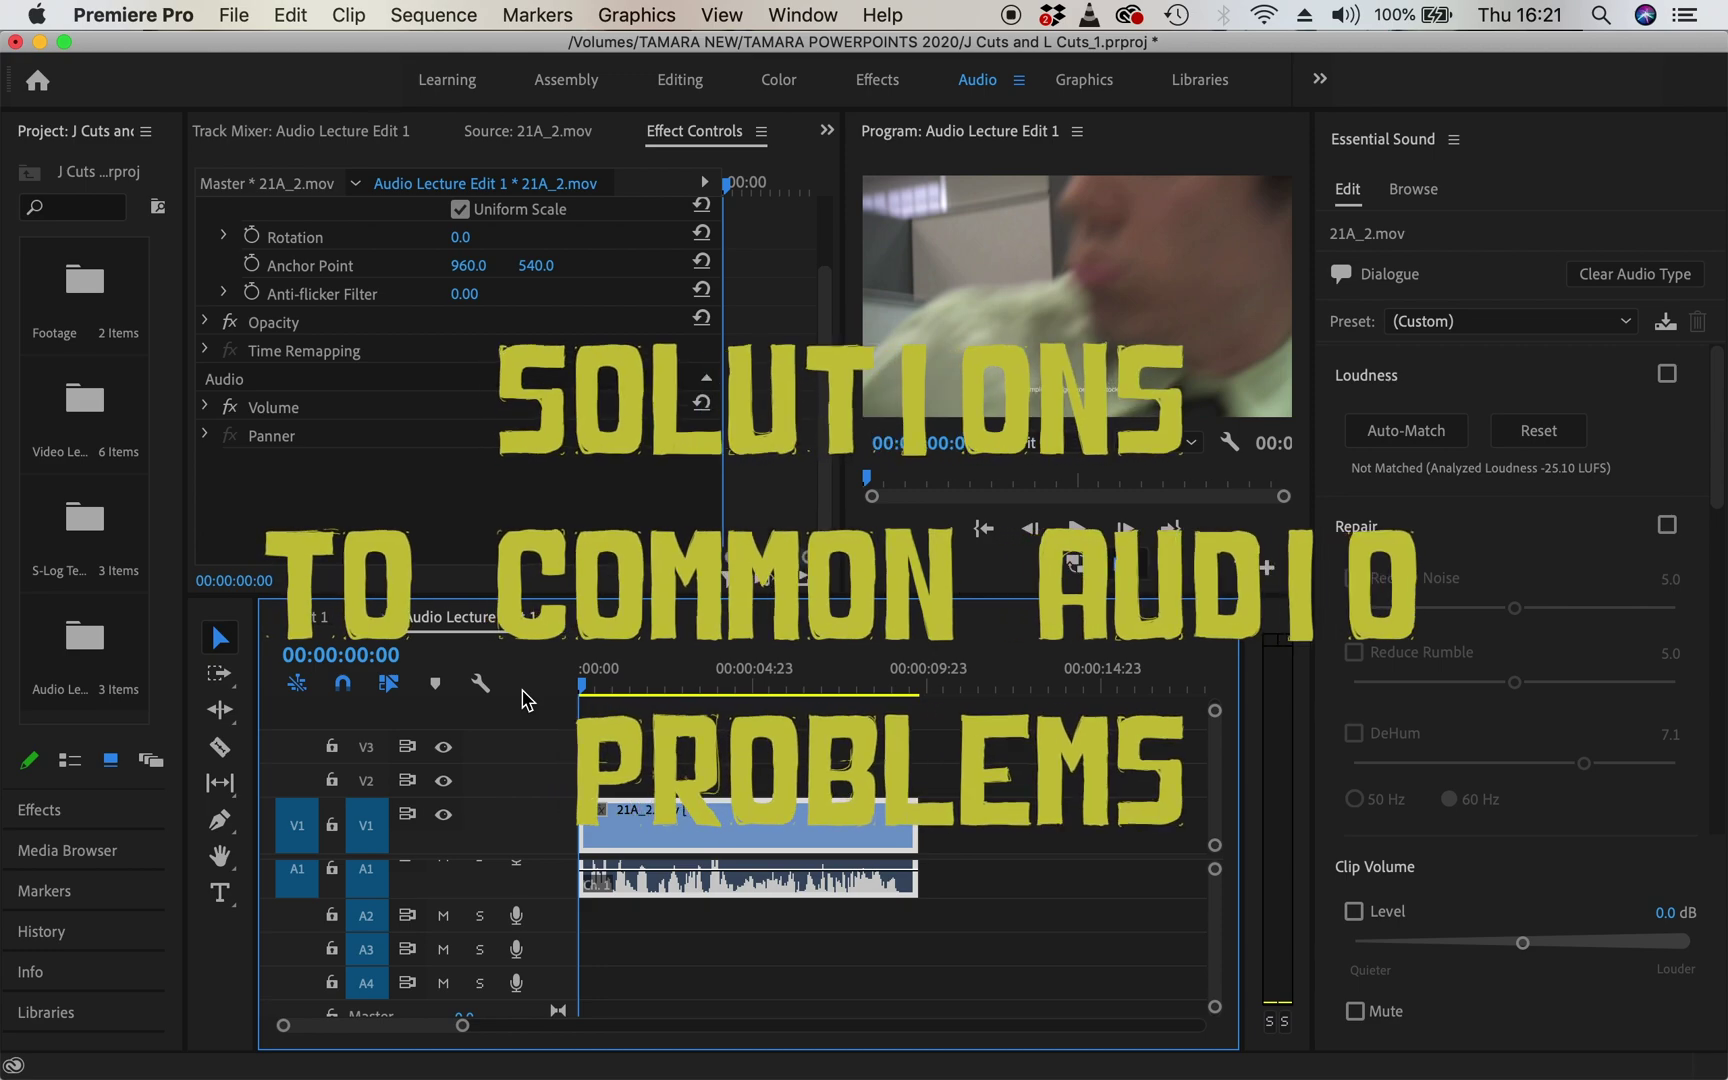
# Play the opening seconds of the 21A_2.mov clip to hear its original audio, and return the playhead to the start.
pyautogui.press('space')
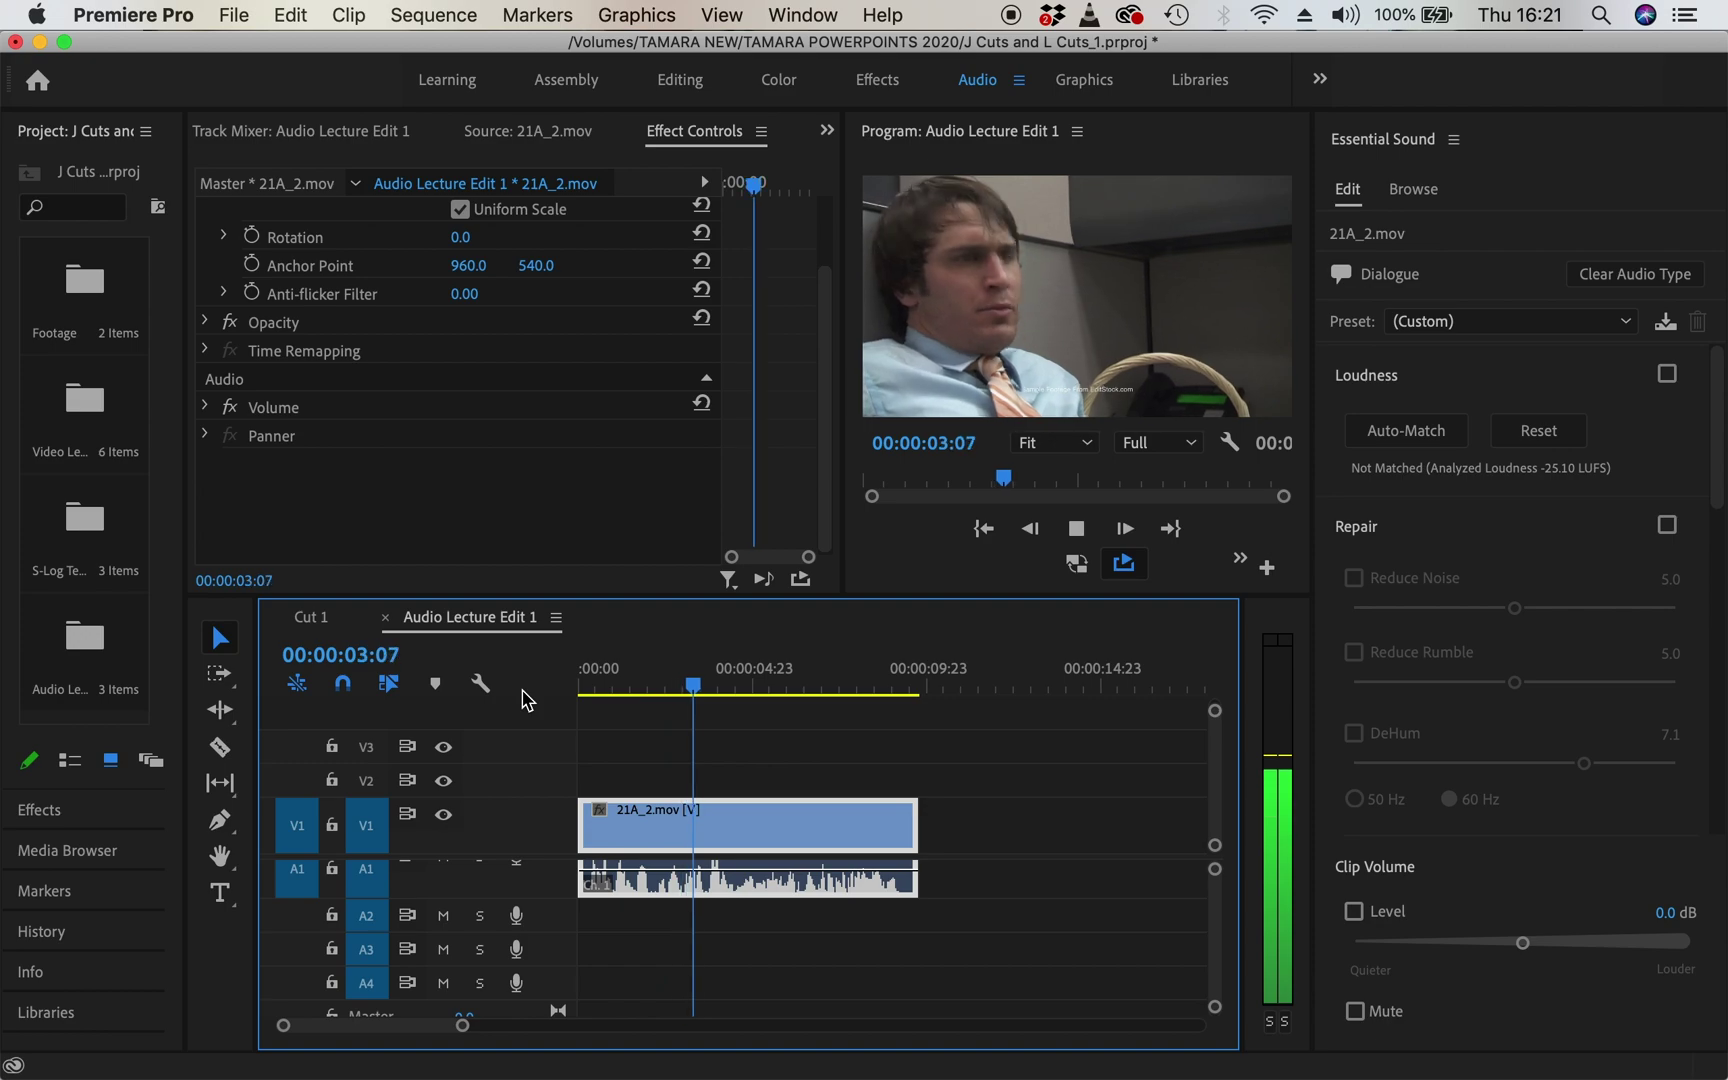
pyautogui.press('space')
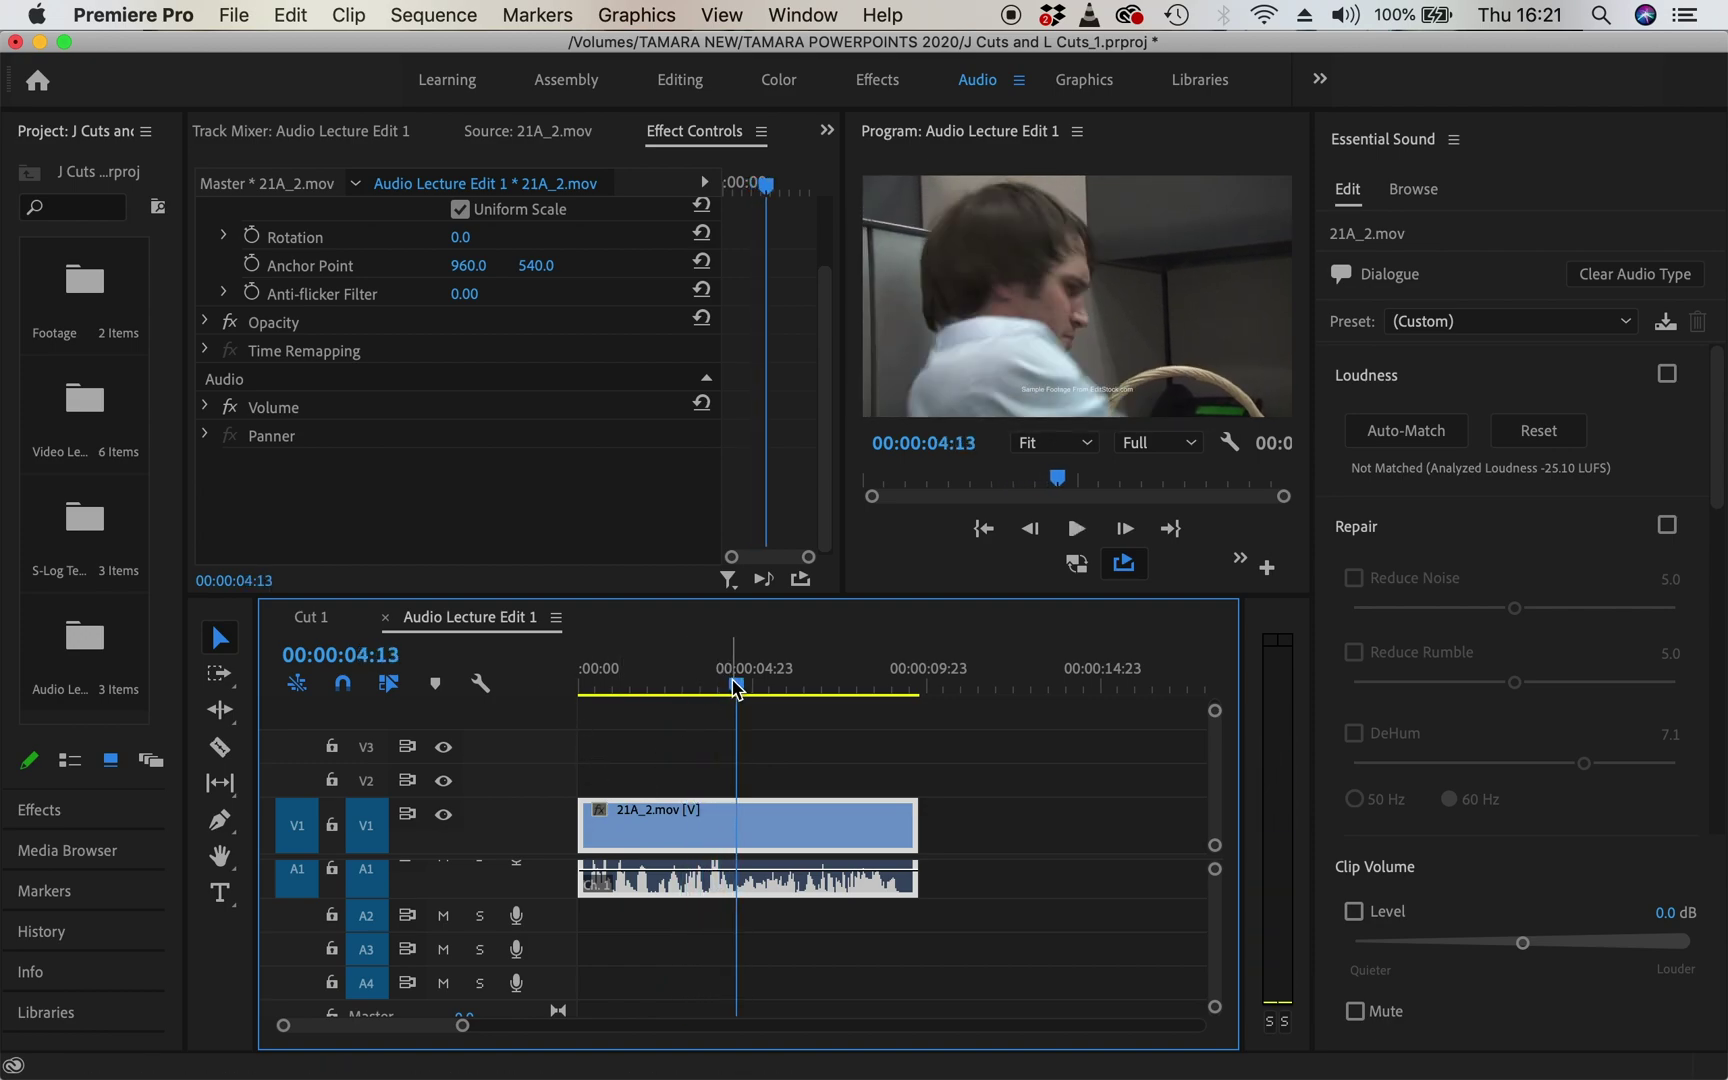
pyautogui.click(737, 687)
pyautogui.moveTo(737, 690); pyautogui.dragTo(570, 695)
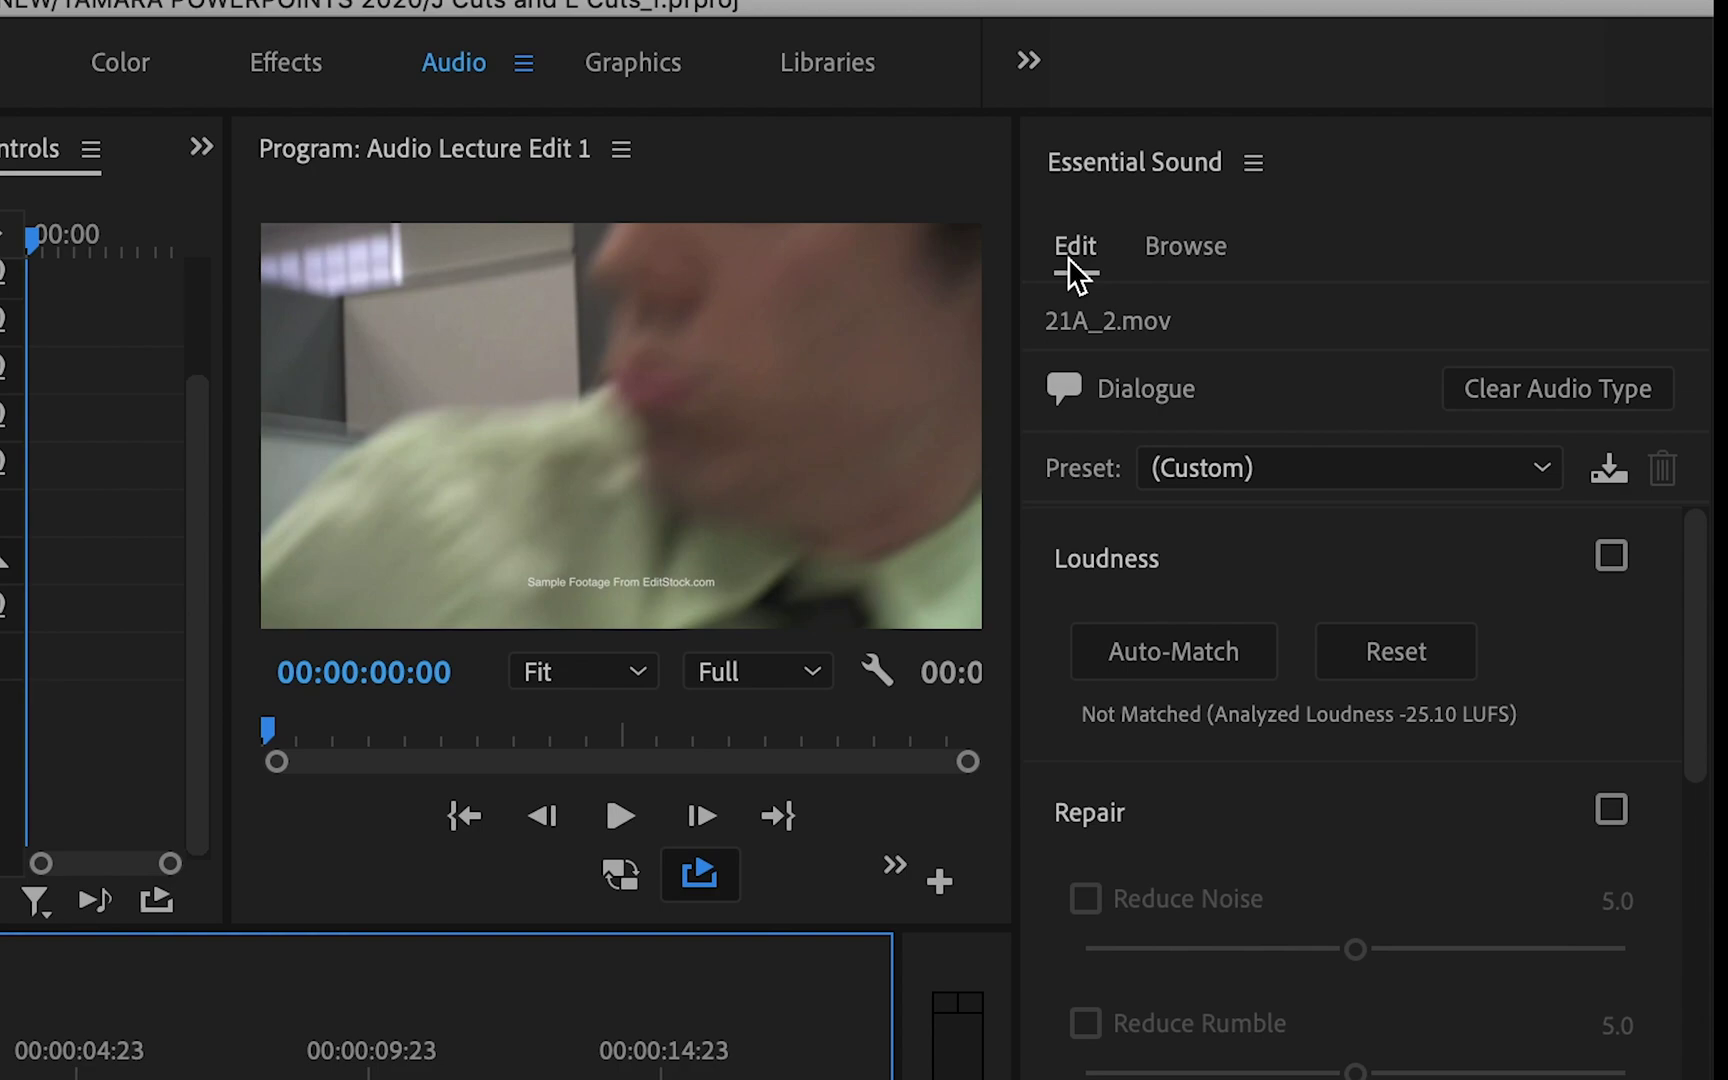
# Clear the audio type of the 21A_2.mov clip in Essential Sound and tag it as Dialogue again.
pyautogui.scroll(-10, 1246, 1017)
pyautogui.scroll(10, 1246, 1017)
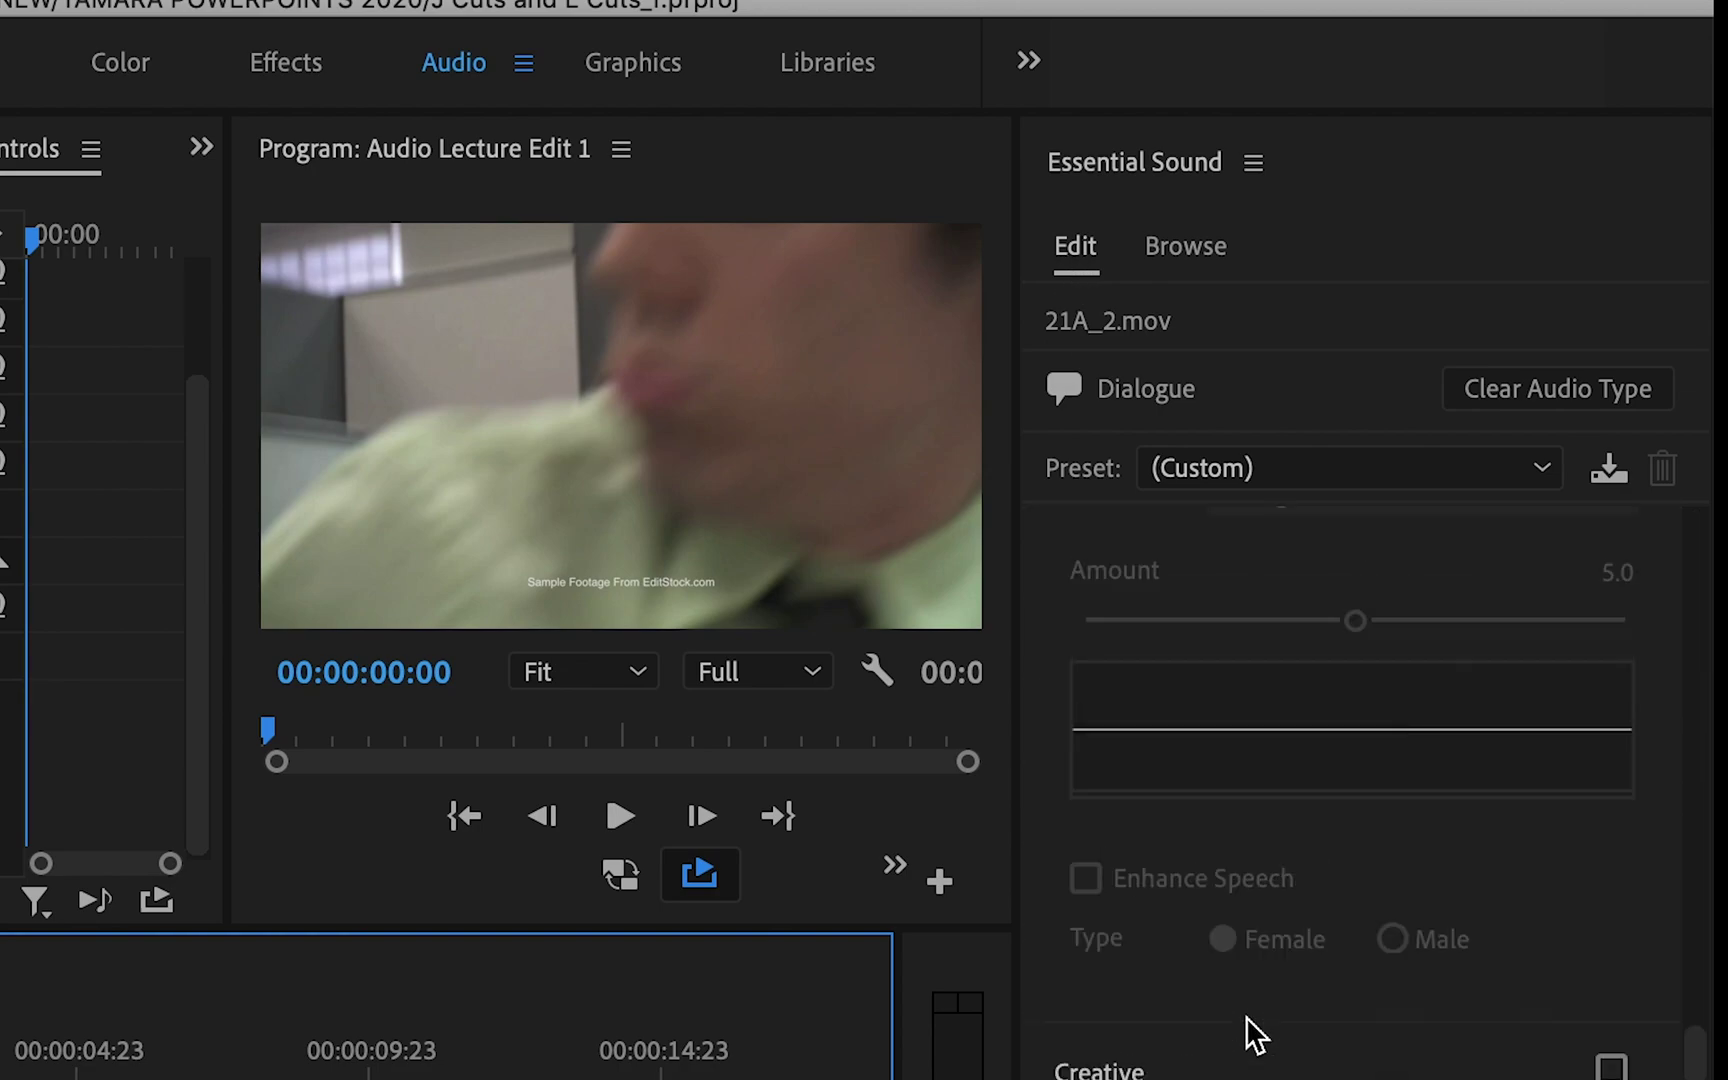
pyautogui.scroll(-8, 1254, 1070)
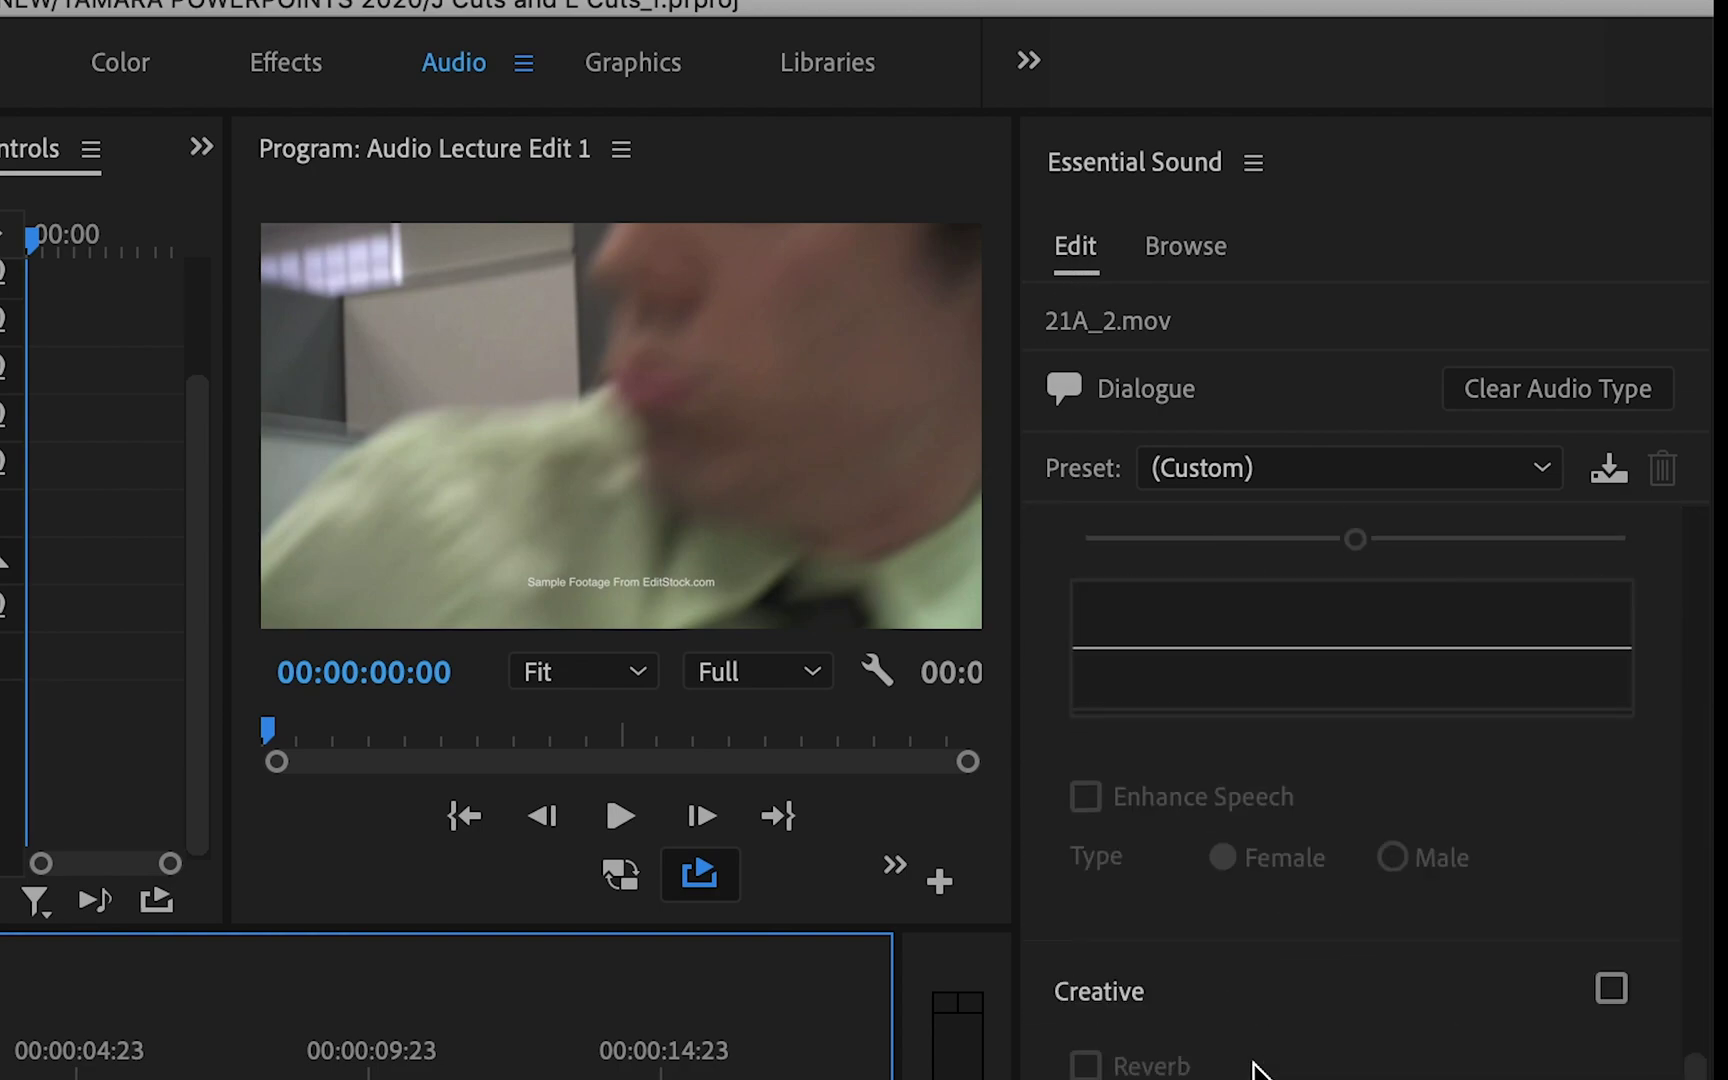
pyautogui.scroll(8, 1254, 1070)
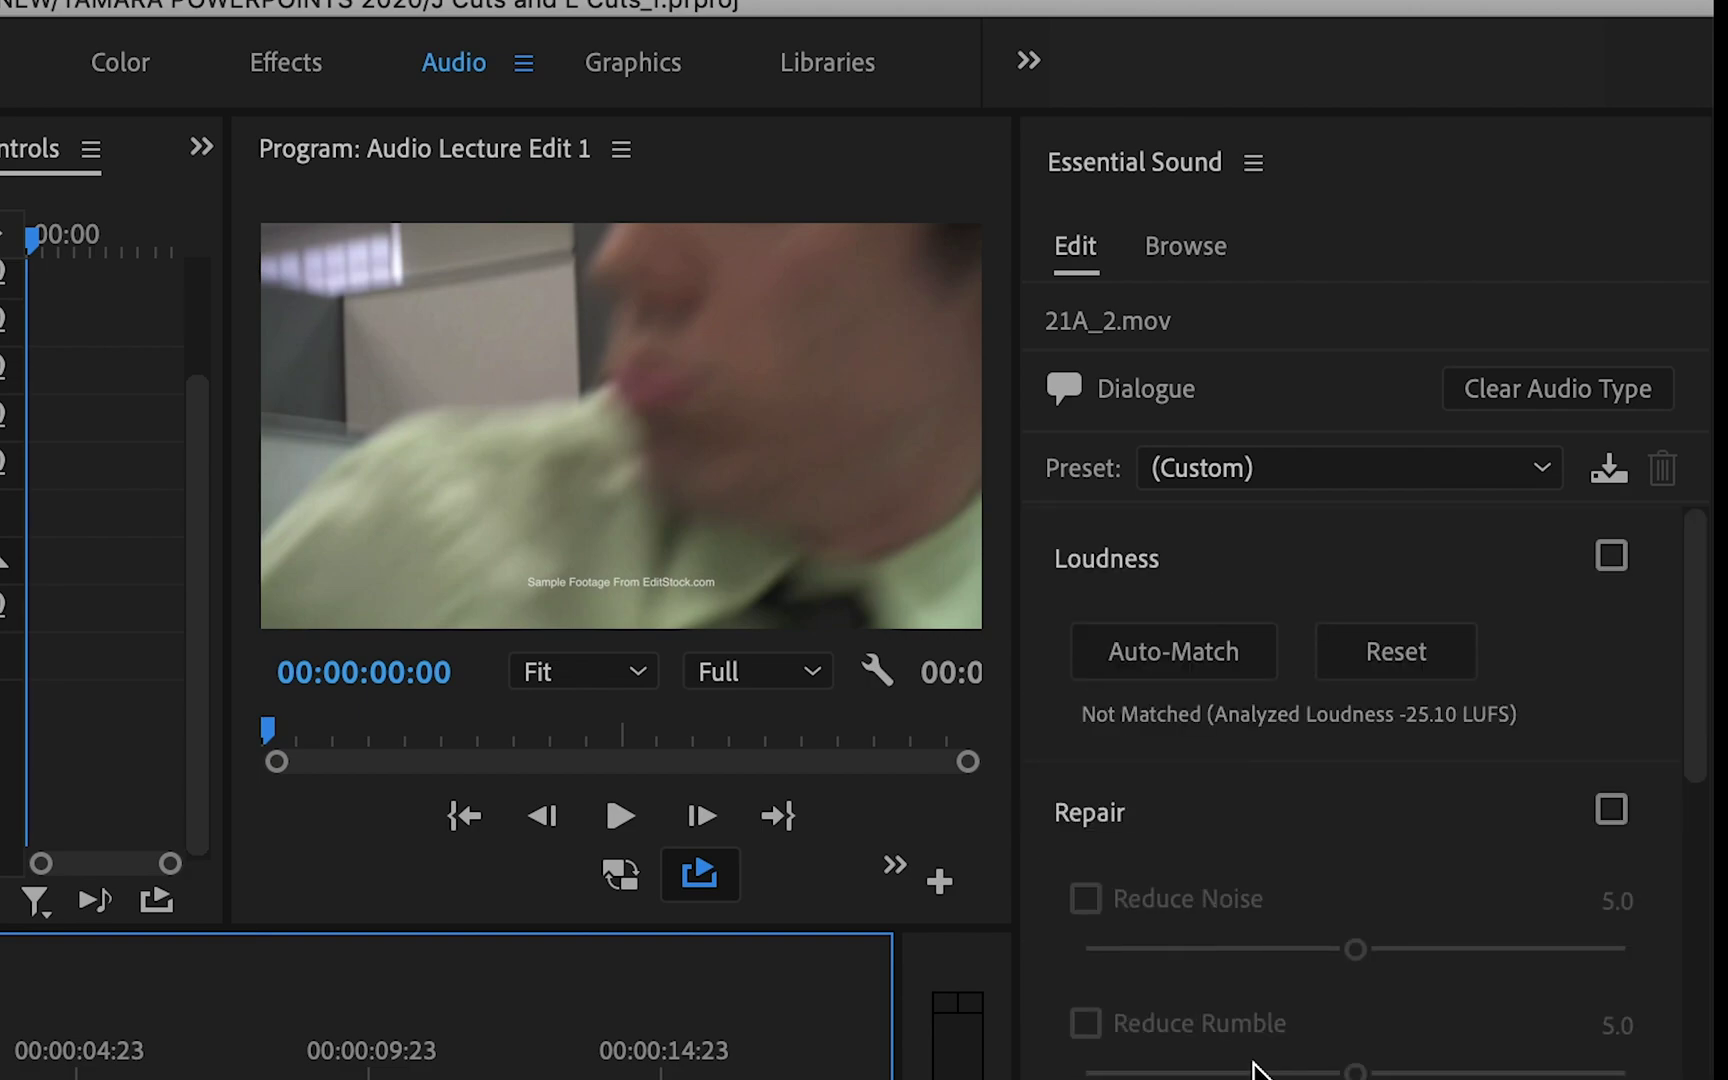
pyautogui.click(1146, 386)
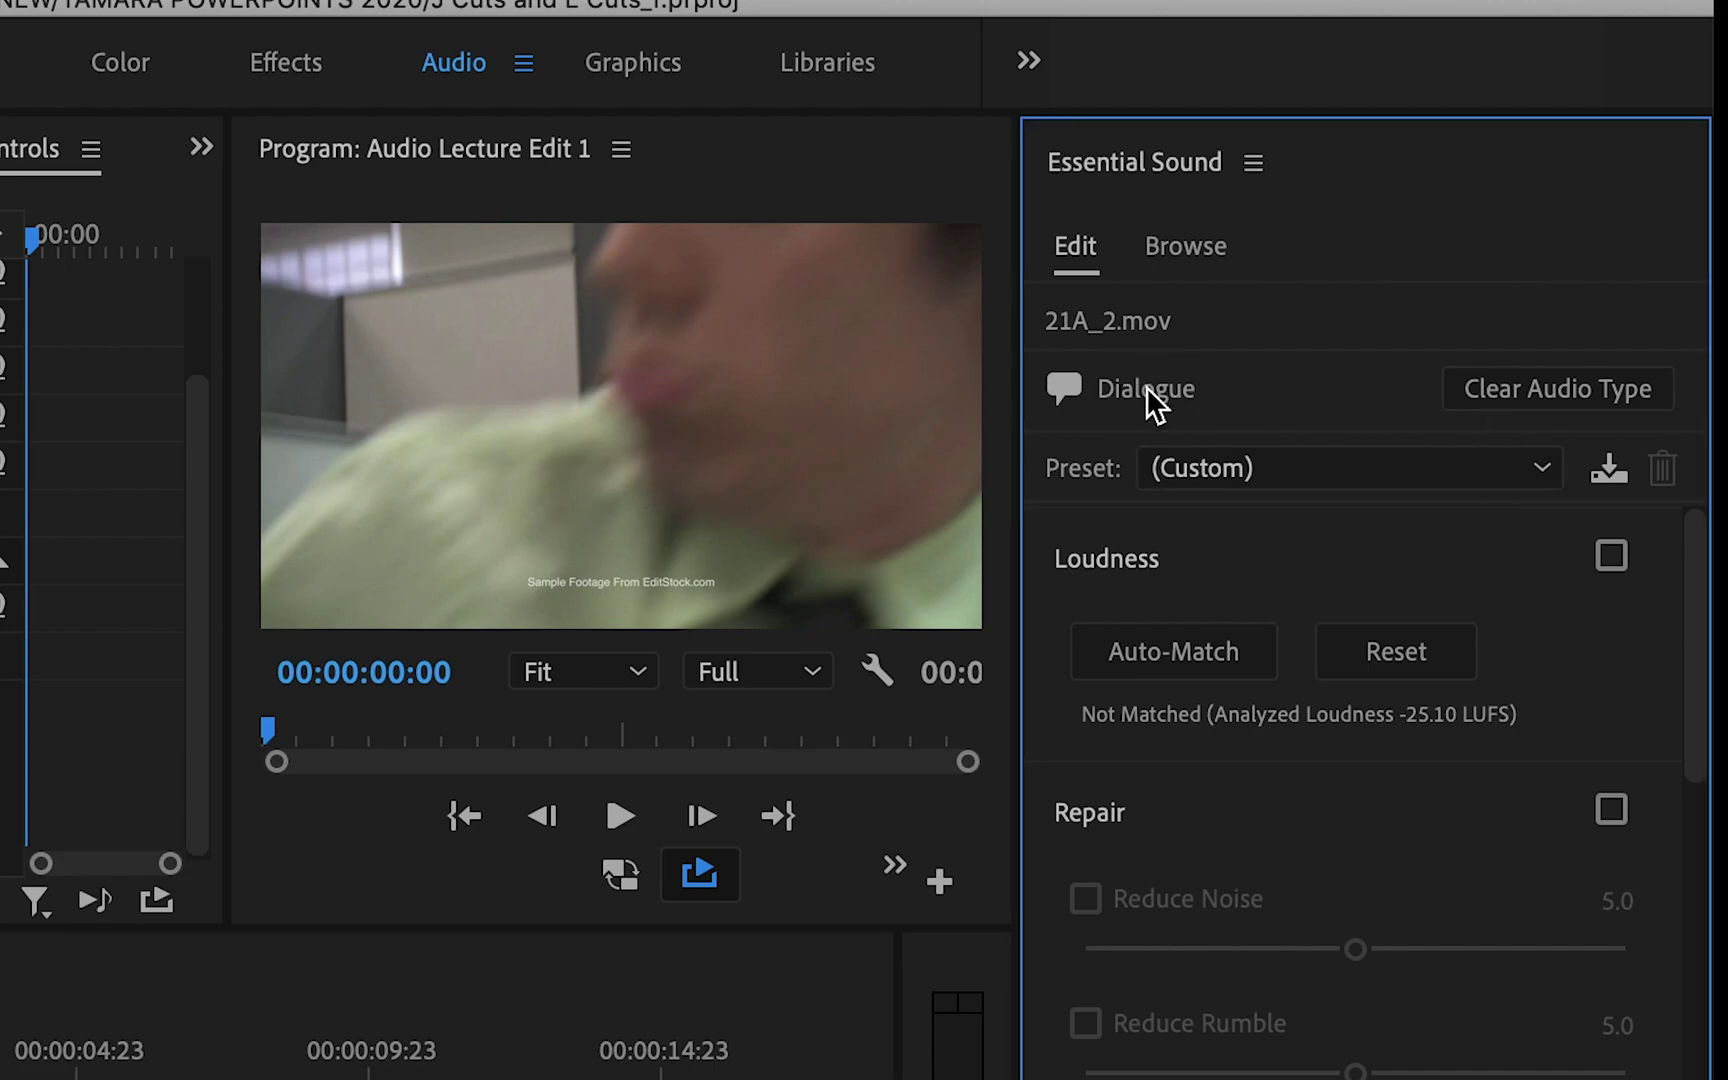
pyautogui.click(1515, 385)
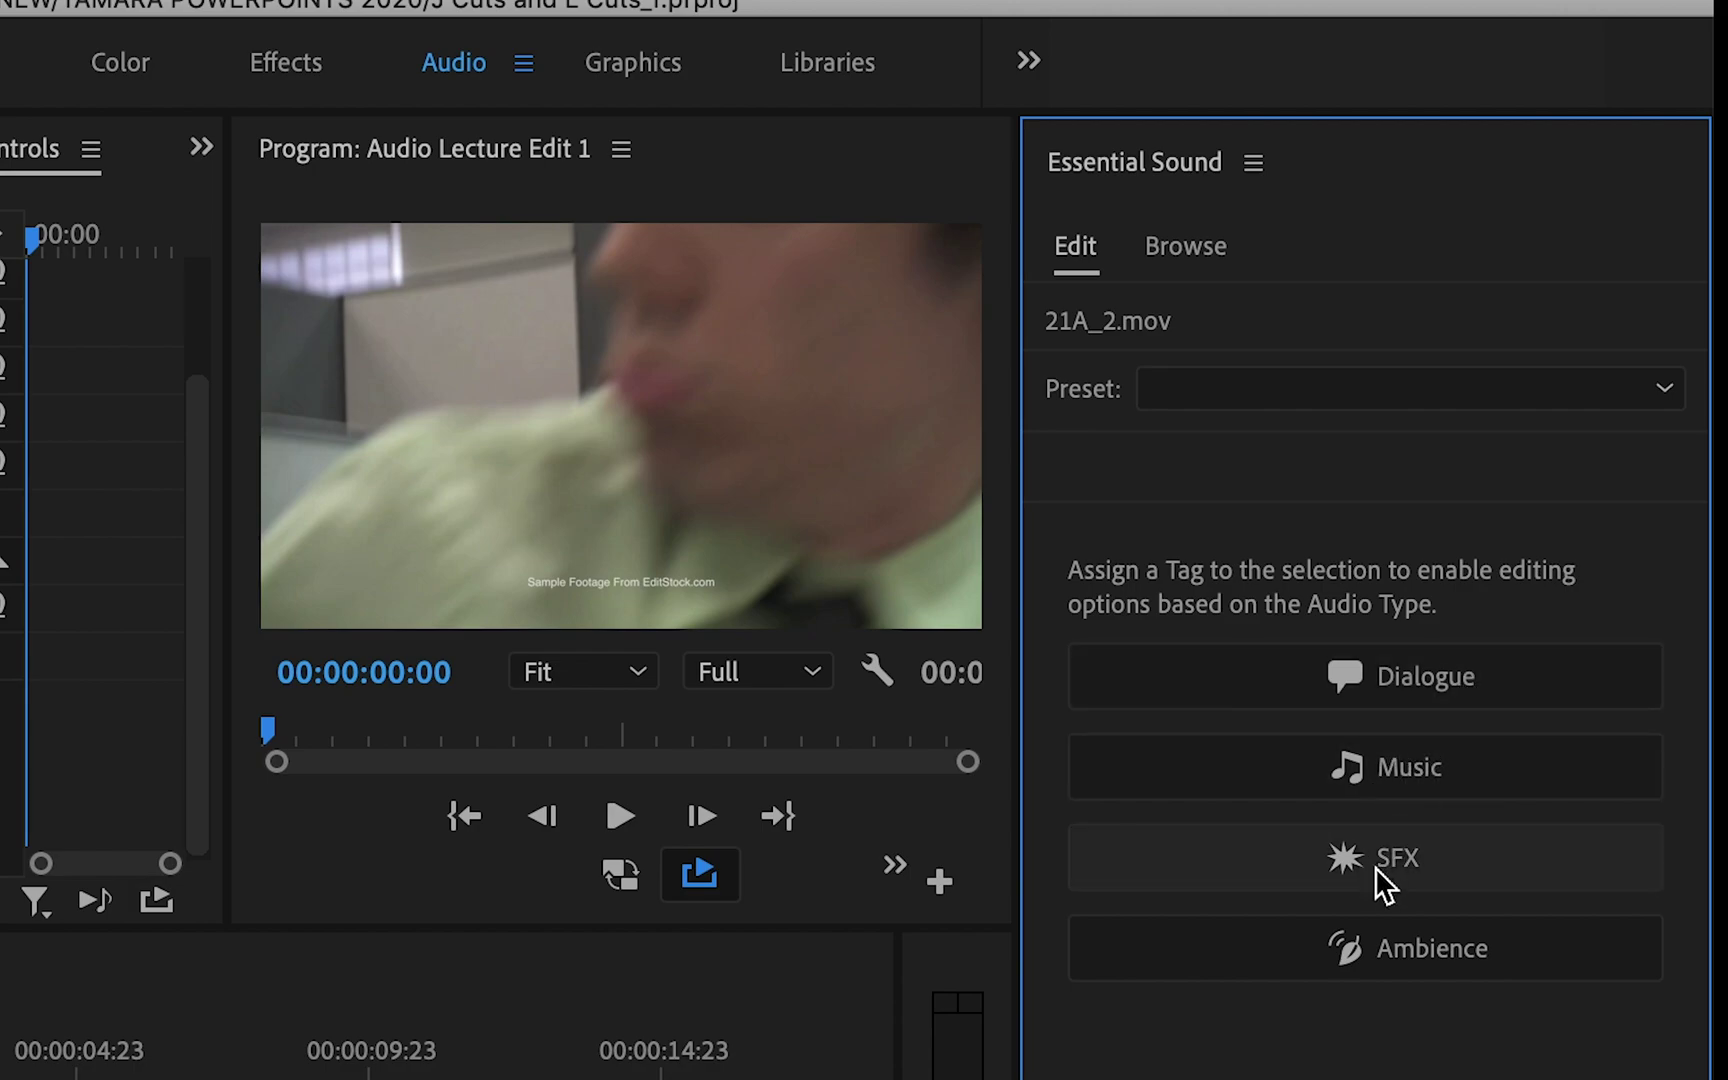
pyautogui.click(1415, 674)
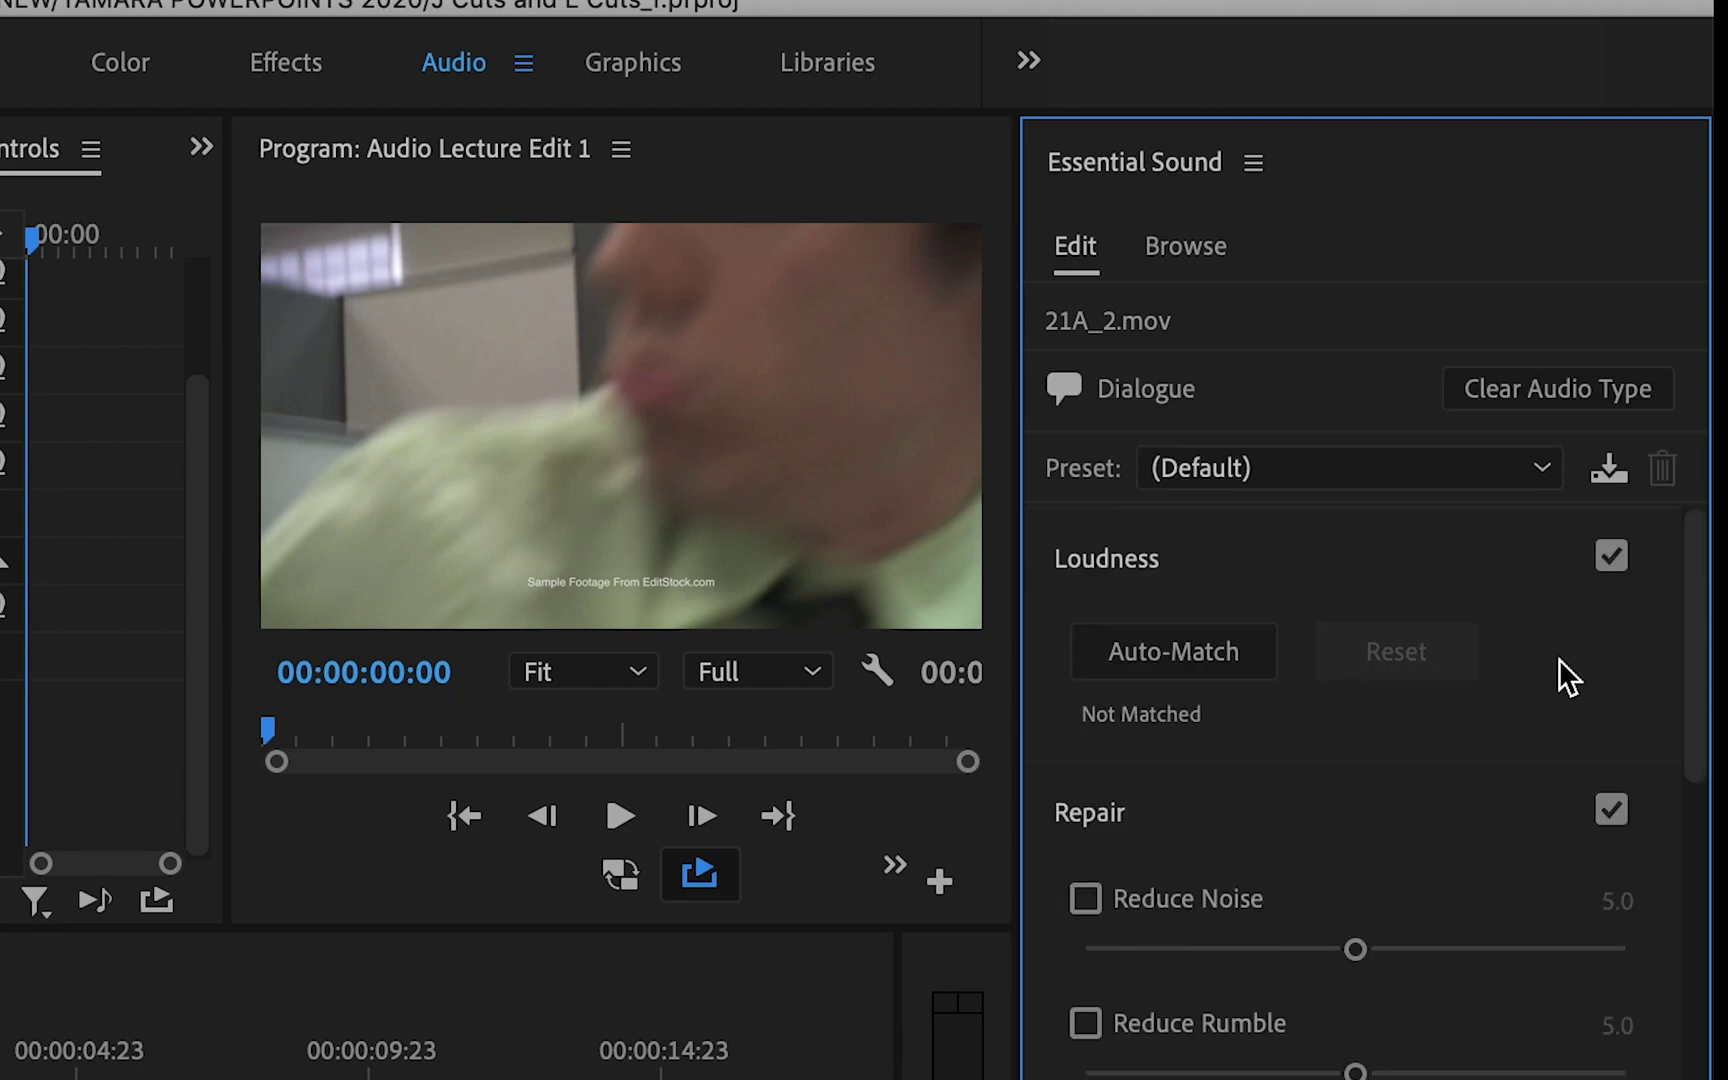
# Apply the From the Telephone preset to the dialogue clip and play it back briefly.
pyautogui.click(1222, 466)
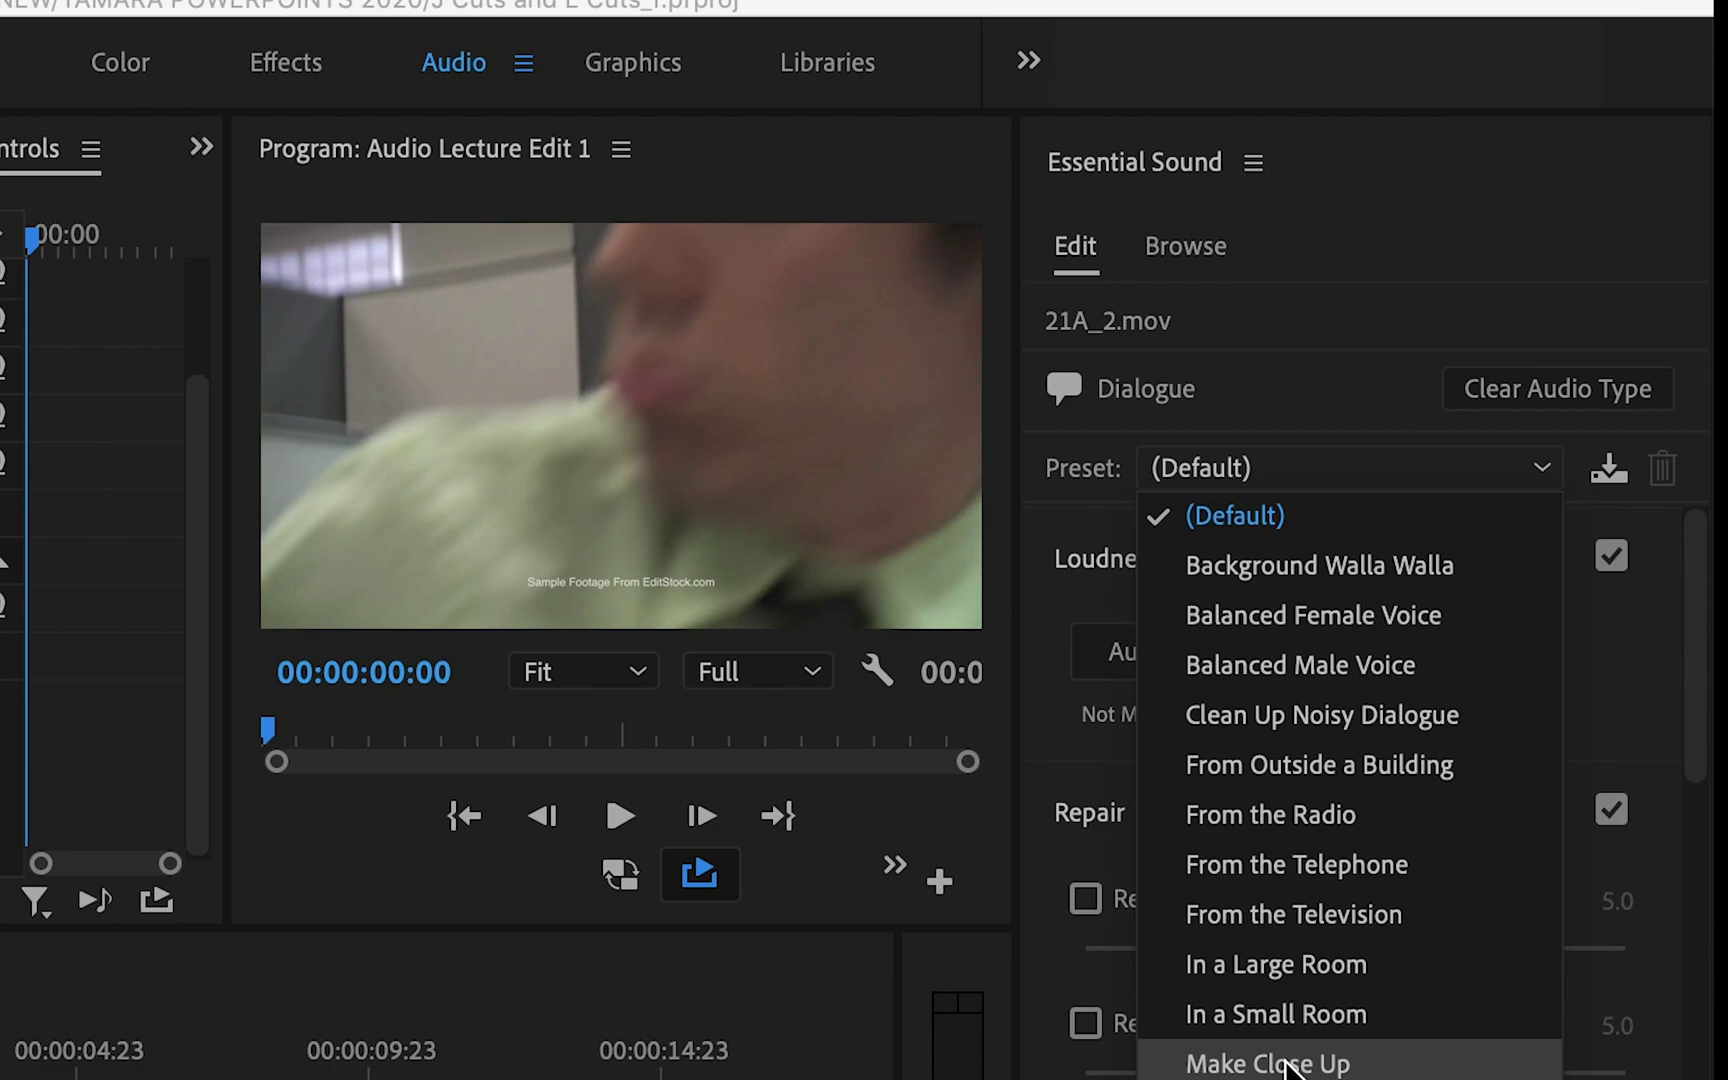
pyautogui.click(1270, 866)
pyautogui.press('space')
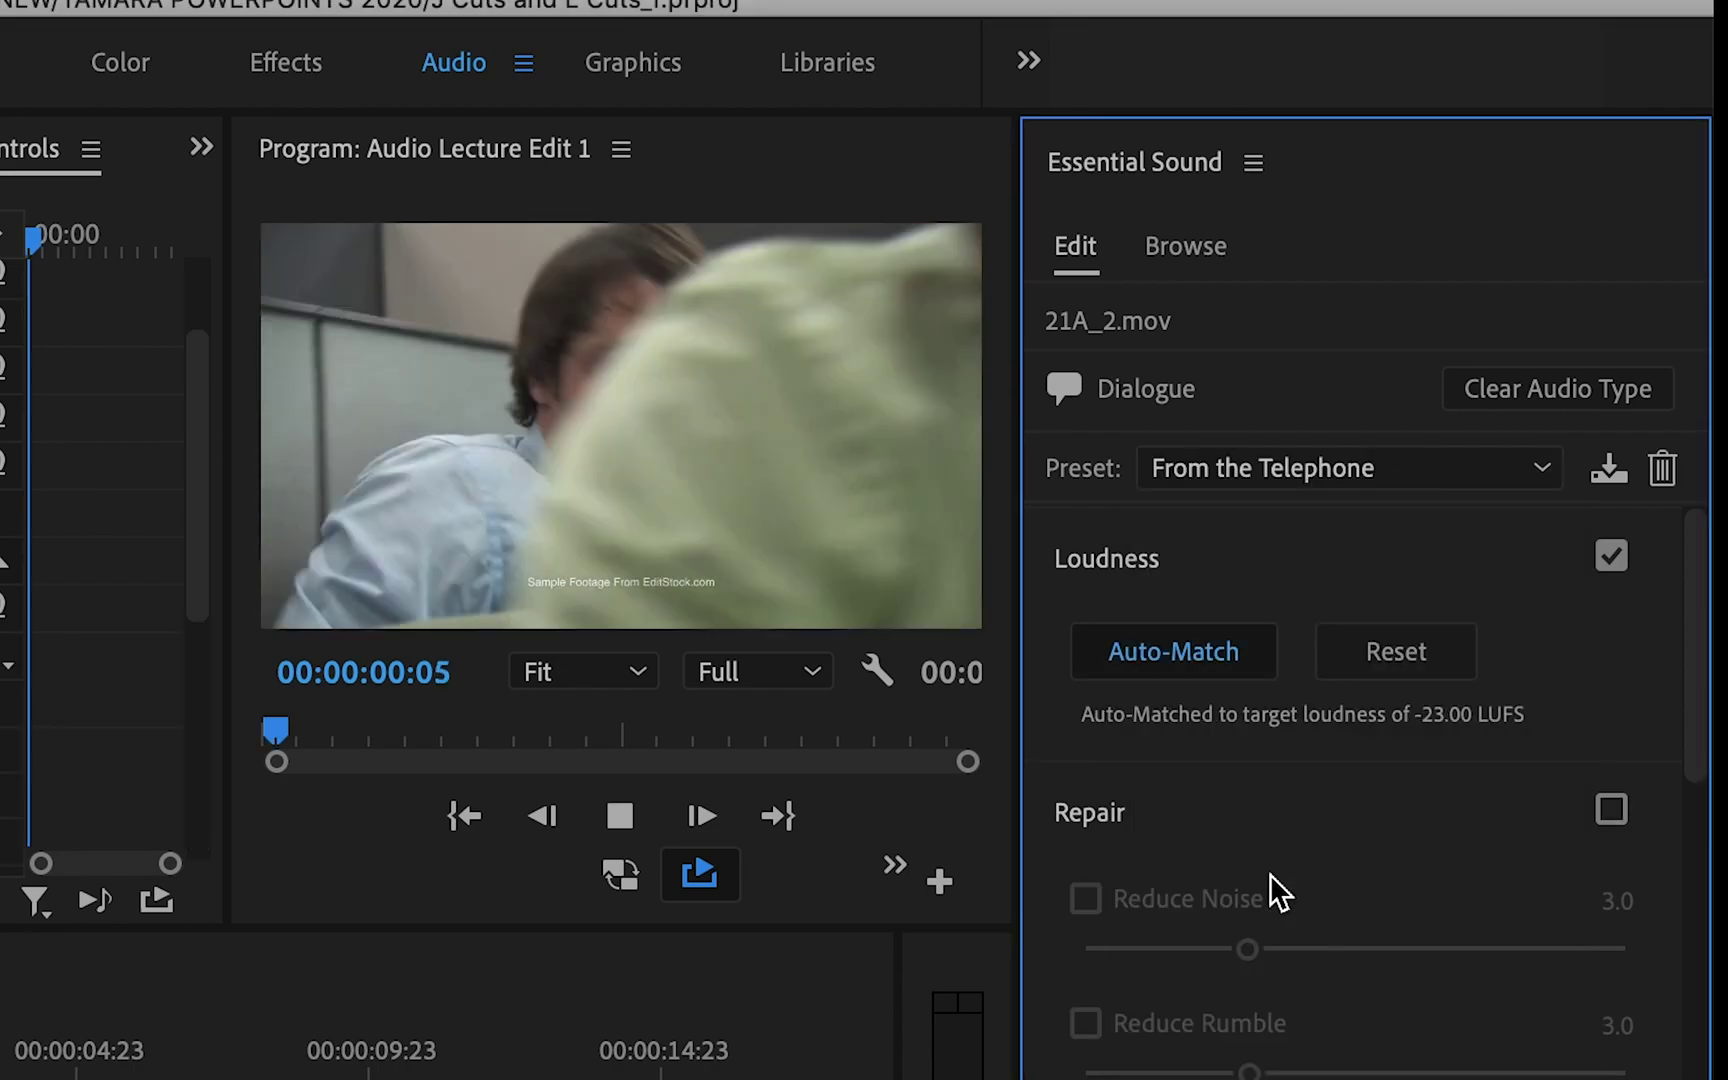
pyautogui.press('space')
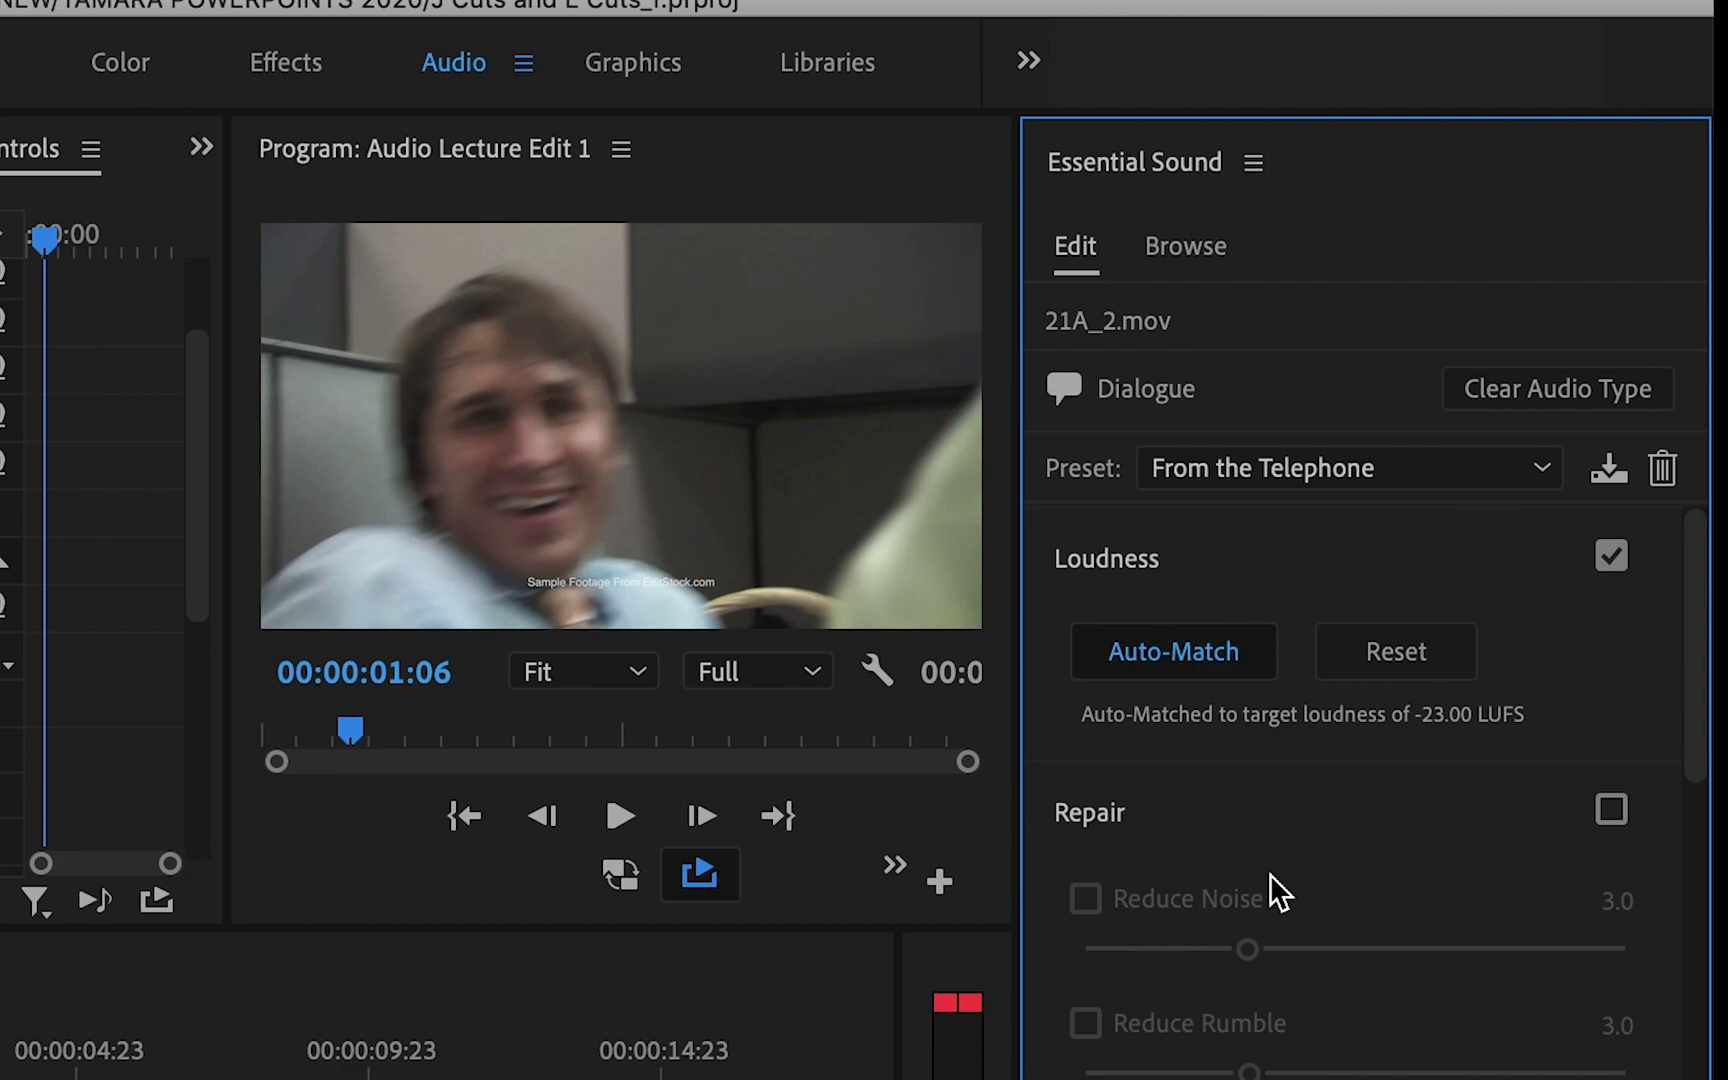
# Reset the clip's loudness matching and return the dialogue preset to (Default).
pyautogui.click(1422, 657)
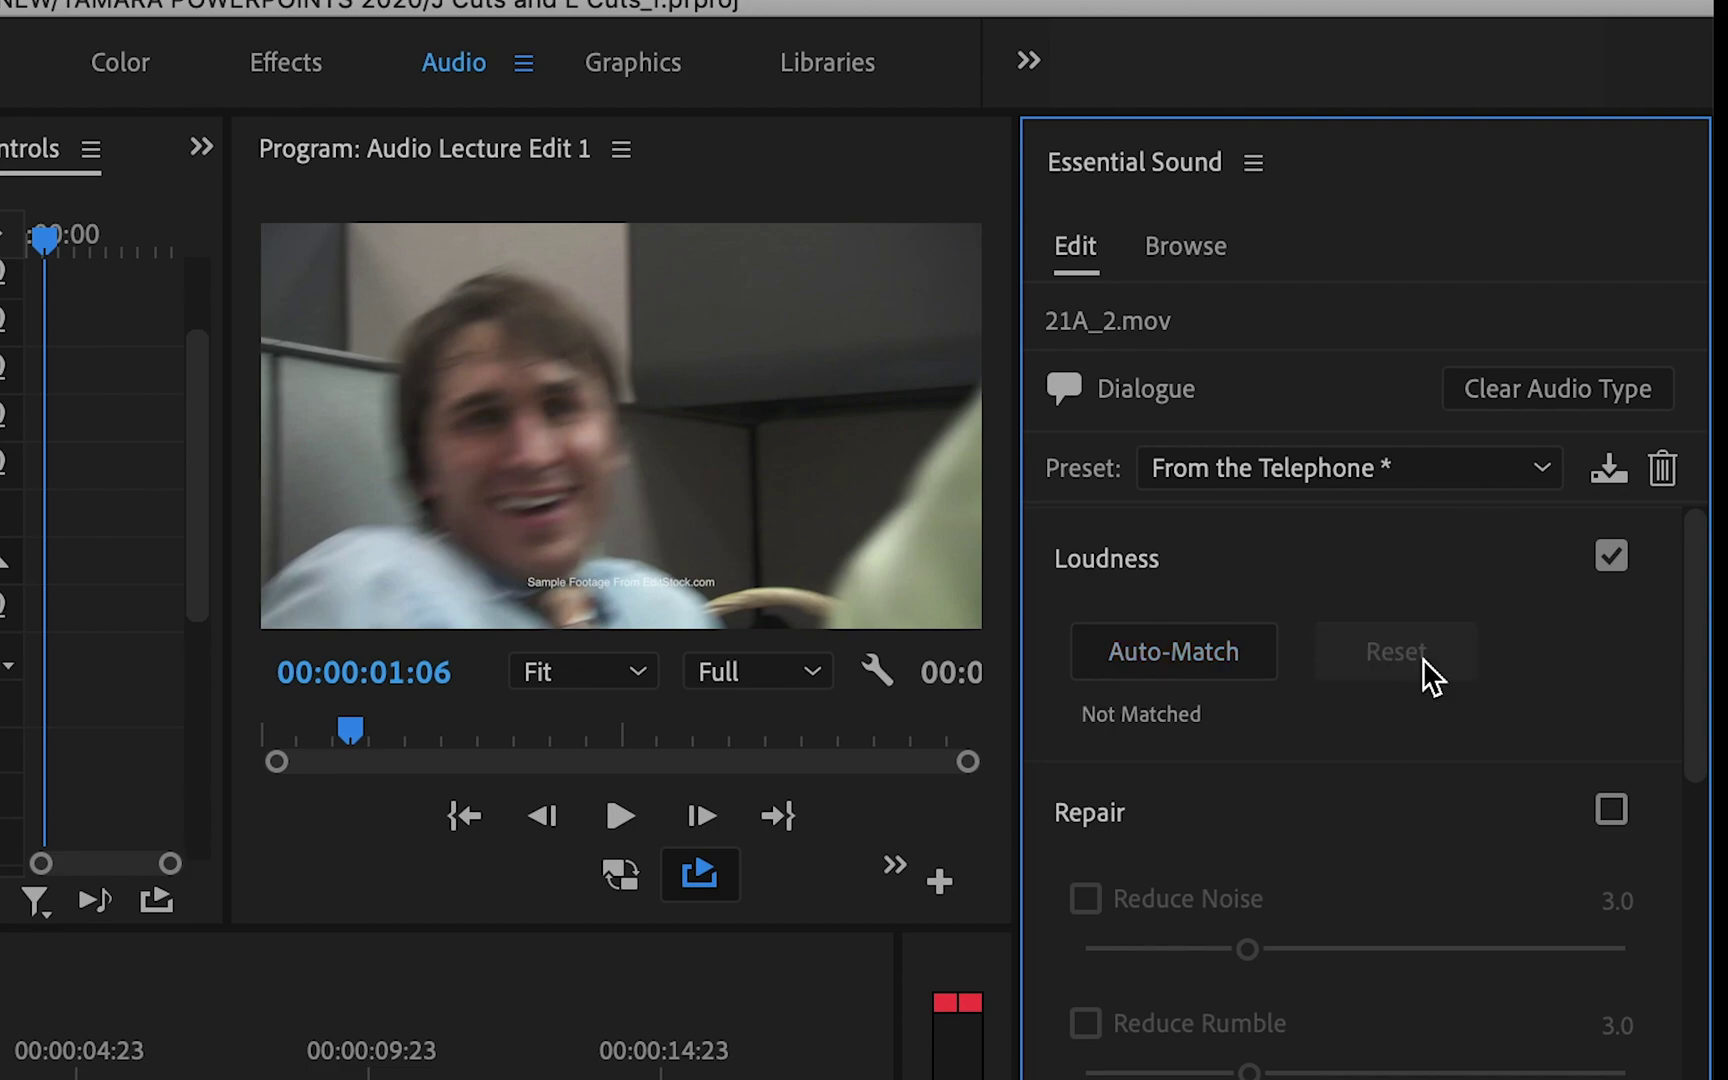
pyautogui.click(1538, 466)
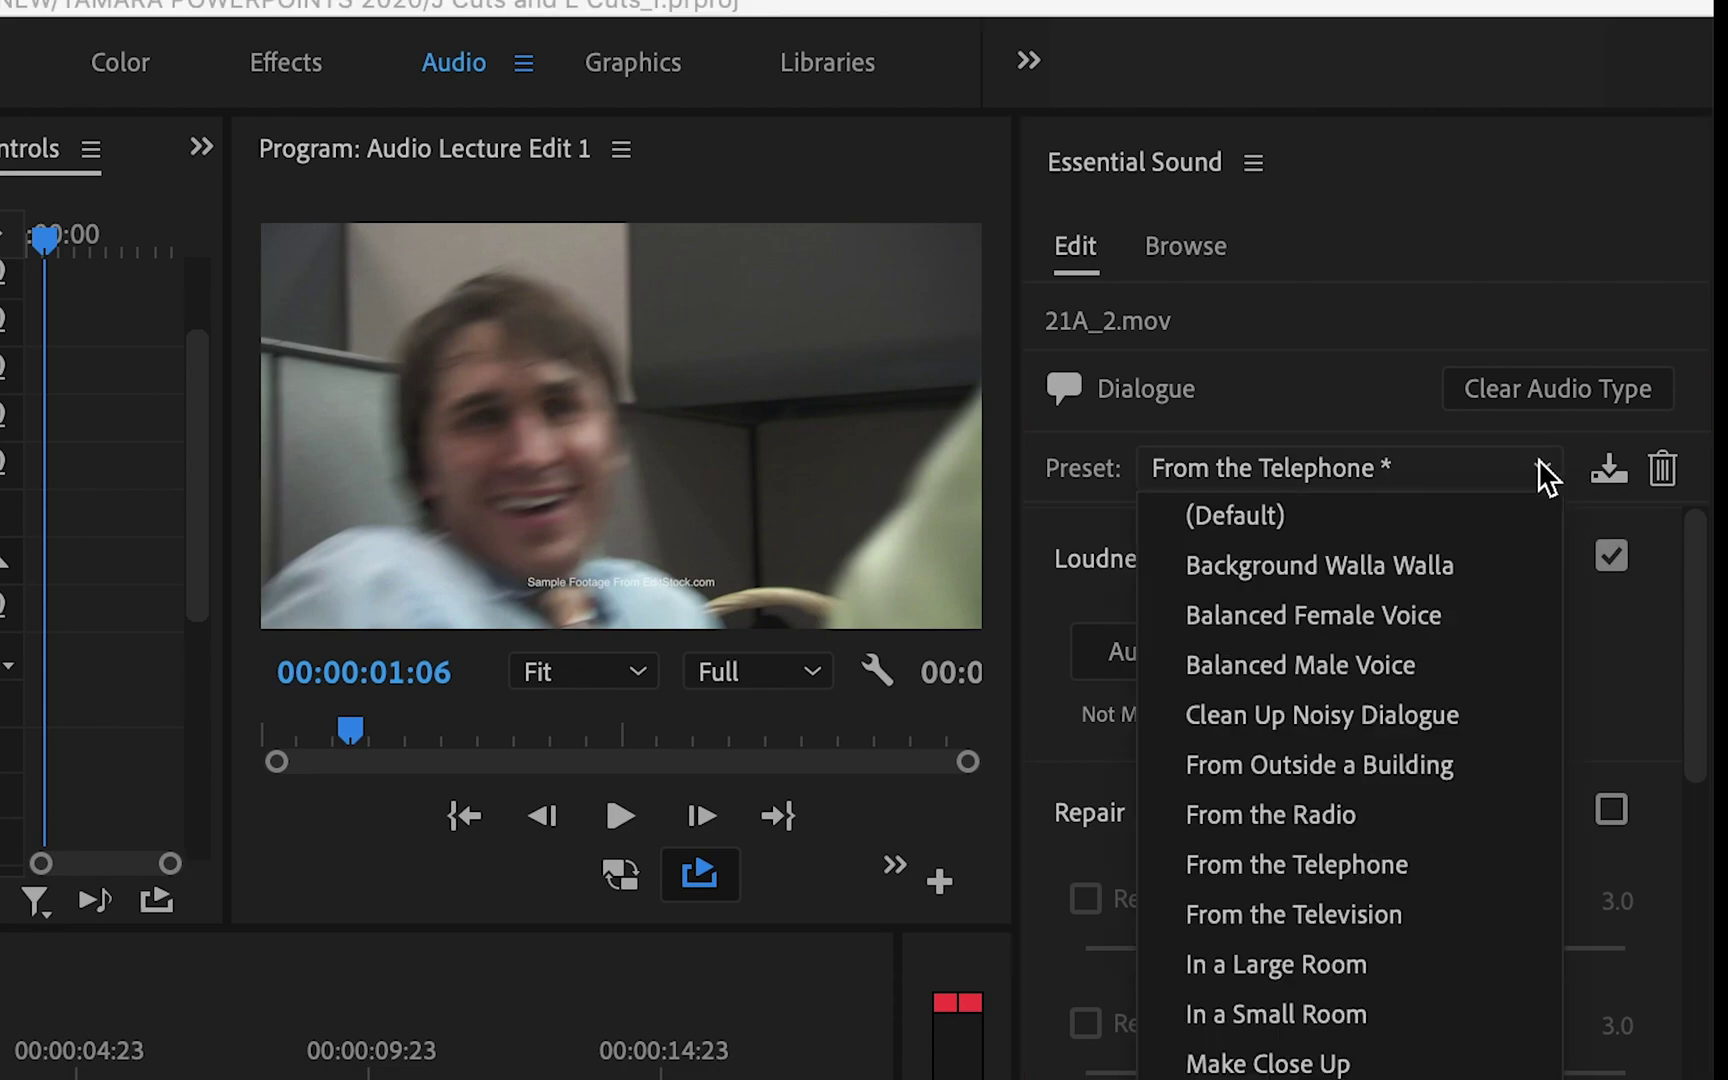
pyautogui.click(1332, 505)
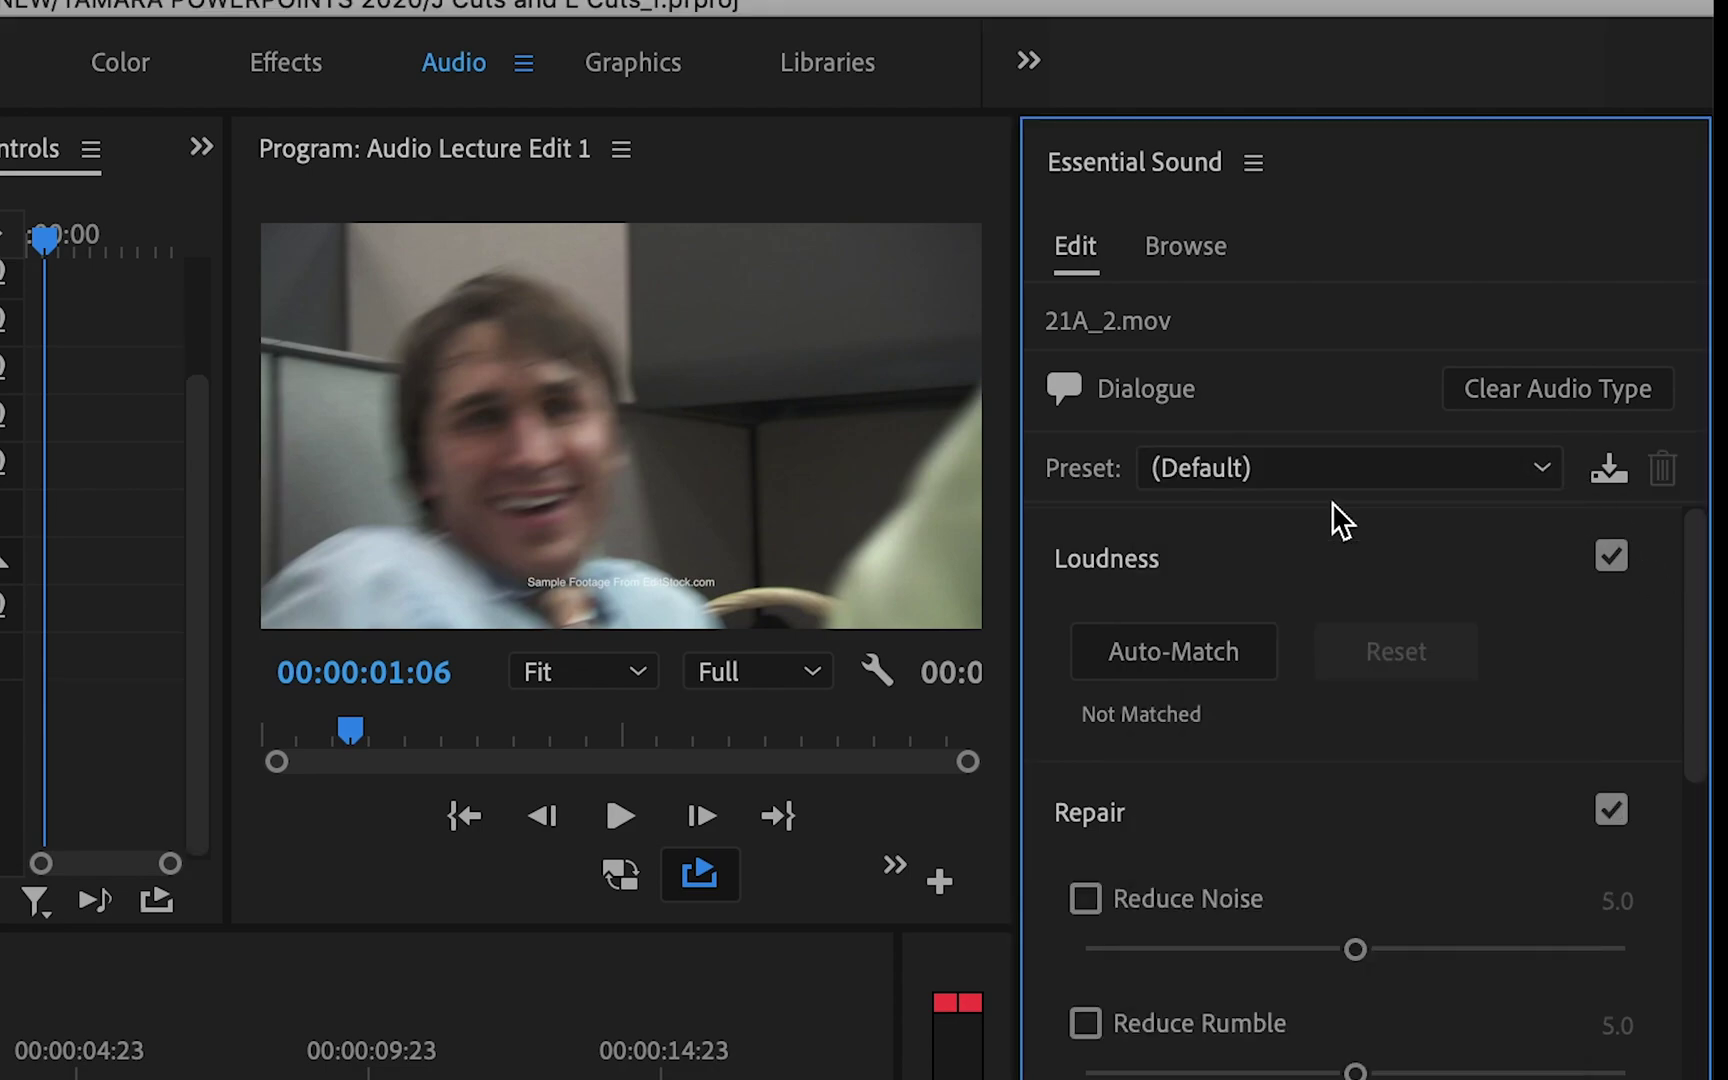
pyautogui.click(1358, 466)
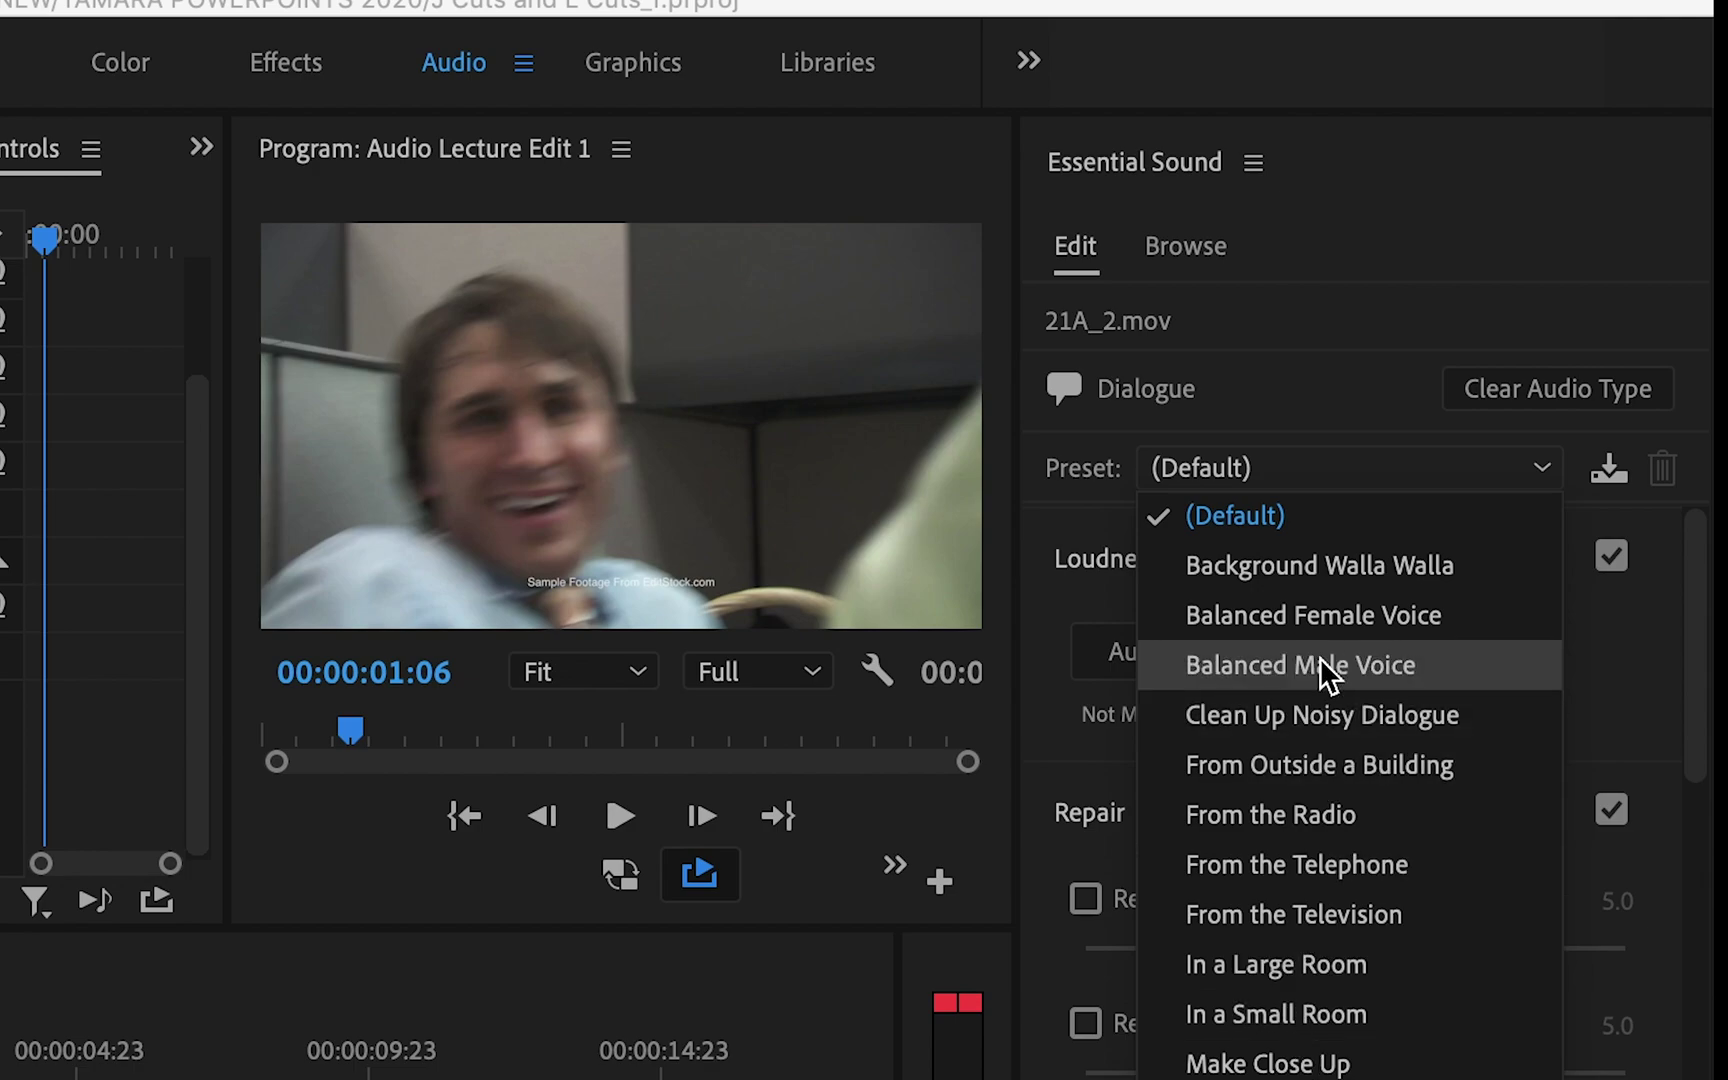
pyautogui.click(1277, 516)
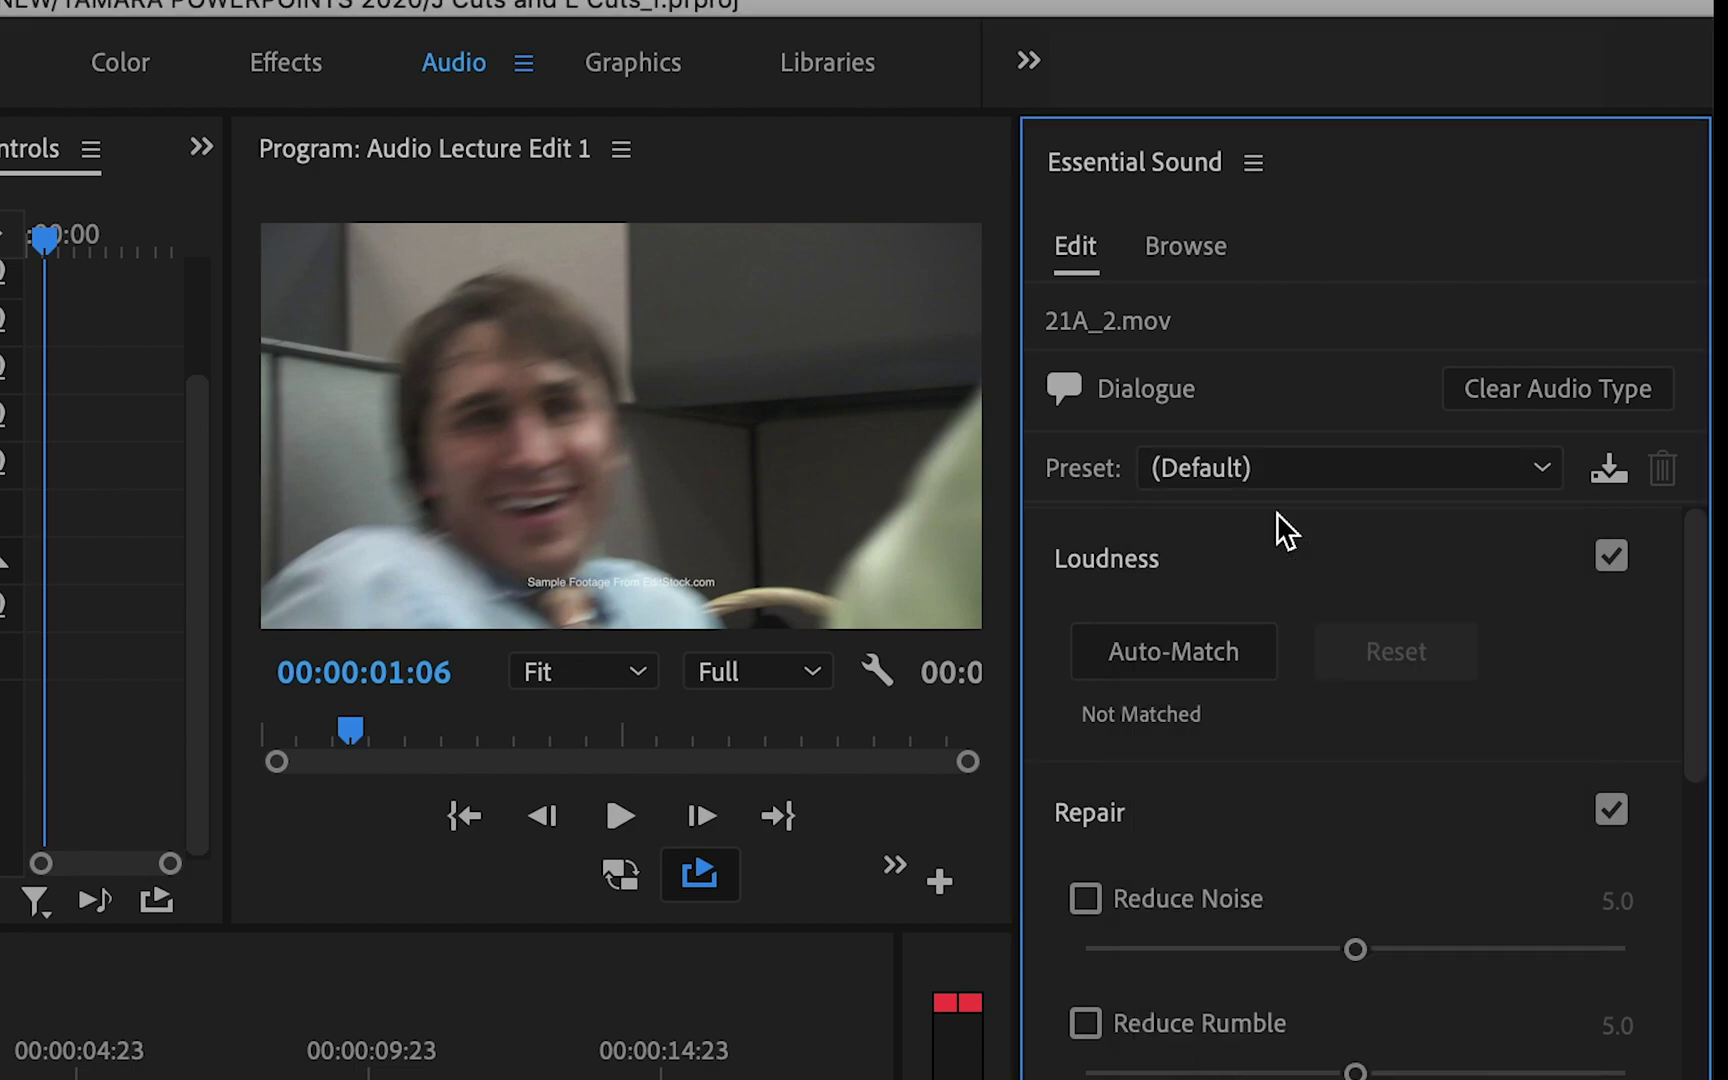
# Enable the Repair section for the dialogue clip and play a short stretch of it.
pyautogui.click(1608, 808)
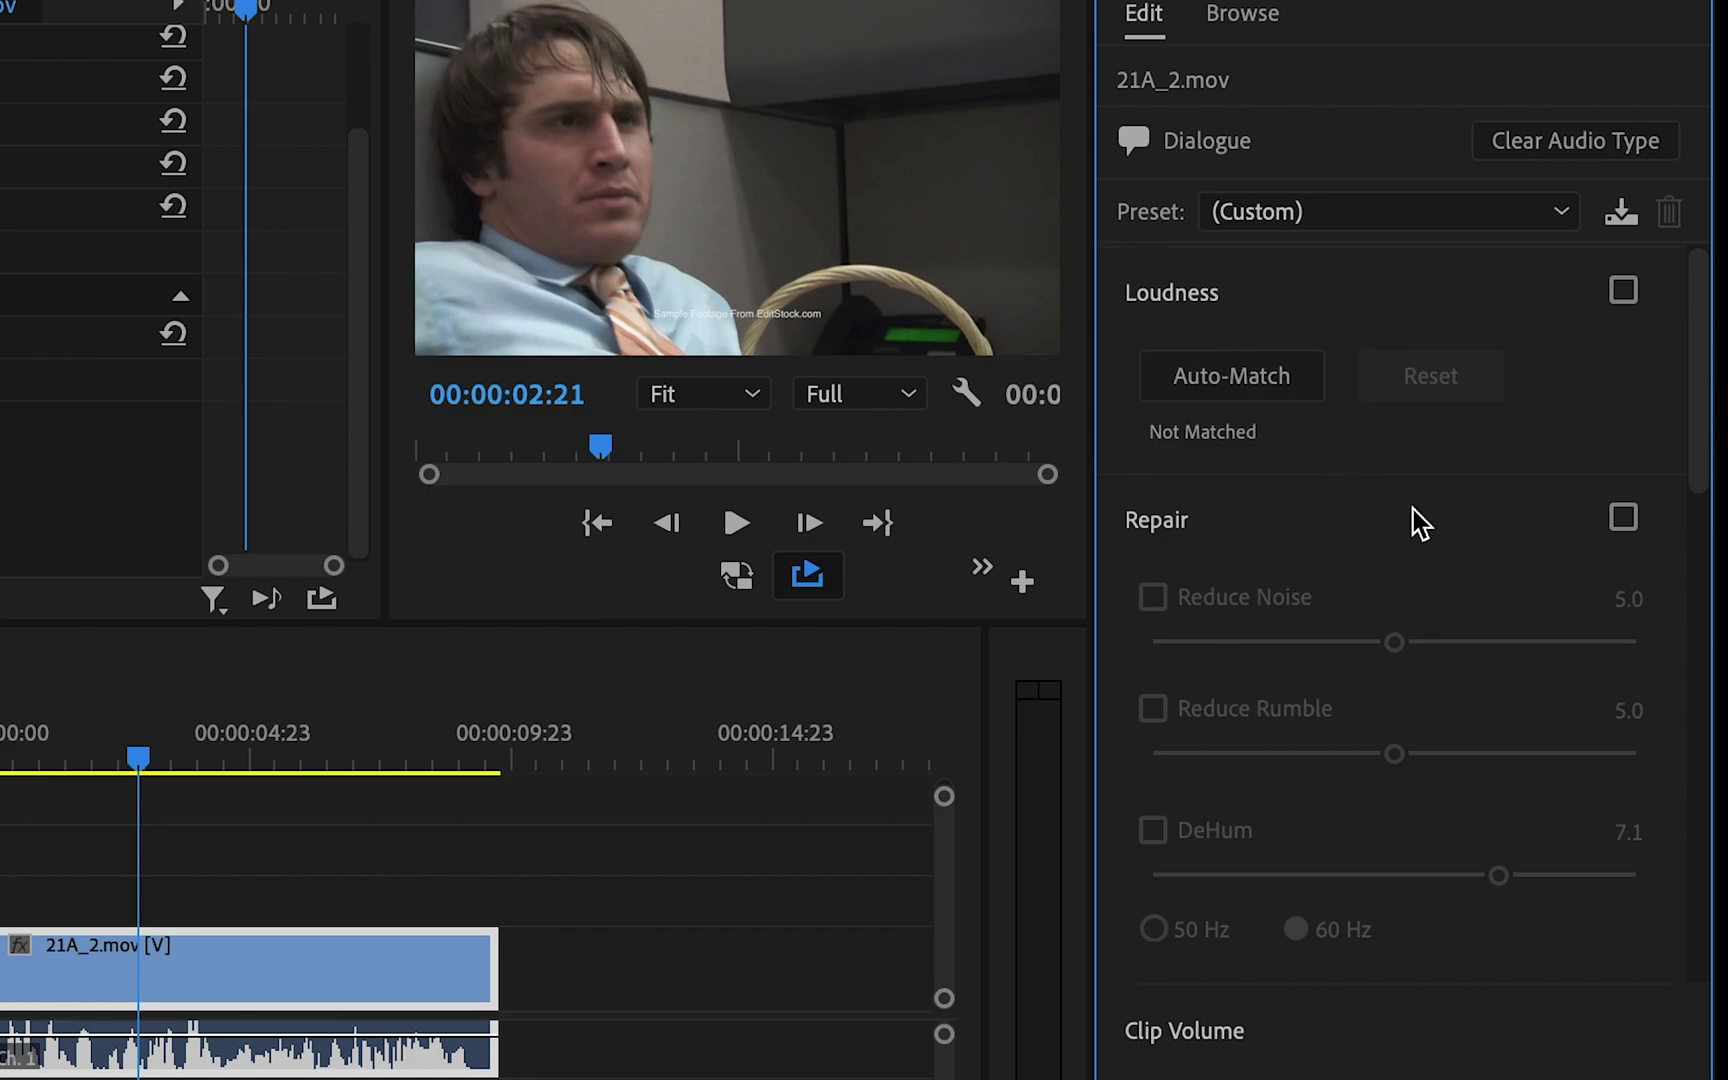
pyautogui.click(1623, 518)
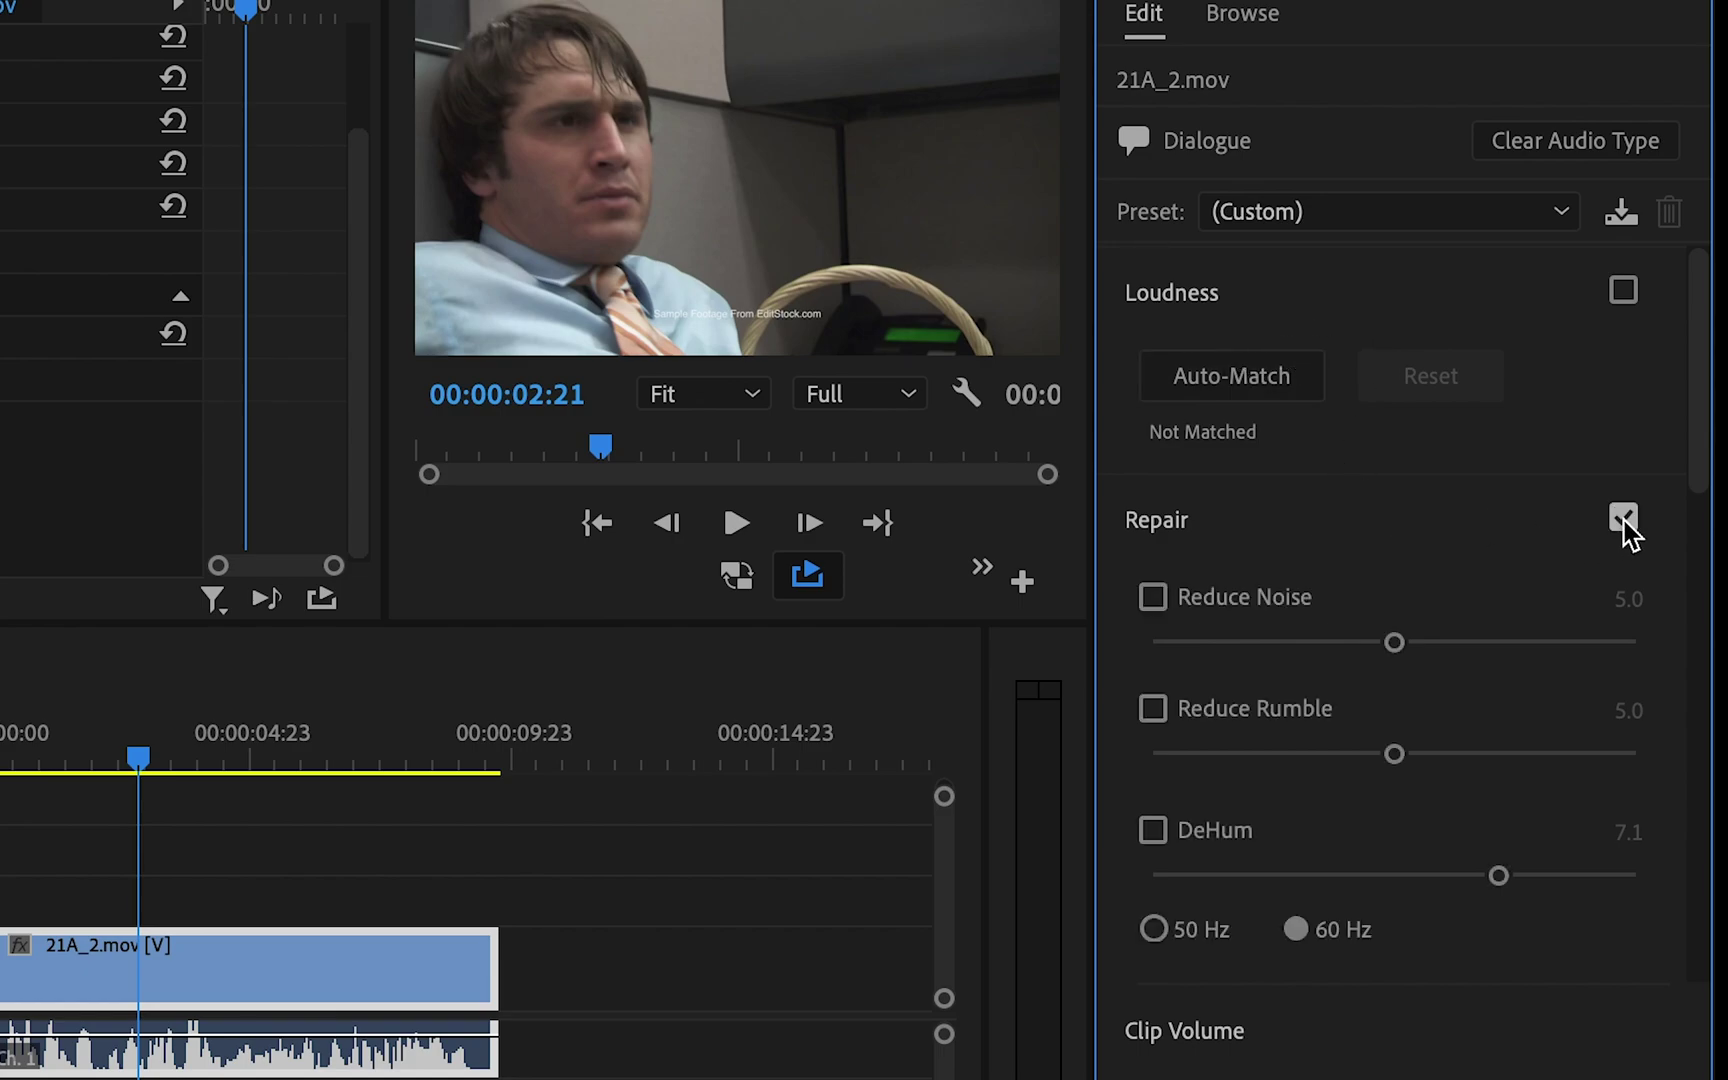
pyautogui.press('space')
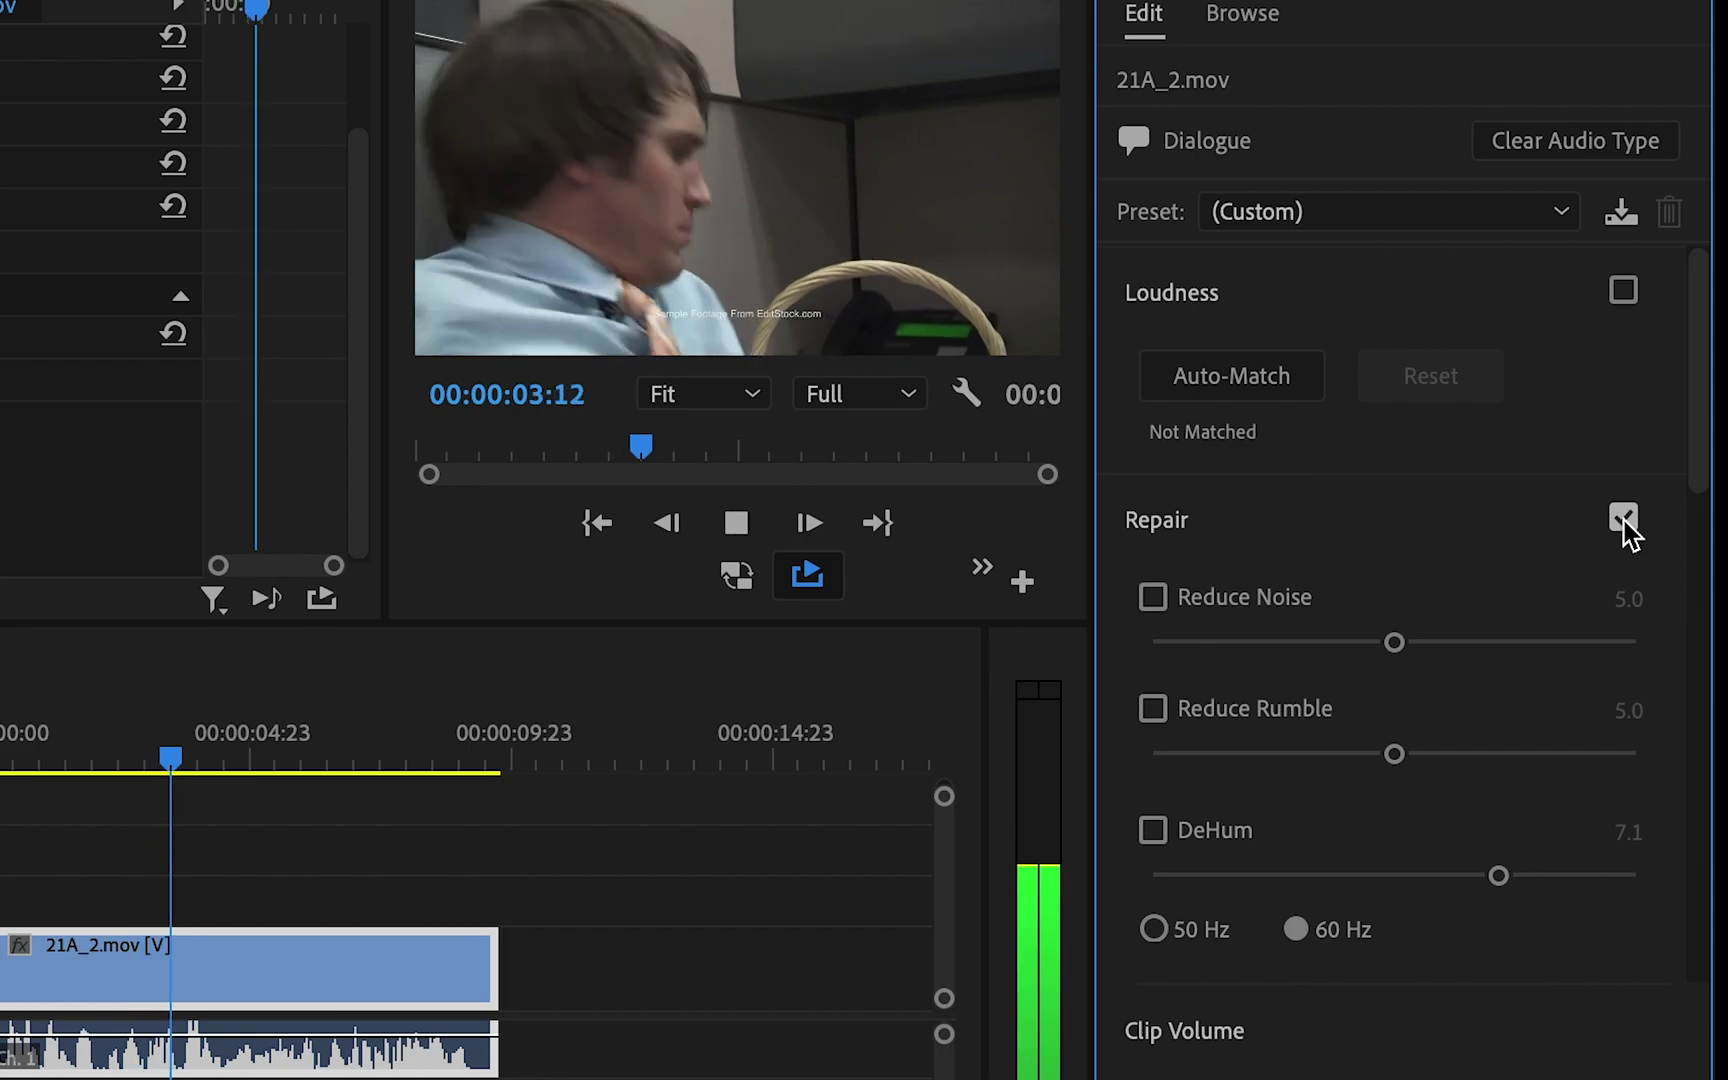
pyautogui.press('space')
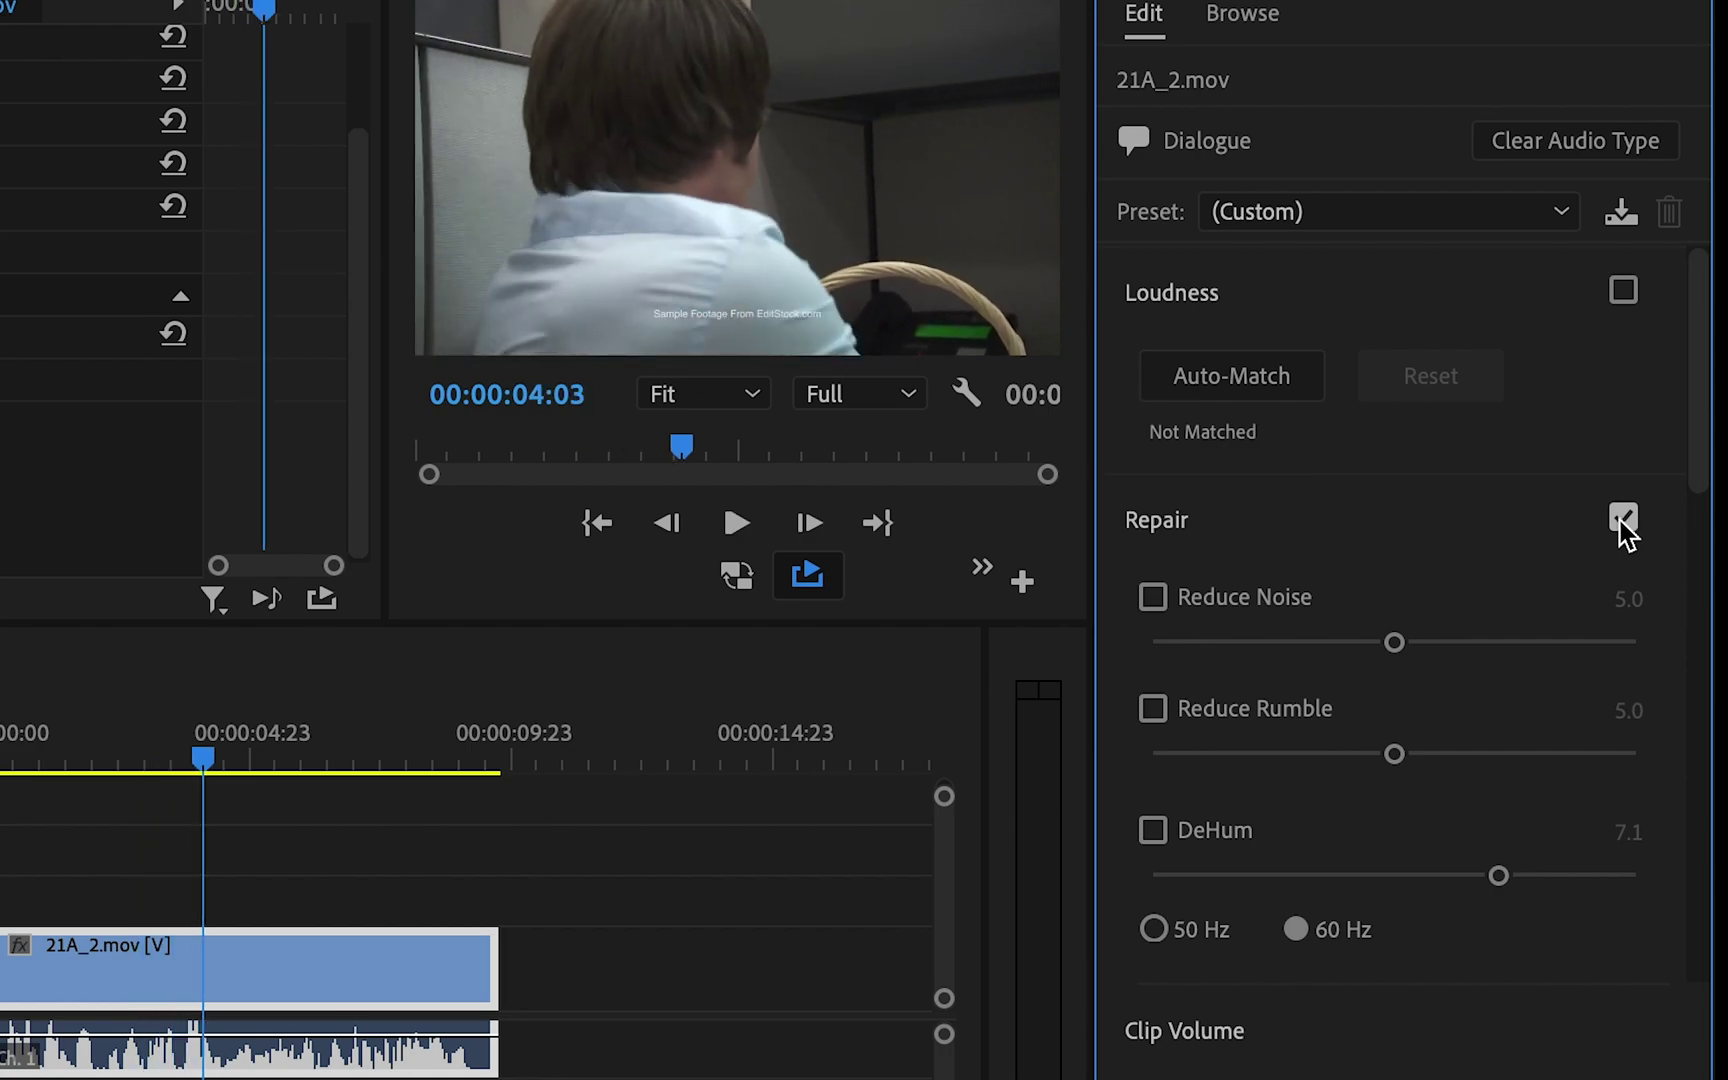
# Compare the clip's playback with Reduce Noise at 5.0 switched on and off, leaving it off.
pyautogui.click(1153, 598)
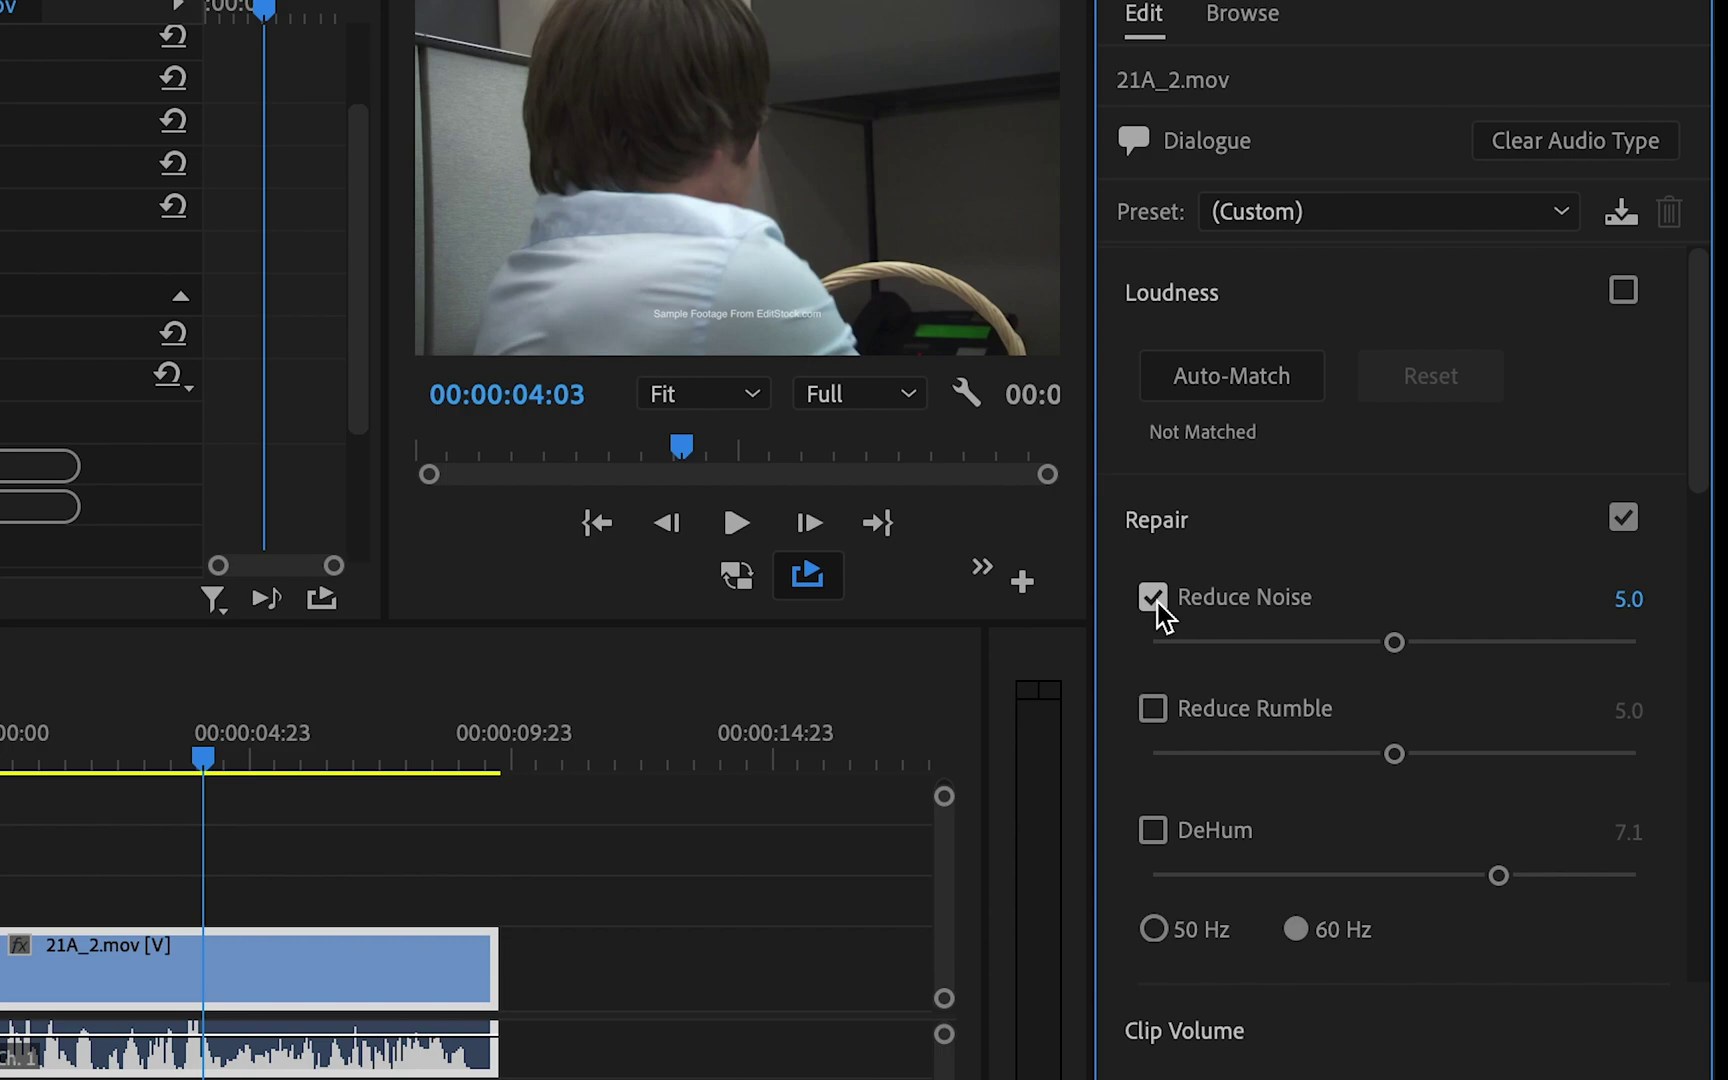
pyautogui.press('space')
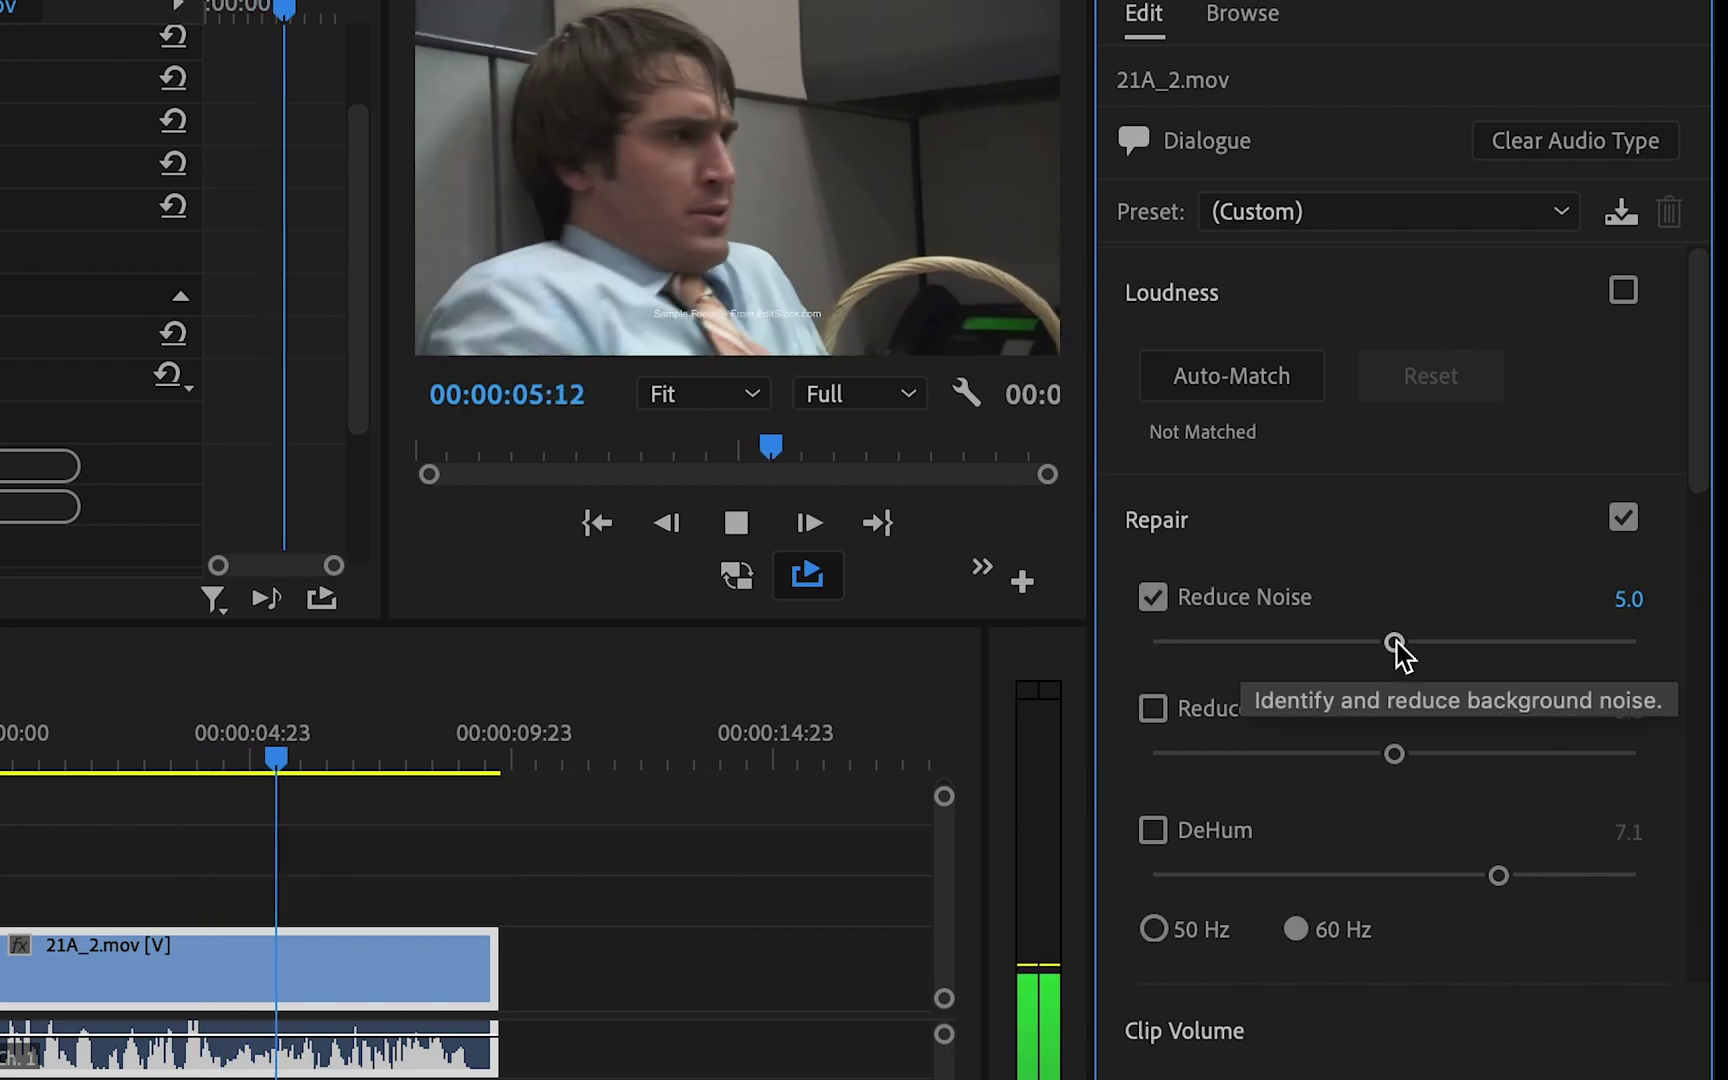
pyautogui.click(1153, 598)
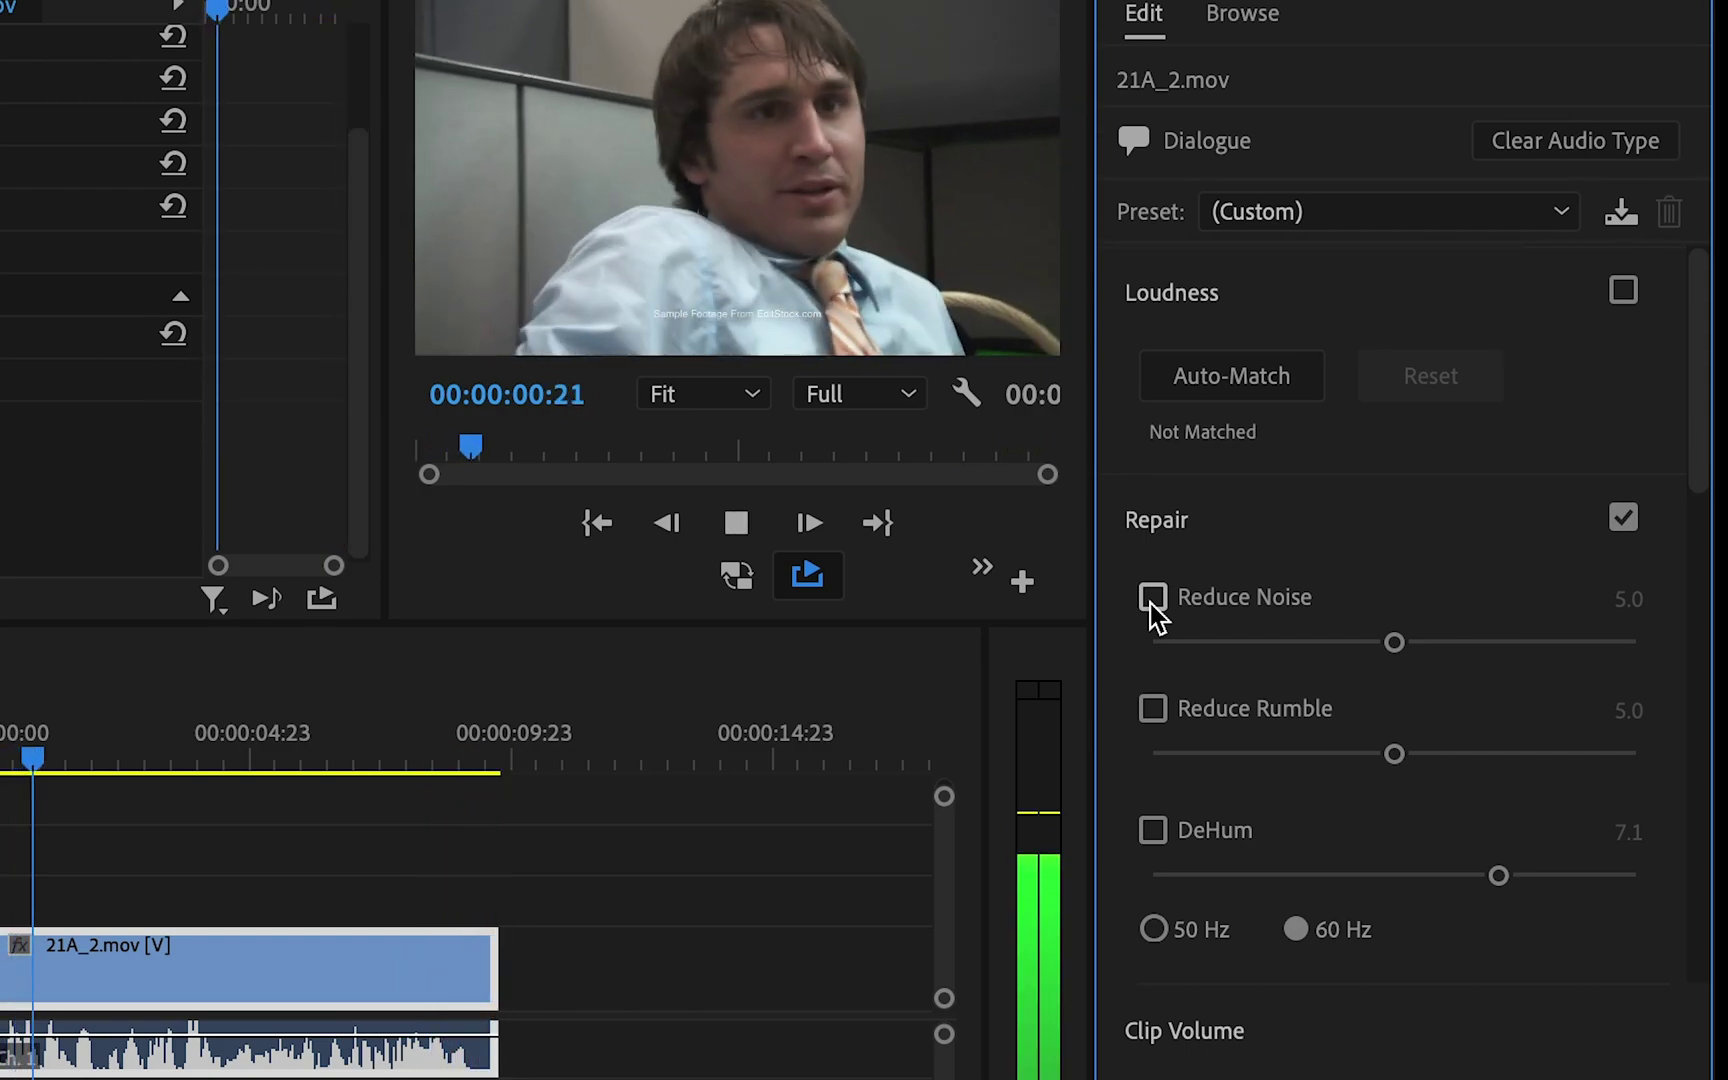
pyautogui.press('space')
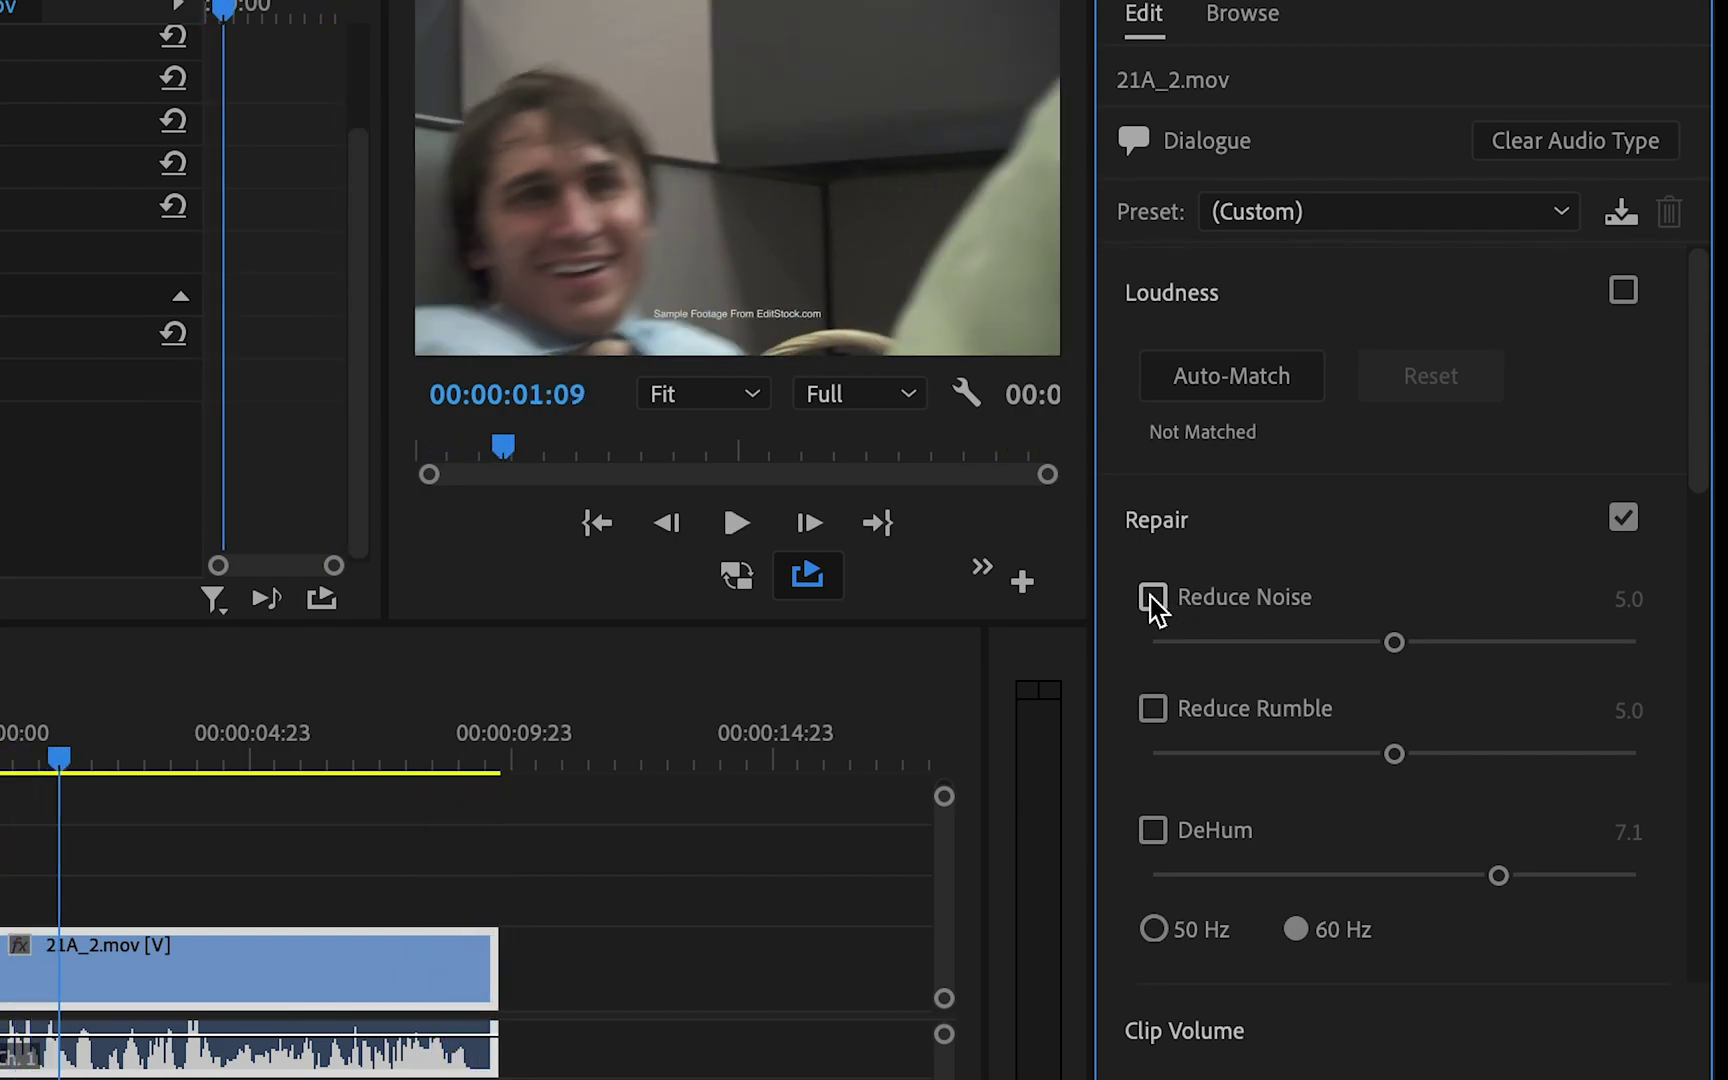
pyautogui.click(1152, 597)
pyautogui.press('space')
pyautogui.press('space')
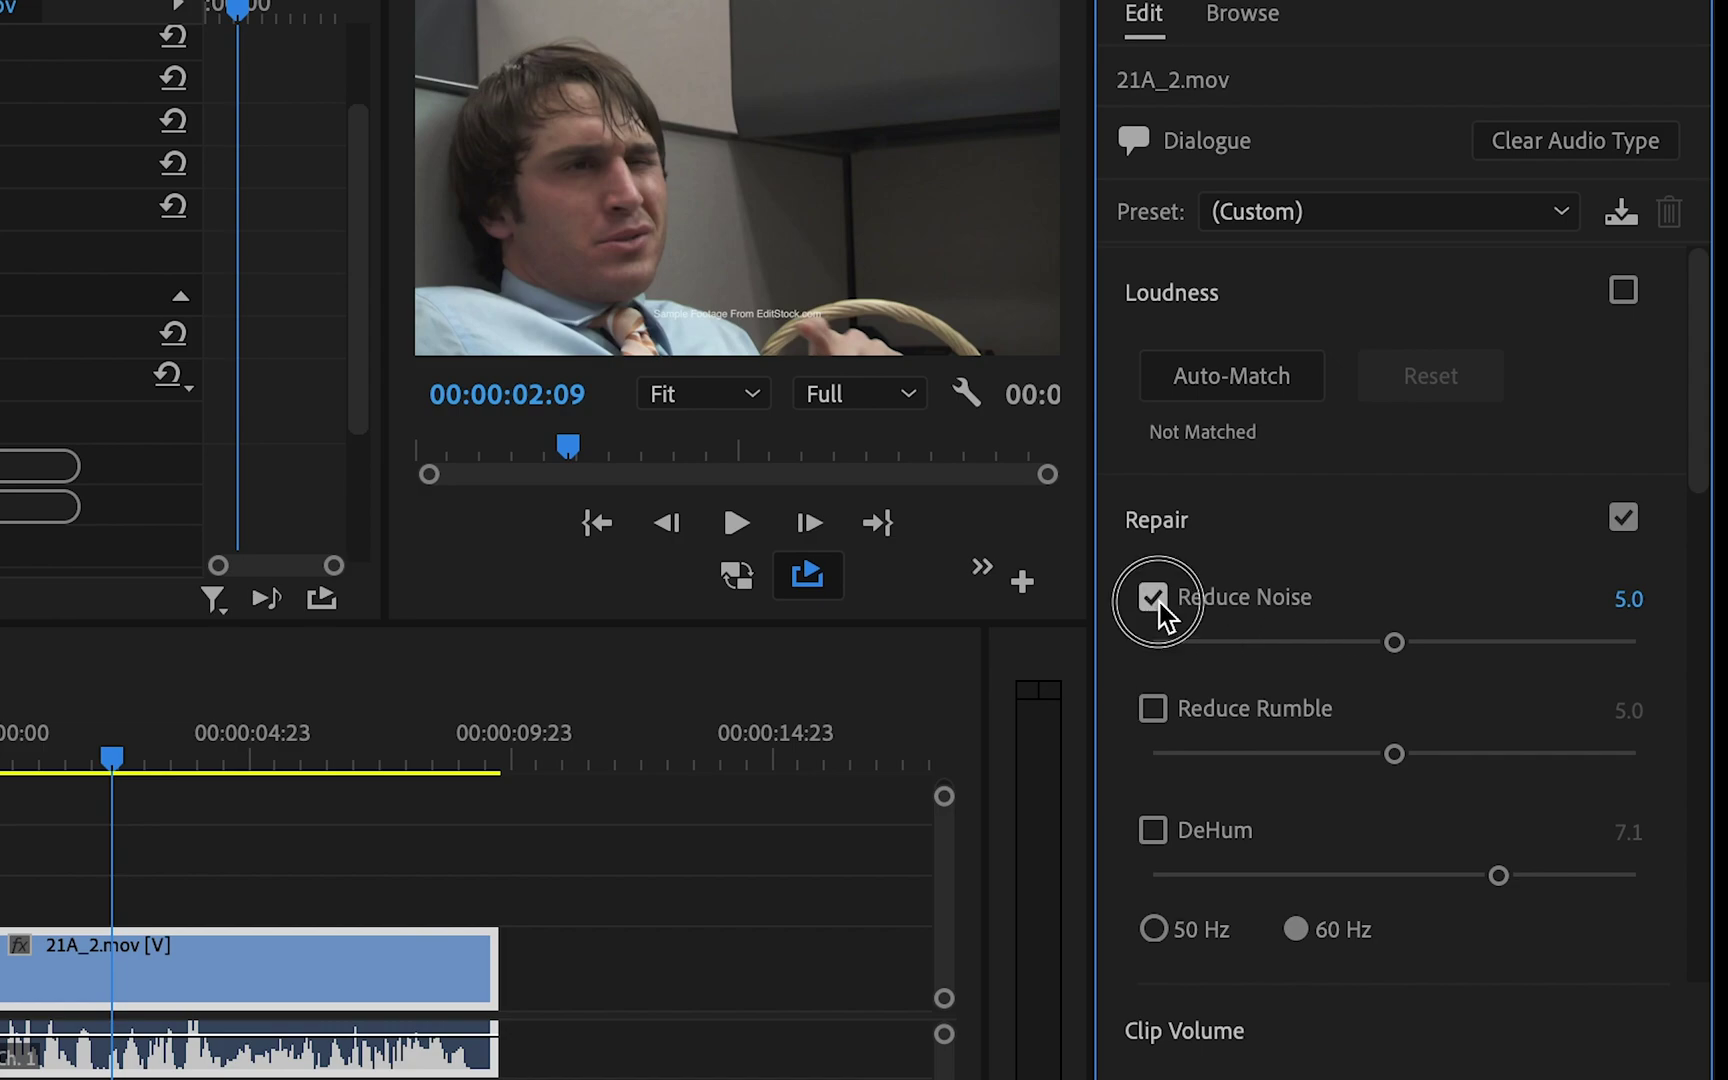
pyautogui.click(1160, 604)
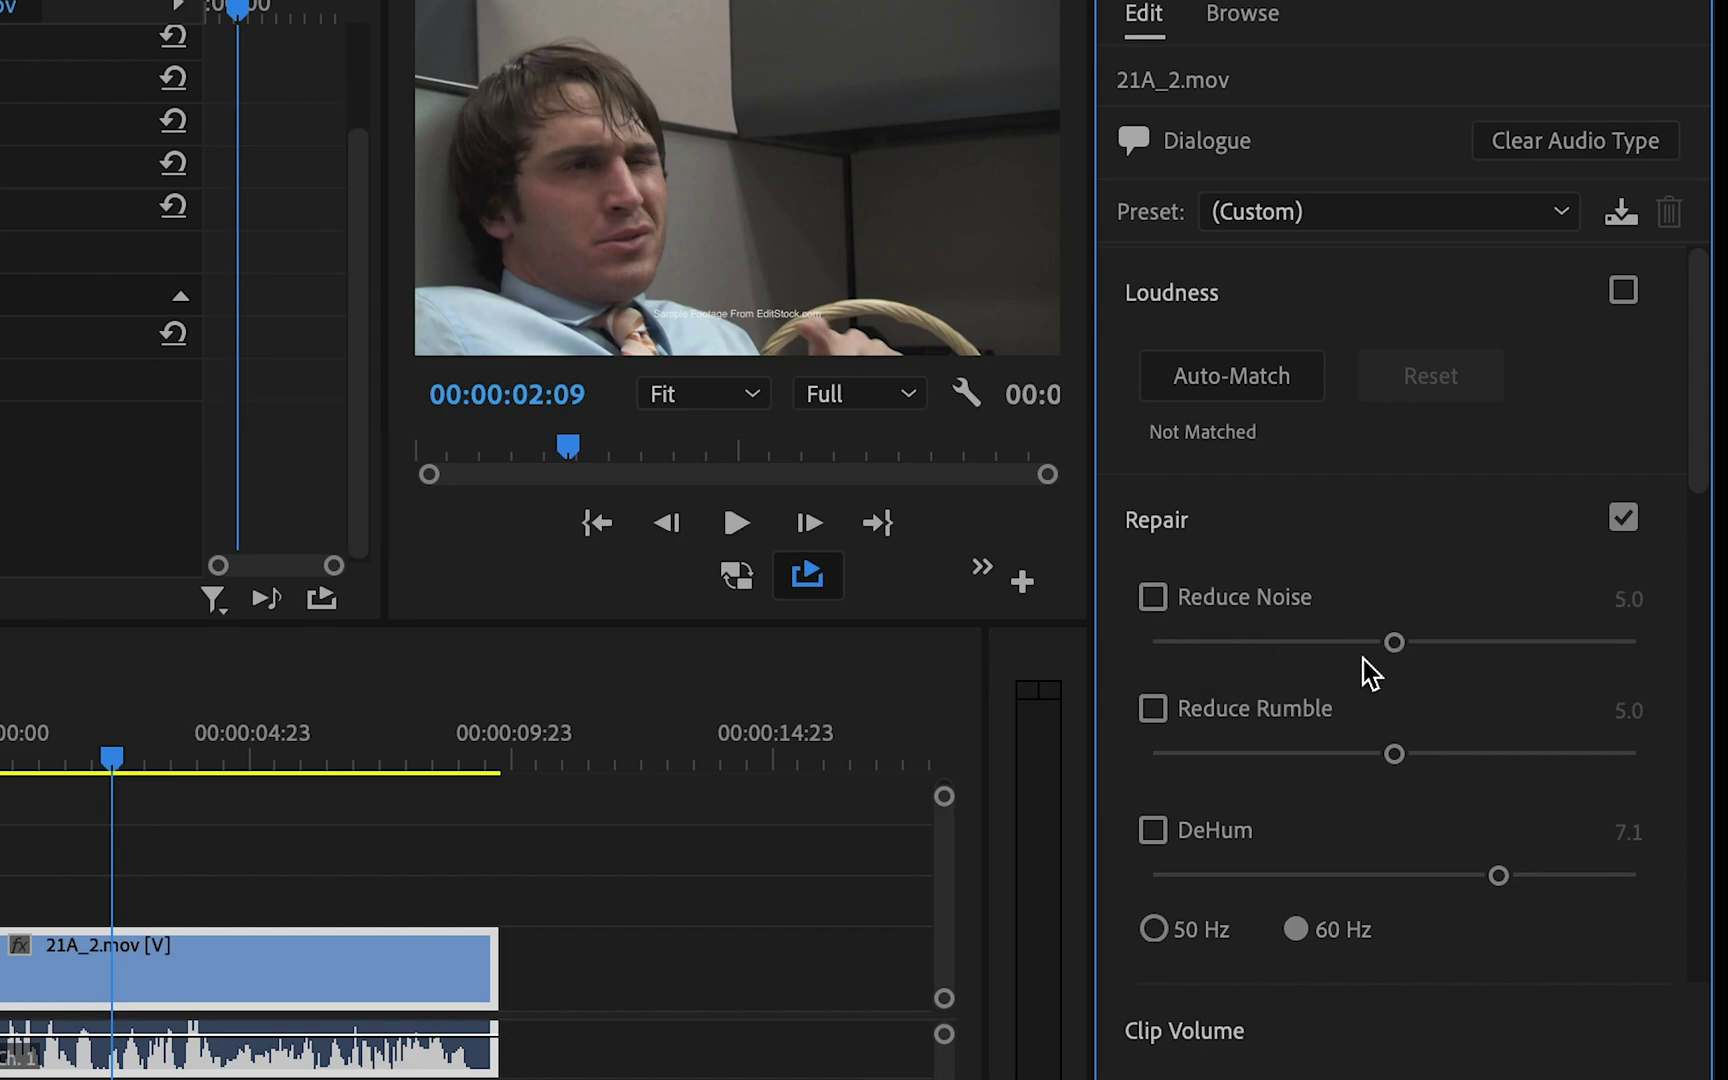
# Enable Reduce Noise with its amount lowered to 0.0 while playing the clip.
pyautogui.press('space')
pyautogui.moveTo(1395, 643); pyautogui.dragTo(1149, 698)
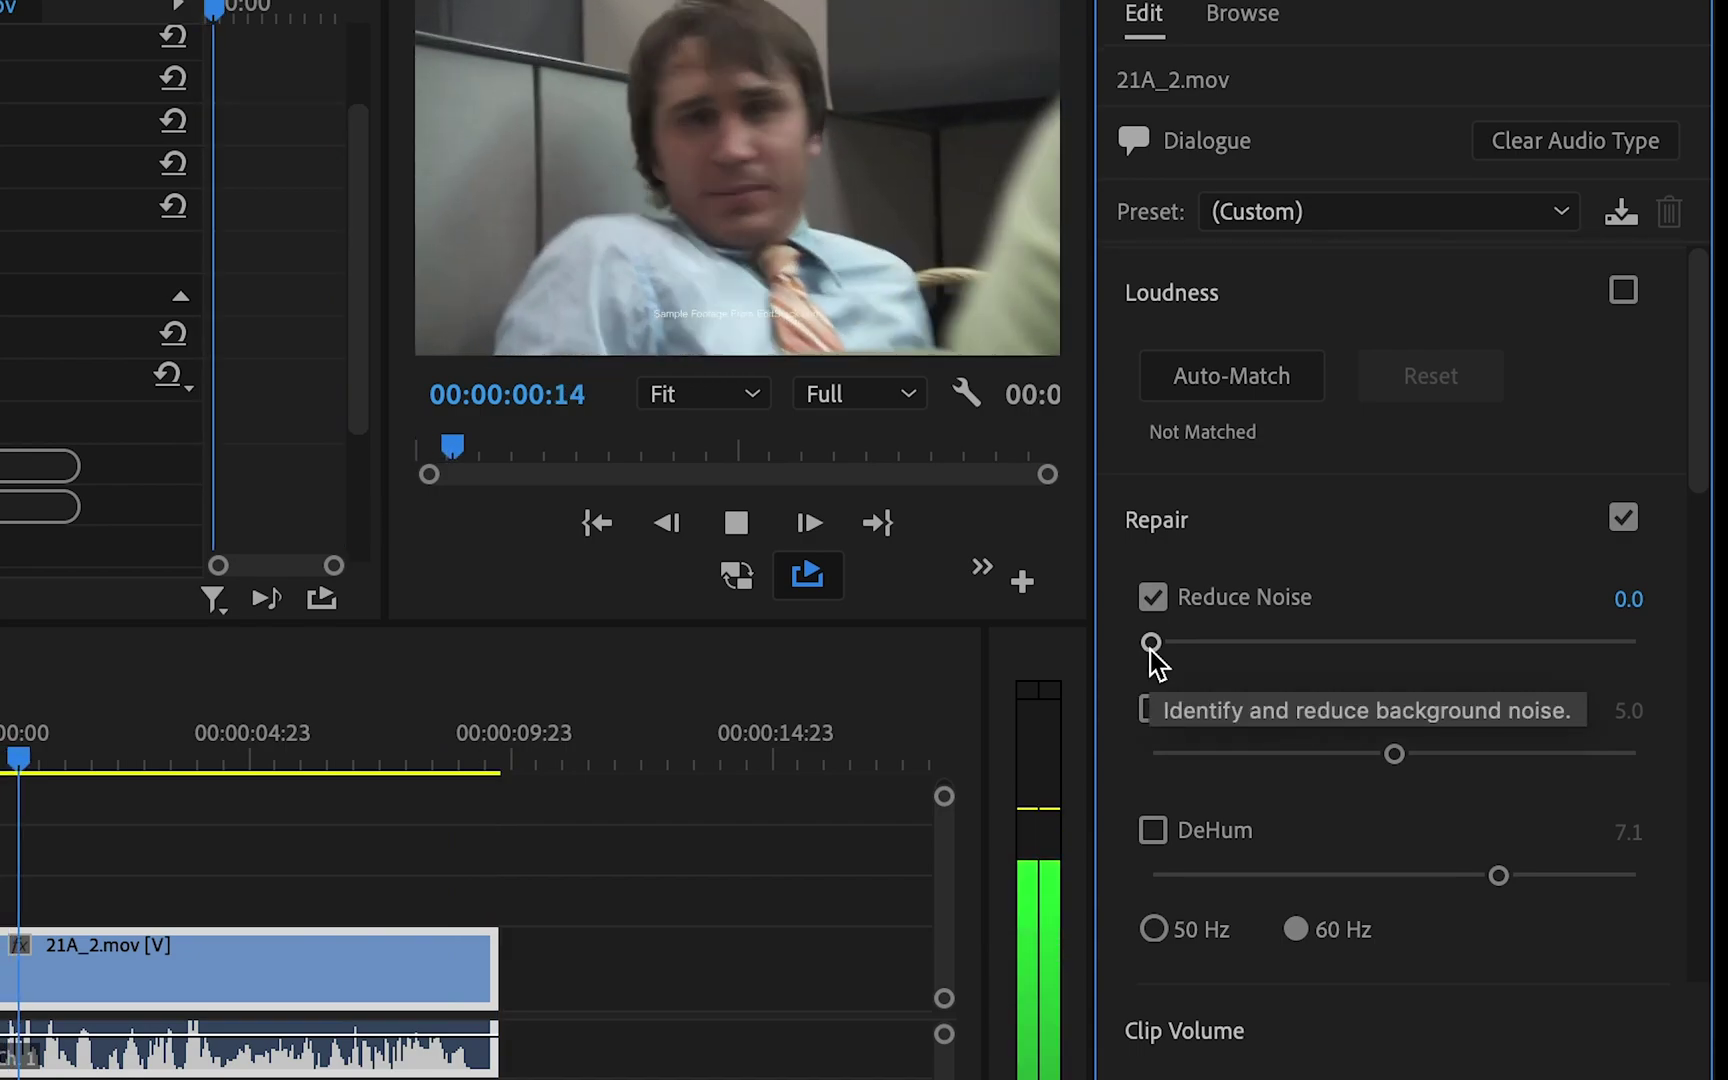
pyautogui.press('space')
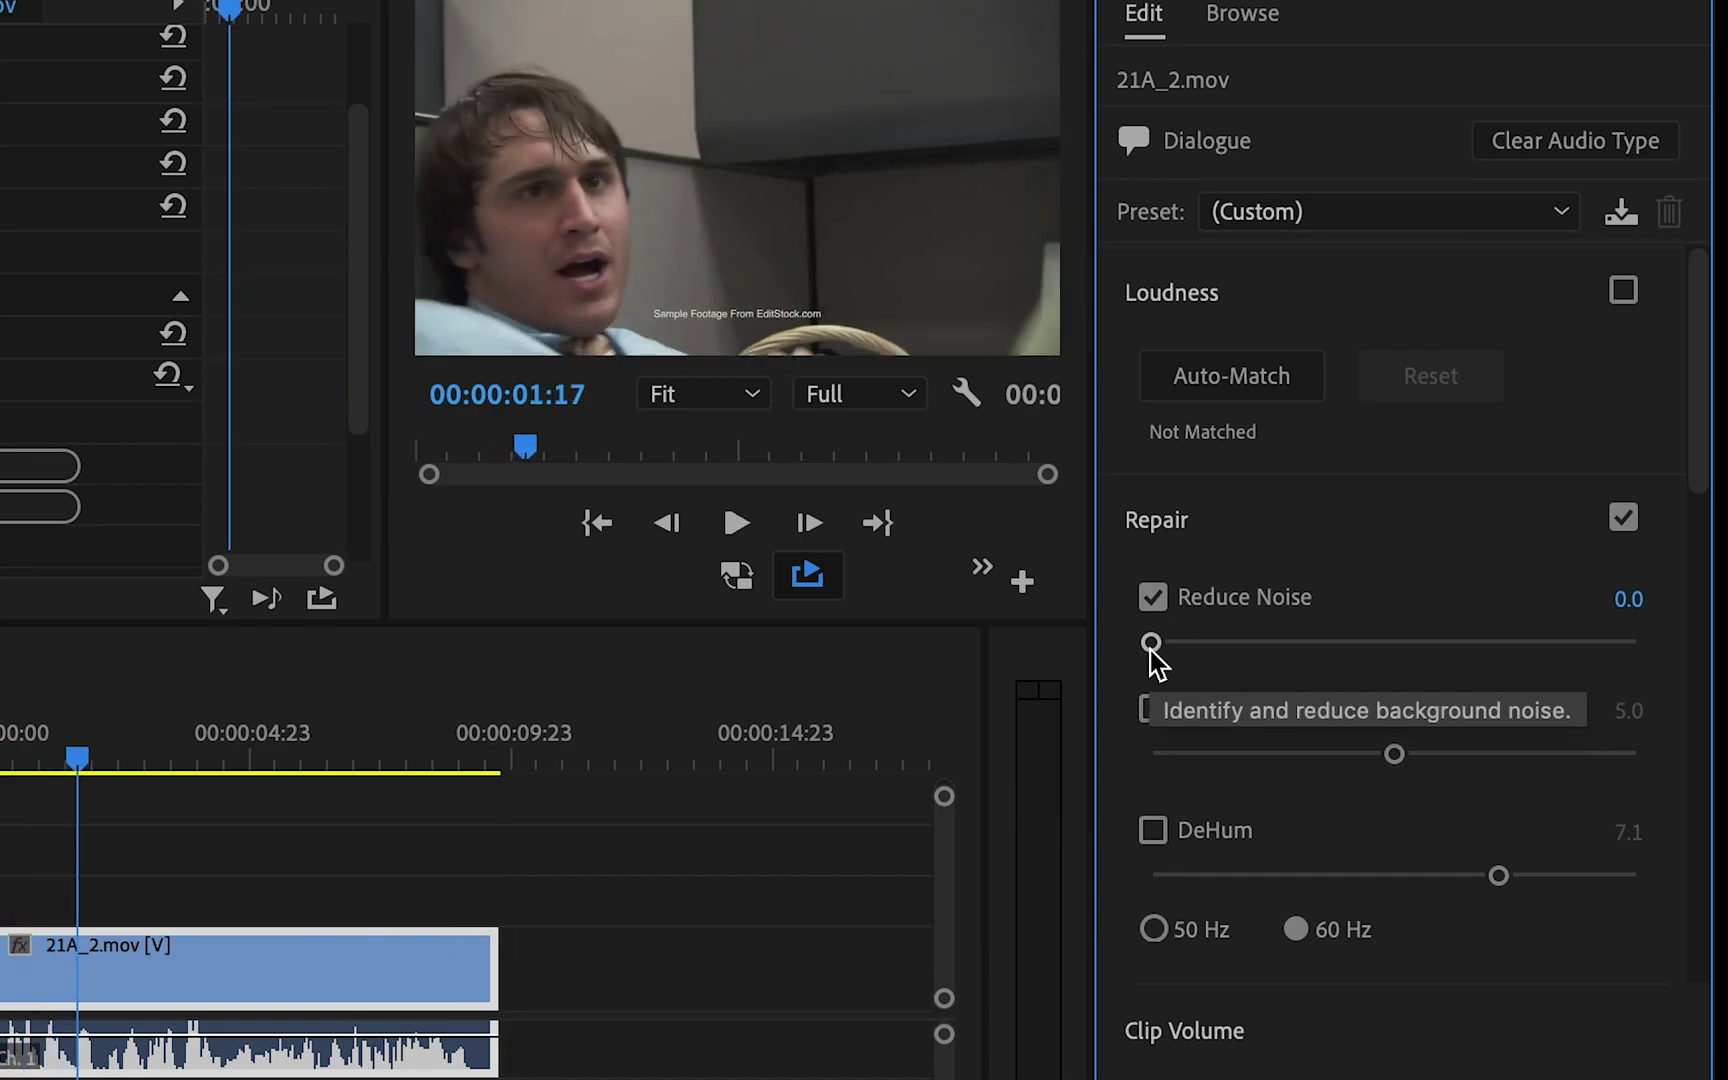
# Raise the Reduce Noise amount to 0.7 and listen to the dialogue from the start.
pyautogui.press('space')
pyautogui.moveTo(1155, 660); pyautogui.dragTo(1186, 659)
pyautogui.press('space')
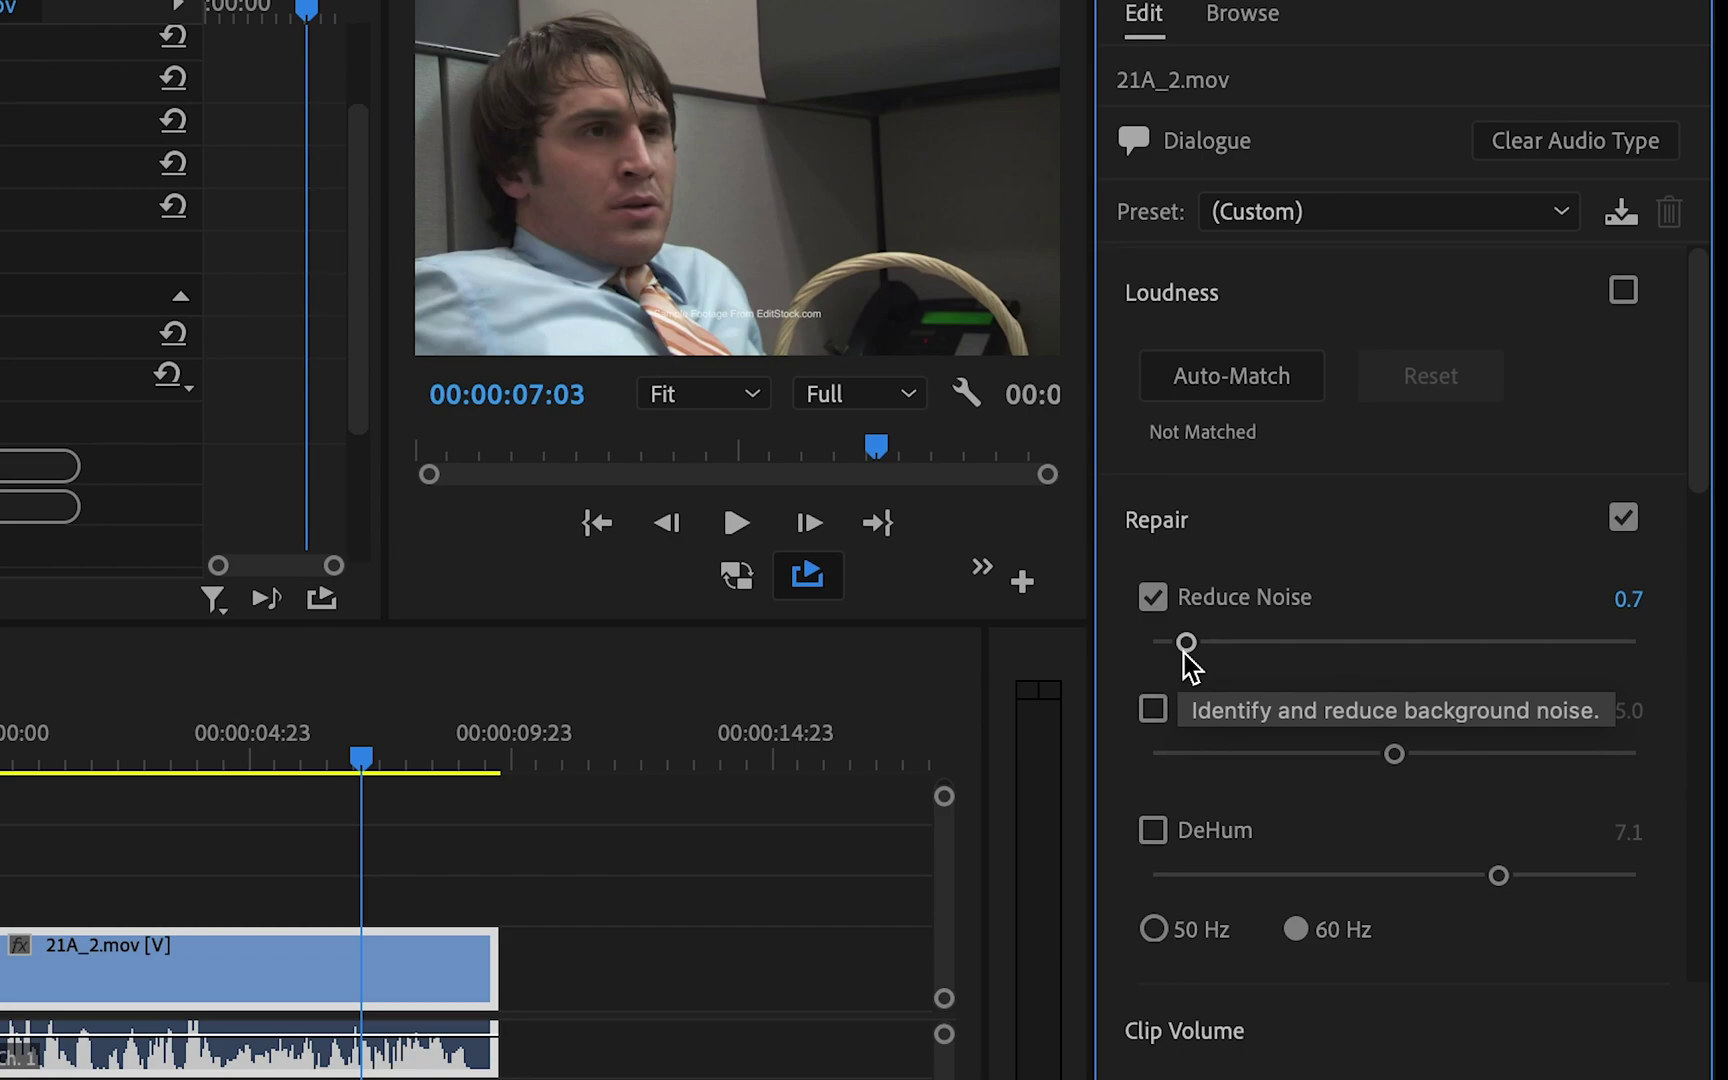
pyautogui.press('space')
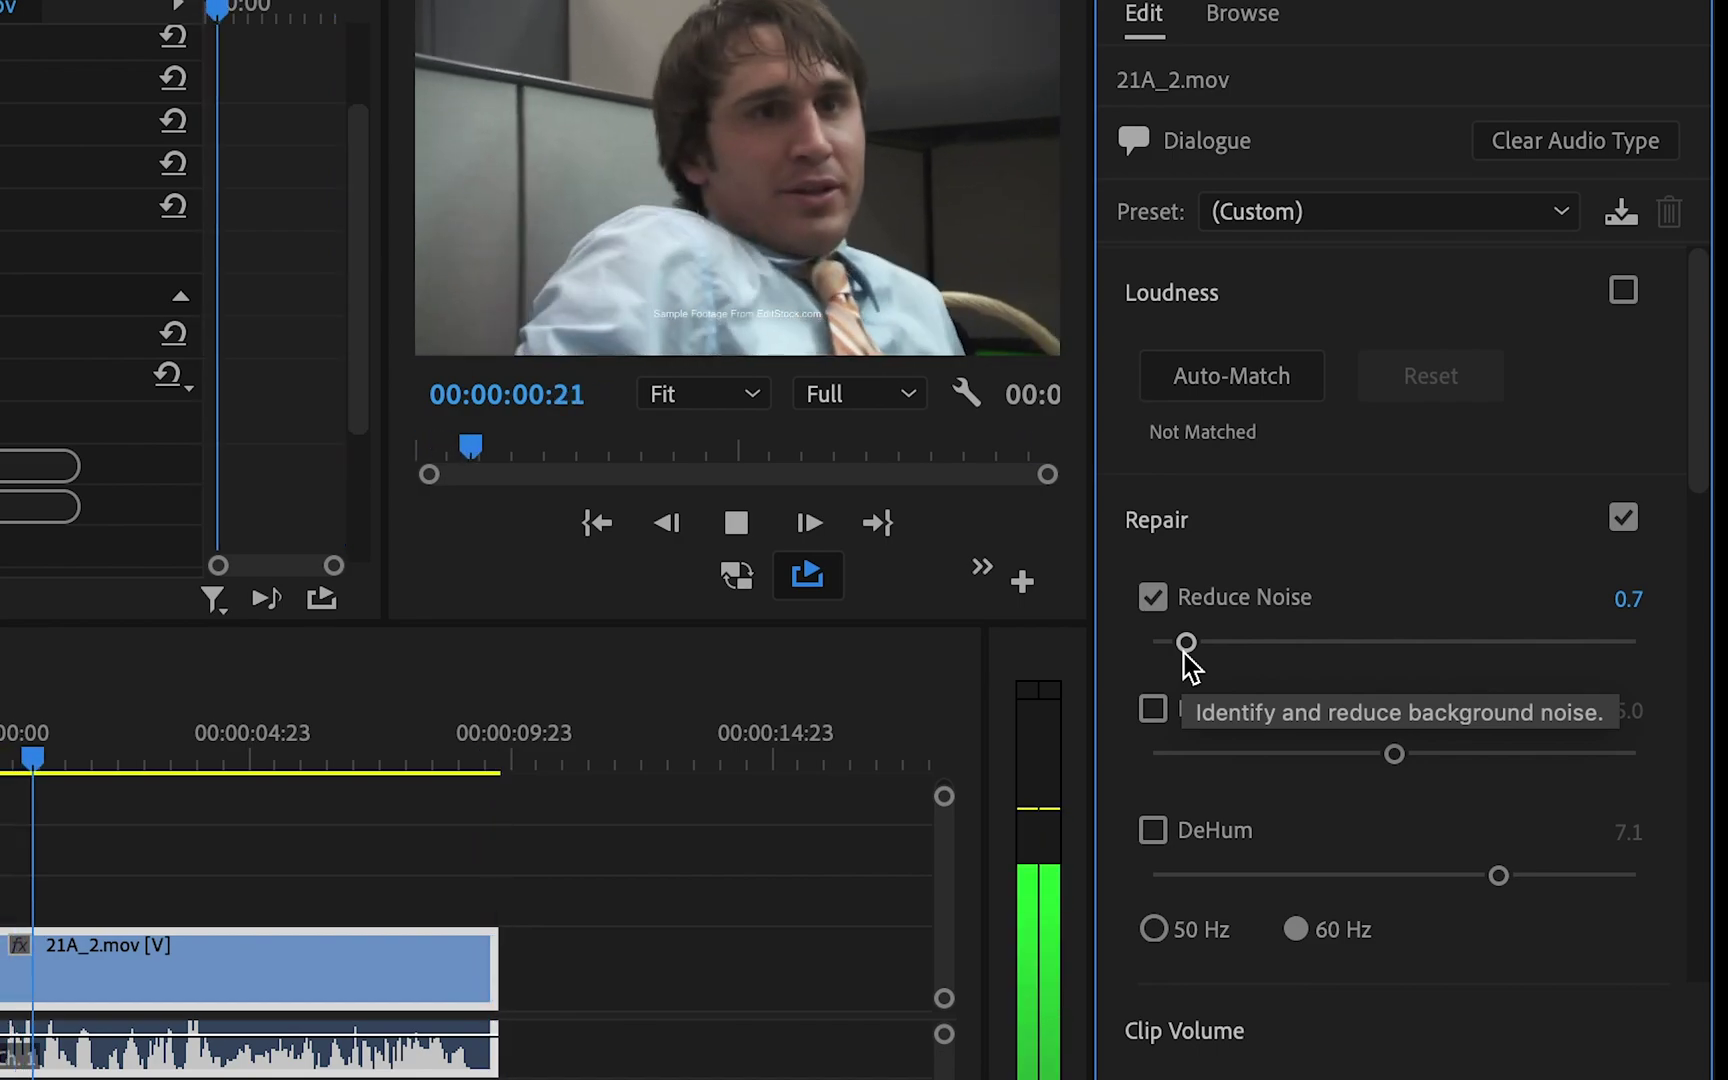
pyautogui.press('space')
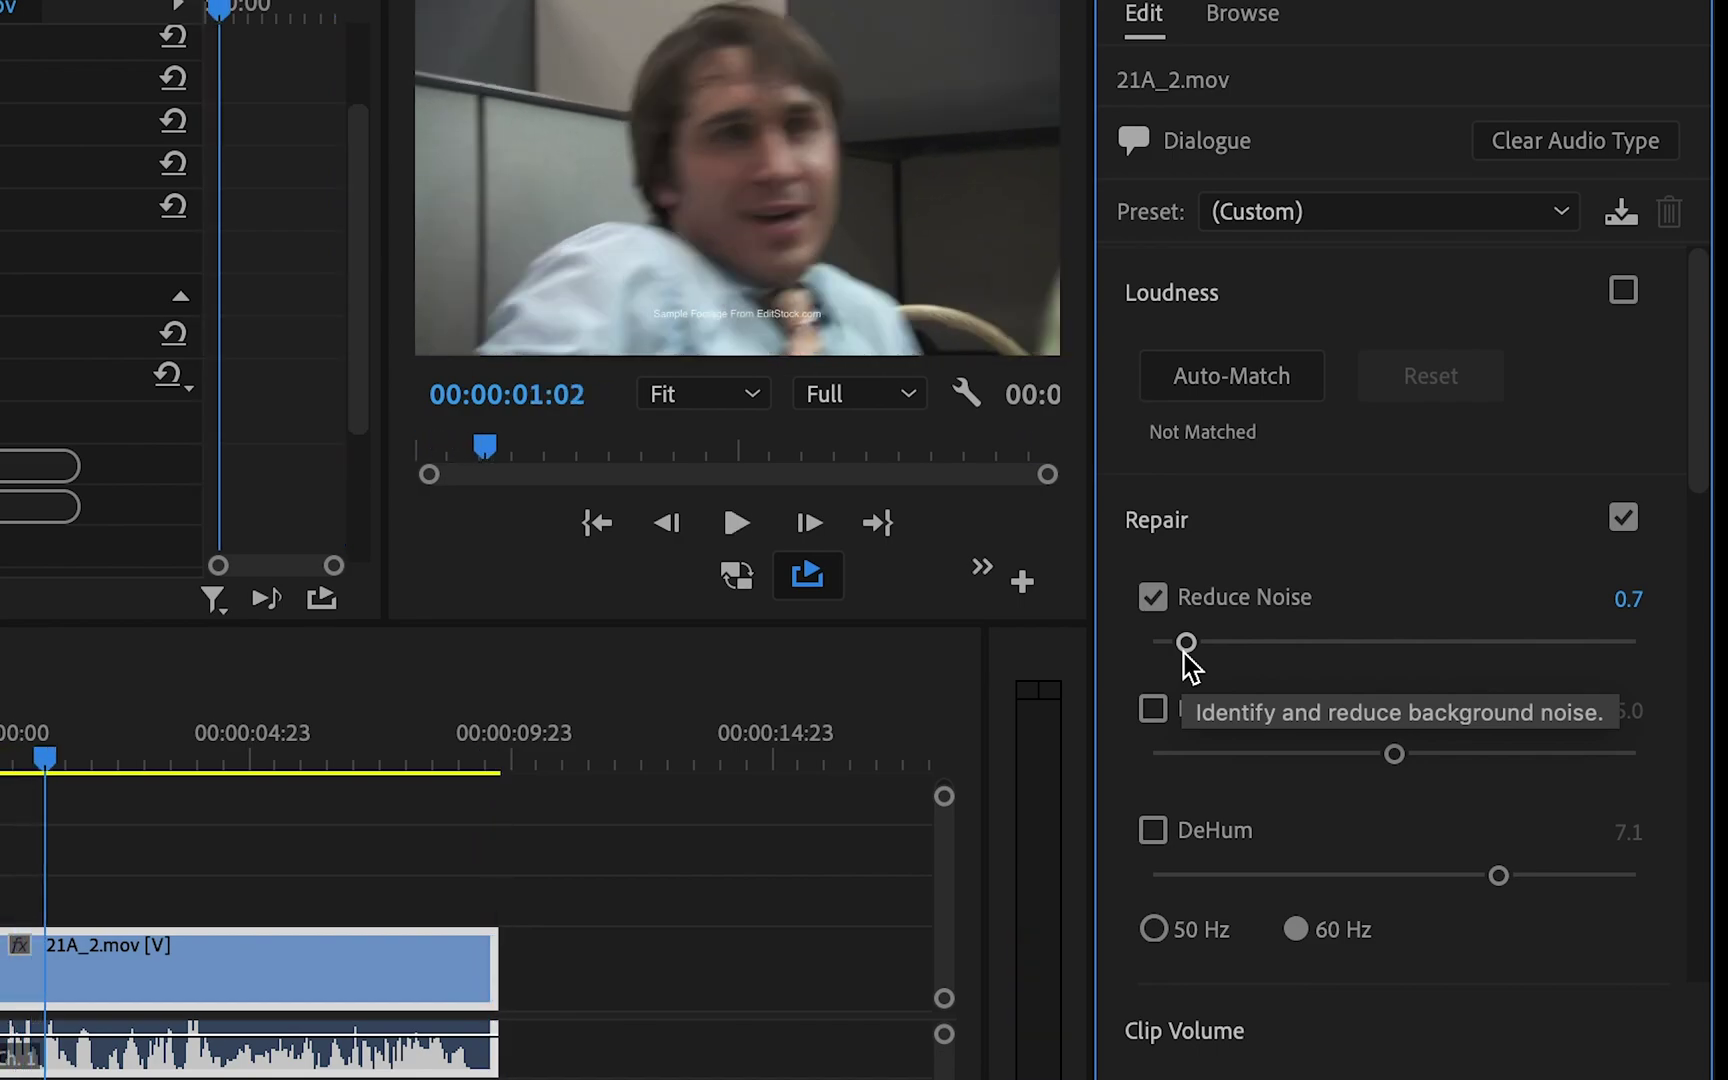
# Set the Reduce Noise amount to 1.1 and preview the dialogue.
pyautogui.moveTo(1186, 642)
pyautogui.mouseDown()
pyautogui.moveTo(1410, 644)
pyautogui.moveTo(1107, 698)
pyautogui.moveTo(1193, 646)
pyautogui.moveTo(1212, 654)
pyautogui.mouseUp()
pyautogui.press('space')
pyautogui.press('space')
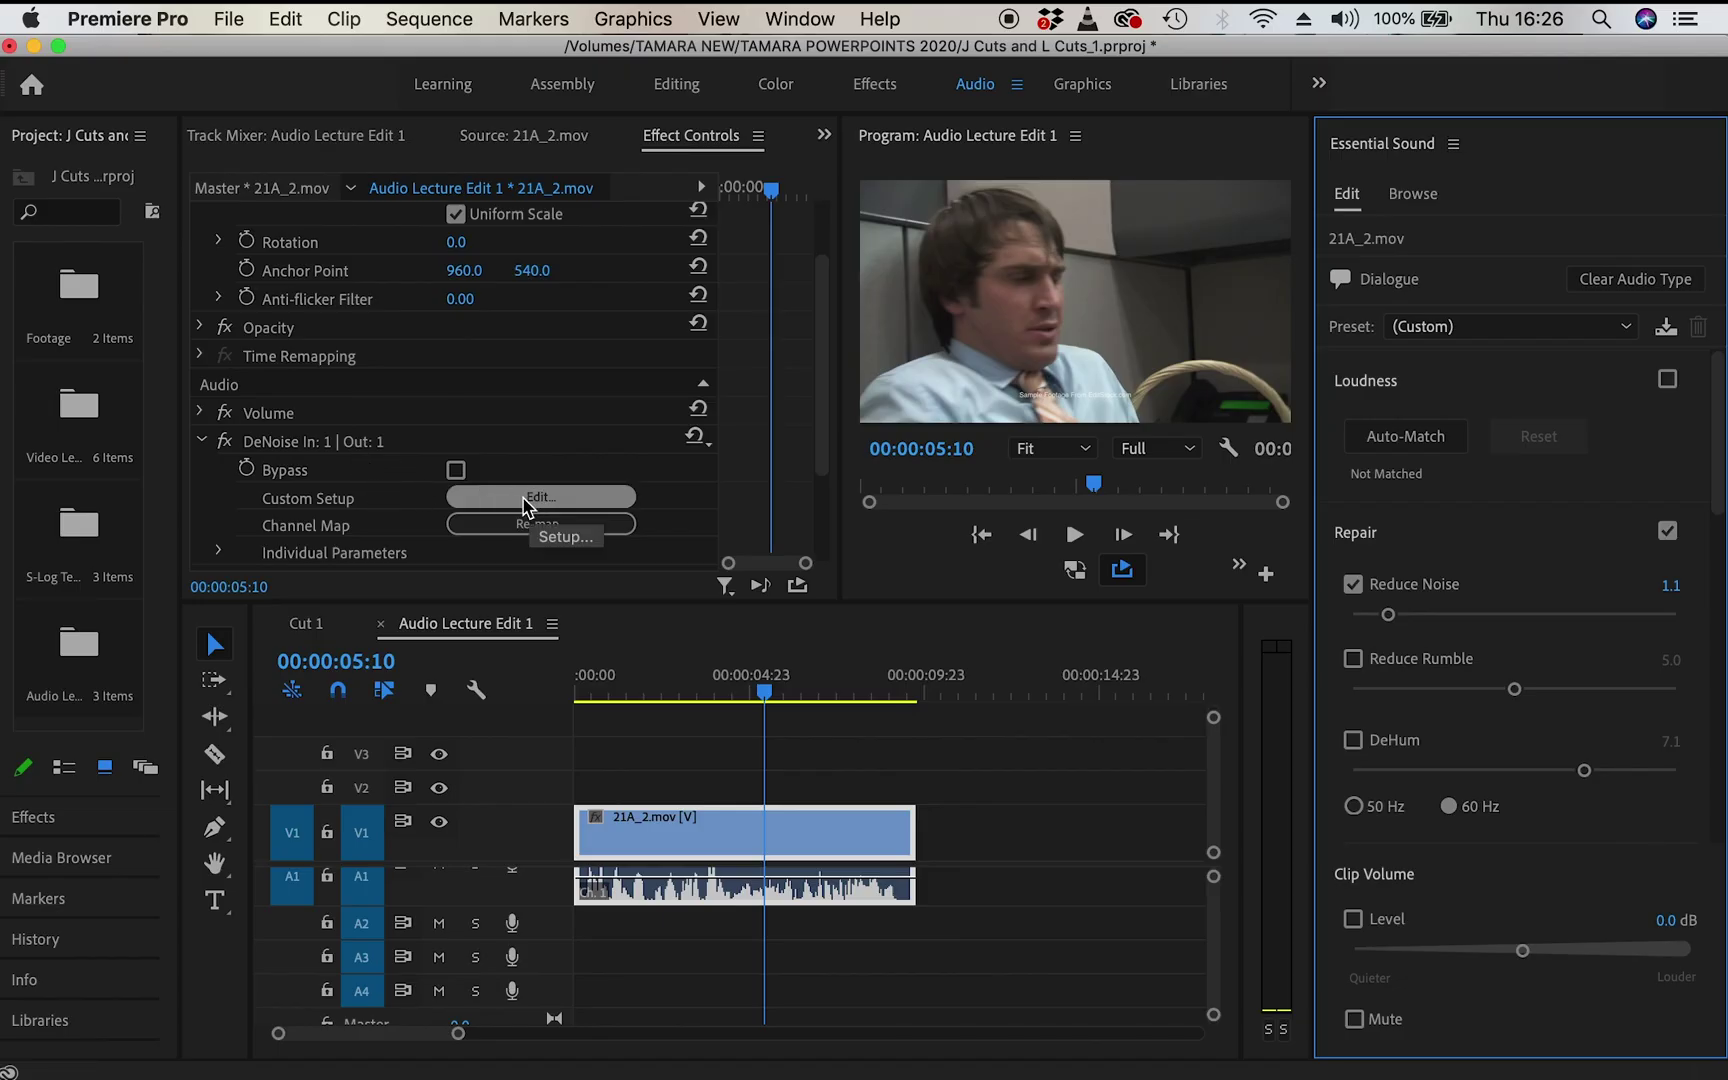
# Open the custom setup of the clip's DeNoise effect and play the clip to examine its frequency graph.
pyautogui.click(533, 497)
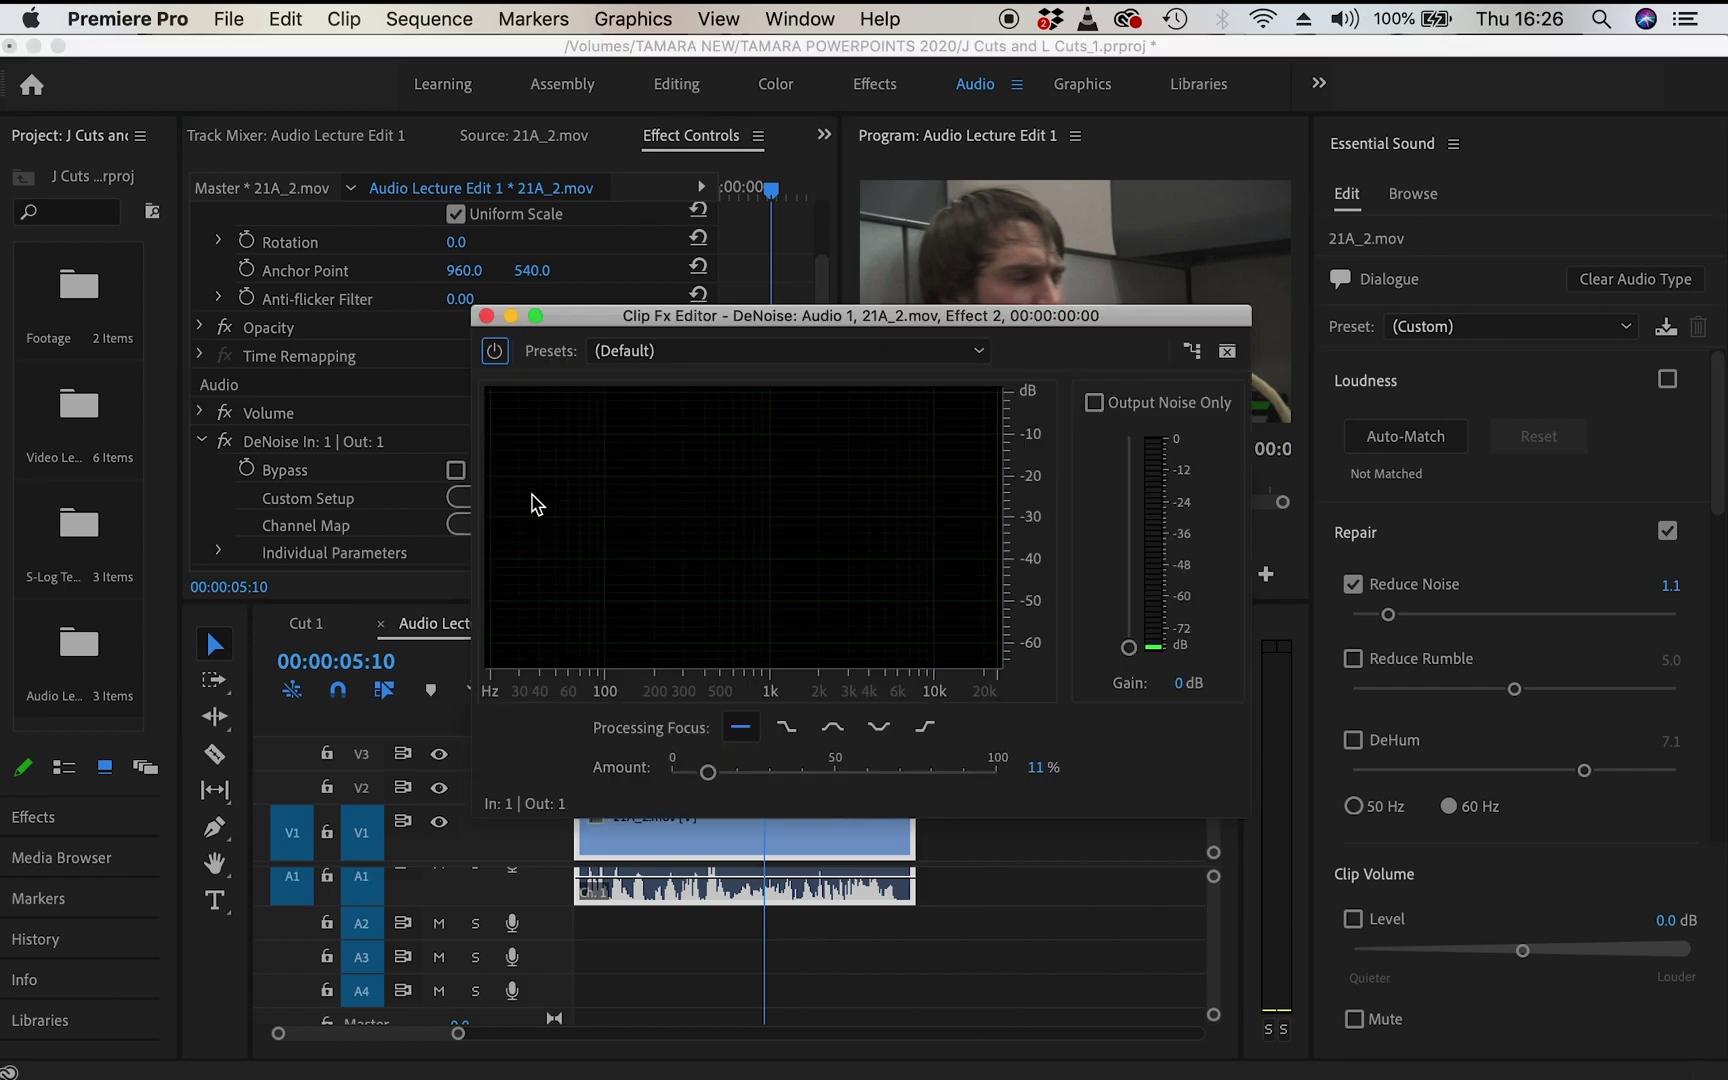
pyautogui.press('space')
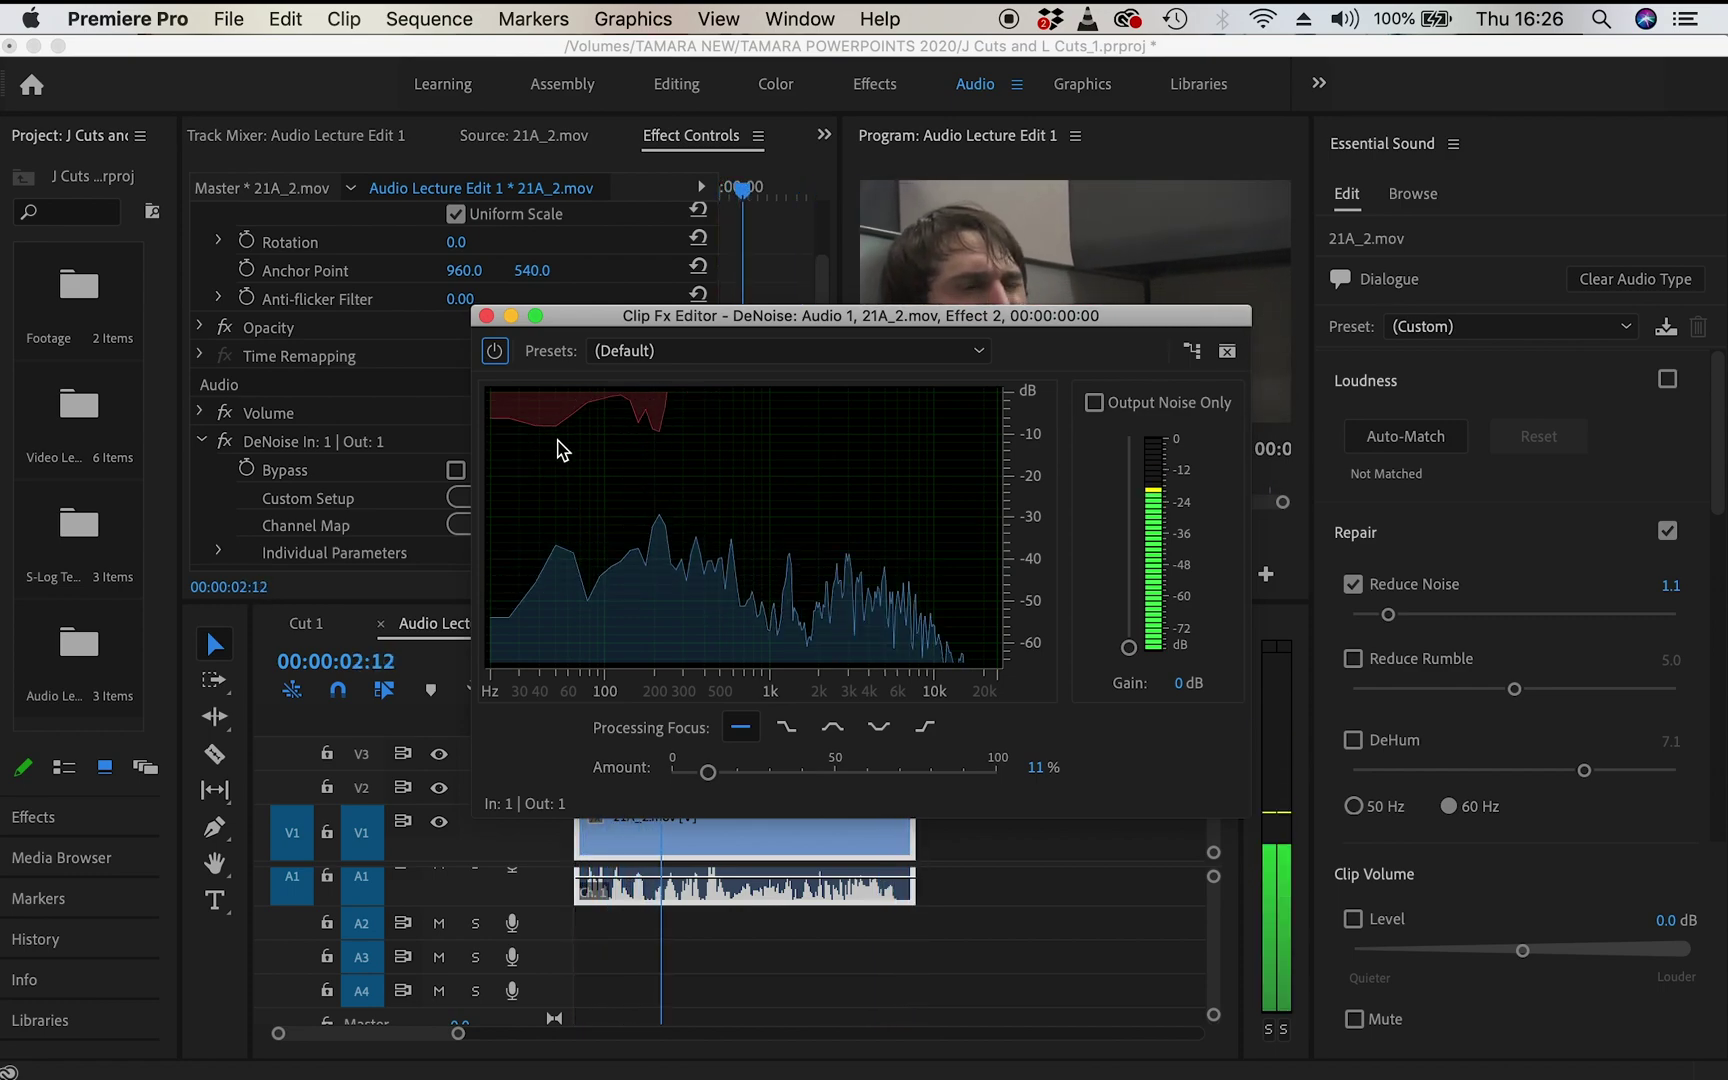
# Try focusing the DeNoise processing on higher frequencies during playback, and set the Reduce Noise amount to 0.9.
pyautogui.press('space')
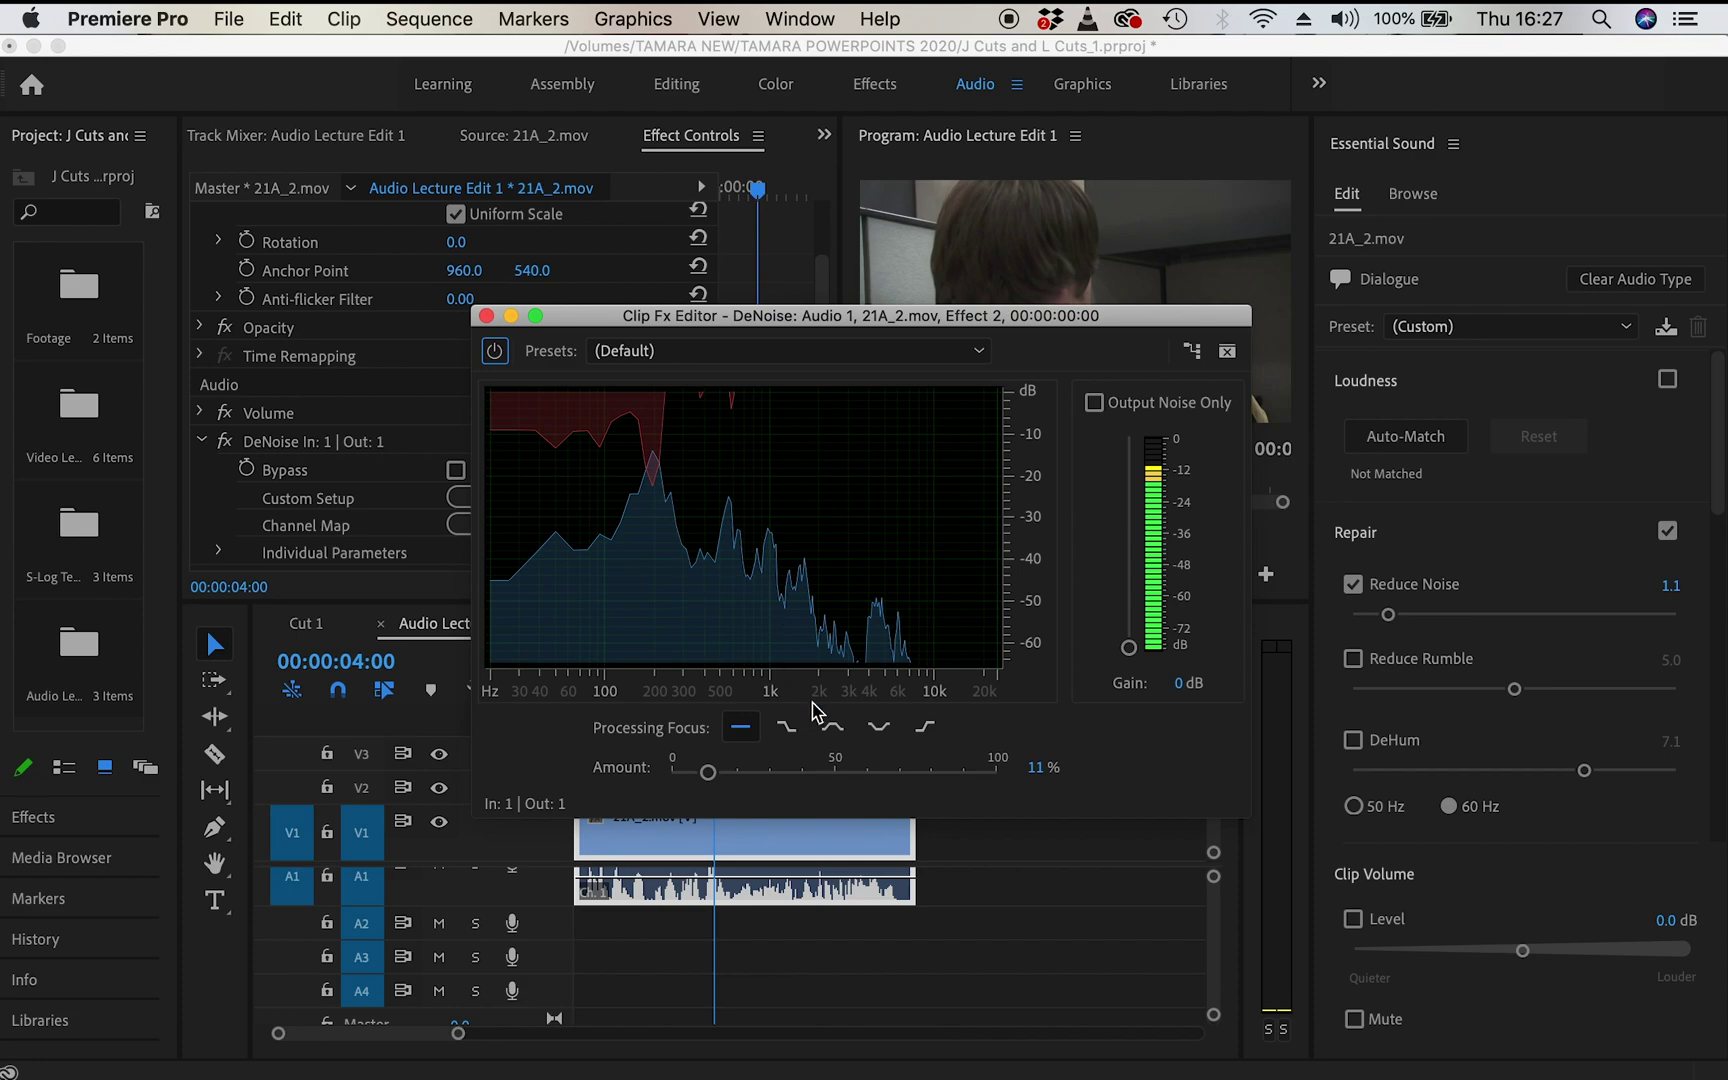
pyautogui.click(927, 732)
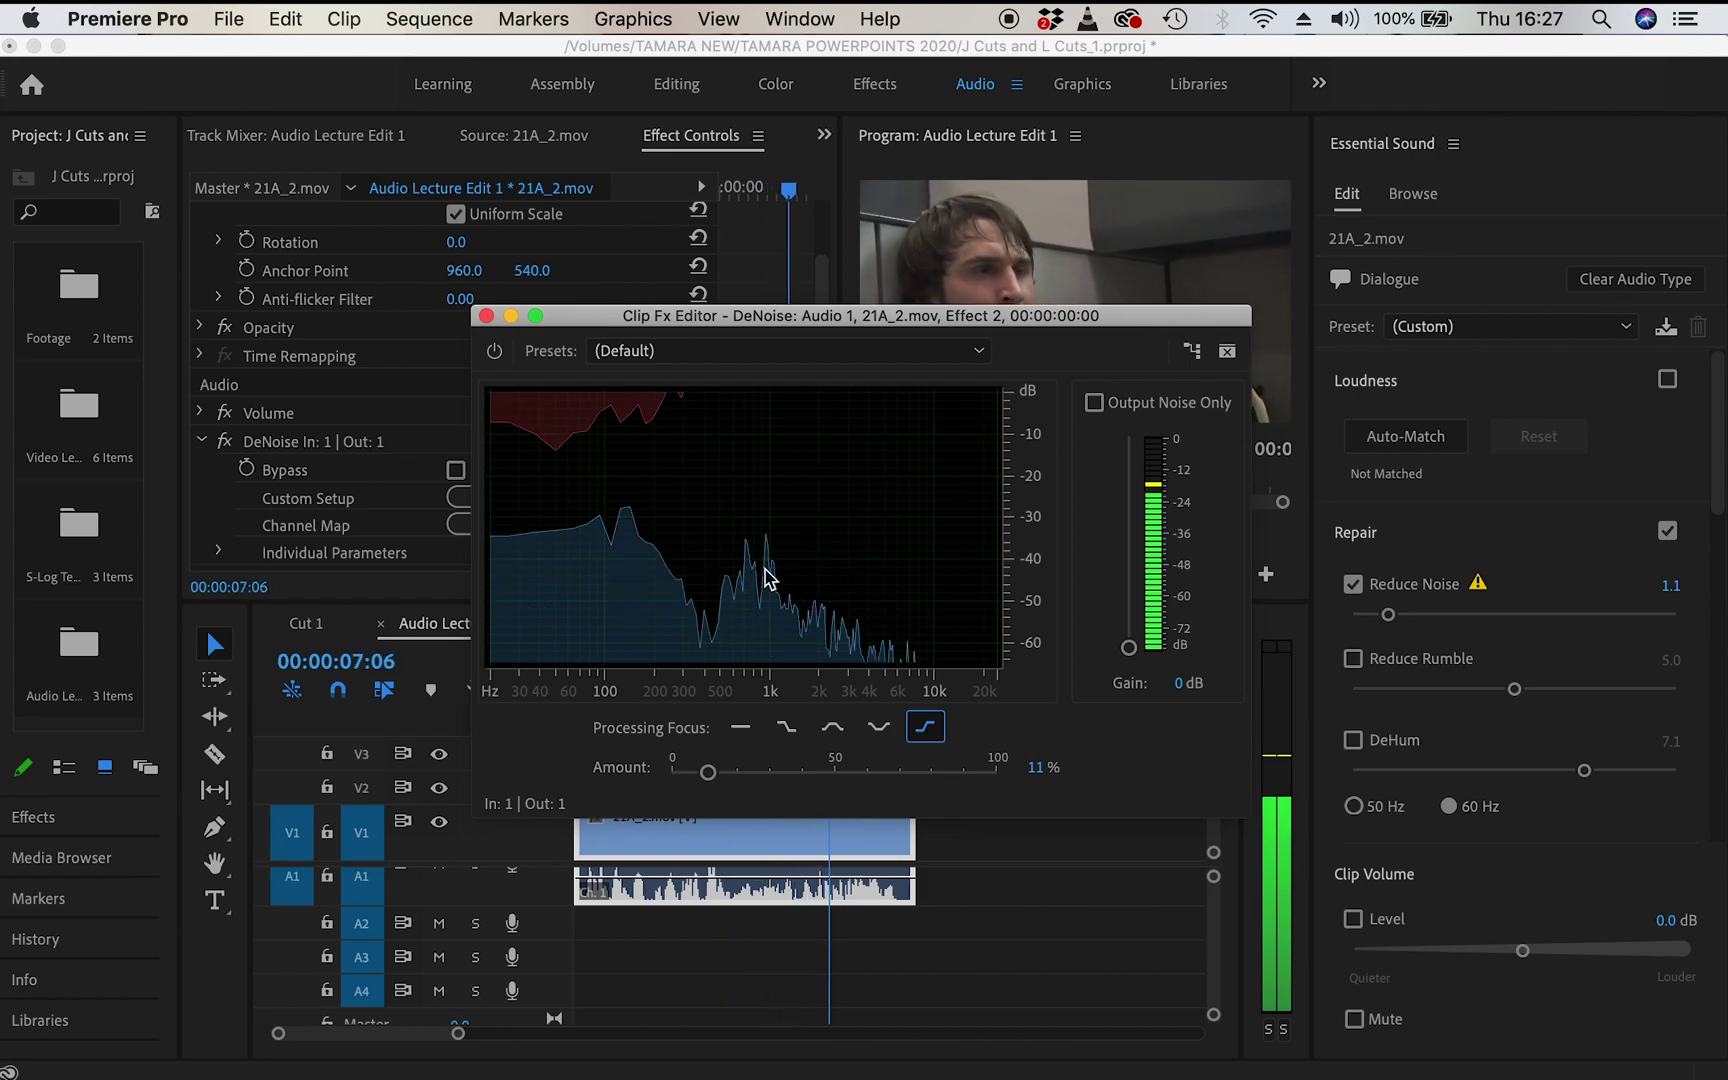
pyautogui.moveTo(1389, 614); pyautogui.dragTo(1384, 616)
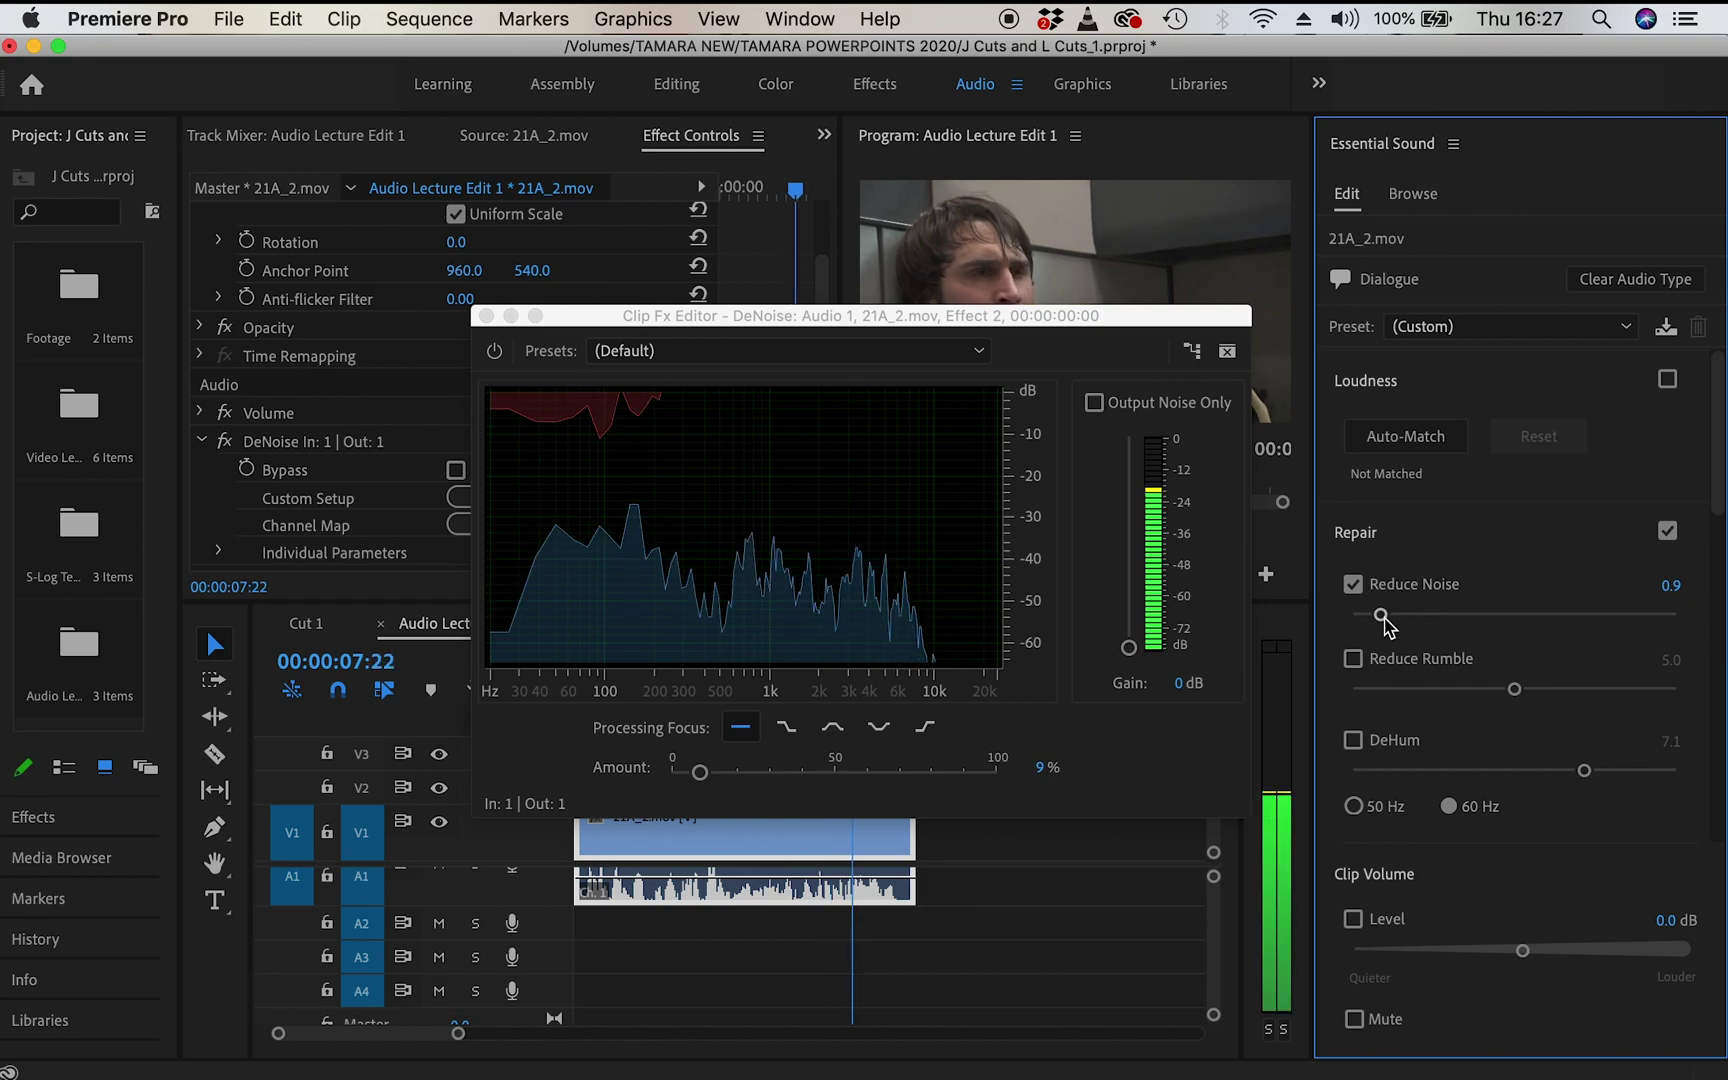
# Audition the removed sound with Output Noise Only, set Reduce Noise to 0.6, and close the DeNoise editor.
pyautogui.click(1095, 404)
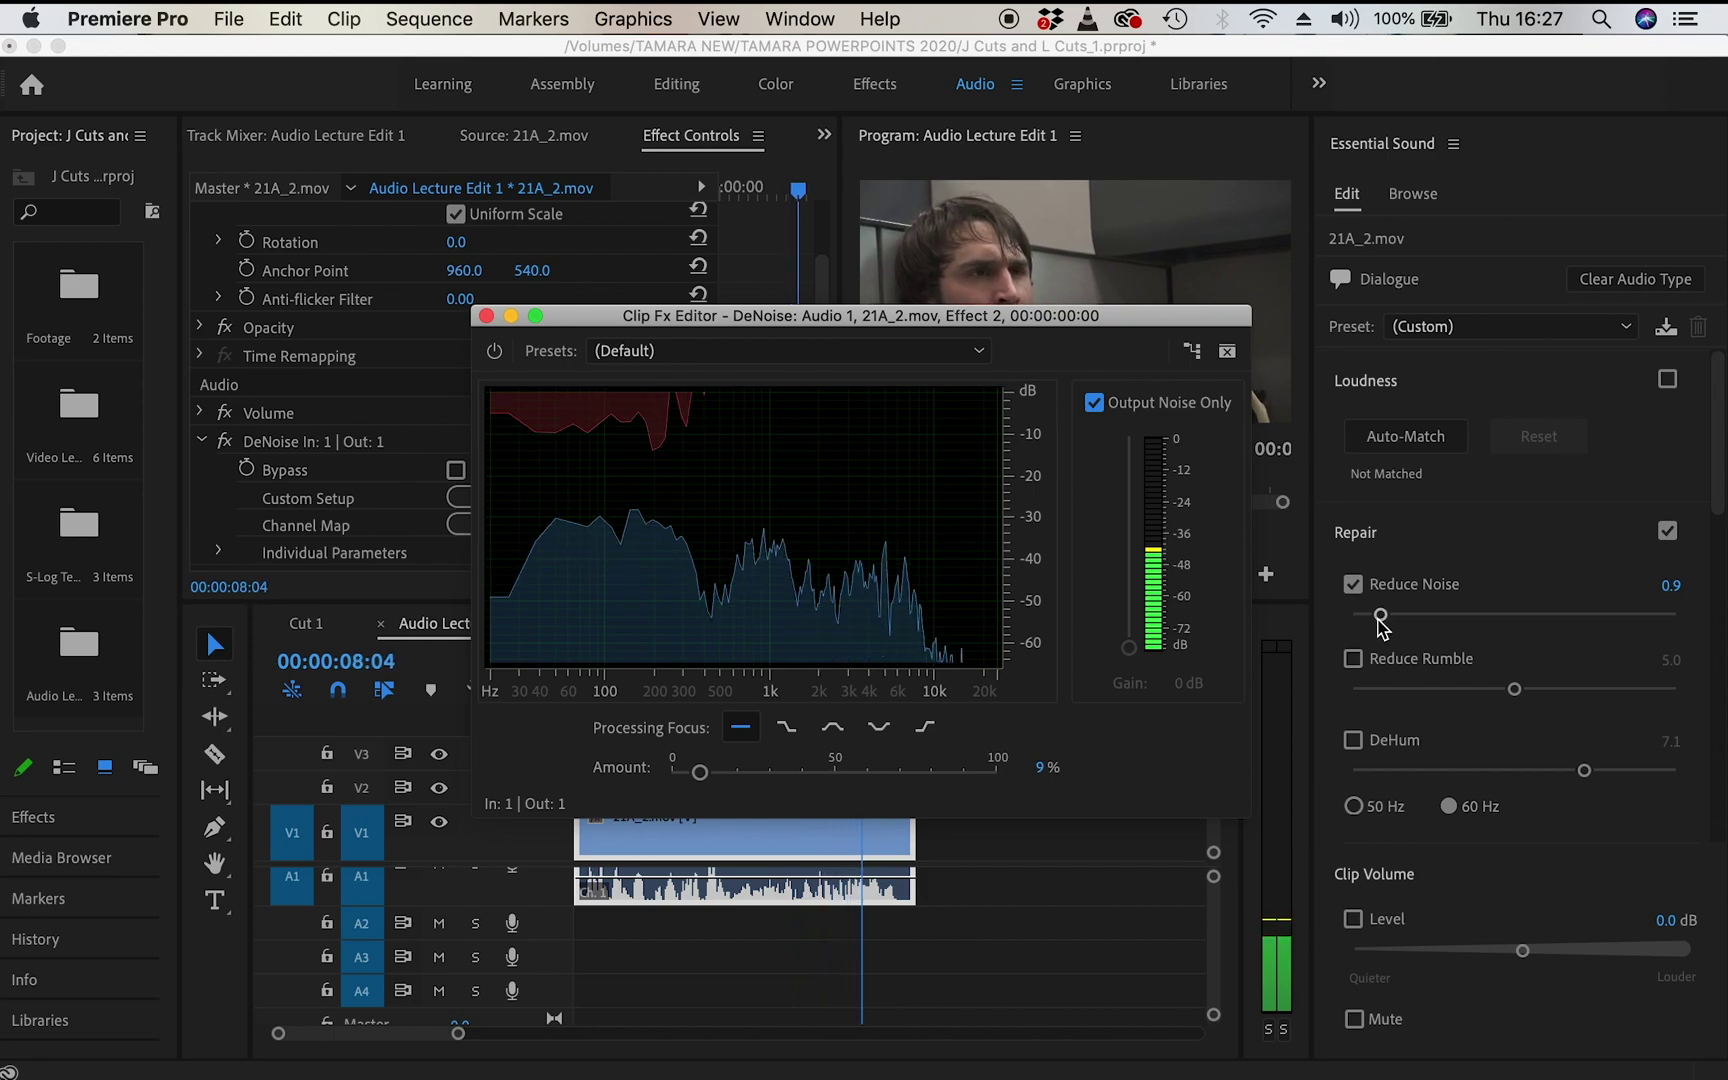
pyautogui.moveTo(1379, 616)
pyautogui.mouseDown()
pyautogui.moveTo(1340, 622)
pyautogui.moveTo(1379, 621)
pyautogui.mouseUp()
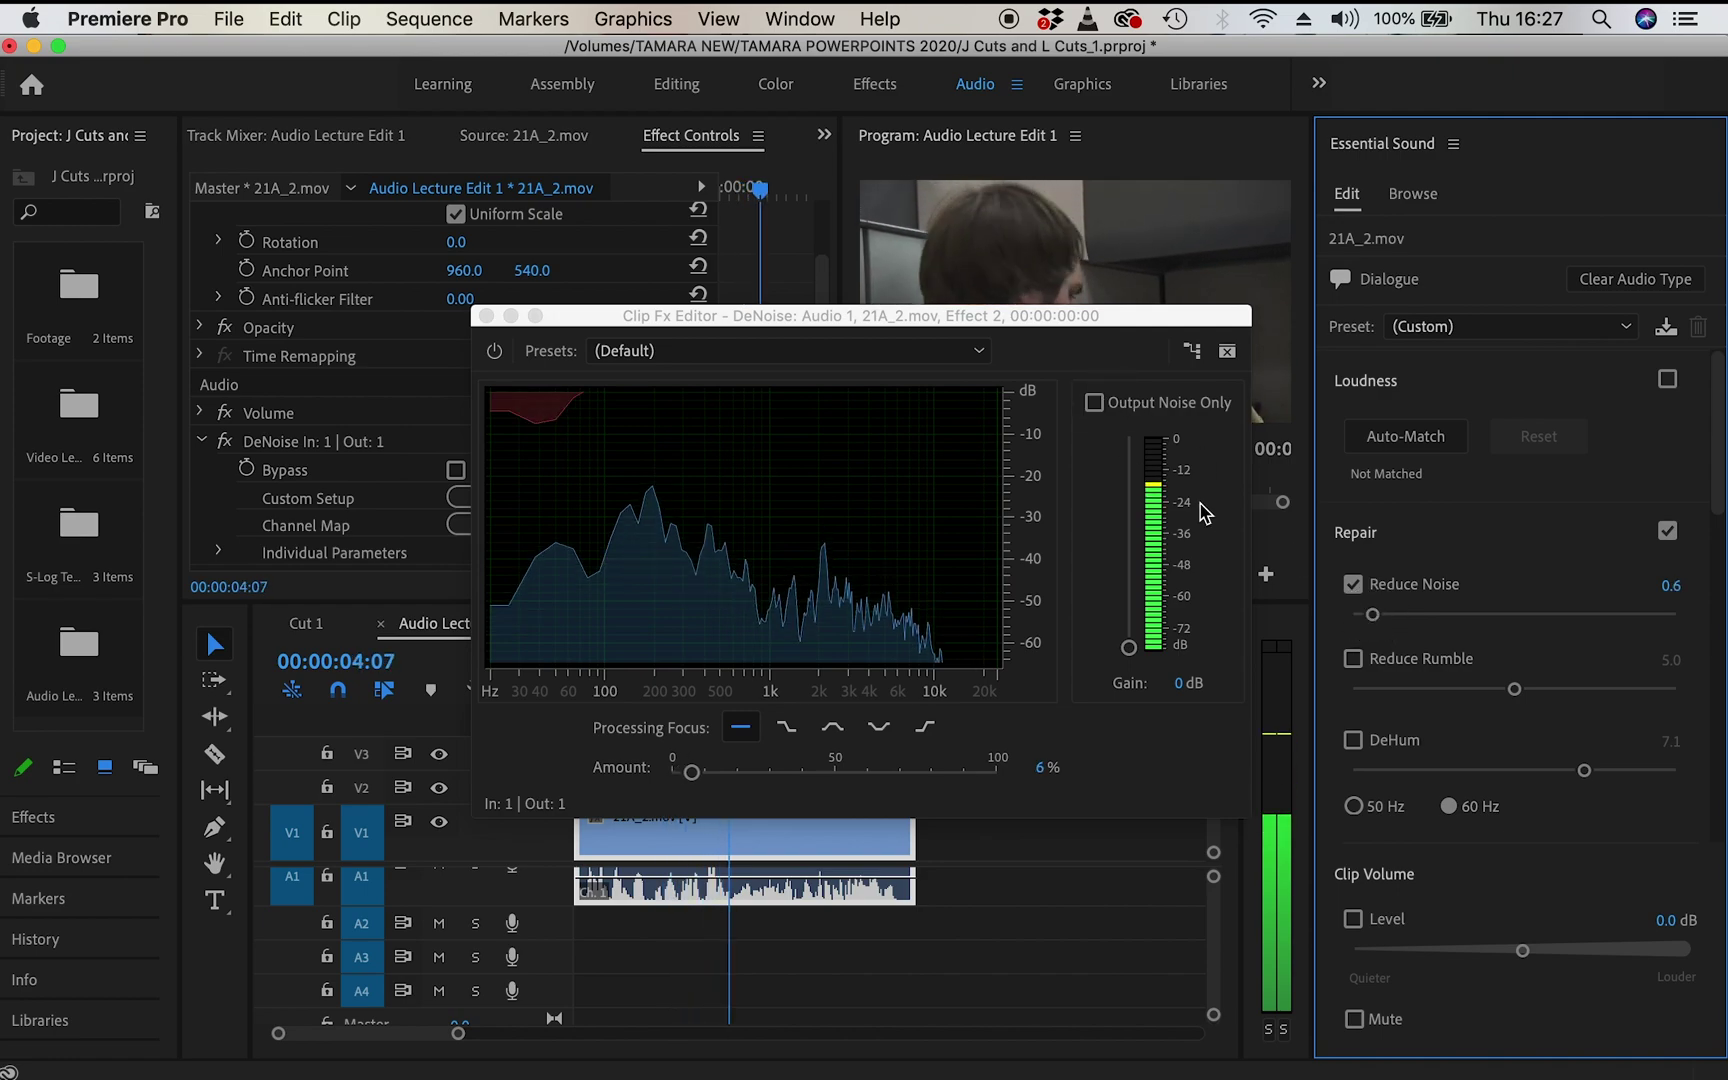
pyautogui.click(1094, 403)
pyautogui.moveTo(1372, 615)
pyautogui.mouseDown()
pyautogui.moveTo(1512, 620)
pyautogui.moveTo(1358, 618)
pyautogui.moveTo(1370, 626)
pyautogui.mouseUp()
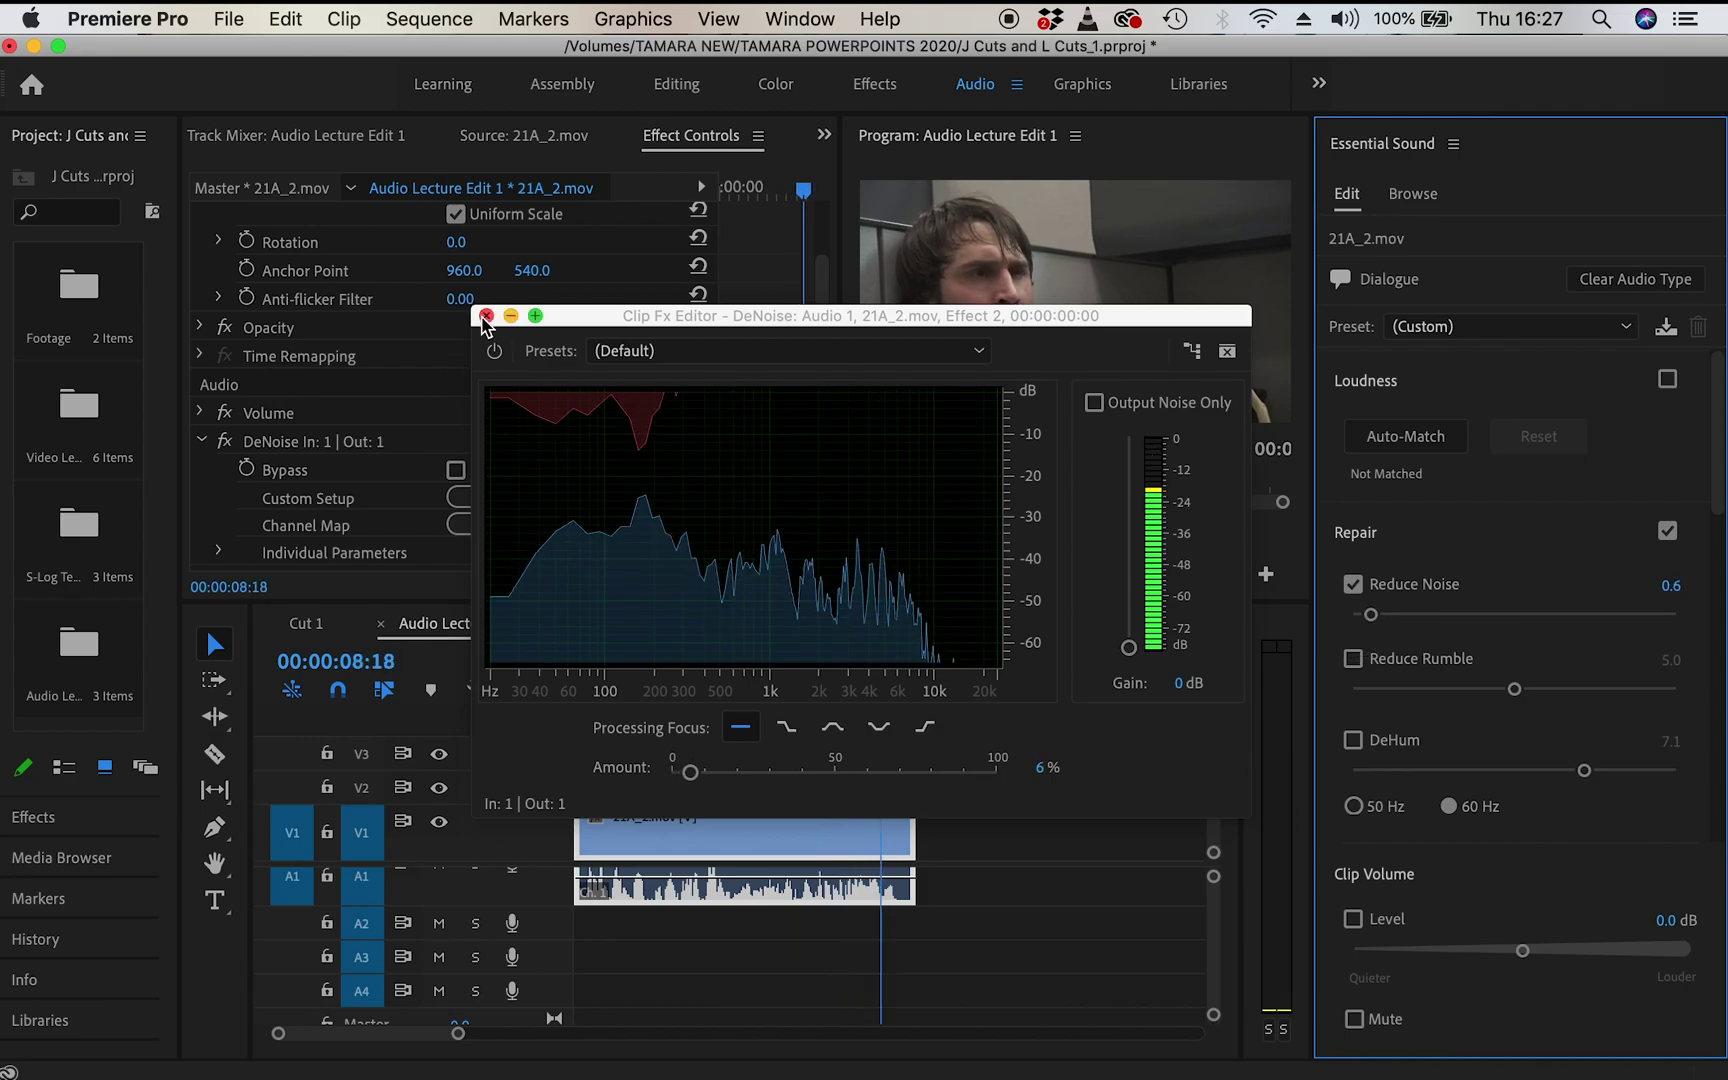
pyautogui.click(487, 317)
pyautogui.click(203, 442)
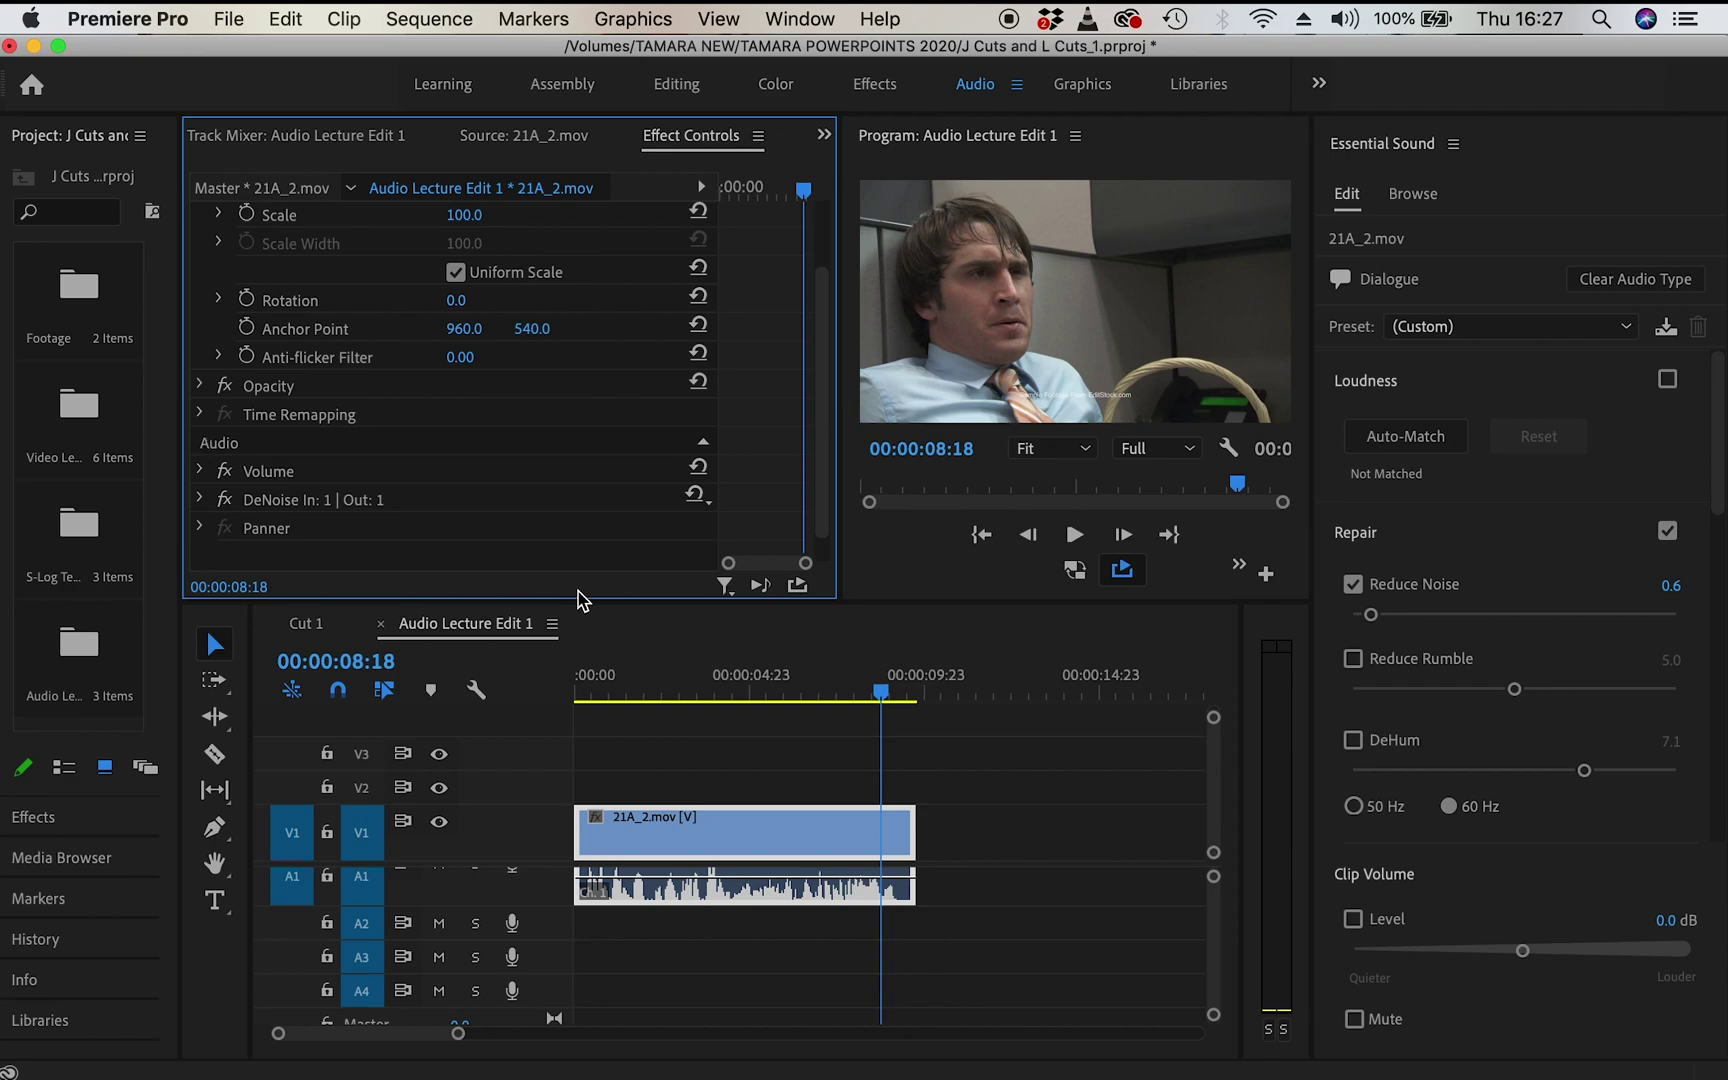
# Set the Reduce Noise amount to 0.7 and reopen the DeNoise custom setup to examine its frequency graph during playback.
pyautogui.click(1370, 615)
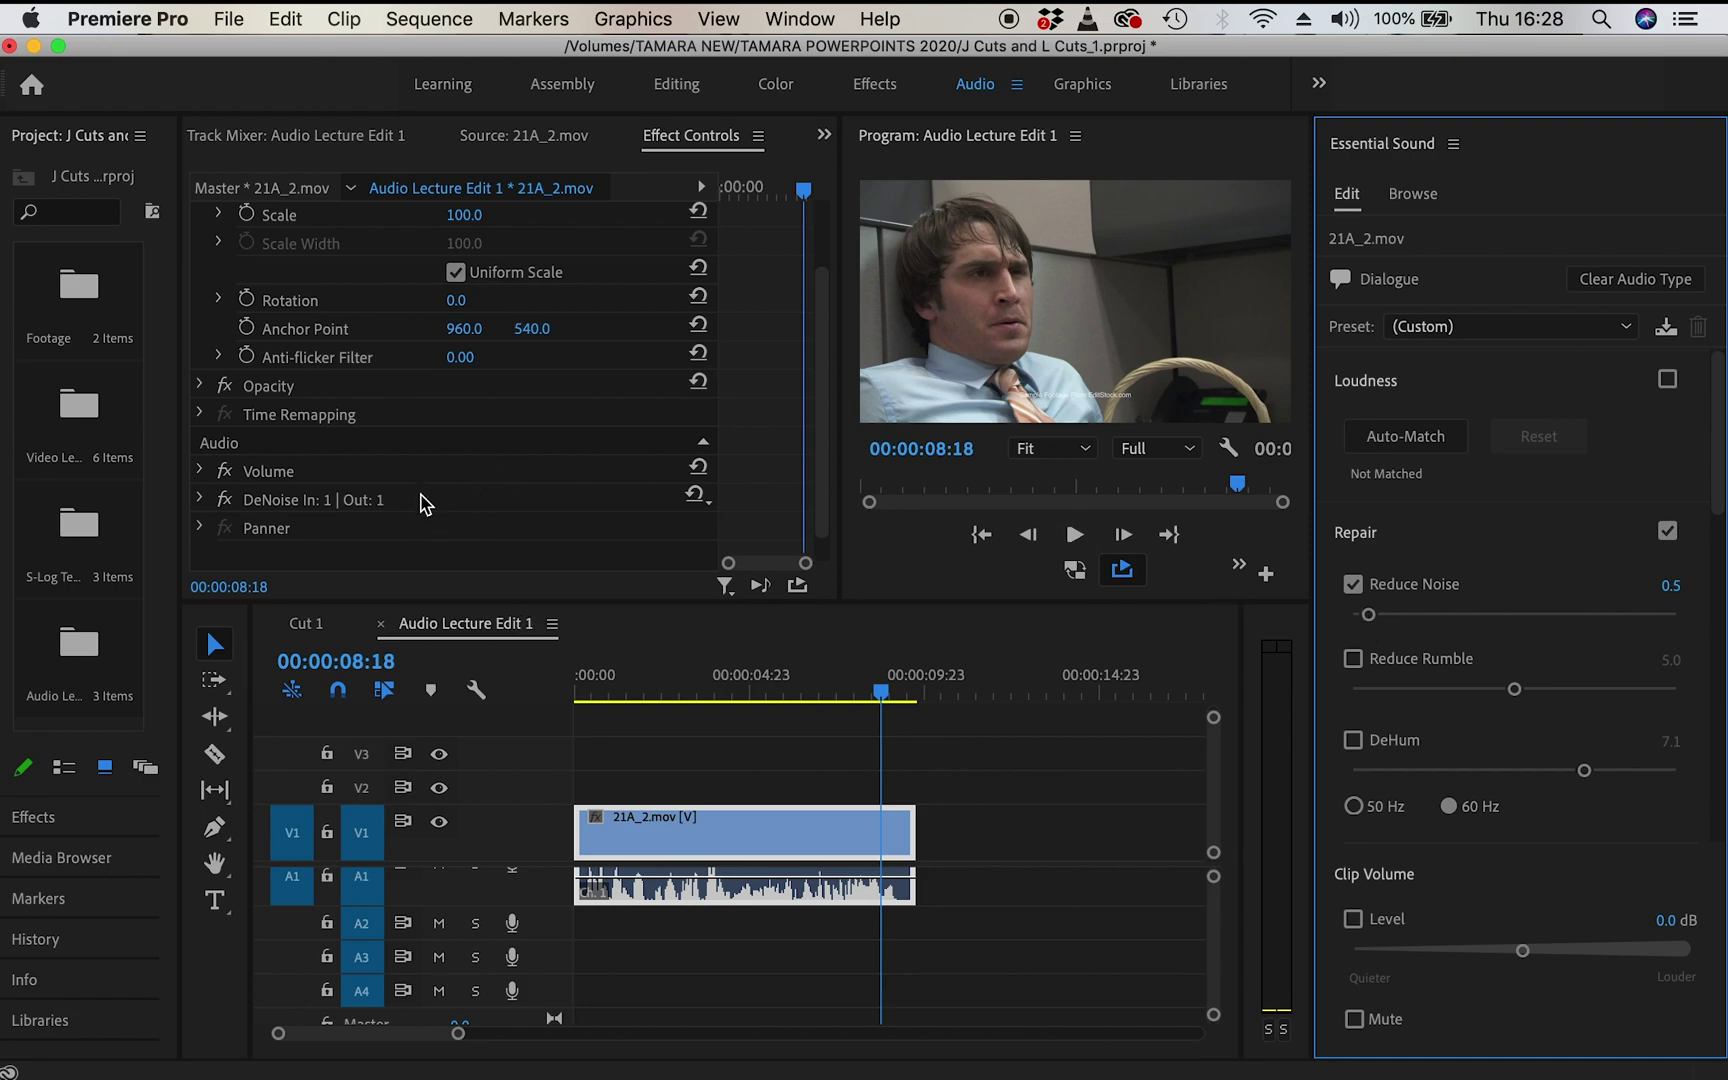
pyautogui.click(424, 500)
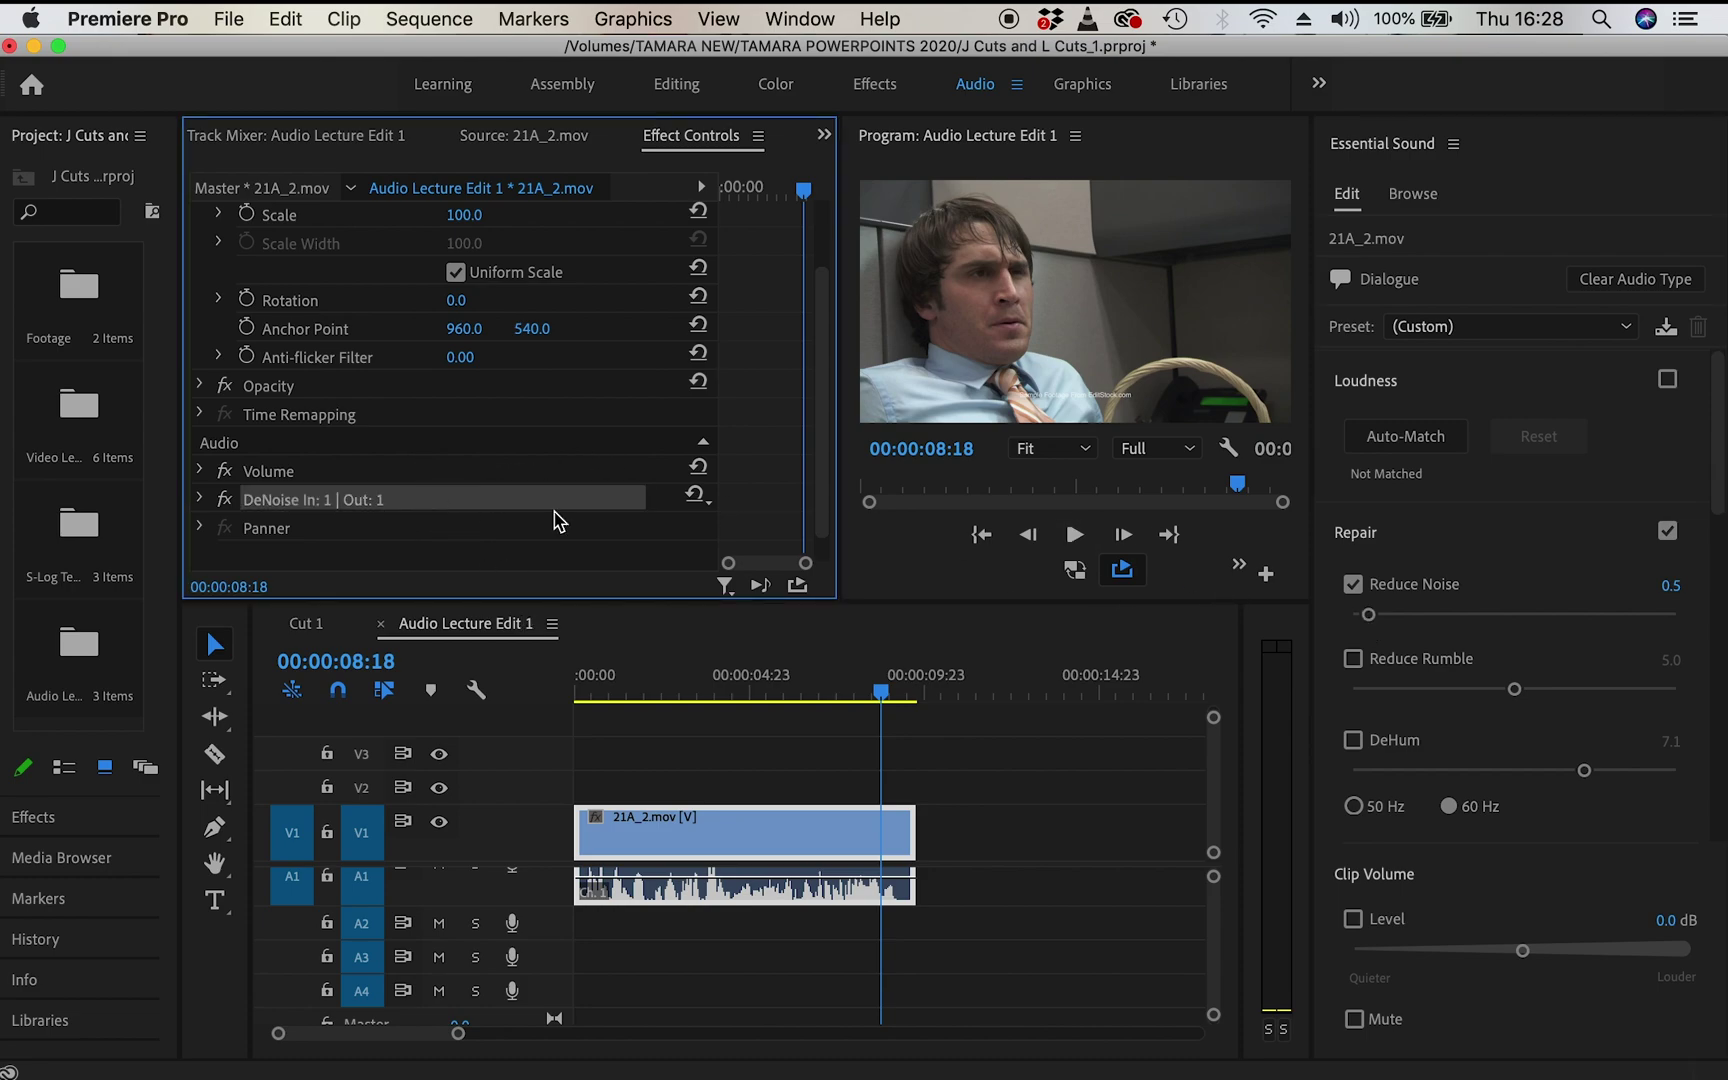
pyautogui.click(1369, 615)
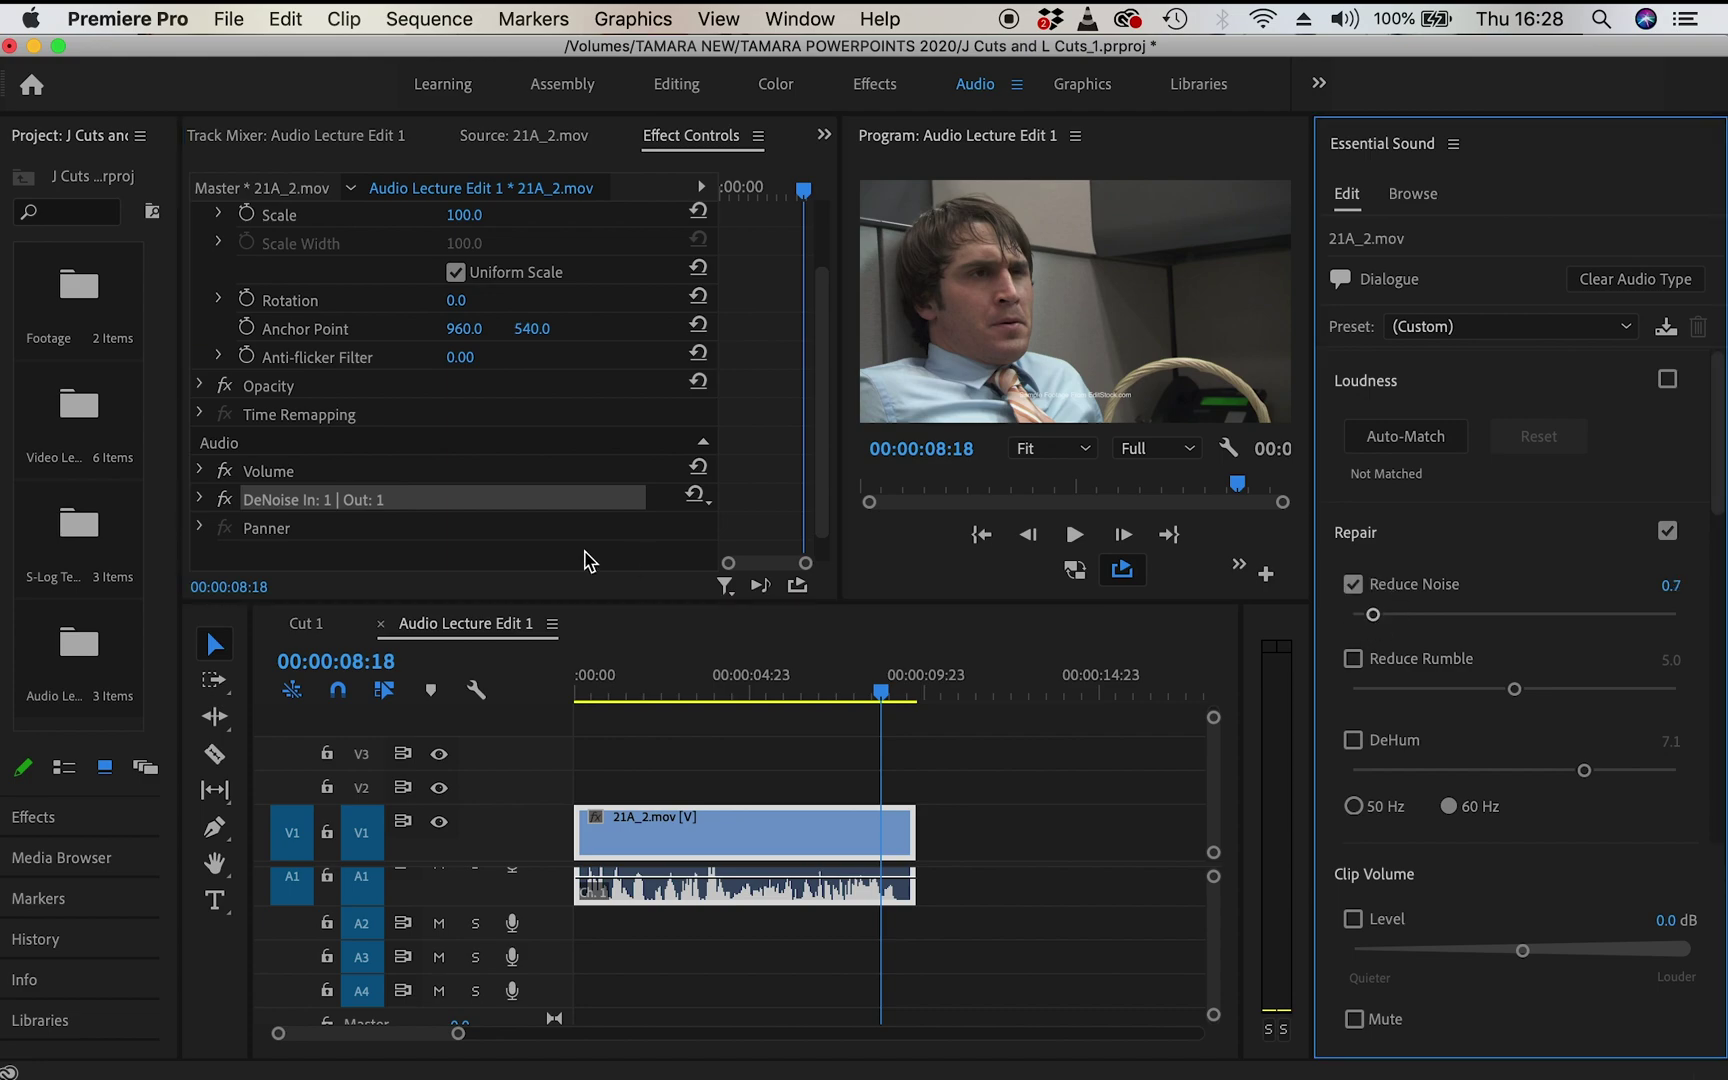
pyautogui.click(203, 498)
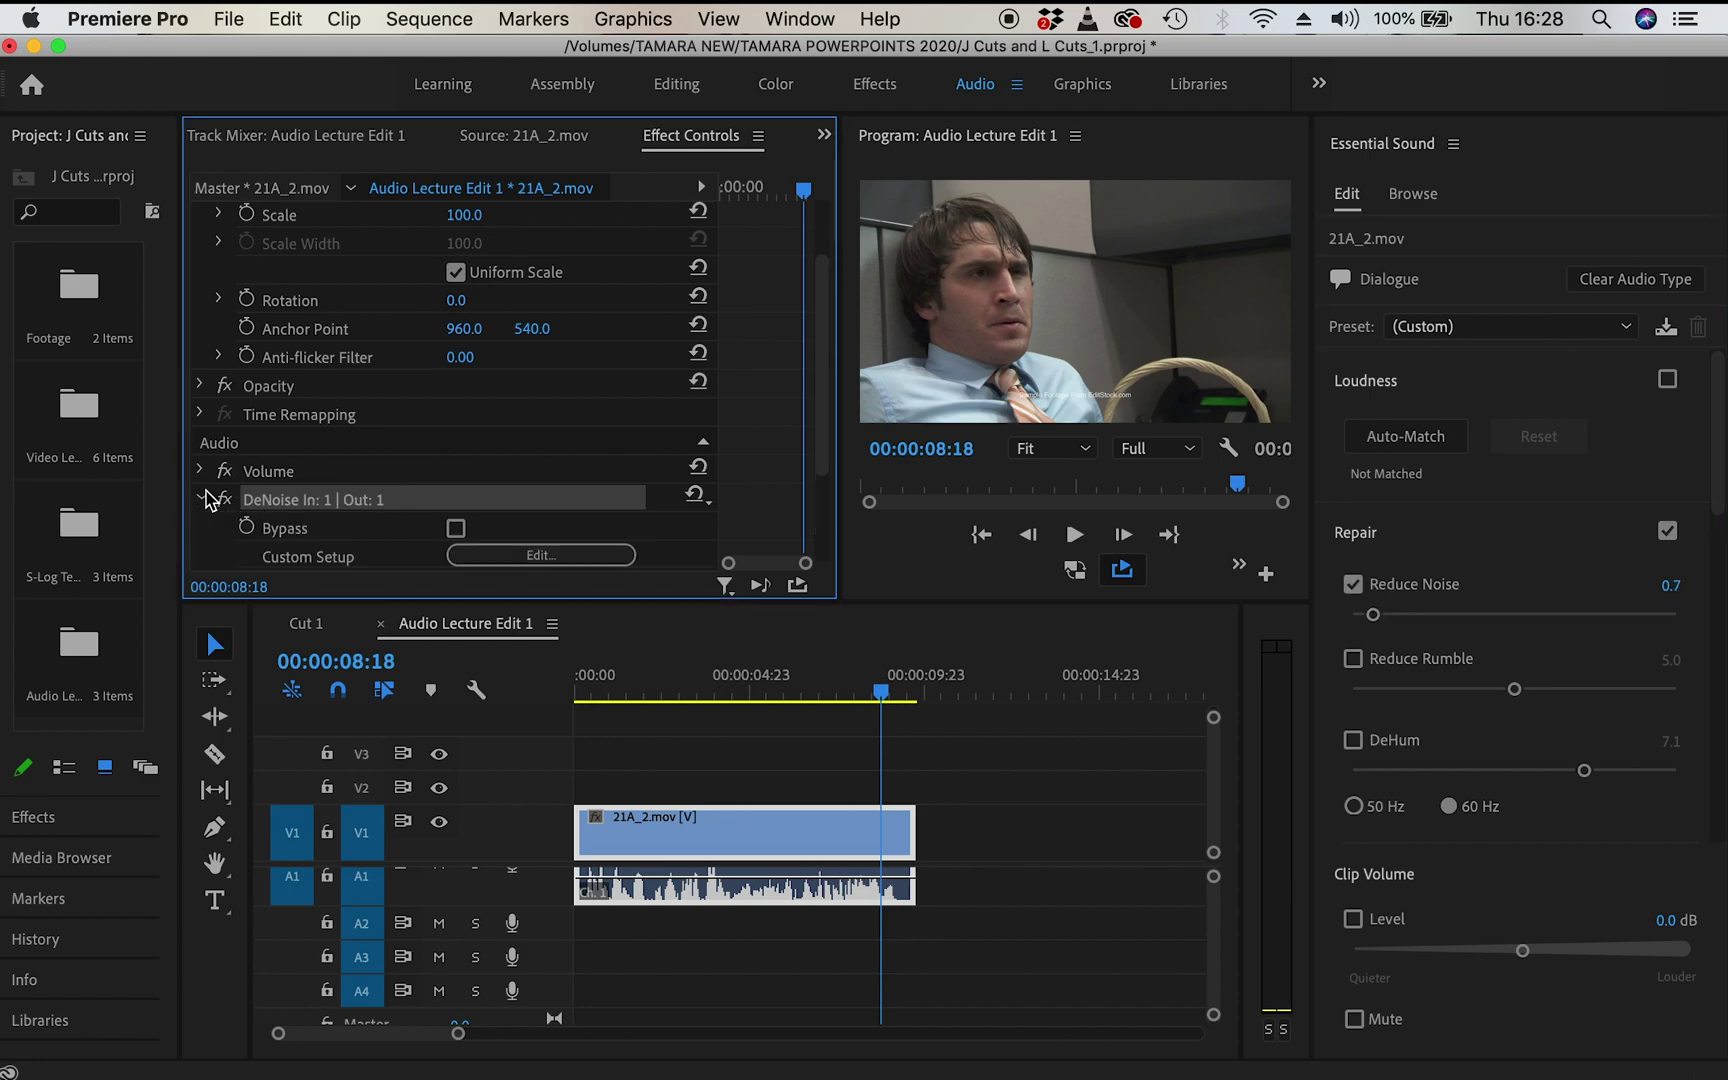
pyautogui.click(565, 556)
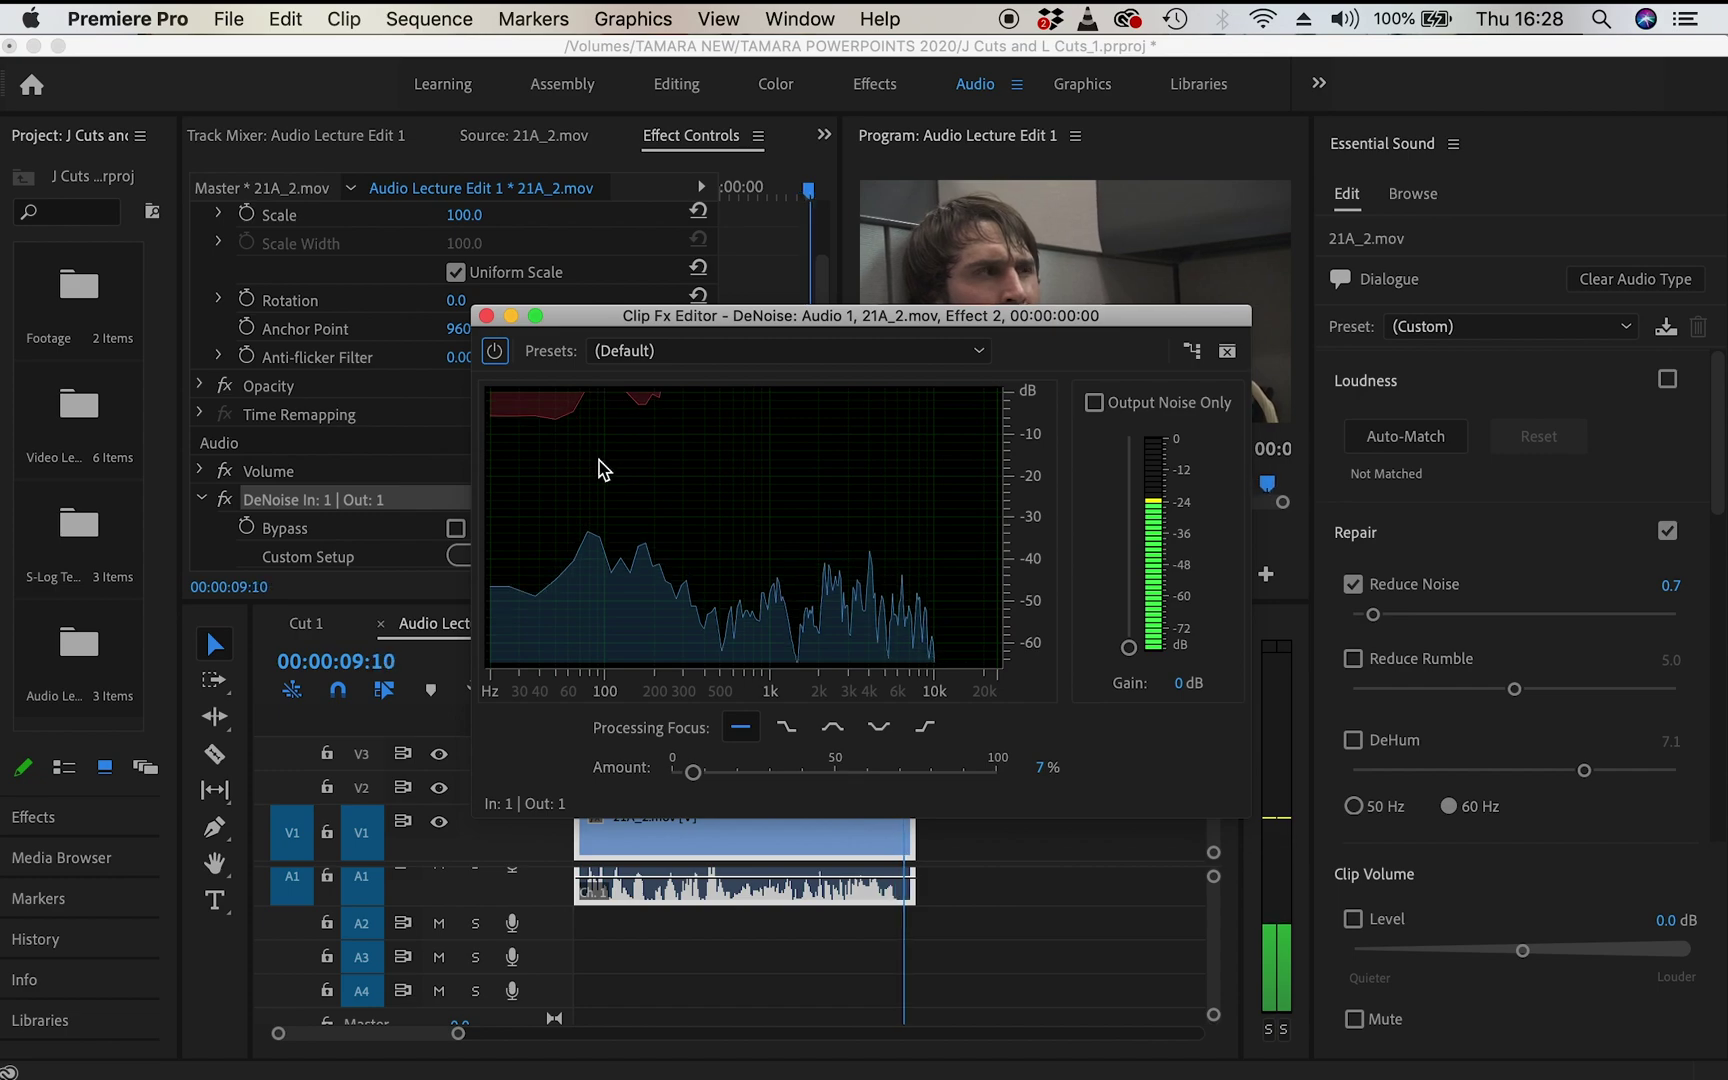
pyautogui.press('space')
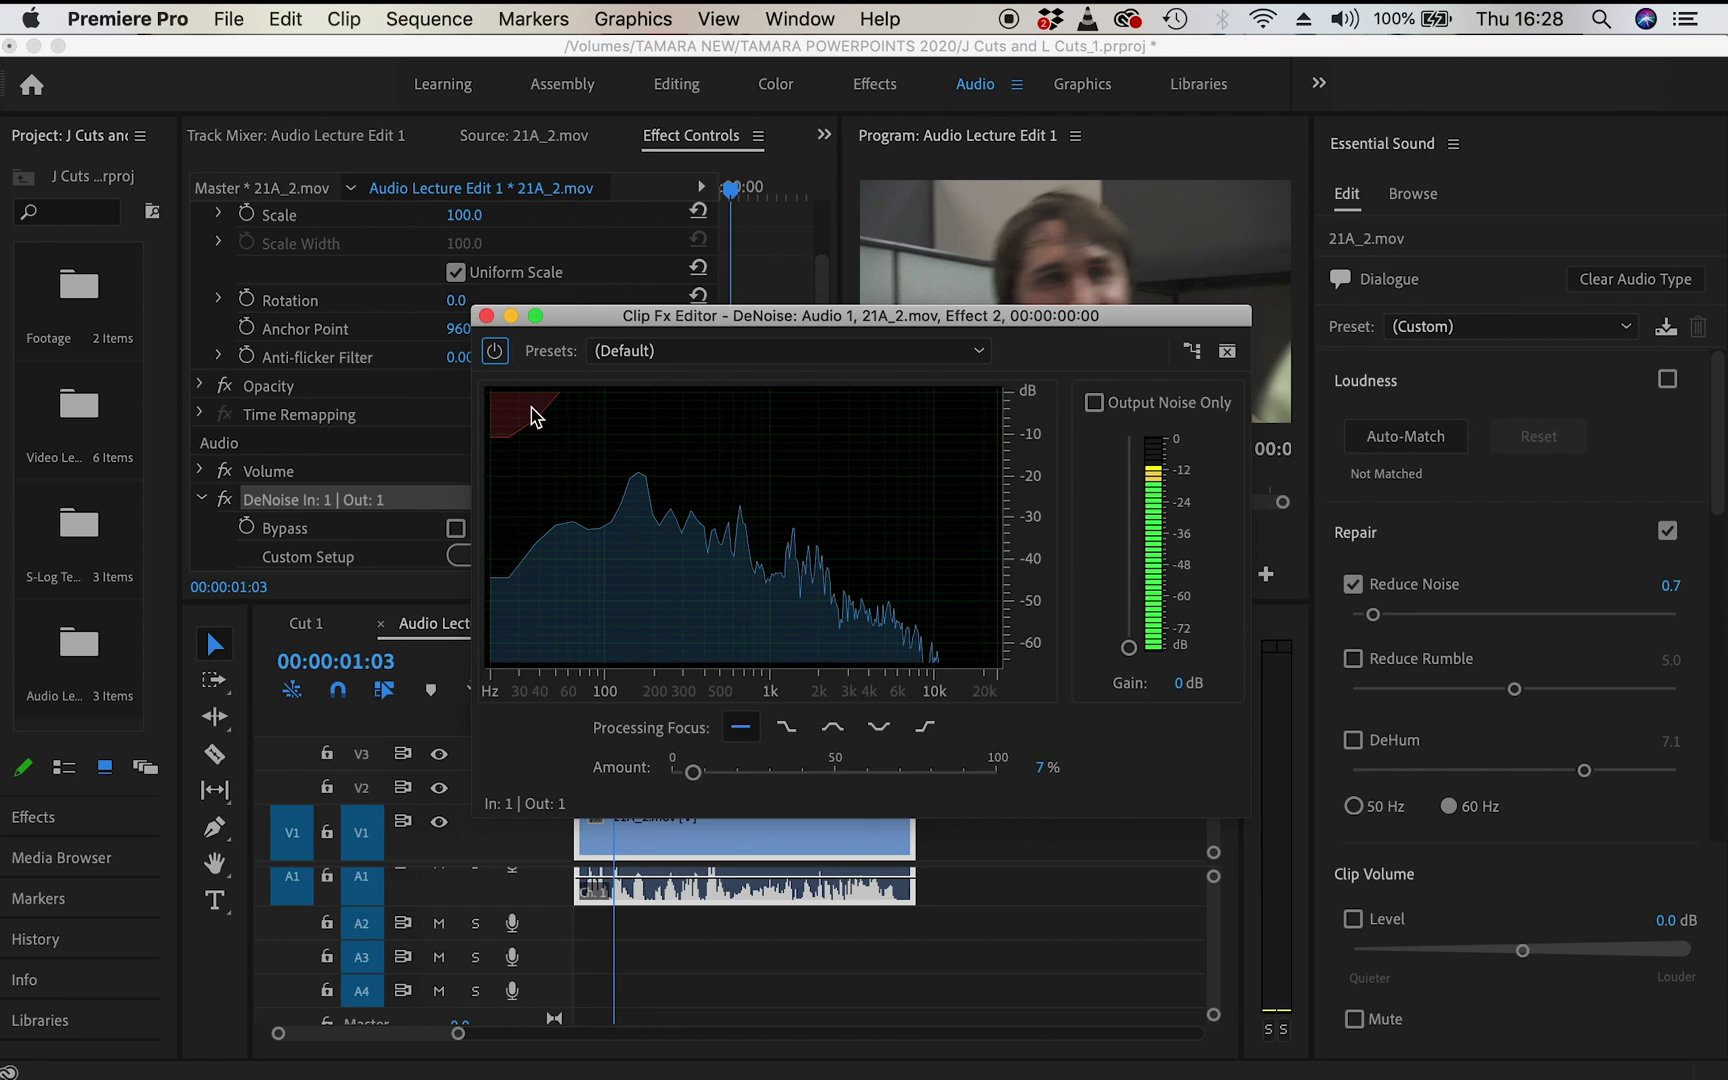
pyautogui.press('space')
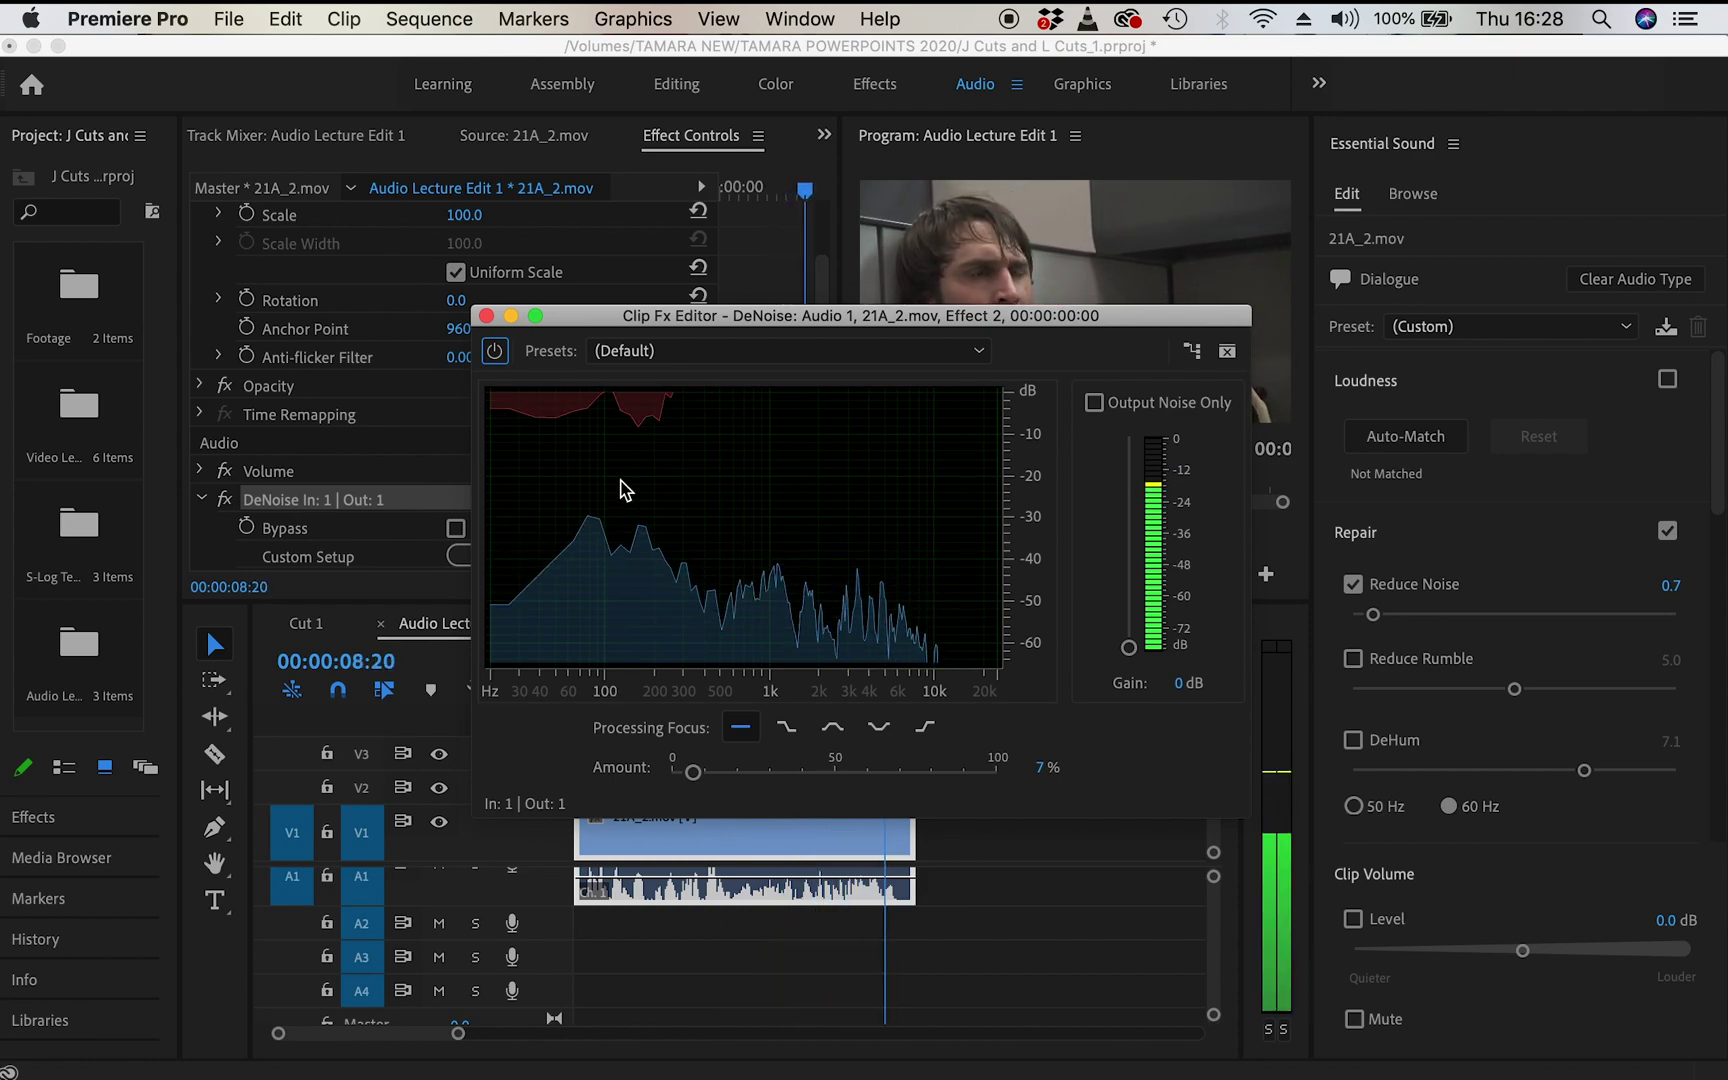
# Lower Reduce Noise to 0.6 and compare the clip with Output Noise Only switched on and off.
pyautogui.moveTo(1373, 614)
pyautogui.mouseDown()
pyautogui.moveTo(1357, 620)
pyautogui.moveTo(1487, 614)
pyautogui.moveTo(1368, 619)
pyautogui.mouseUp()
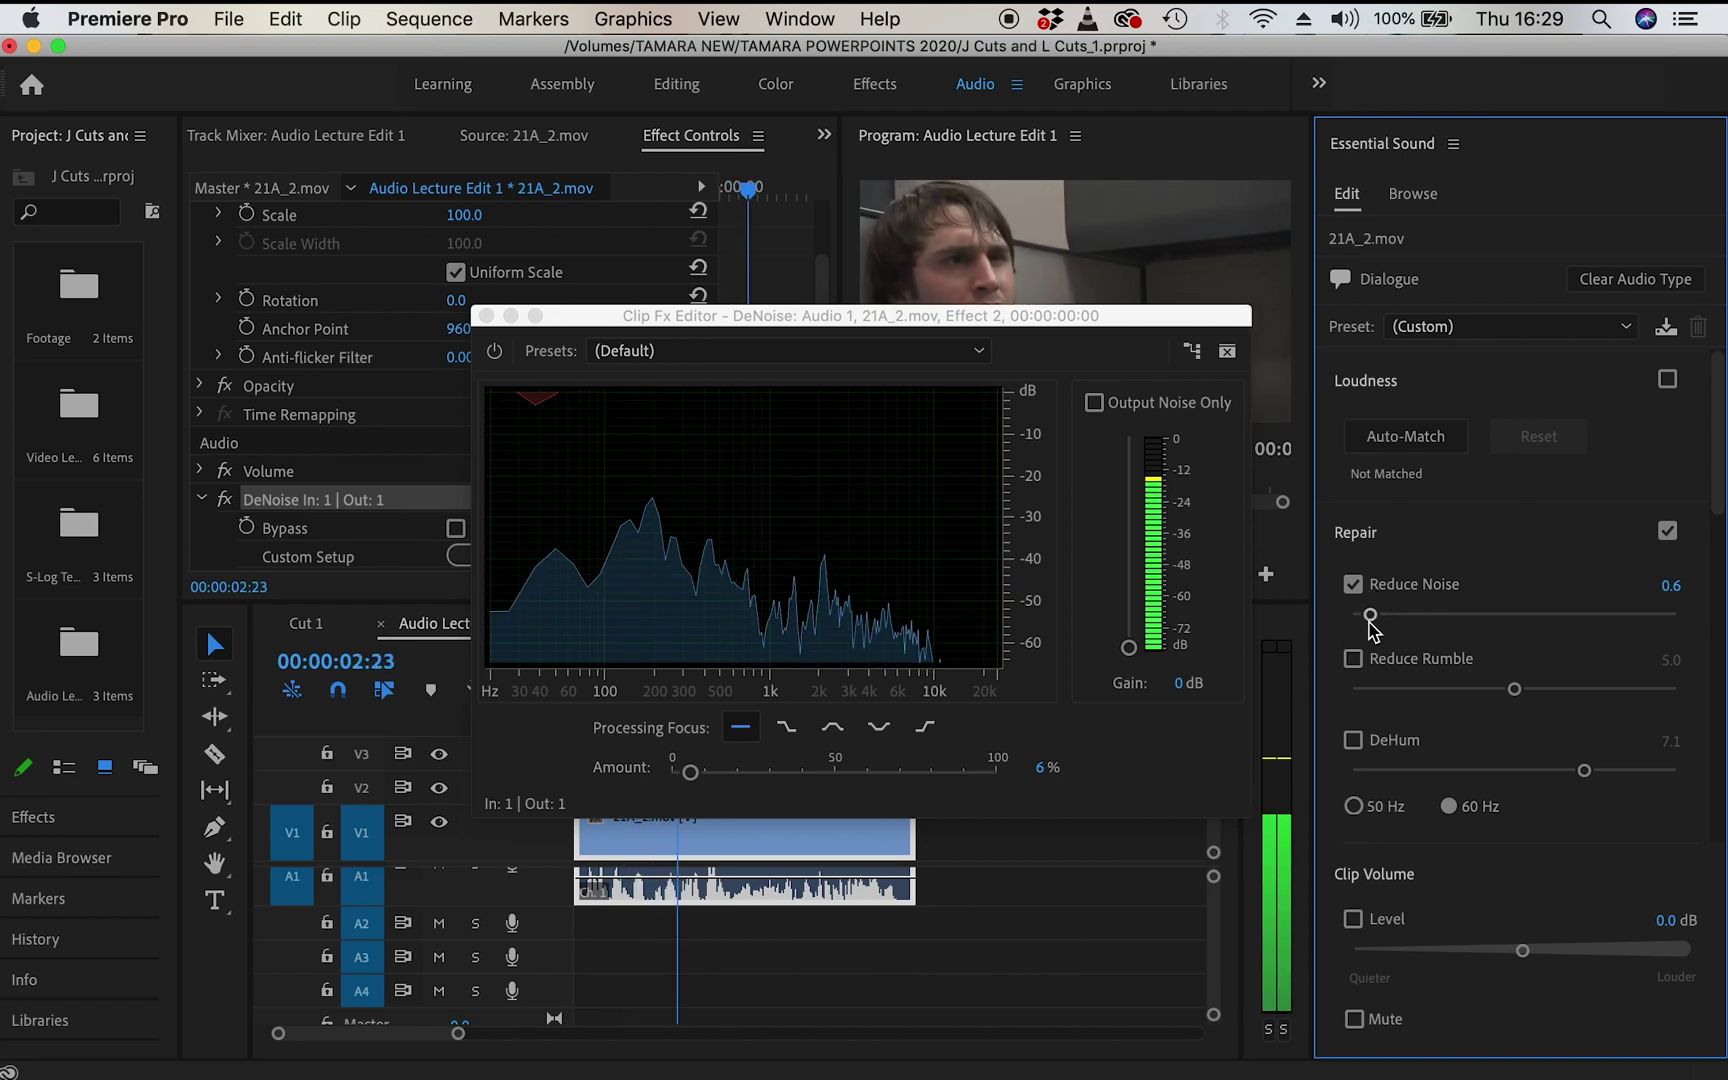
pyautogui.click(1095, 403)
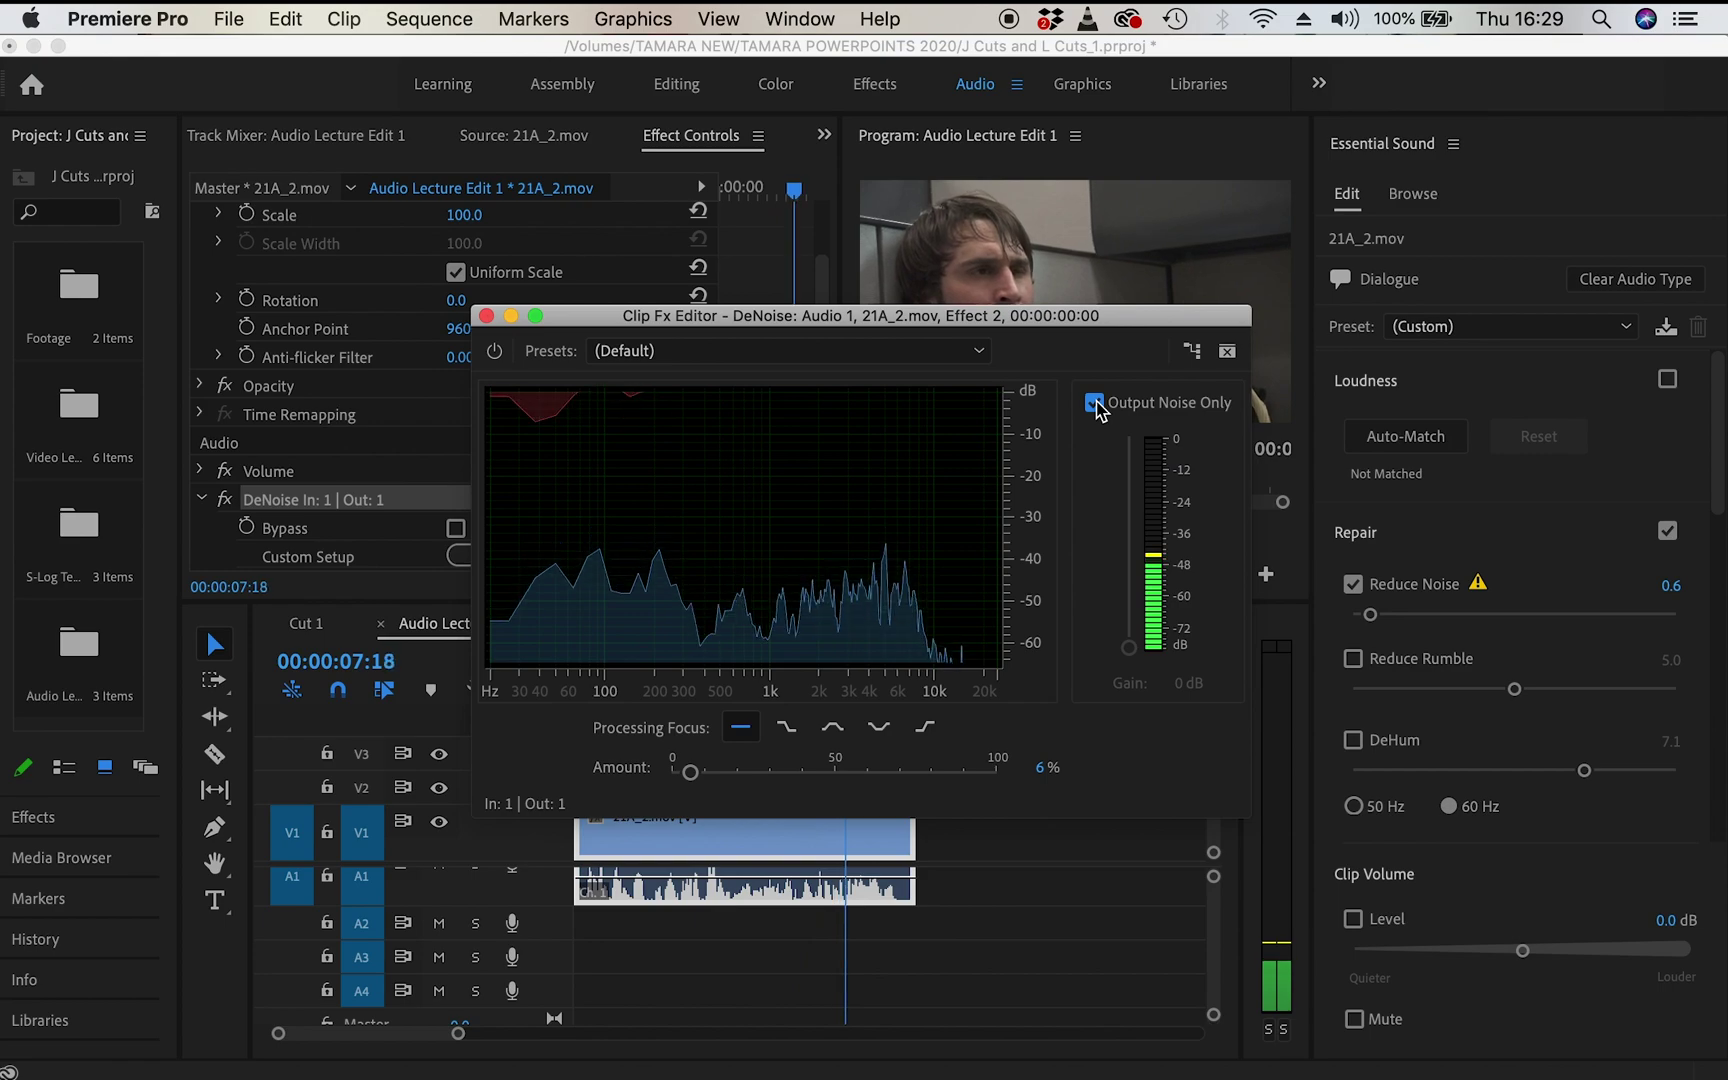
pyautogui.click(1095, 403)
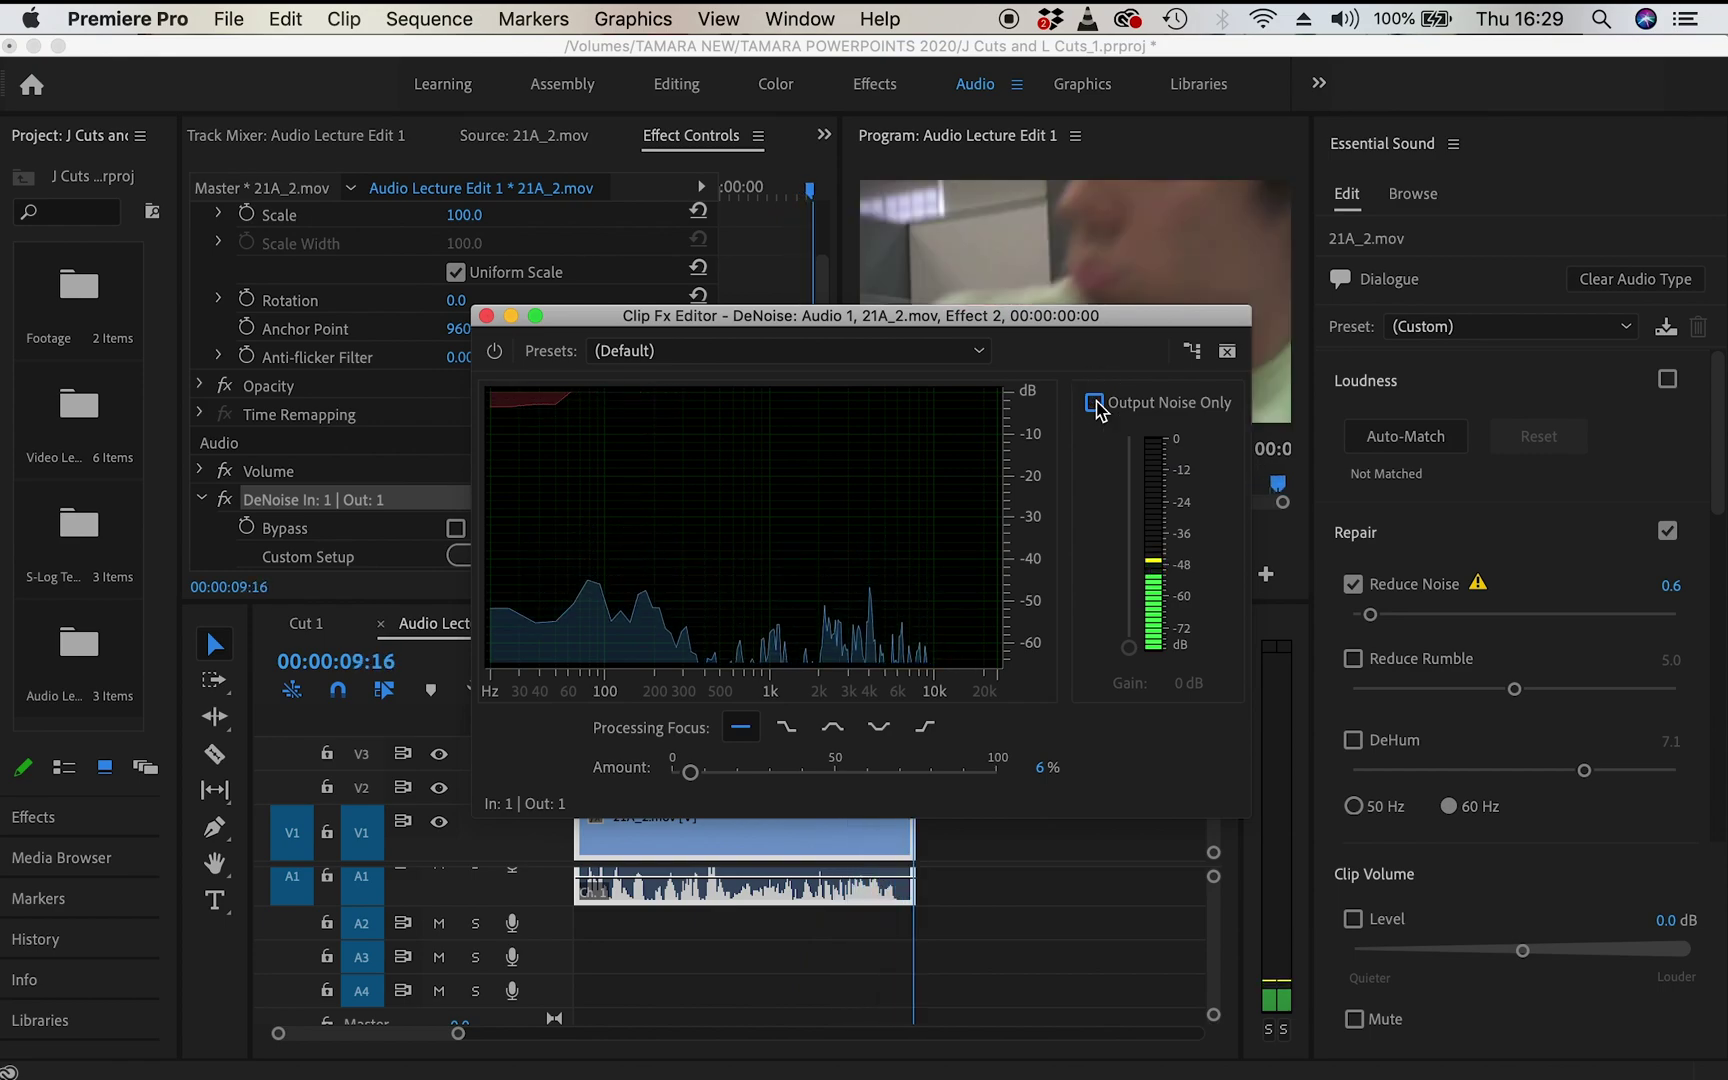
pyautogui.press('space')
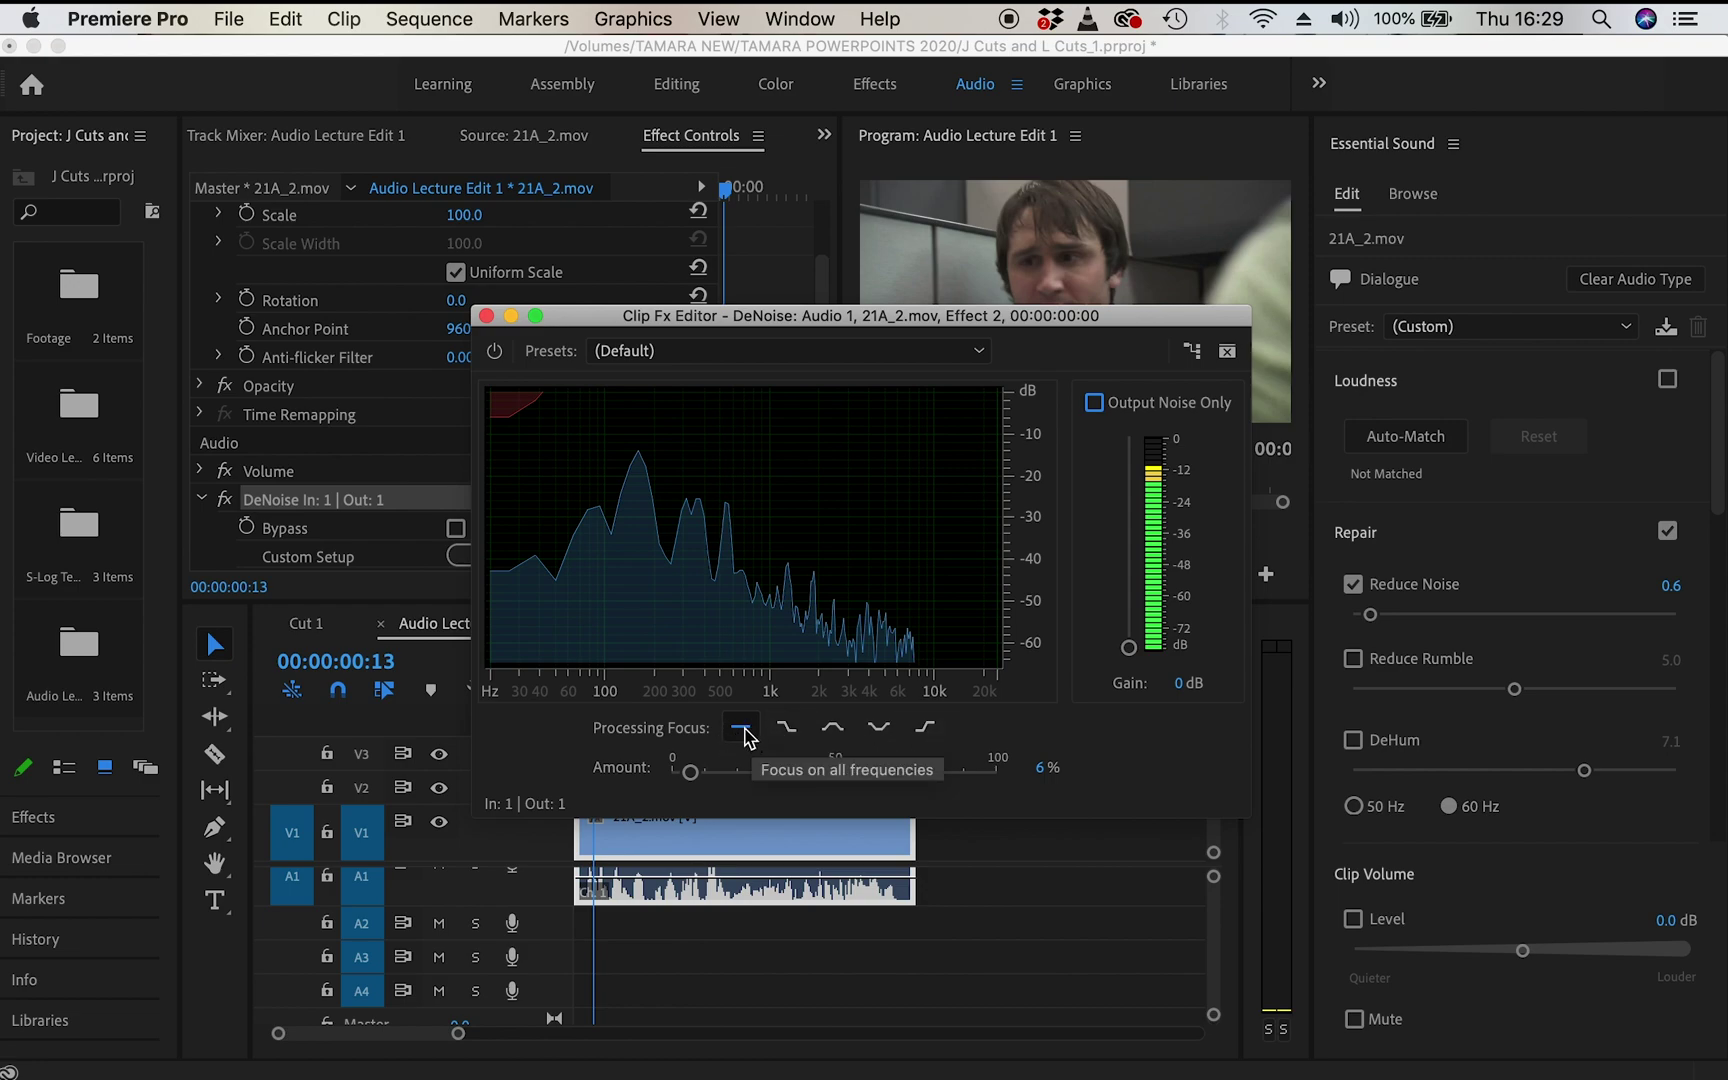
# Try the higher-frequency processing focus, close the DeNoise editor, and set the Reduce Noise amount to 0.5.
pyautogui.click(926, 733)
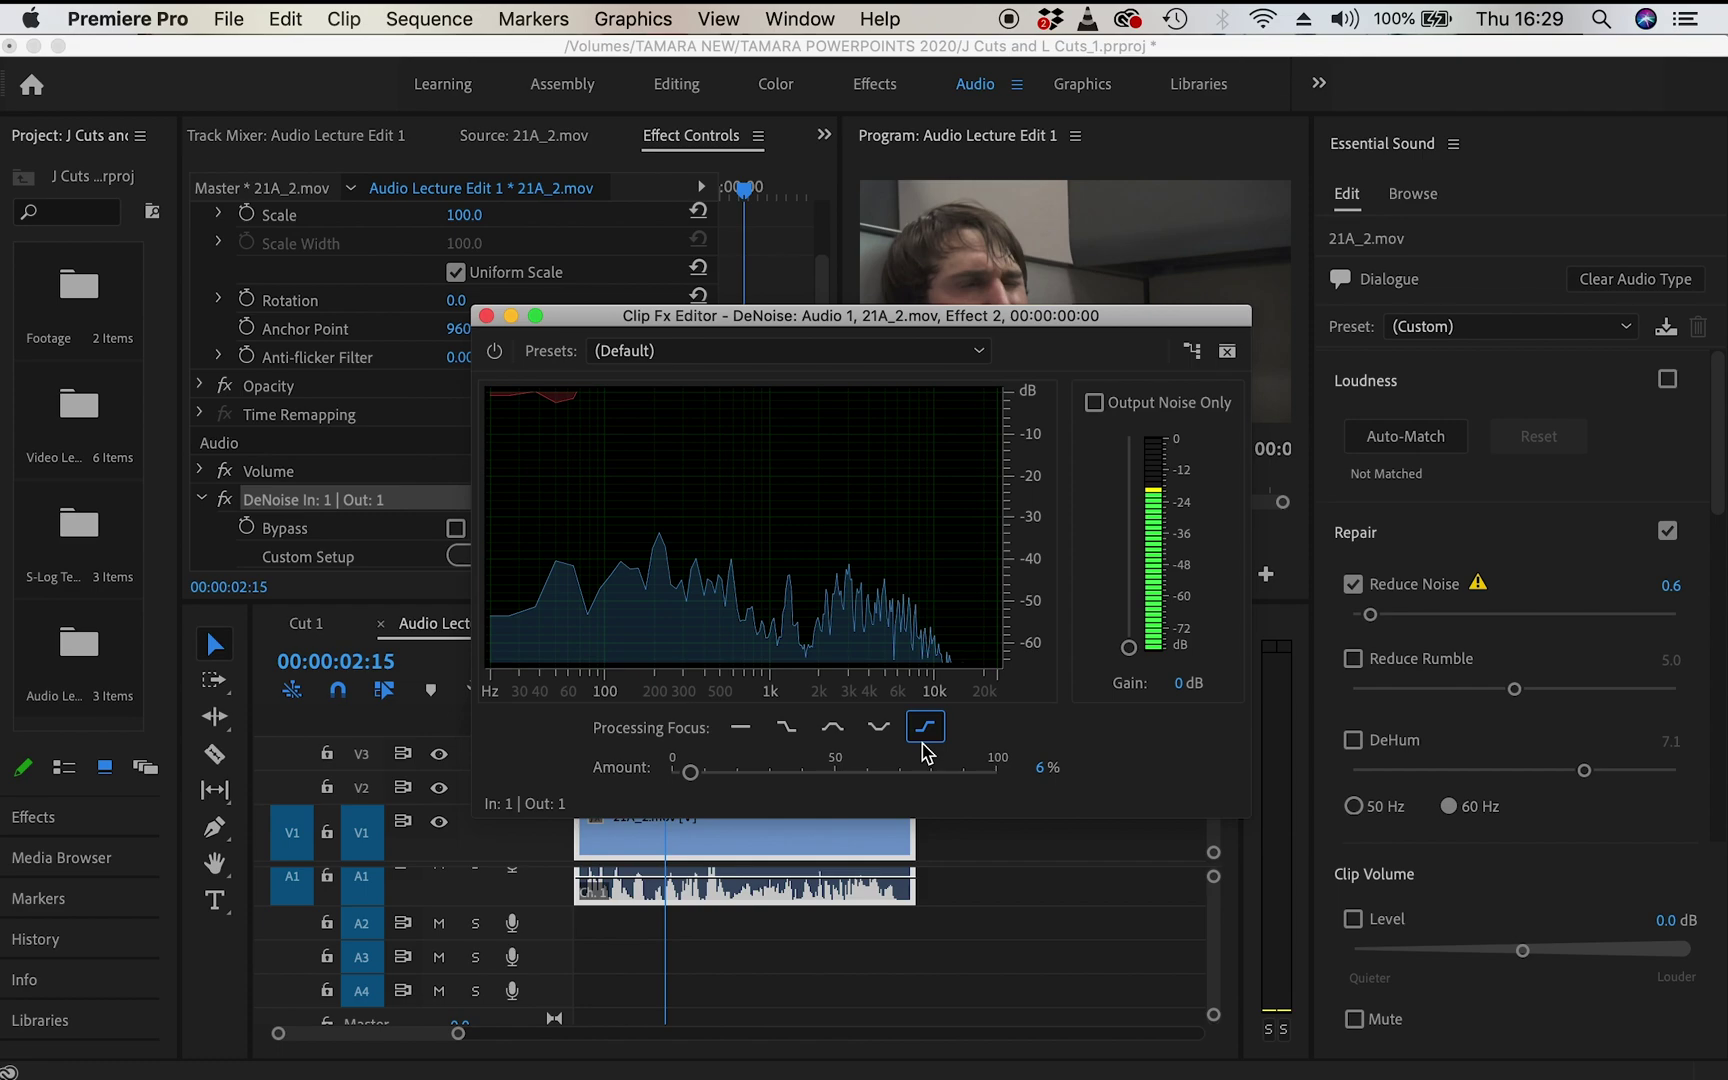
pyautogui.click(487, 318)
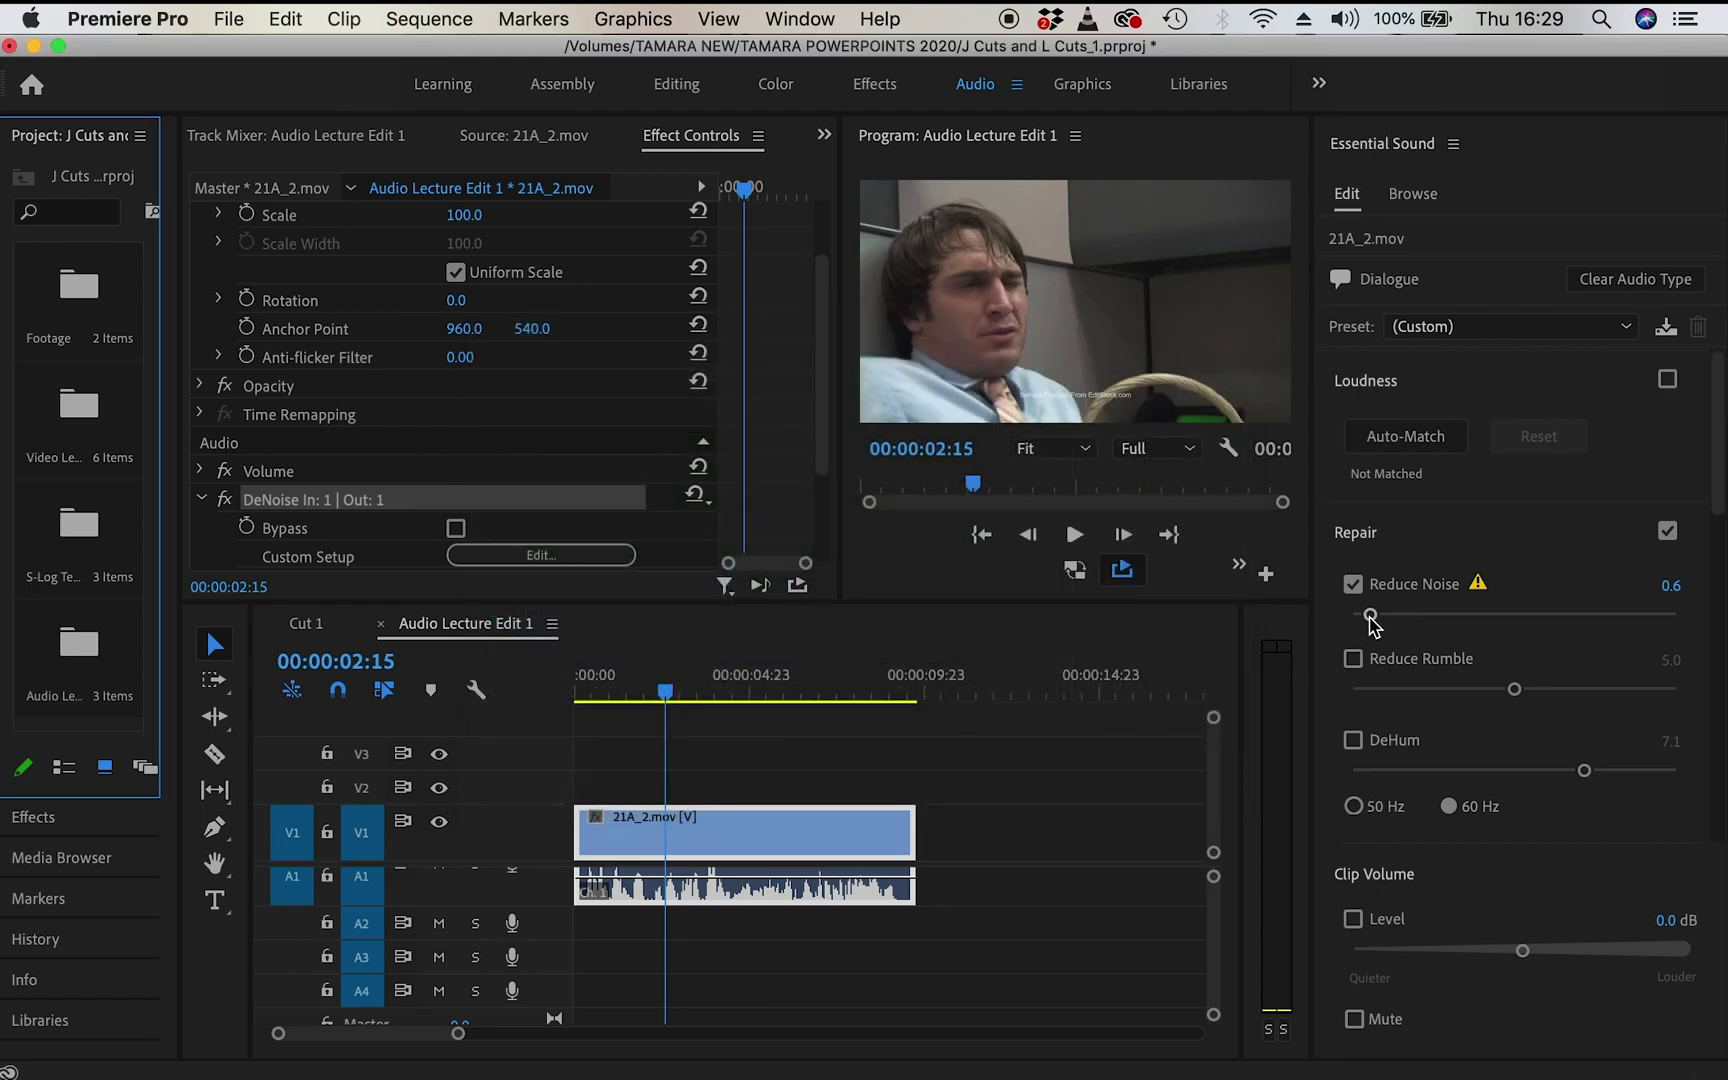
pyautogui.moveTo(1369, 616); pyautogui.dragTo(1368, 615)
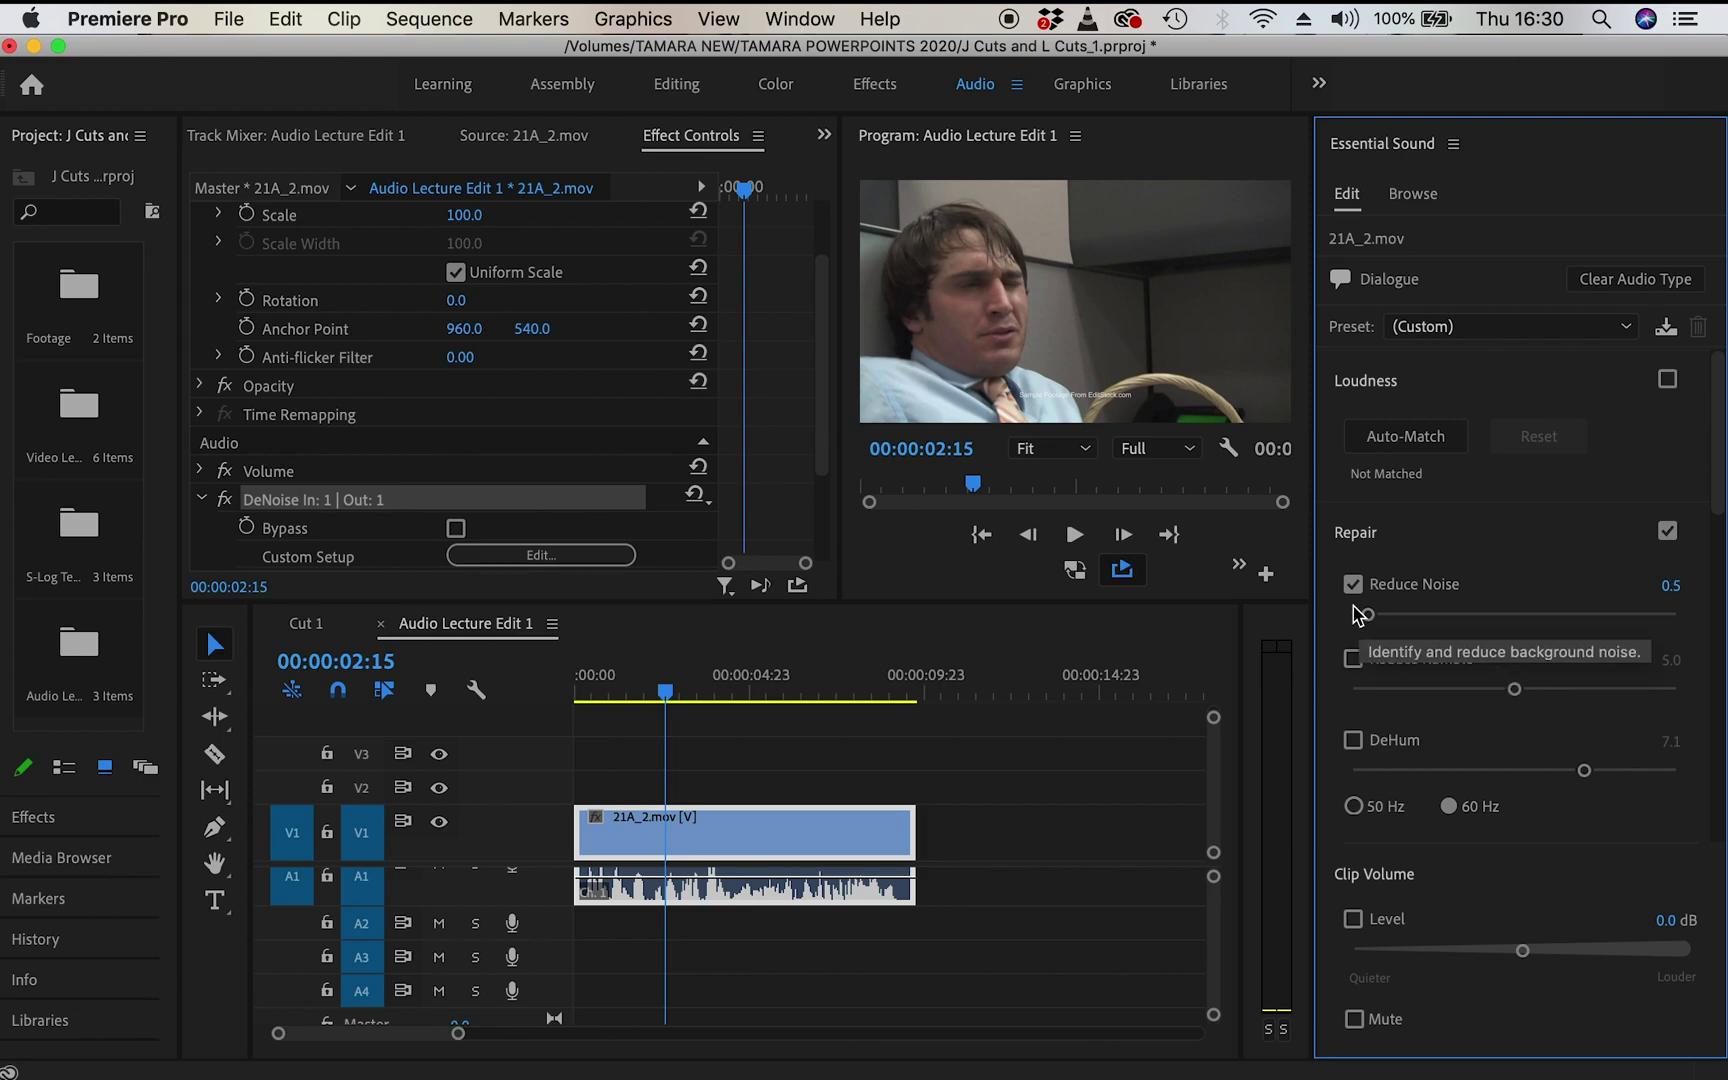
# Enable Reduce Rumble and open the FFT Filter's custom setup to examine its curve while playing the clip.
pyautogui.click(1358, 665)
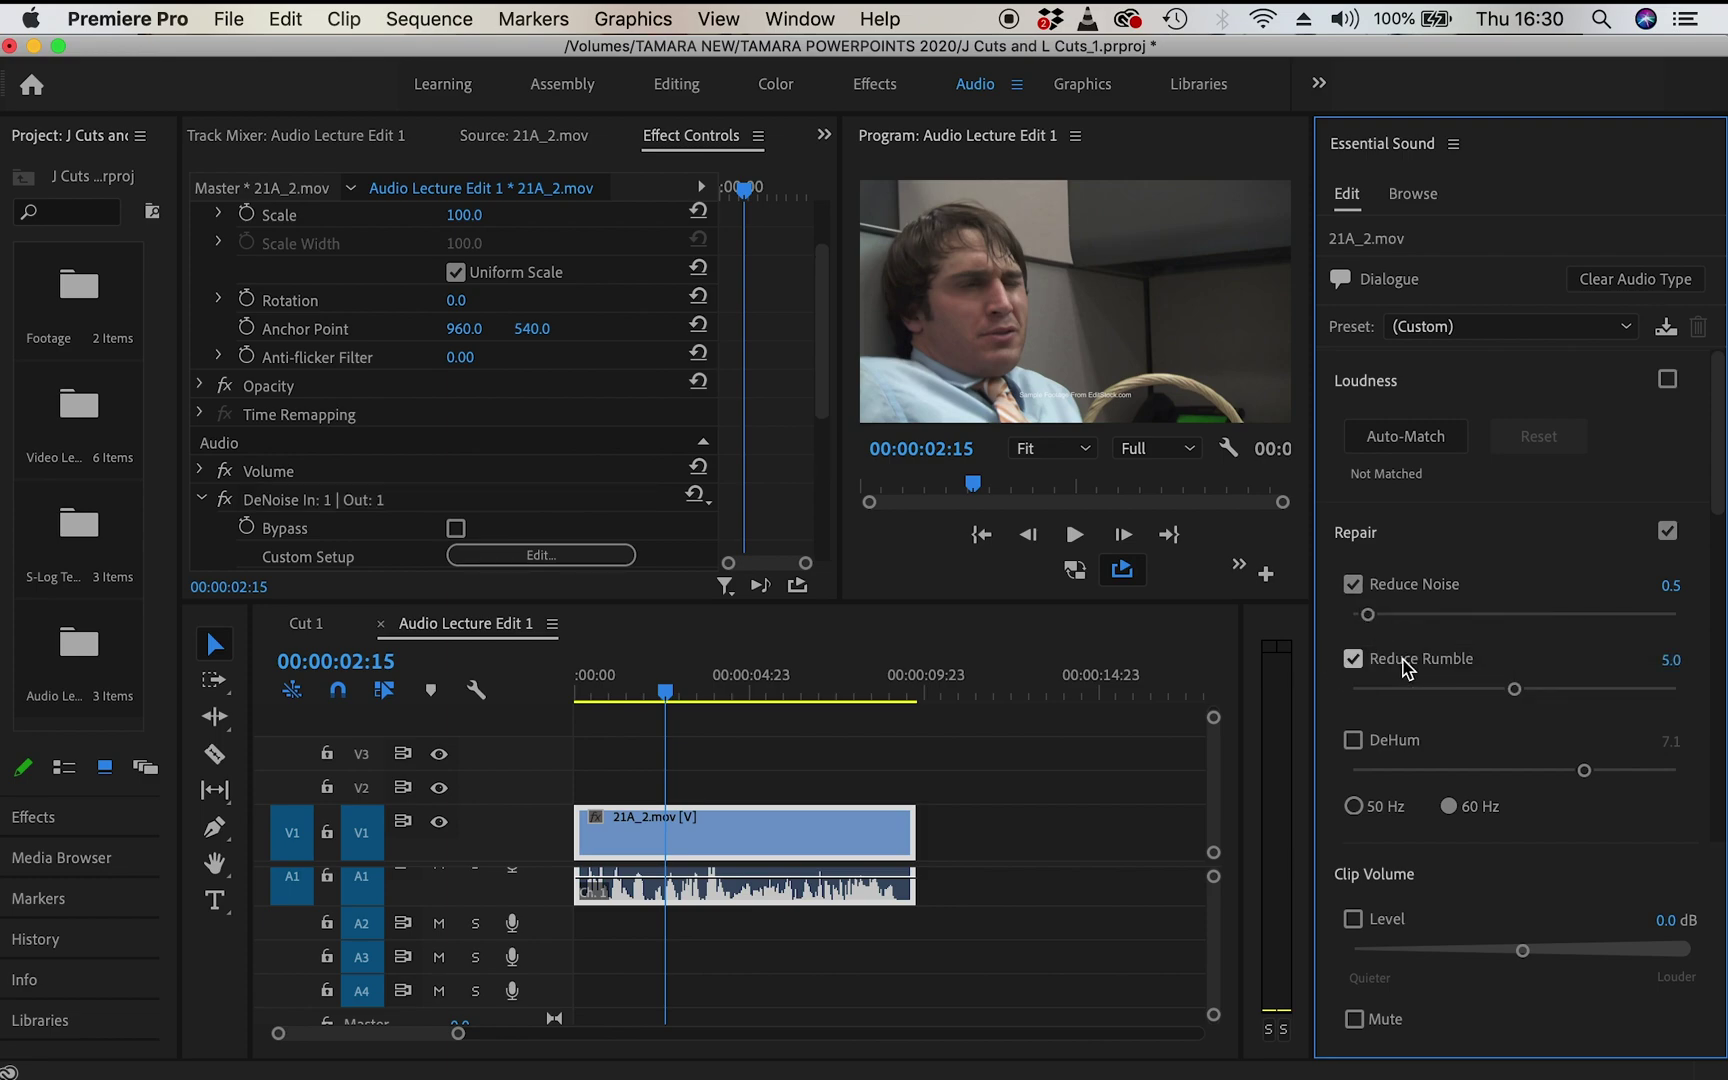
pyautogui.click(1404, 668)
pyautogui.click(1408, 668)
pyautogui.scroll(-5, 400, 453)
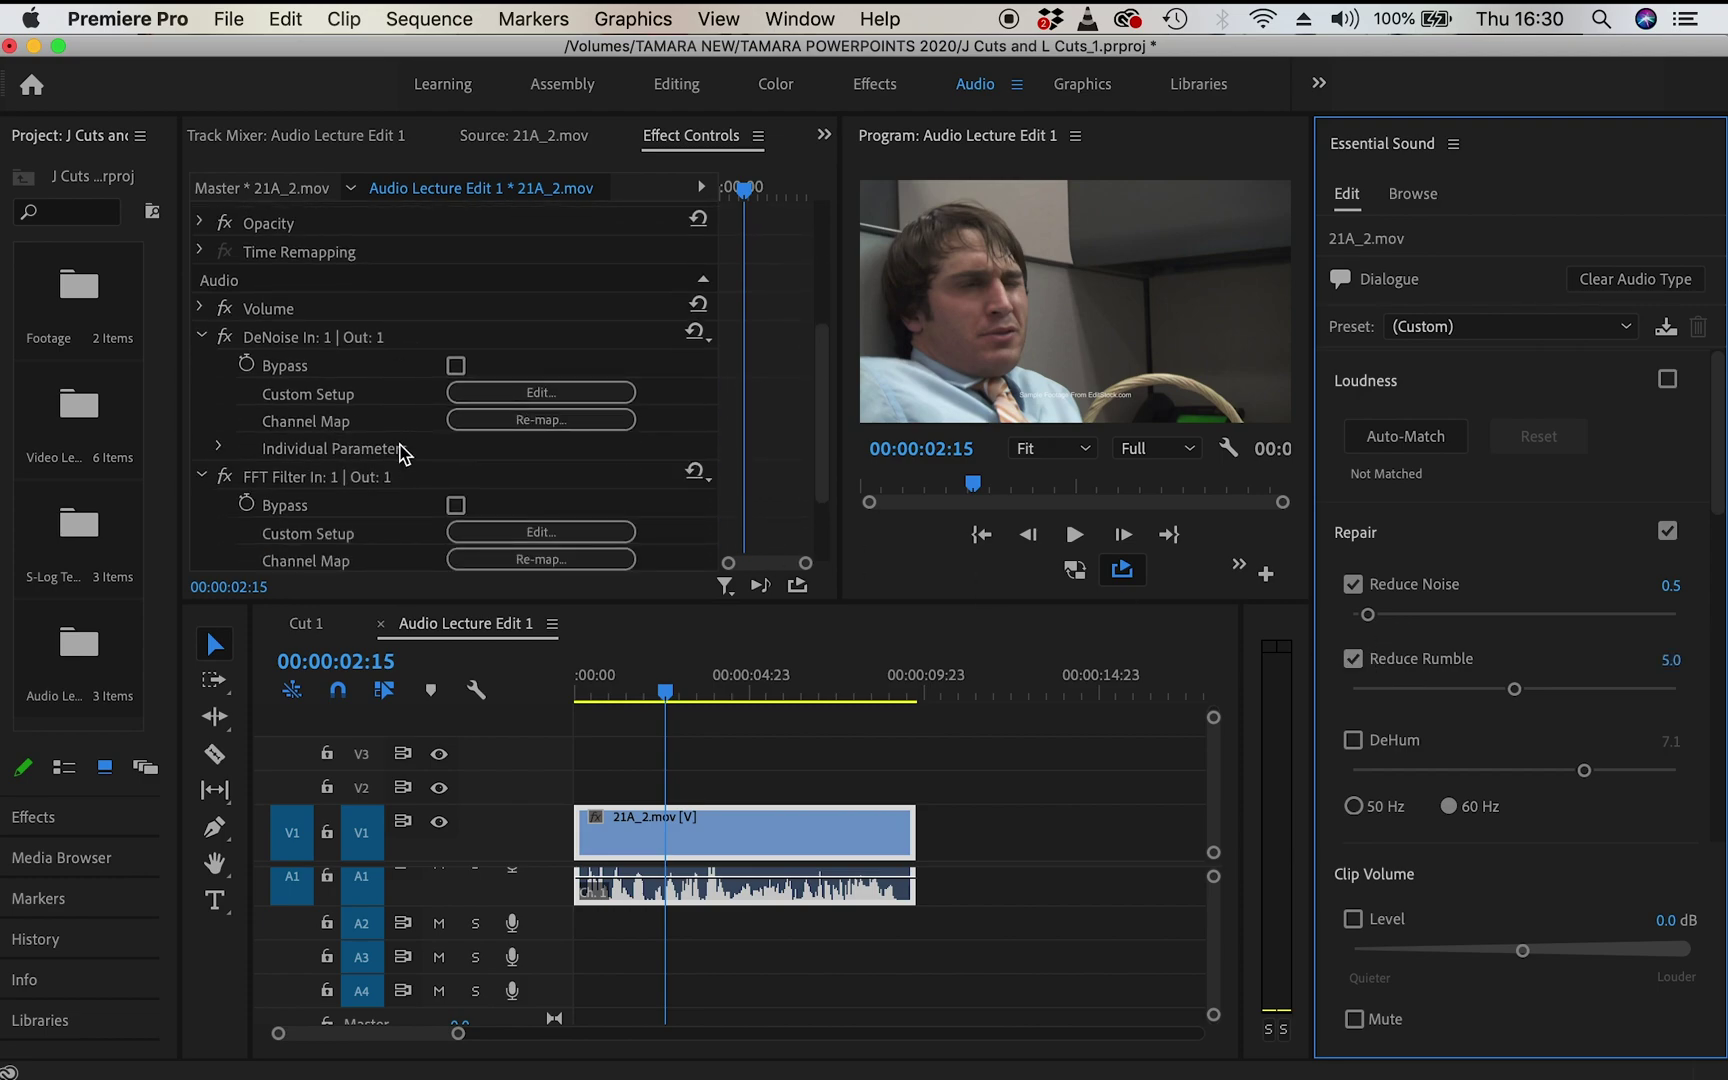
pyautogui.scroll(-3, 450, 480)
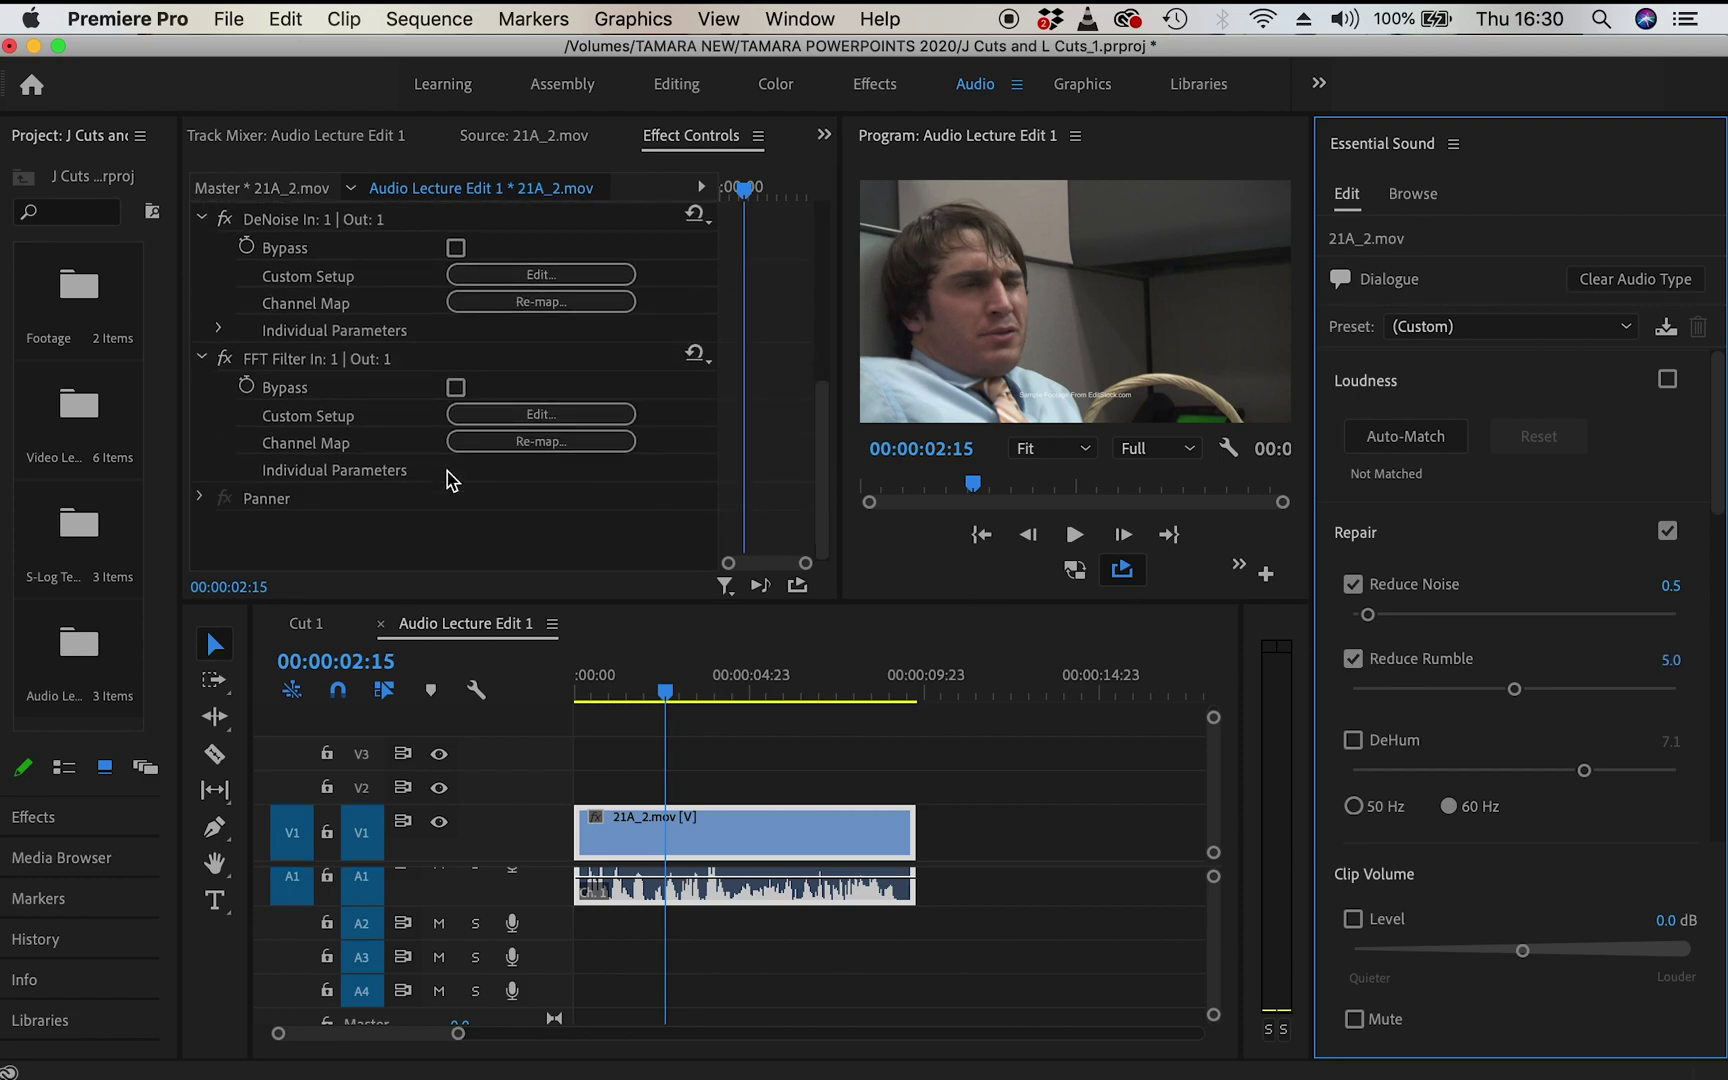
pyautogui.click(518, 416)
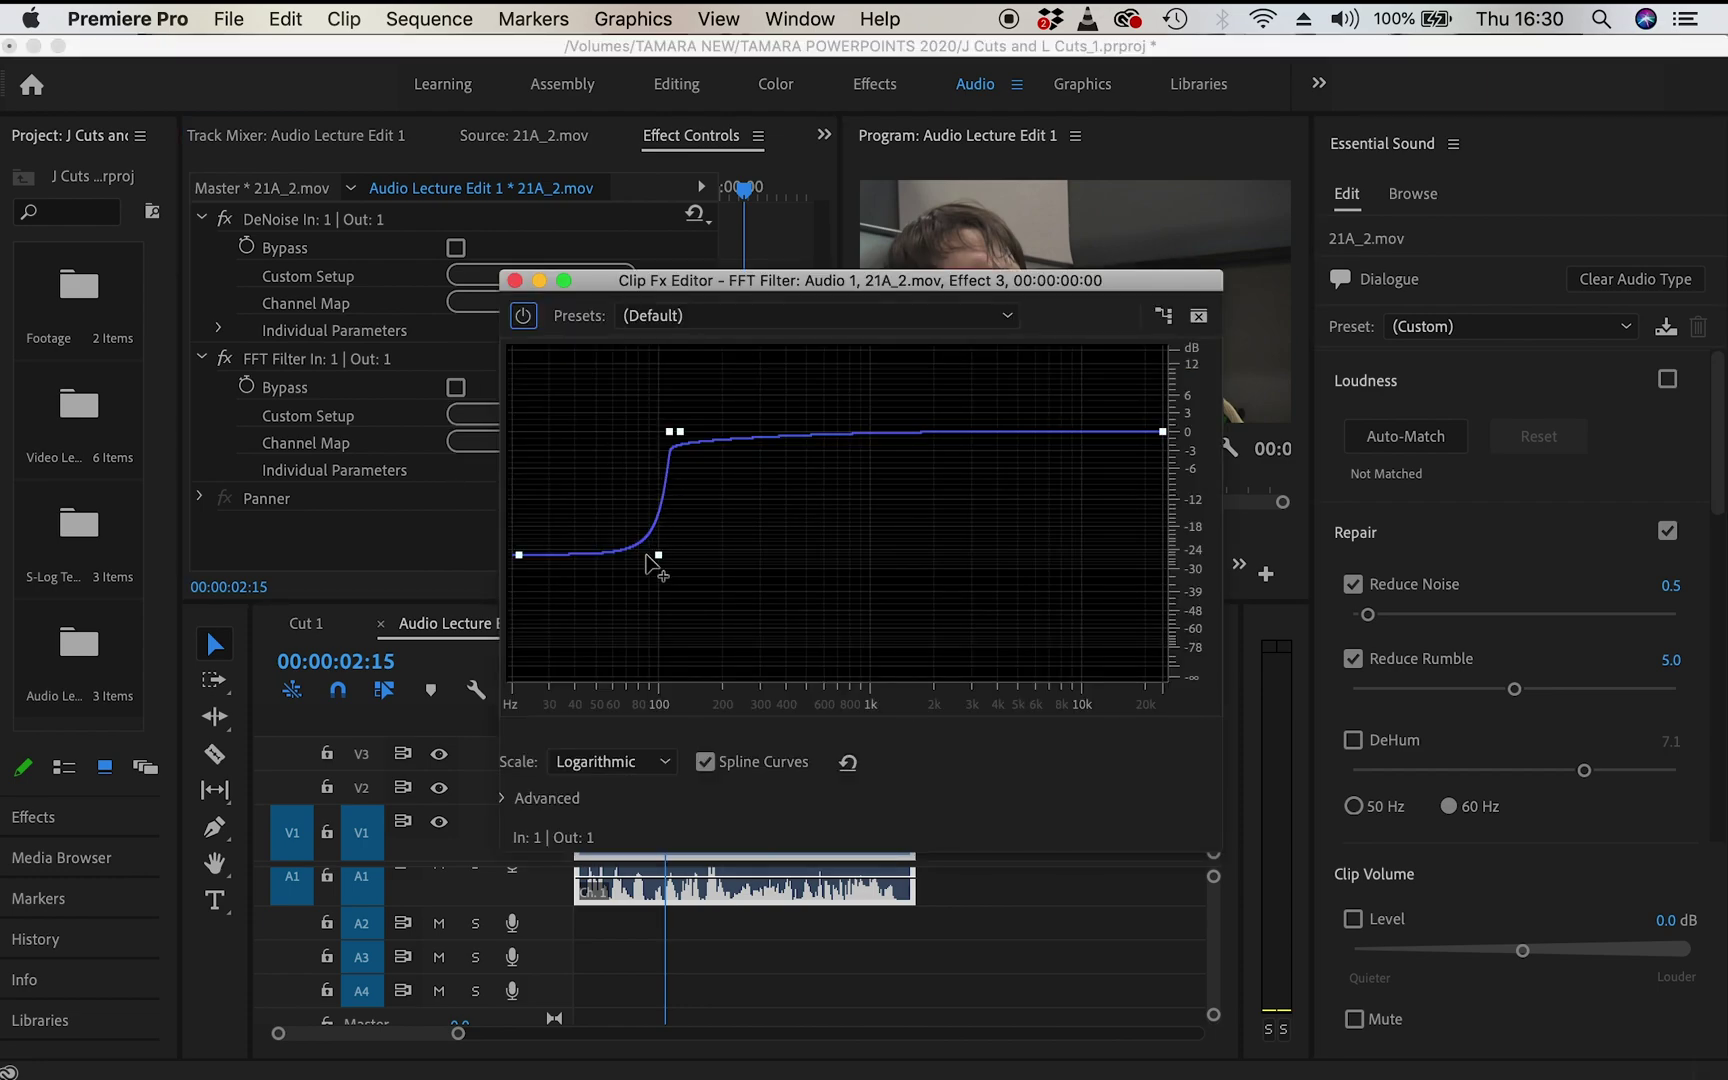
pyautogui.press('space')
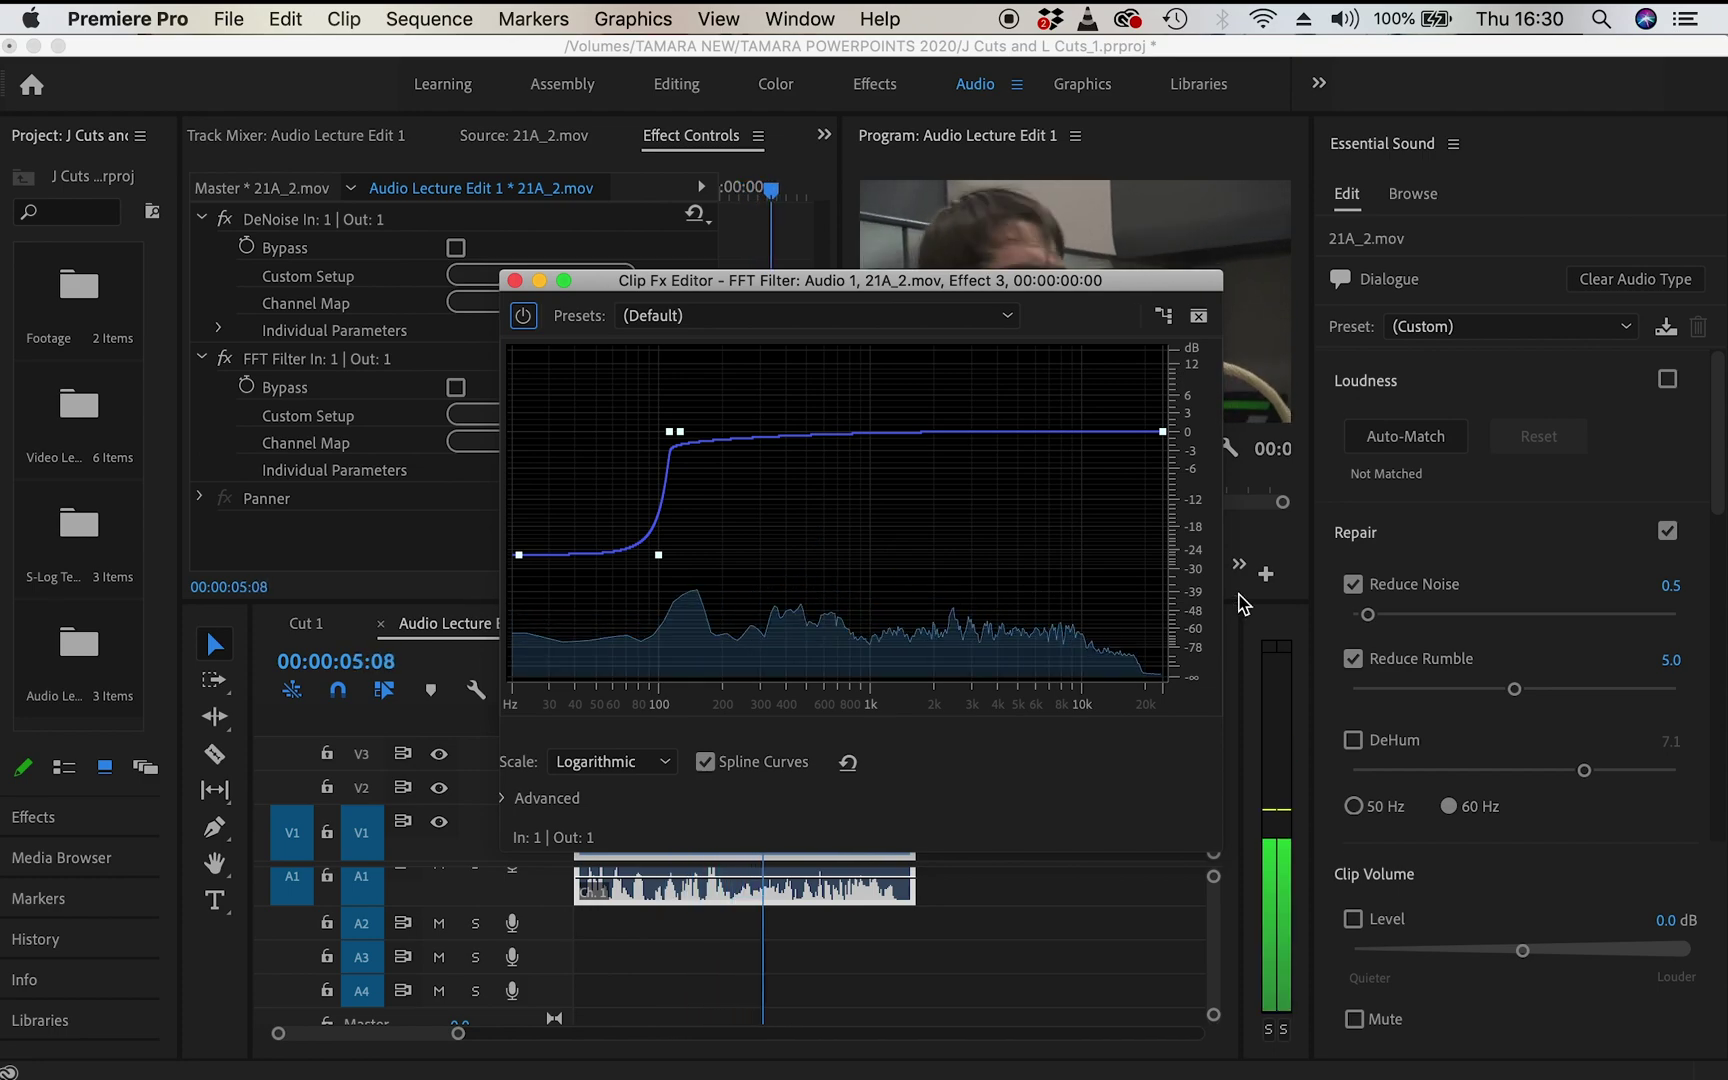
# Try Reduce Rumble amounts of 0.1, 1.5 and 3.4, and reshape the FFT Filter's low-frequency curve by hand.
pyautogui.moveTo(1513, 690); pyautogui.dragTo(1346, 702)
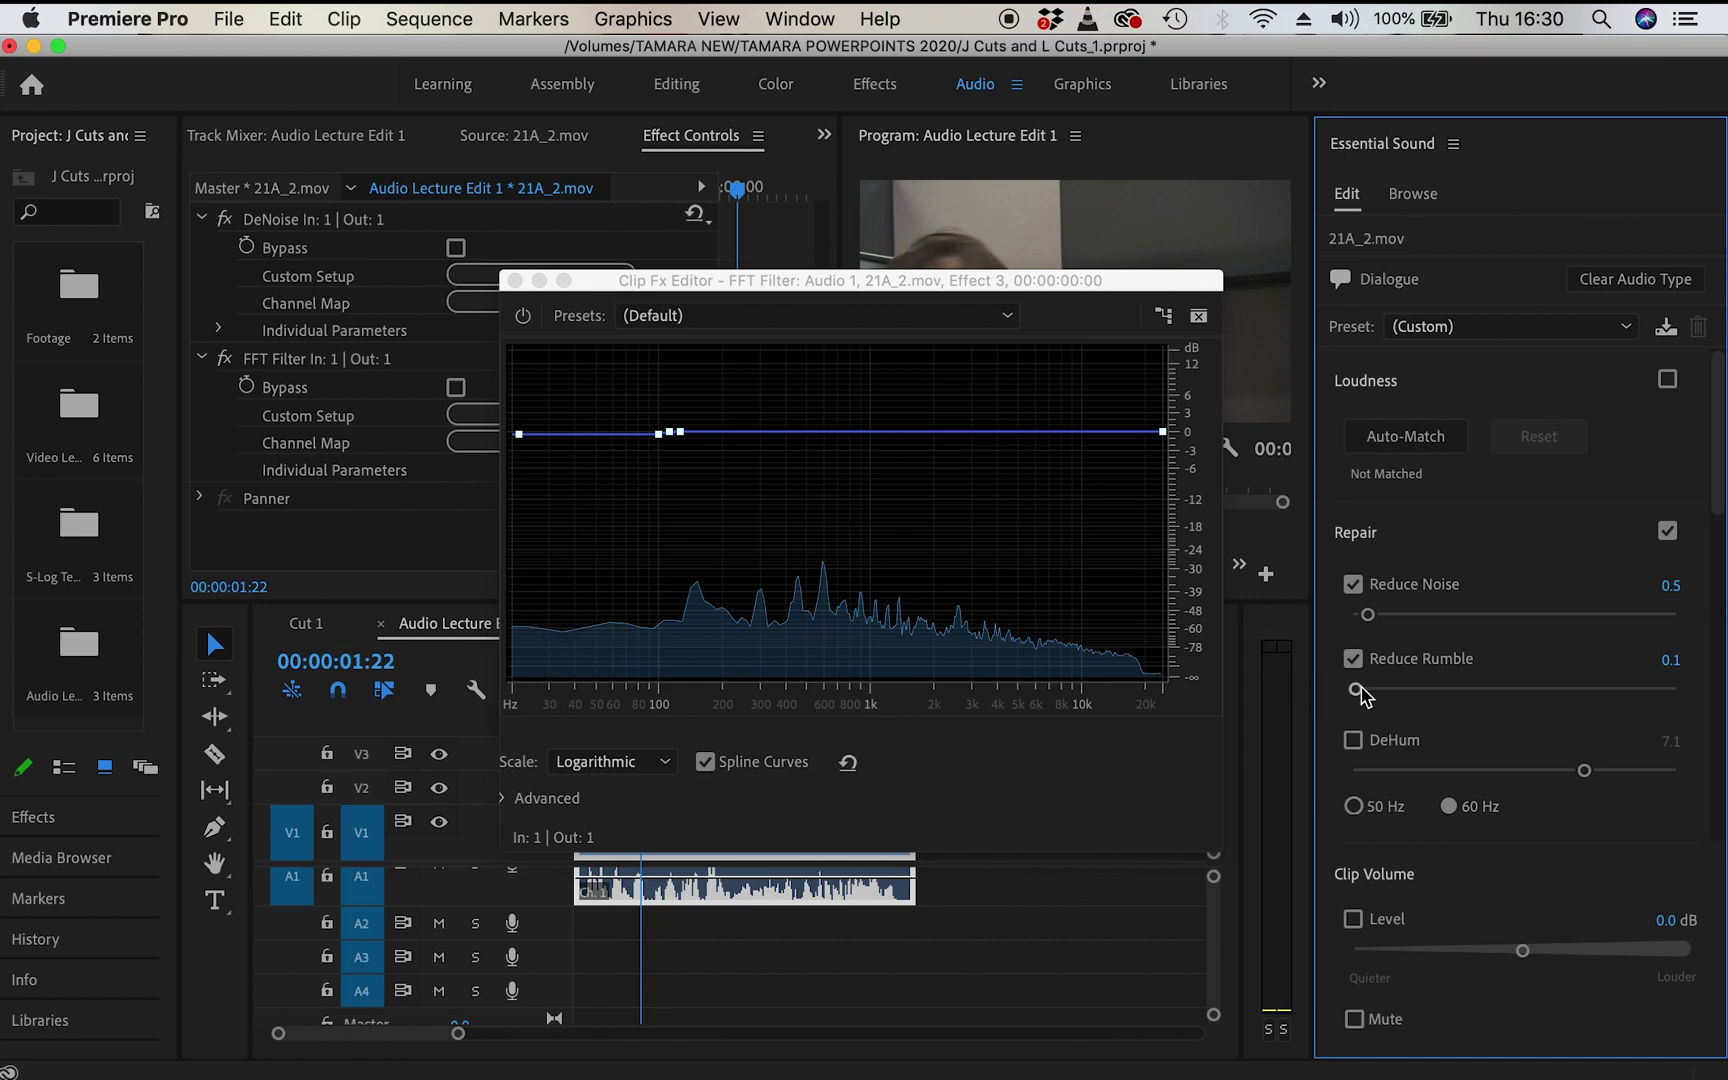
pyautogui.moveTo(1358, 690); pyautogui.dragTo(1403, 693)
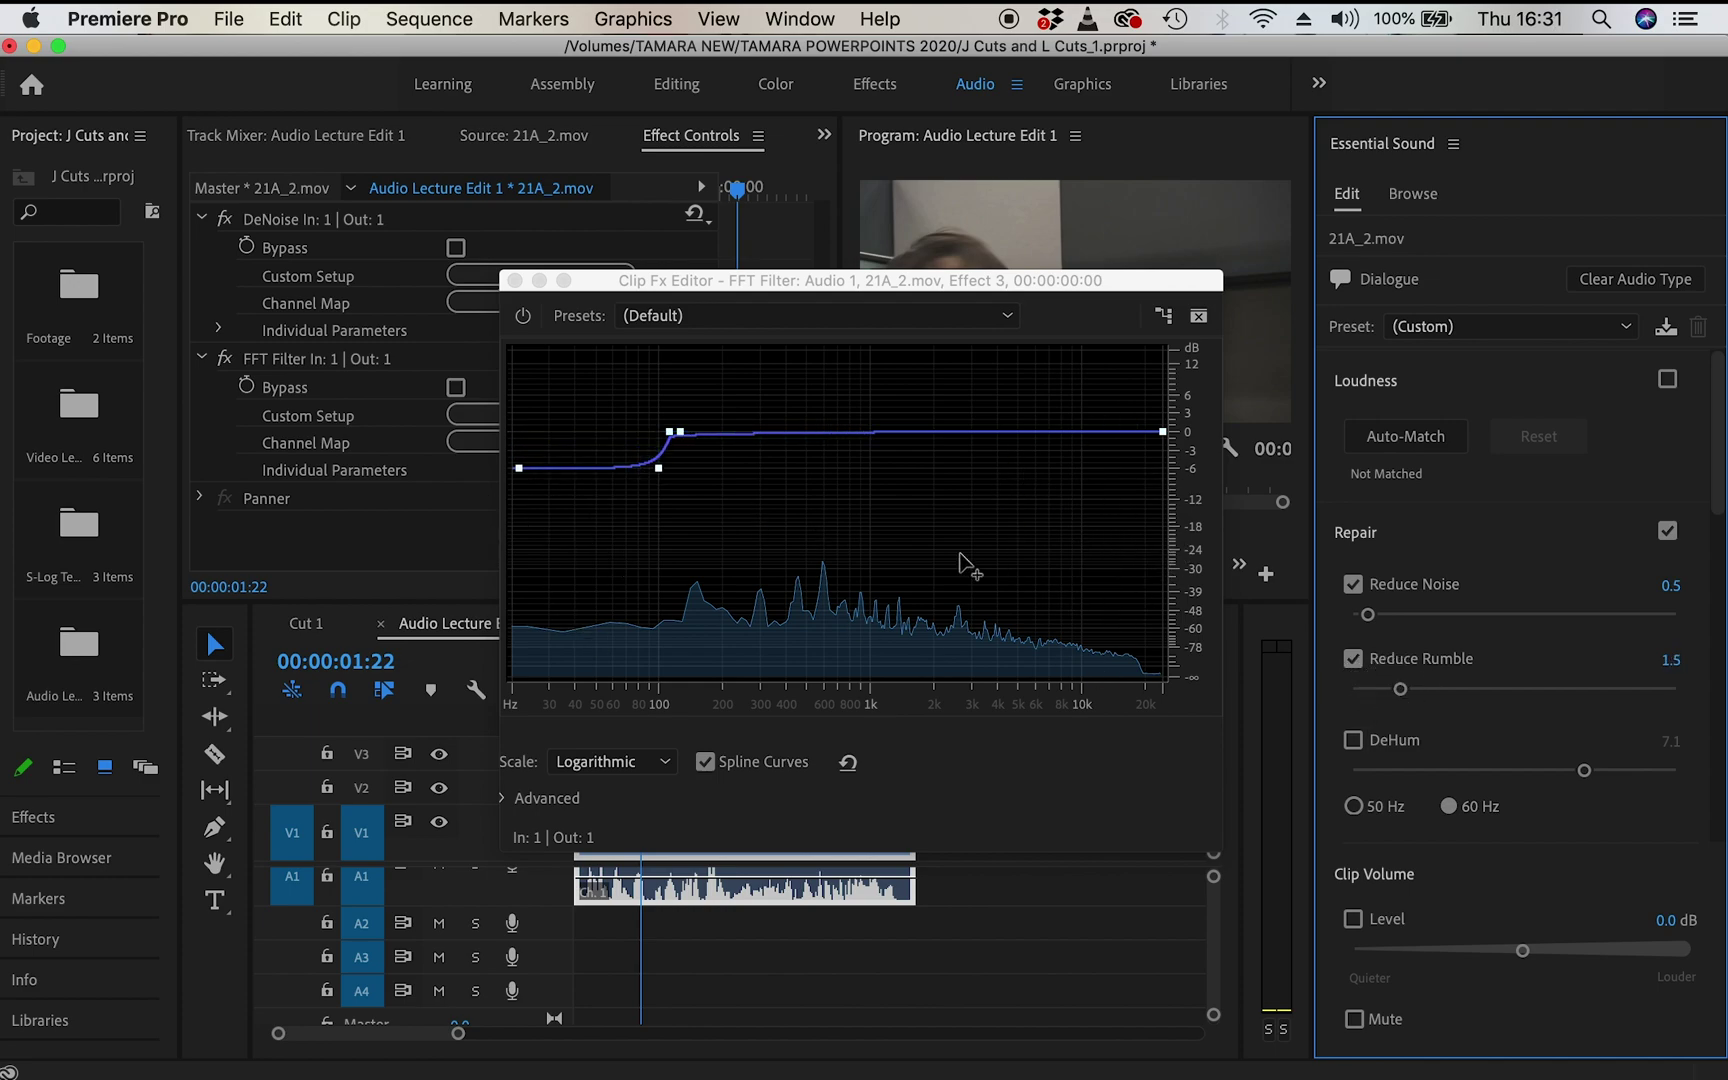
pyautogui.moveTo(559, 472); pyautogui.dragTo(557, 494)
pyautogui.moveTo(1402, 692); pyautogui.dragTo(1467, 697)
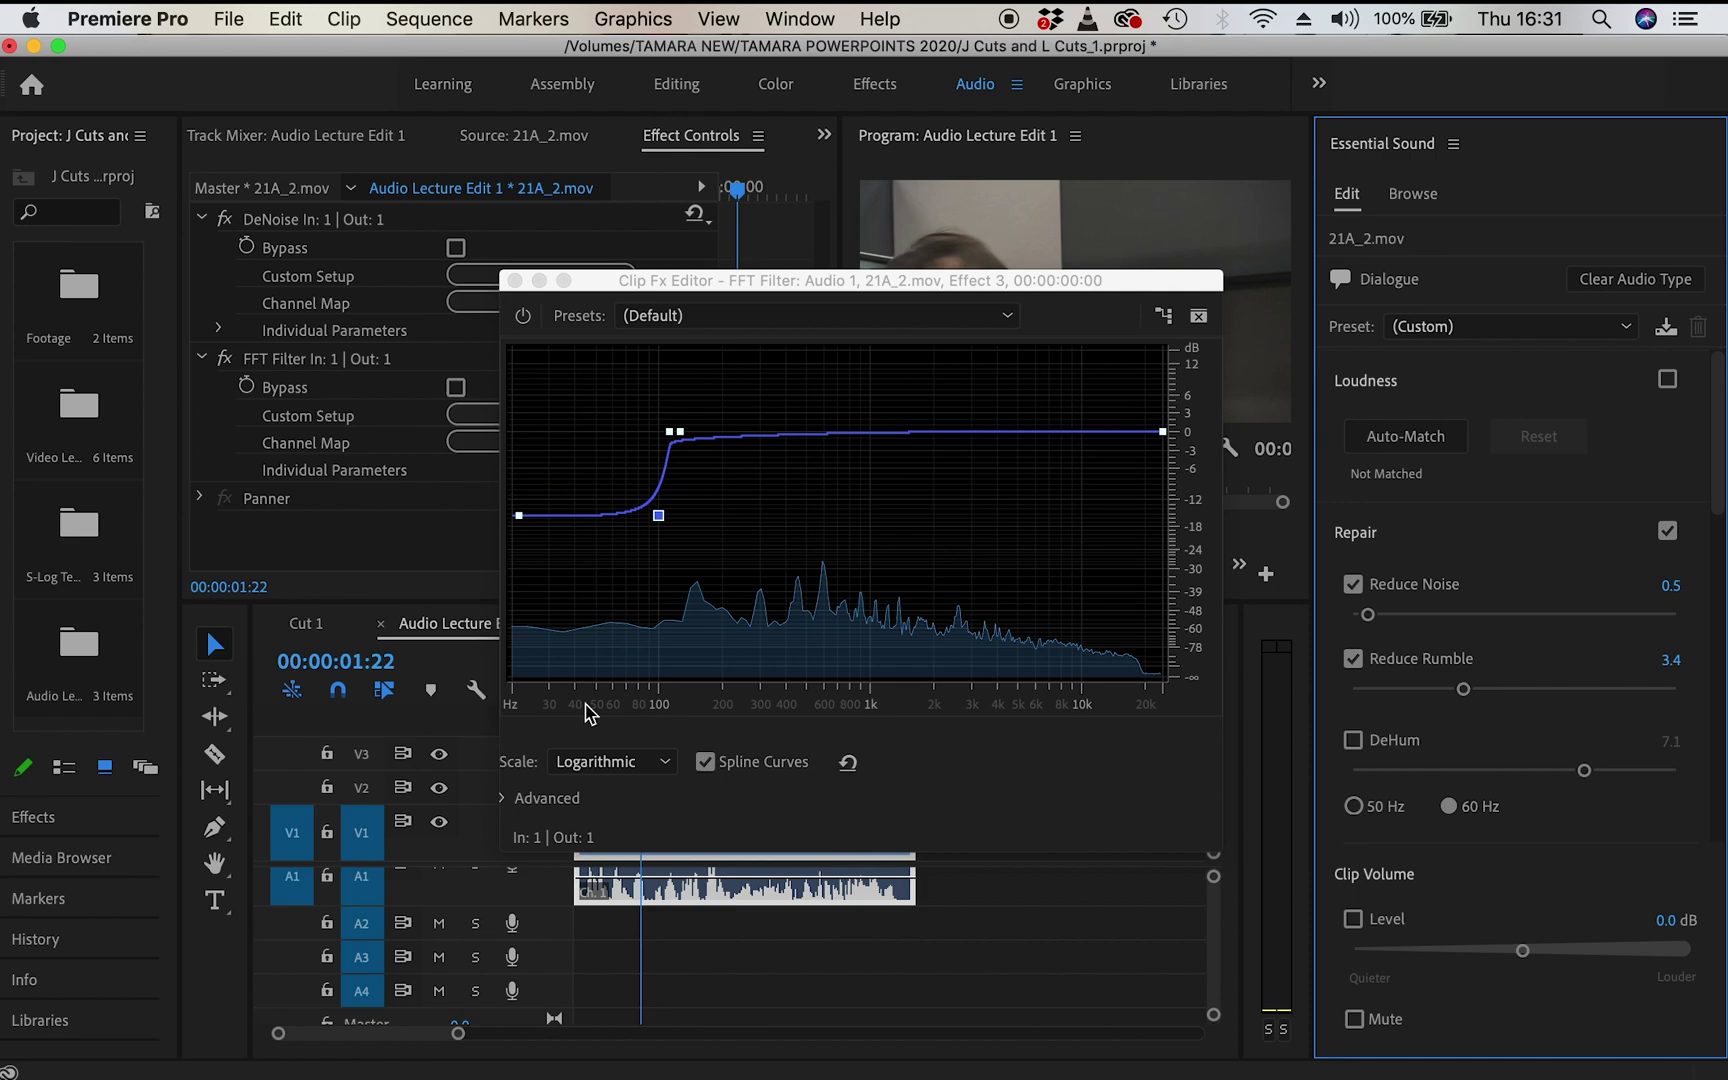
pyautogui.moveTo(659, 518); pyautogui.dragTo(518, 590)
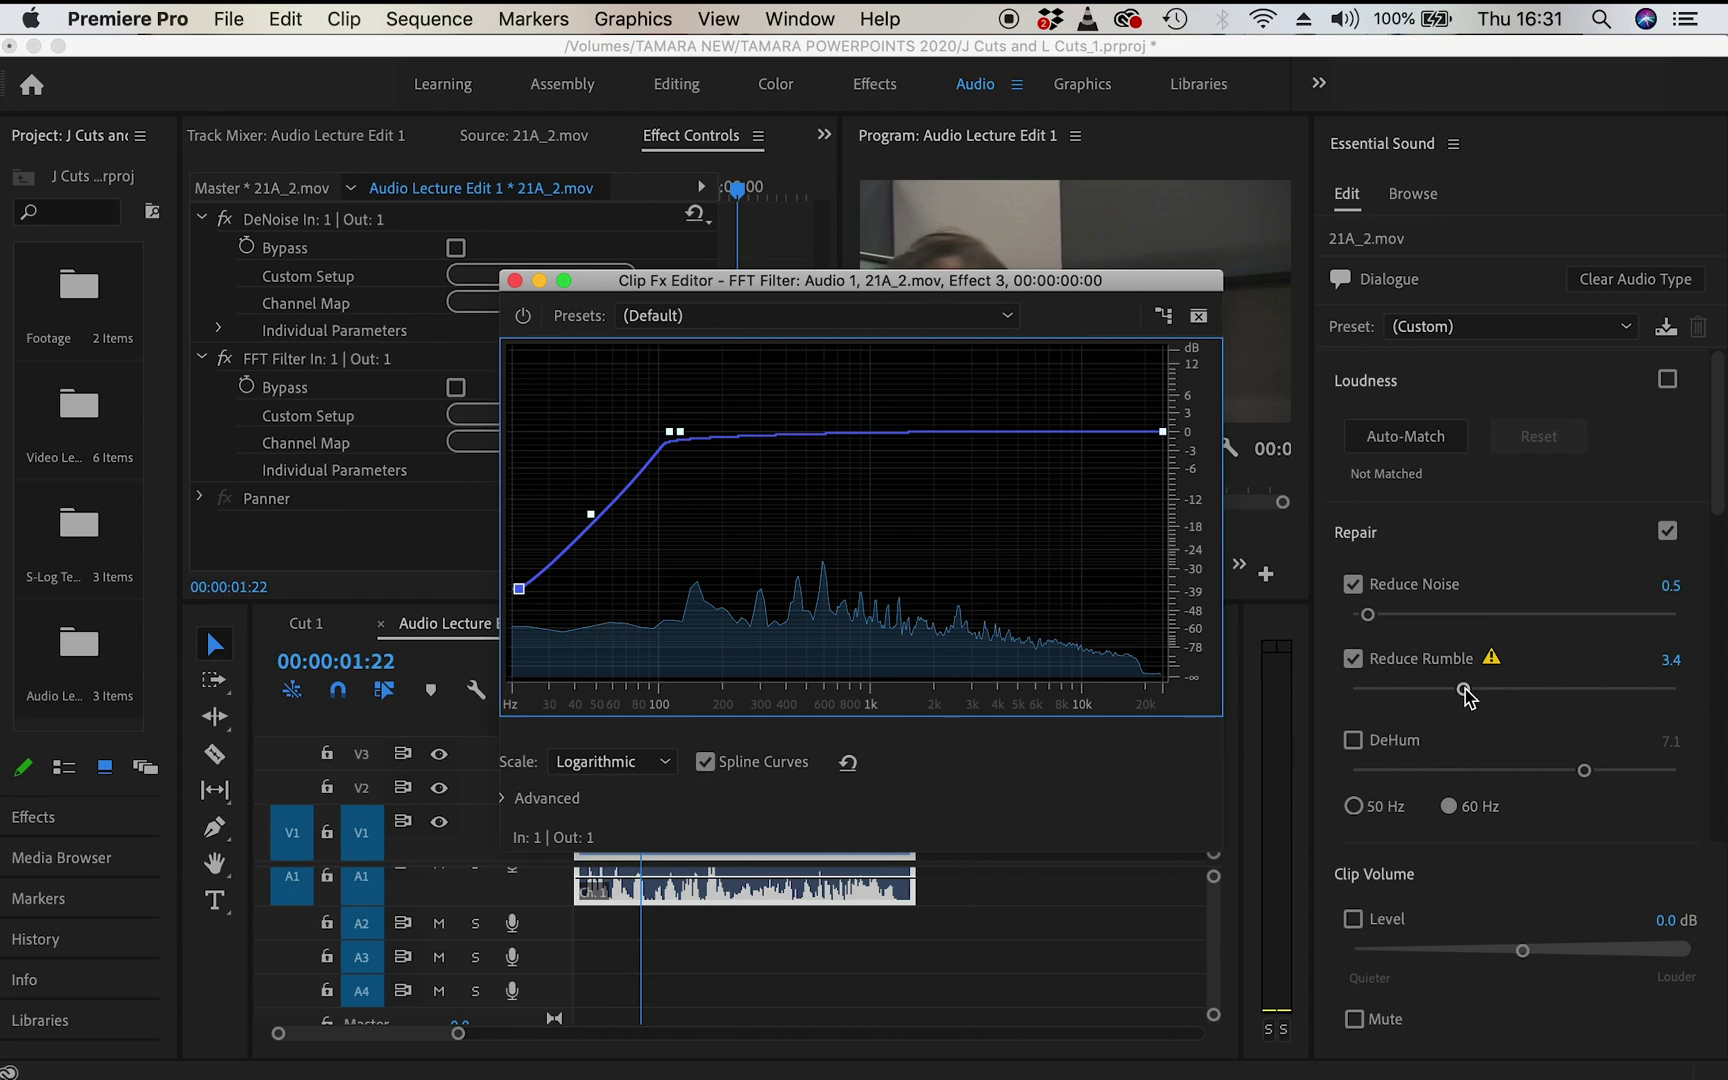
# Set the Reduce Rumble amount to 1.6 and enable DeHum, closing the FFT Filter editor.
pyautogui.moveTo(1465, 690); pyautogui.dragTo(1408, 705)
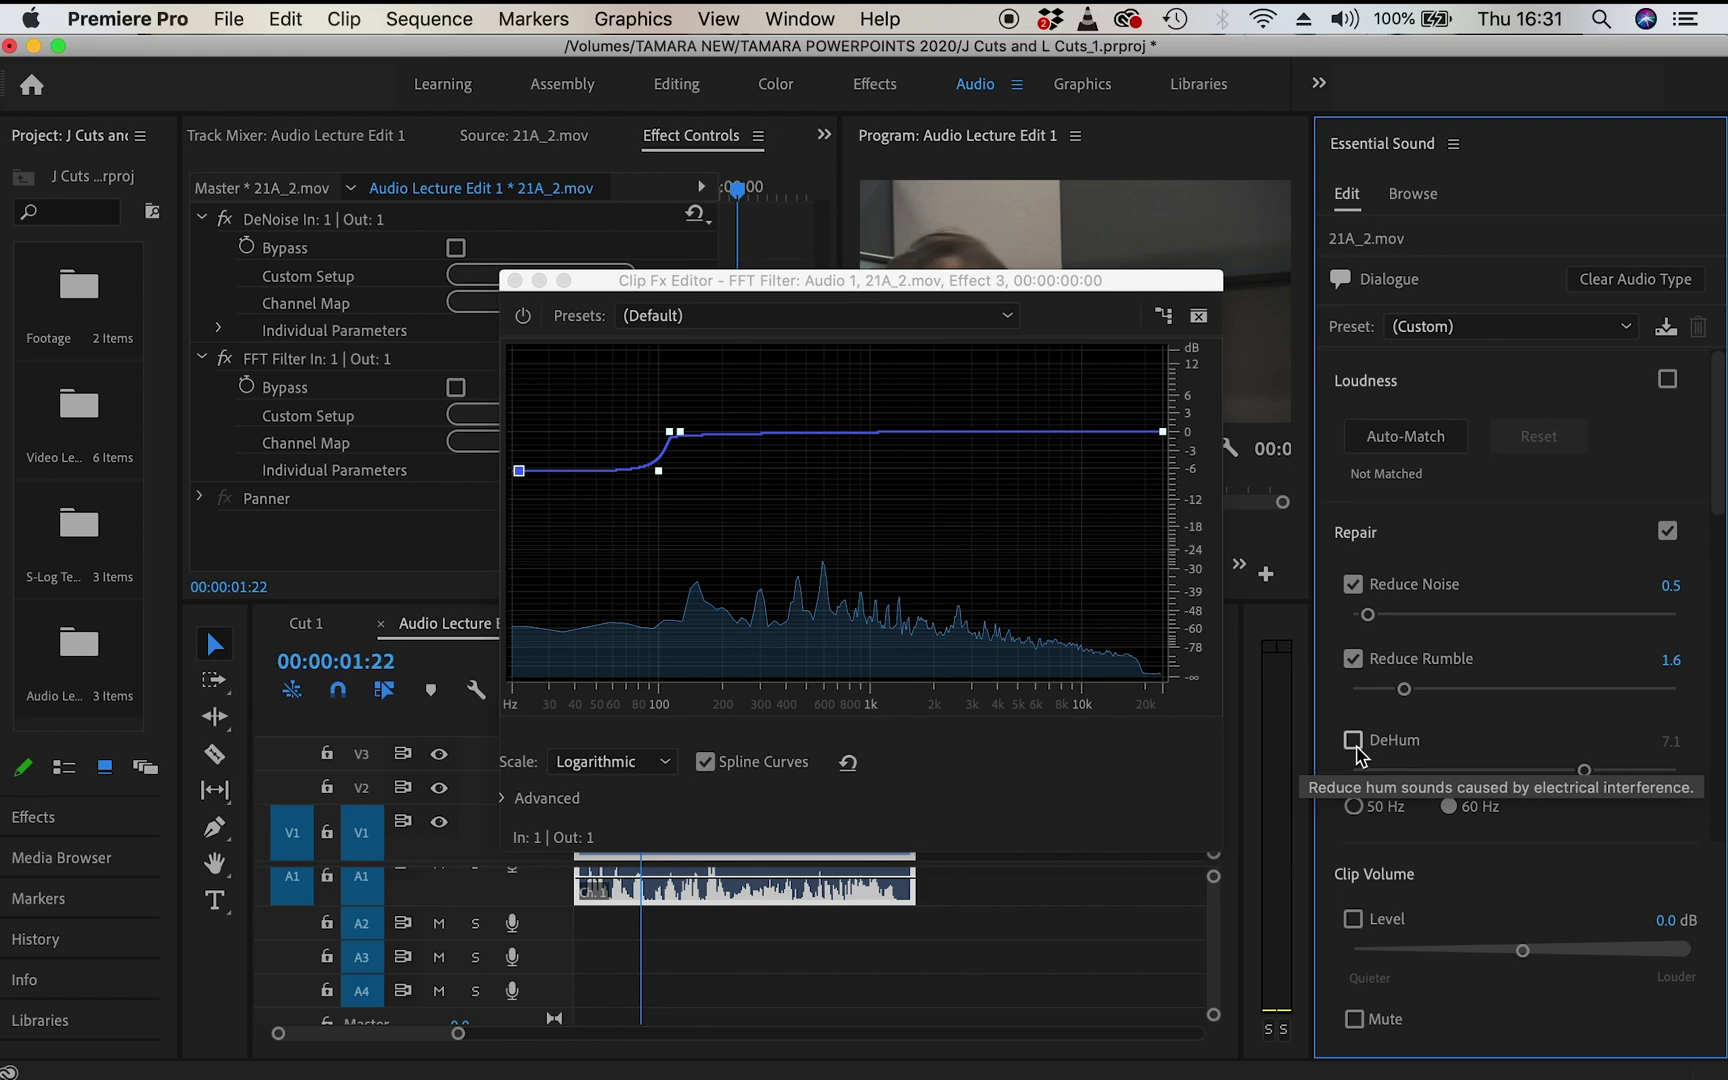
pyautogui.click(1353, 740)
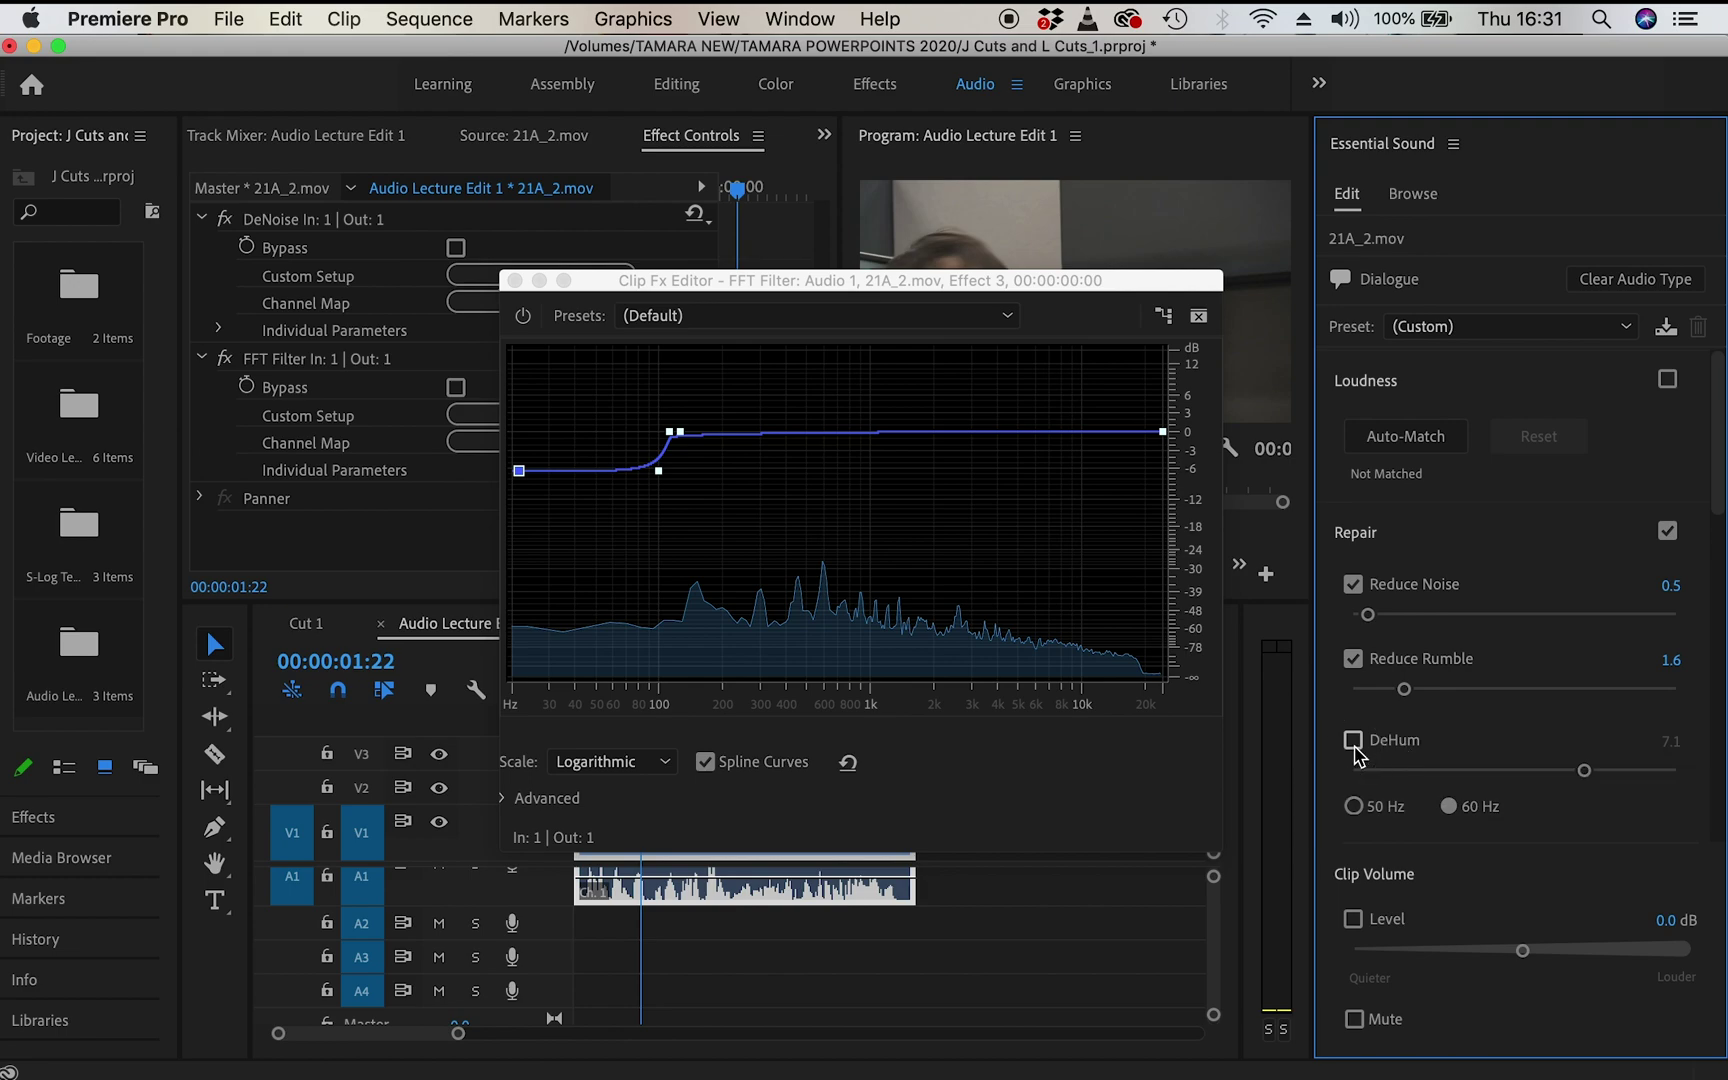
pyautogui.click(515, 281)
# Play the clip while disabling Reduce Rumble, toggling DeHum off and on, and switching its hum frequency to 50 Hz.
pyautogui.scroll(-2, 490, 345)
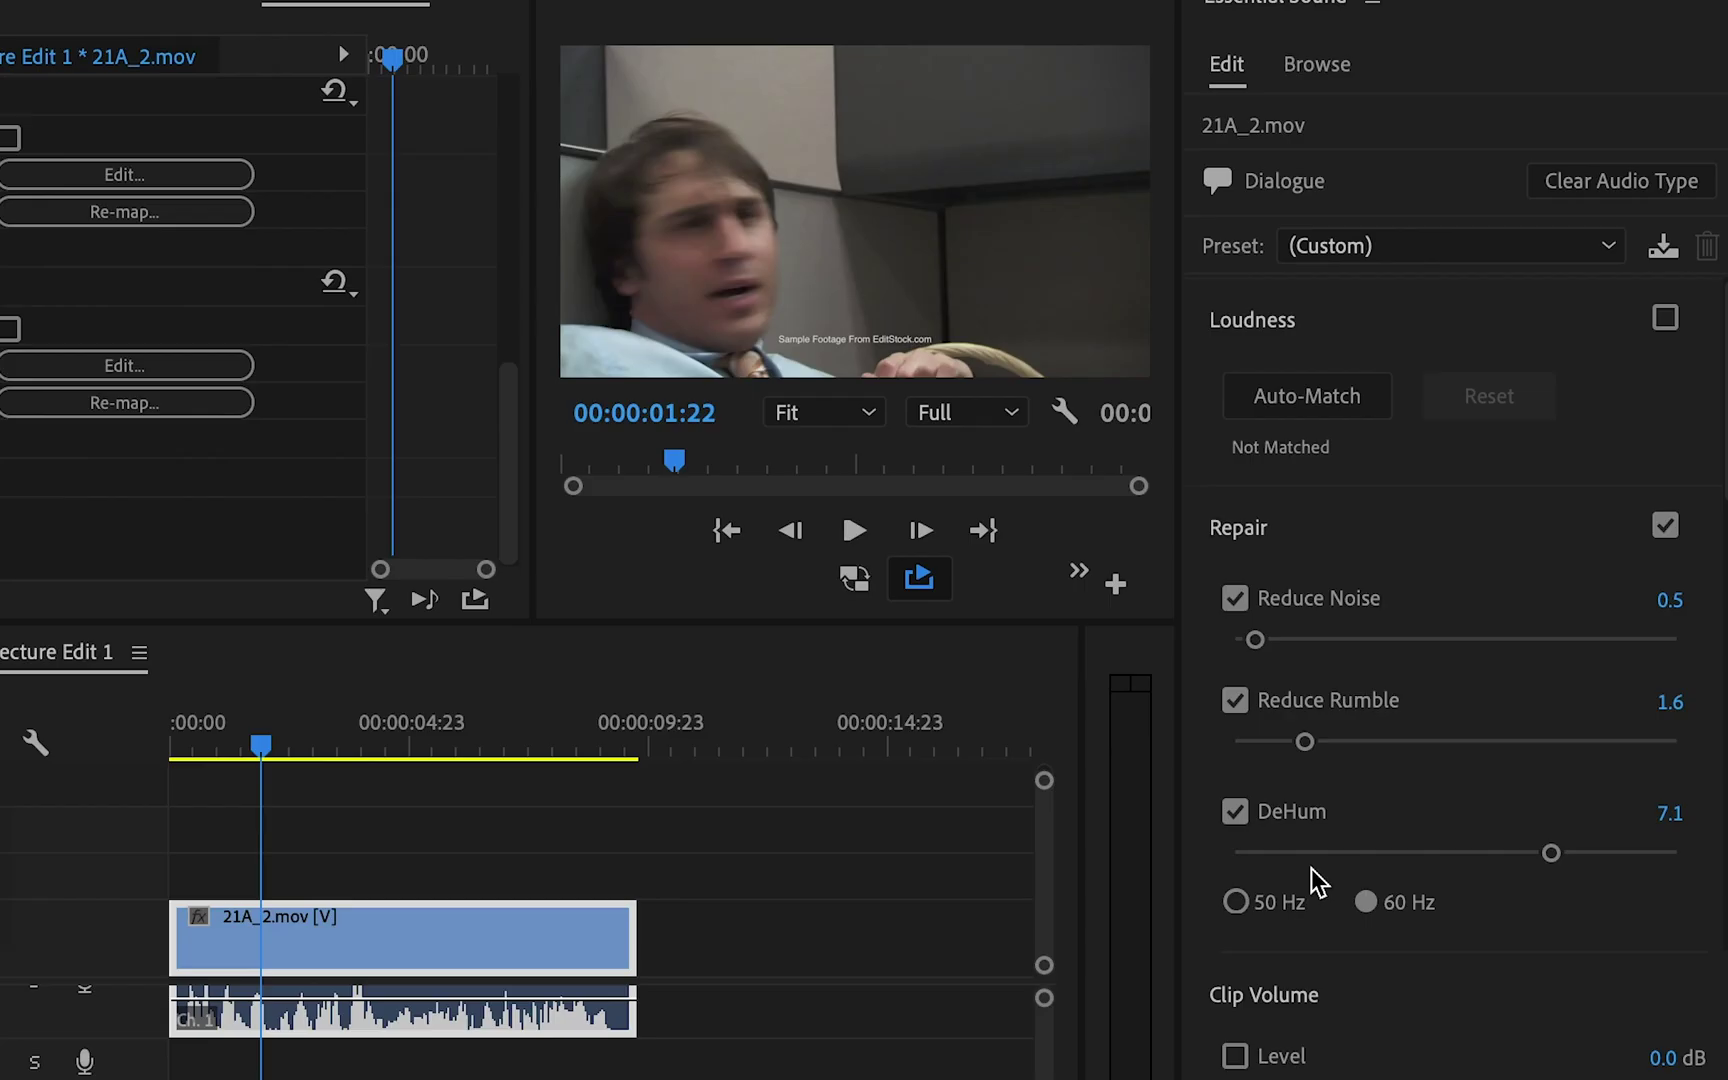
pyautogui.press('space')
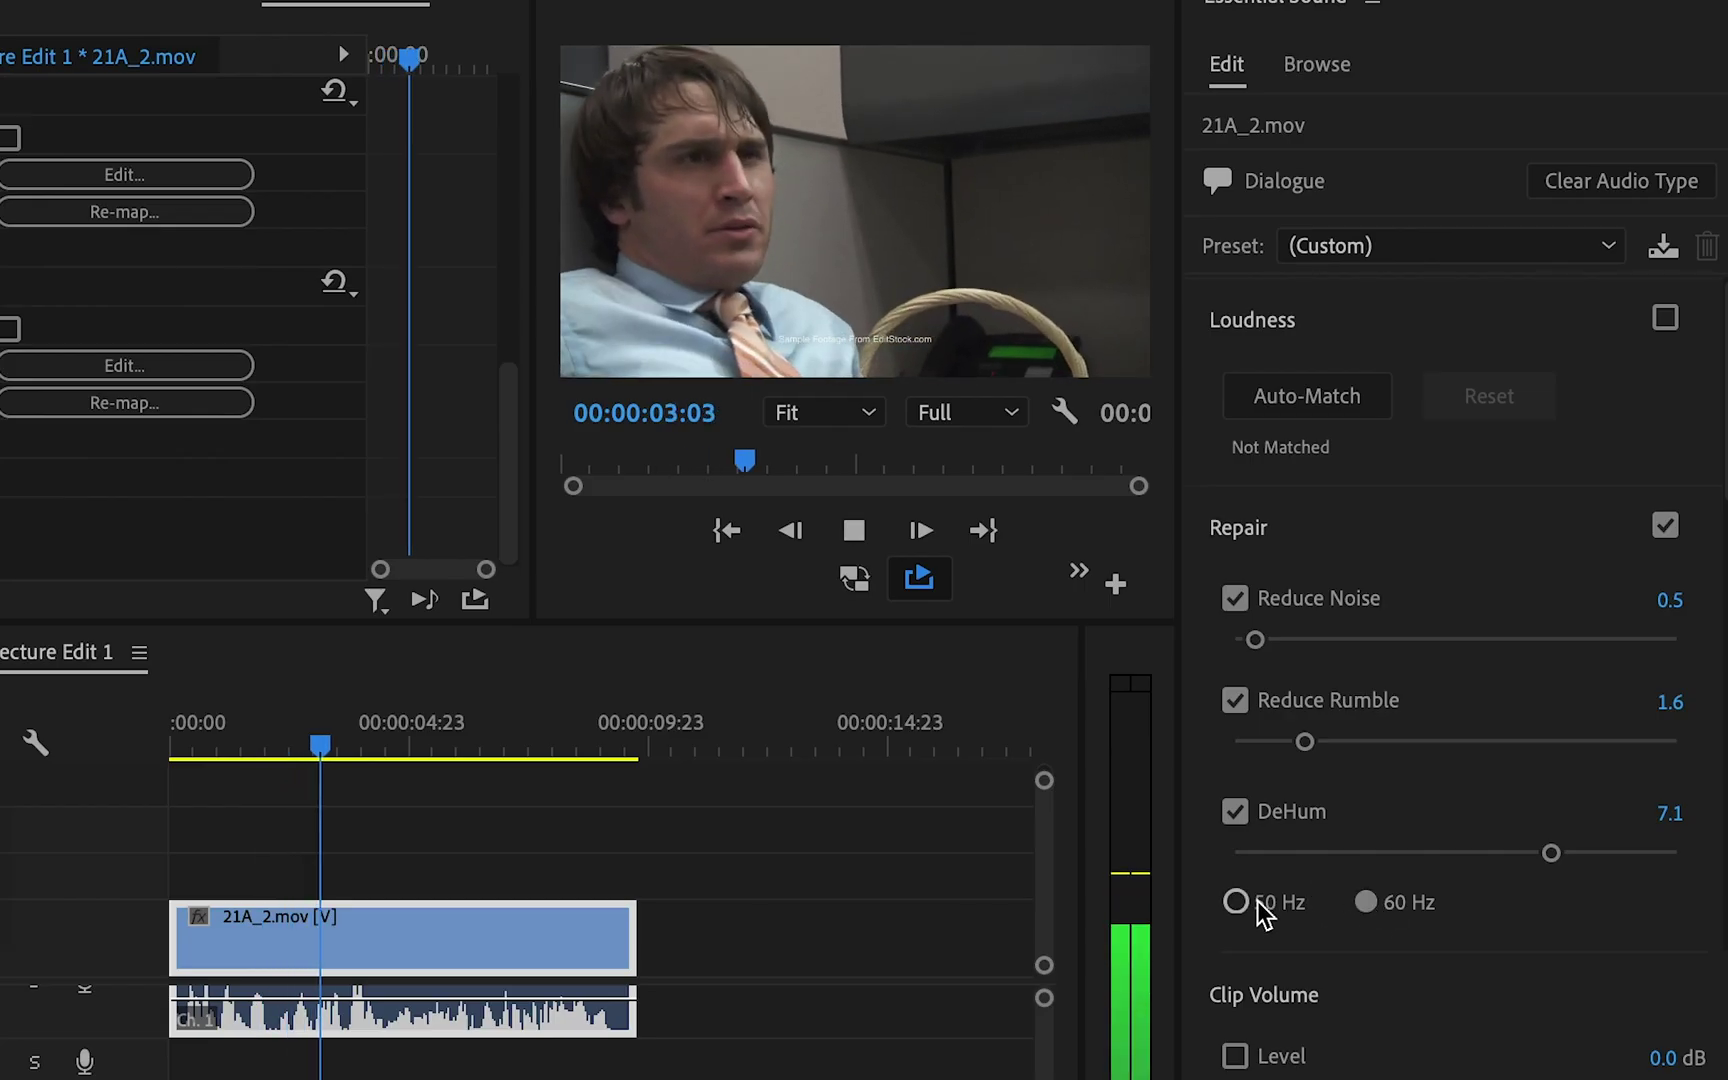
pyautogui.click(1236, 700)
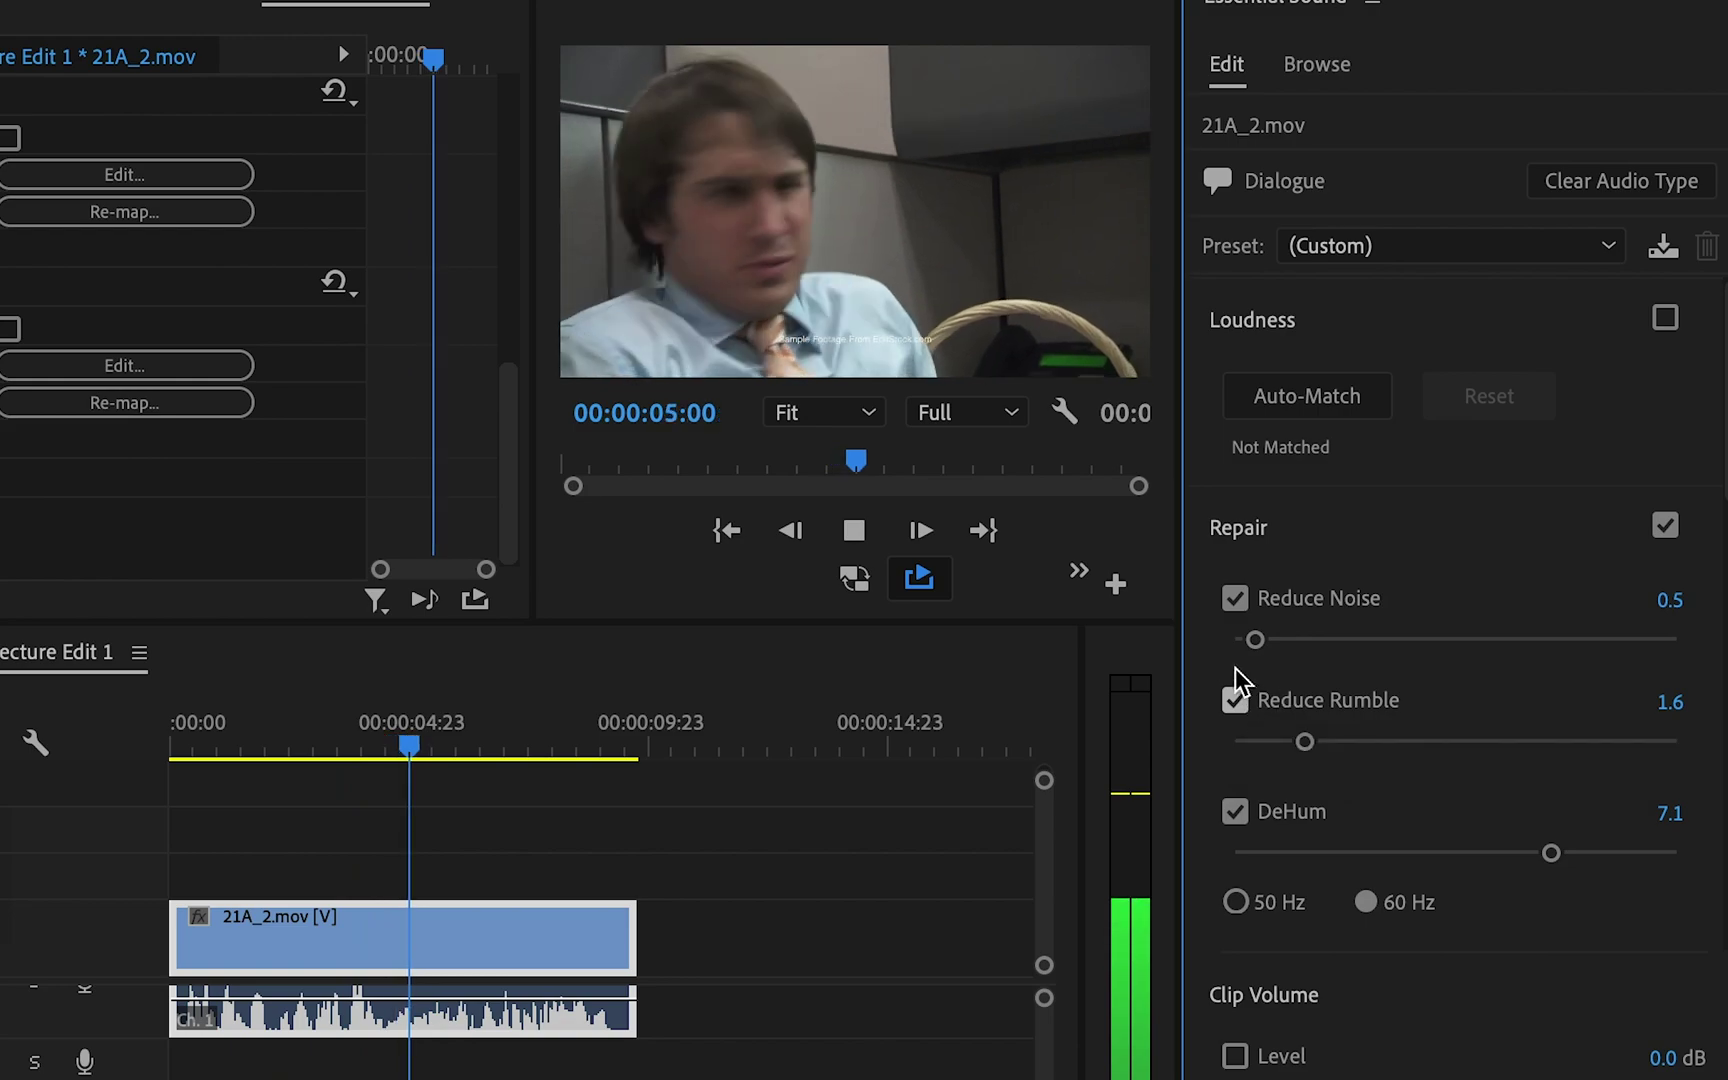
pyautogui.click(1237, 811)
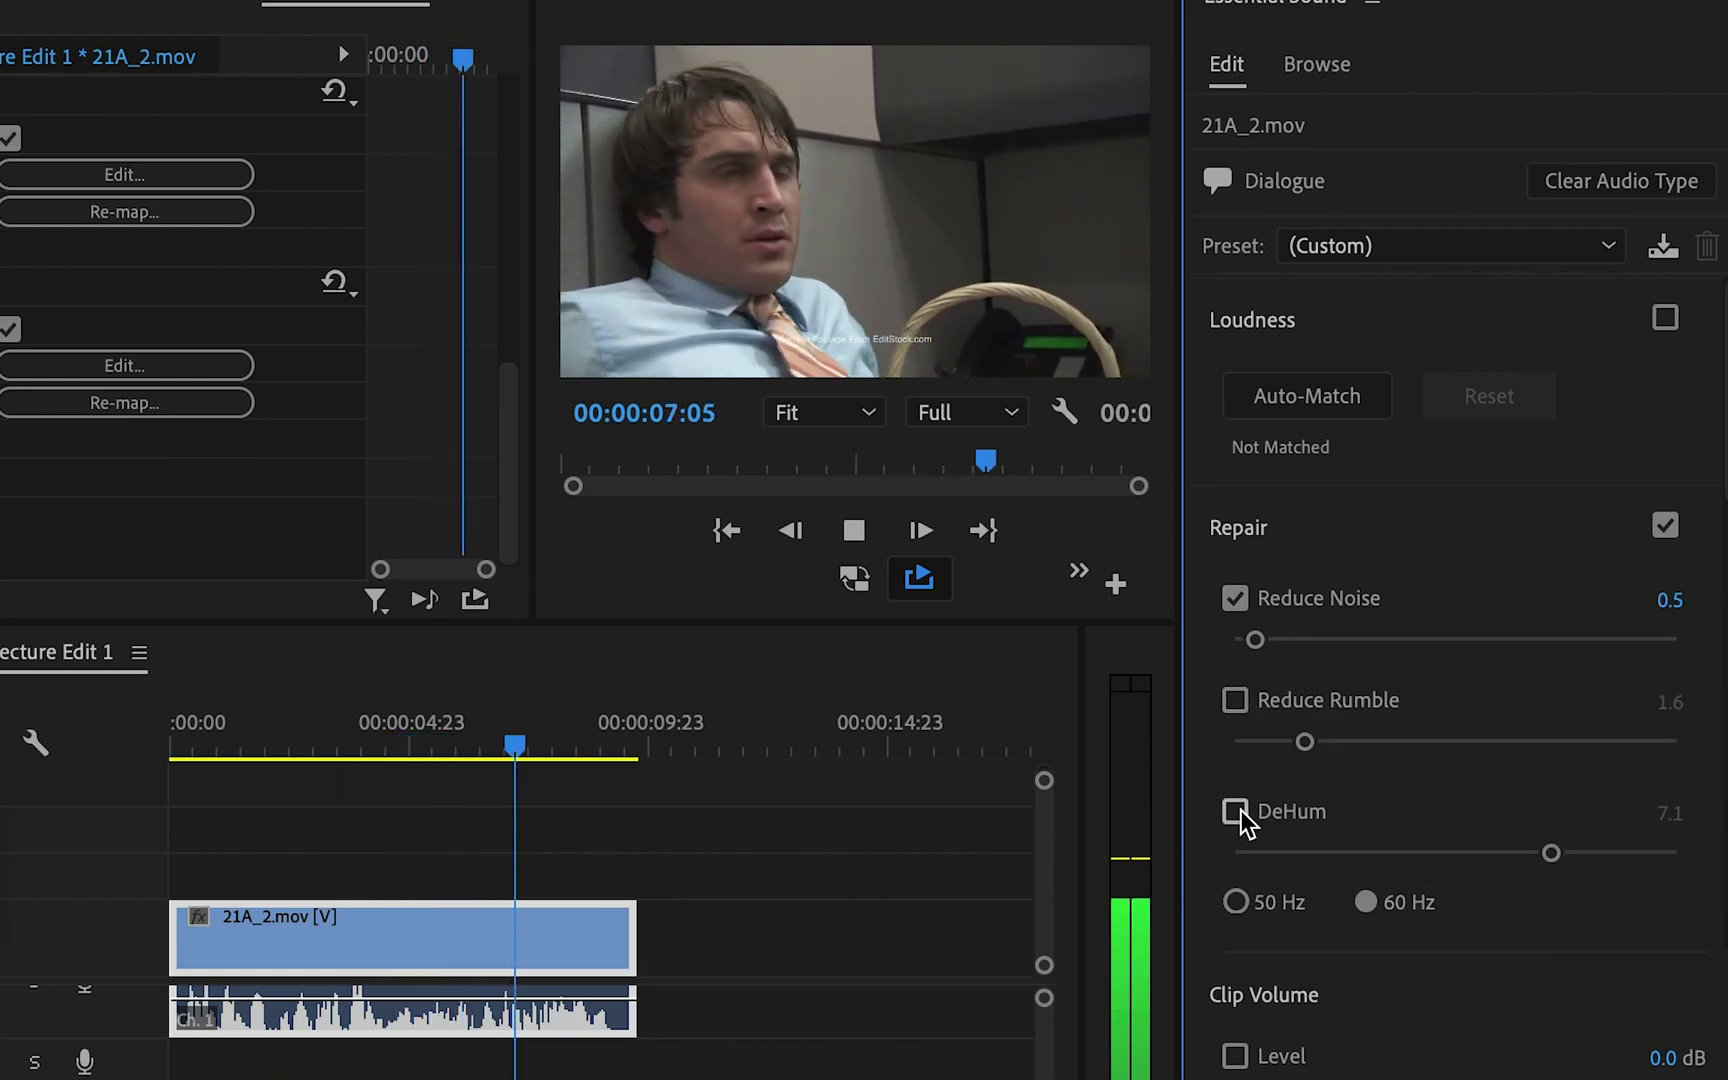
pyautogui.click(1240, 815)
pyautogui.click(1237, 900)
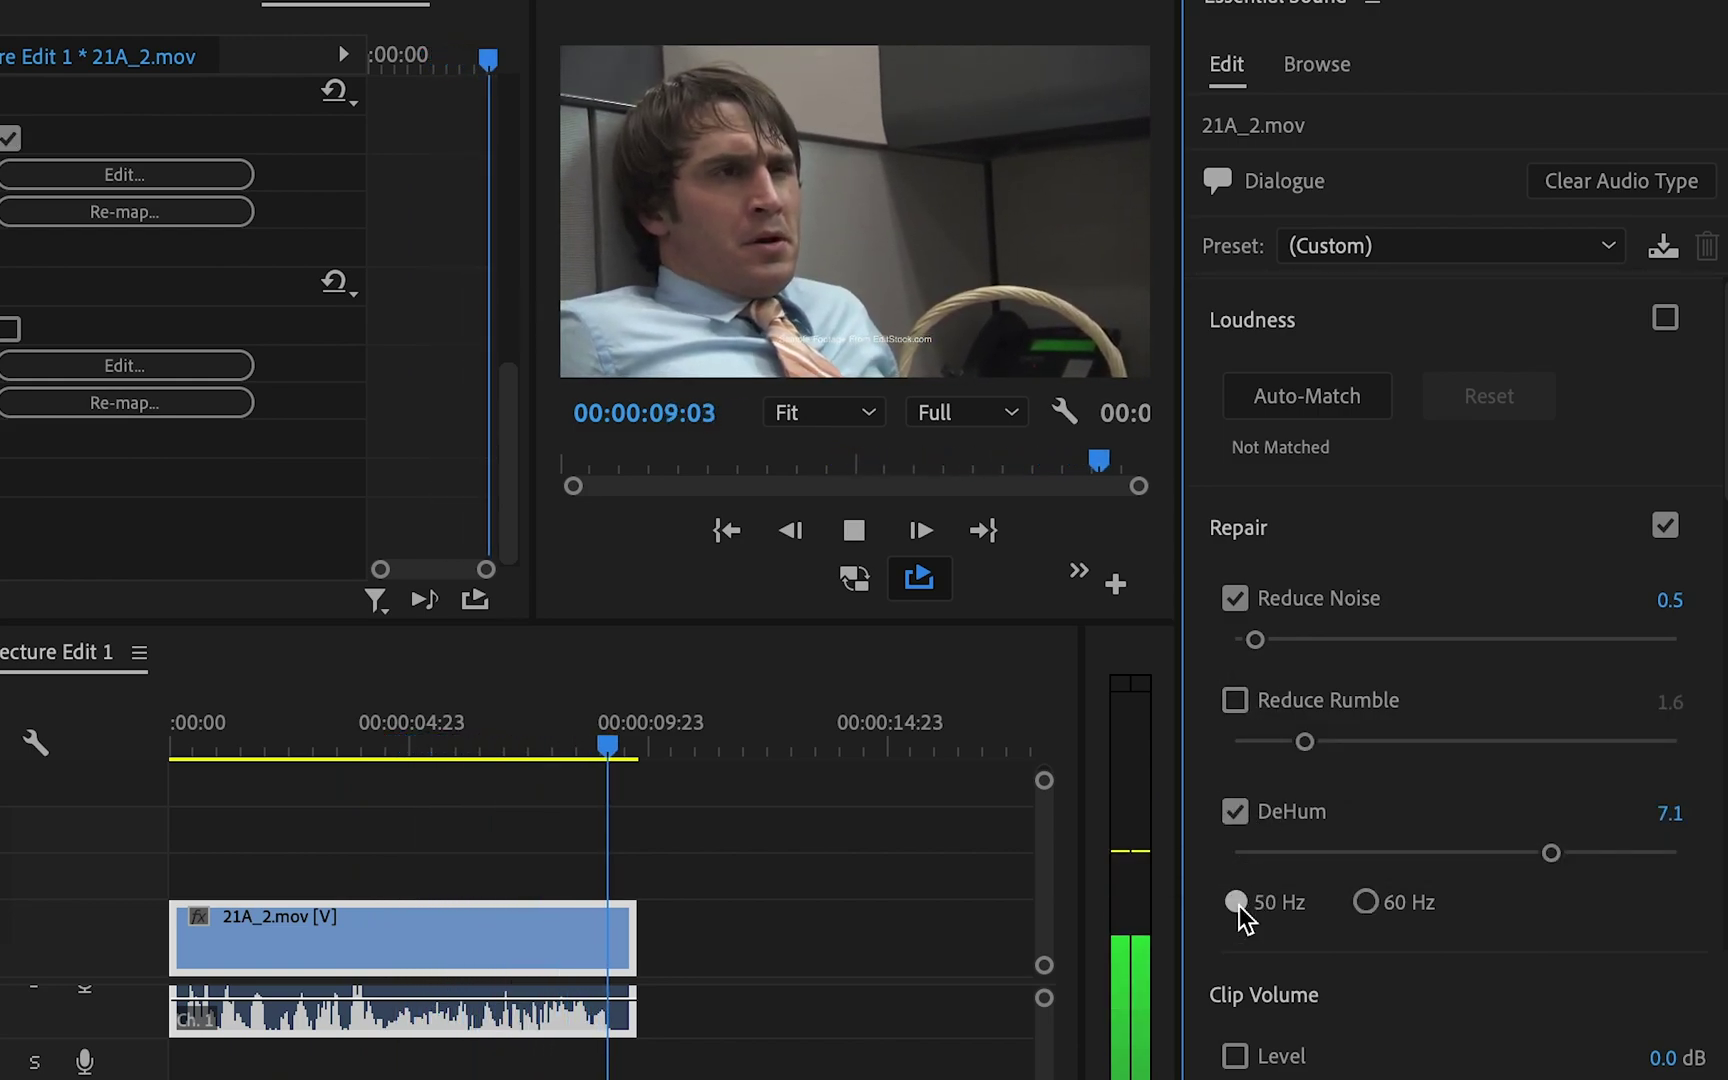
# Set the DeHum amount to 2.6, stop playback, and switch the hum frequency to 60 Hz.
pyautogui.moveTo(1553, 853); pyautogui.dragTo(1348, 858)
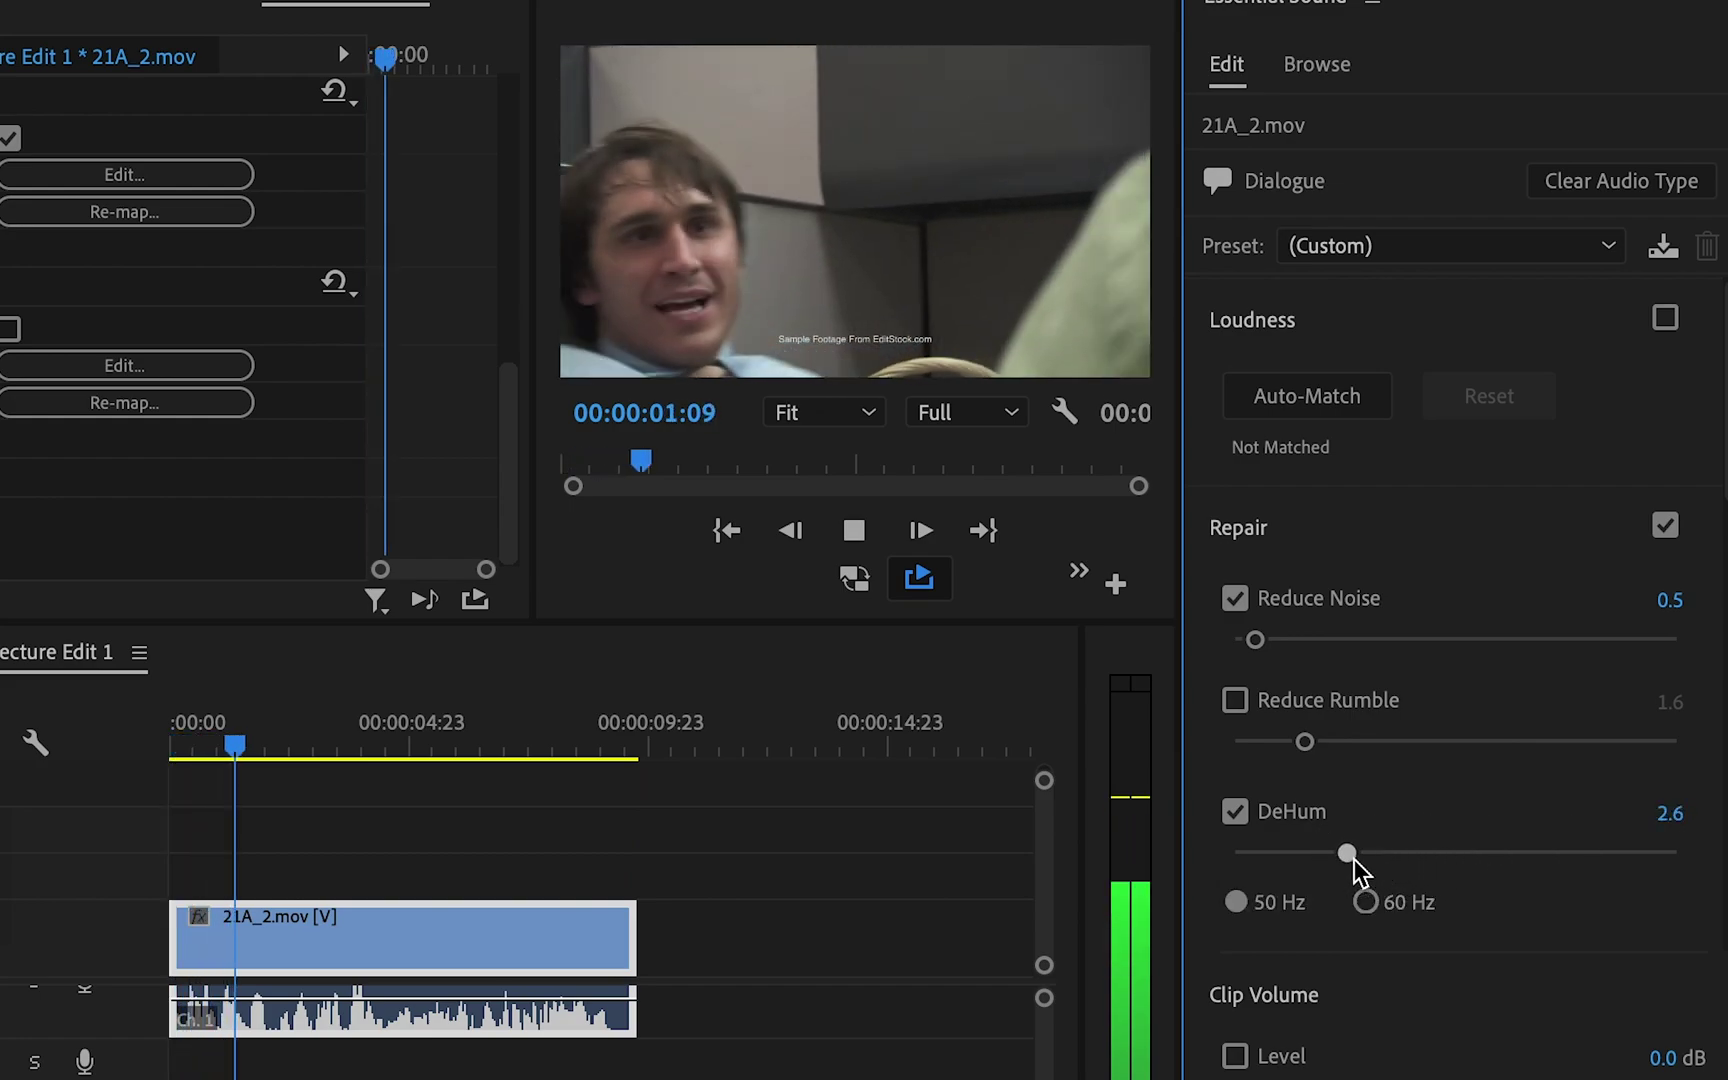
pyautogui.press('space')
pyautogui.click(1368, 903)
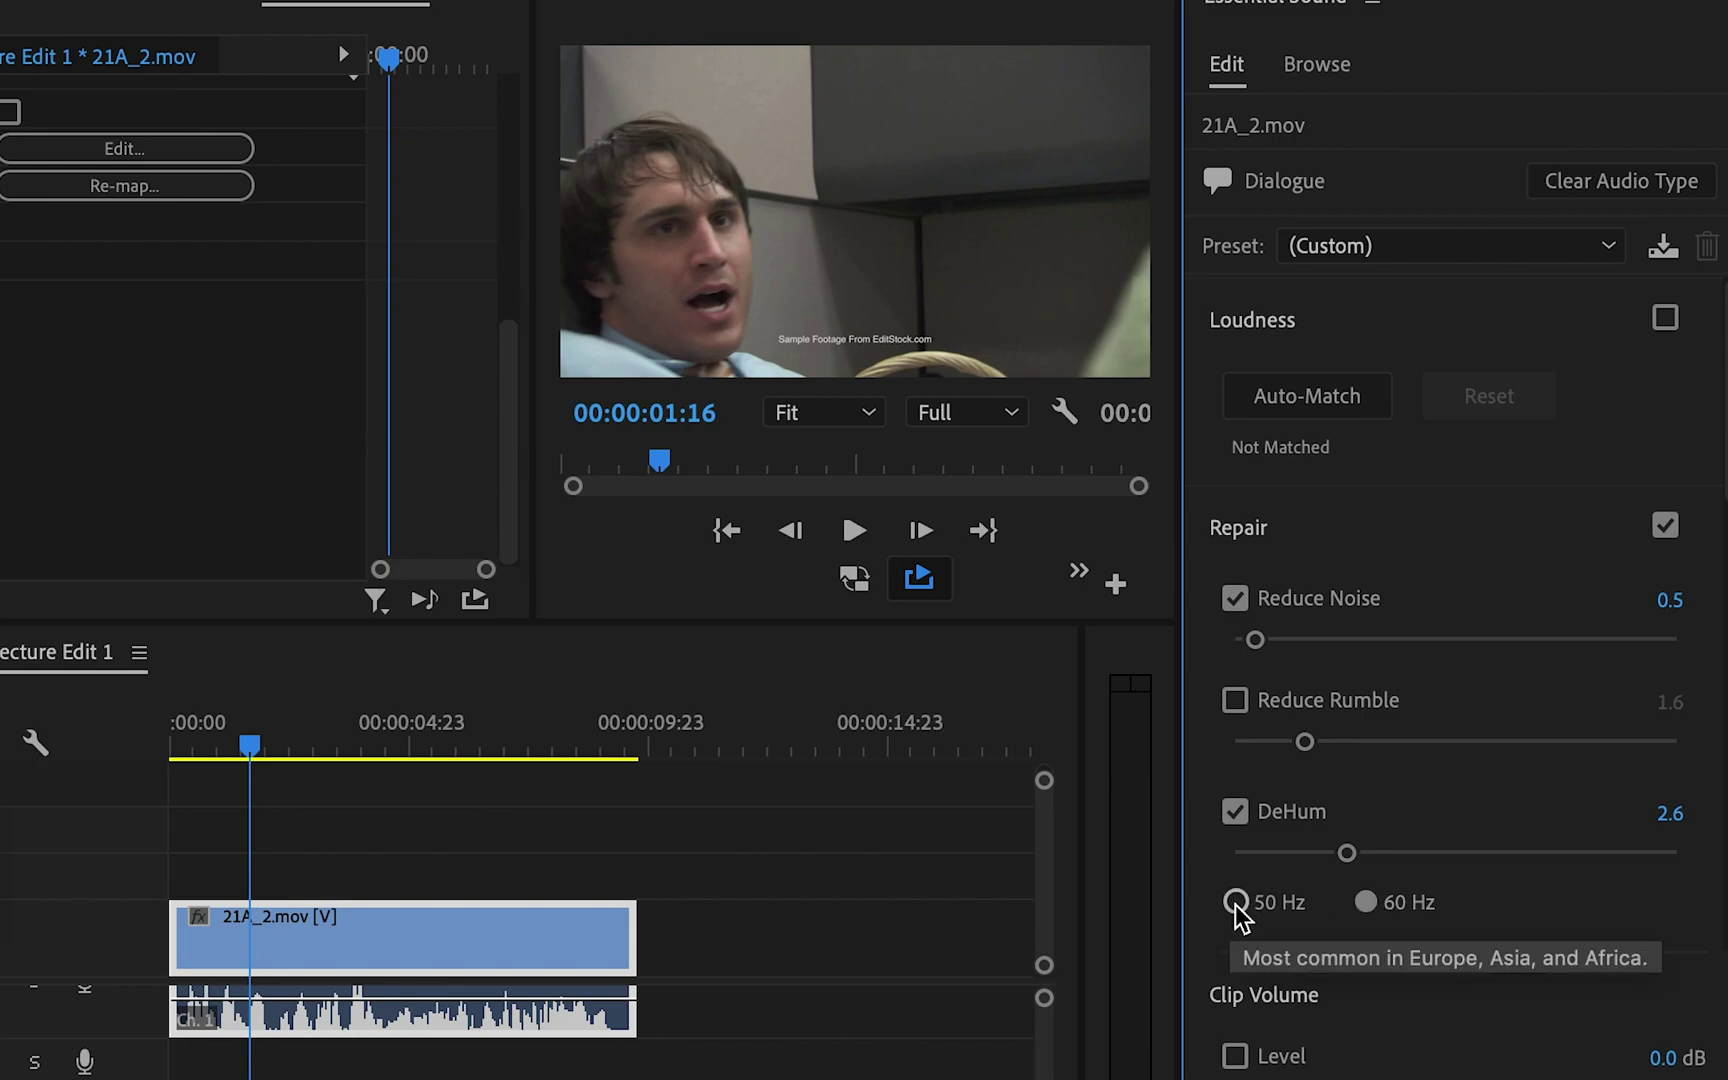
# Play the clip to compare the sound with DeHum off and on, and with the 50 Hz and 60 Hz options.
pyautogui.press('space')
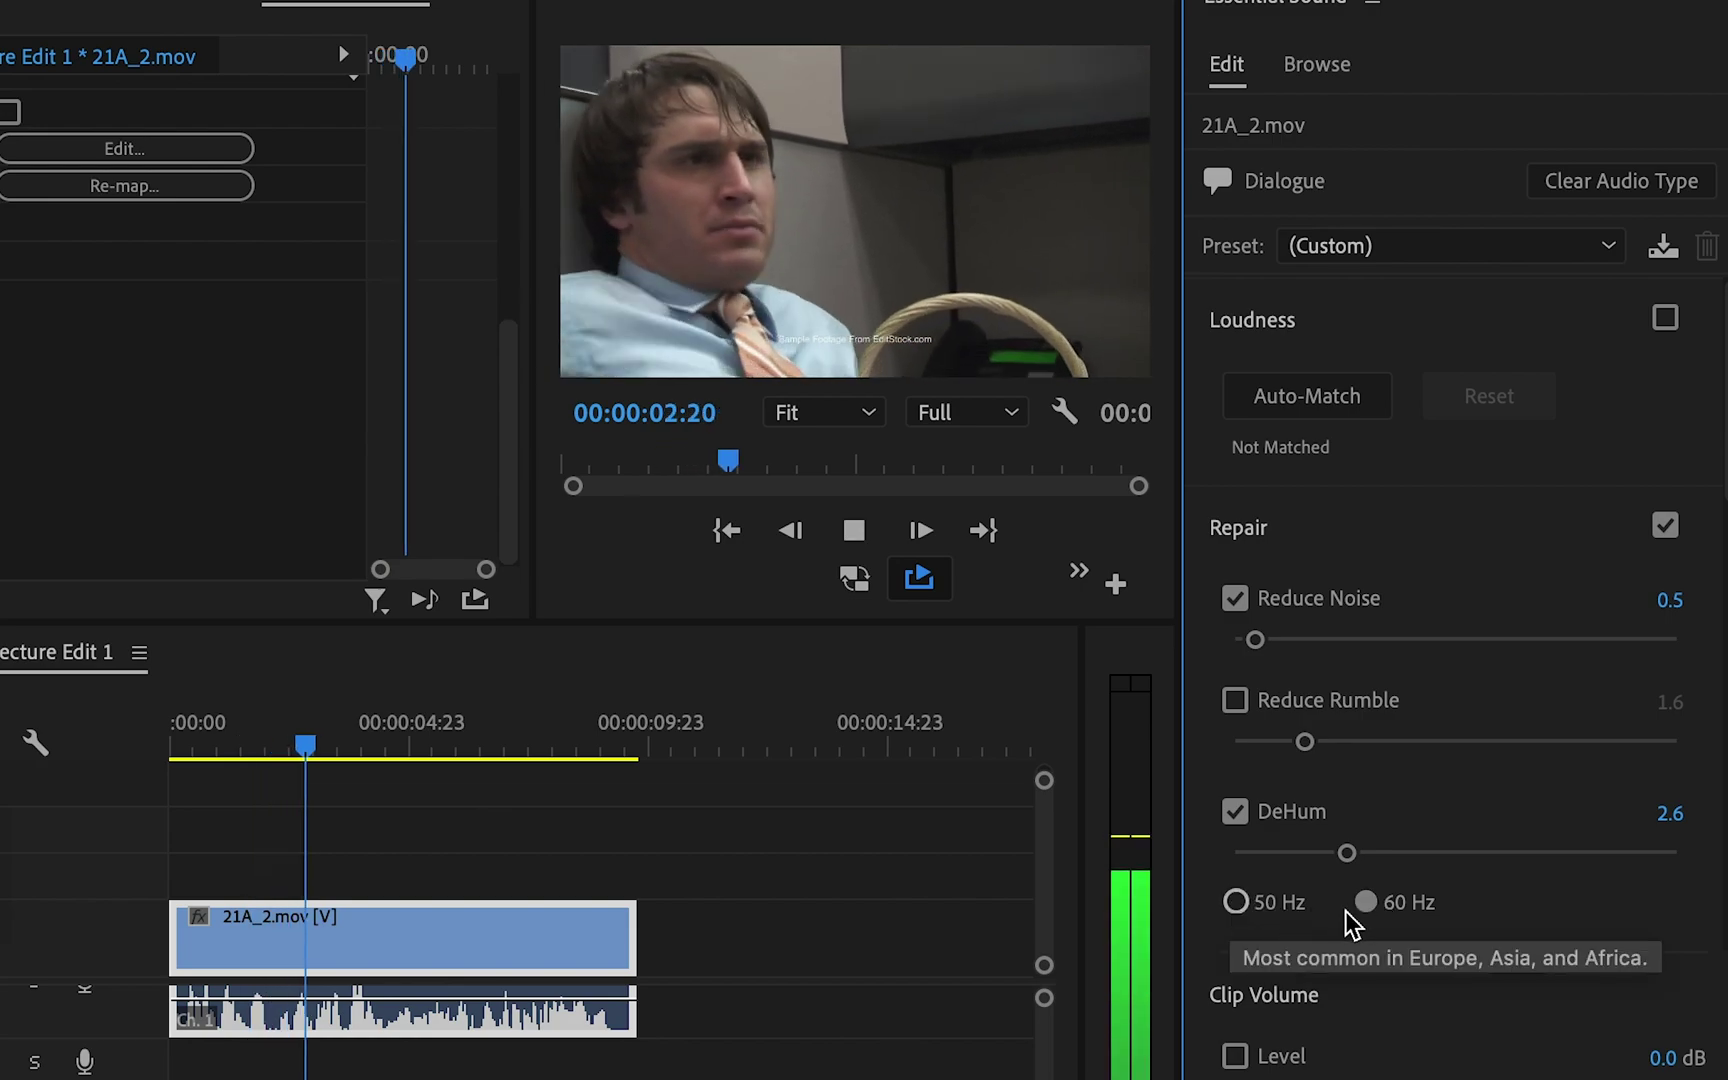
pyautogui.click(1235, 816)
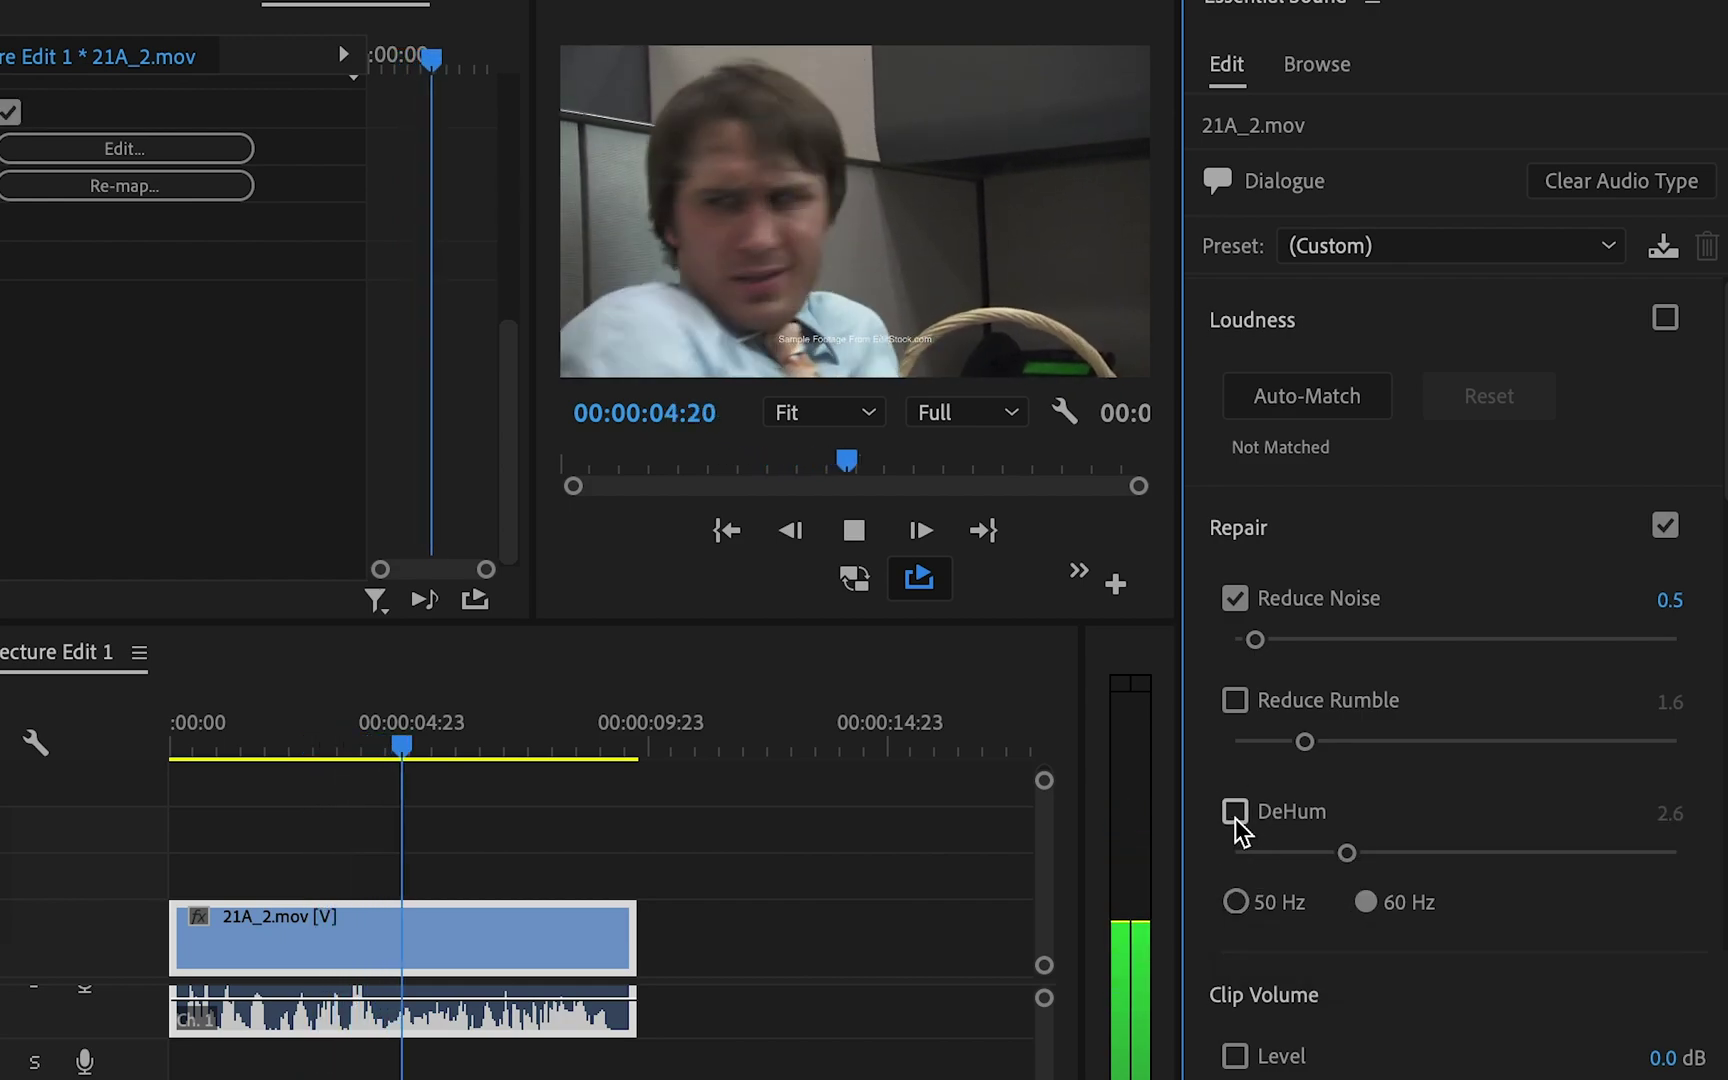
pyautogui.click(1235, 902)
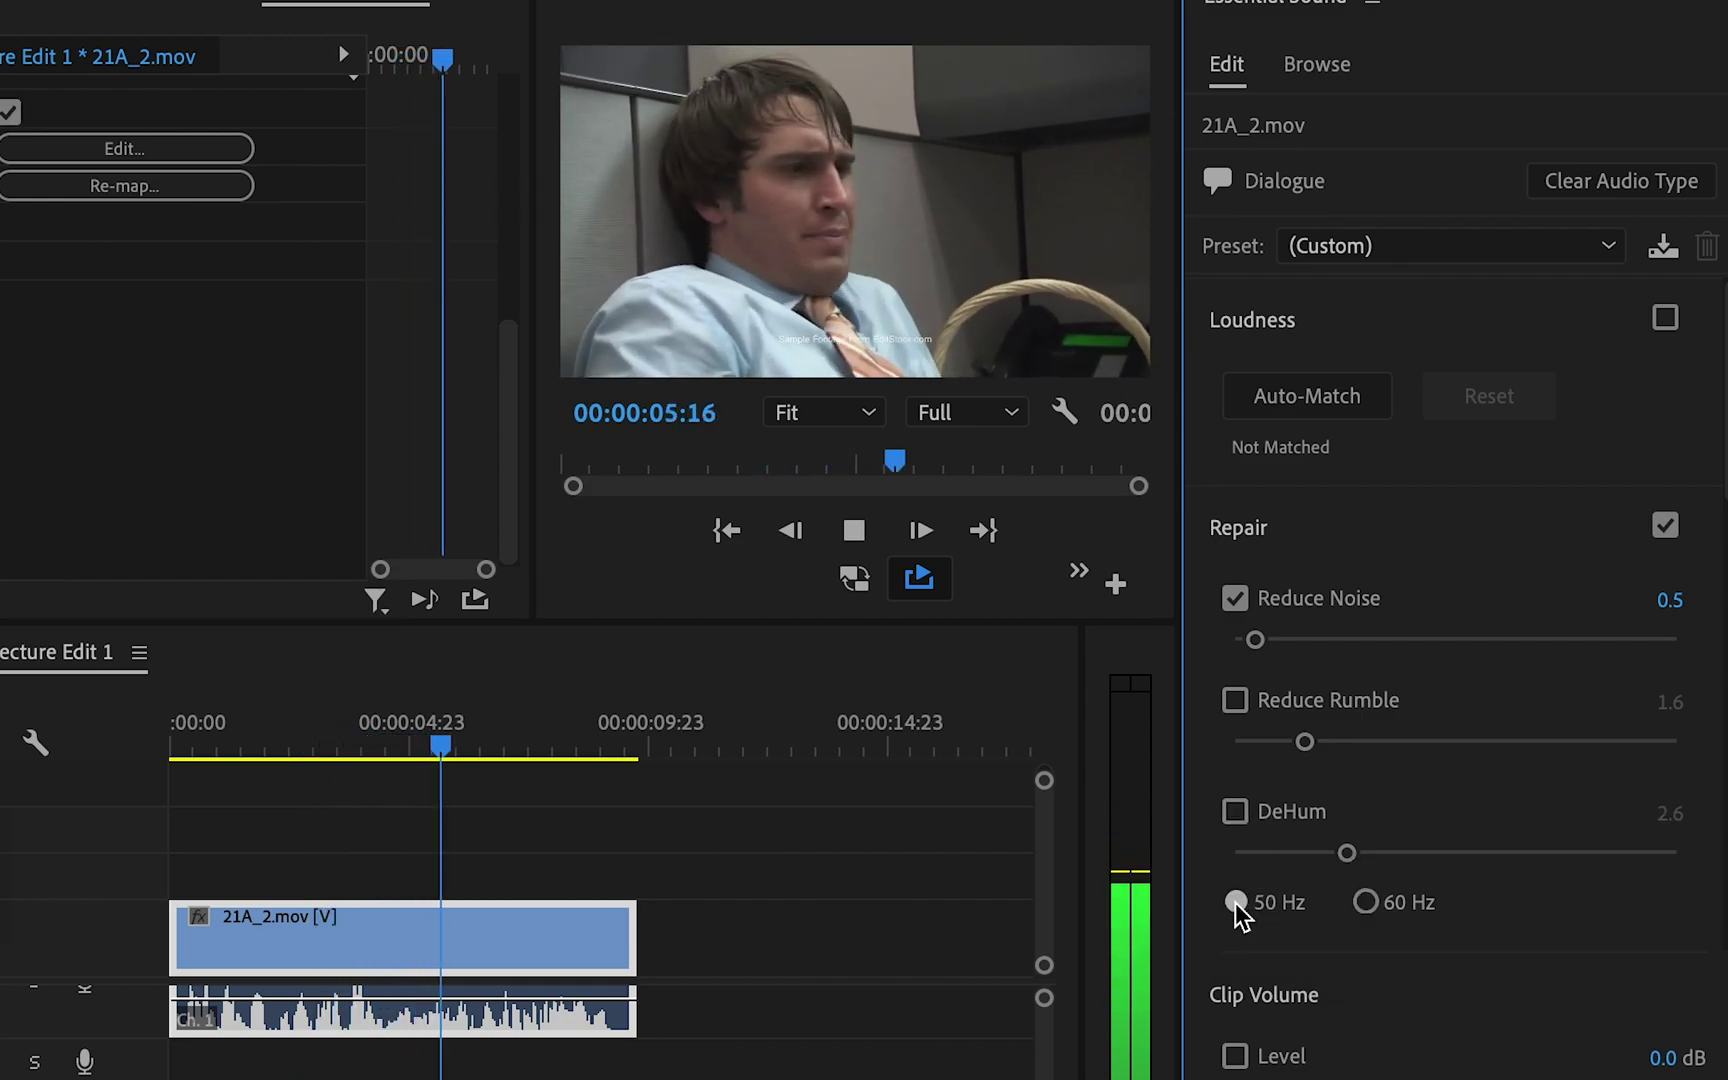
pyautogui.click(1235, 818)
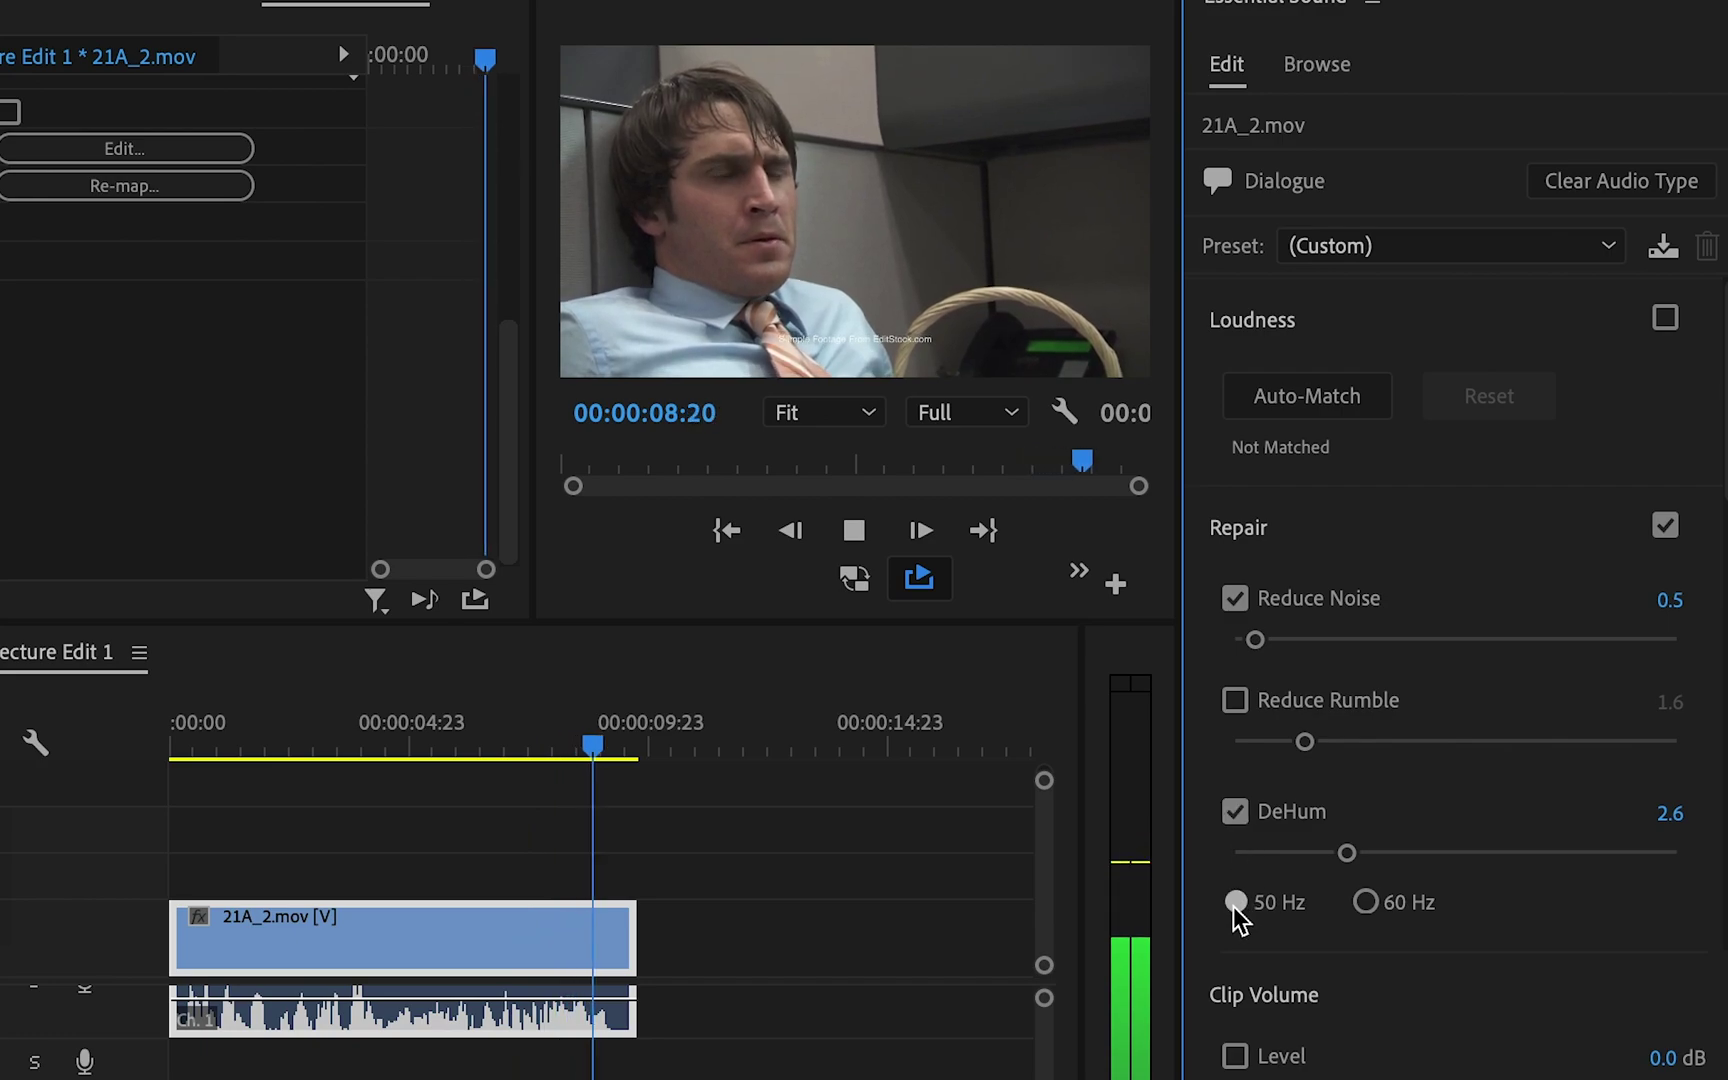
pyautogui.click(1368, 902)
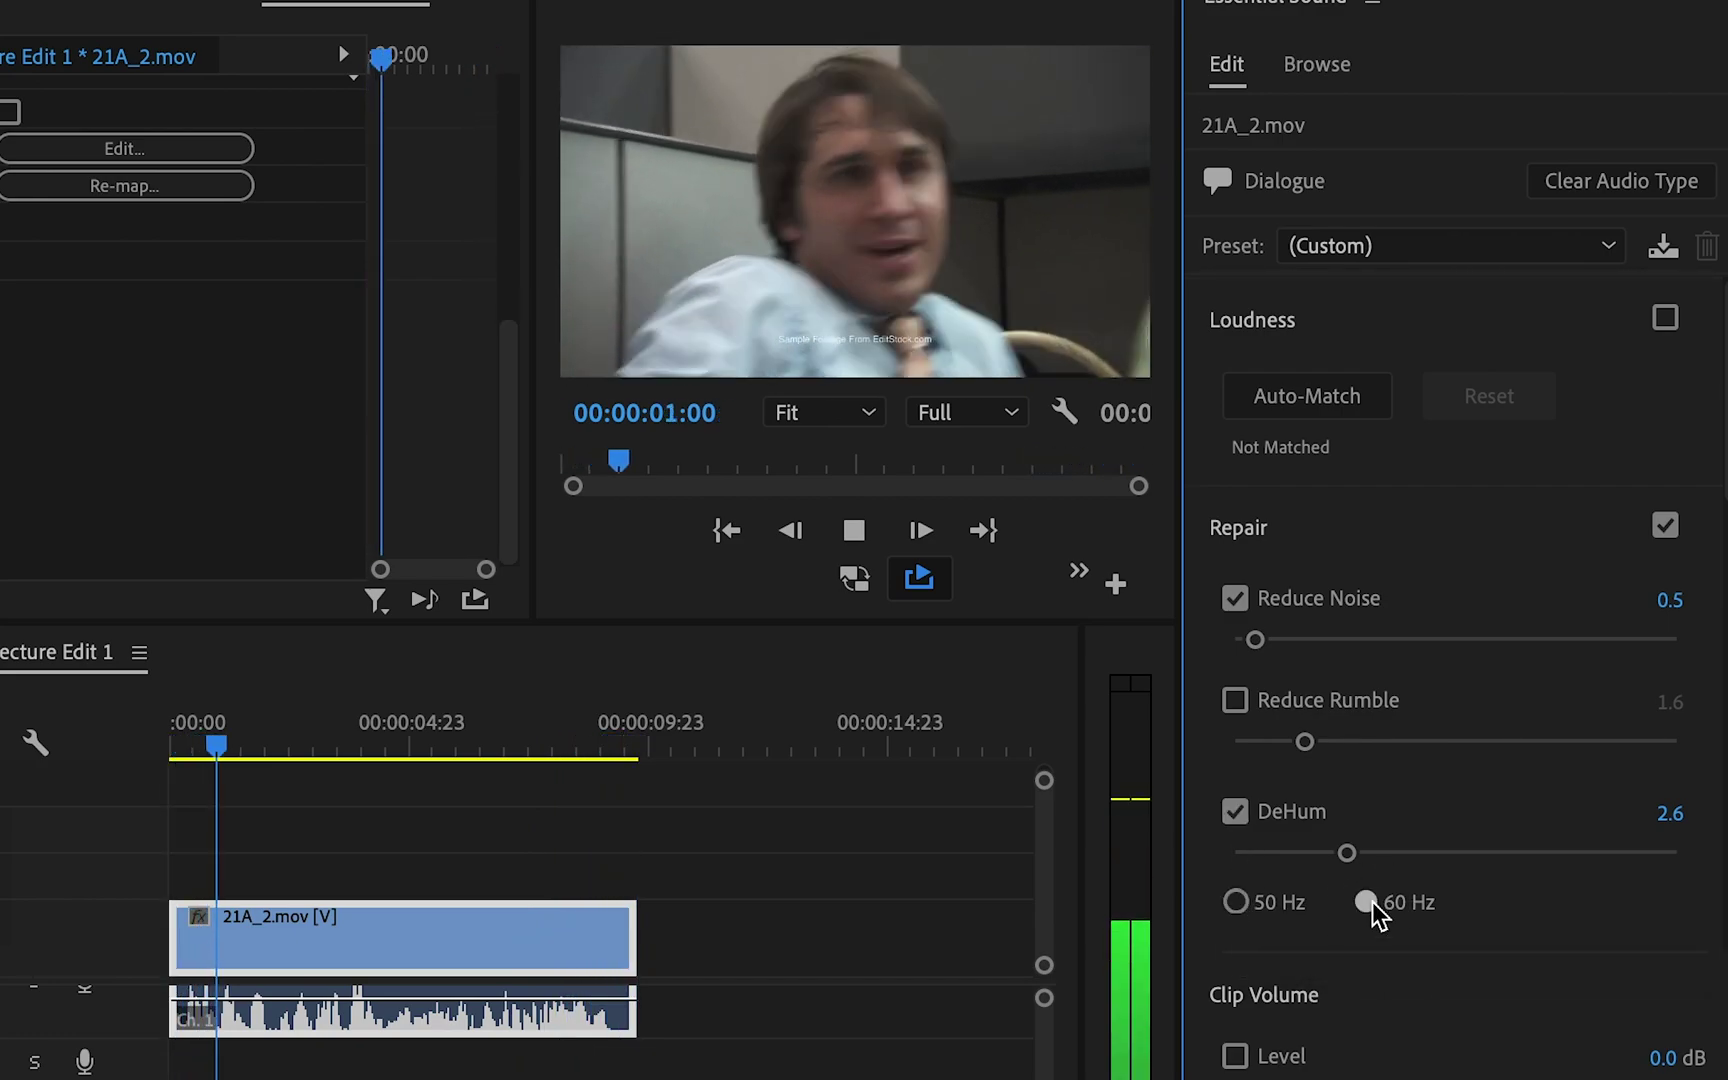
pyautogui.press('space')
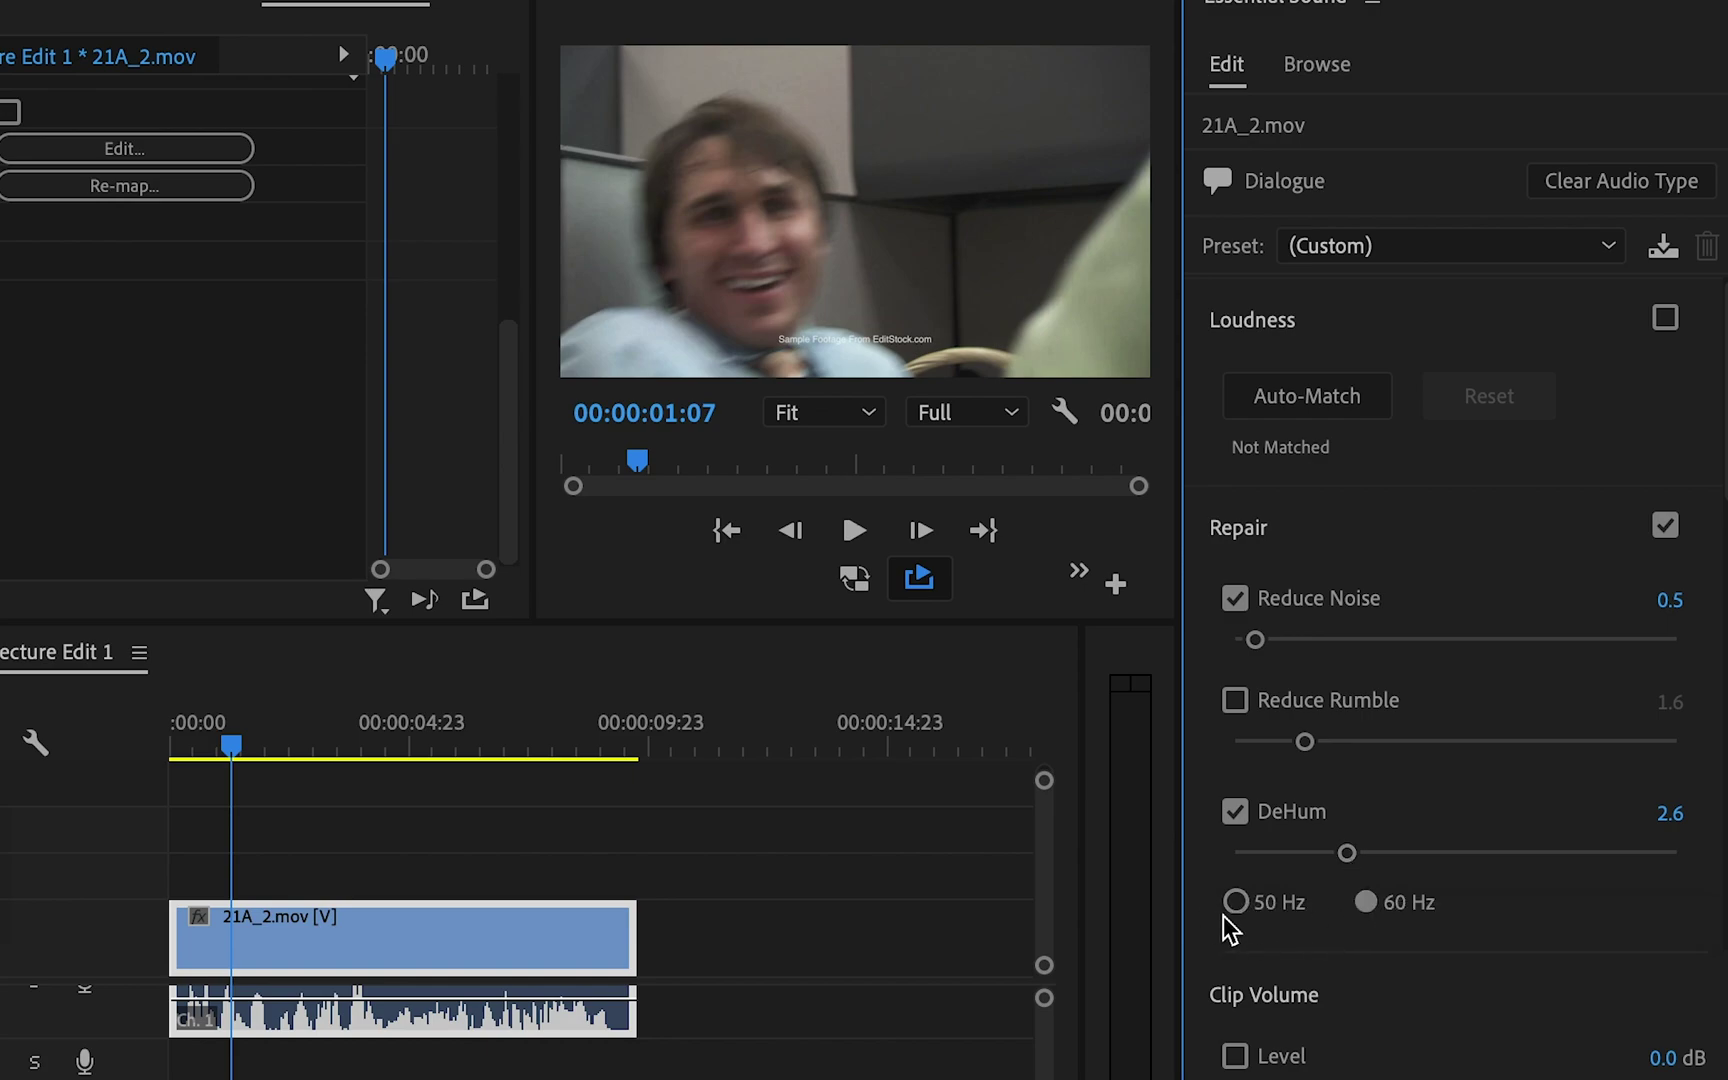
# Disable the DeHum and Reduce Noise repairs on the dialogue clip.
pyautogui.click(1237, 812)
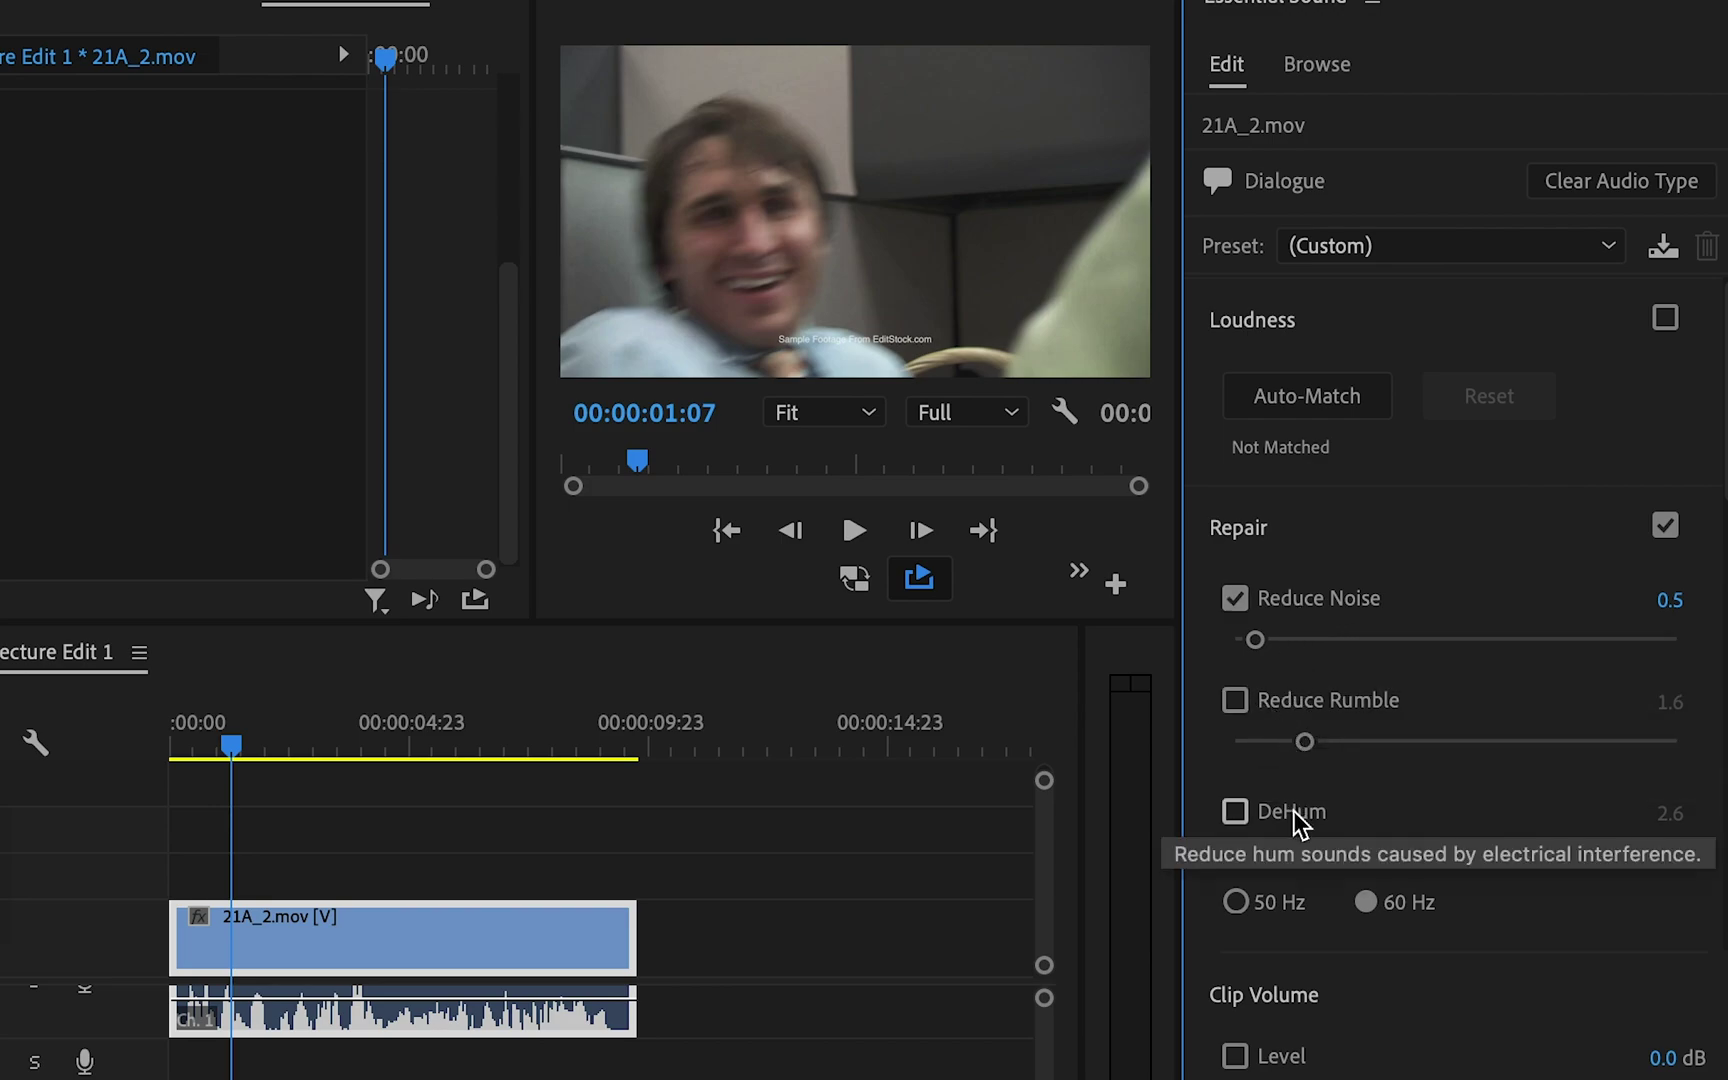
pyautogui.scroll(-3, 1296, 822)
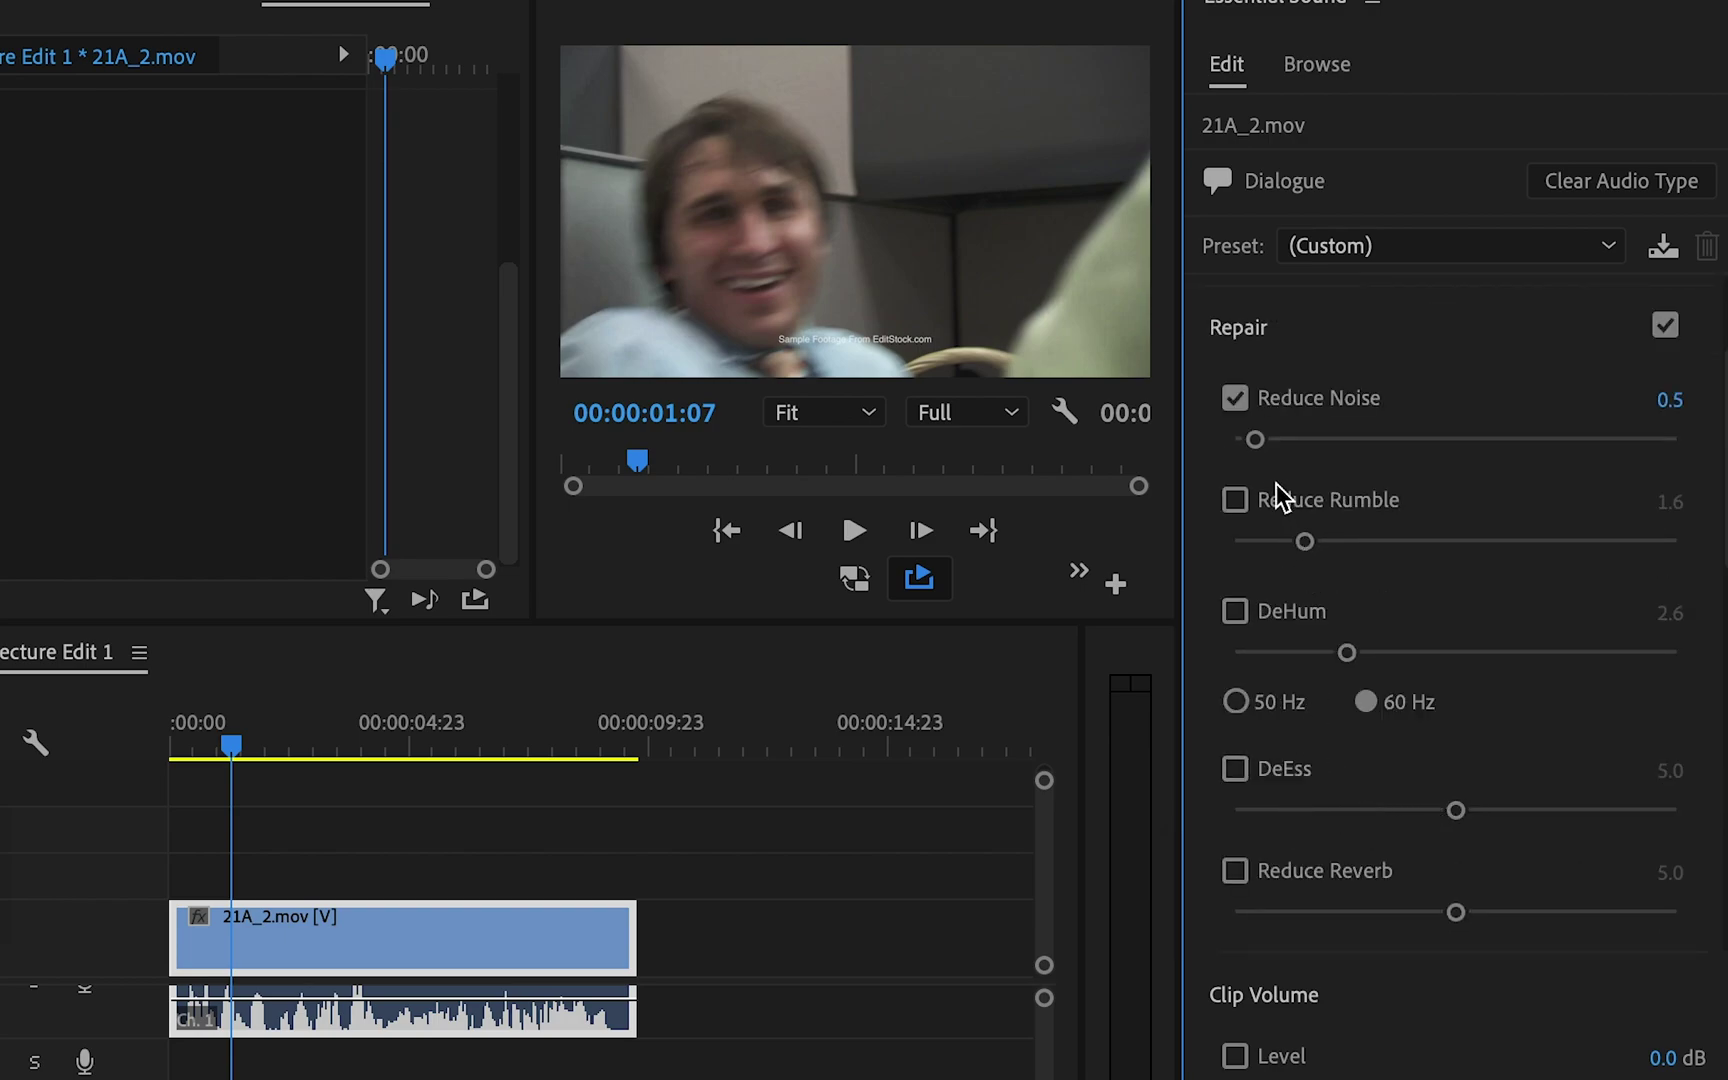
pyautogui.click(1237, 400)
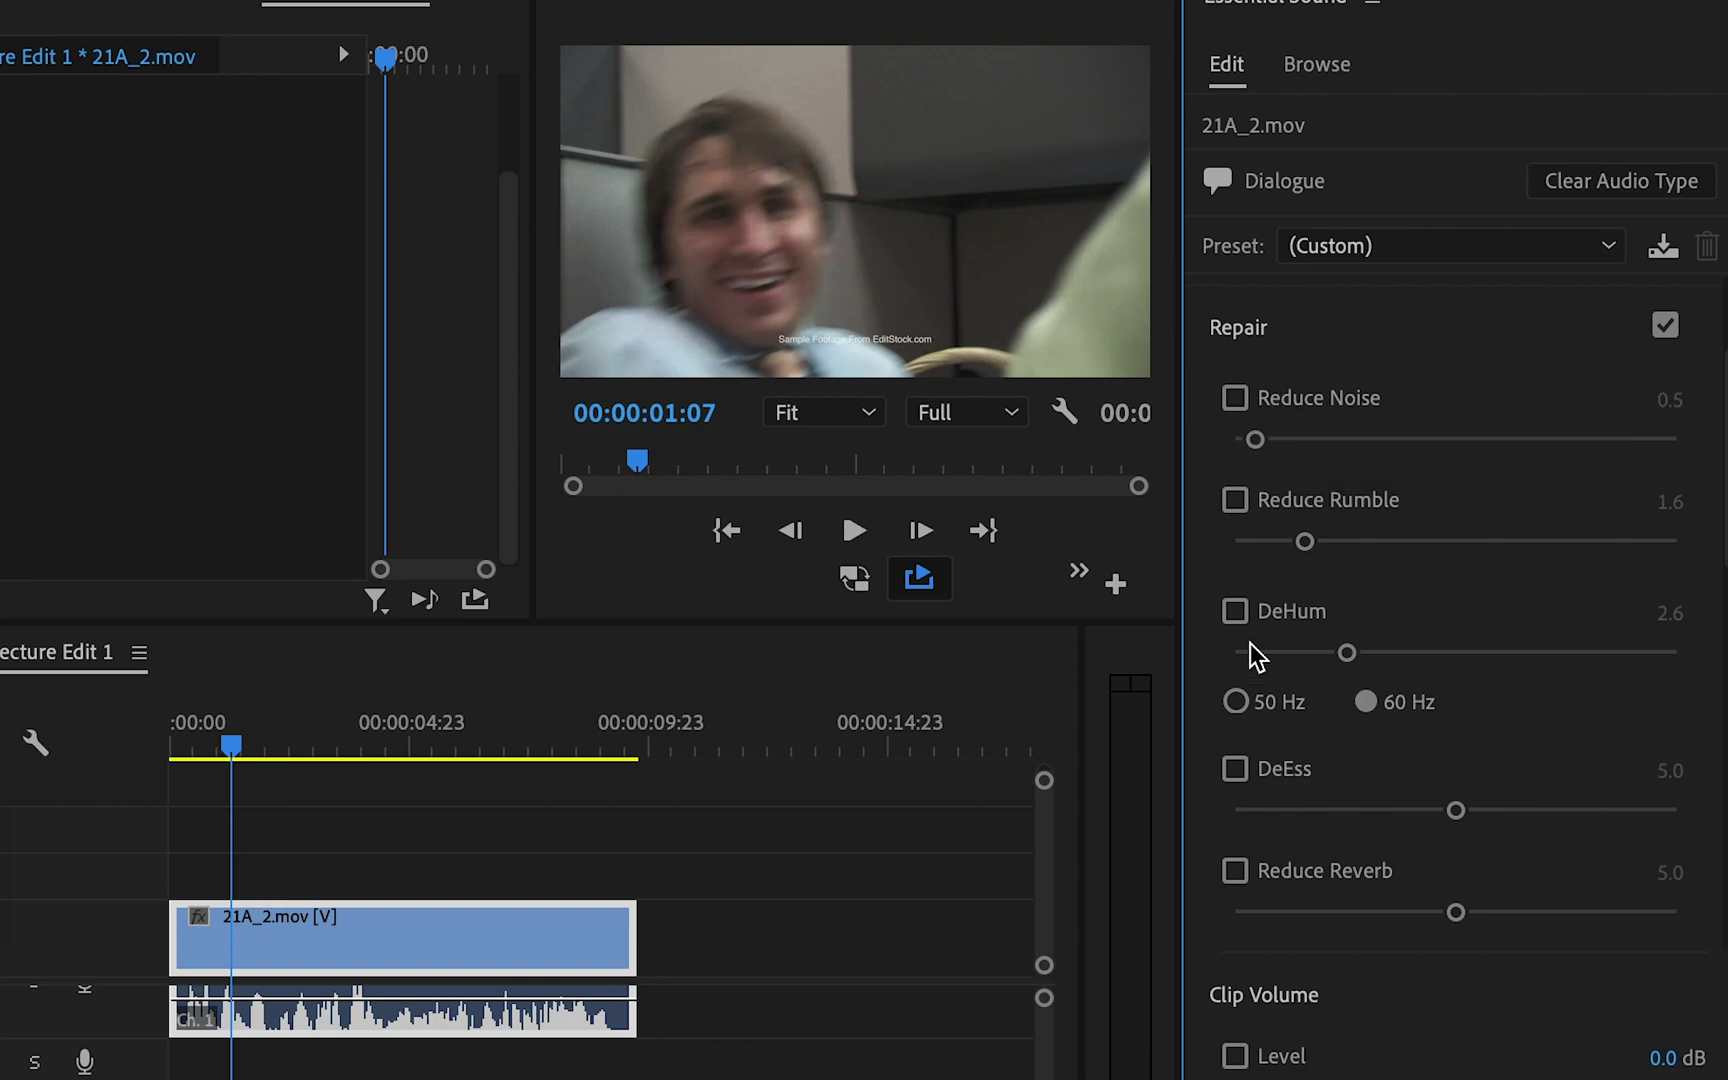
# Enable the DeEss repair and play a short stretch of the clip to hear it.
pyautogui.click(1284, 779)
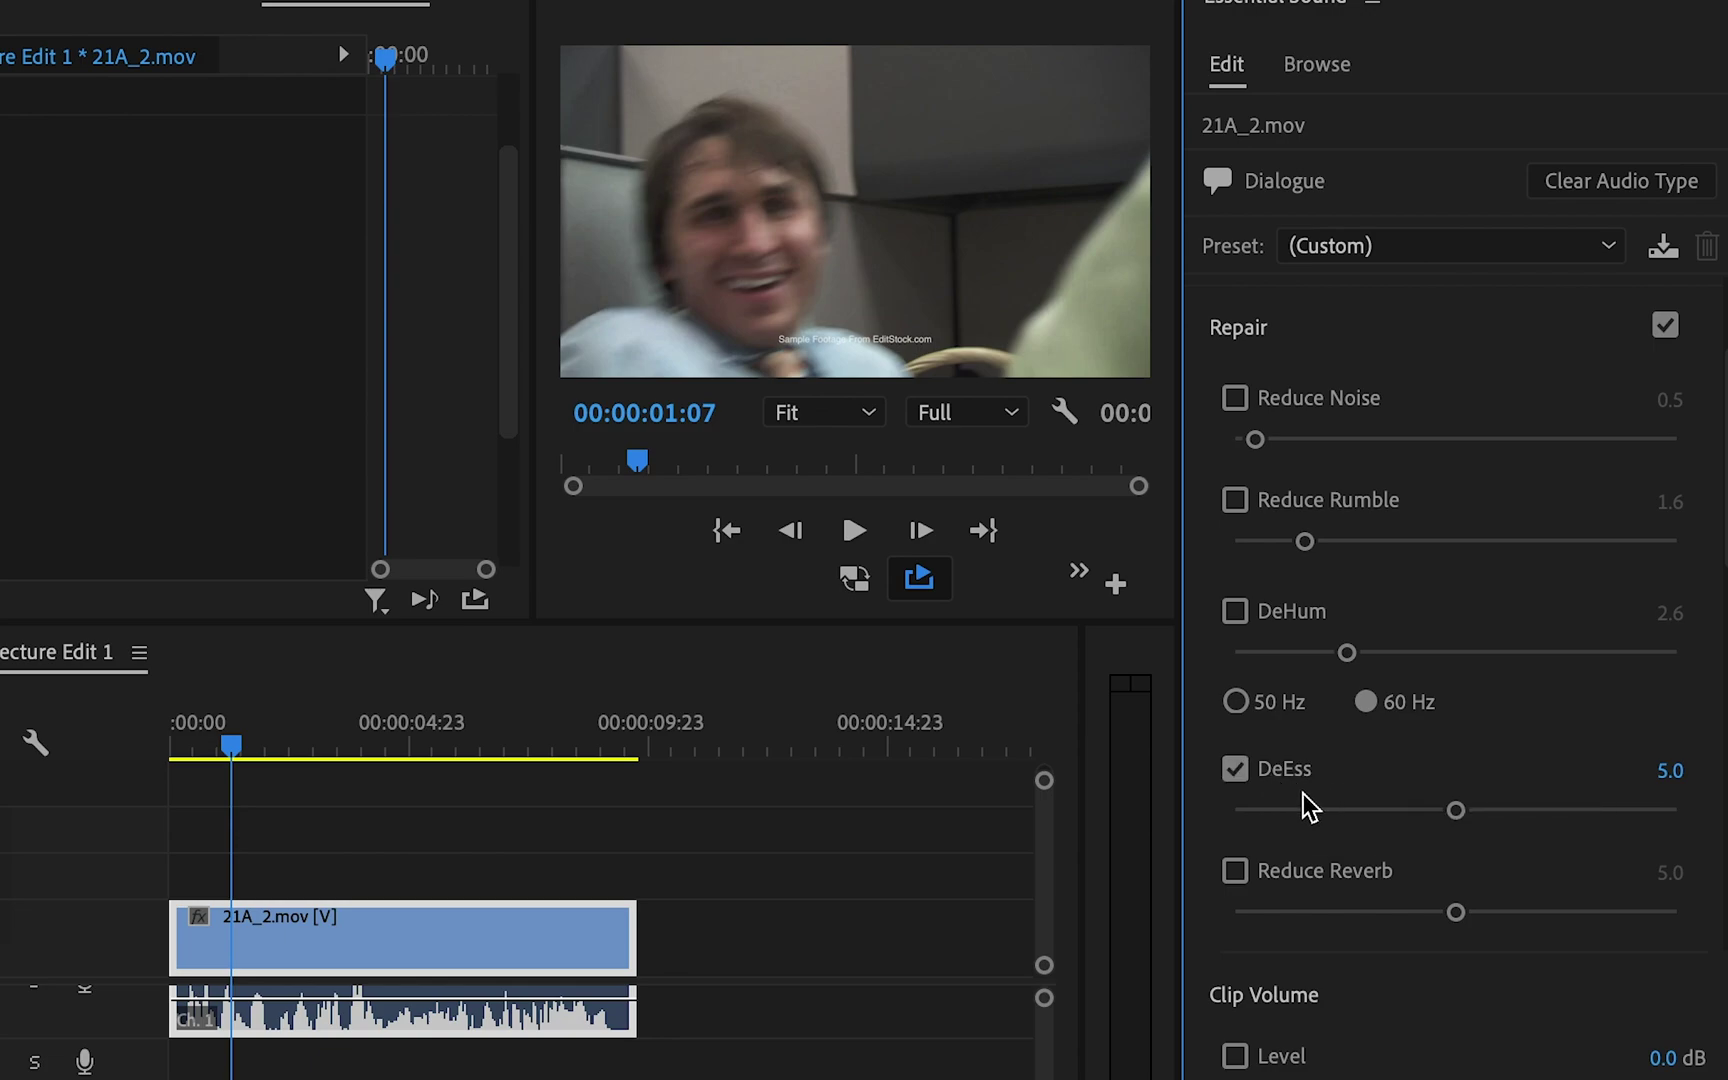
pyautogui.press('space')
pyautogui.press('space')
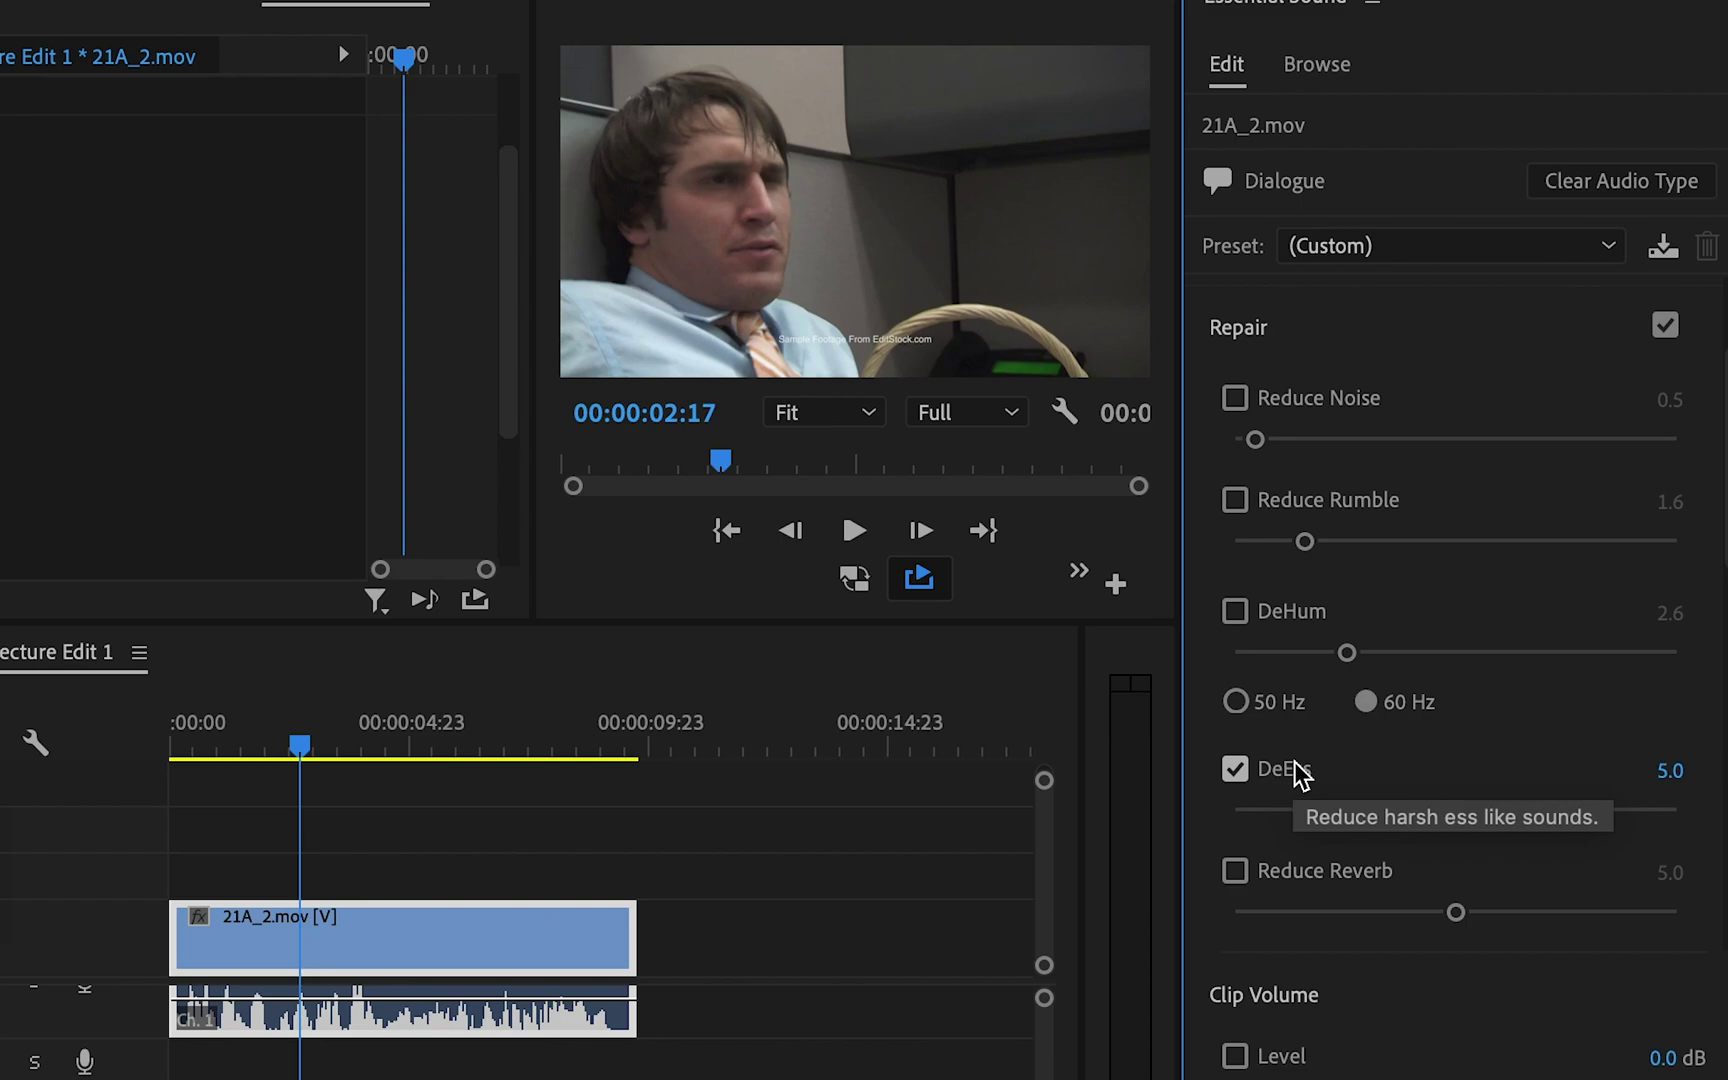
pyautogui.click(1298, 770)
pyautogui.click(1298, 770)
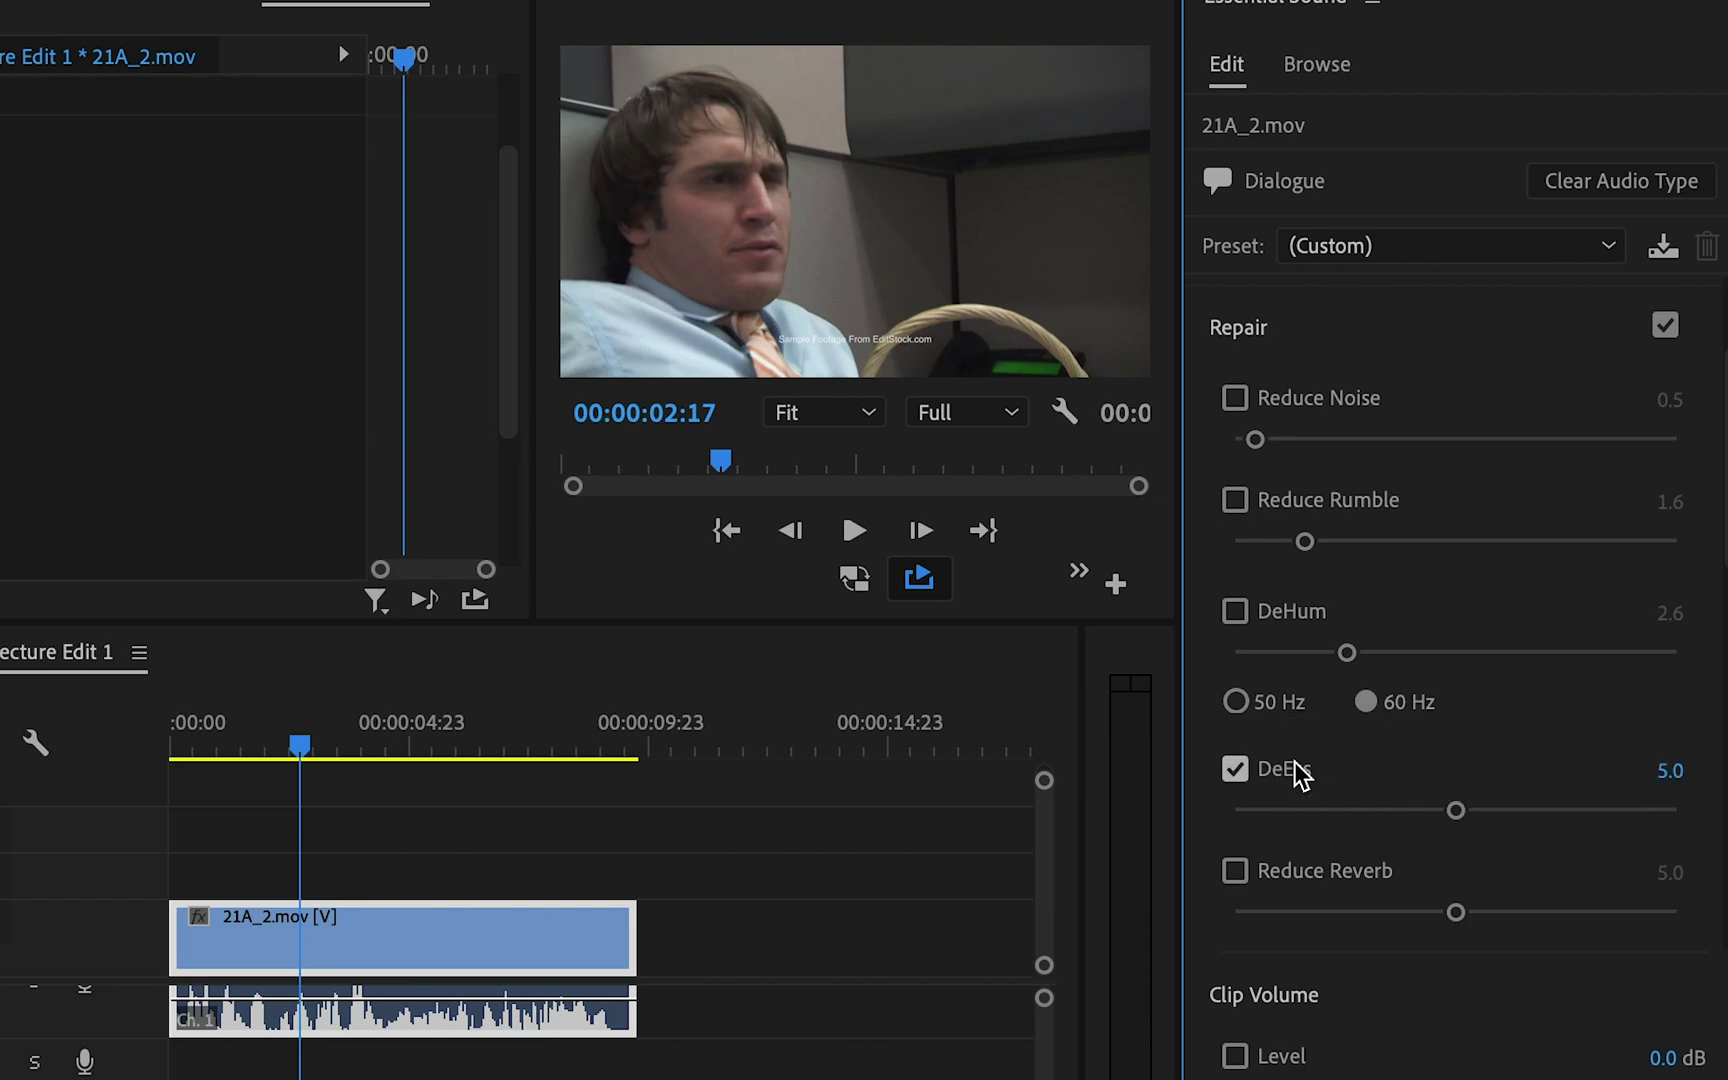
# Open the DeEsser effect's custom setup and set the DeEss amount to 6.5 while the clip plays.
pyautogui.click(73, 265)
pyautogui.scroll(-5, 73, 265)
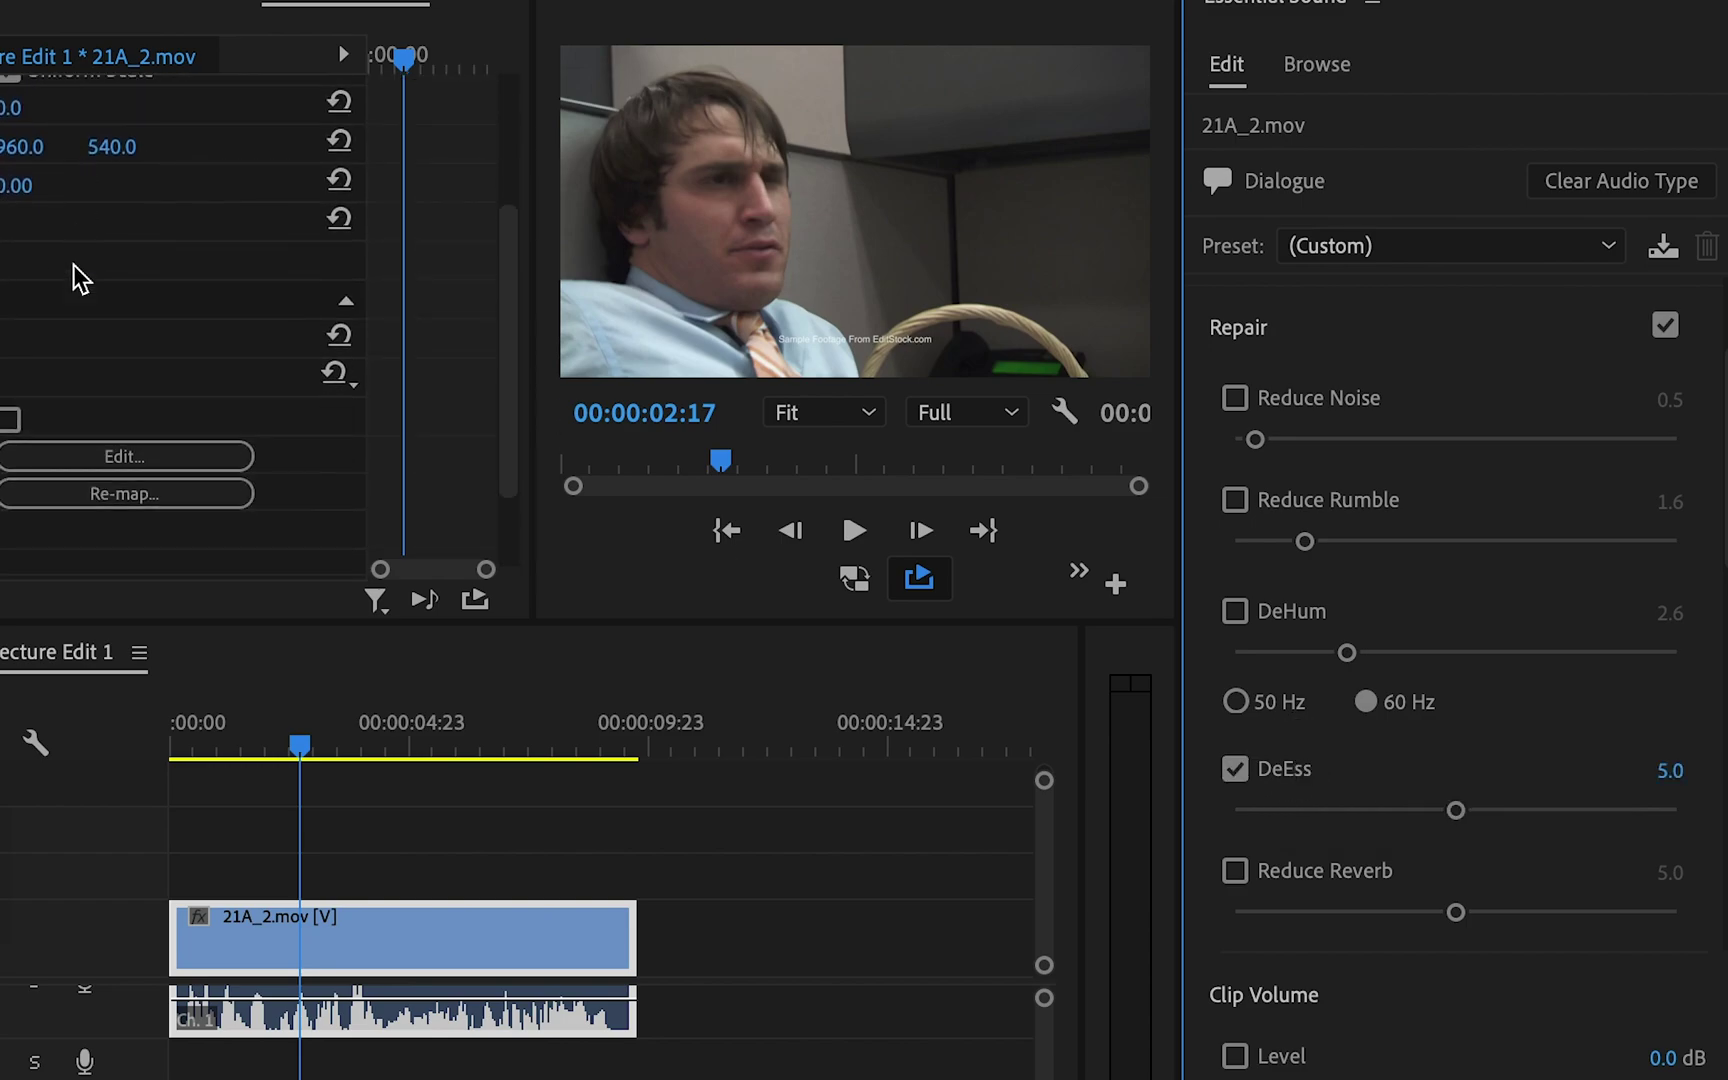
pyautogui.click(99, 379)
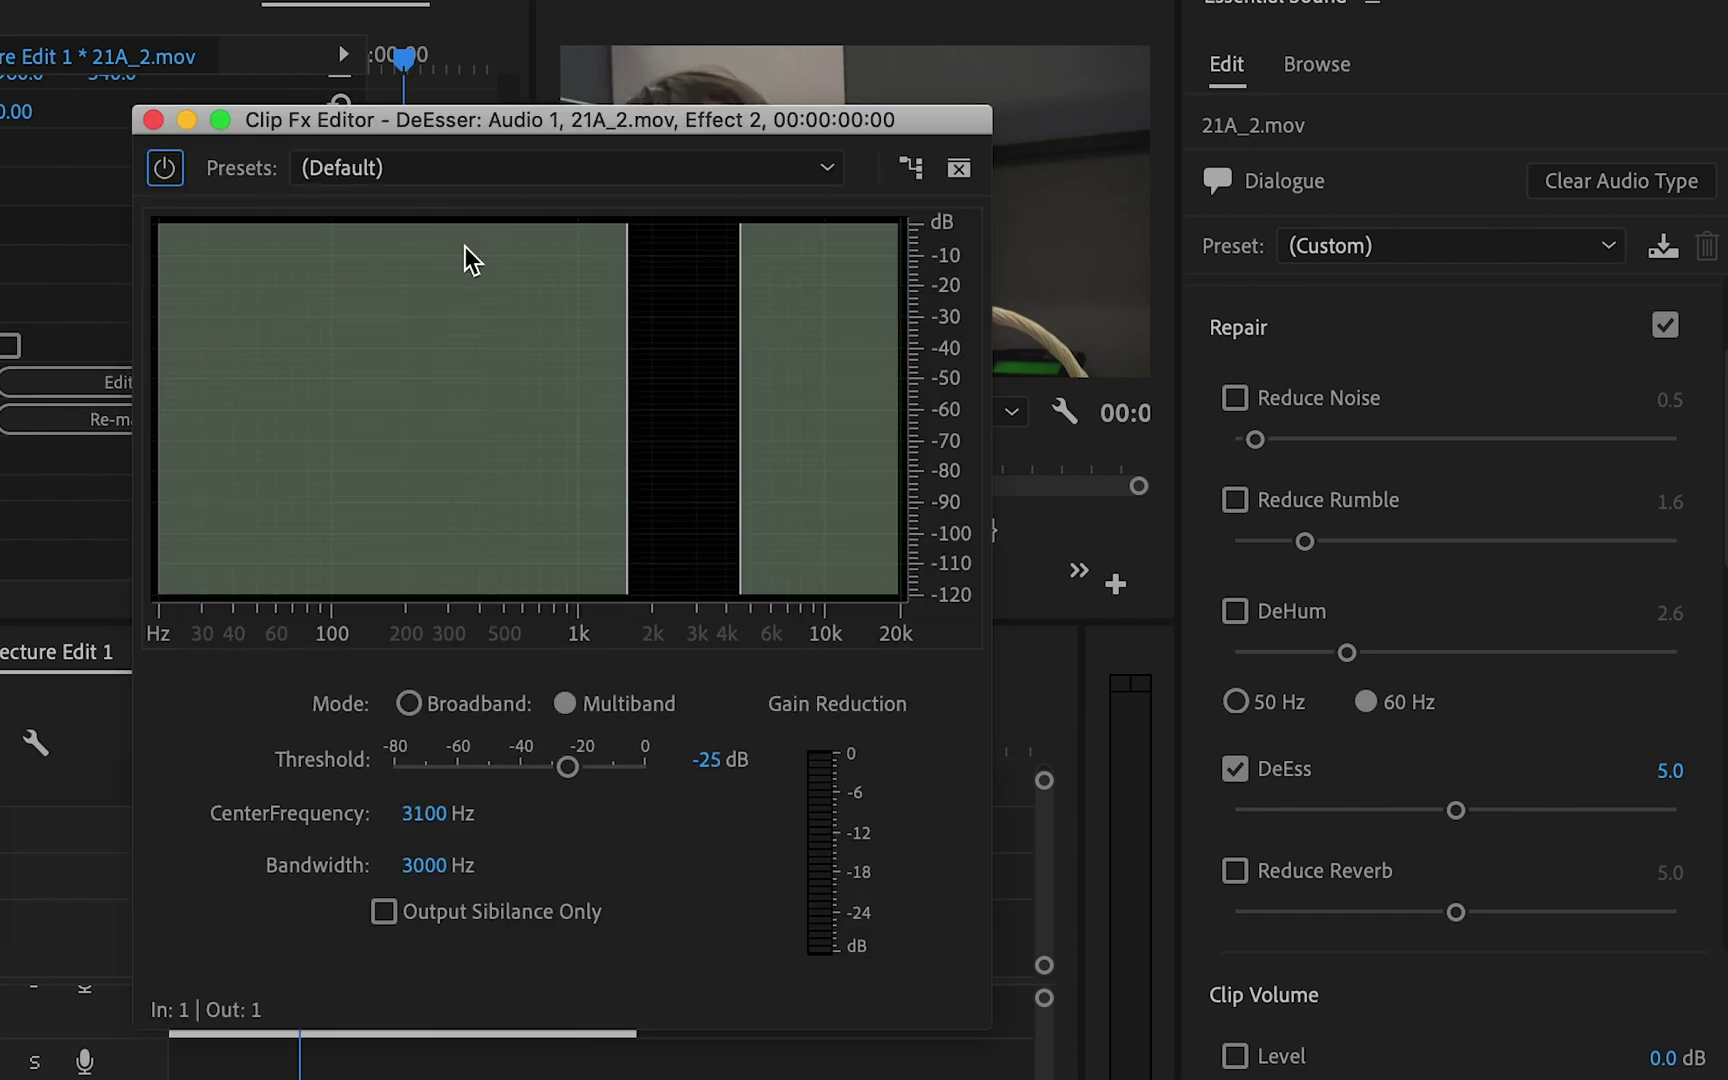
pyautogui.press('space')
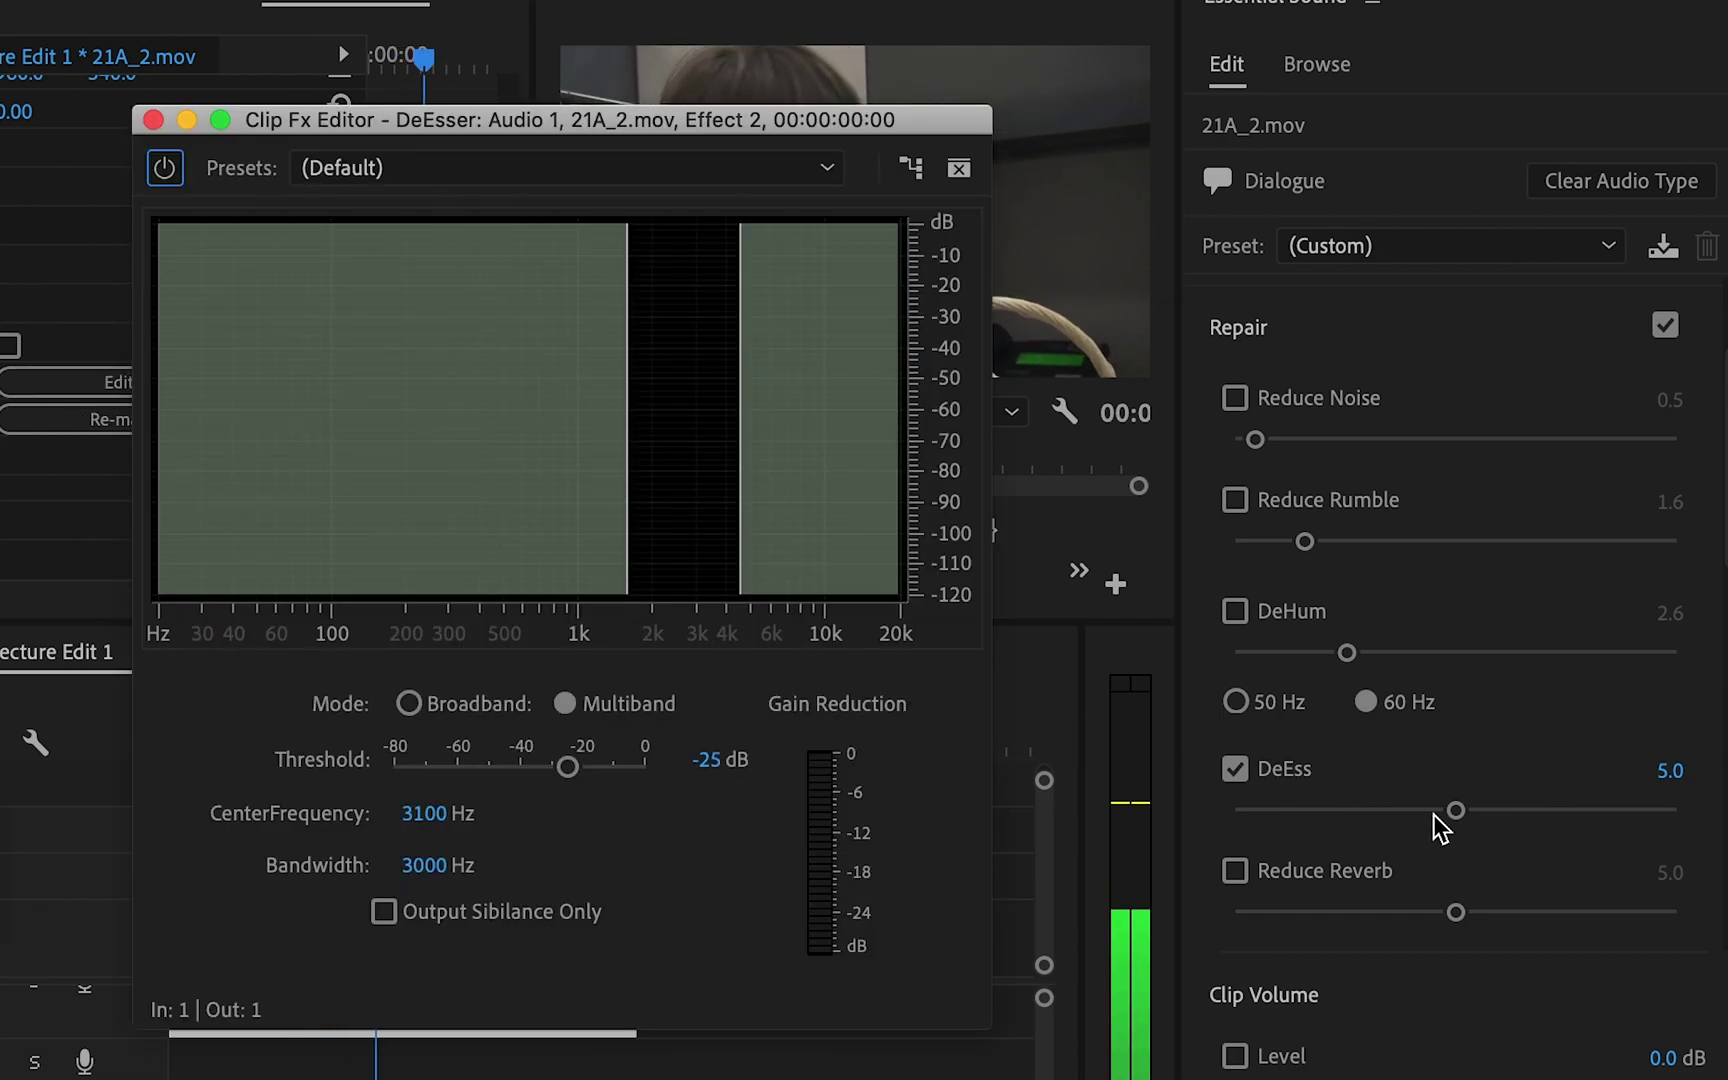
pyautogui.moveTo(1457, 811); pyautogui.dragTo(1523, 810)
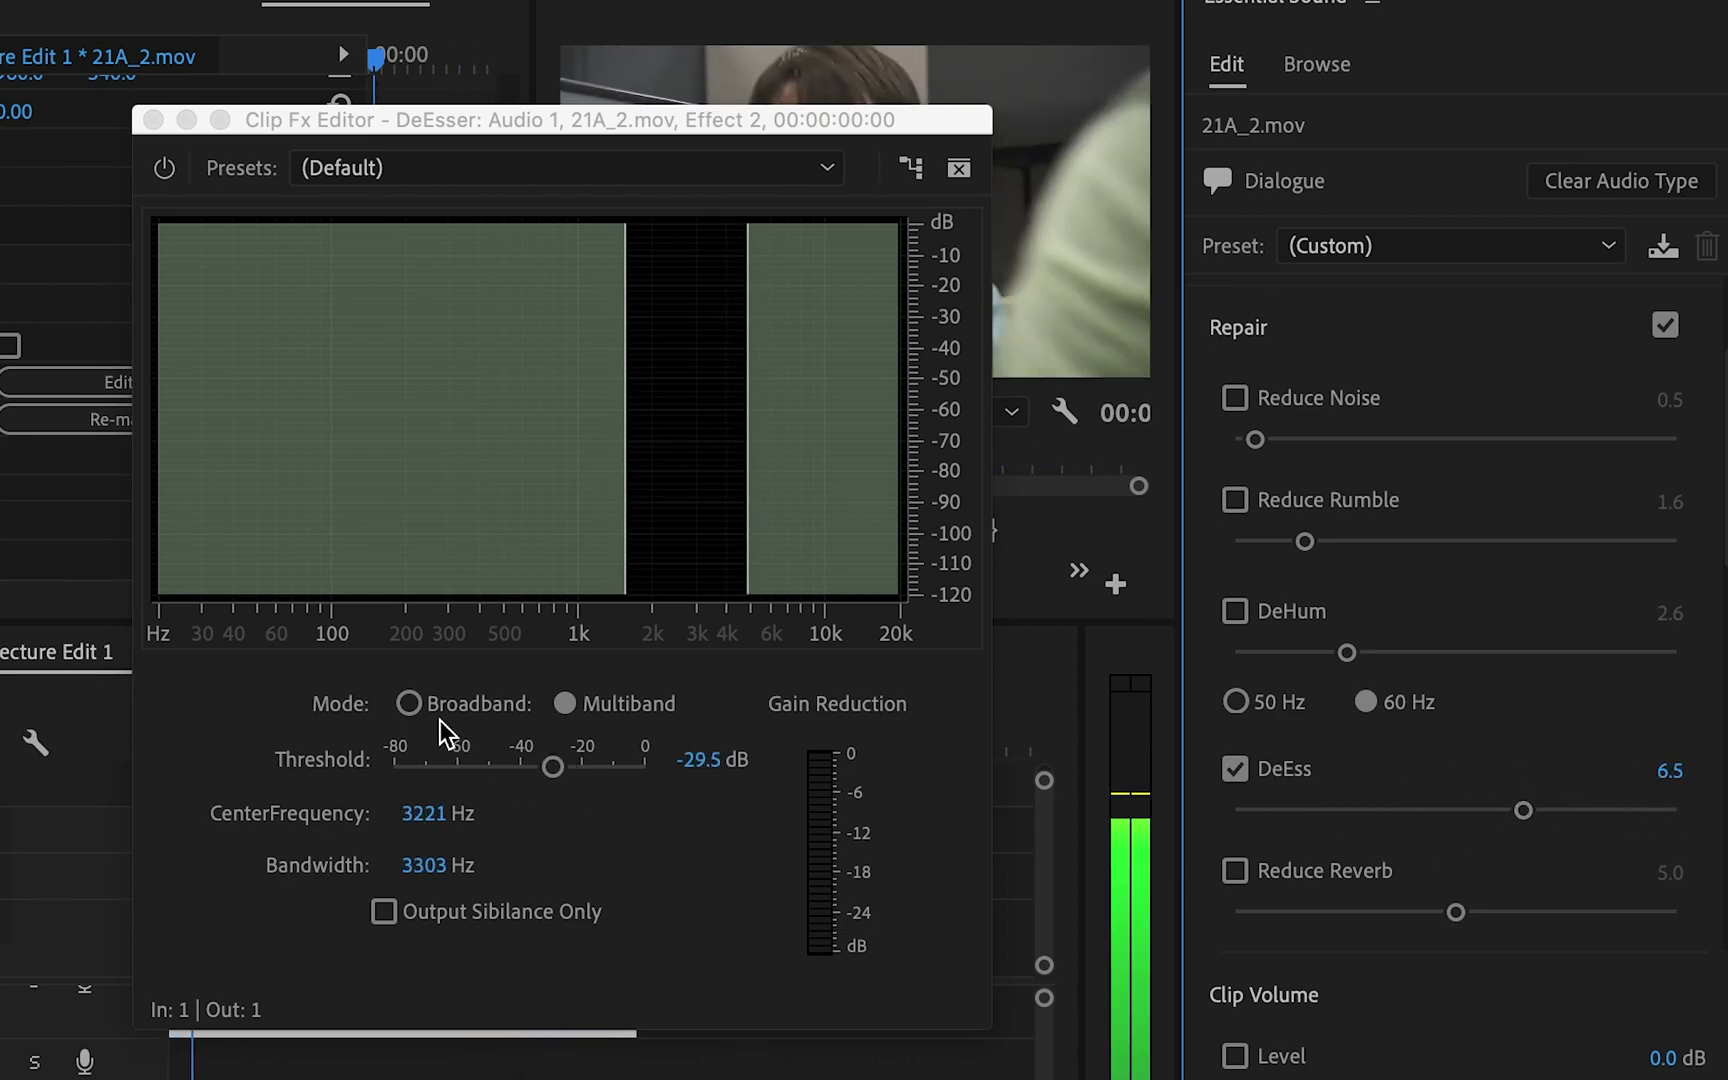
# Switch the DeEsser to Broadband mode, try a -41 dB threshold during playback, and set the threshold to -29.2 dB.
pyautogui.click(409, 704)
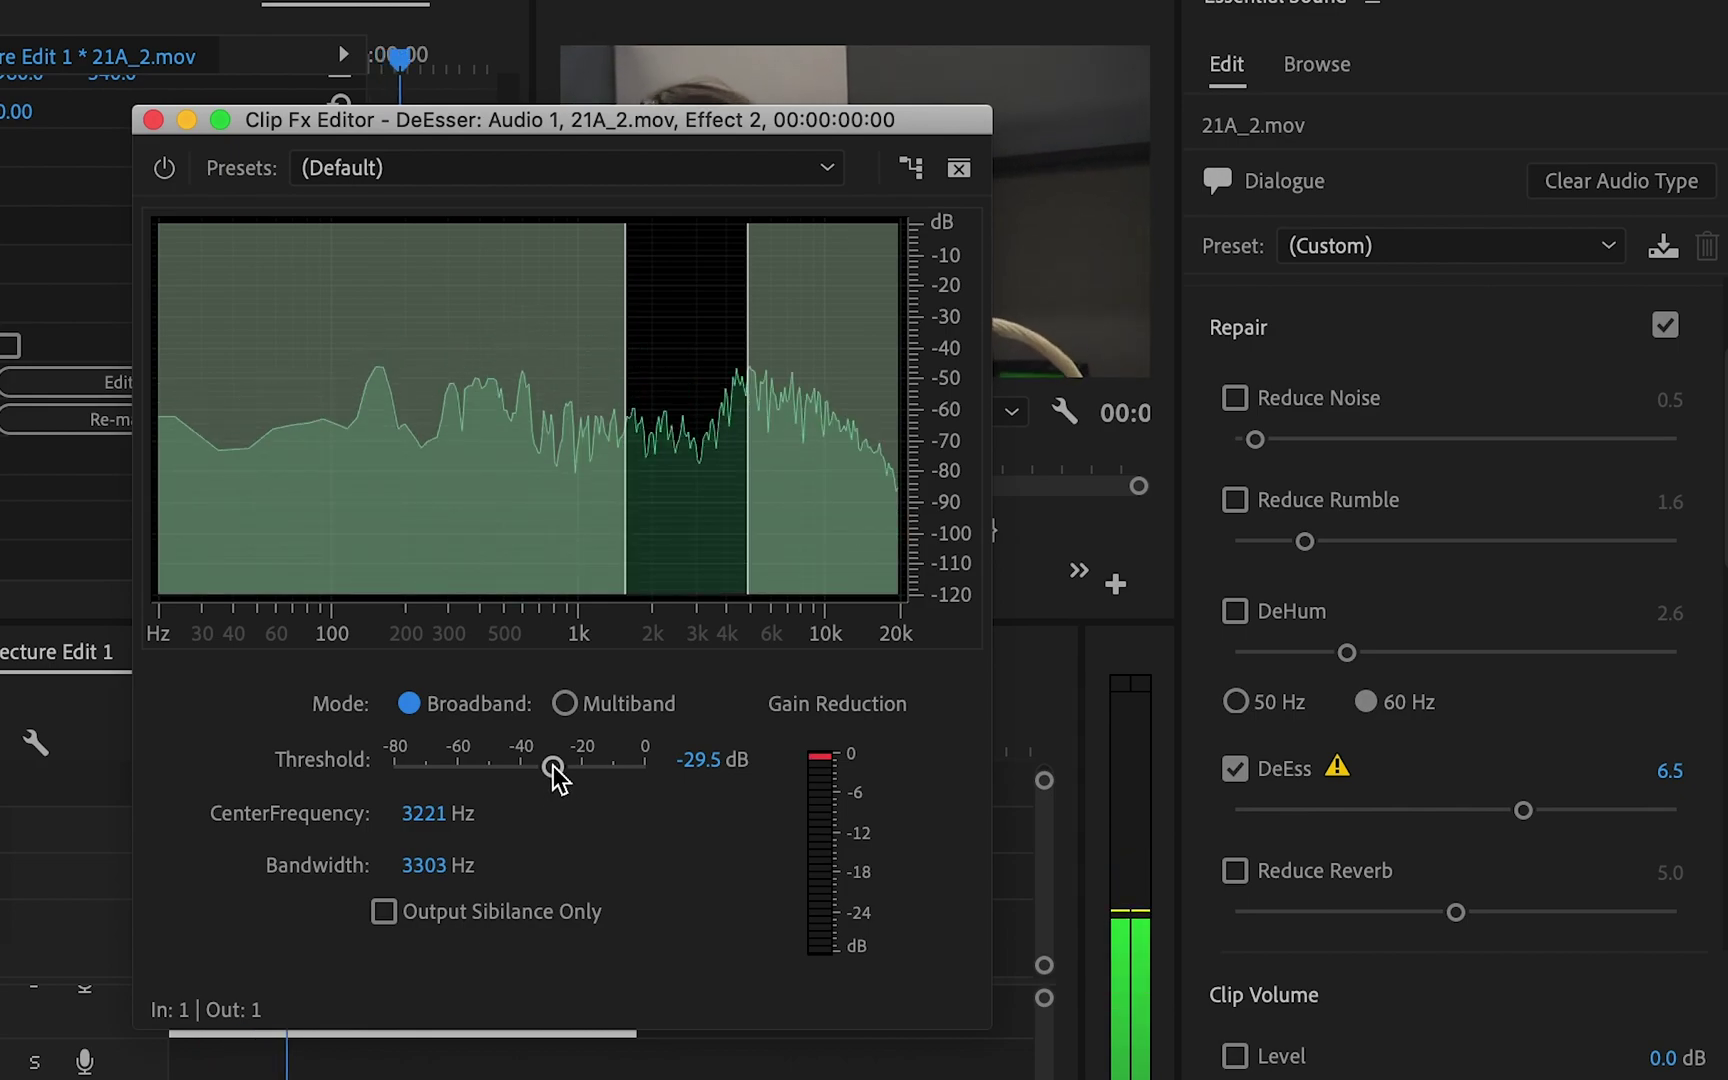
pyautogui.moveTo(556, 776); pyautogui.dragTo(516, 763)
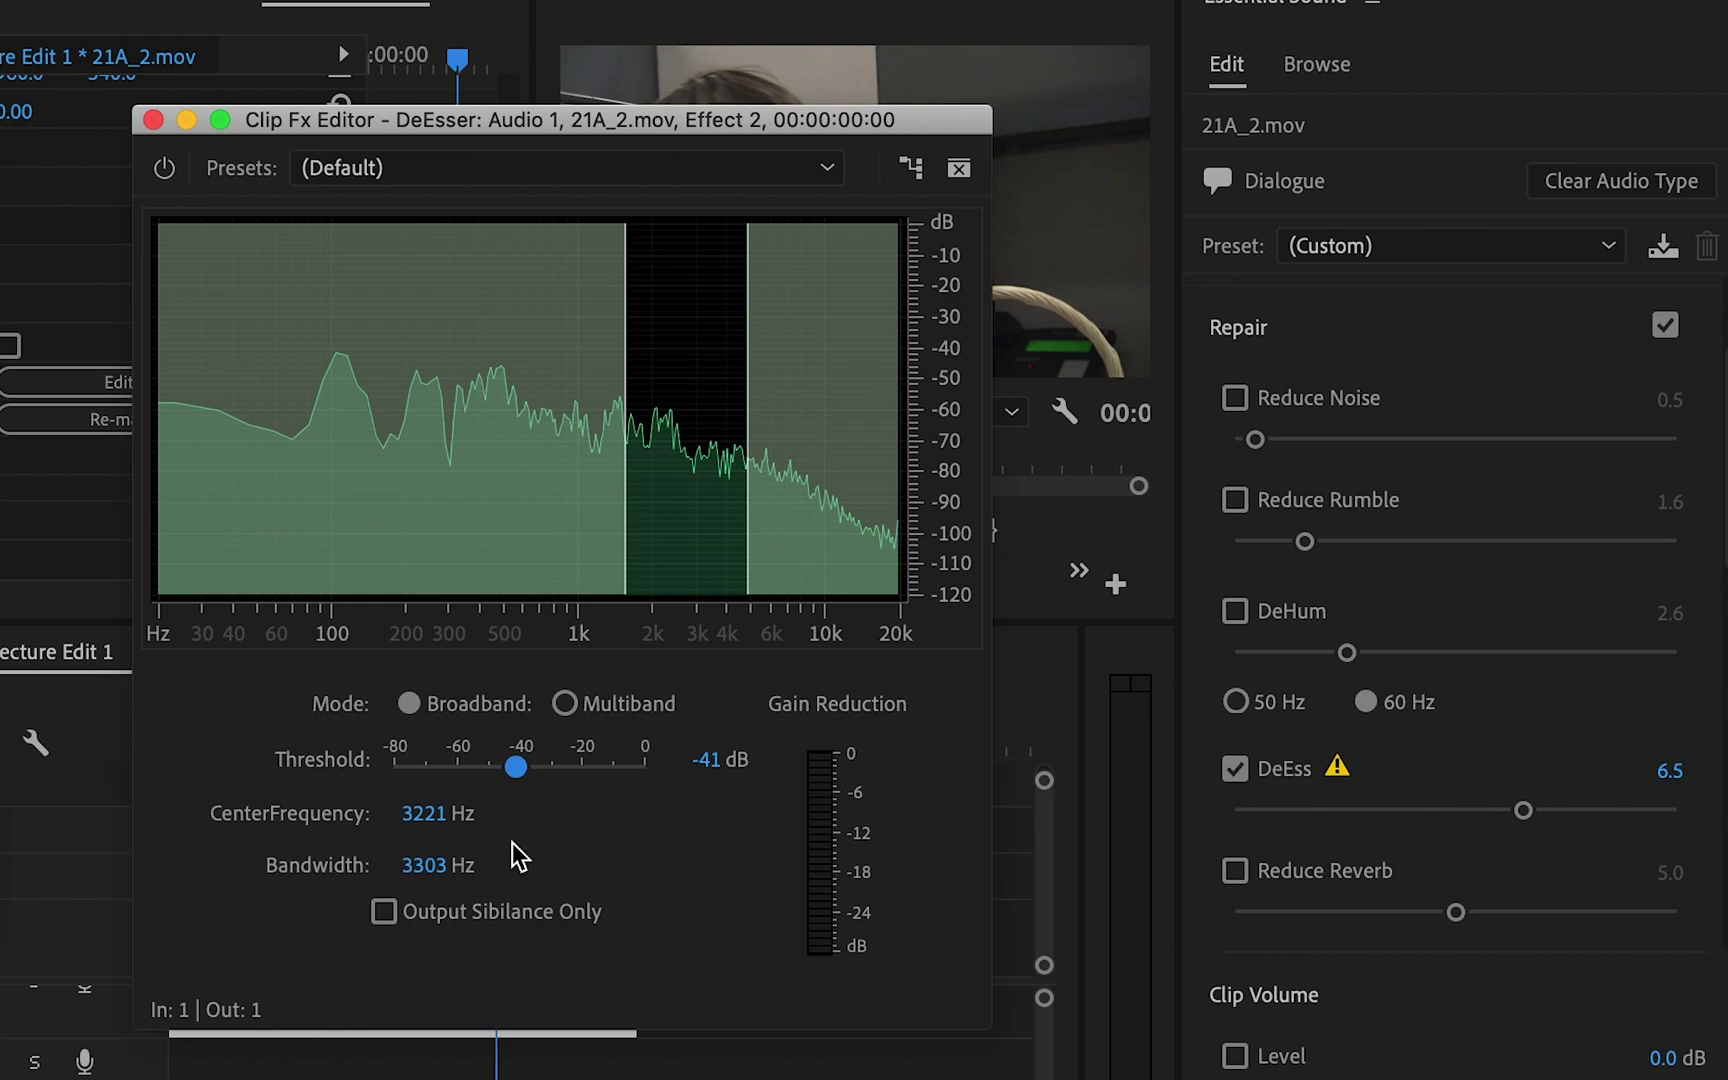
pyautogui.press('space')
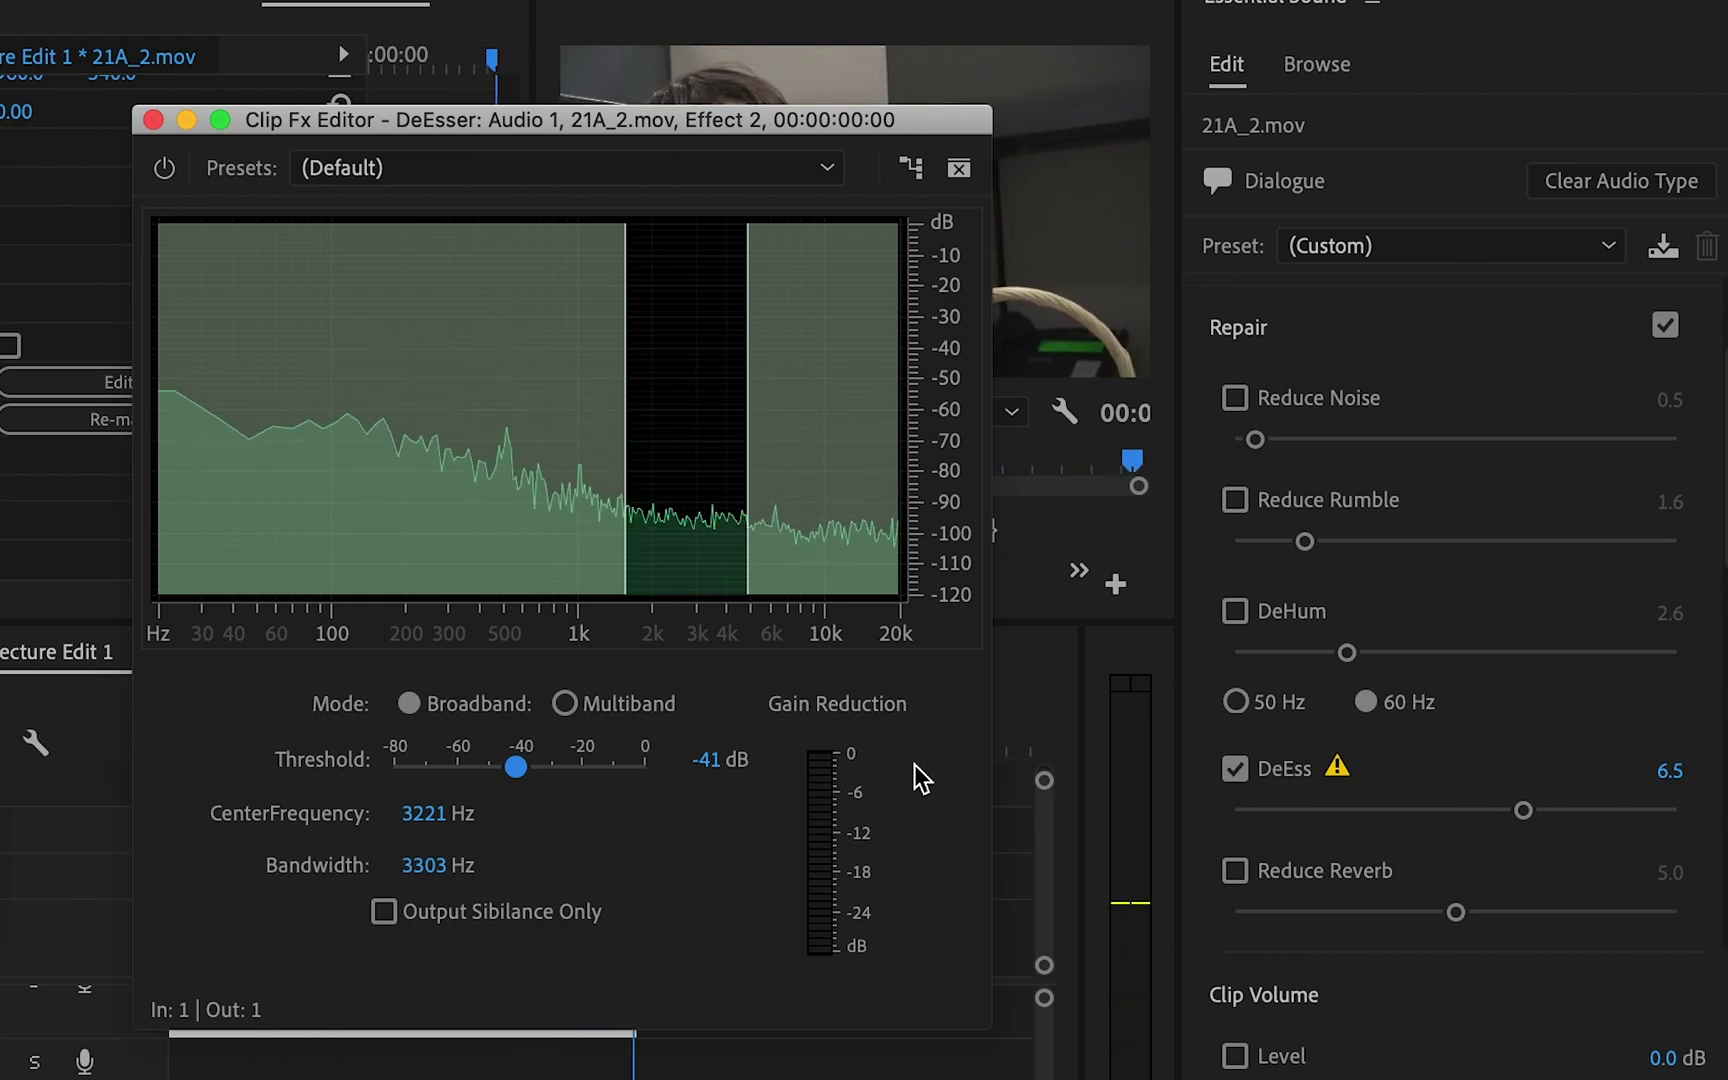
pyautogui.press('space')
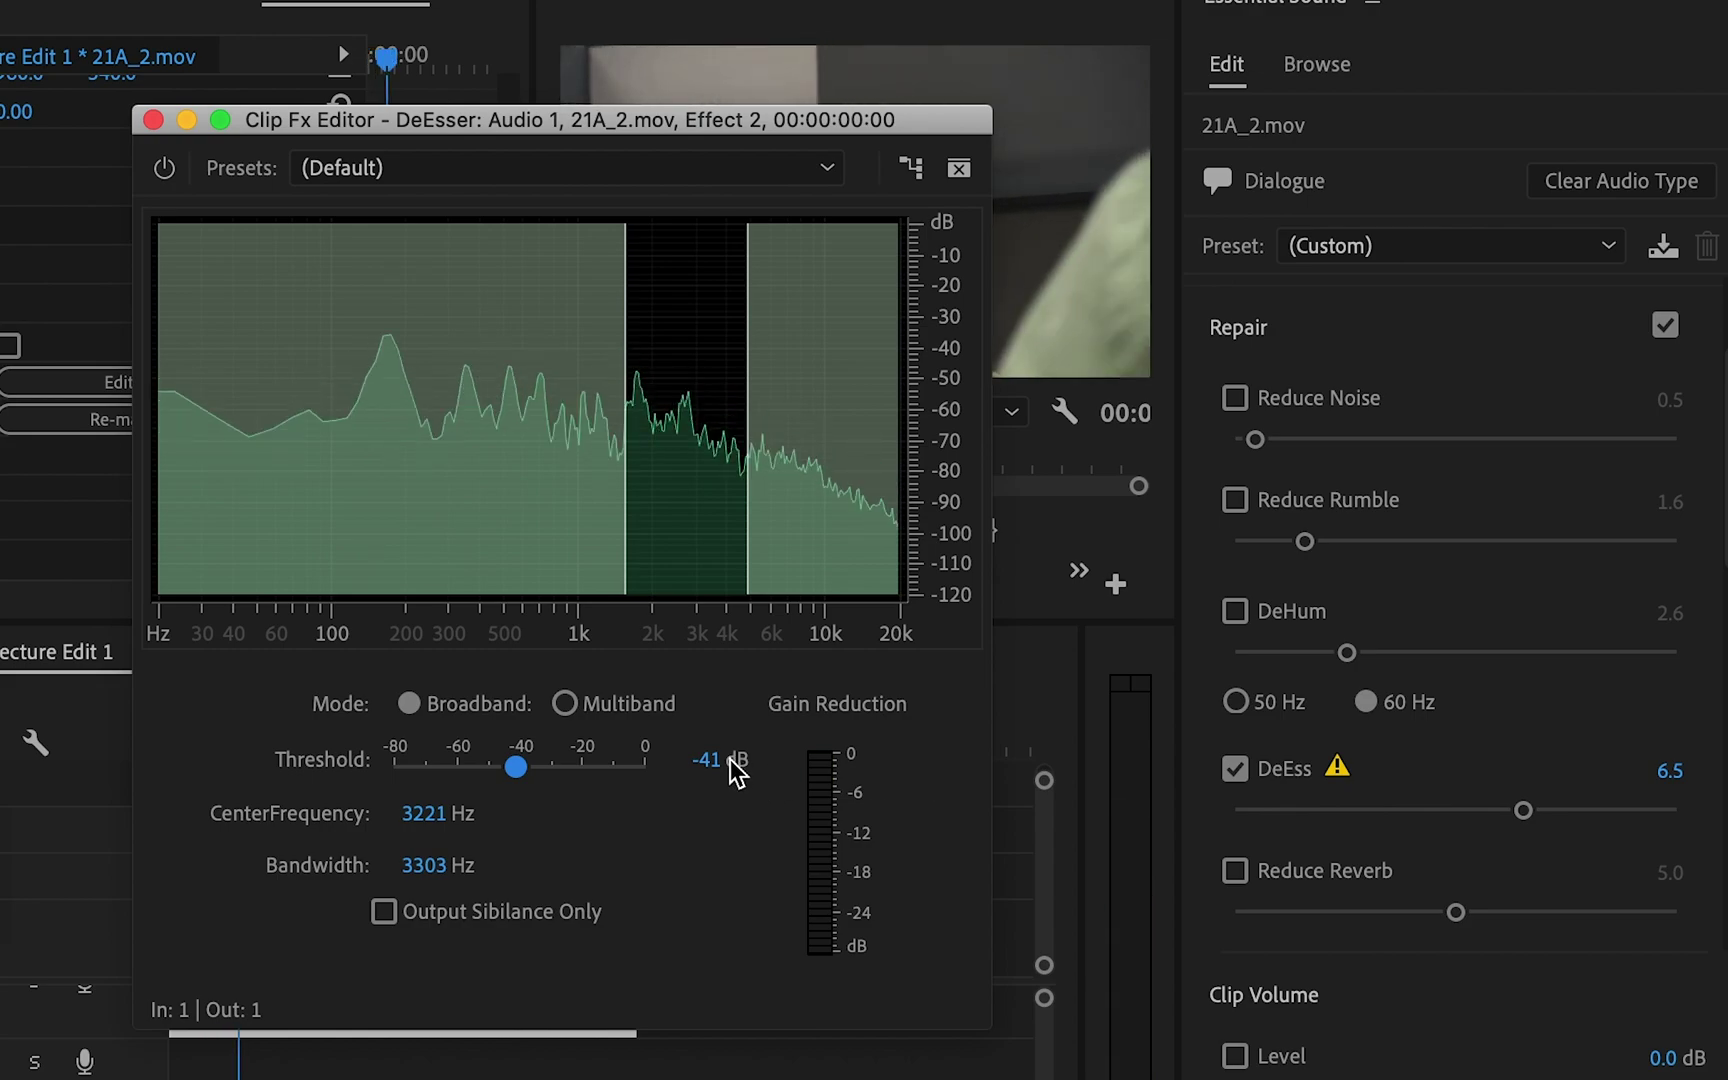
pyautogui.moveTo(504, 777); pyautogui.dragTo(552, 771)
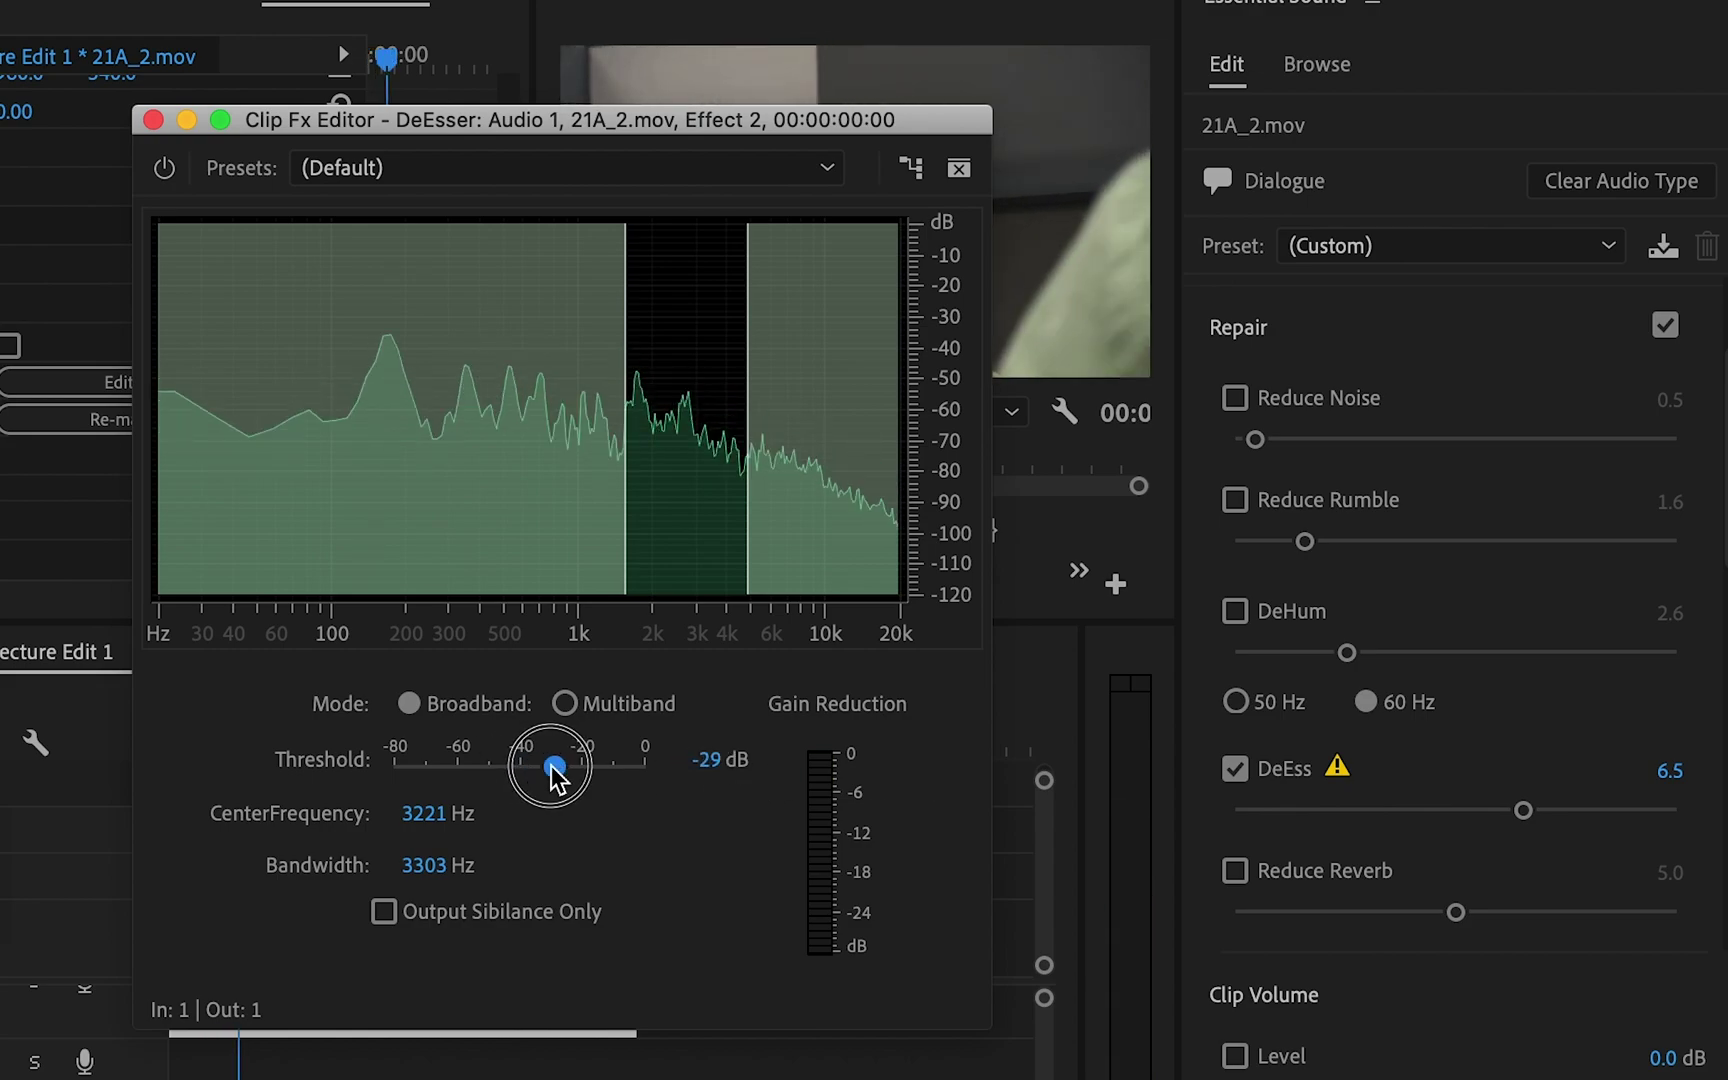
# Move the DeEsser editor aside, play the clip from about four seconds in, and reselect the Dialogue clip with its editor back in view.
pyautogui.moveTo(528, 128); pyautogui.dragTo(0, 543)
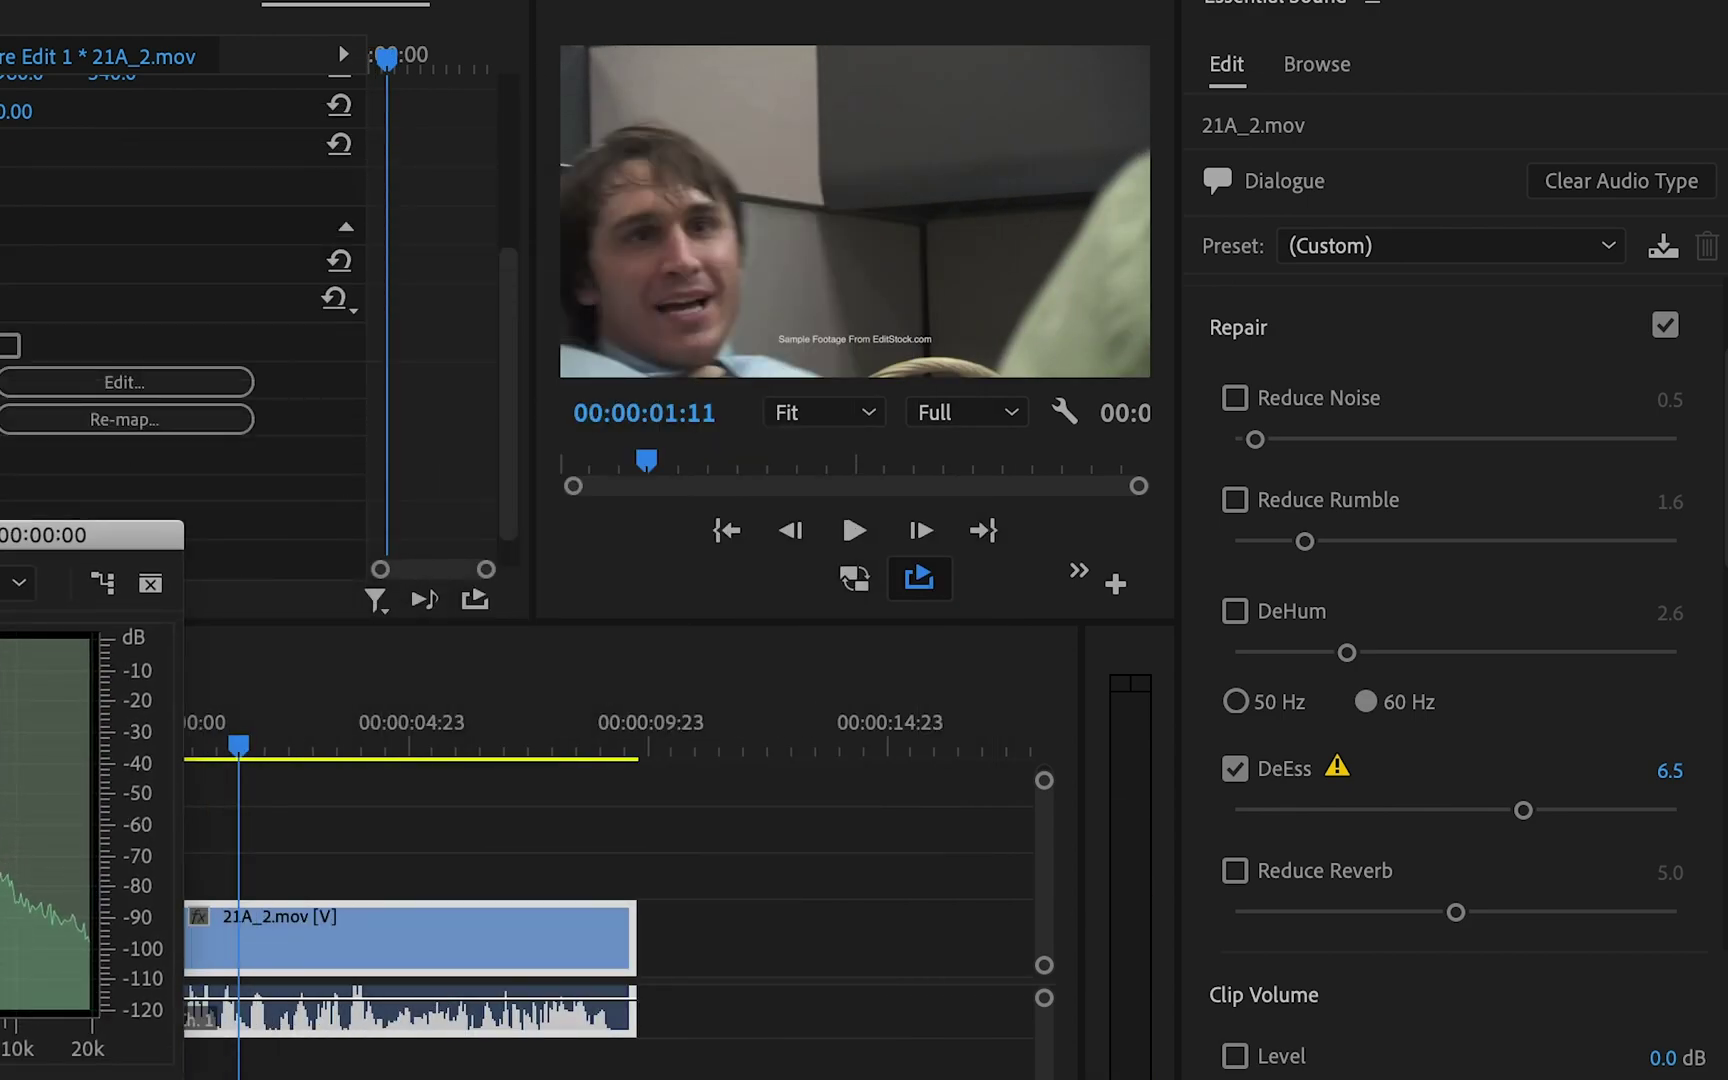
pyautogui.click(359, 738)
pyautogui.press('space')
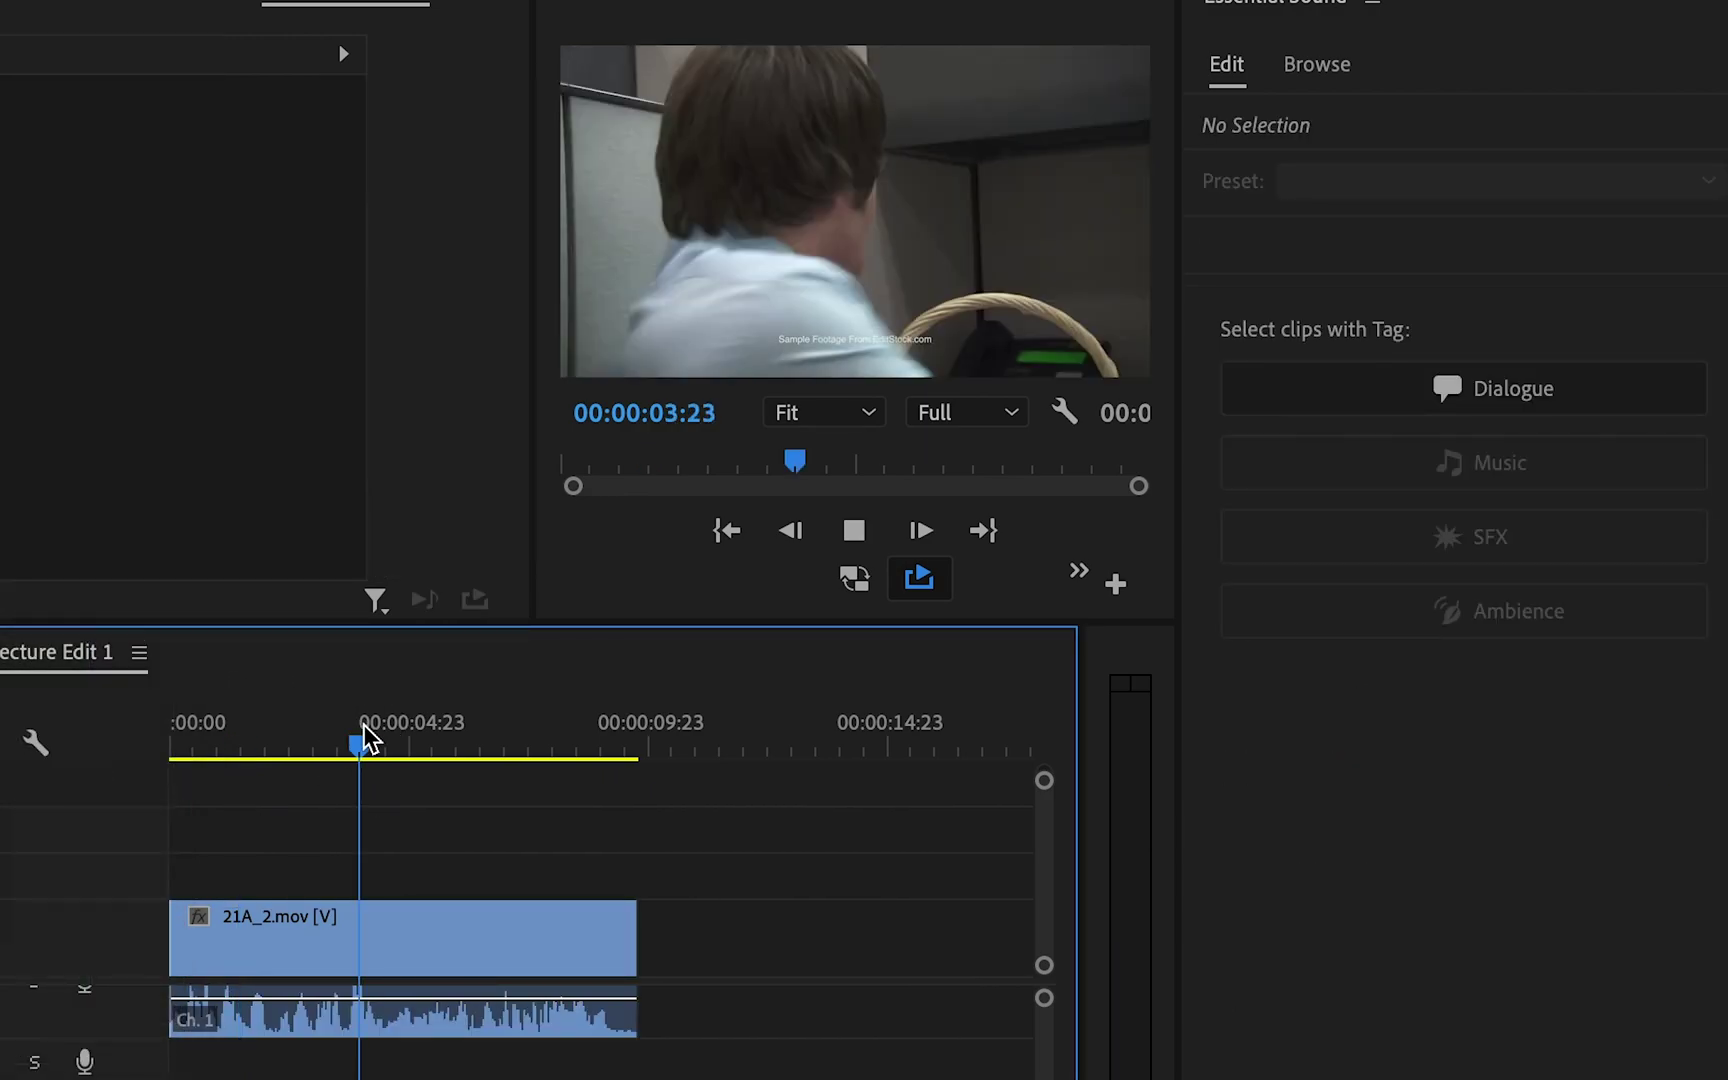
pyautogui.press('space')
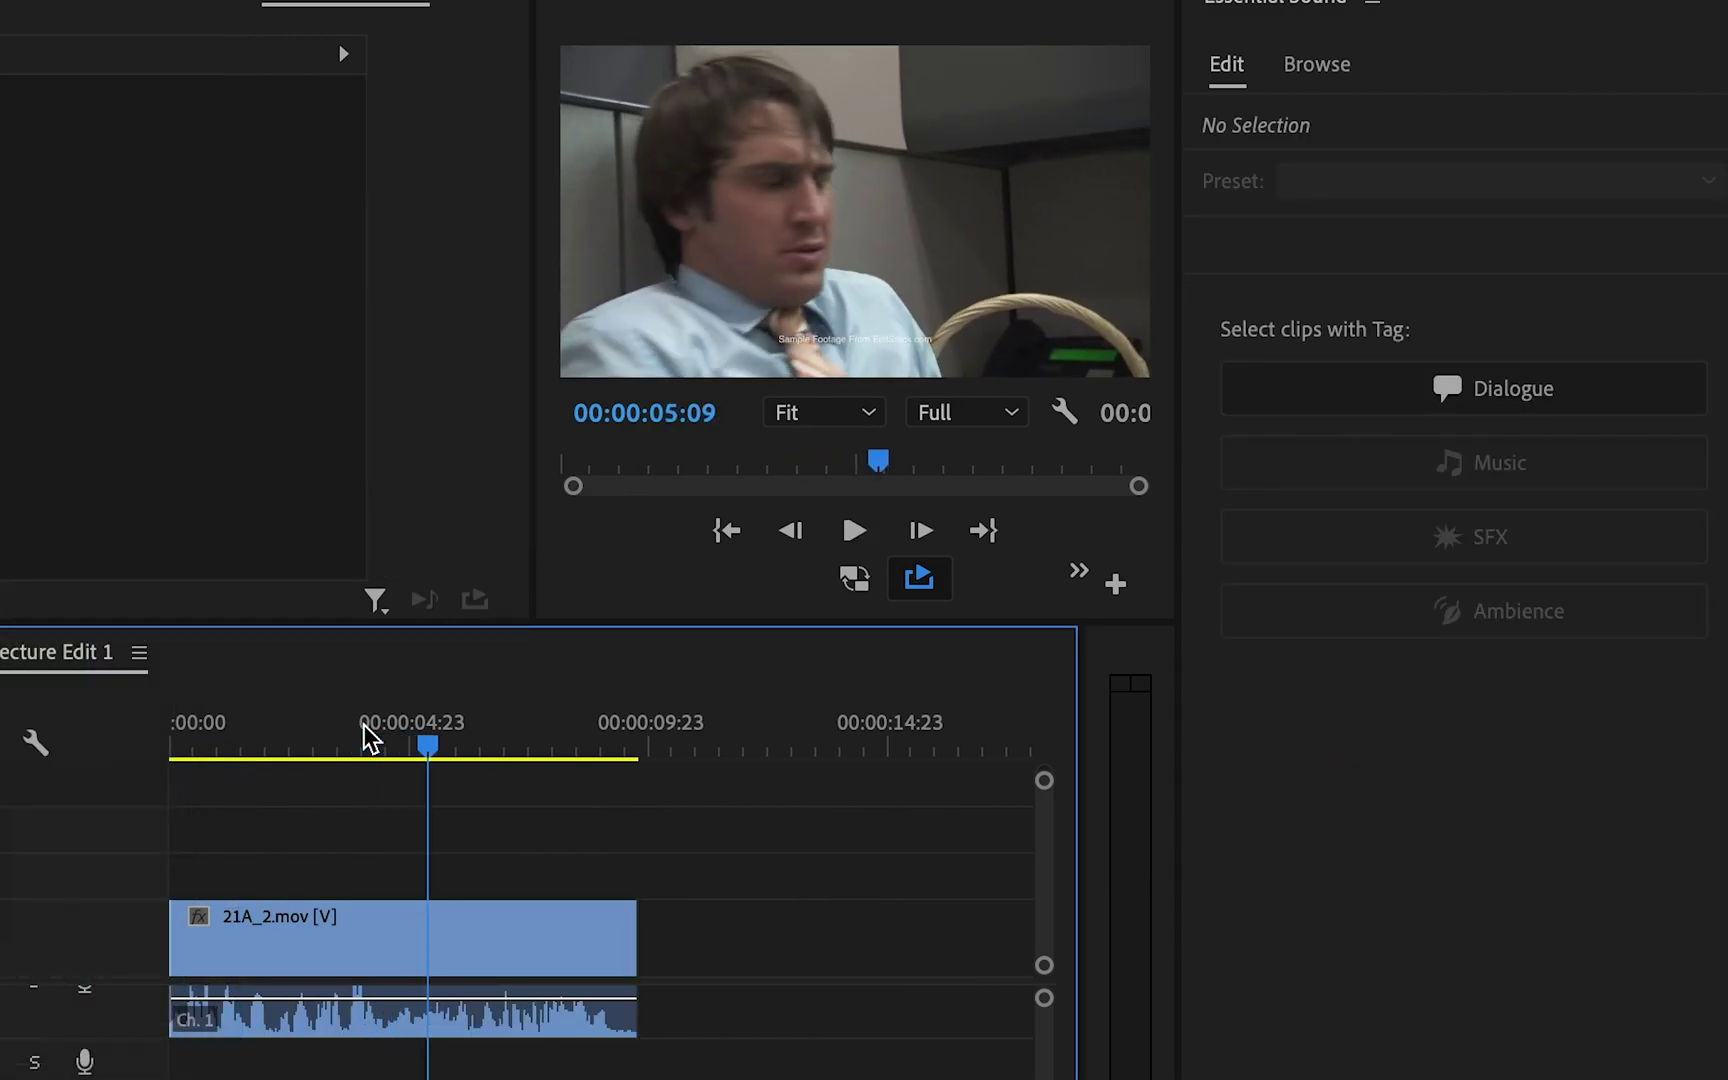
pyautogui.click(1512, 398)
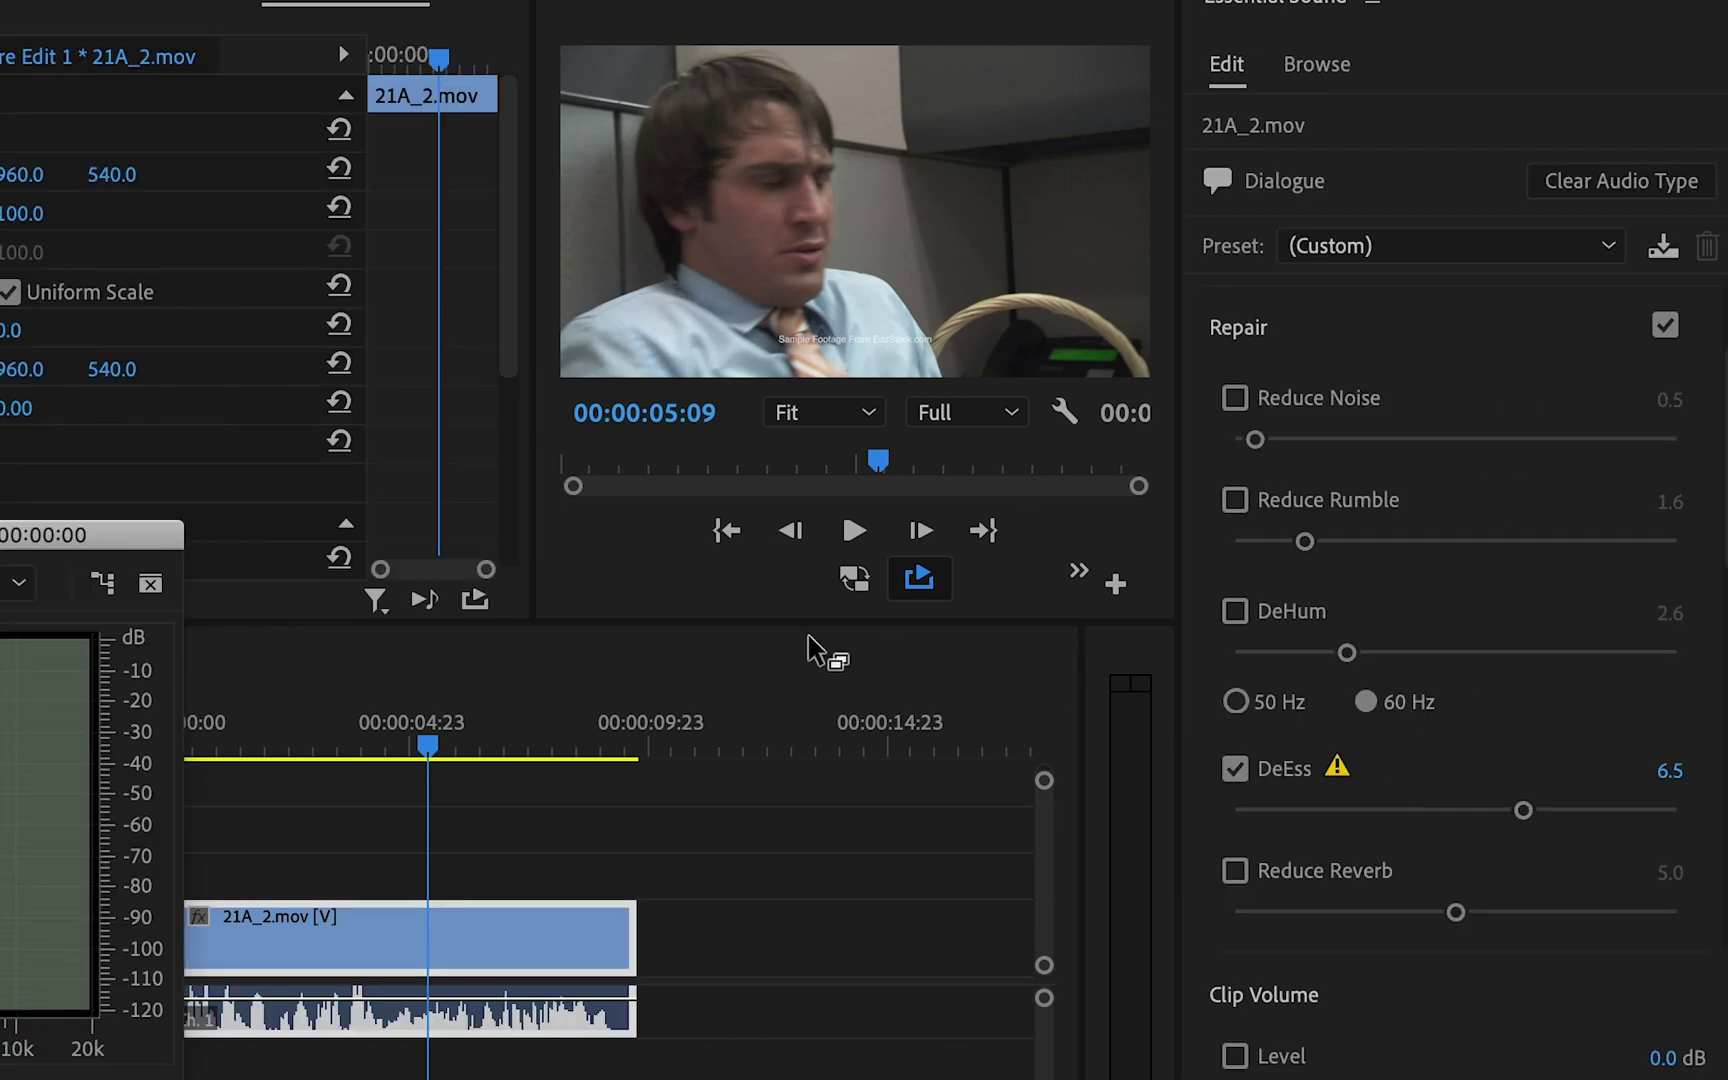
pyautogui.moveTo(959, 81); pyautogui.dragTo(946, 92)
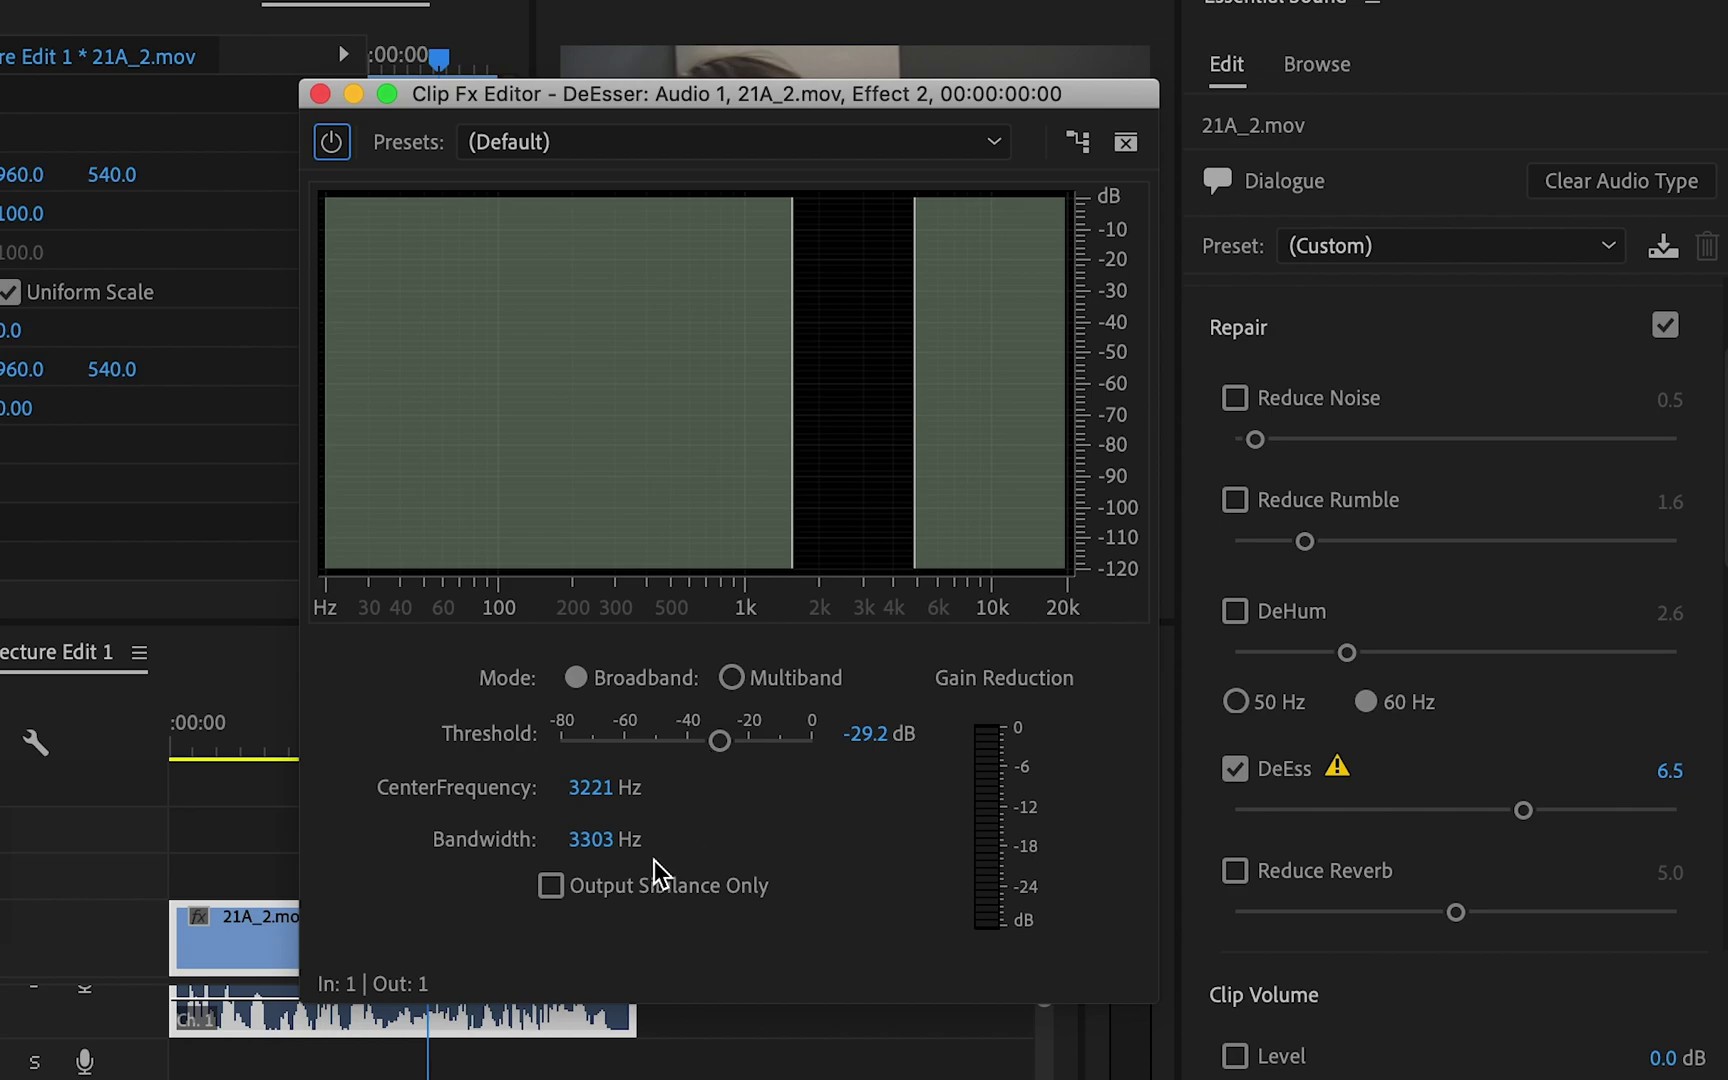
# Set the DeEsser's center frequency to 500 Hz and play the clip to hear the effect.
pyautogui.moveTo(592, 789); pyautogui.dragTo(598, 742)
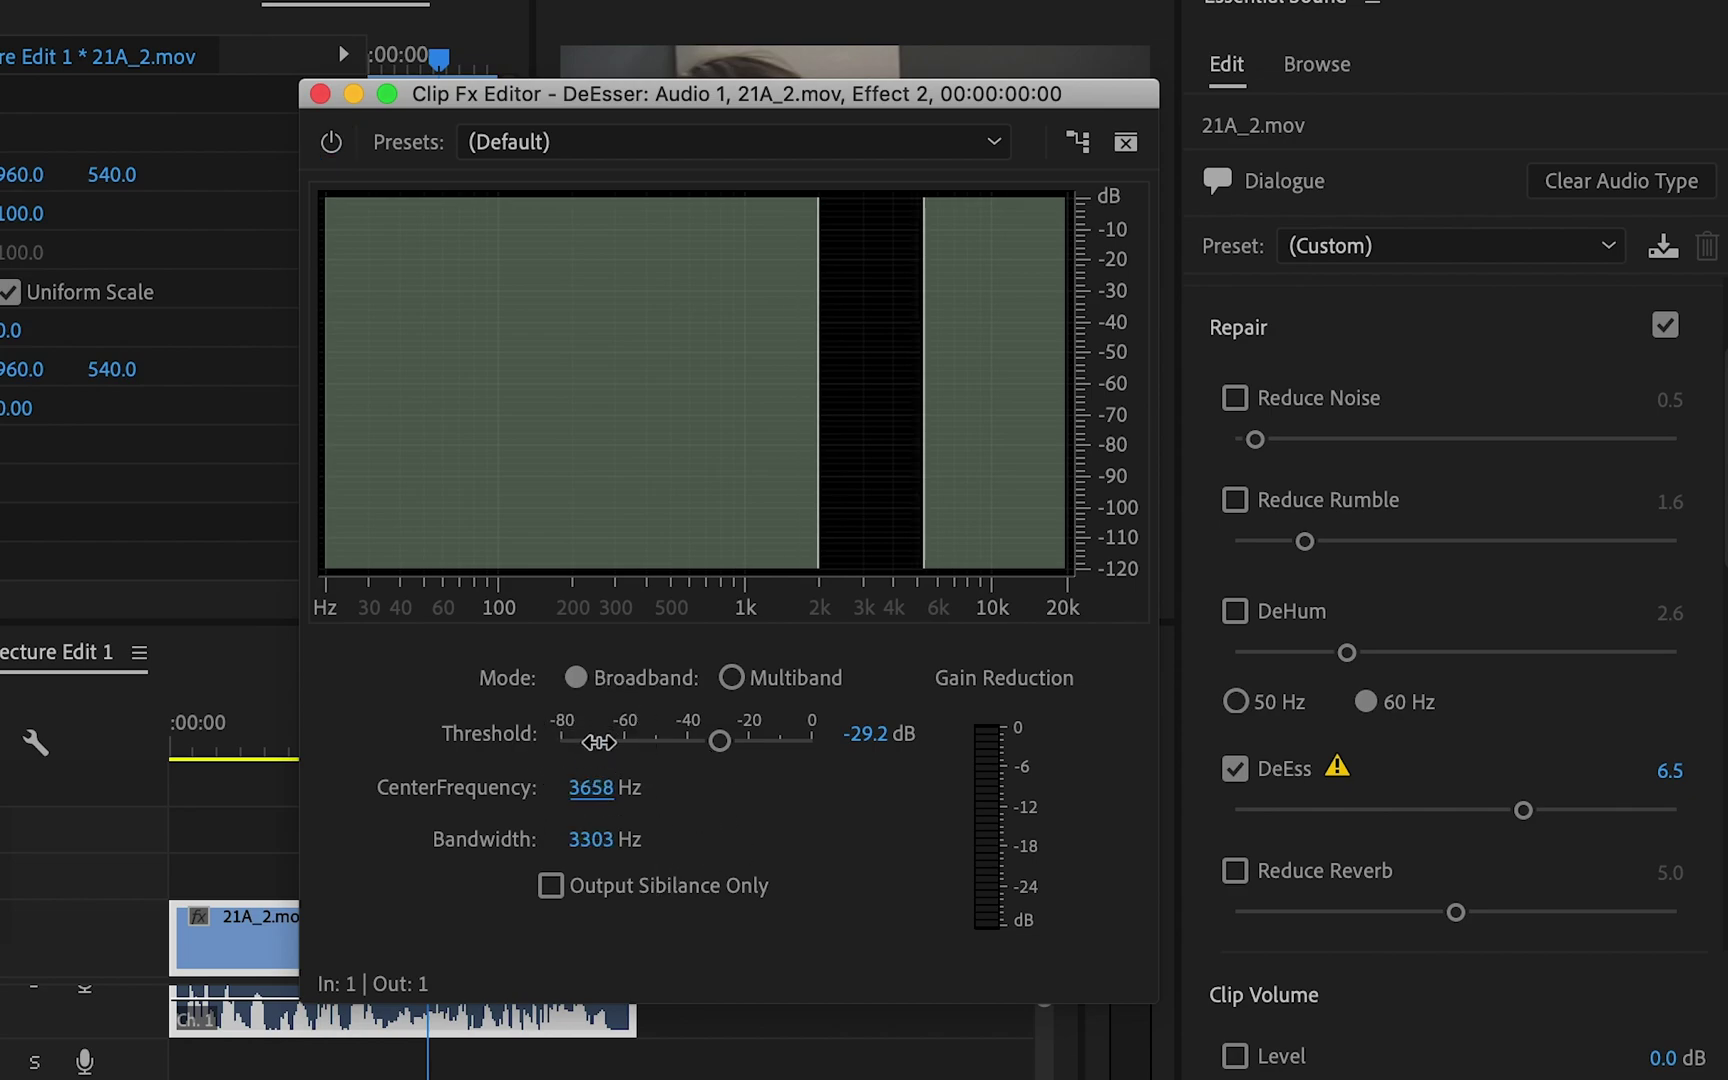
pyautogui.click(590, 782)
pyautogui.press('BackSpace')
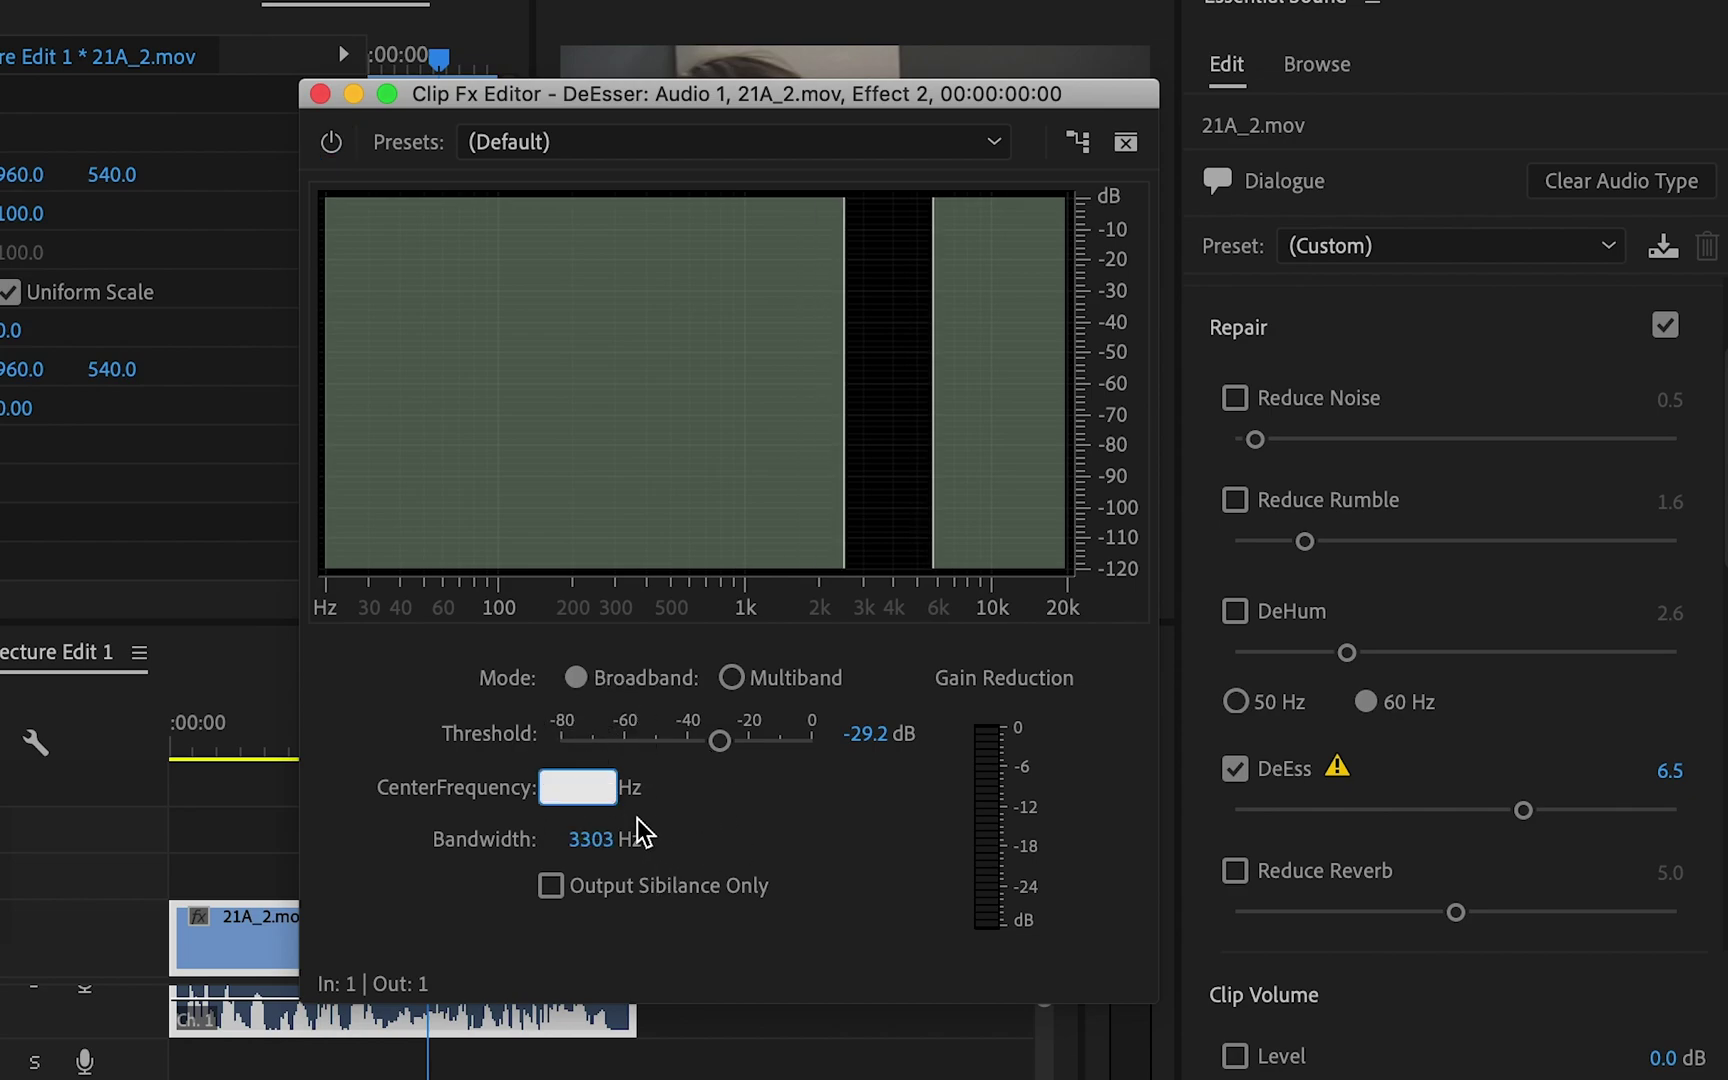
pyautogui.click(697, 816)
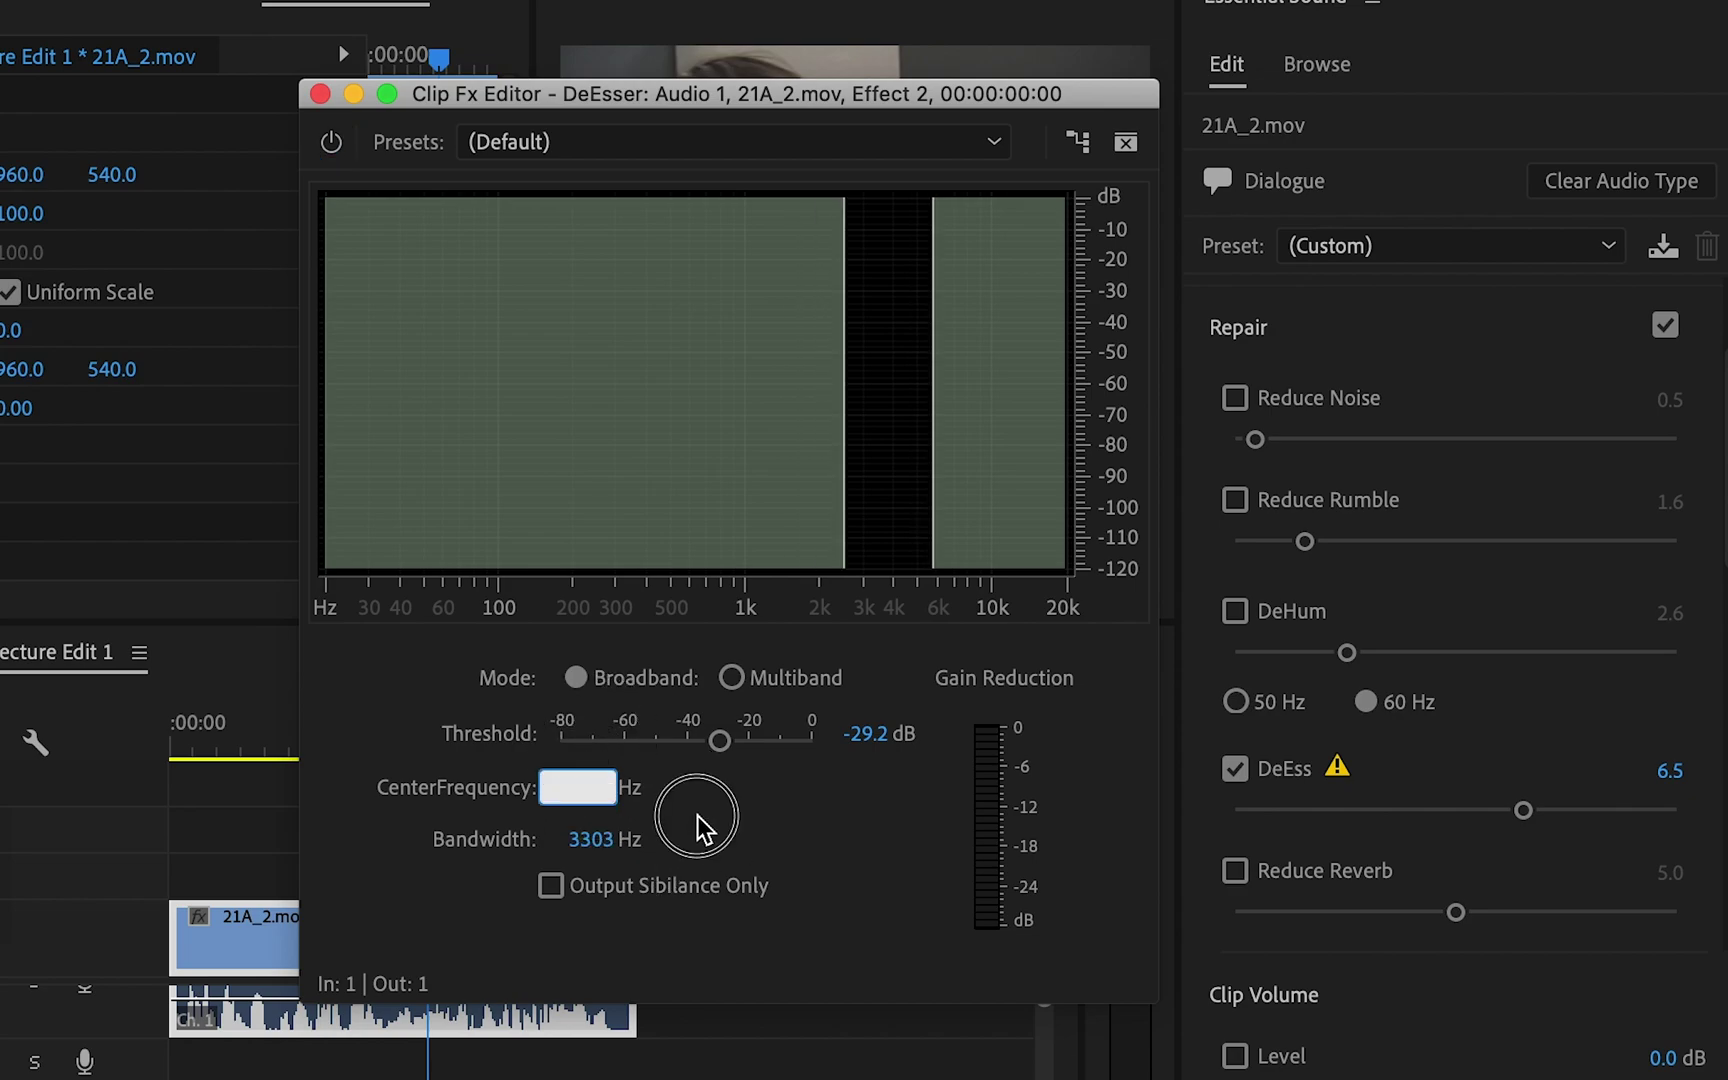
pyautogui.write('500')
pyautogui.press('Return')
pyautogui.press('space')
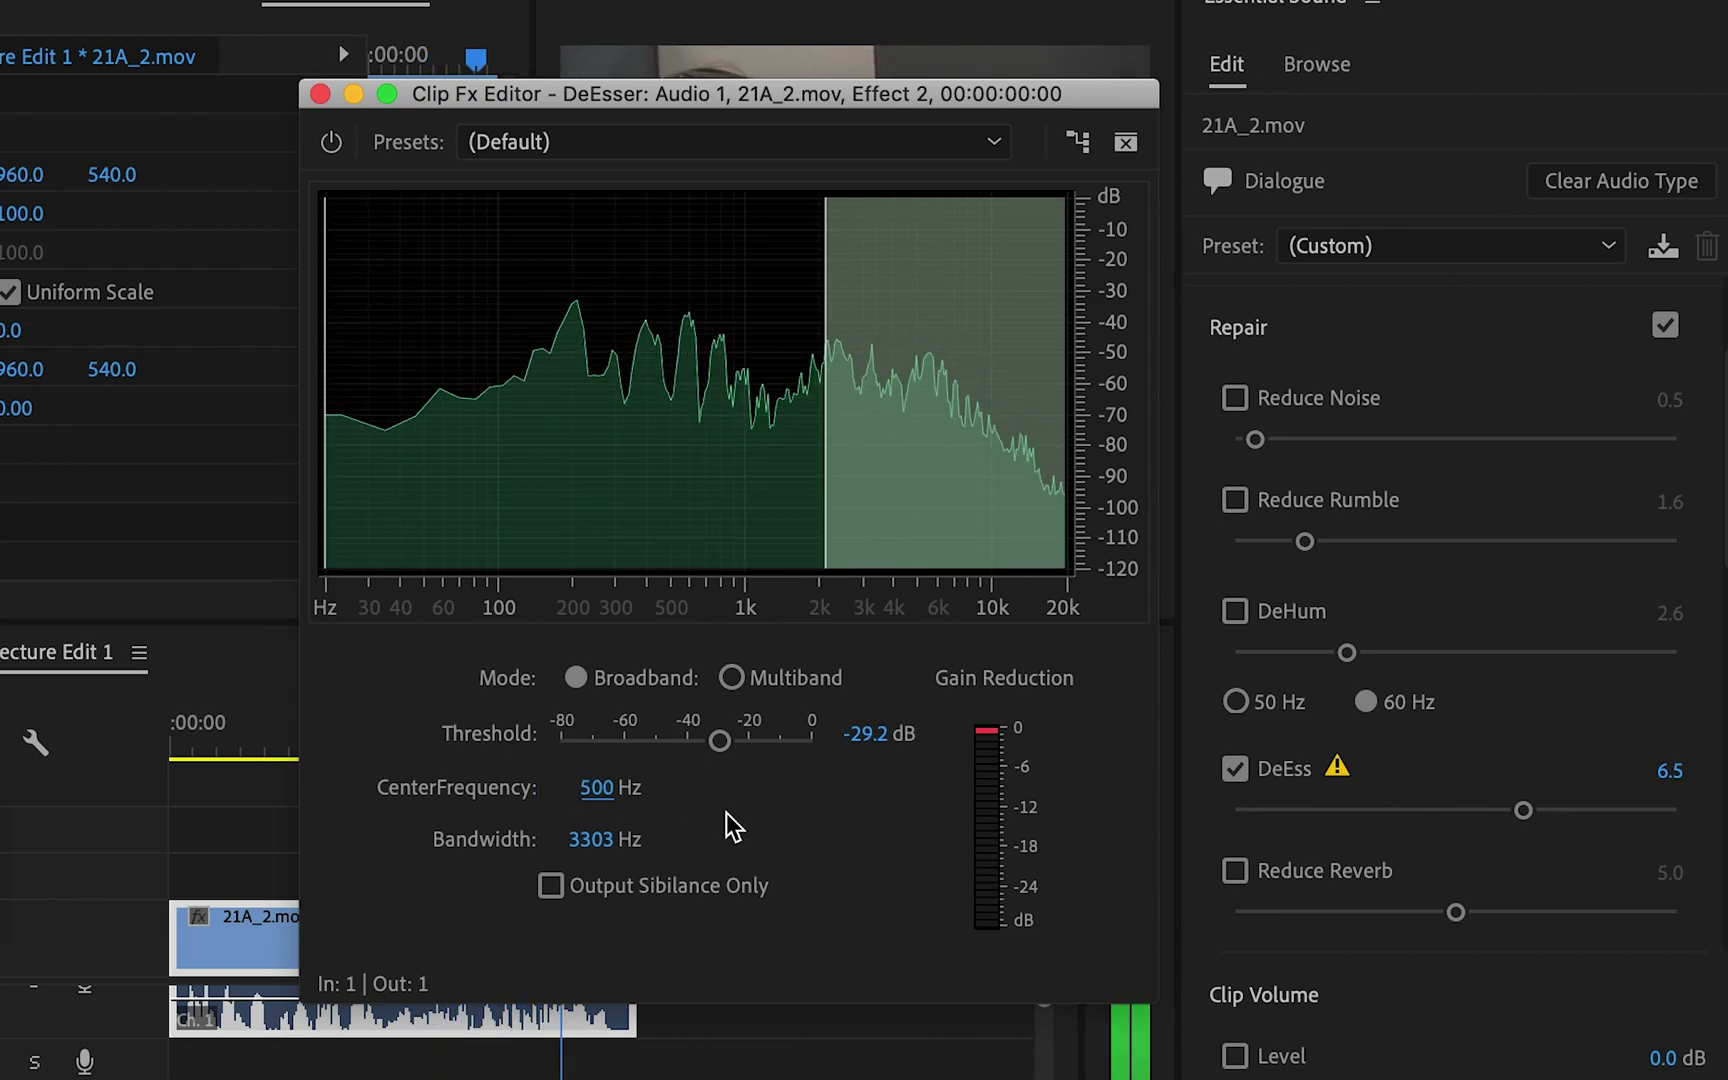
# Try a -60.9 dB DeEsser threshold, audition Output Sibilance Only, turn it off again, and set the threshold to -44.2 dB.
pyautogui.moveTo(720, 741); pyautogui.dragTo(618, 754)
pyautogui.click(551, 886)
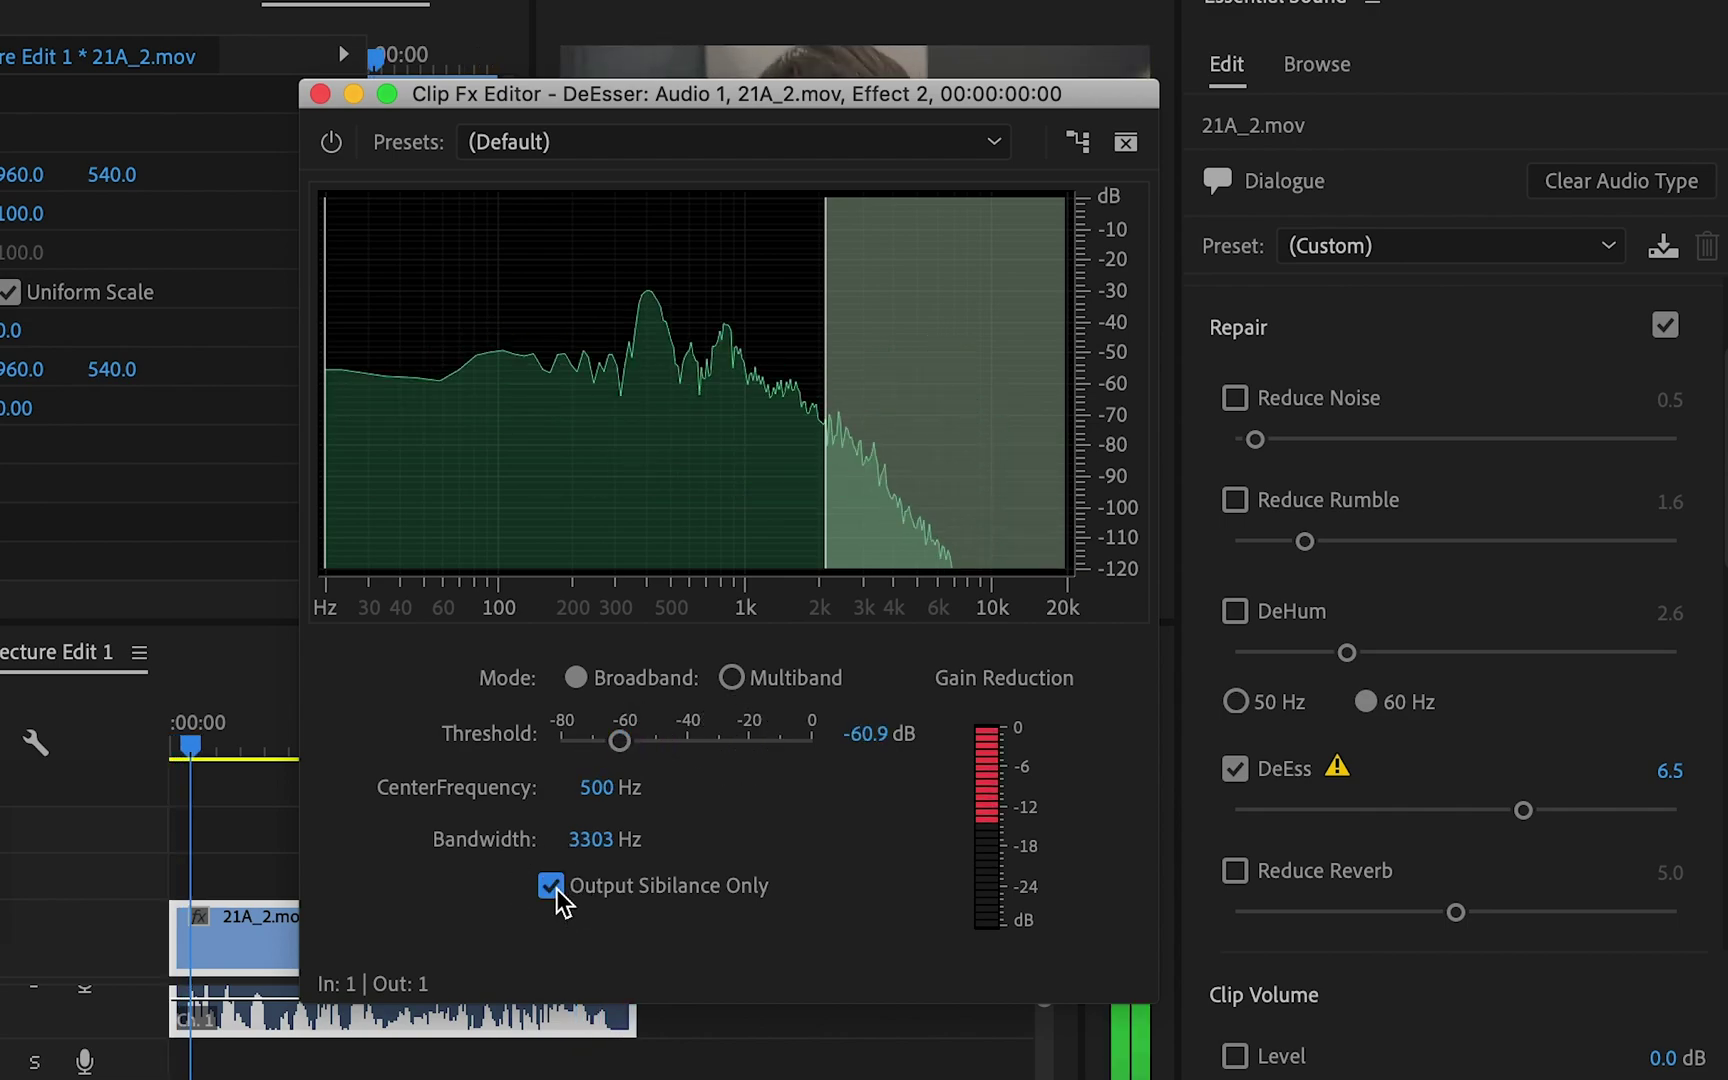
pyautogui.click(551, 886)
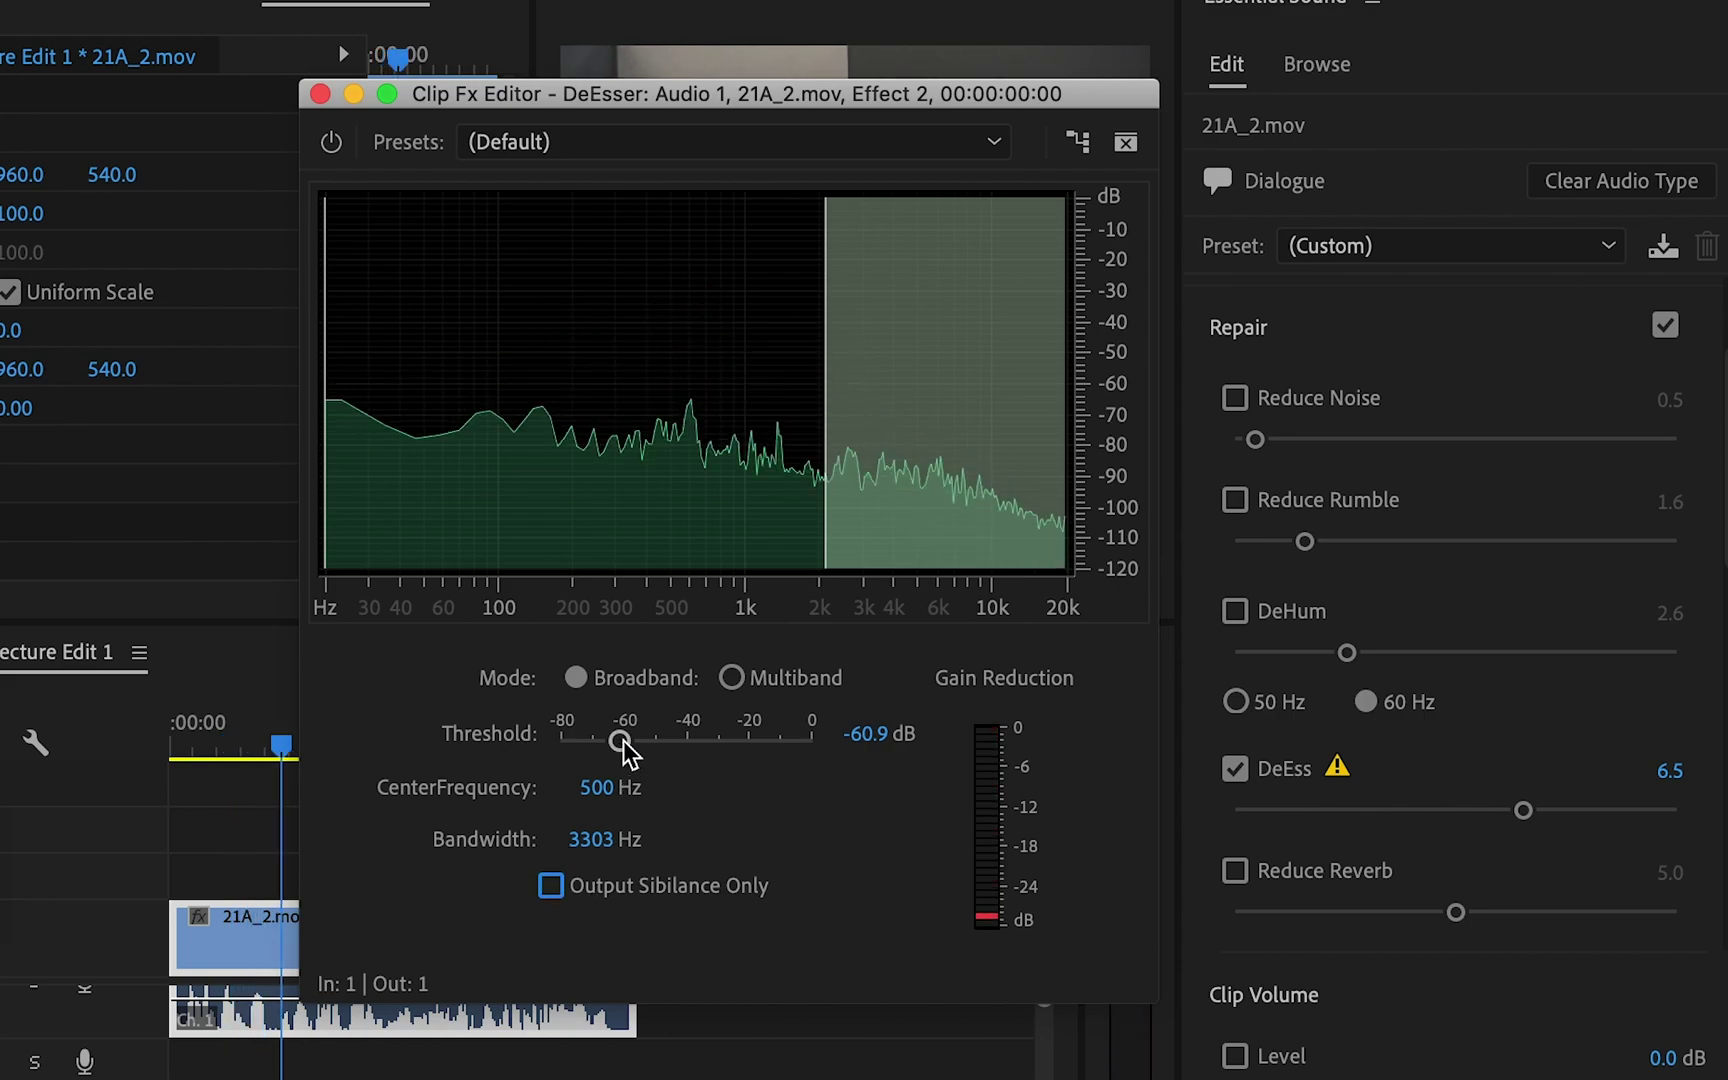
pyautogui.moveTo(664, 740); pyautogui.dragTo(676, 742)
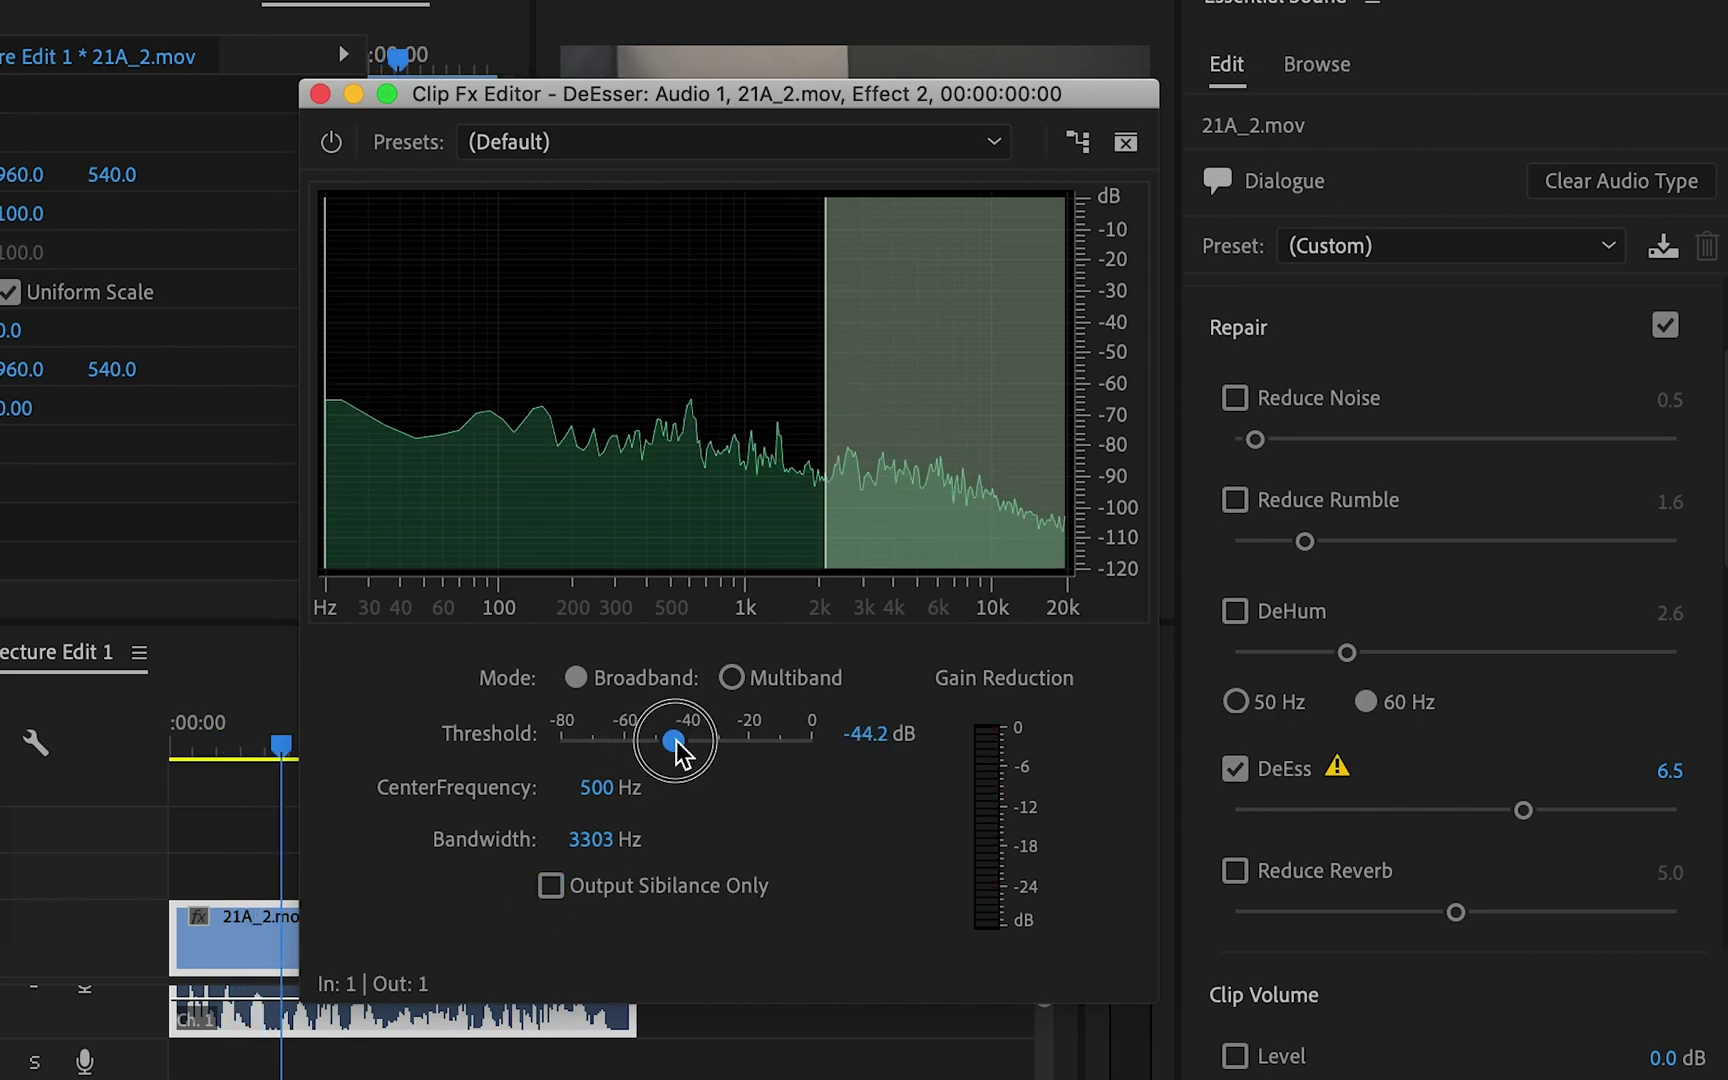
# Switch the DeEsser to Multiband with a 4975 Hz center frequency and 779 Hz bandwidth, and set the threshold to -26.2 dB during playback.
pyautogui.click(733, 679)
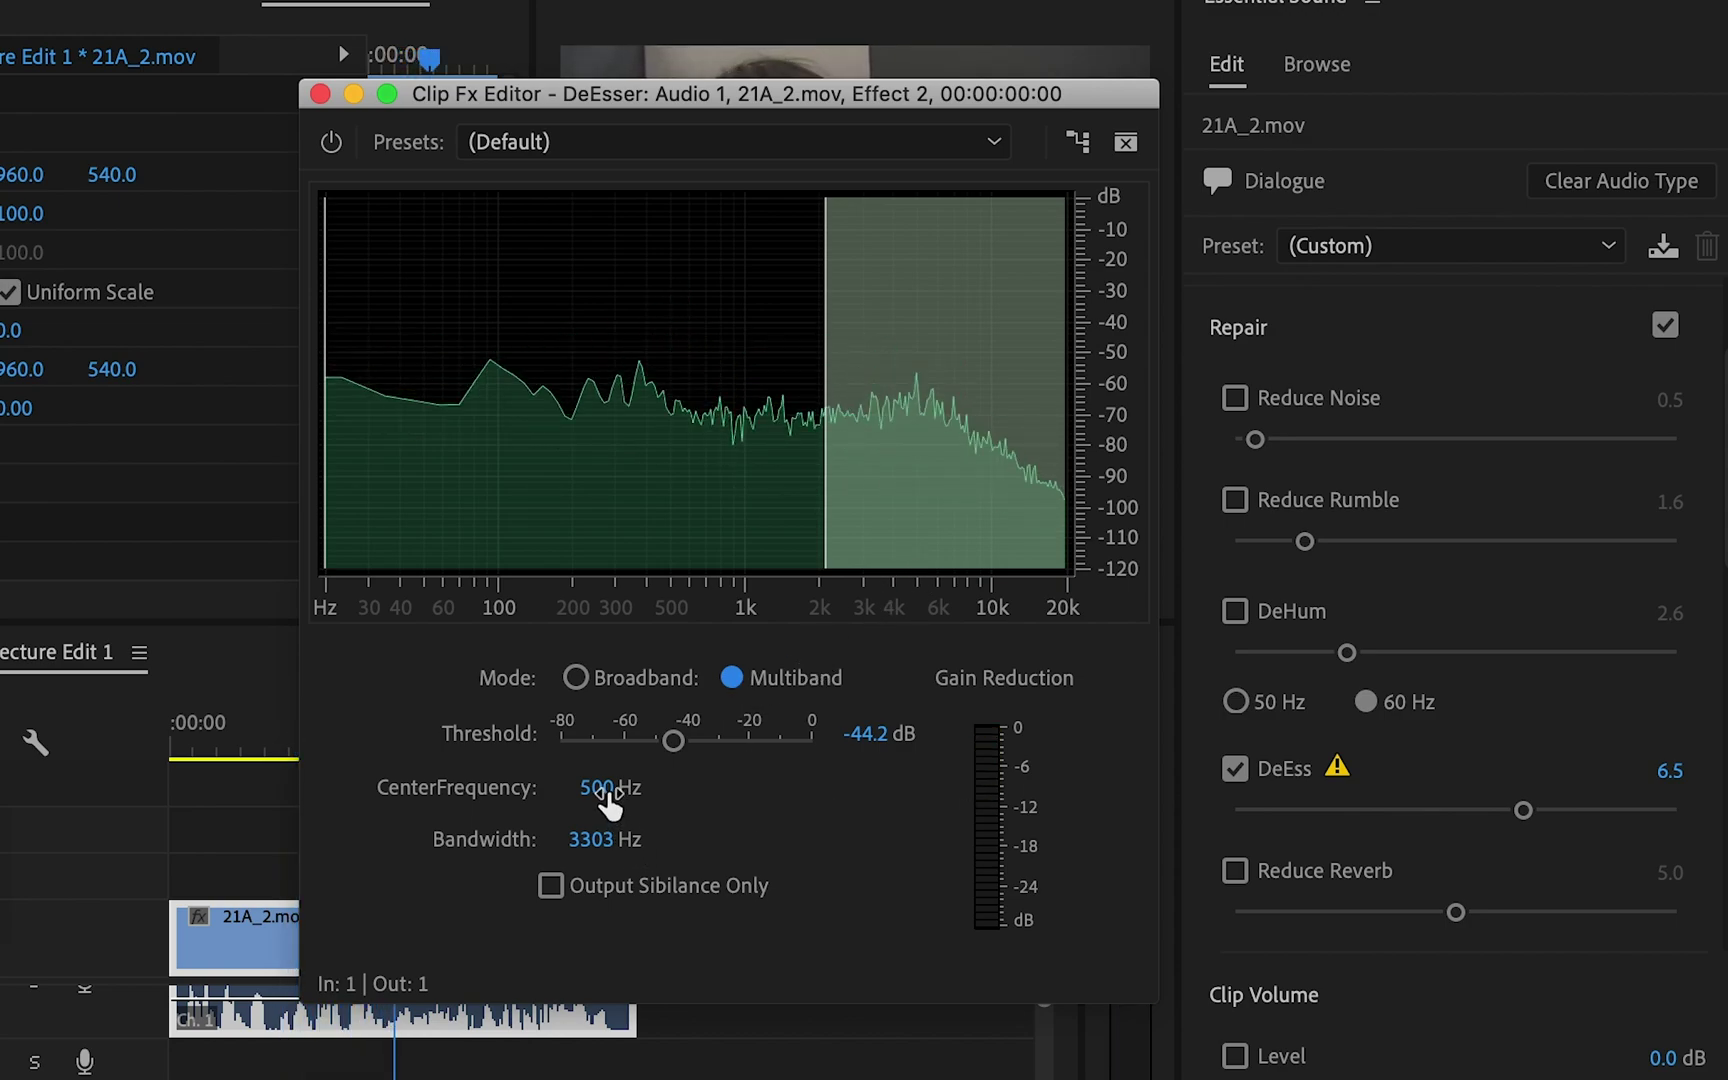
pyautogui.moveTo(605, 787); pyautogui.dragTo(623, 470)
pyautogui.moveTo(590, 840); pyautogui.dragTo(593, 953)
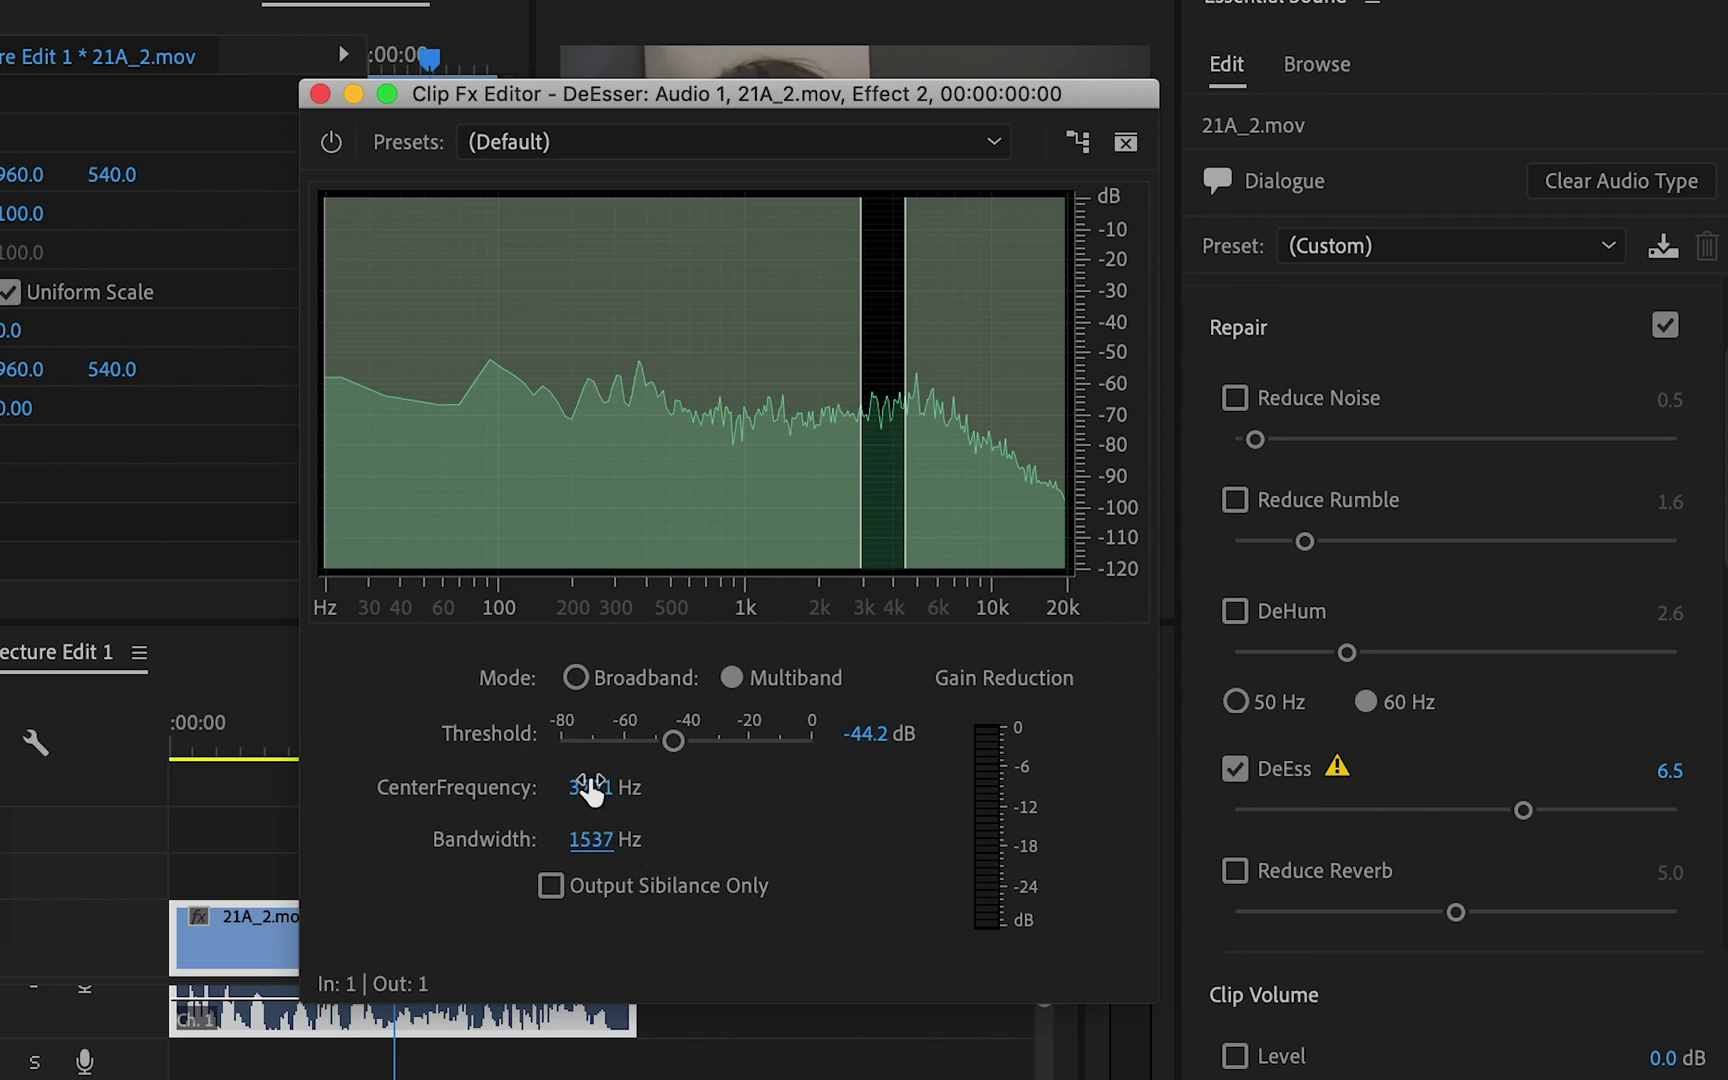
pyautogui.moveTo(593, 797); pyautogui.dragTo(582, 685)
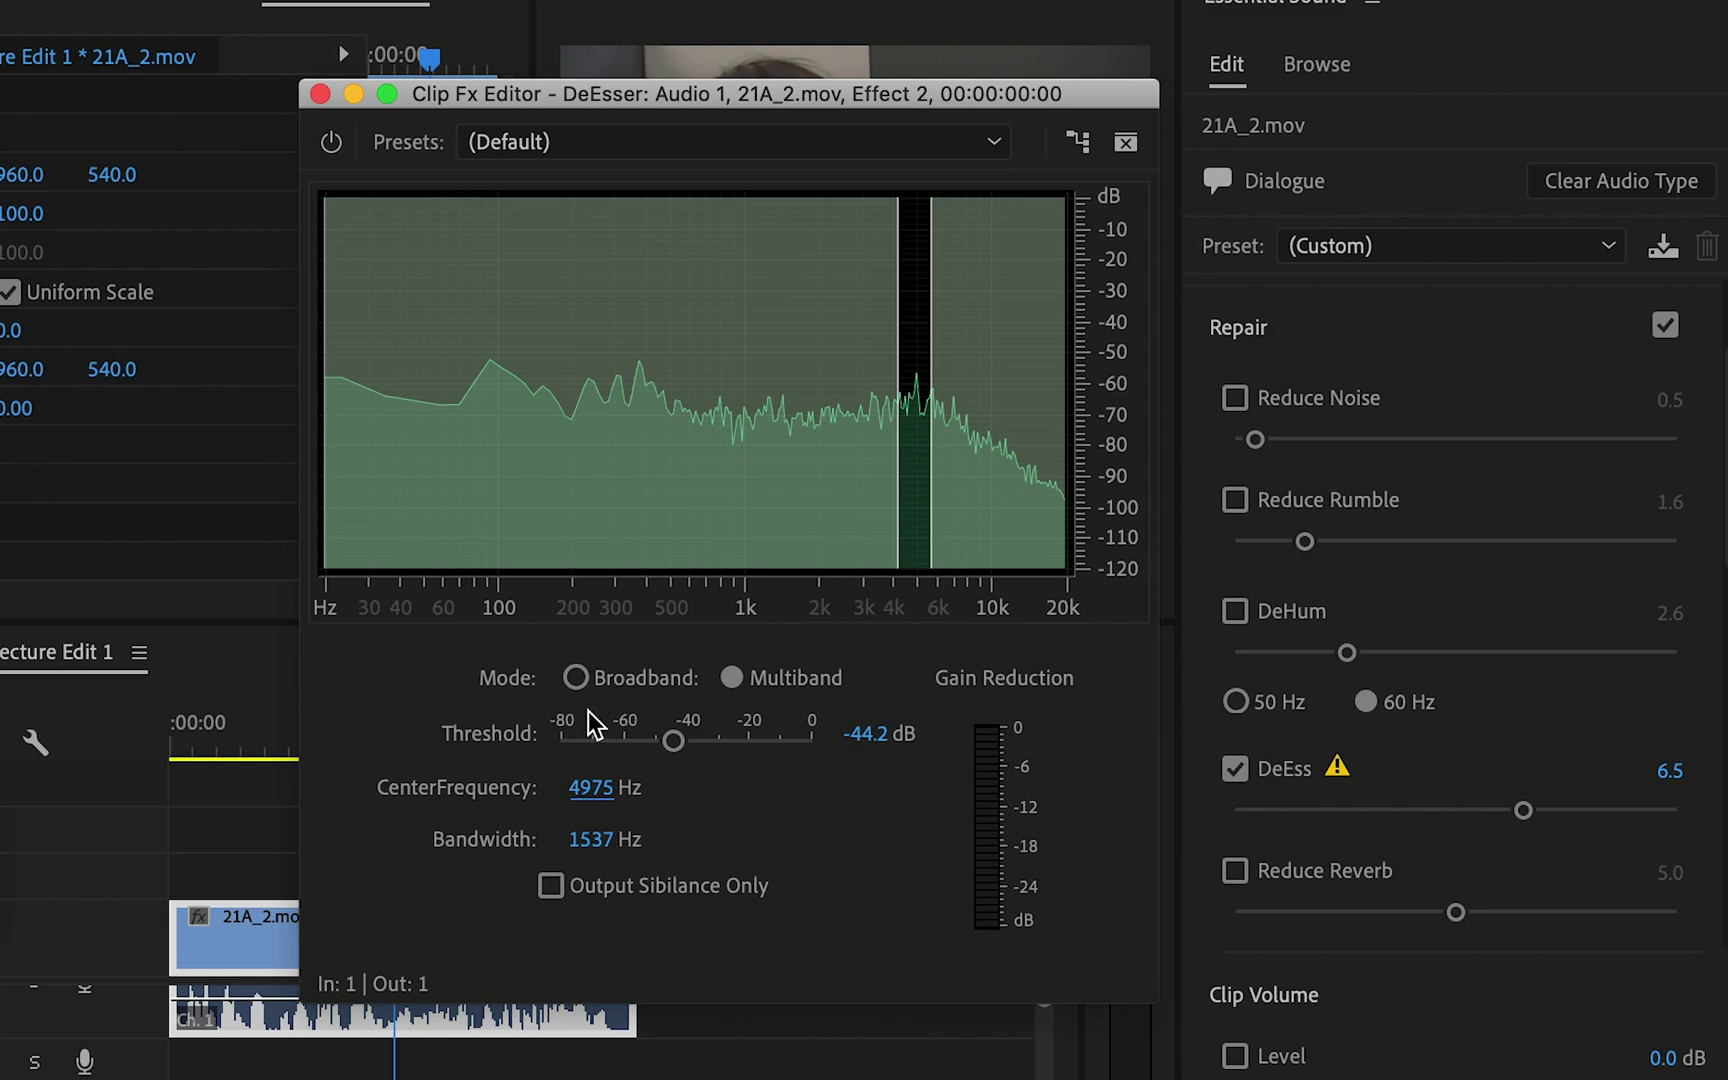
pyautogui.moveTo(593, 832); pyautogui.dragTo(598, 926)
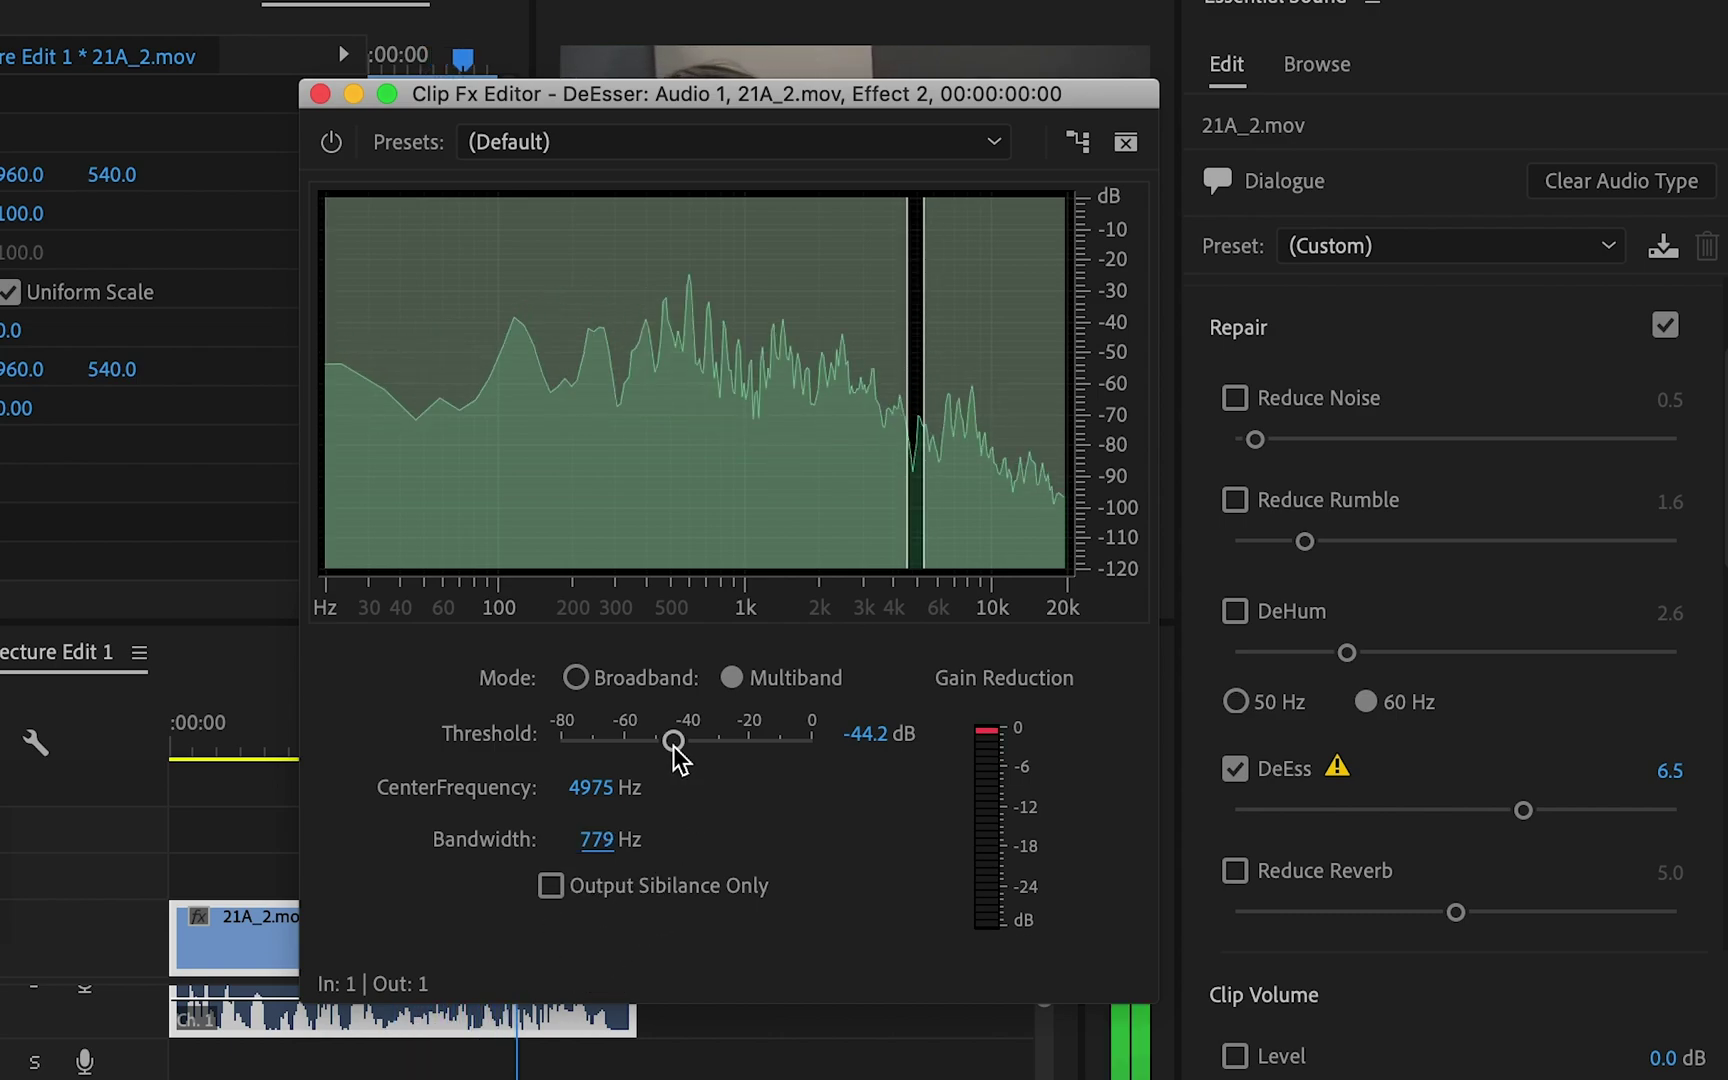
pyautogui.moveTo(673, 741); pyautogui.dragTo(731, 742)
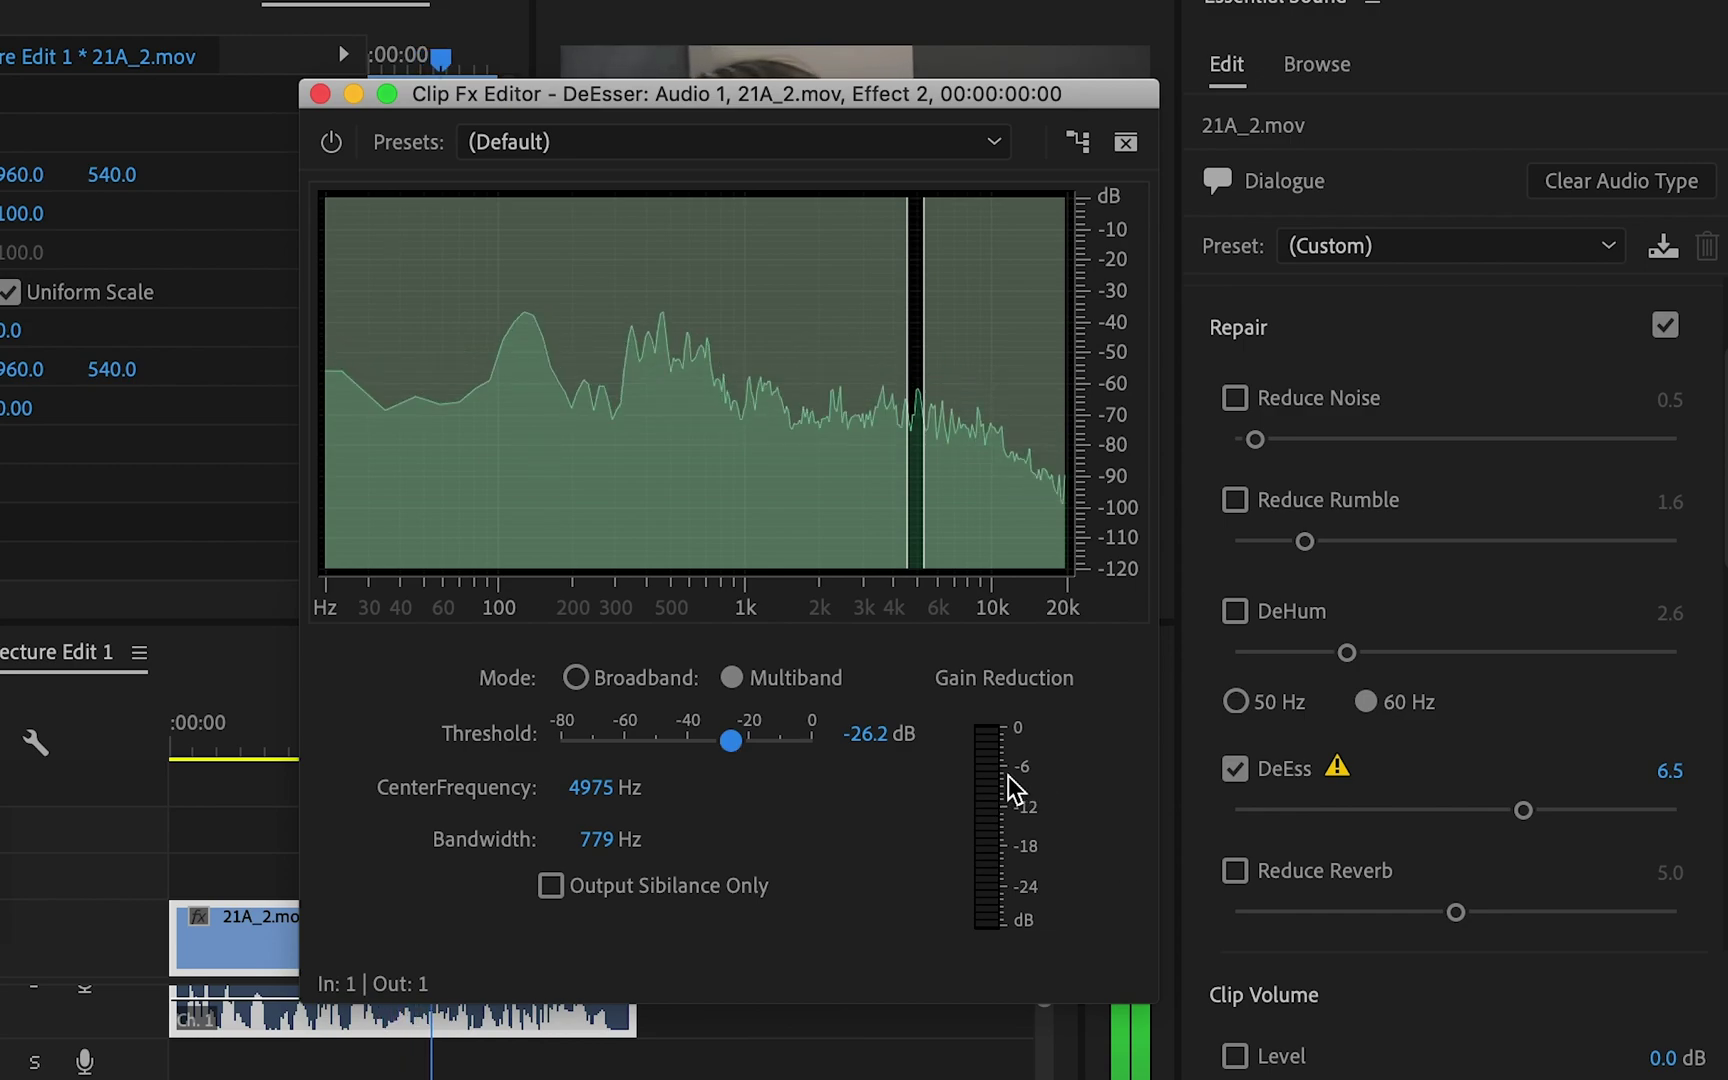
pyautogui.press('space')
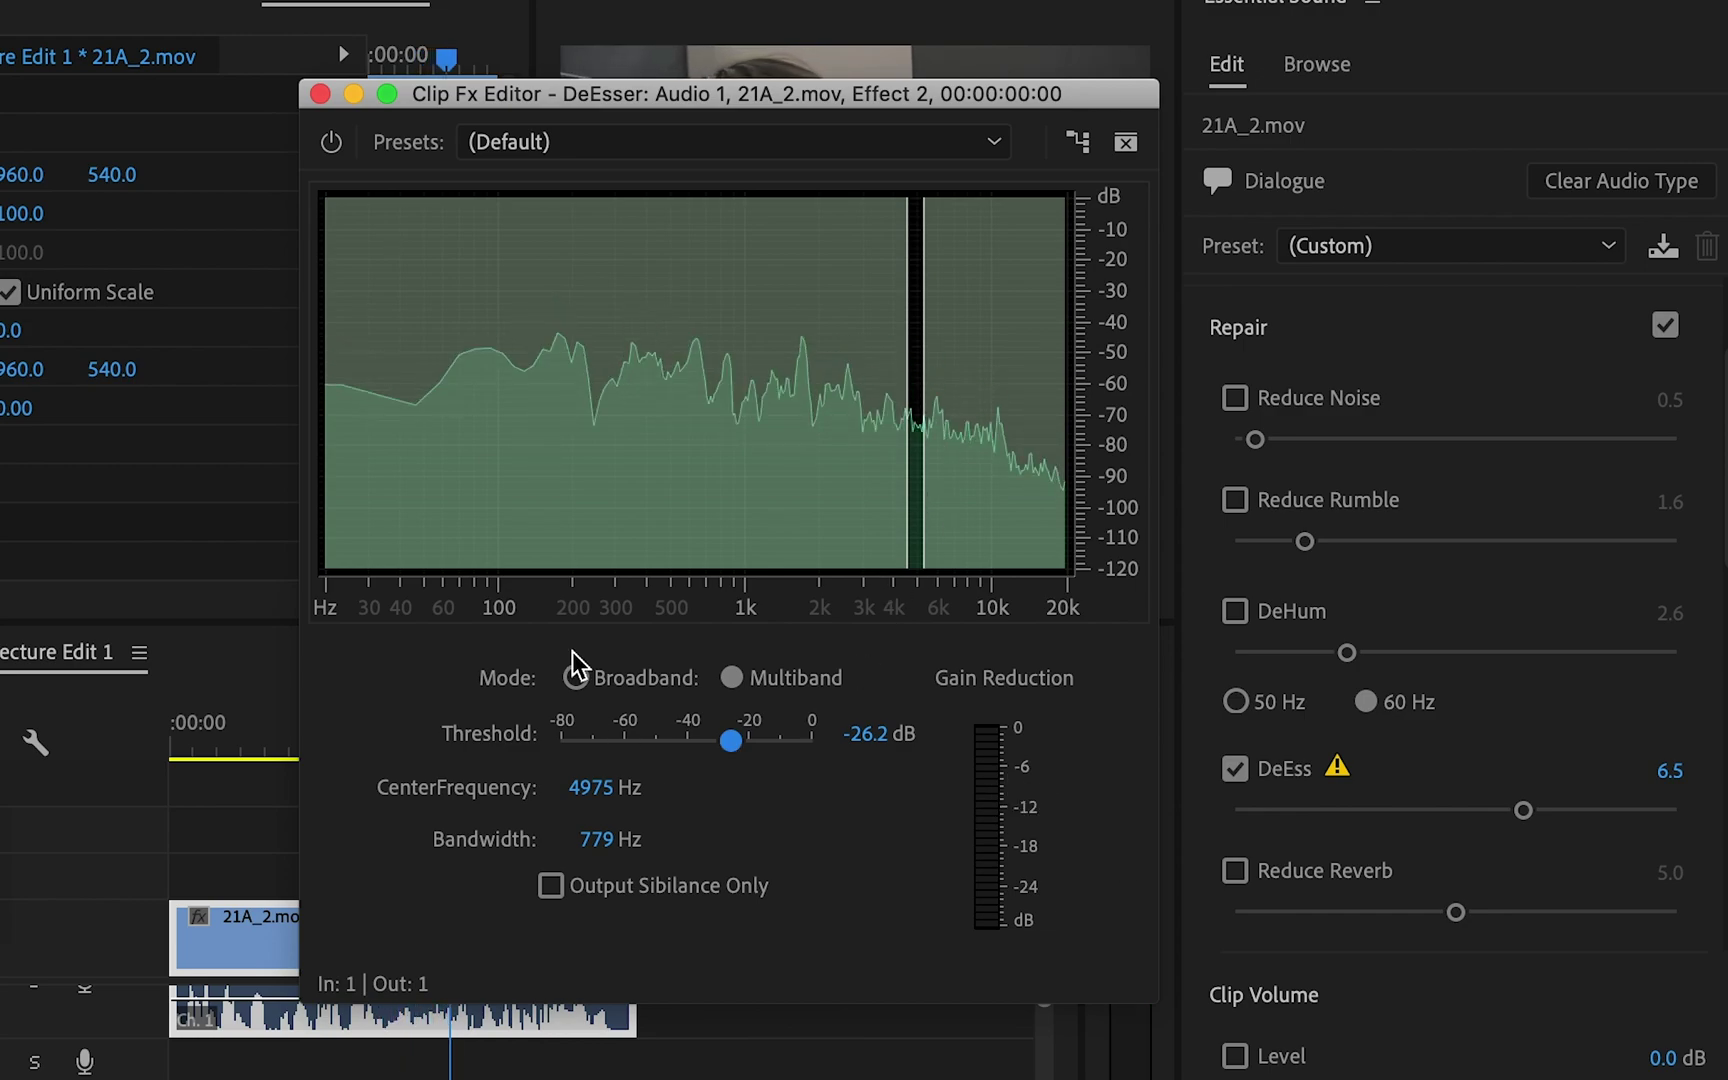
# Audition the 4410 - 7000 Hz DeEsser and Female Voice DeEsser presets while the clip plays.
pyautogui.click(868, 142)
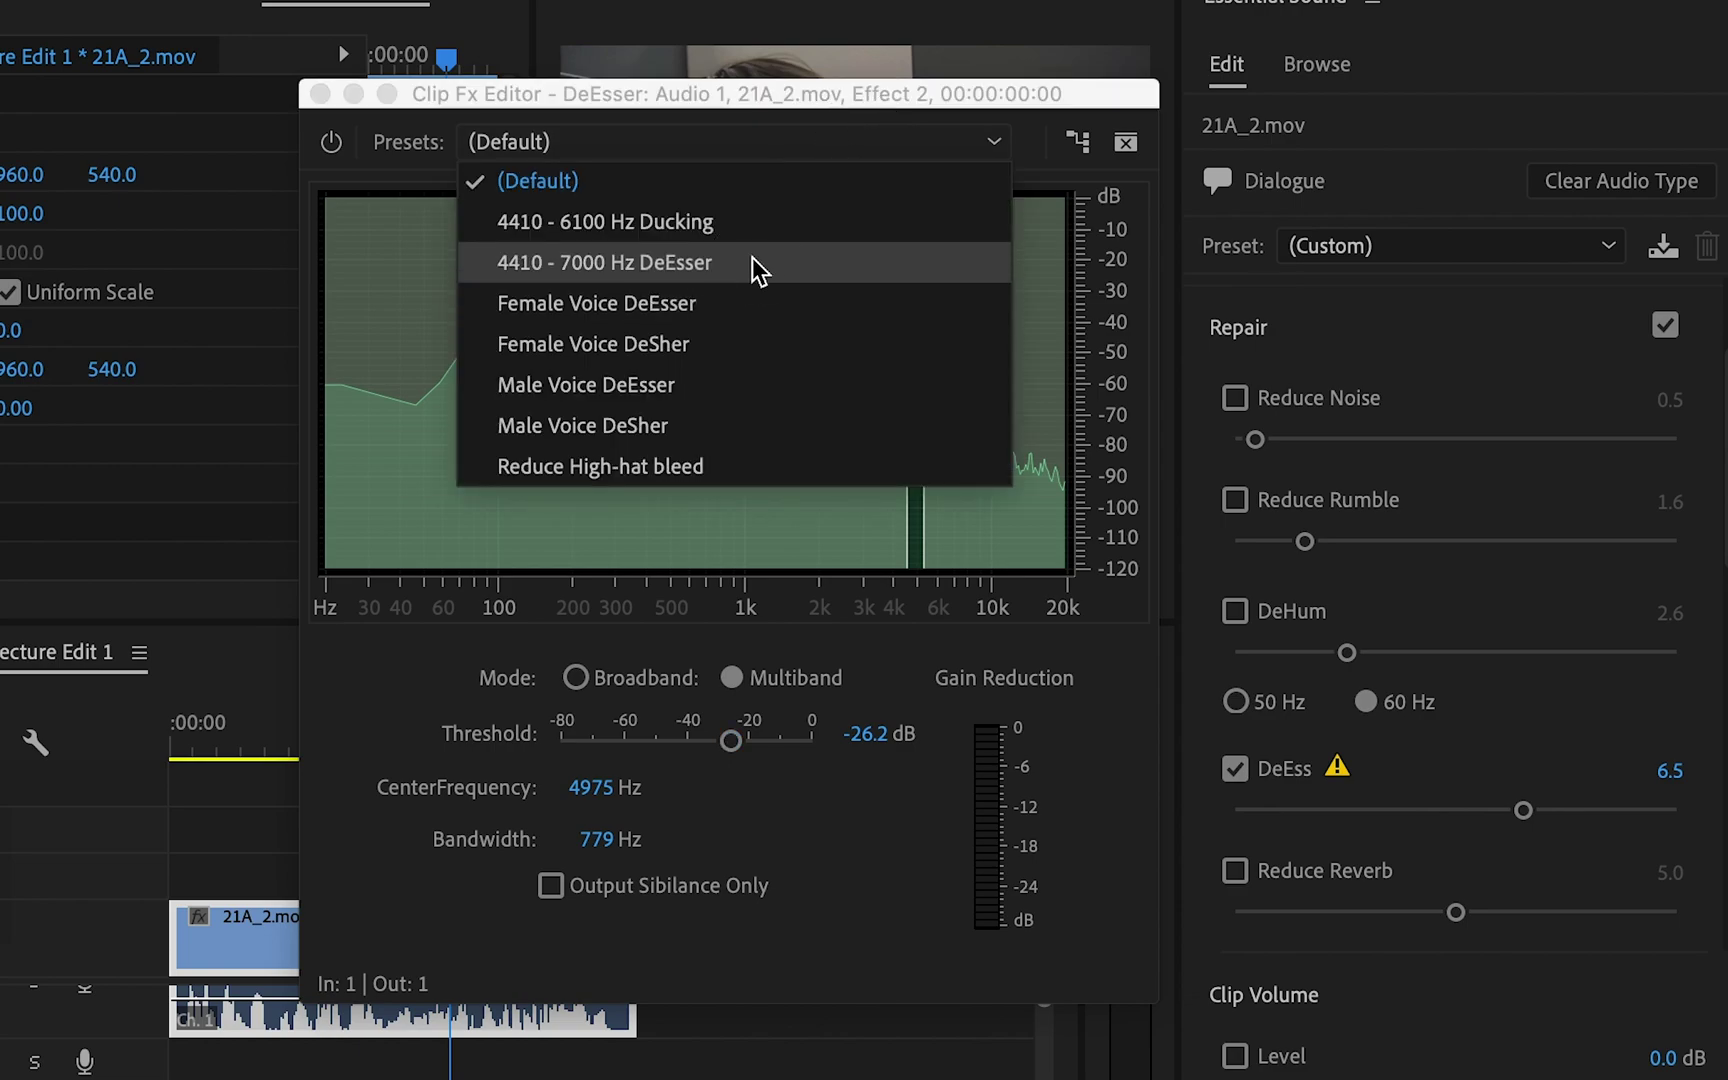
pyautogui.click(752, 262)
pyautogui.press('space')
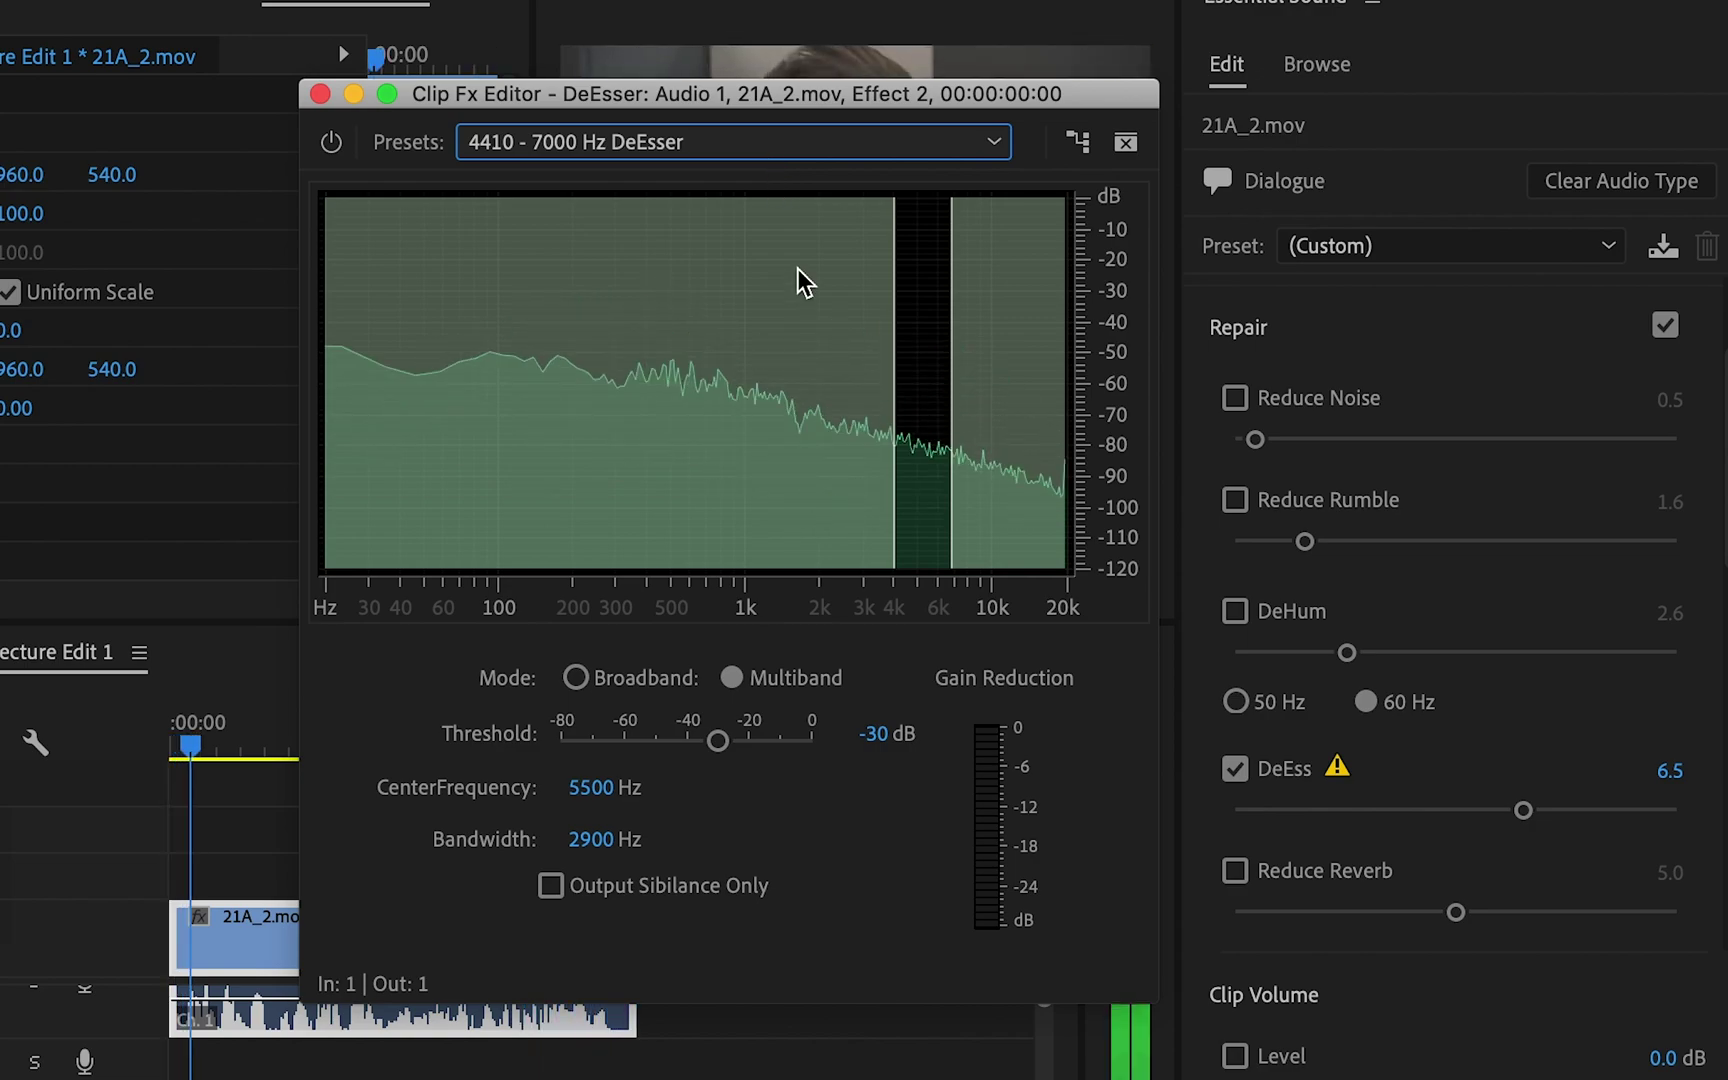
pyautogui.click(845, 148)
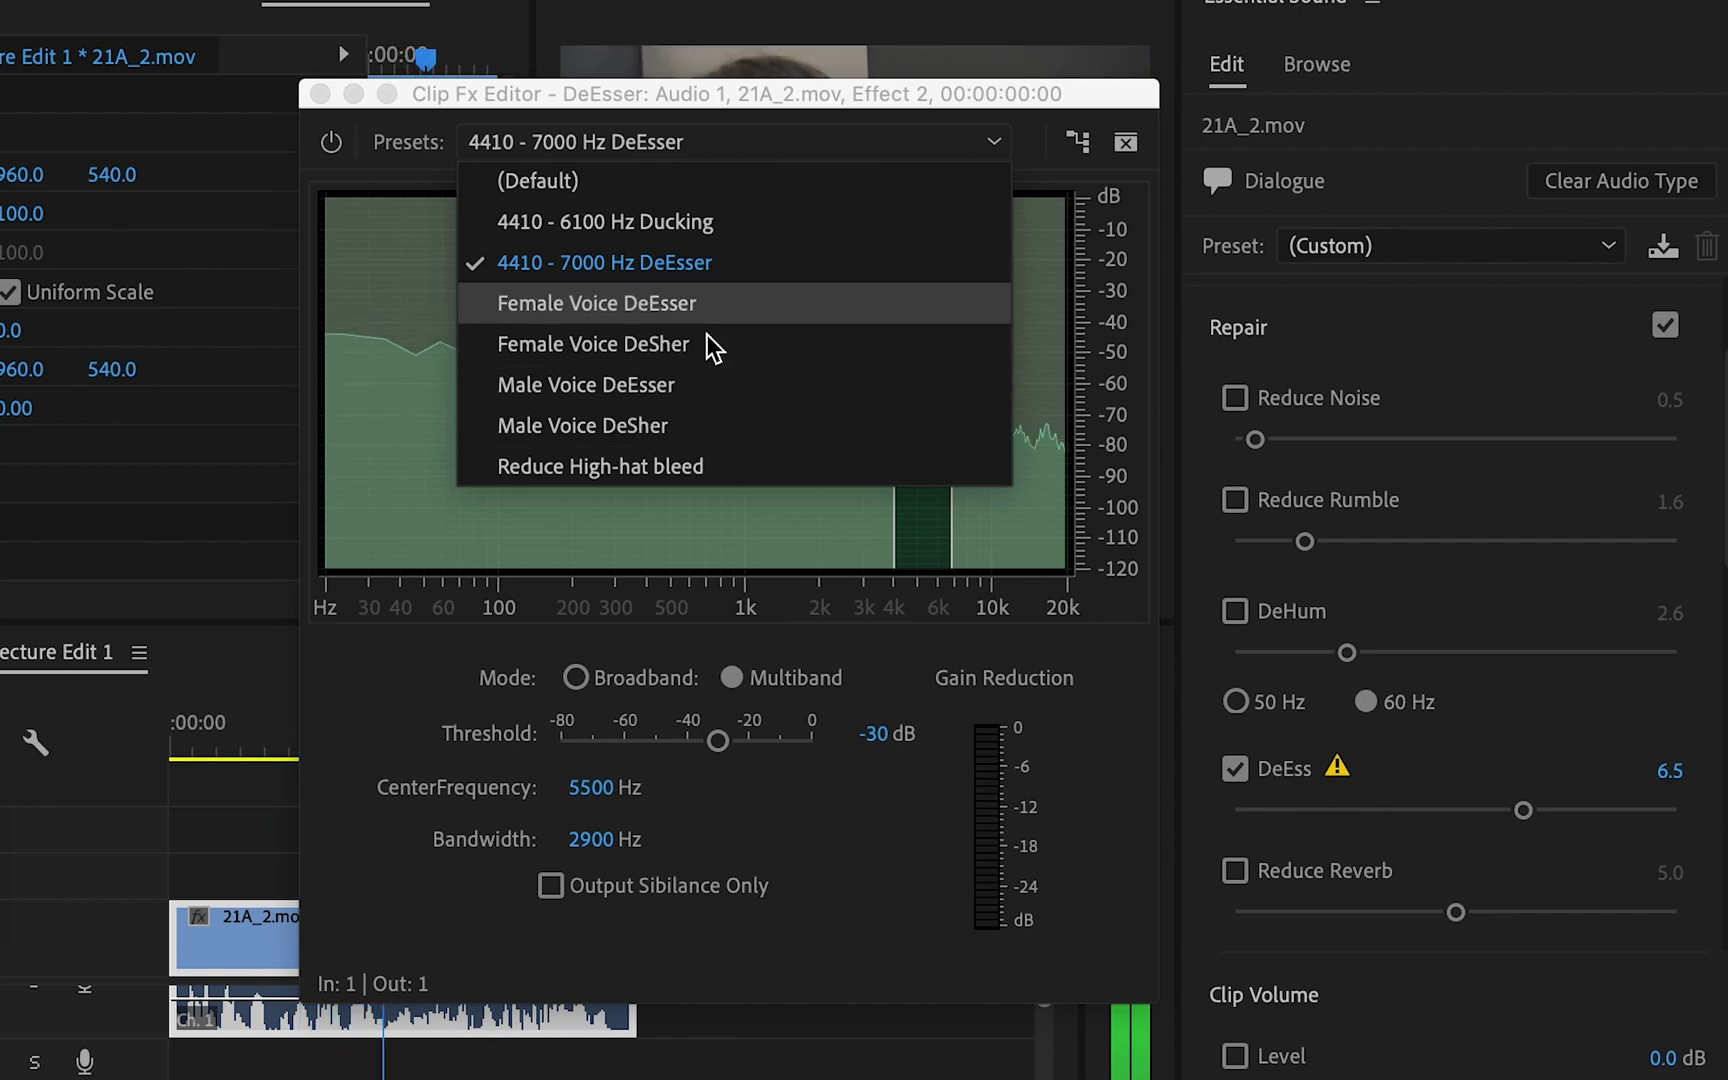
pyautogui.click(720, 308)
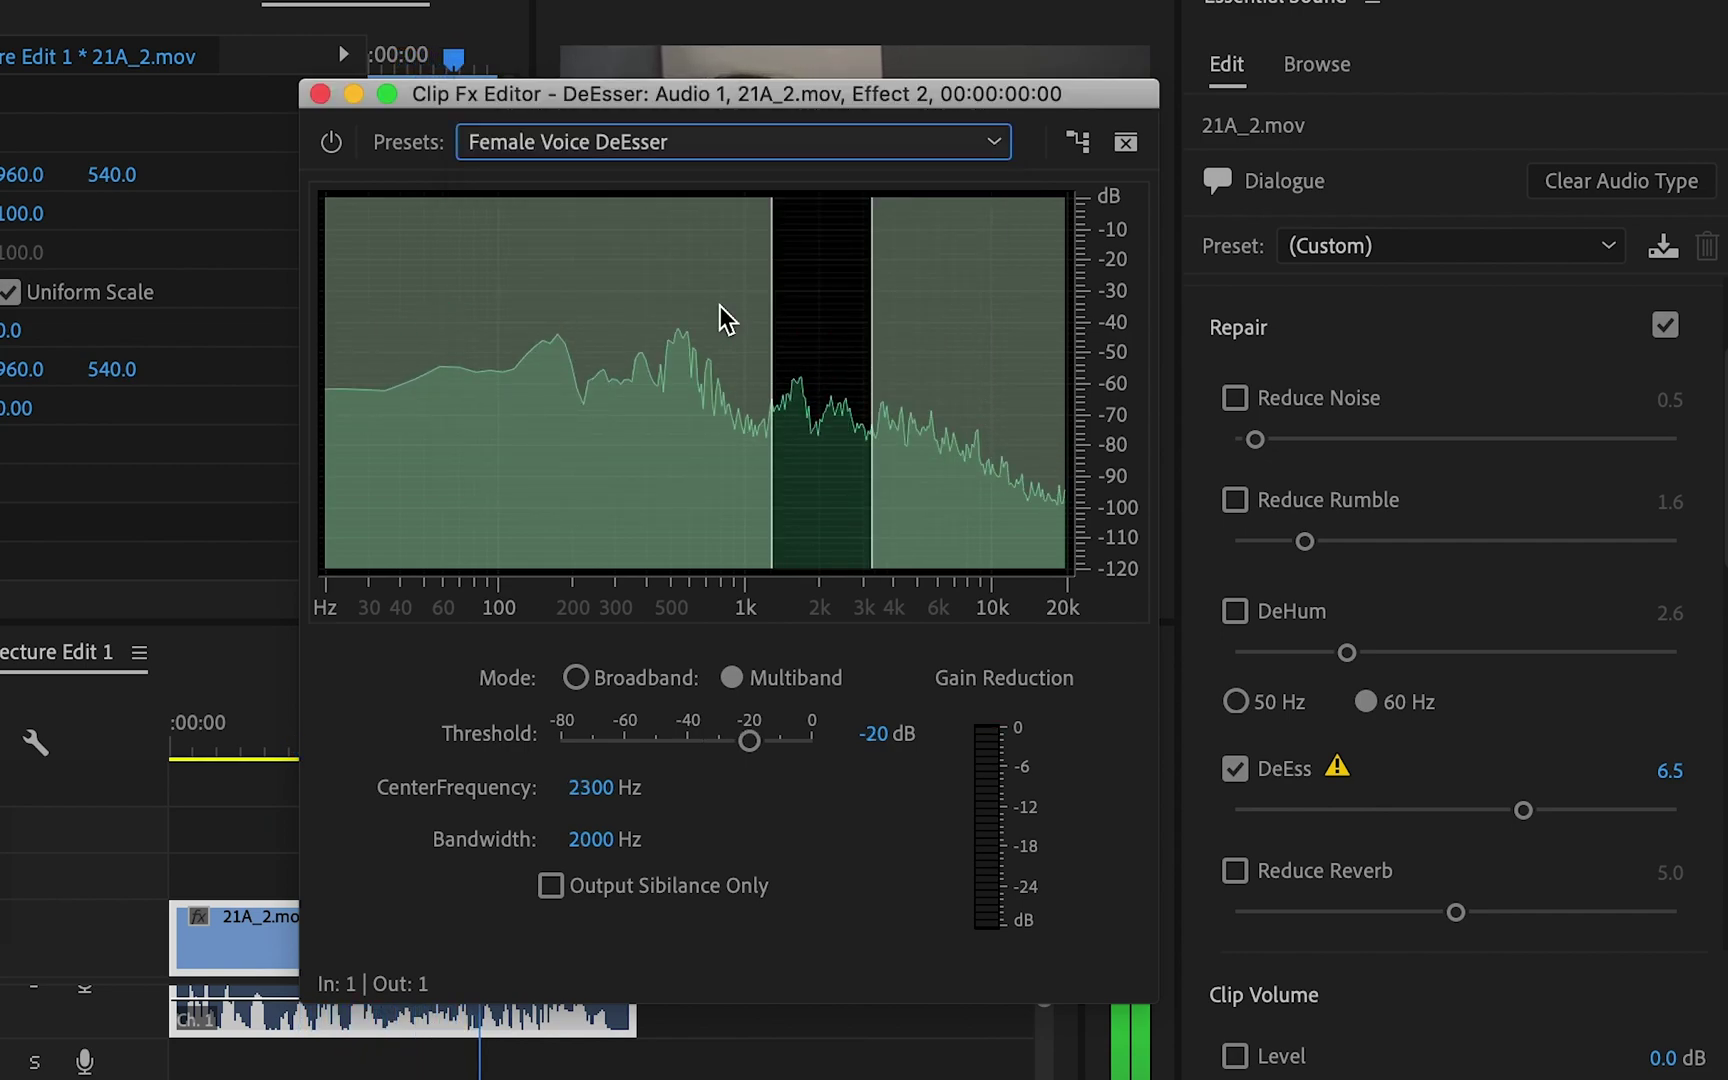
# Apply the Male Voice DeSher preset, set its threshold to -37.5 dB during playback, and close the DeEsser editor.
pyautogui.click(808, 143)
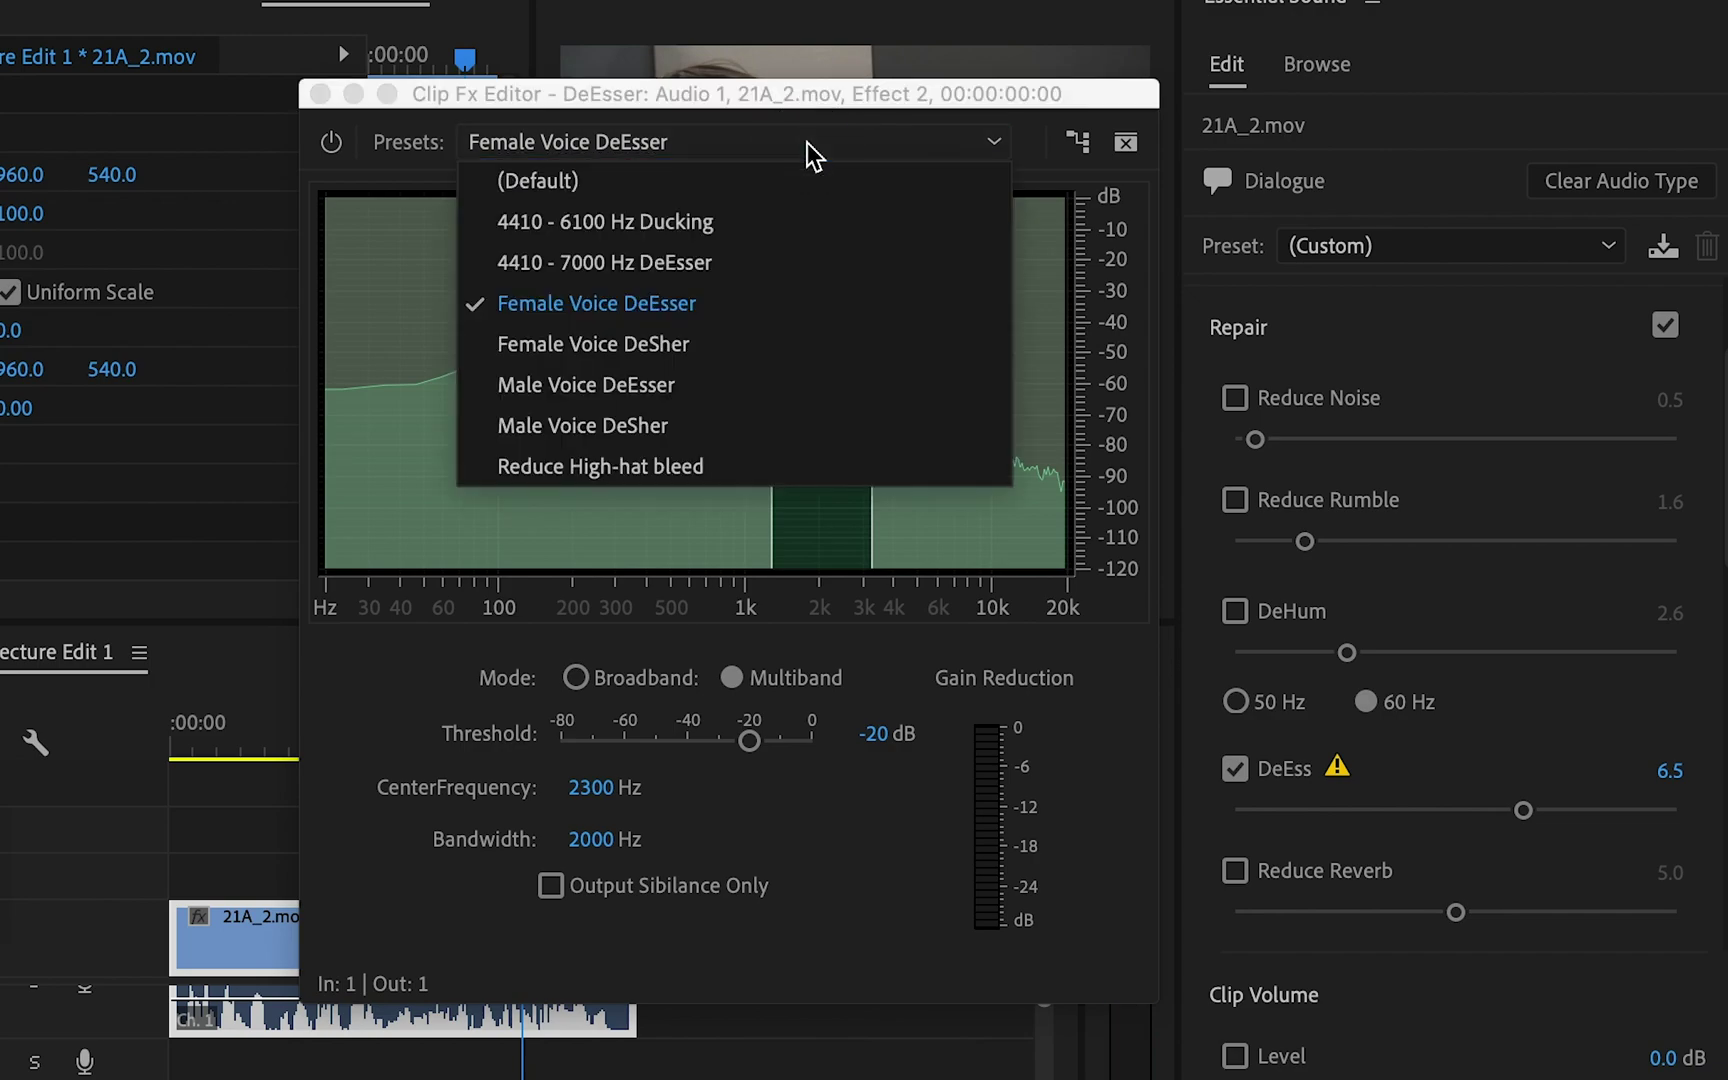
pyautogui.click(683, 439)
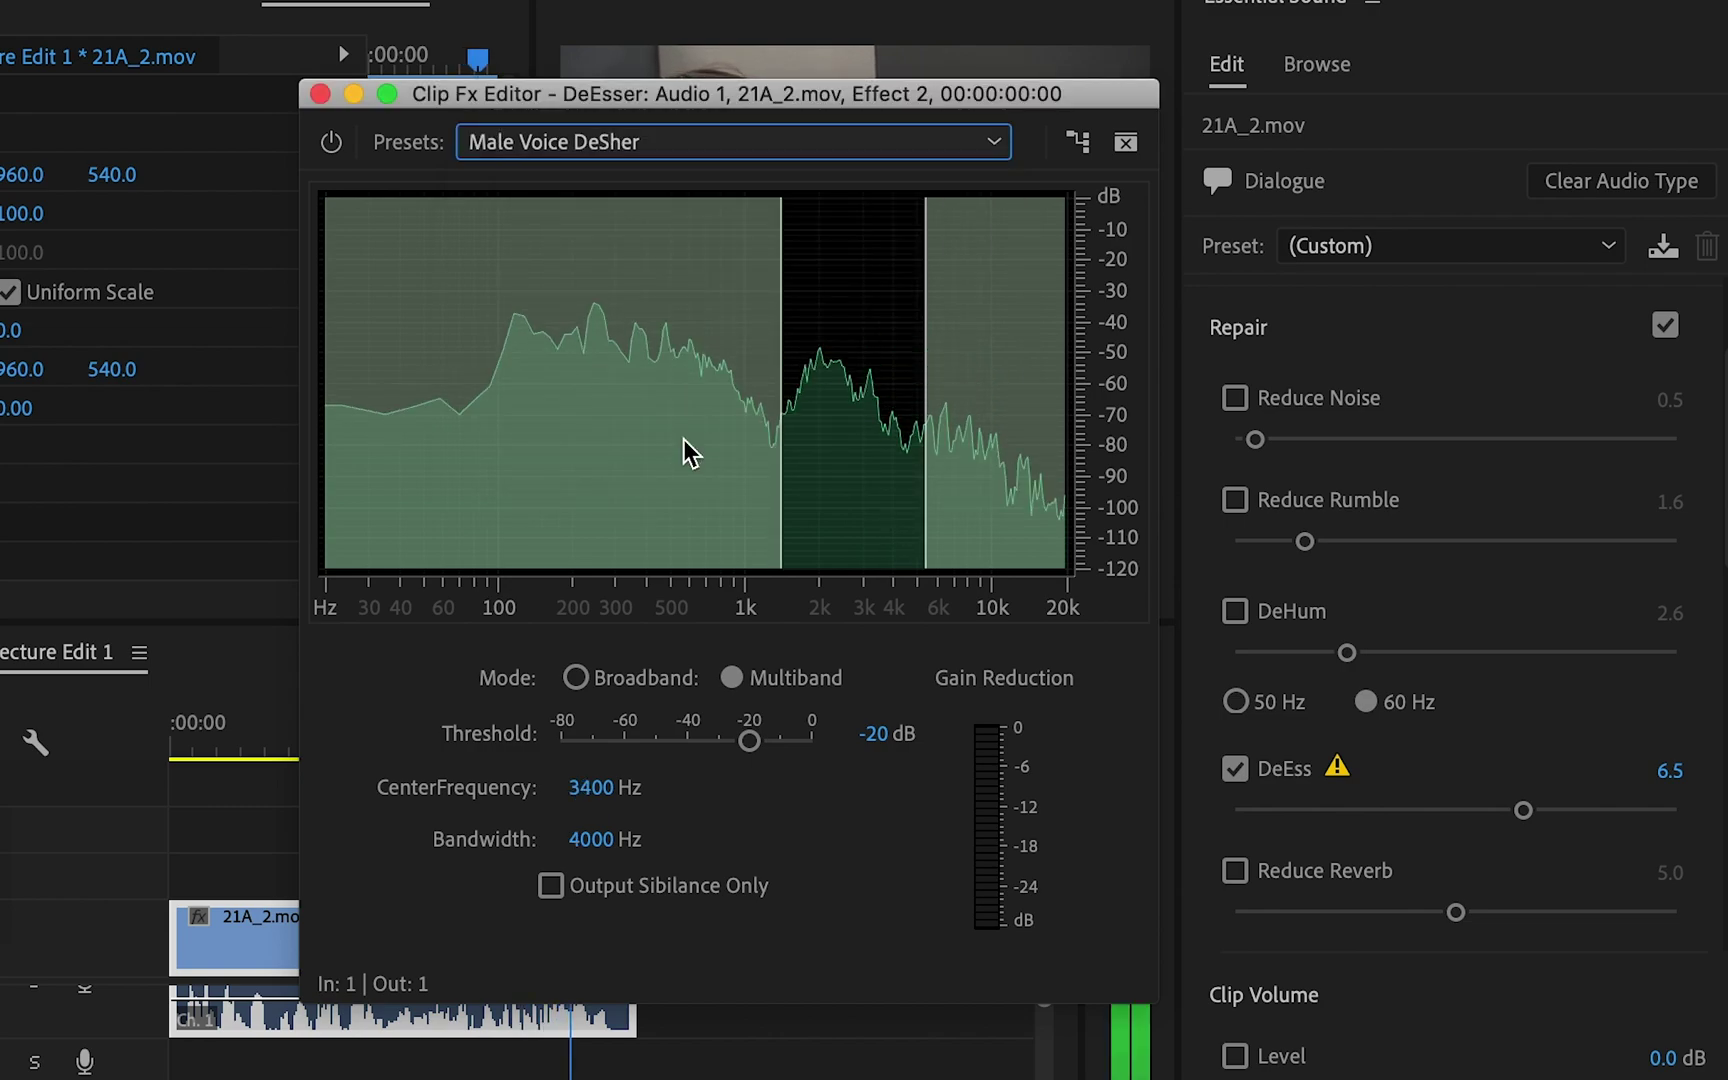
pyautogui.click(750, 738)
pyautogui.moveTo(752, 734); pyautogui.dragTo(698, 732)
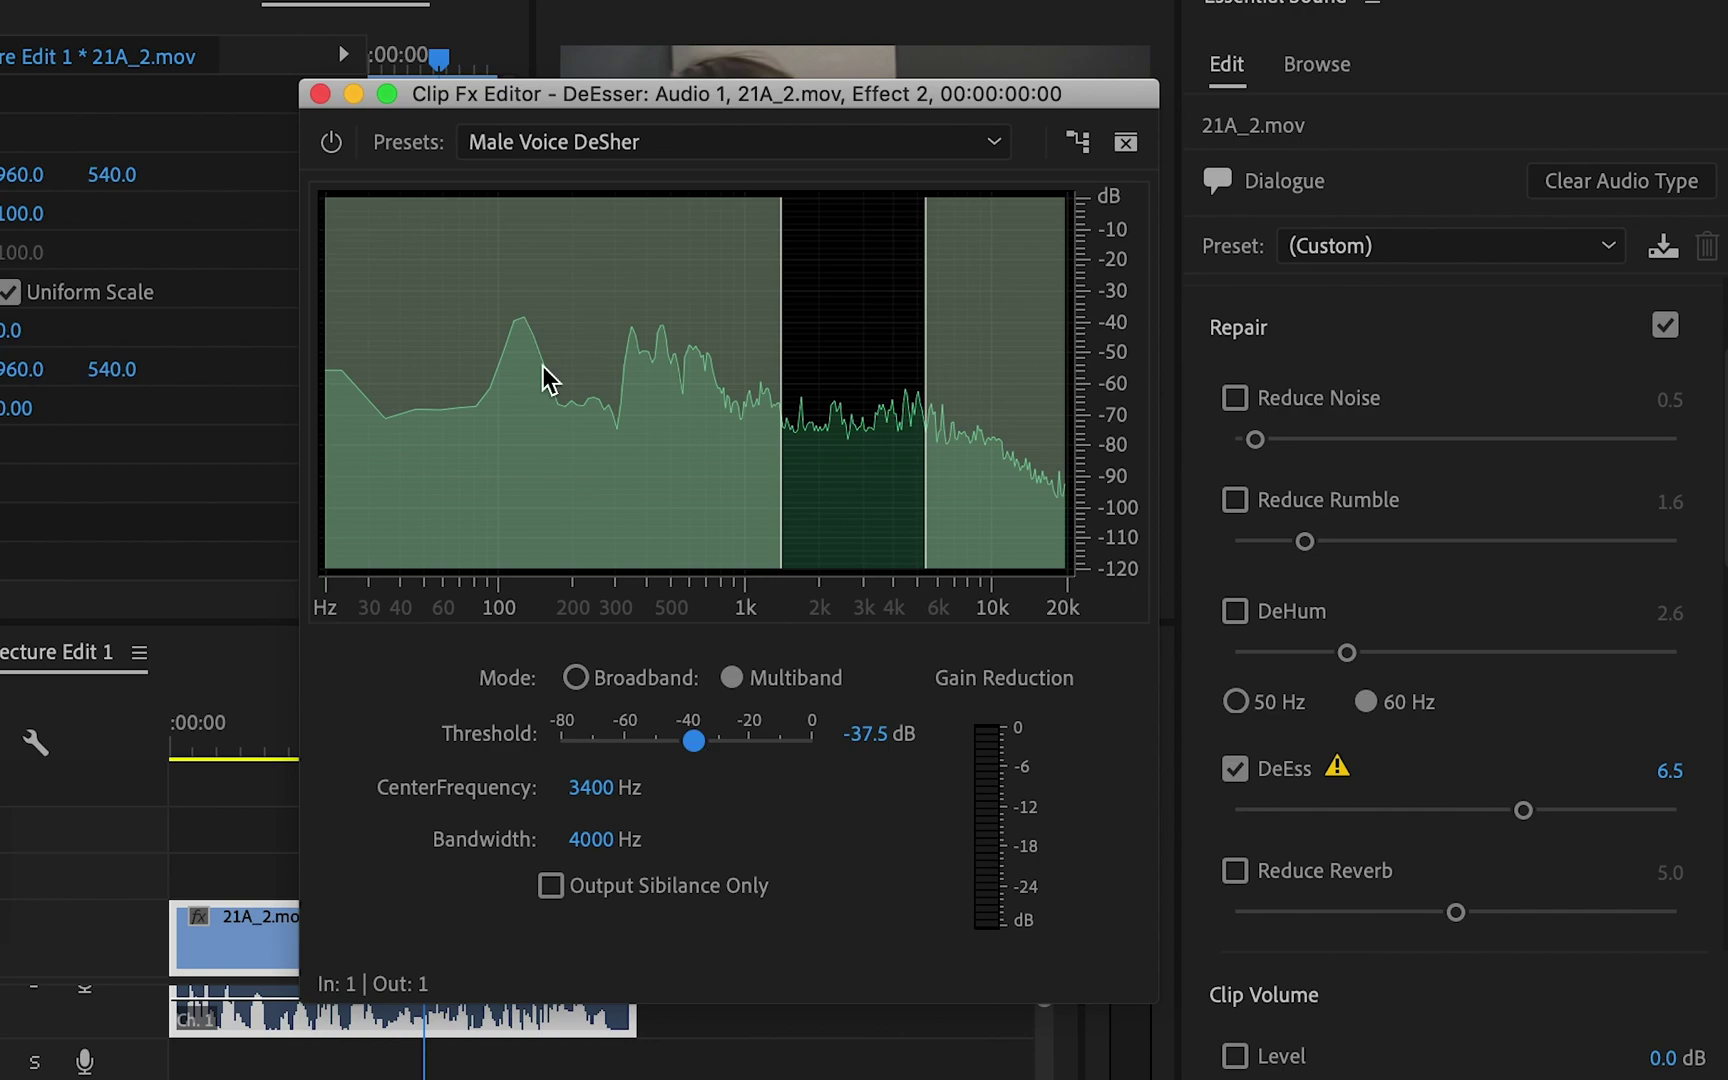
pyautogui.click(320, 93)
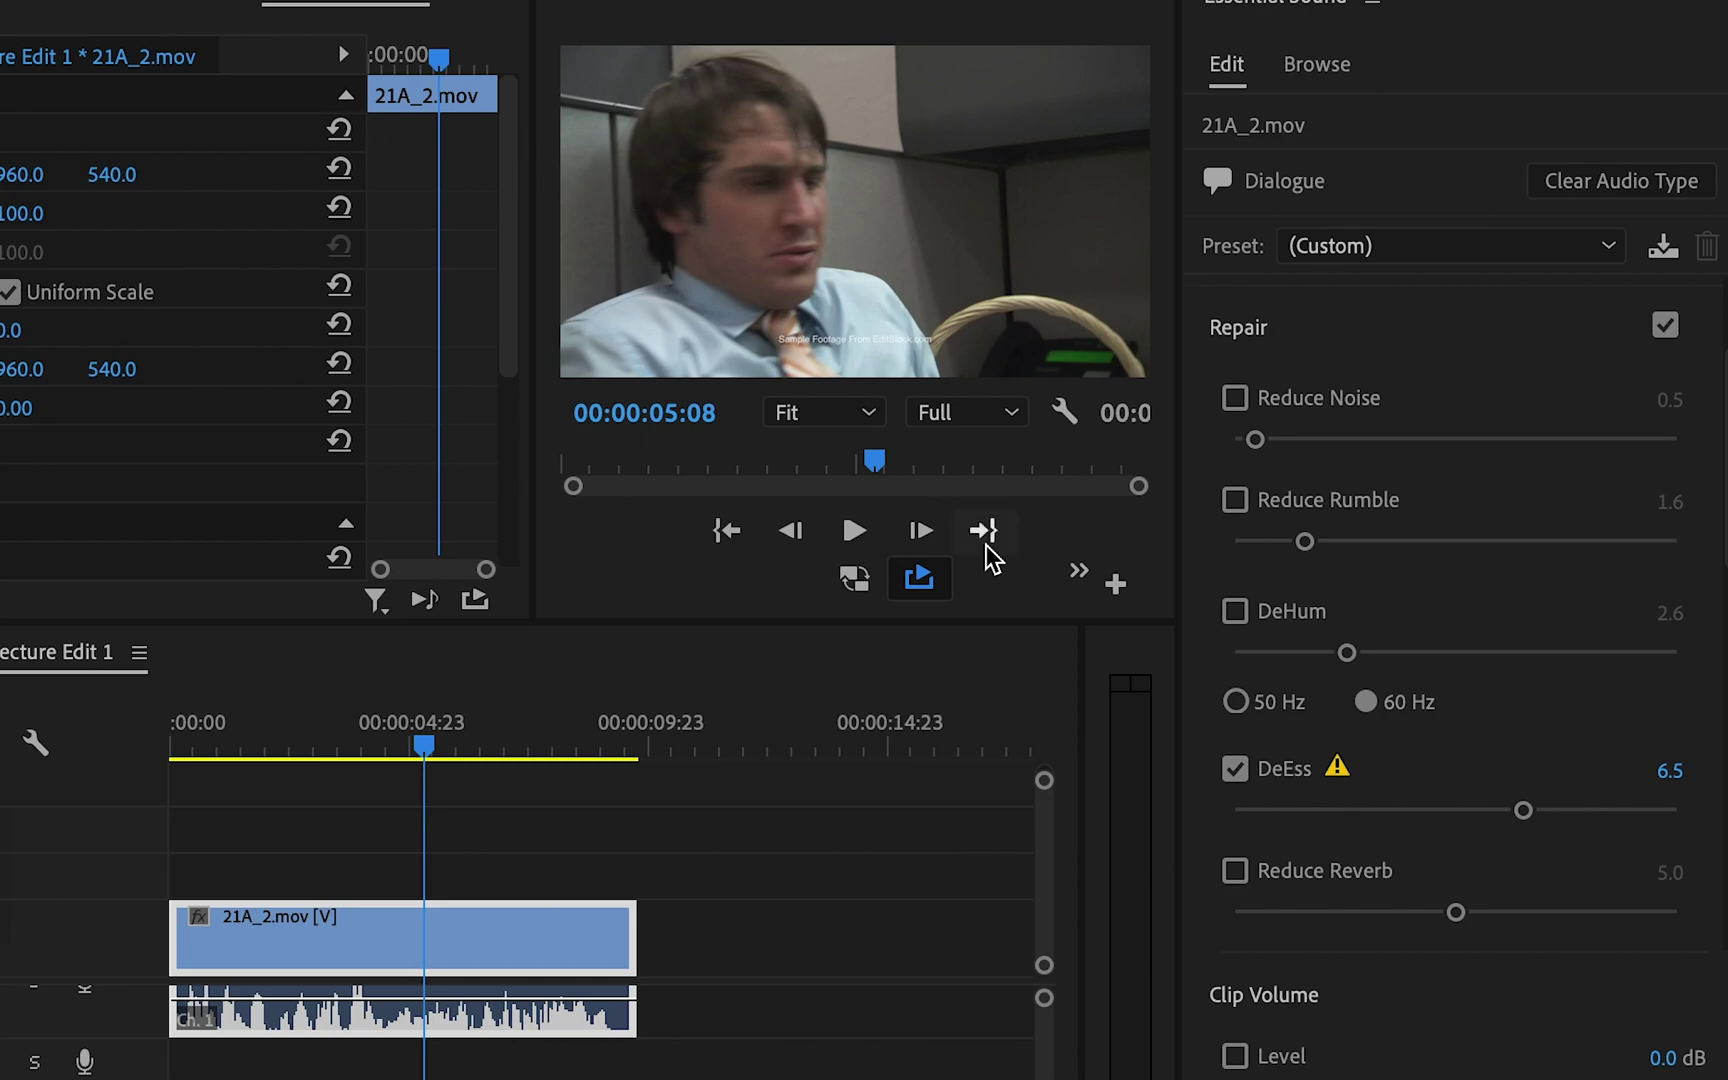
# Turn off DeEss, enable Reduce Reverb, and lower its amount to 0.0 while the clip plays.
pyautogui.click(1243, 767)
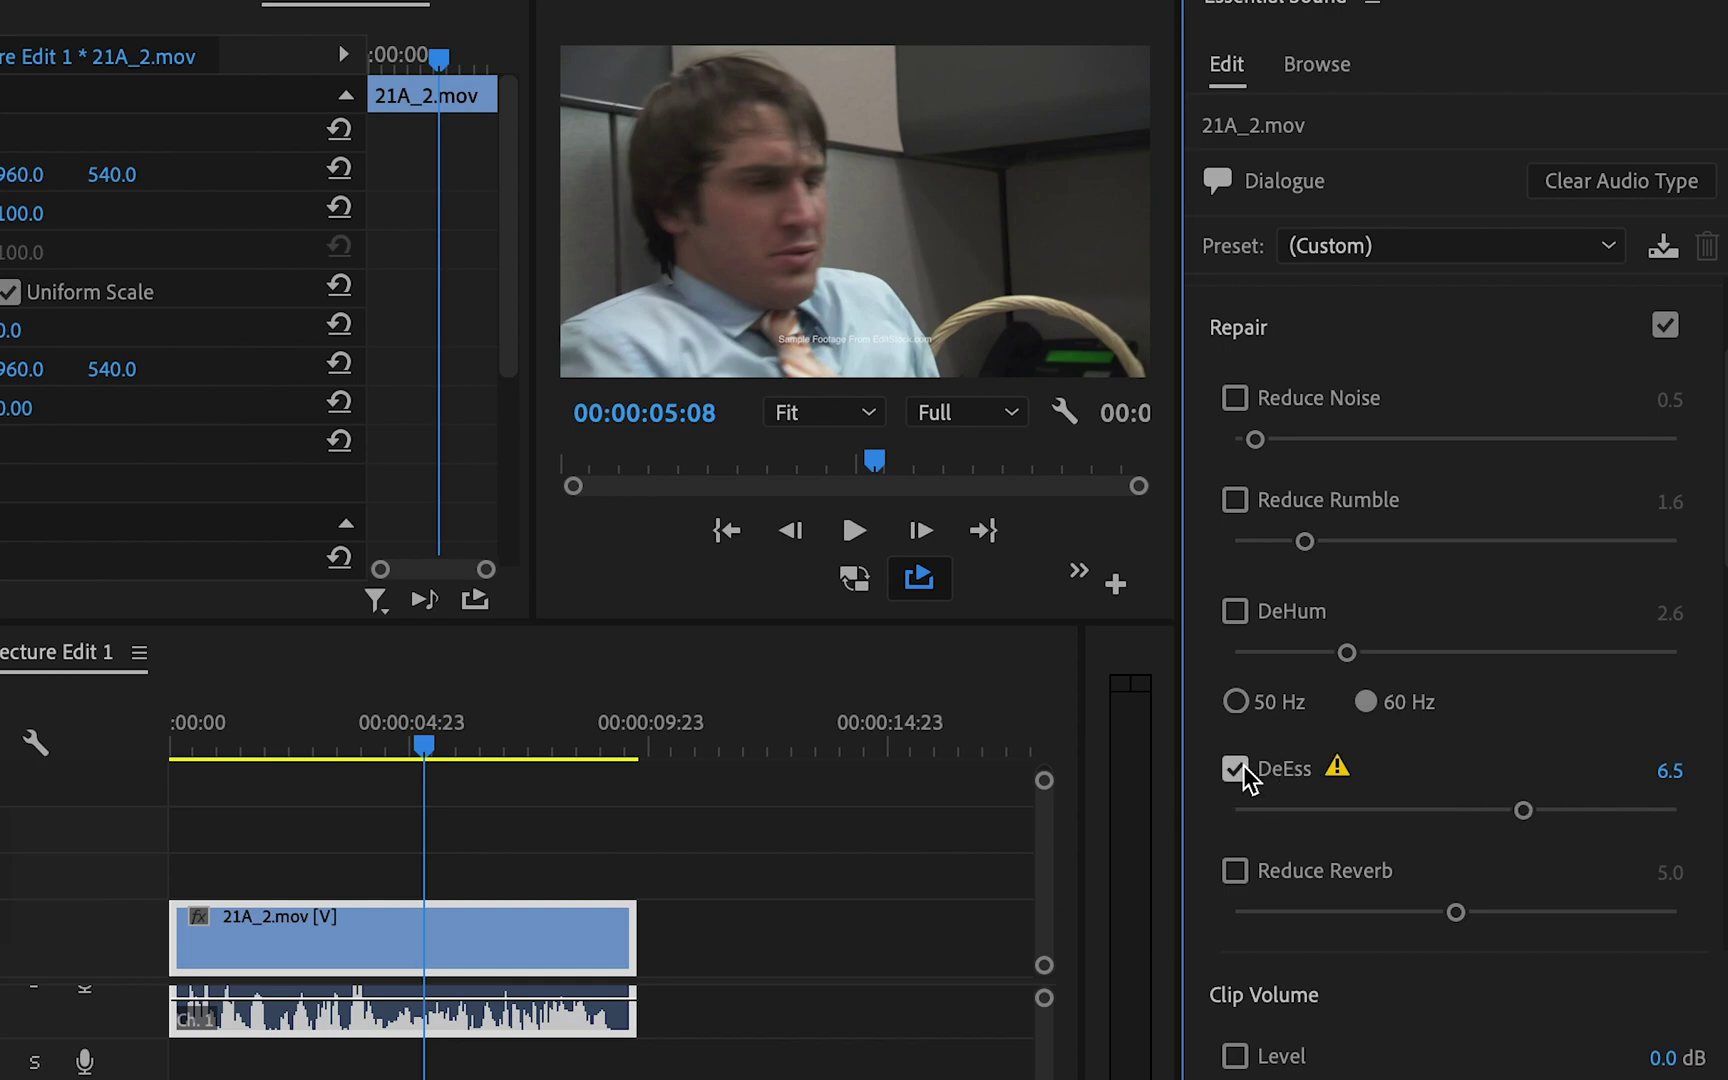
pyautogui.click(1228, 871)
pyautogui.press('space')
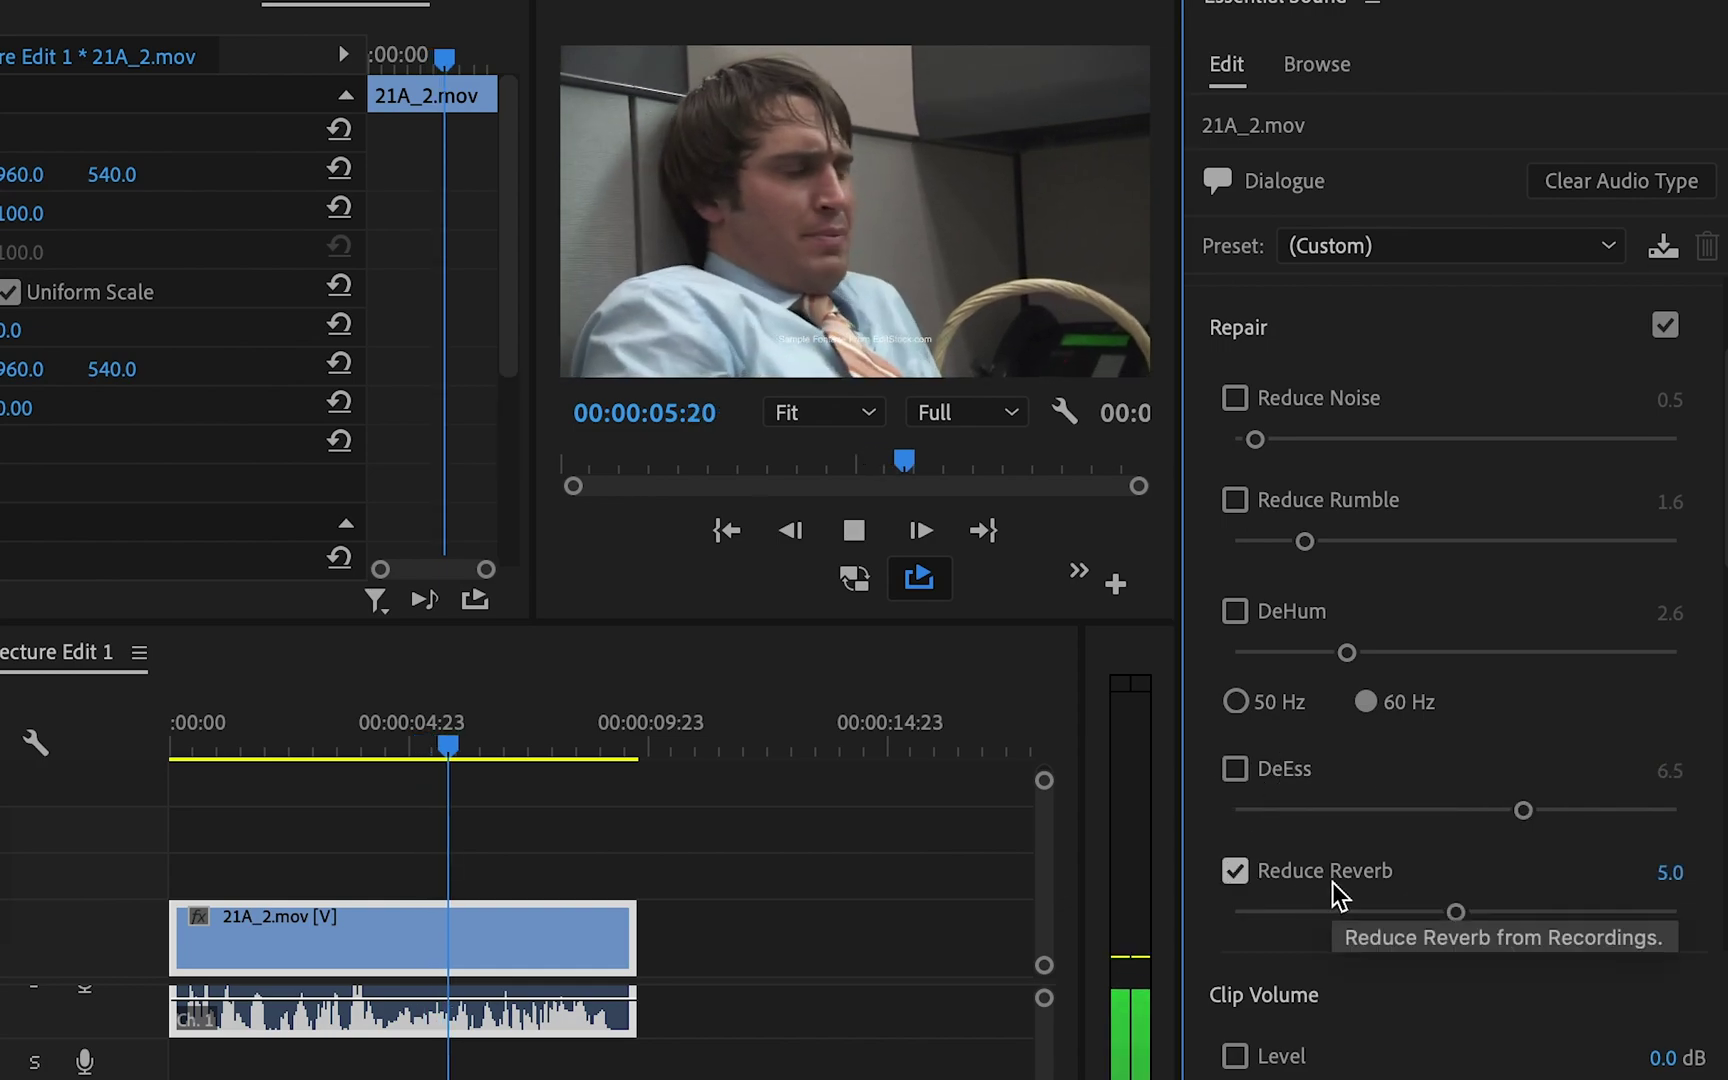
pyautogui.moveTo(1450, 912); pyautogui.dragTo(1237, 916)
pyautogui.press('space')
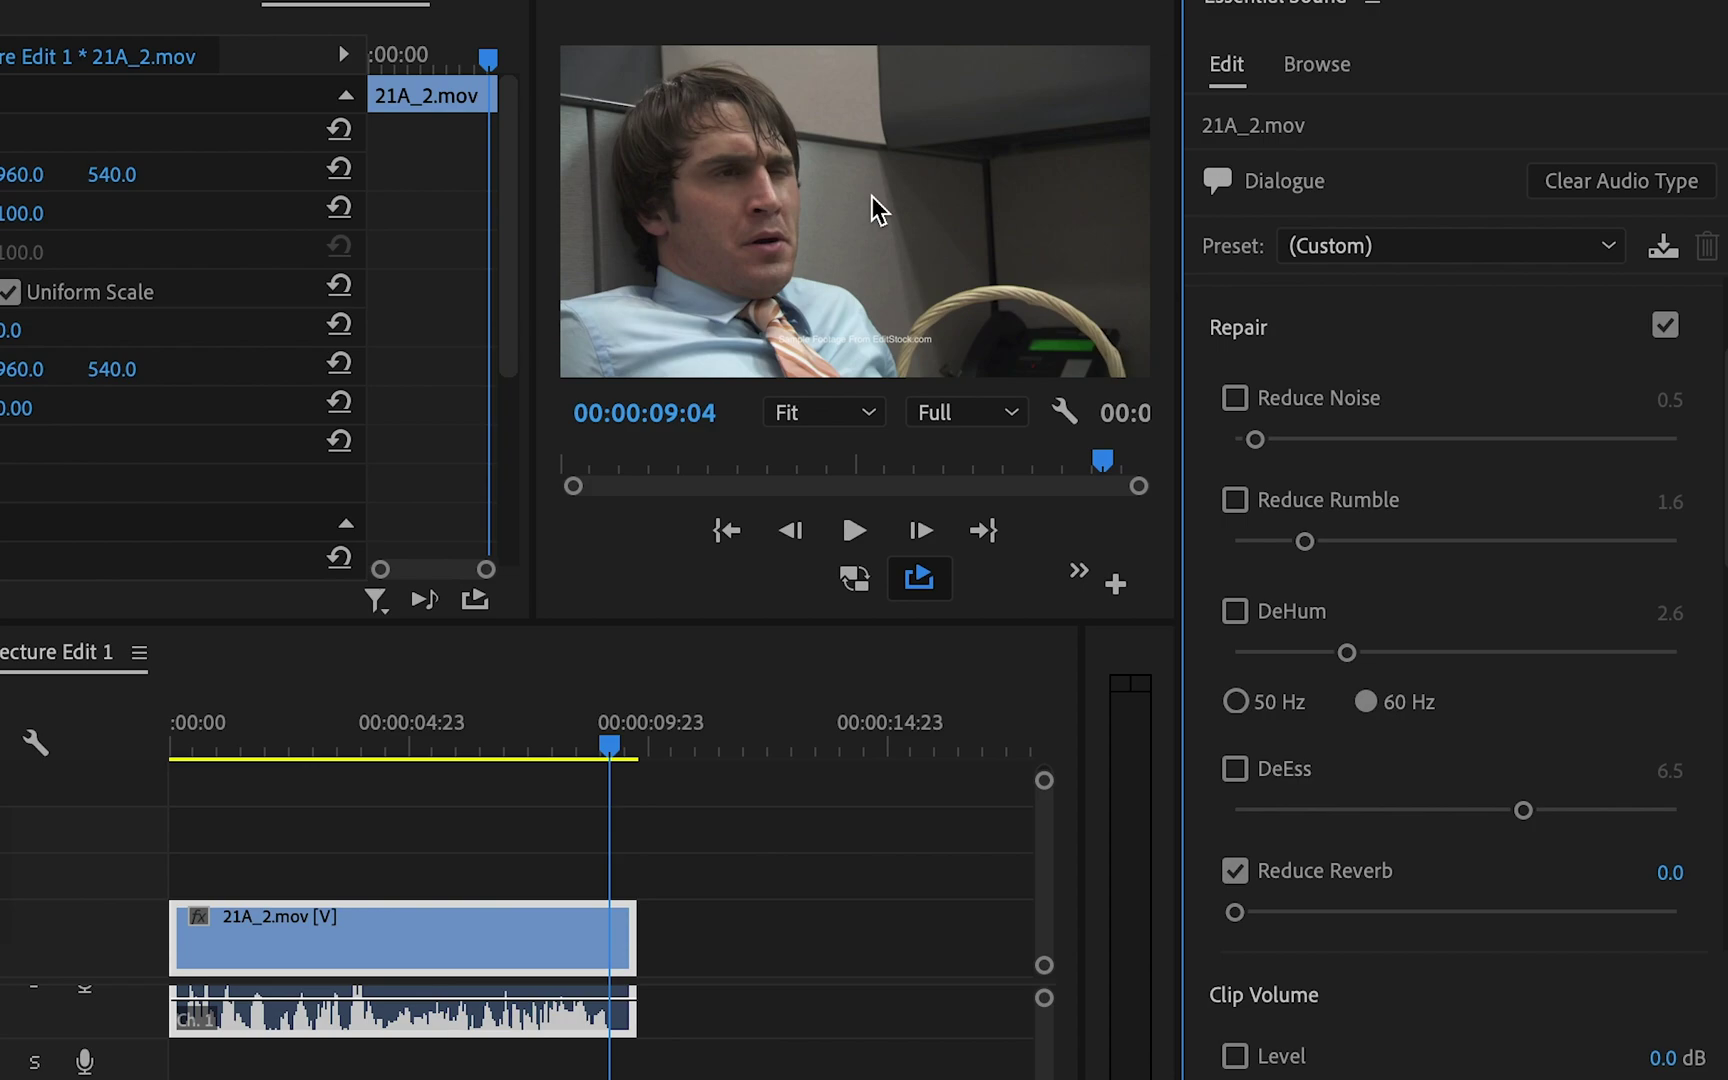
# Try a Reduce Reverb amount of 4.1 during playback, set it to 1.3, and play the clip again.
pyautogui.press('space')
pyautogui.moveTo(1235, 912); pyautogui.dragTo(1419, 922)
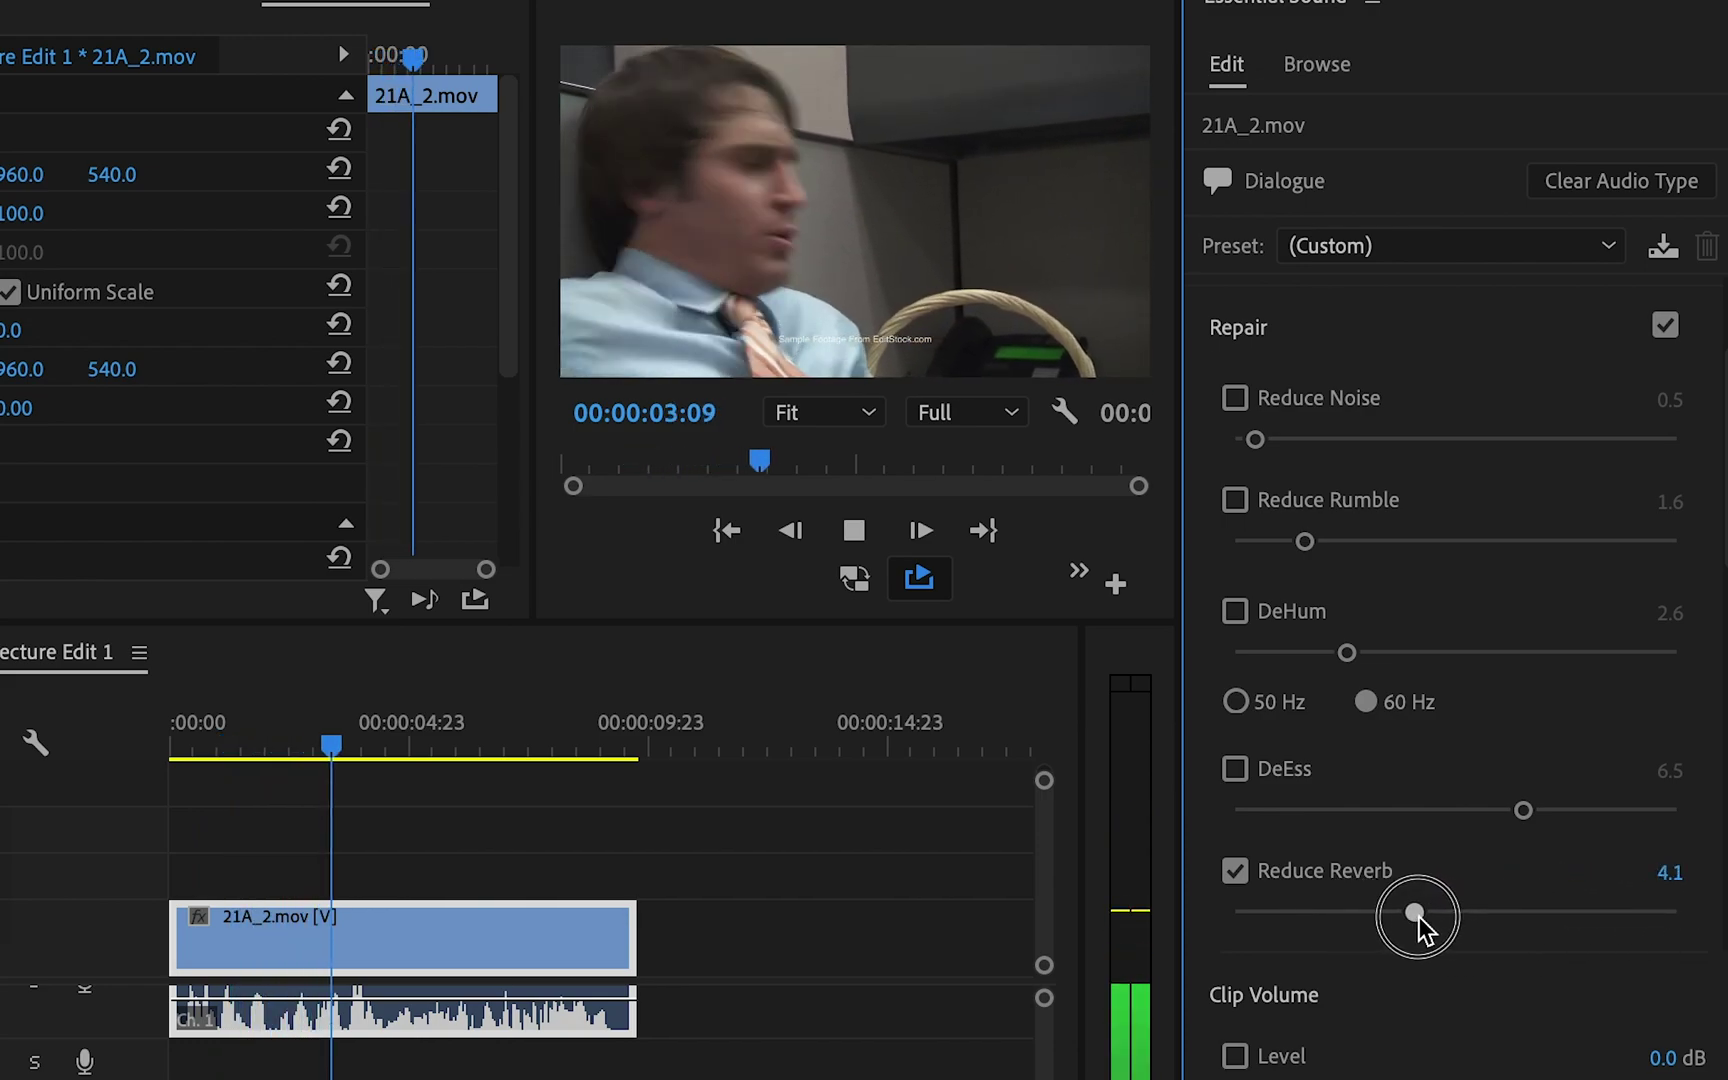
pyautogui.press('space')
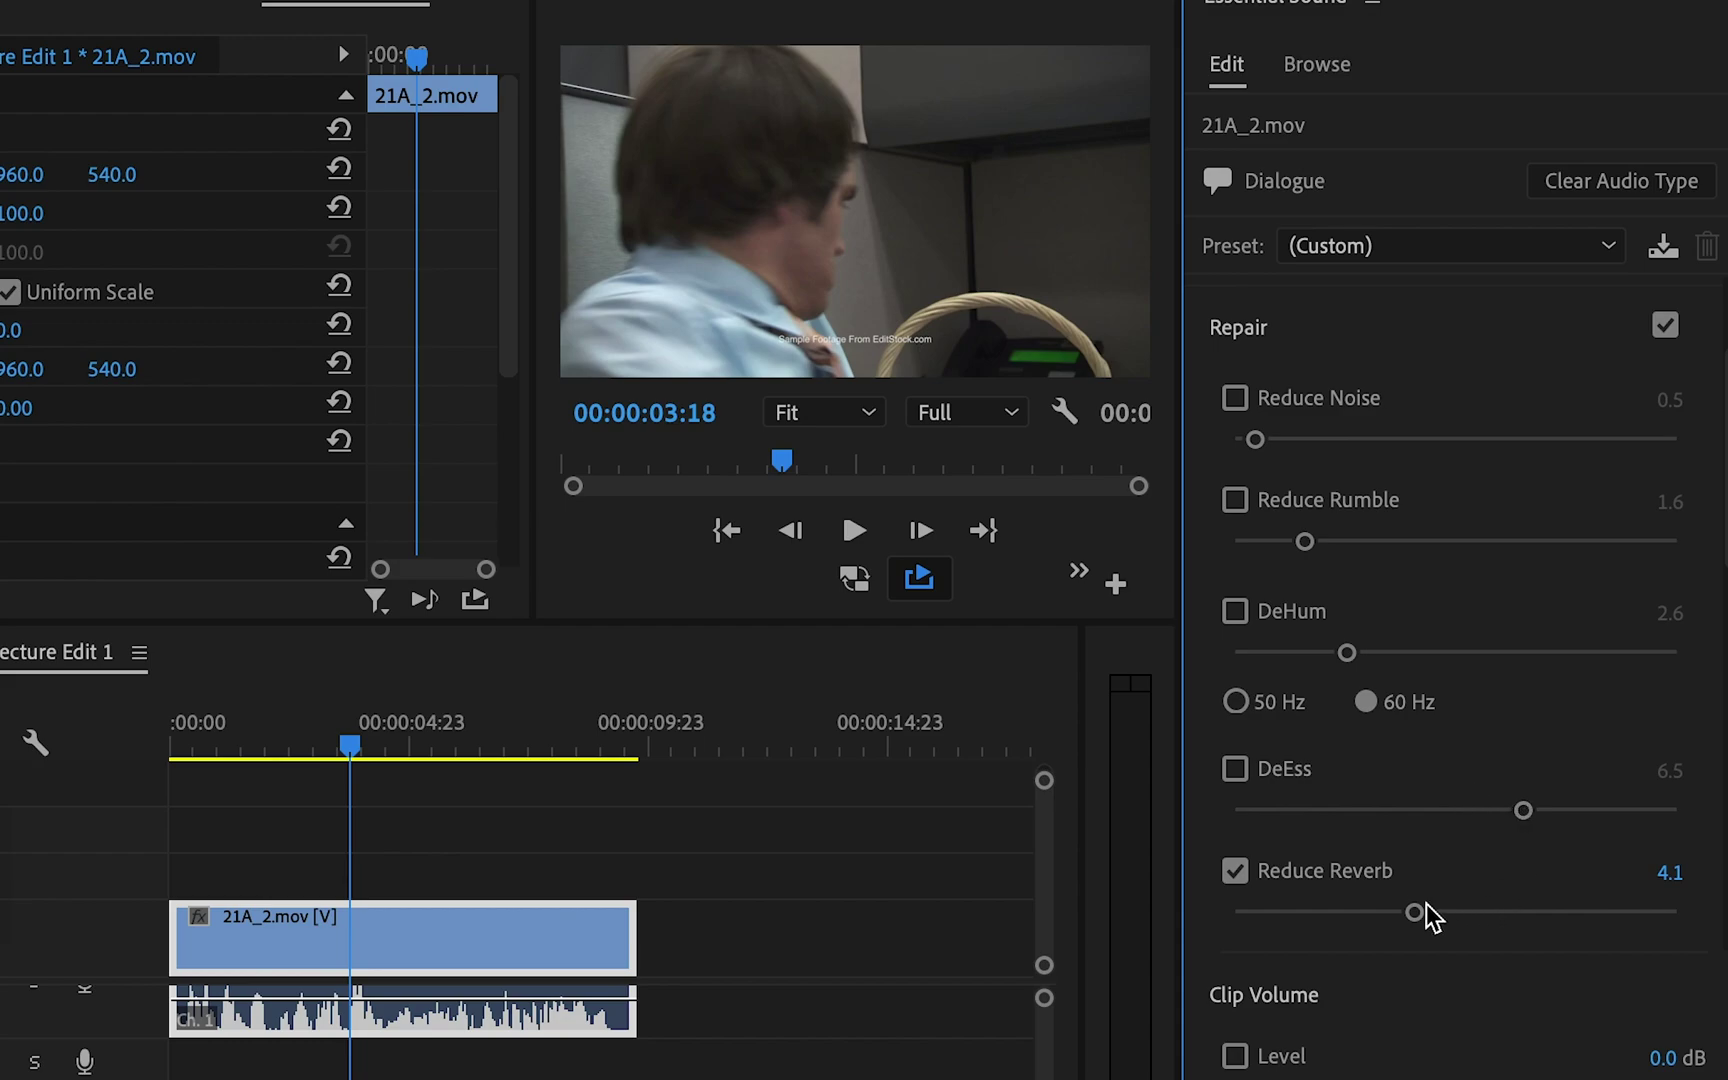
pyautogui.moveTo(1415, 914); pyautogui.dragTo(1291, 912)
pyautogui.press('space')
pyautogui.press('space')
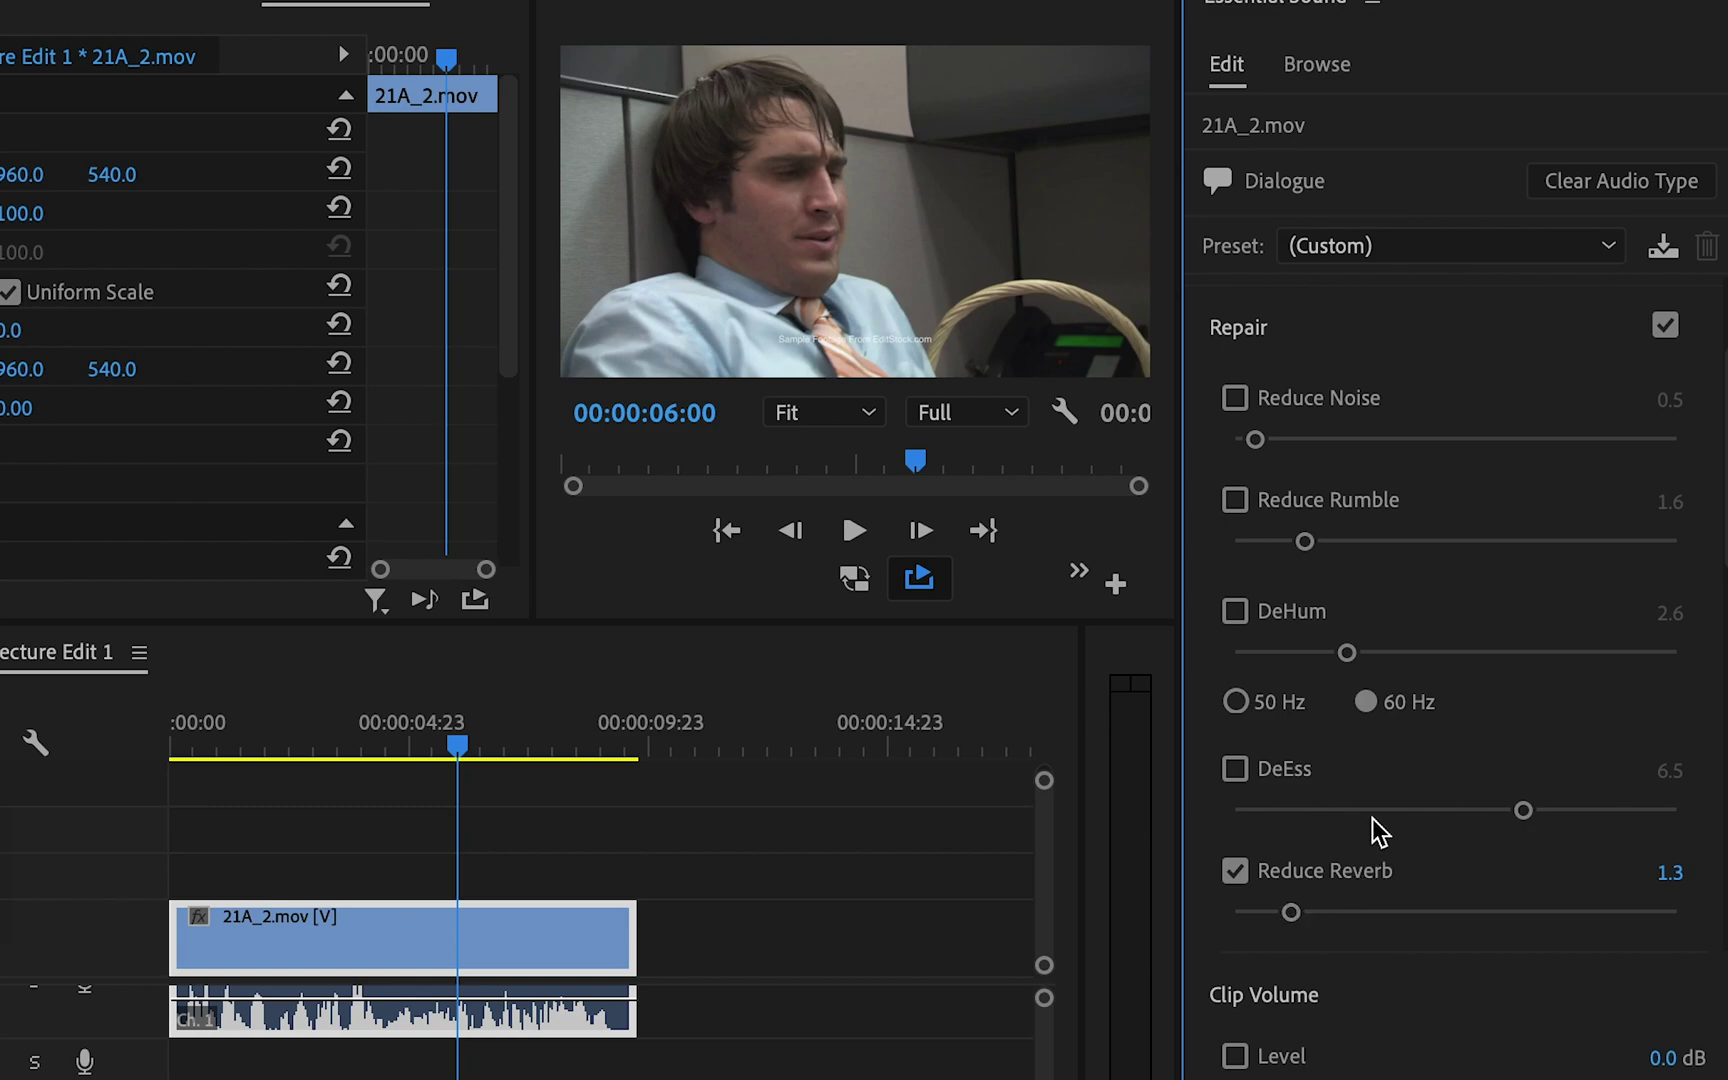
# Enable DeEss again with an amount of 4.6, and toggle Reduce Reverb off and back on.
pyautogui.scroll(5, 1372, 818)
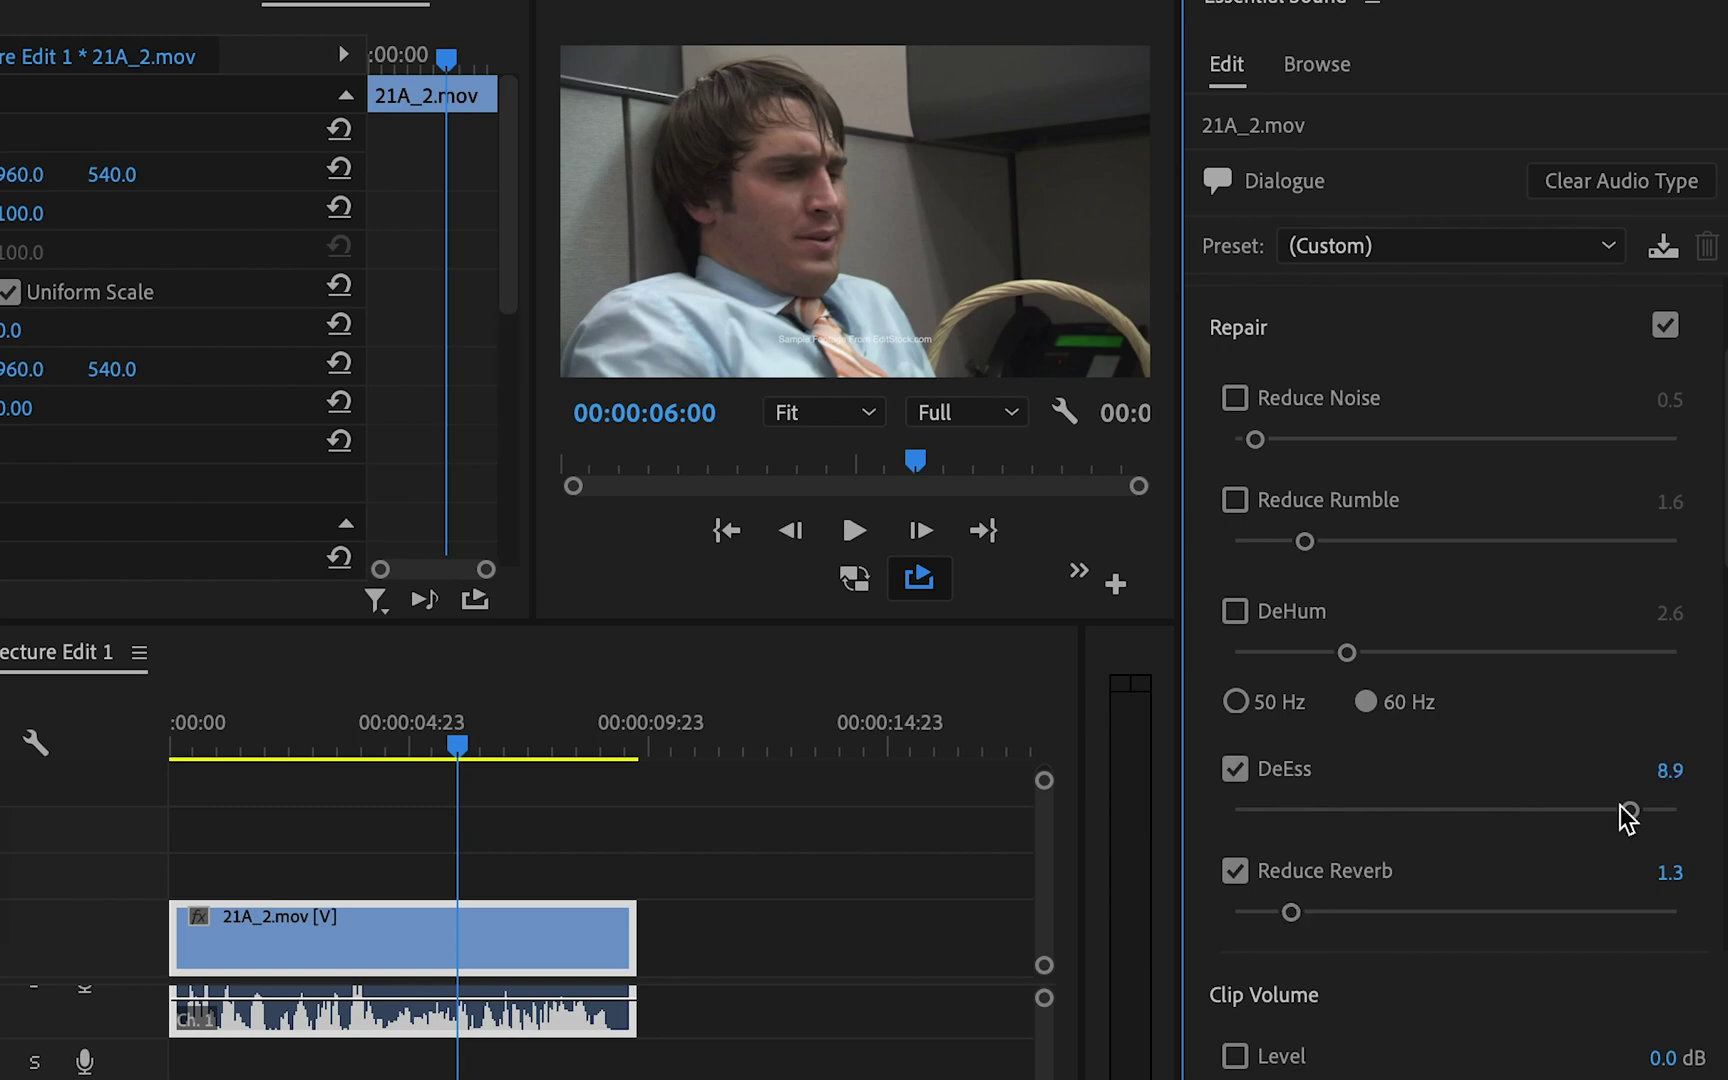
pyautogui.moveTo(1620, 805); pyautogui.dragTo(1436, 828)
pyautogui.click(1361, 876)
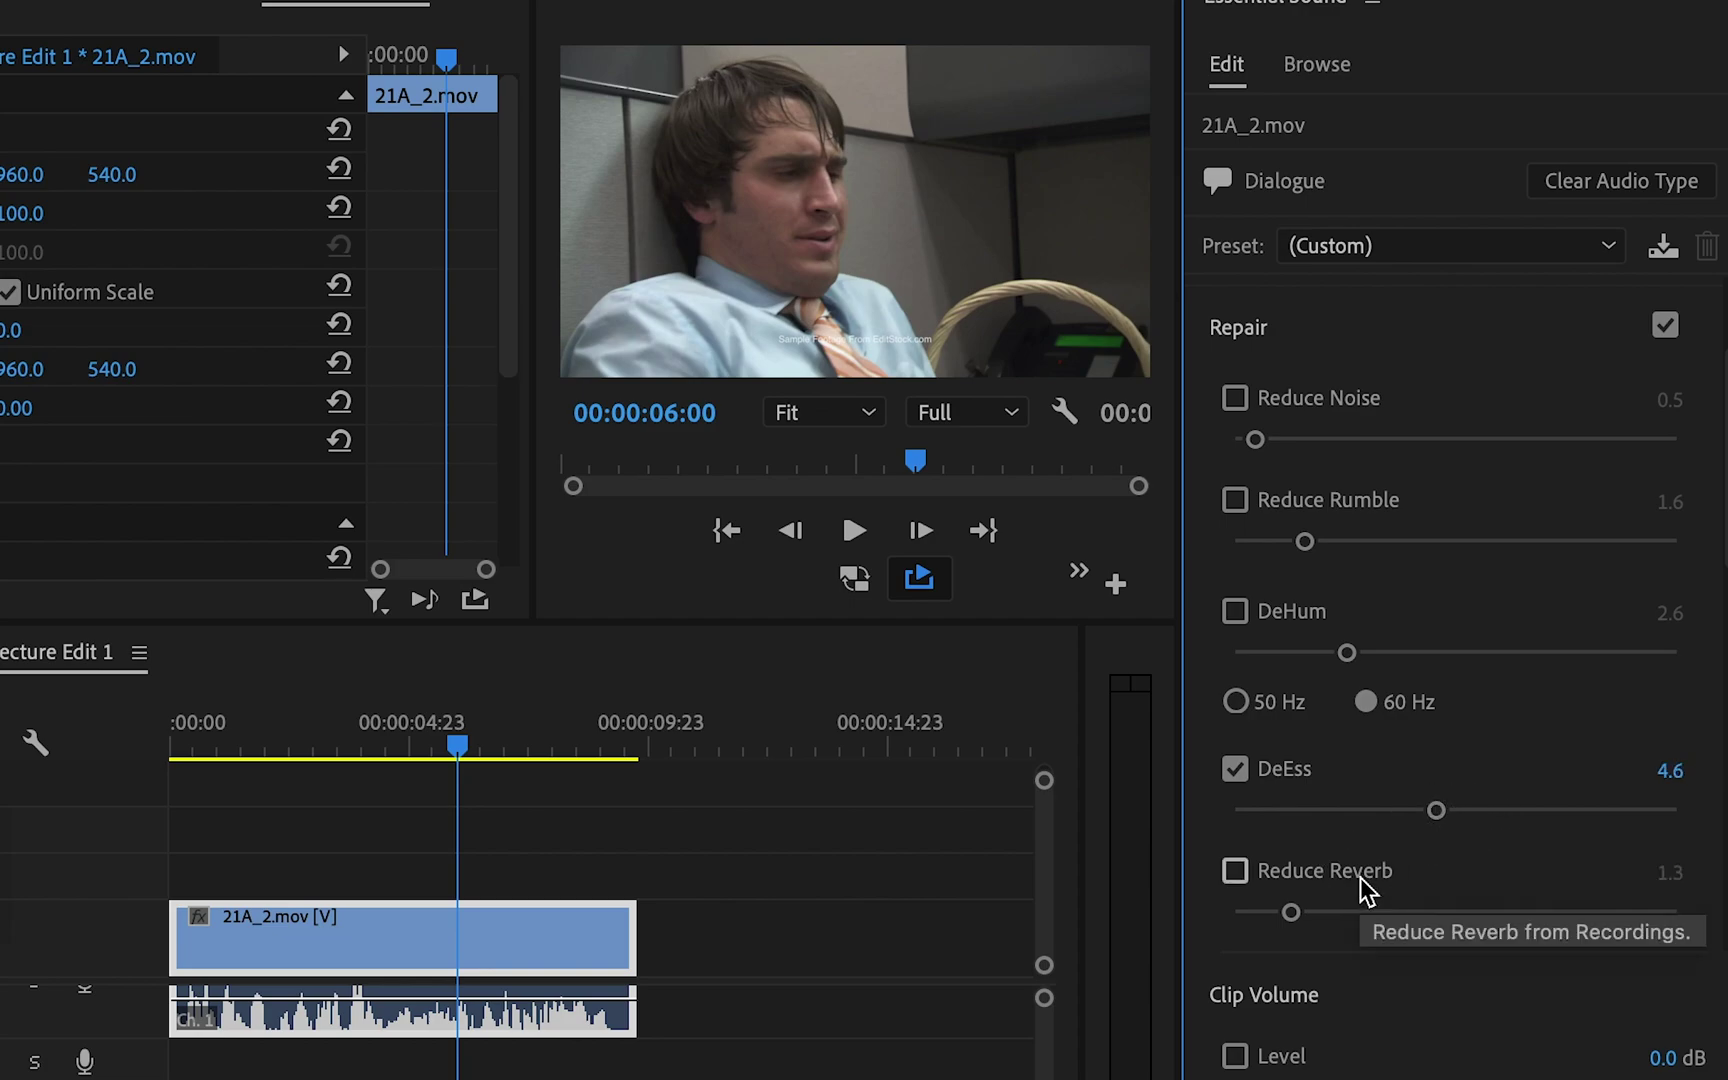
pyautogui.click(1236, 872)
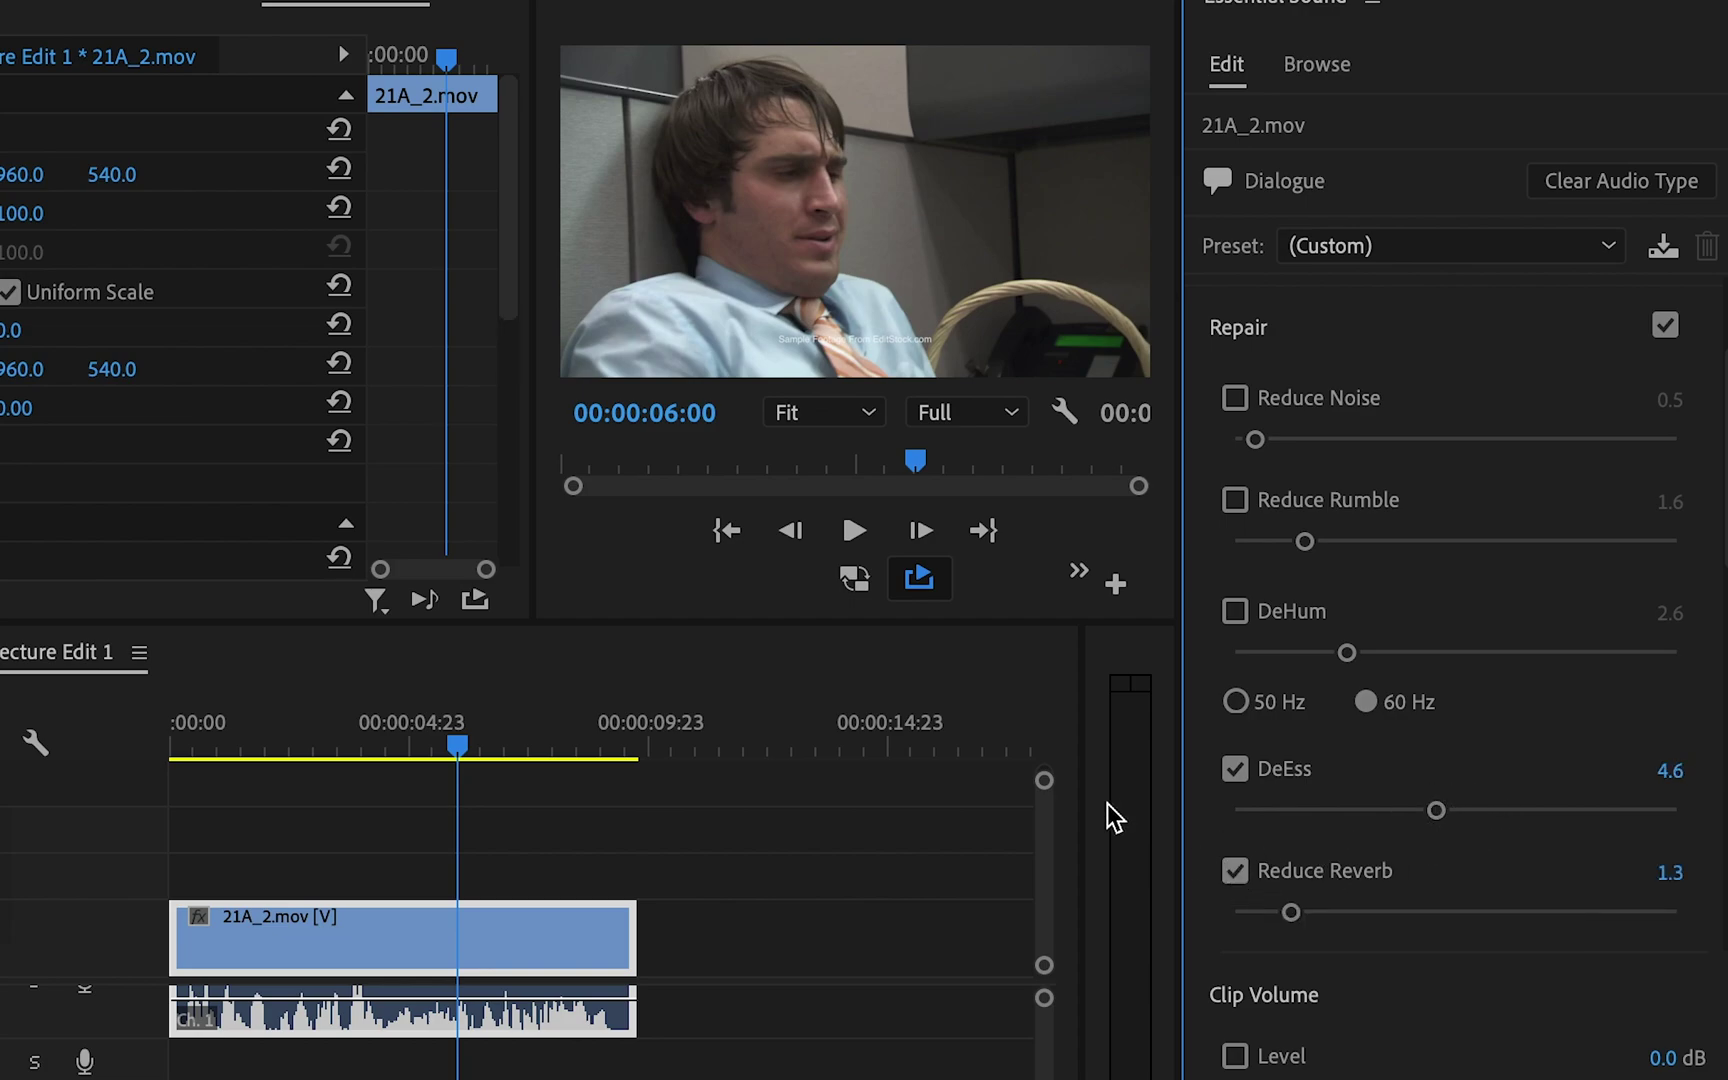
# Open the DeReverb effect's custom setup from the clip's effect controls and play the clip to examine its processing.
pyautogui.scroll(-5, 70, 318)
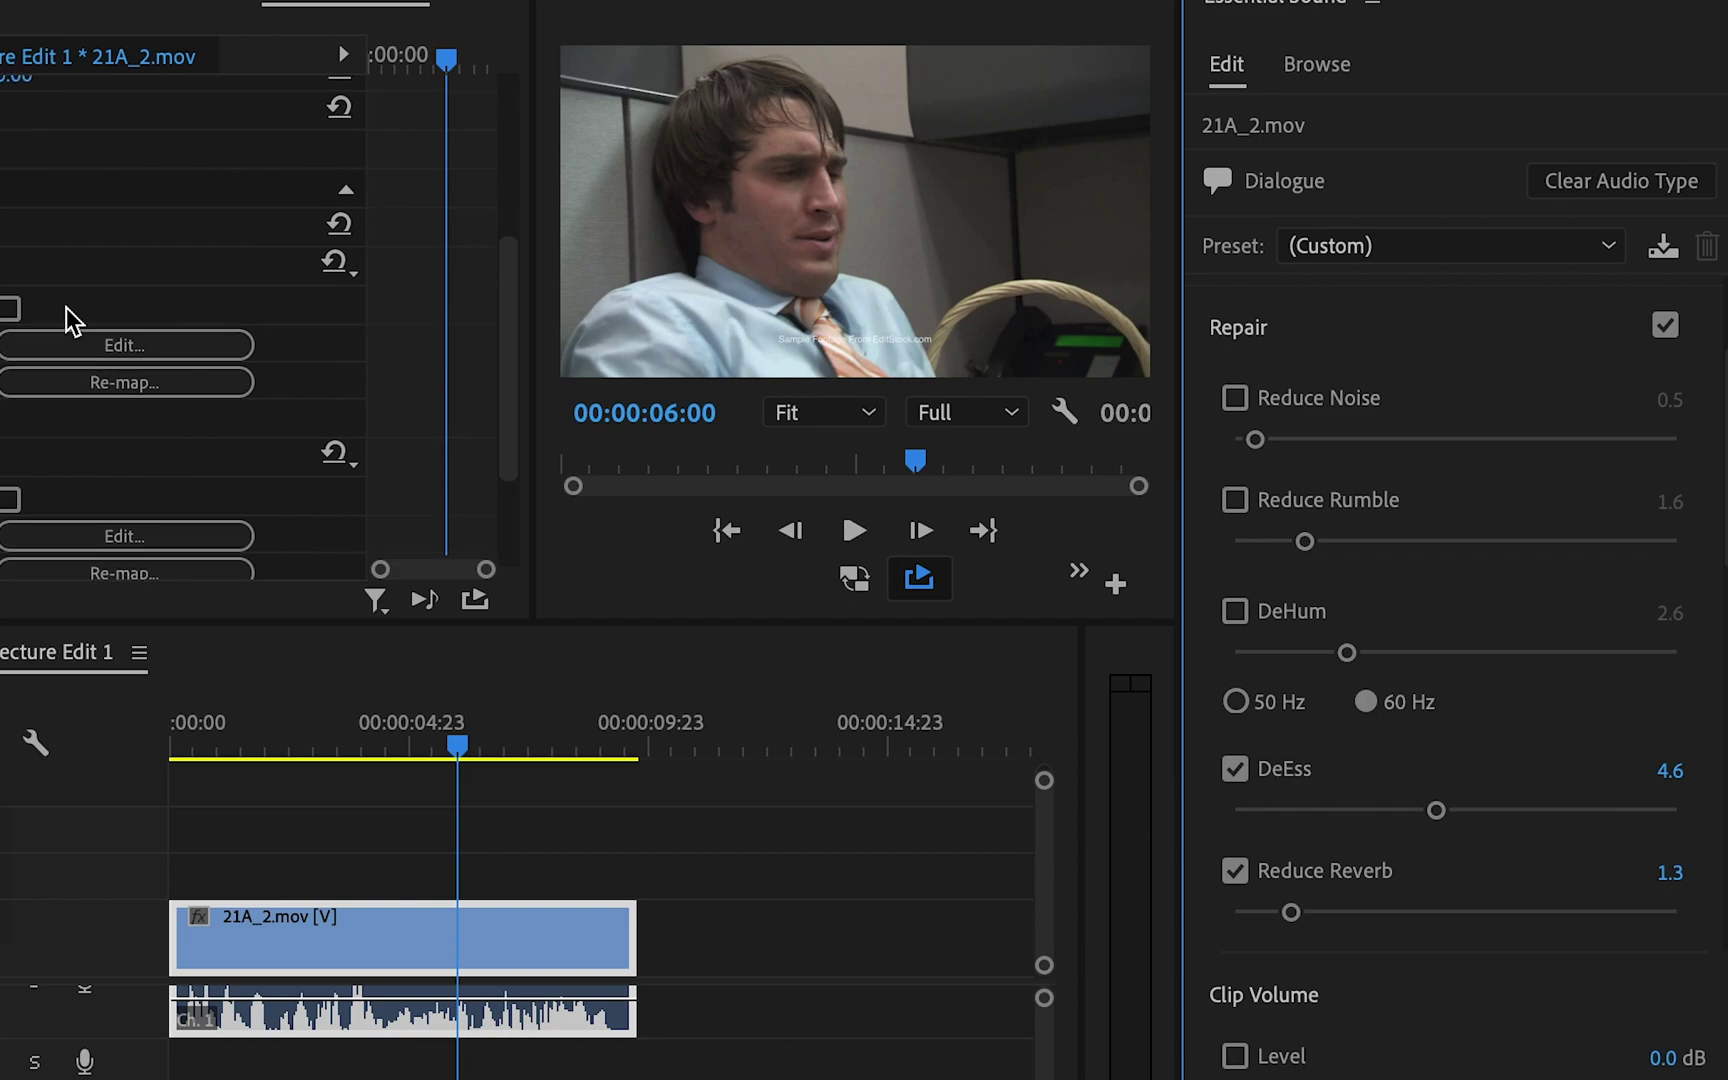
pyautogui.click(127, 346)
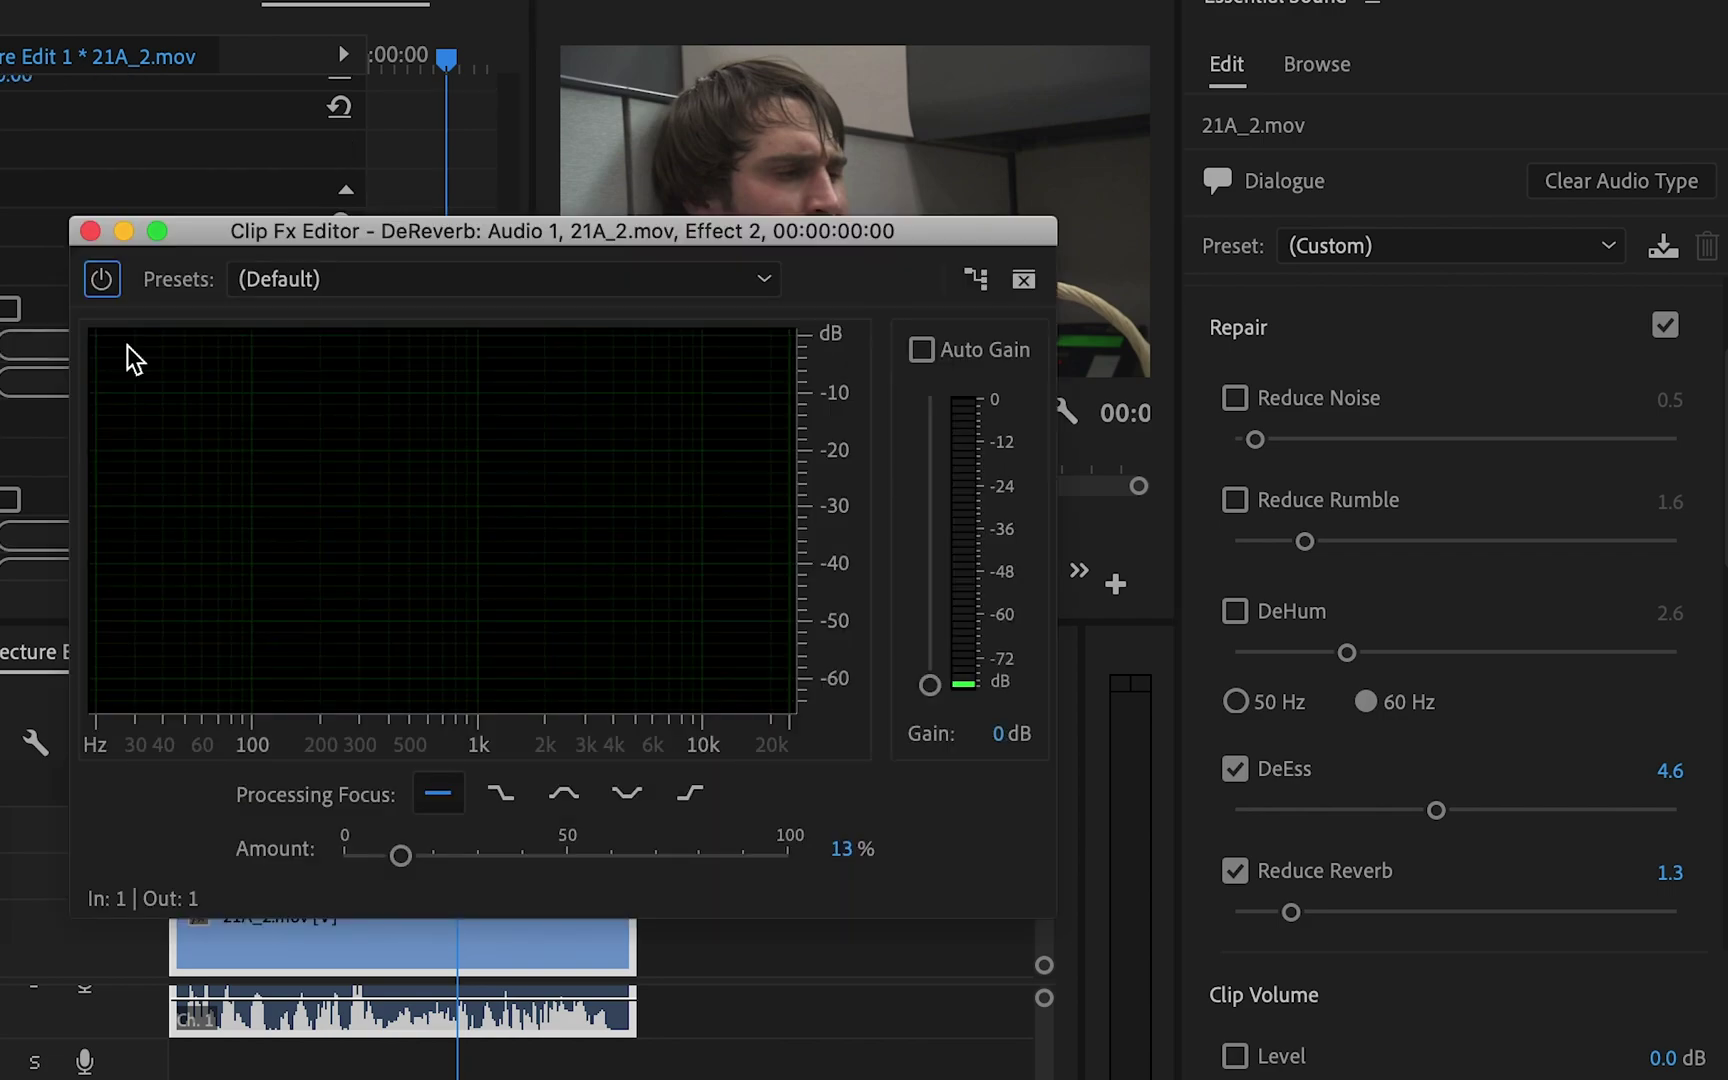
pyautogui.press('space')
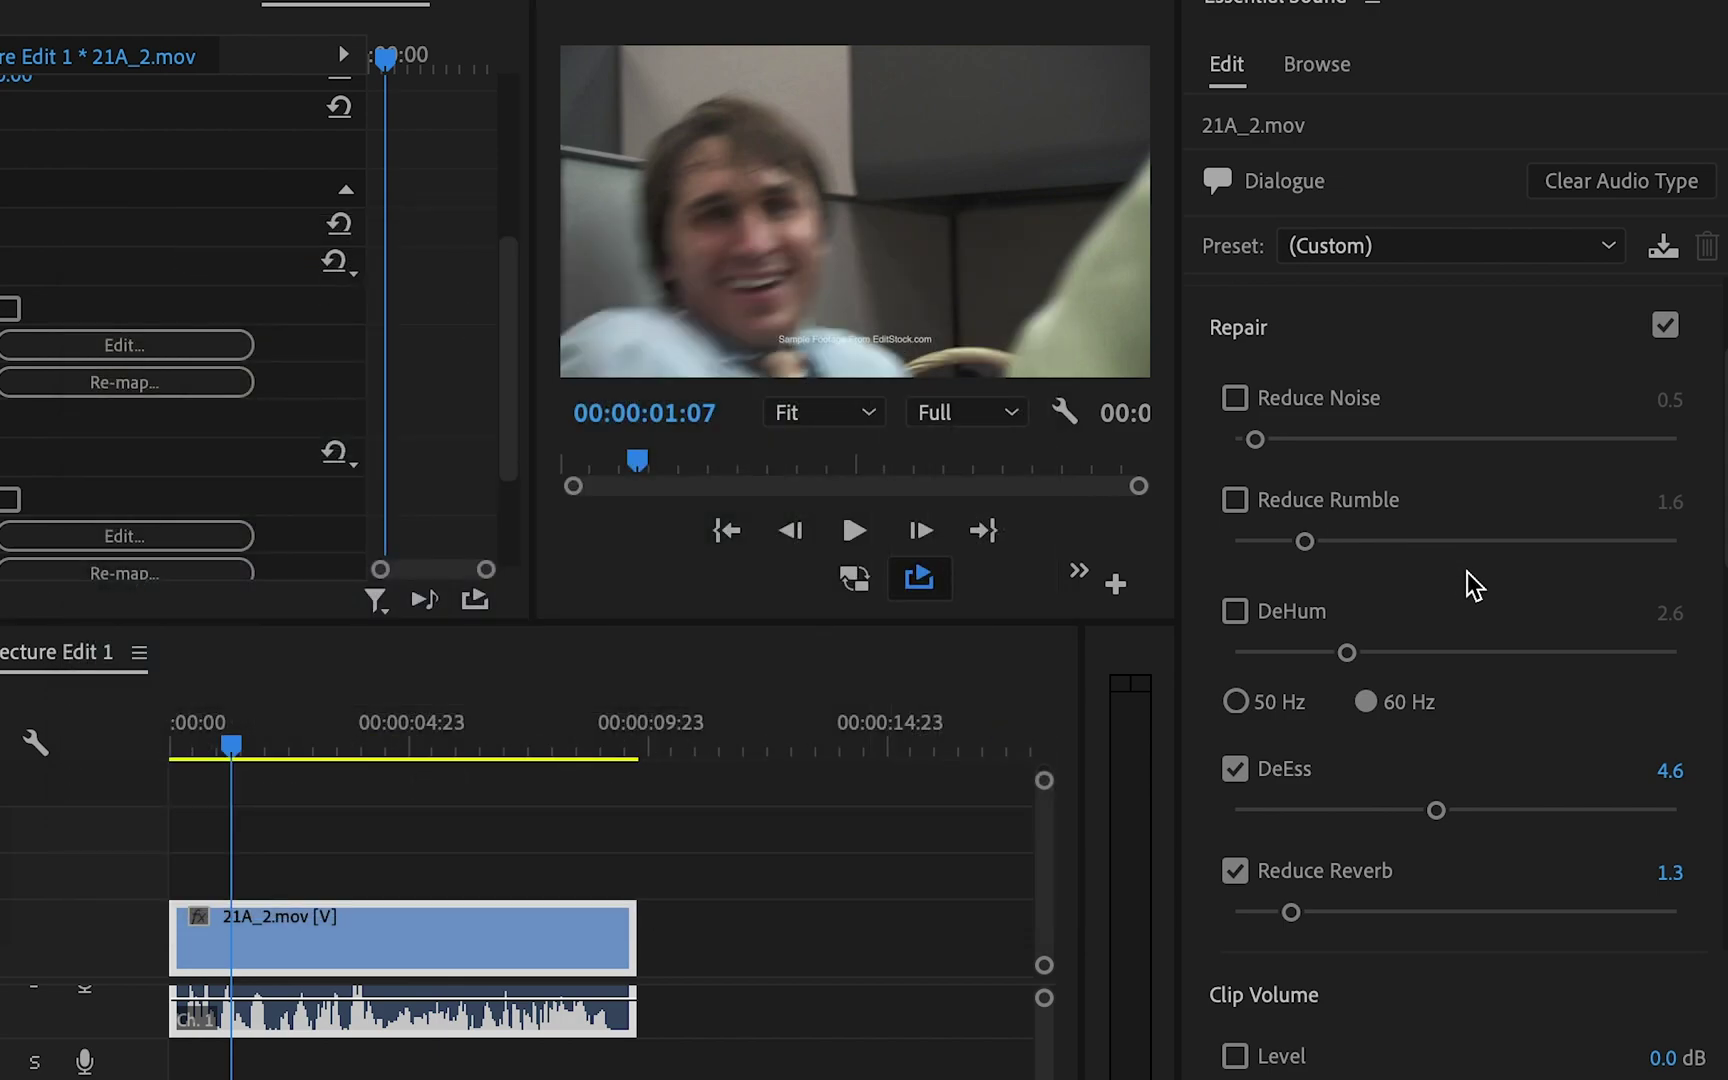
# Turn off the Reduce Reverb and DeEss repairs for the dialogue clip.
pyautogui.scroll(3, 1467, 572)
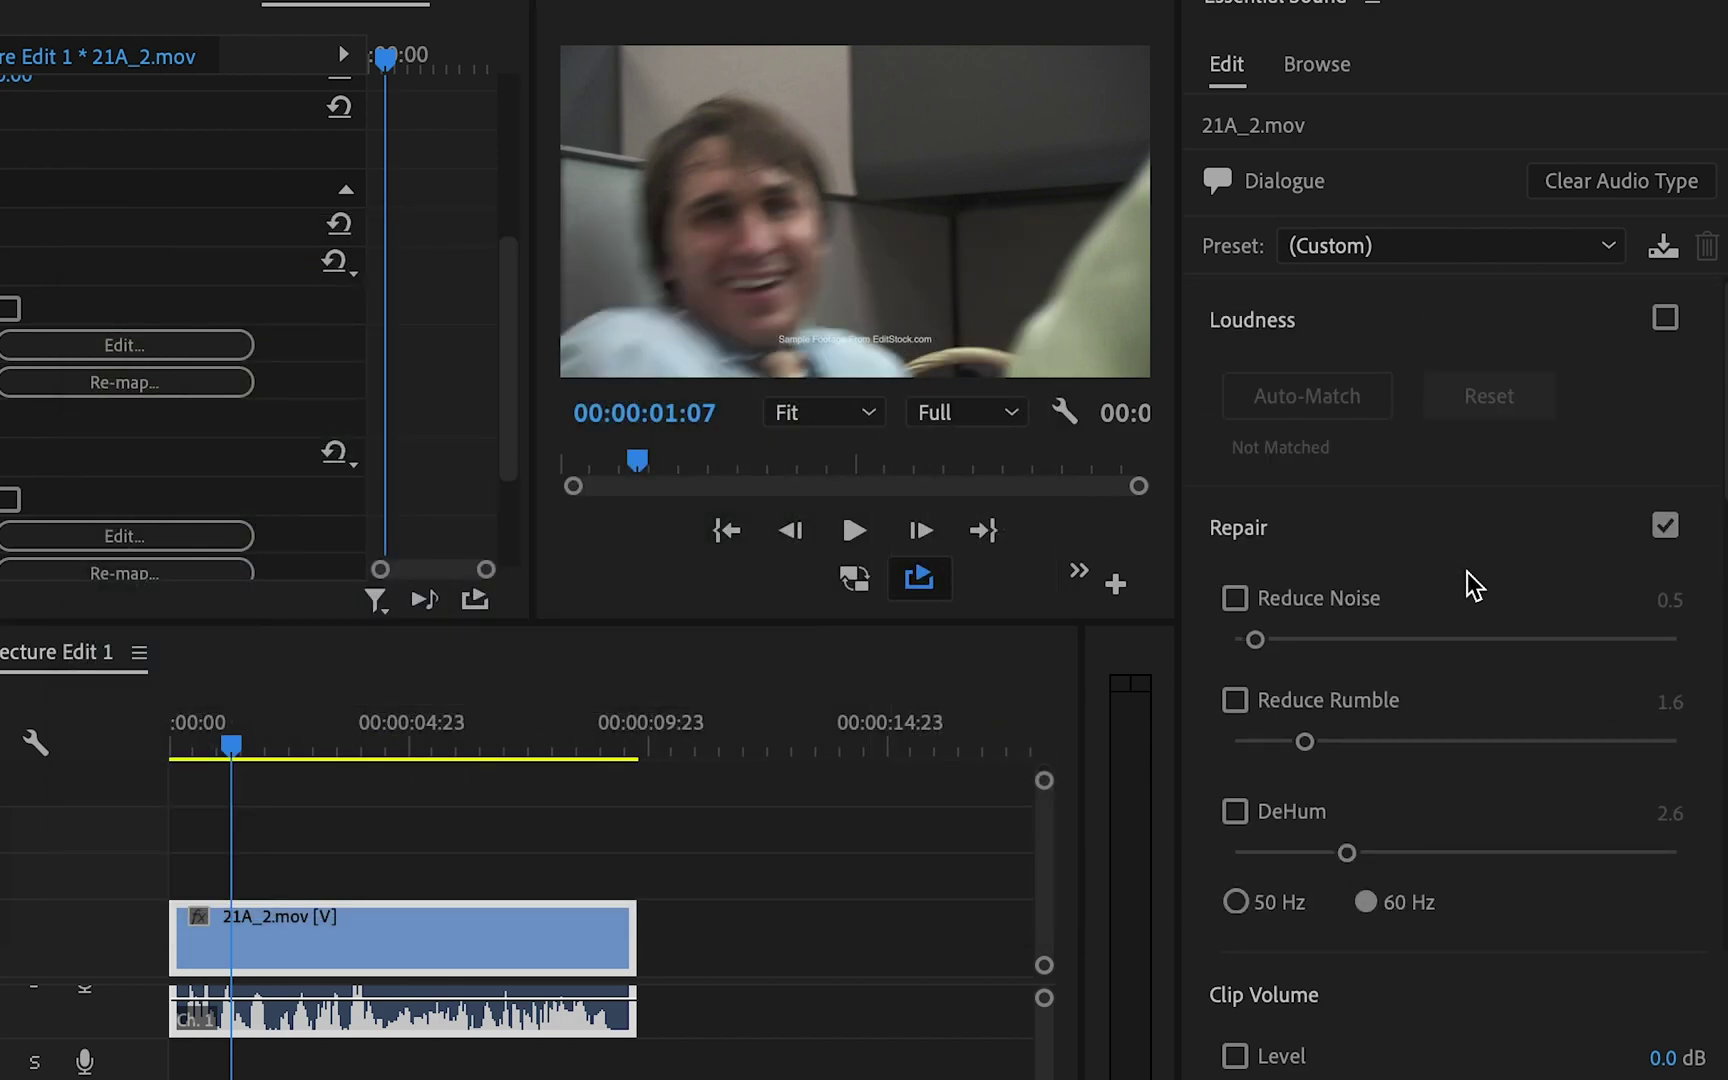
pyautogui.scroll(-10, 1467, 572)
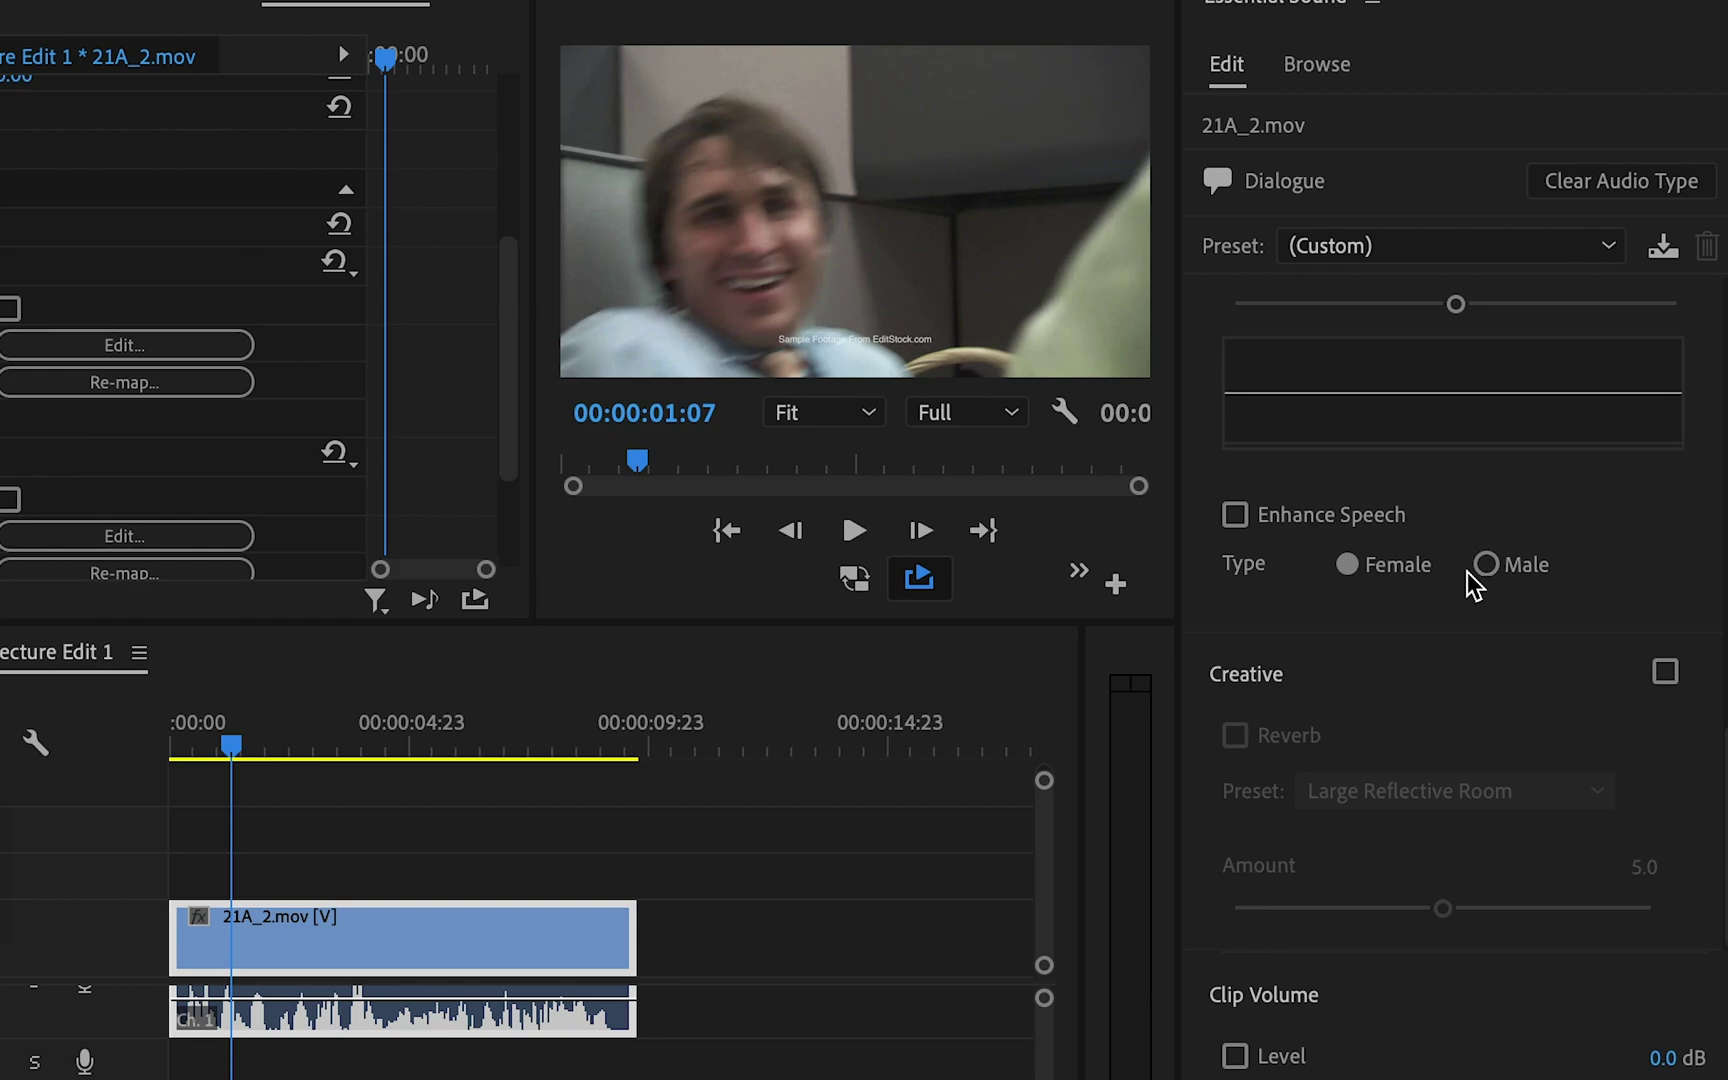
pyautogui.scroll(5, 1448, 536)
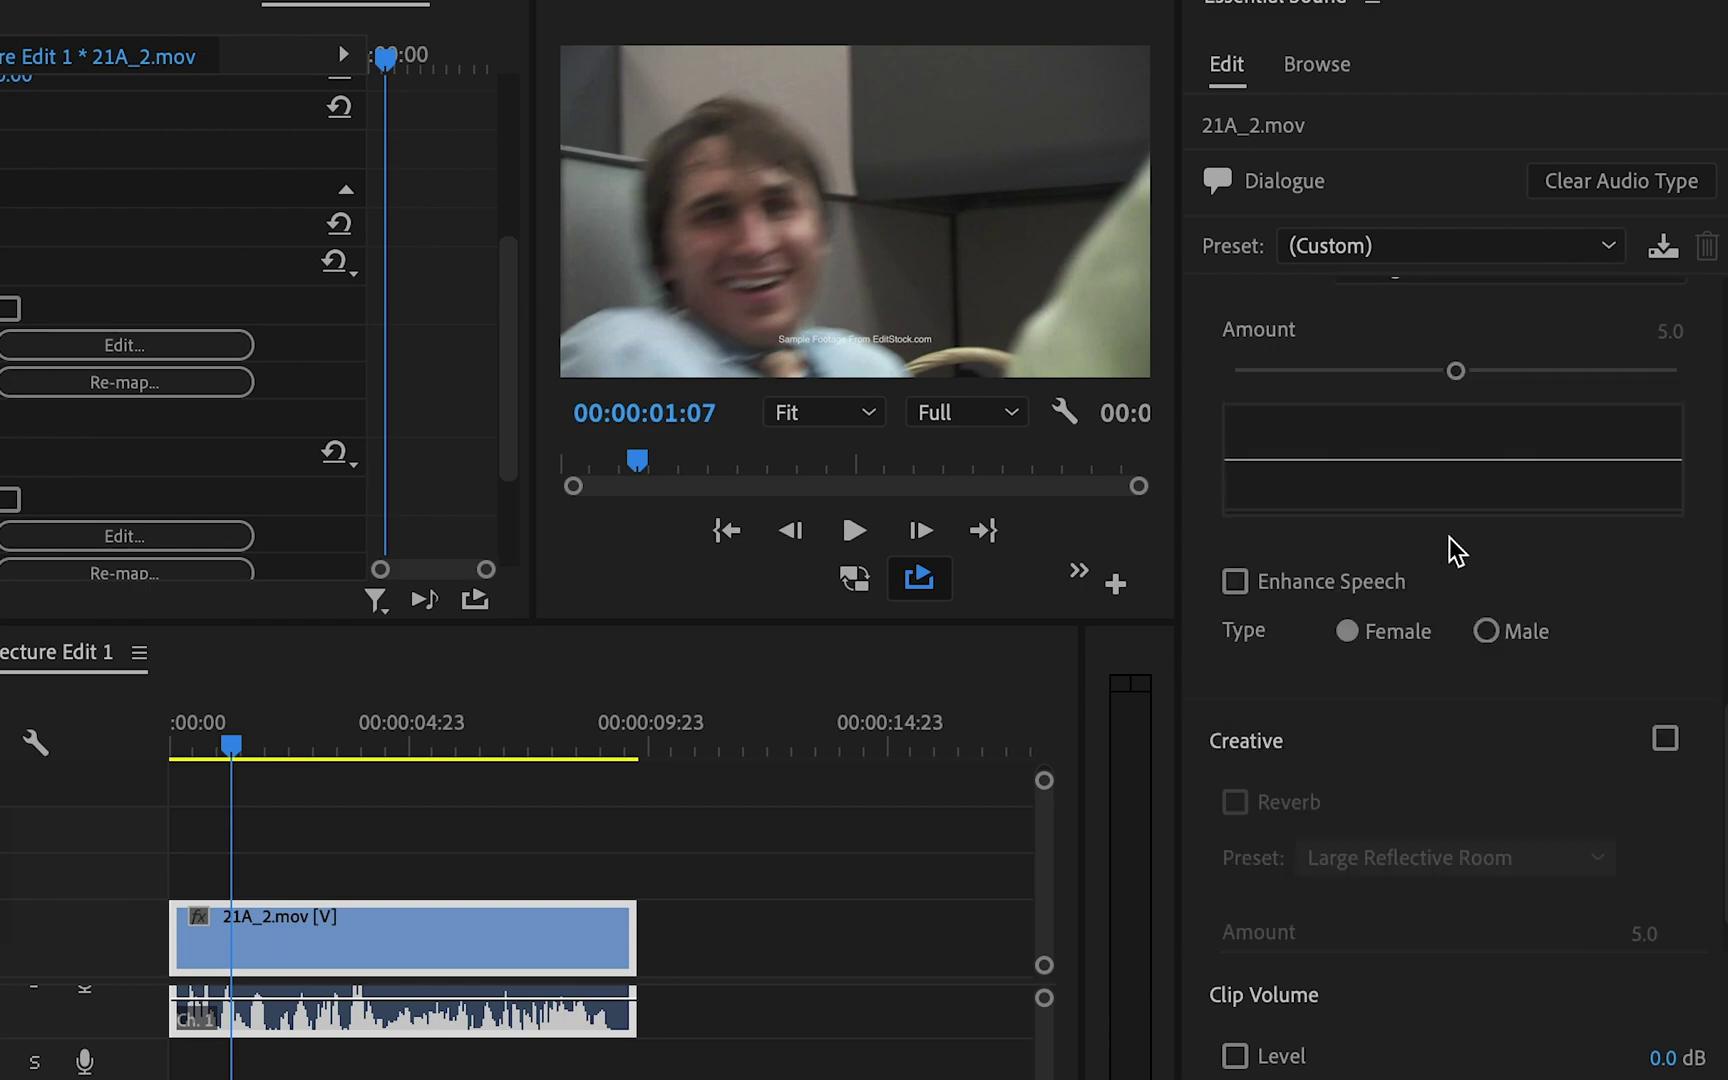
pyautogui.scroll(4, 1449, 540)
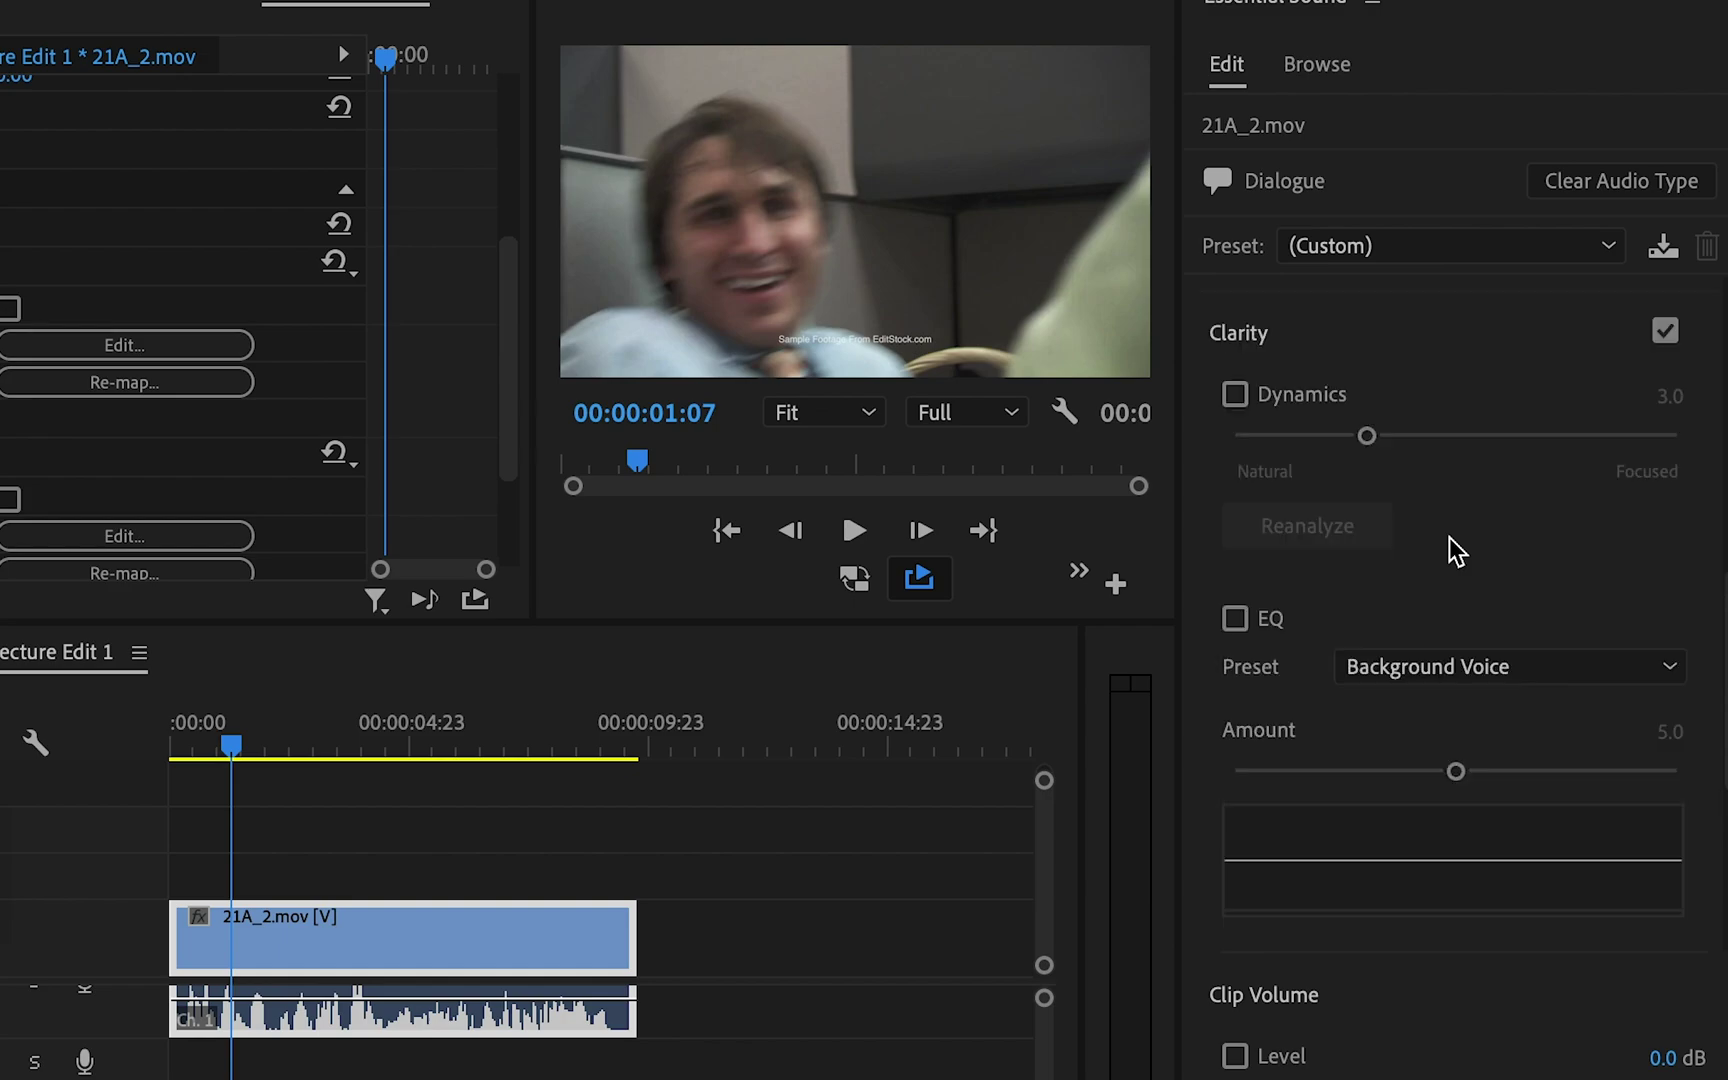
pyautogui.scroll(5, 1452, 550)
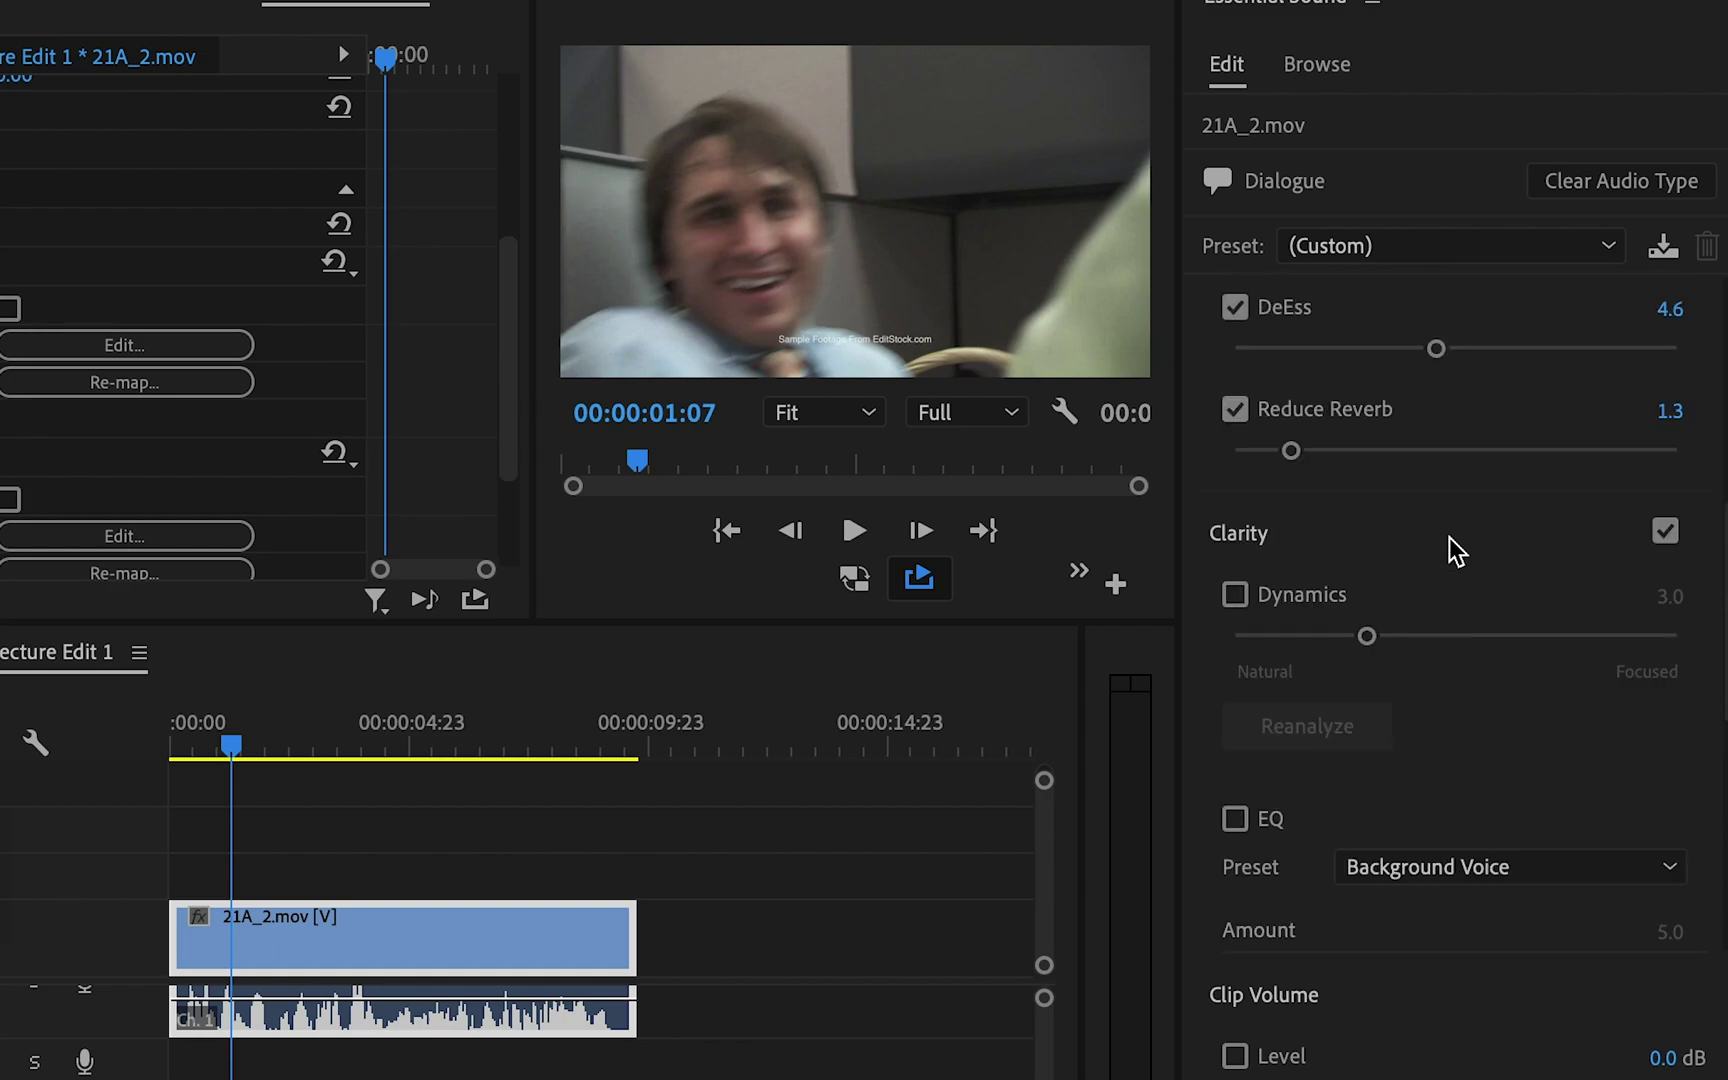
pyautogui.click(1235, 477)
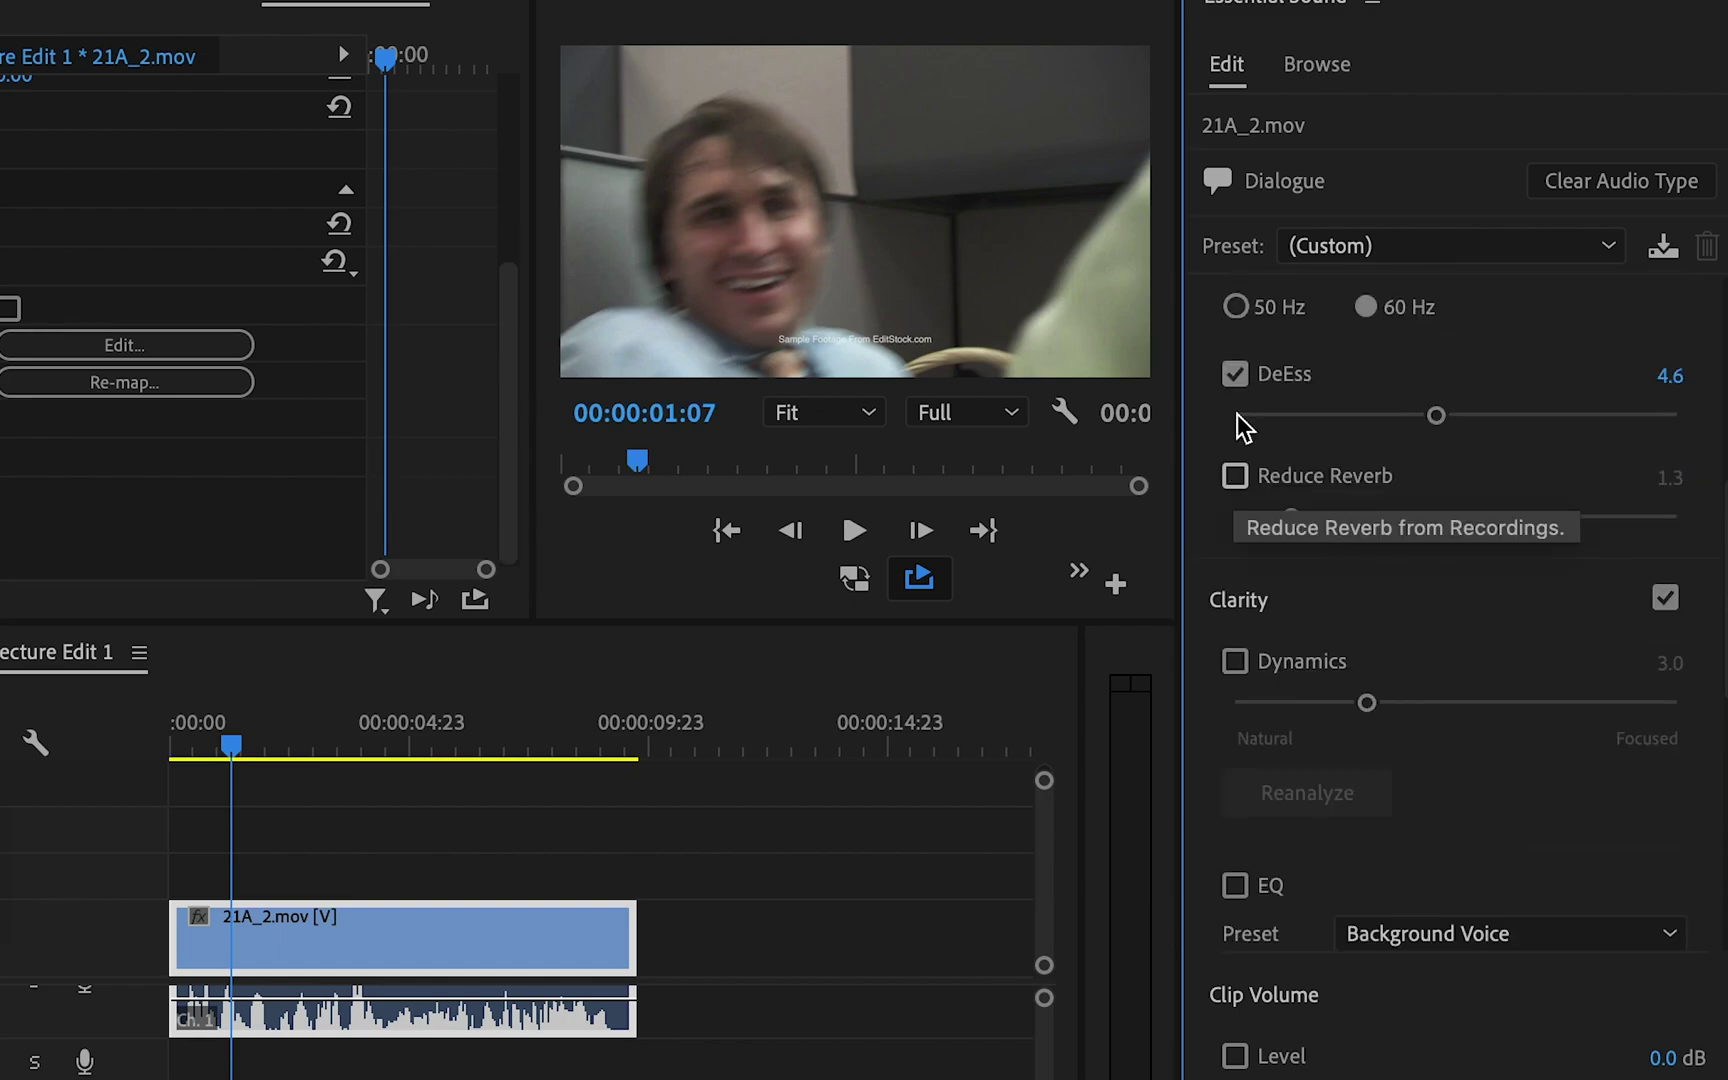
pyautogui.click(1236, 374)
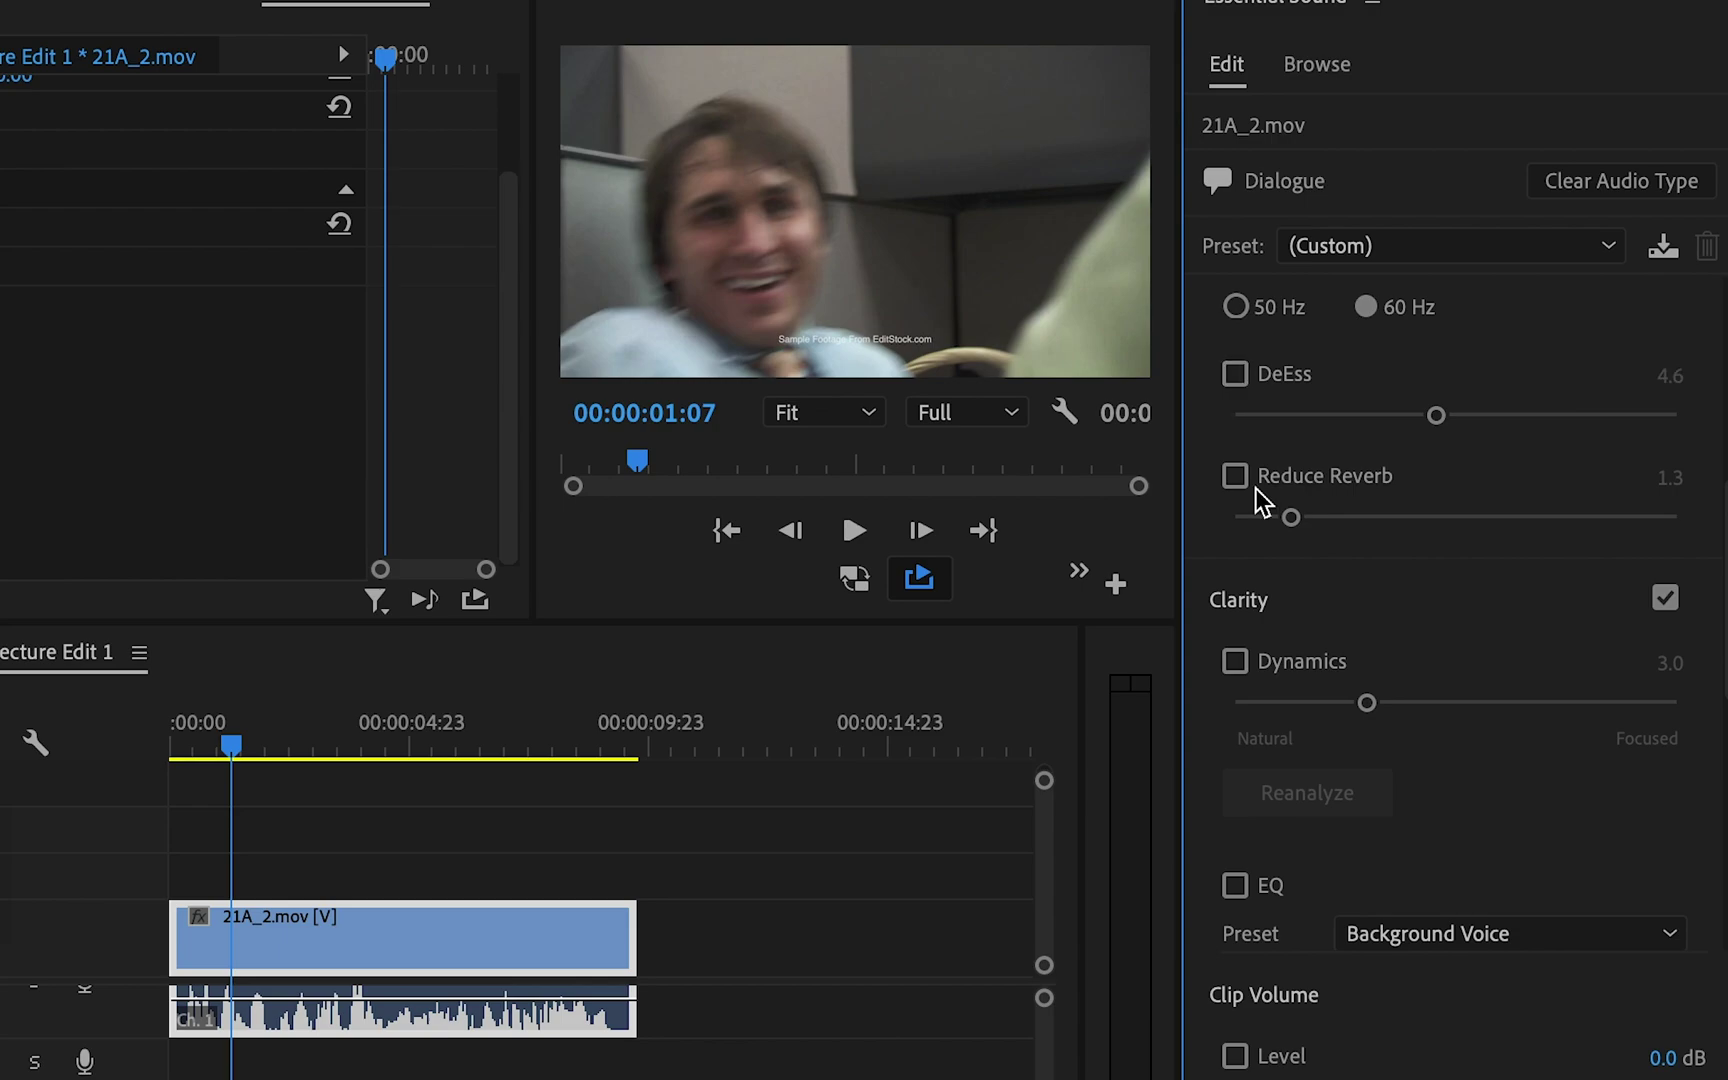
# Enable Dynamics in the Clarity section and play a short stretch of the clip.
pyautogui.click(1301, 659)
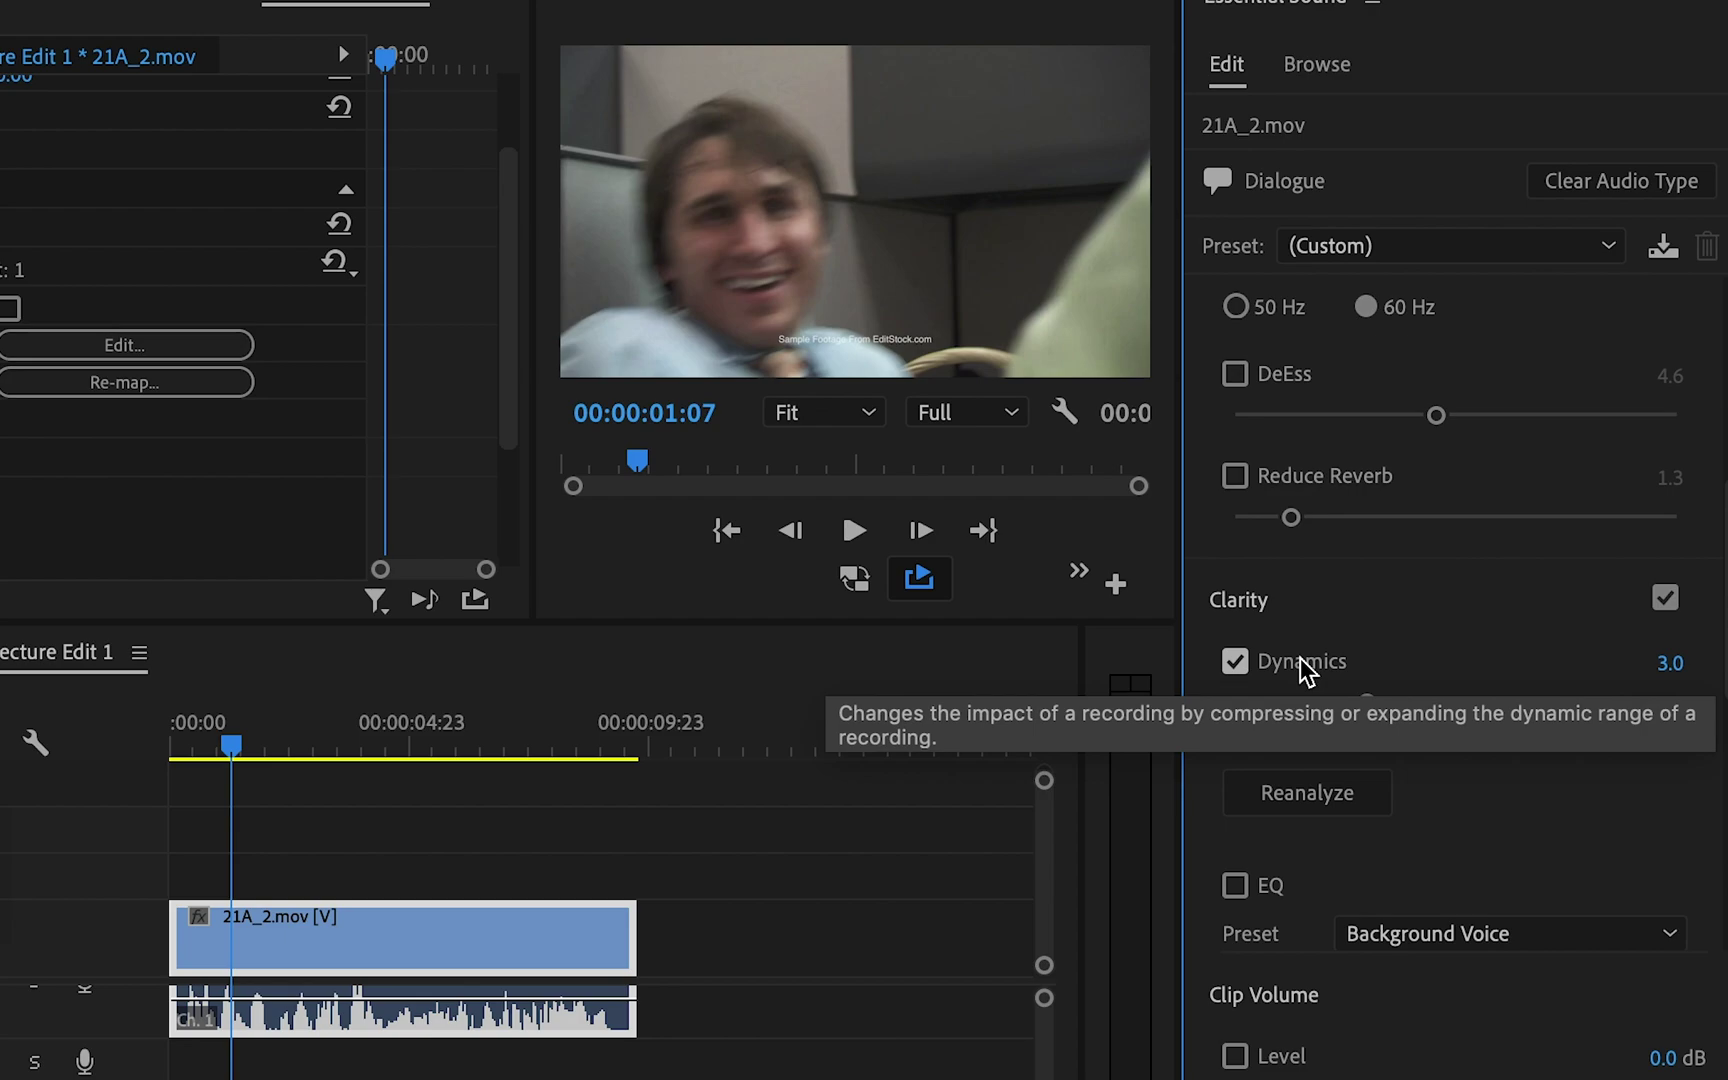
pyautogui.press('space')
pyautogui.press('space')
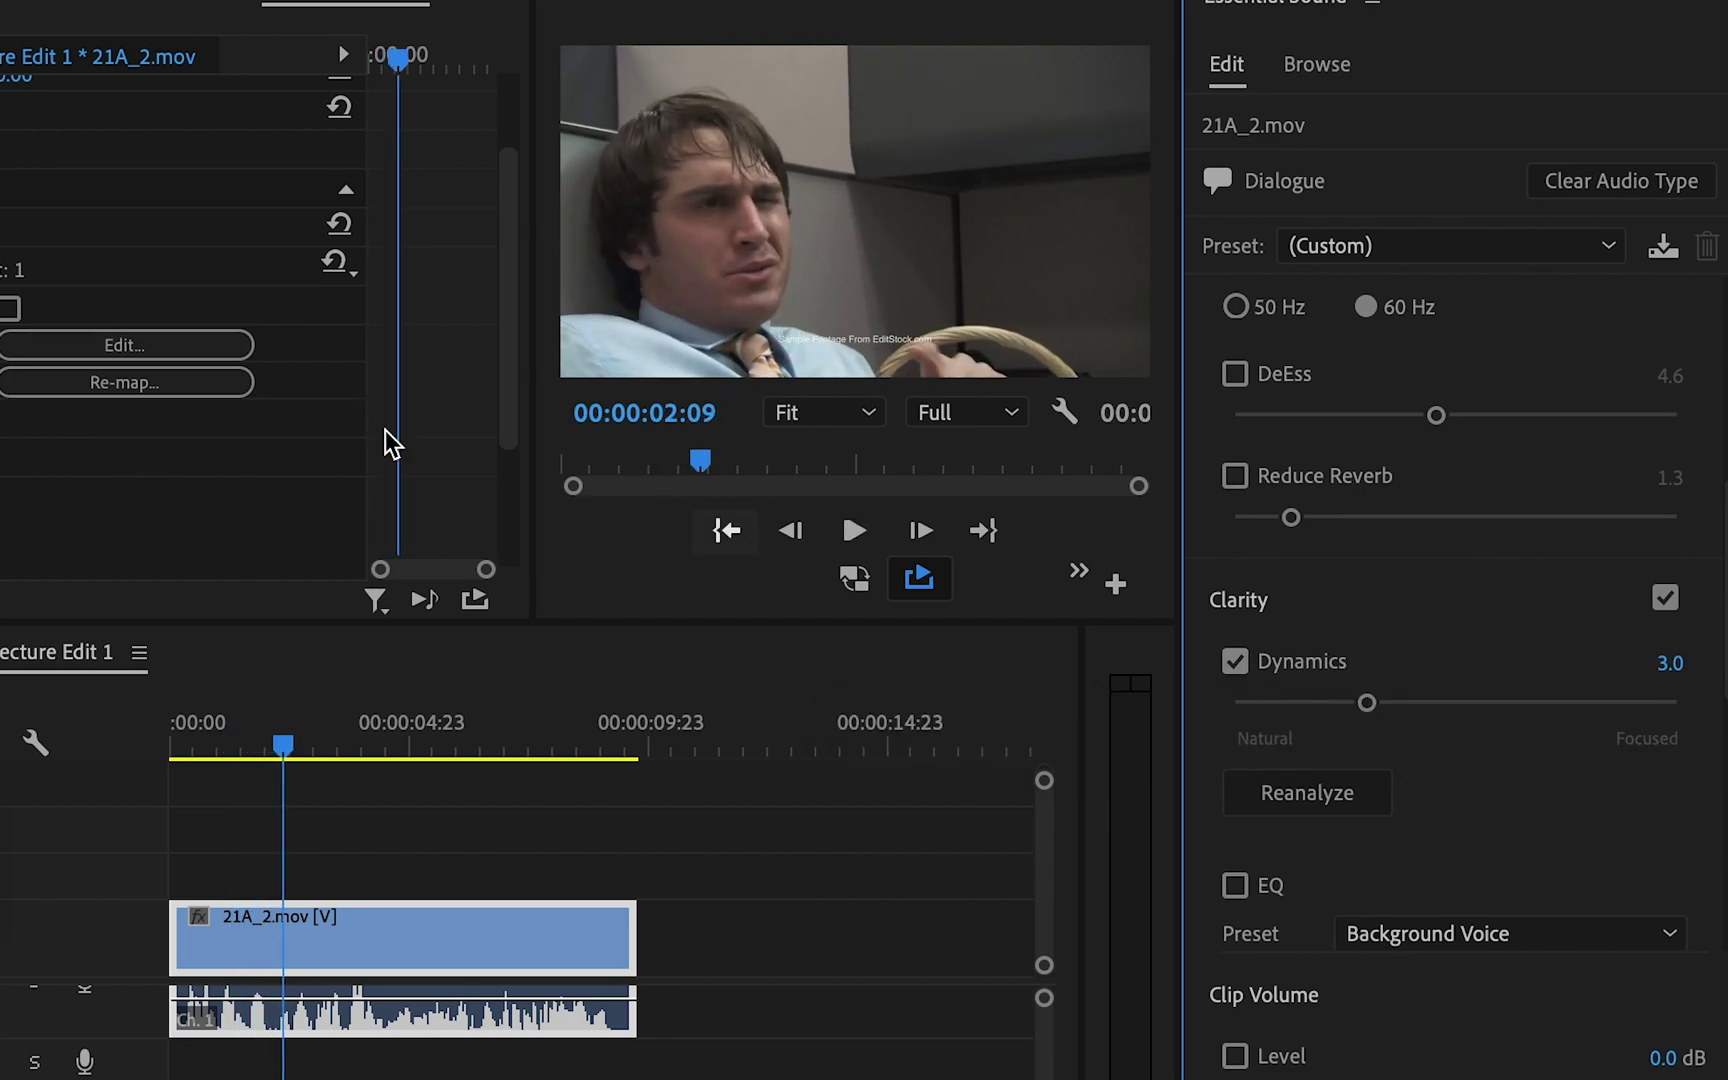
# Open the Dynamics effect's custom setup, inspect its curve and attack/release settings, and close the editor.
pyautogui.click(128, 344)
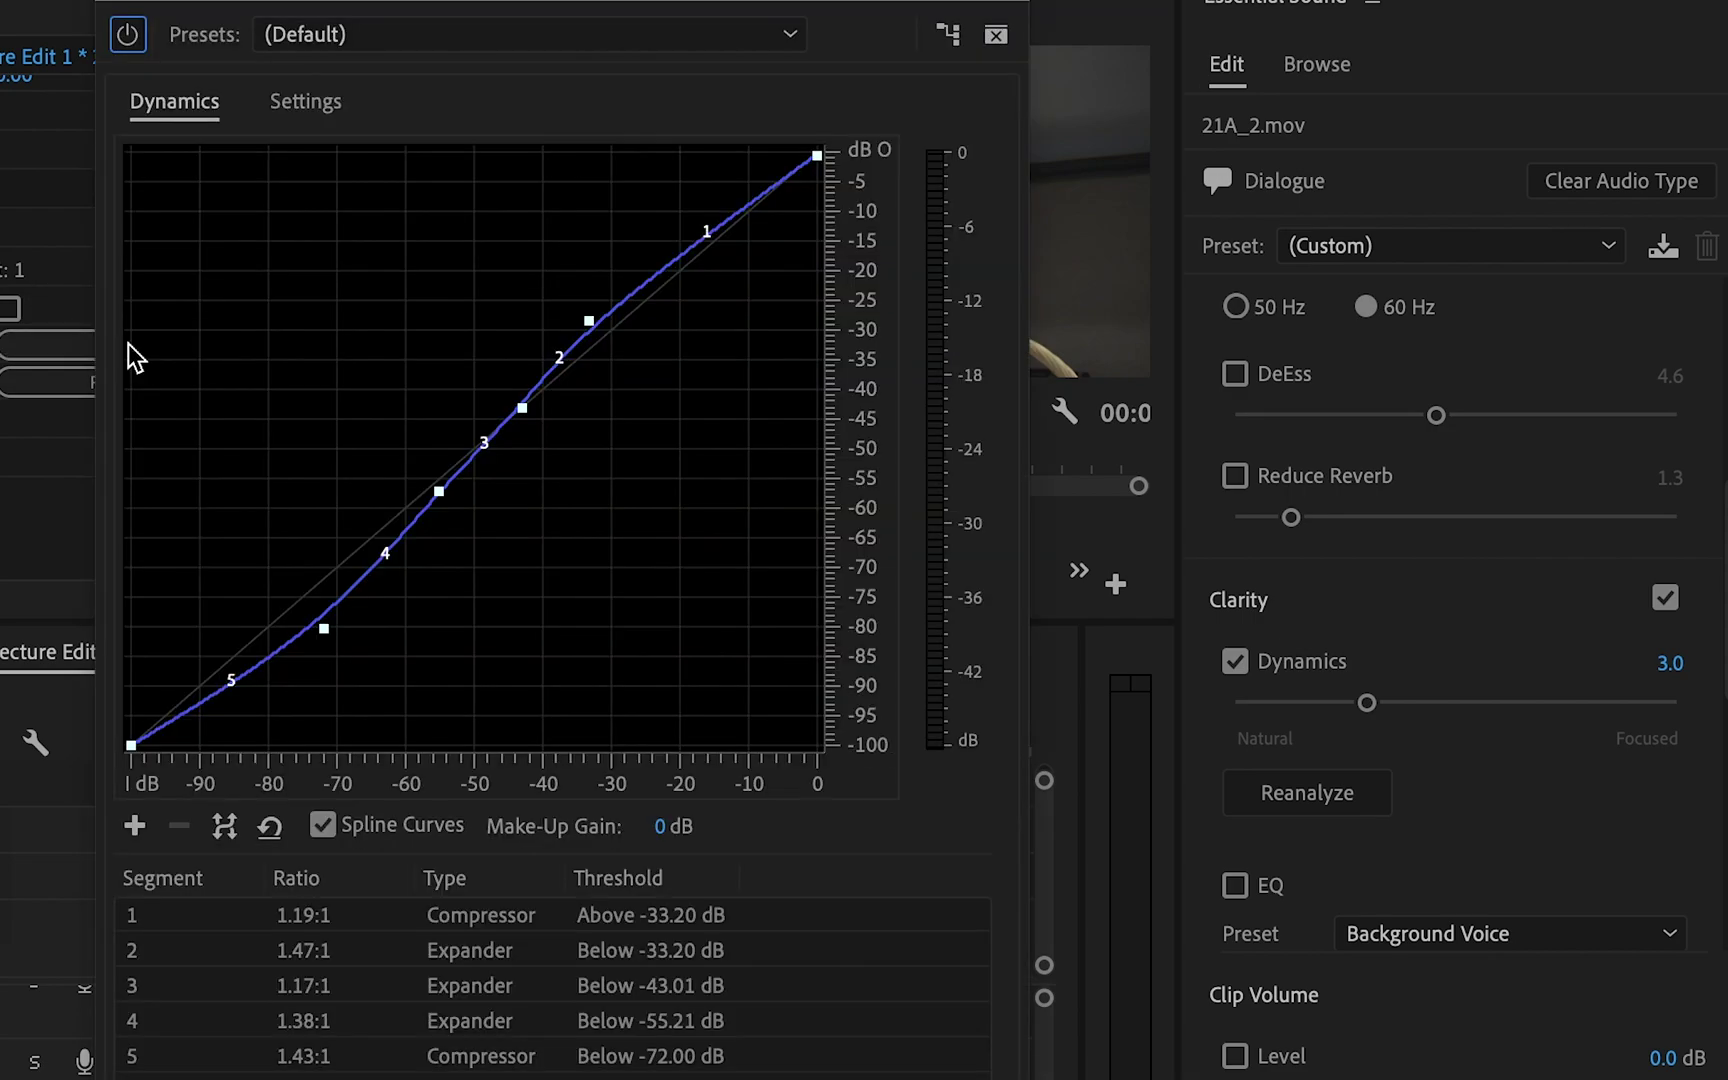
pyautogui.click(305, 102)
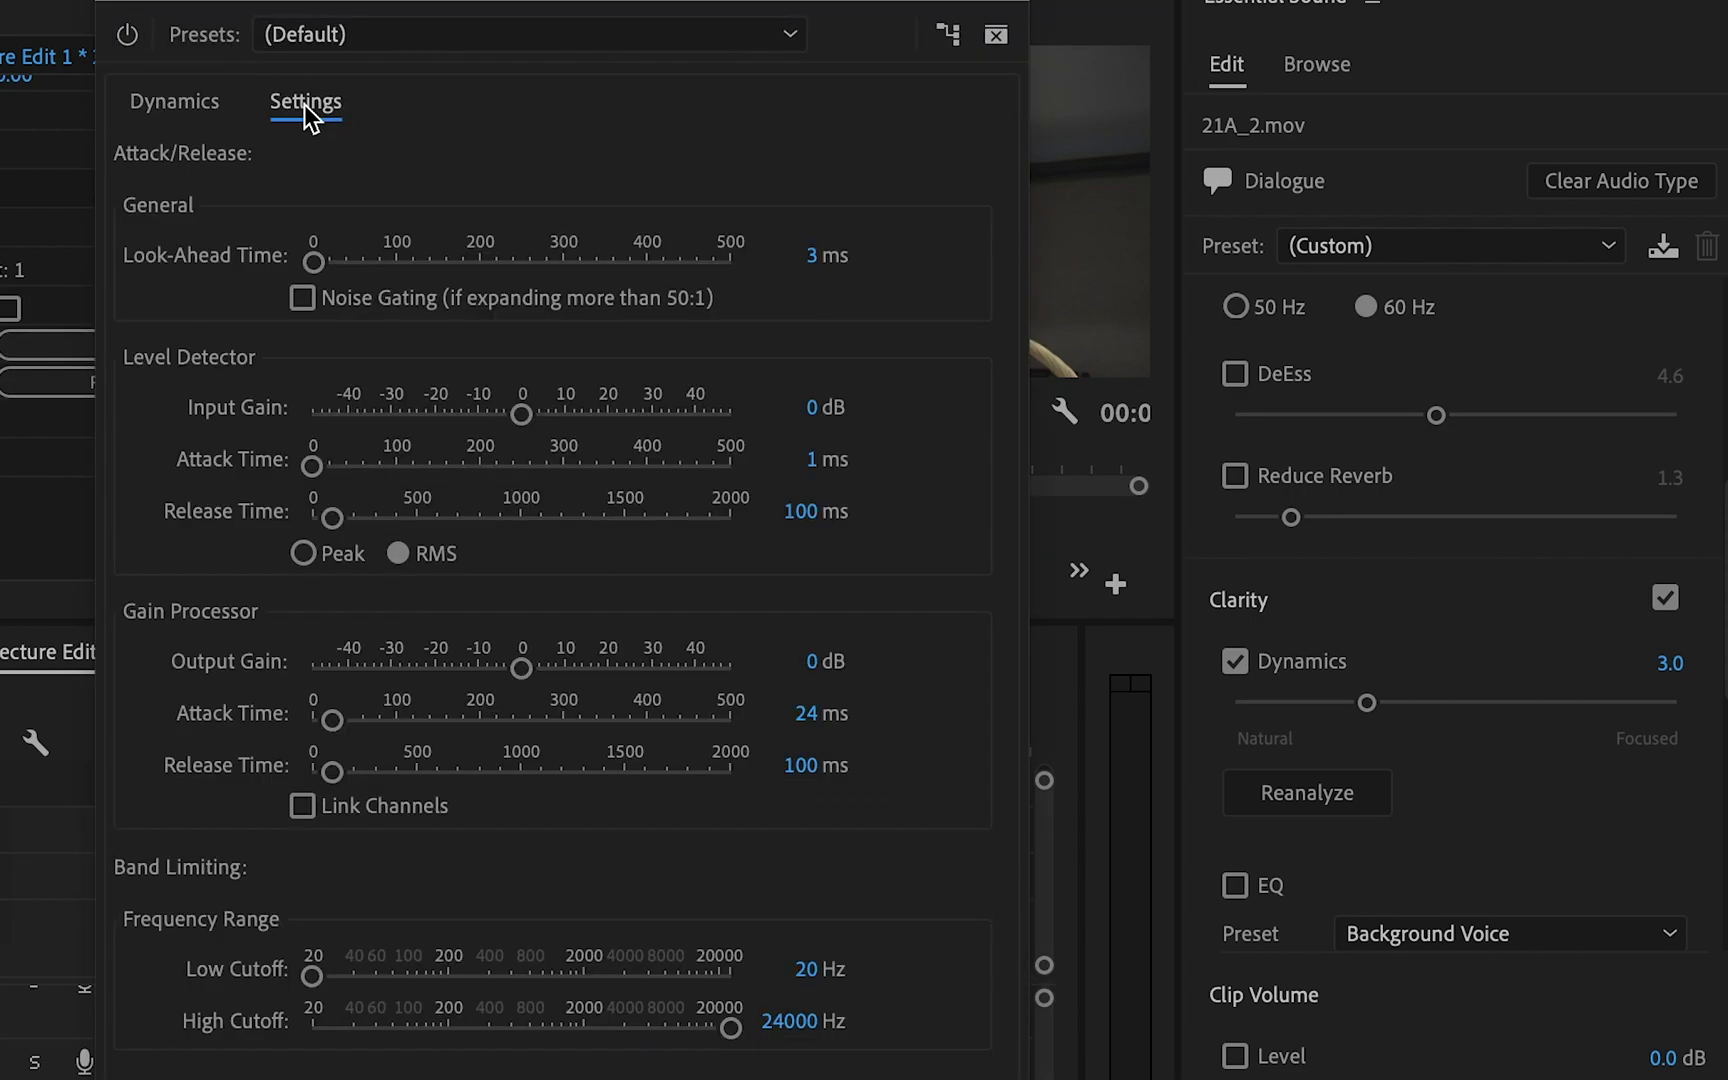
pyautogui.click(110, 1)
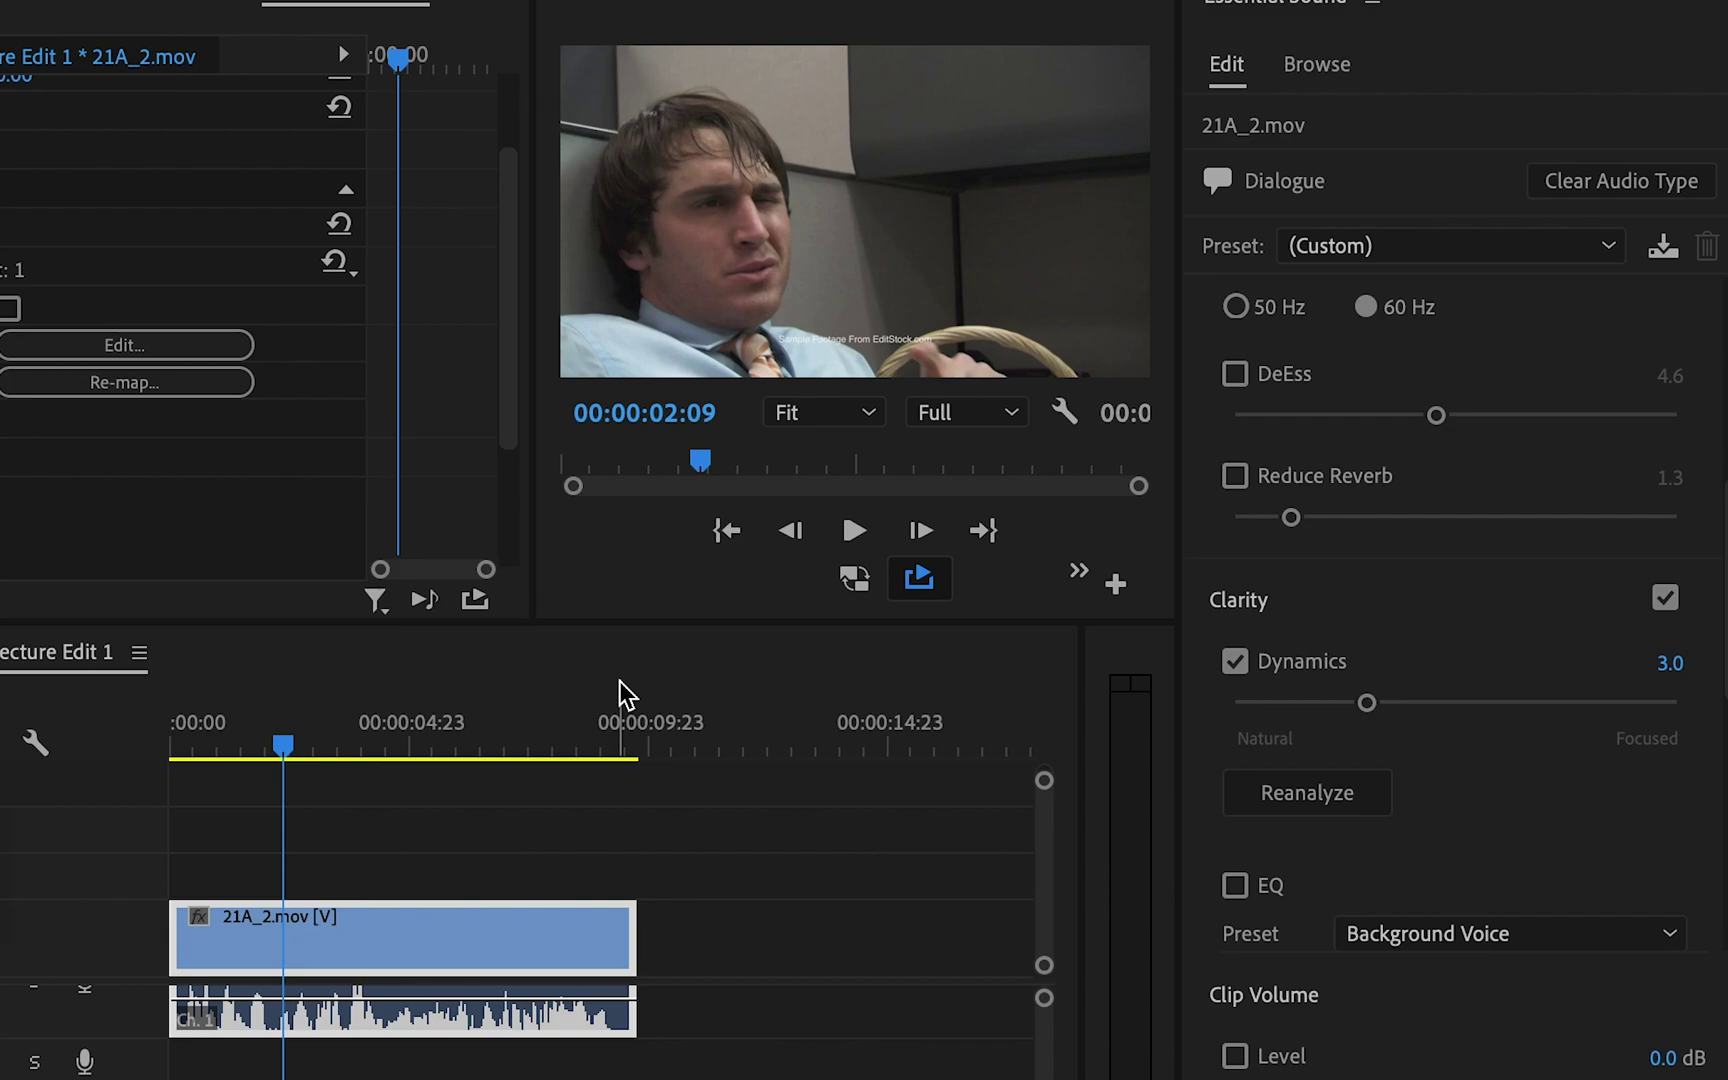
# Play the clip while trying a Dynamics amount of 2.2 and lower, and set the amount to 2.9.
pyautogui.press('space')
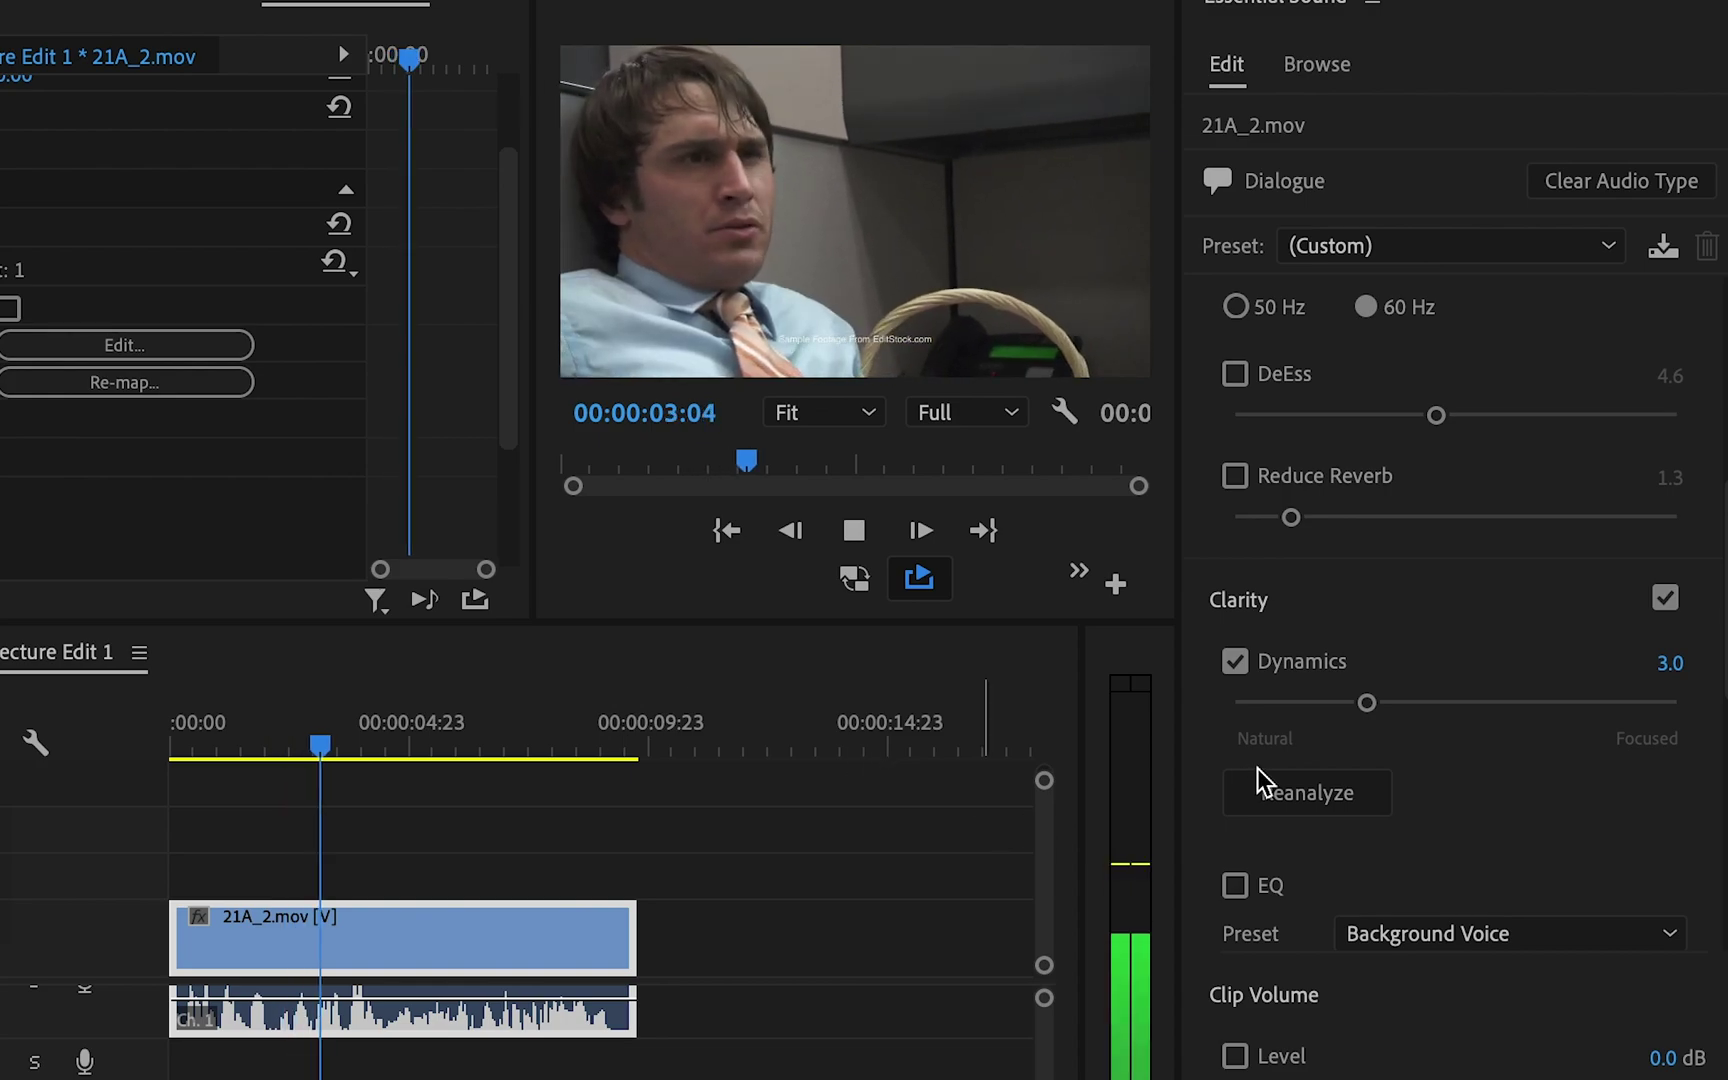
pyautogui.moveTo(1367, 704)
pyautogui.mouseDown()
pyautogui.moveTo(1651, 708)
pyautogui.moveTo(1409, 684)
pyautogui.moveTo(1334, 702)
pyautogui.mouseUp()
pyautogui.press('space')
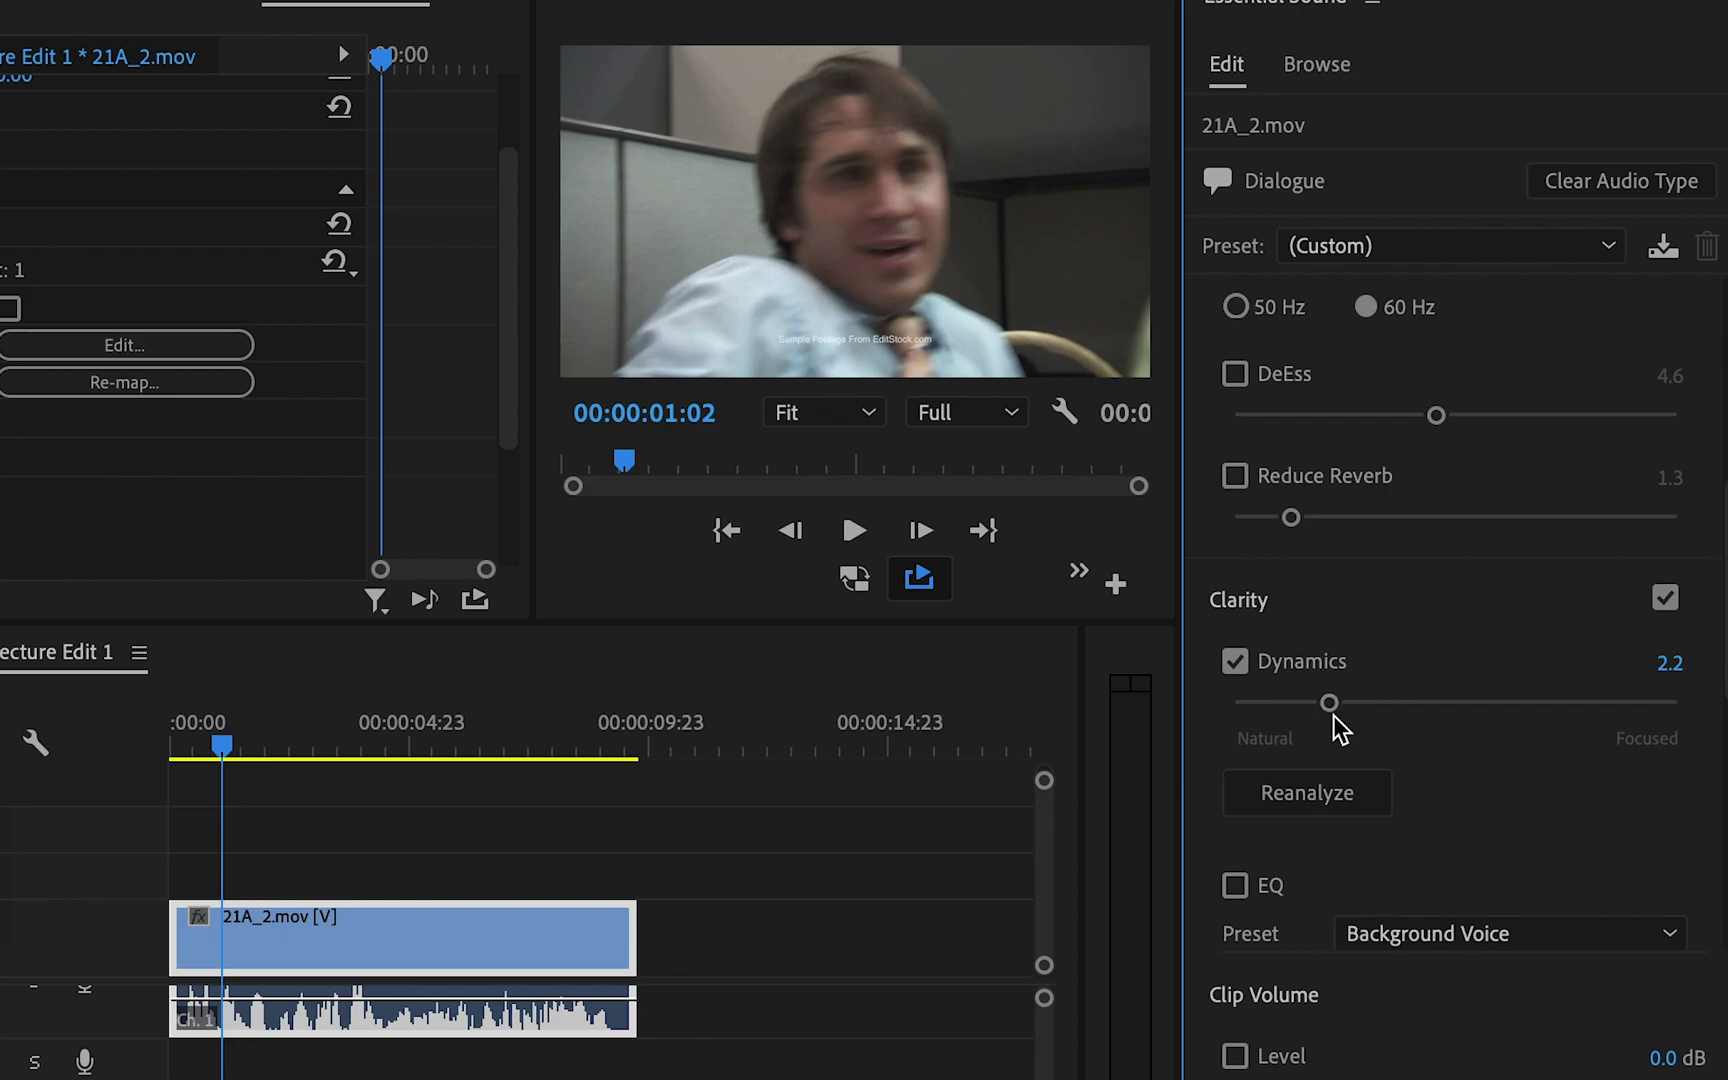
pyautogui.moveTo(1331, 701); pyautogui.dragTo(1289, 703)
pyautogui.moveTo(1288, 704); pyautogui.dragTo(1360, 706)
# Reopen the Dynamics effect's custom setup and compare its attack/release settings with its compression curve.
pyautogui.click(139, 348)
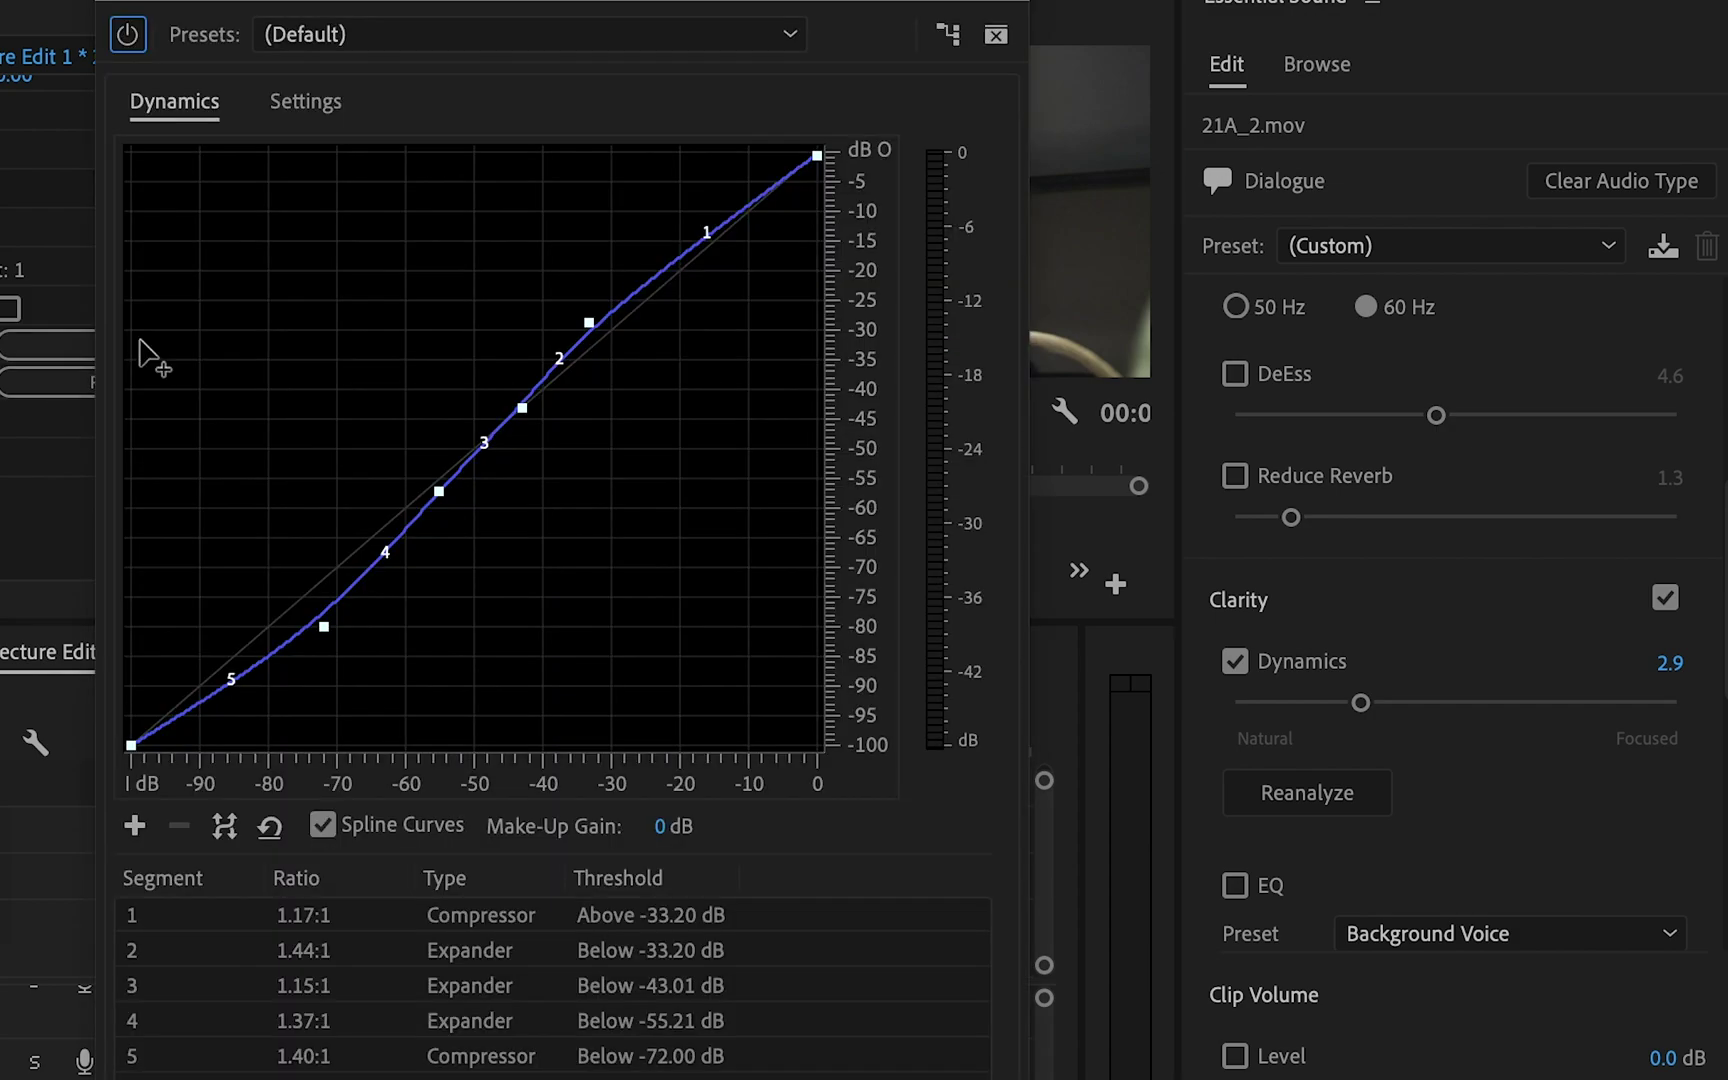
pyautogui.click(323, 124)
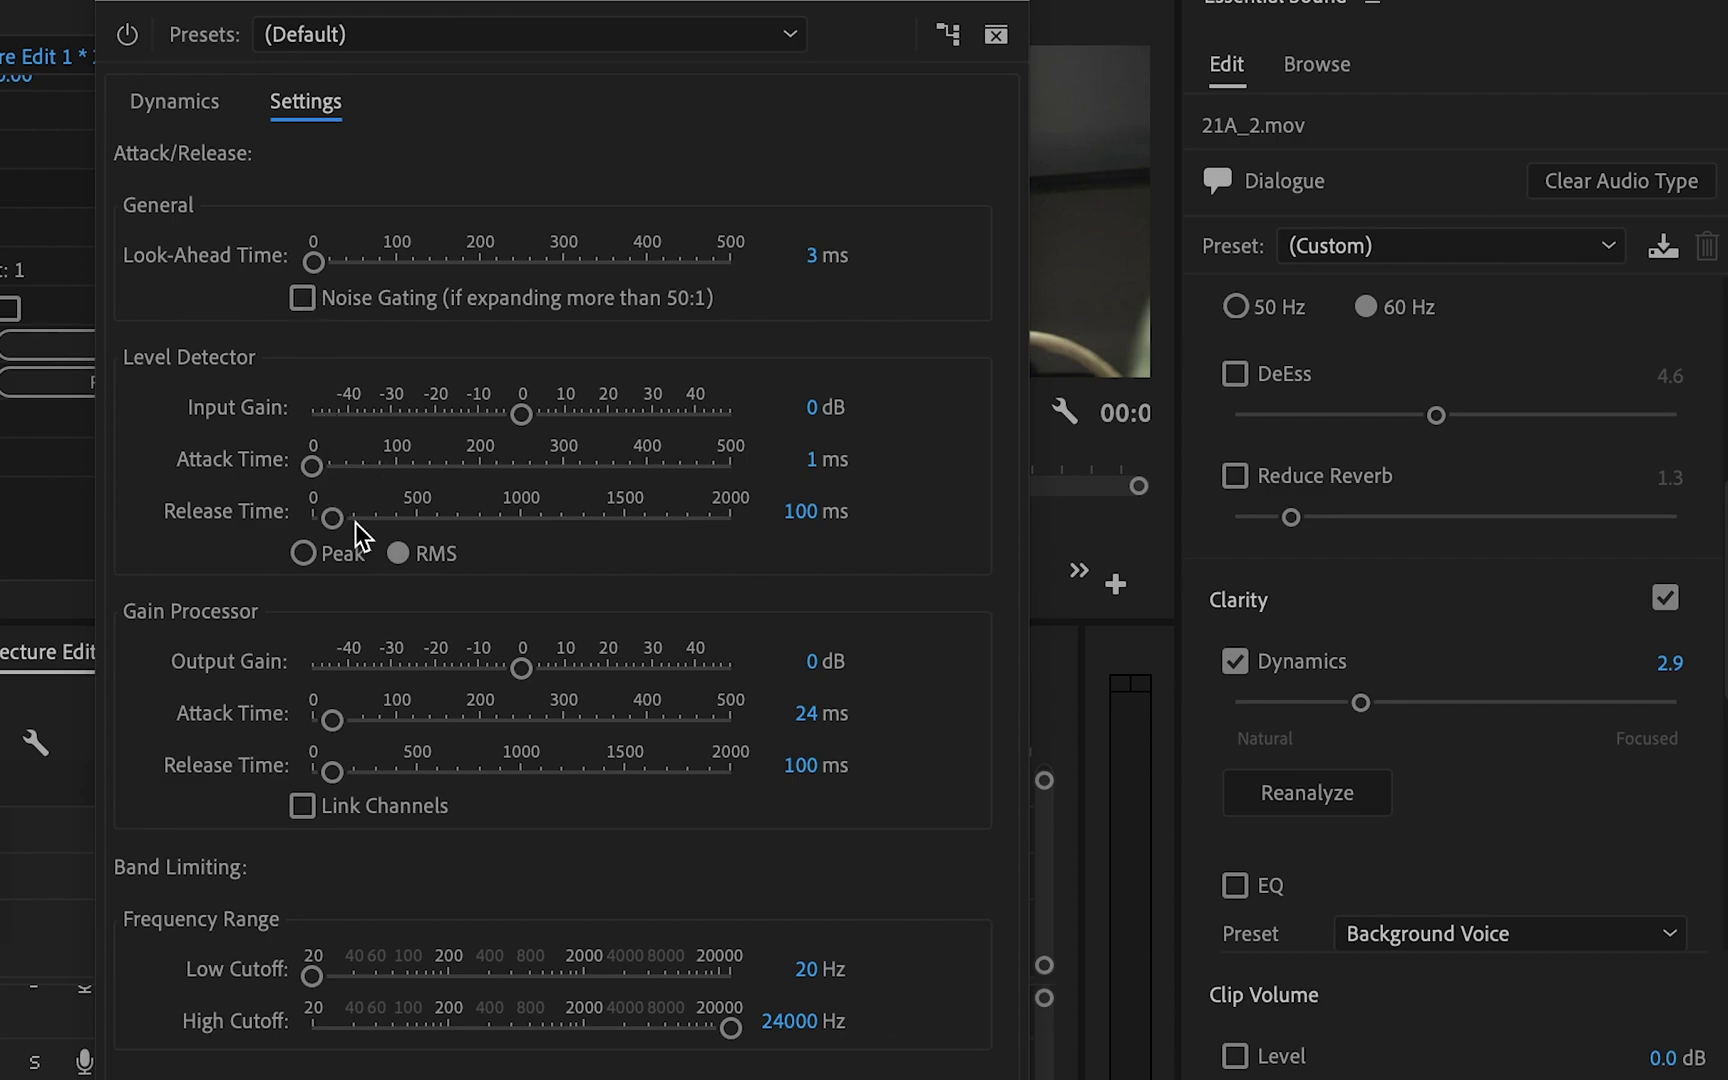
pyautogui.click(194, 101)
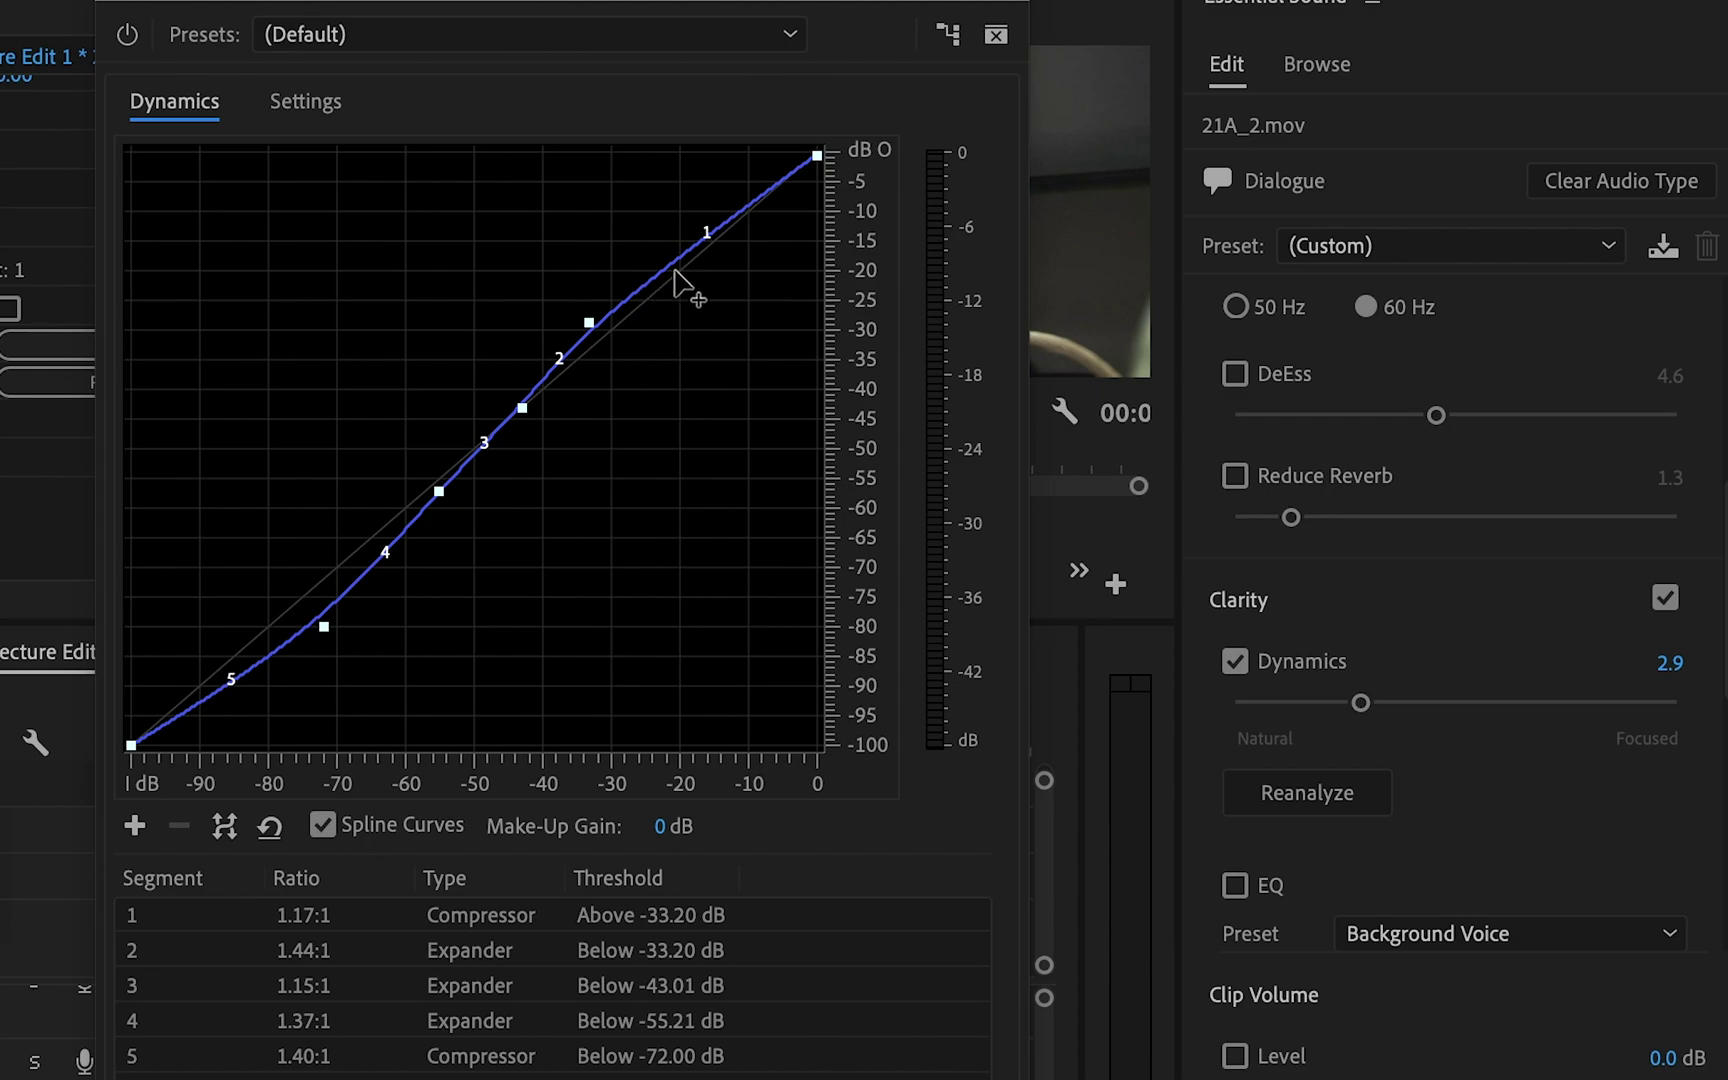
# Reshape the Dynamics curve by lowering its 0 dB endpoint to about -7 dB and moving an added point to about -33 dB input.
pyautogui.moveTo(816, 157); pyautogui.dragTo(706, 320)
pyautogui.click(705, 277)
pyautogui.moveTo(820, 249)
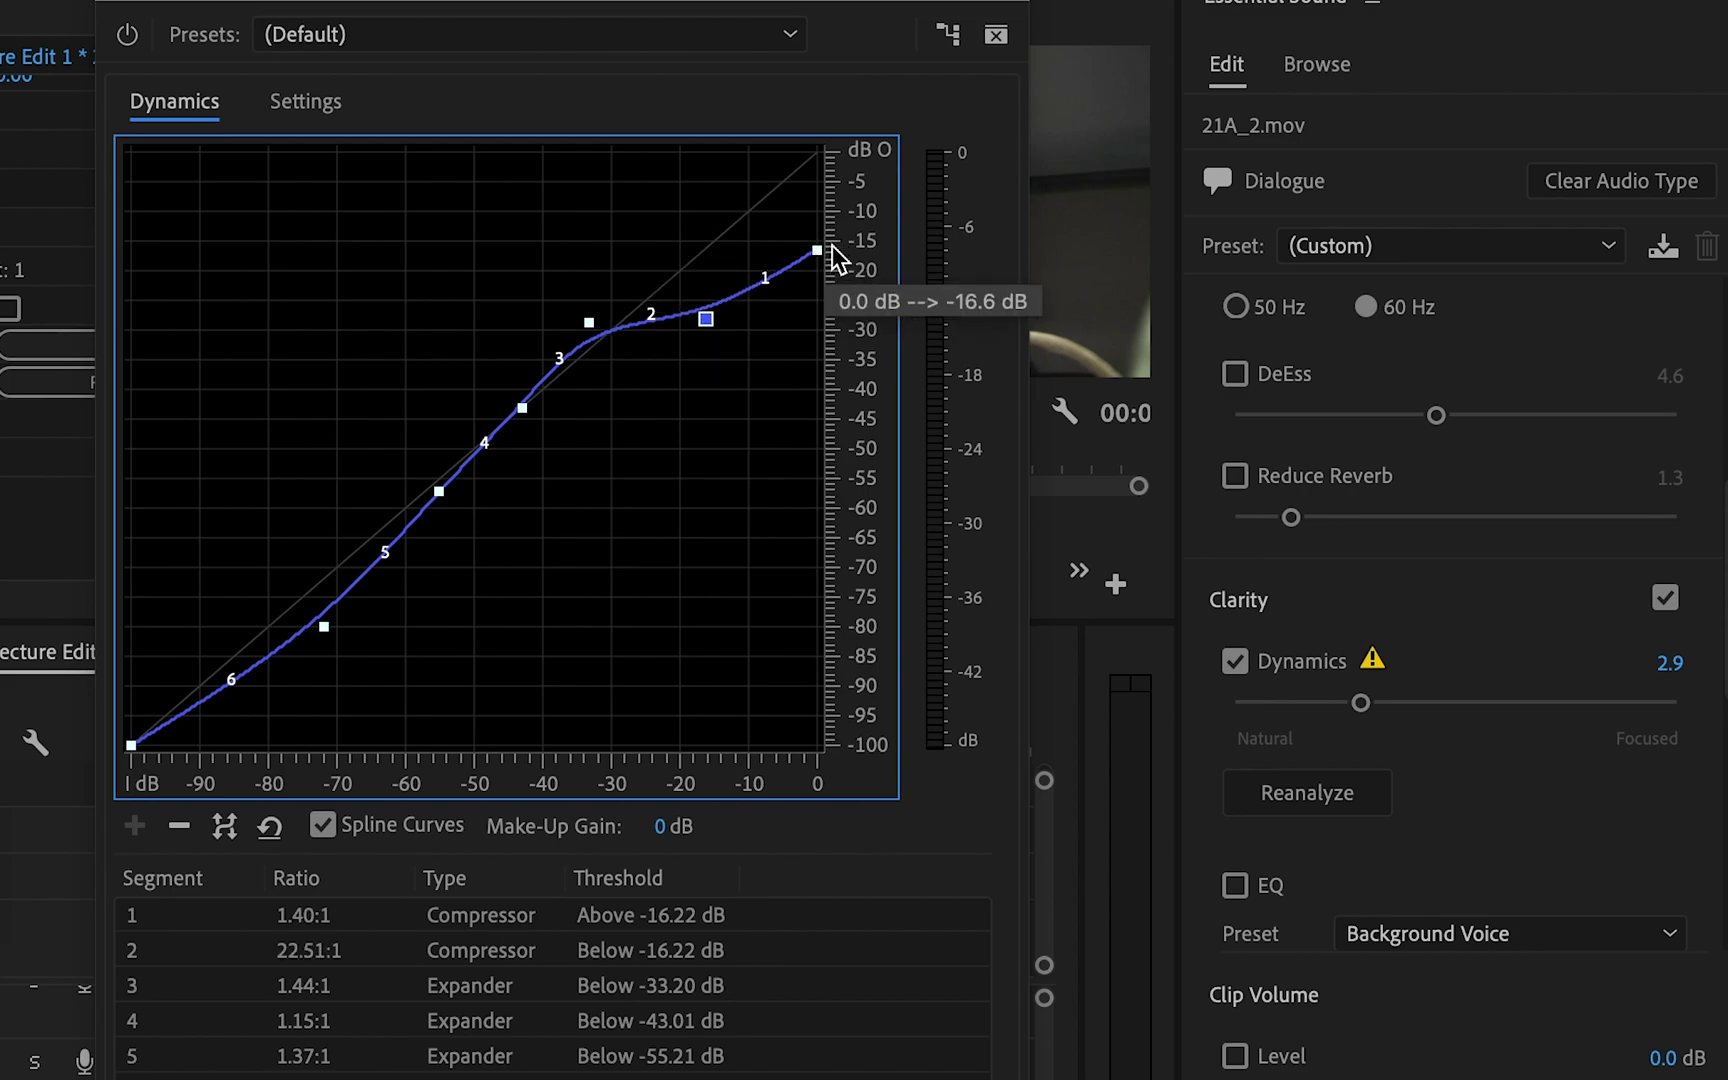
pyautogui.moveTo(818, 245); pyautogui.dragTo(818, 195)
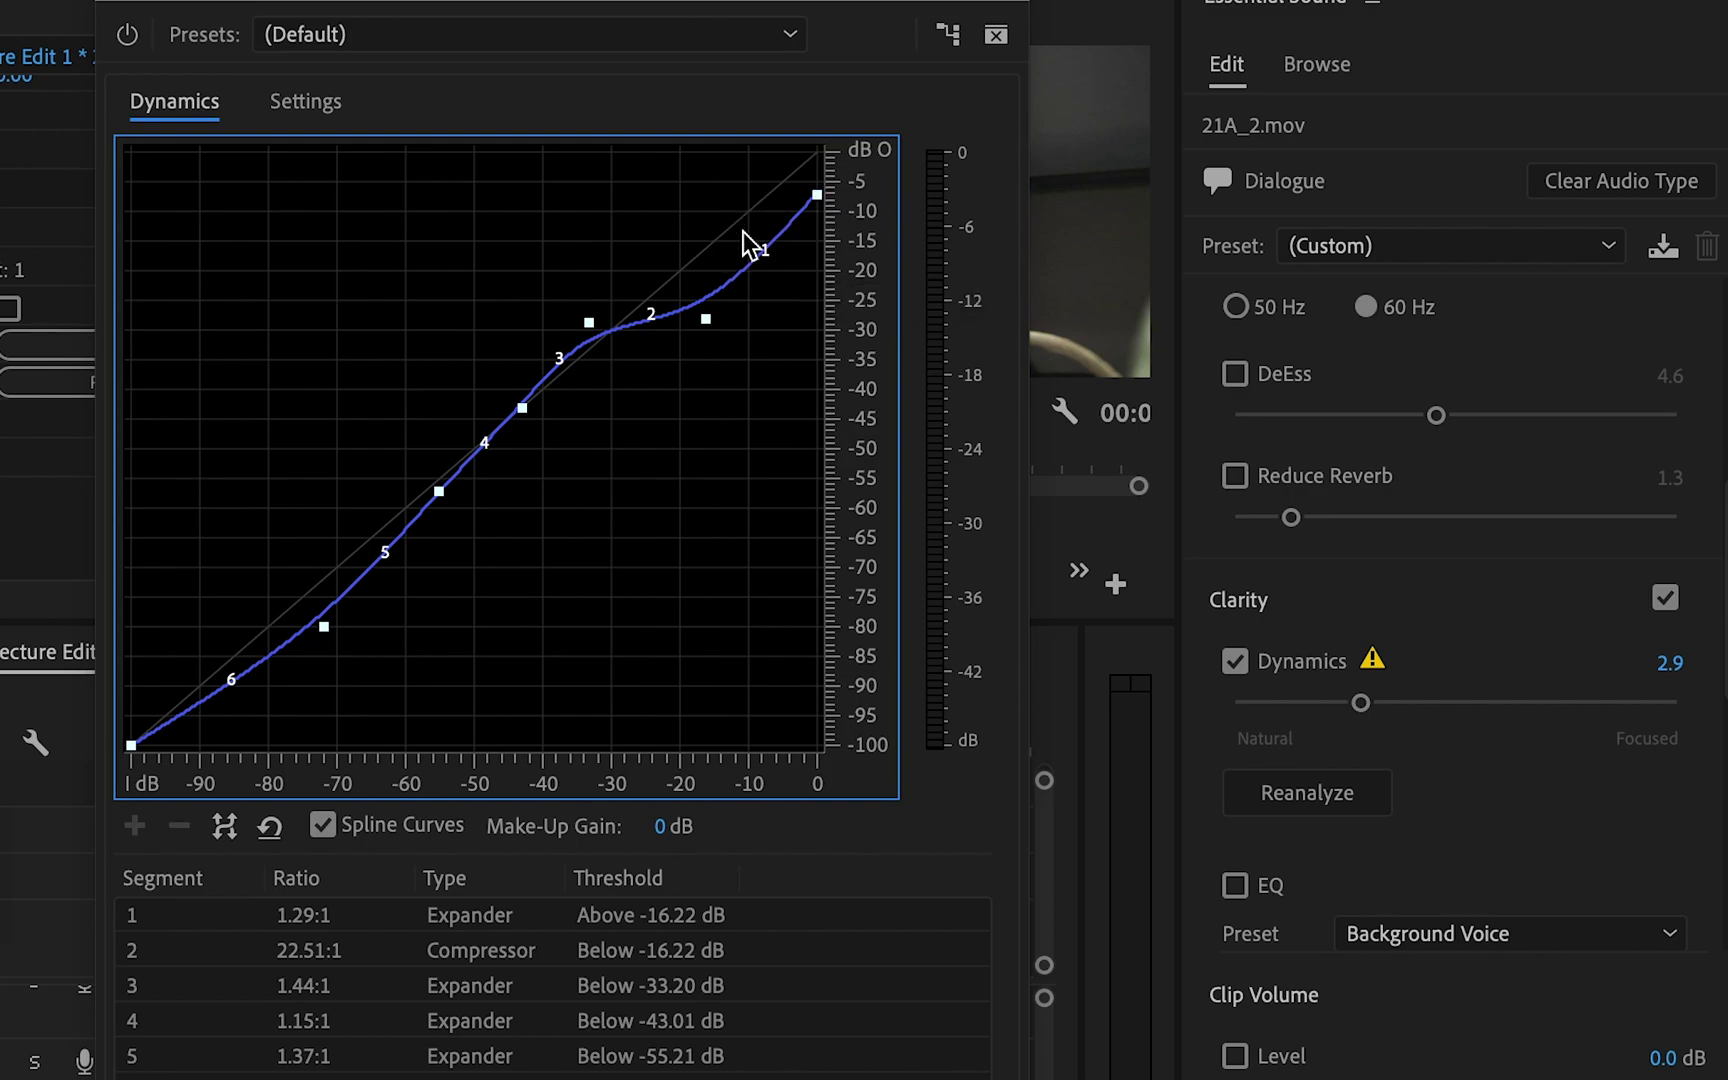
pyautogui.click(710, 304)
pyautogui.moveTo(710, 304); pyautogui.dragTo(570, 268)
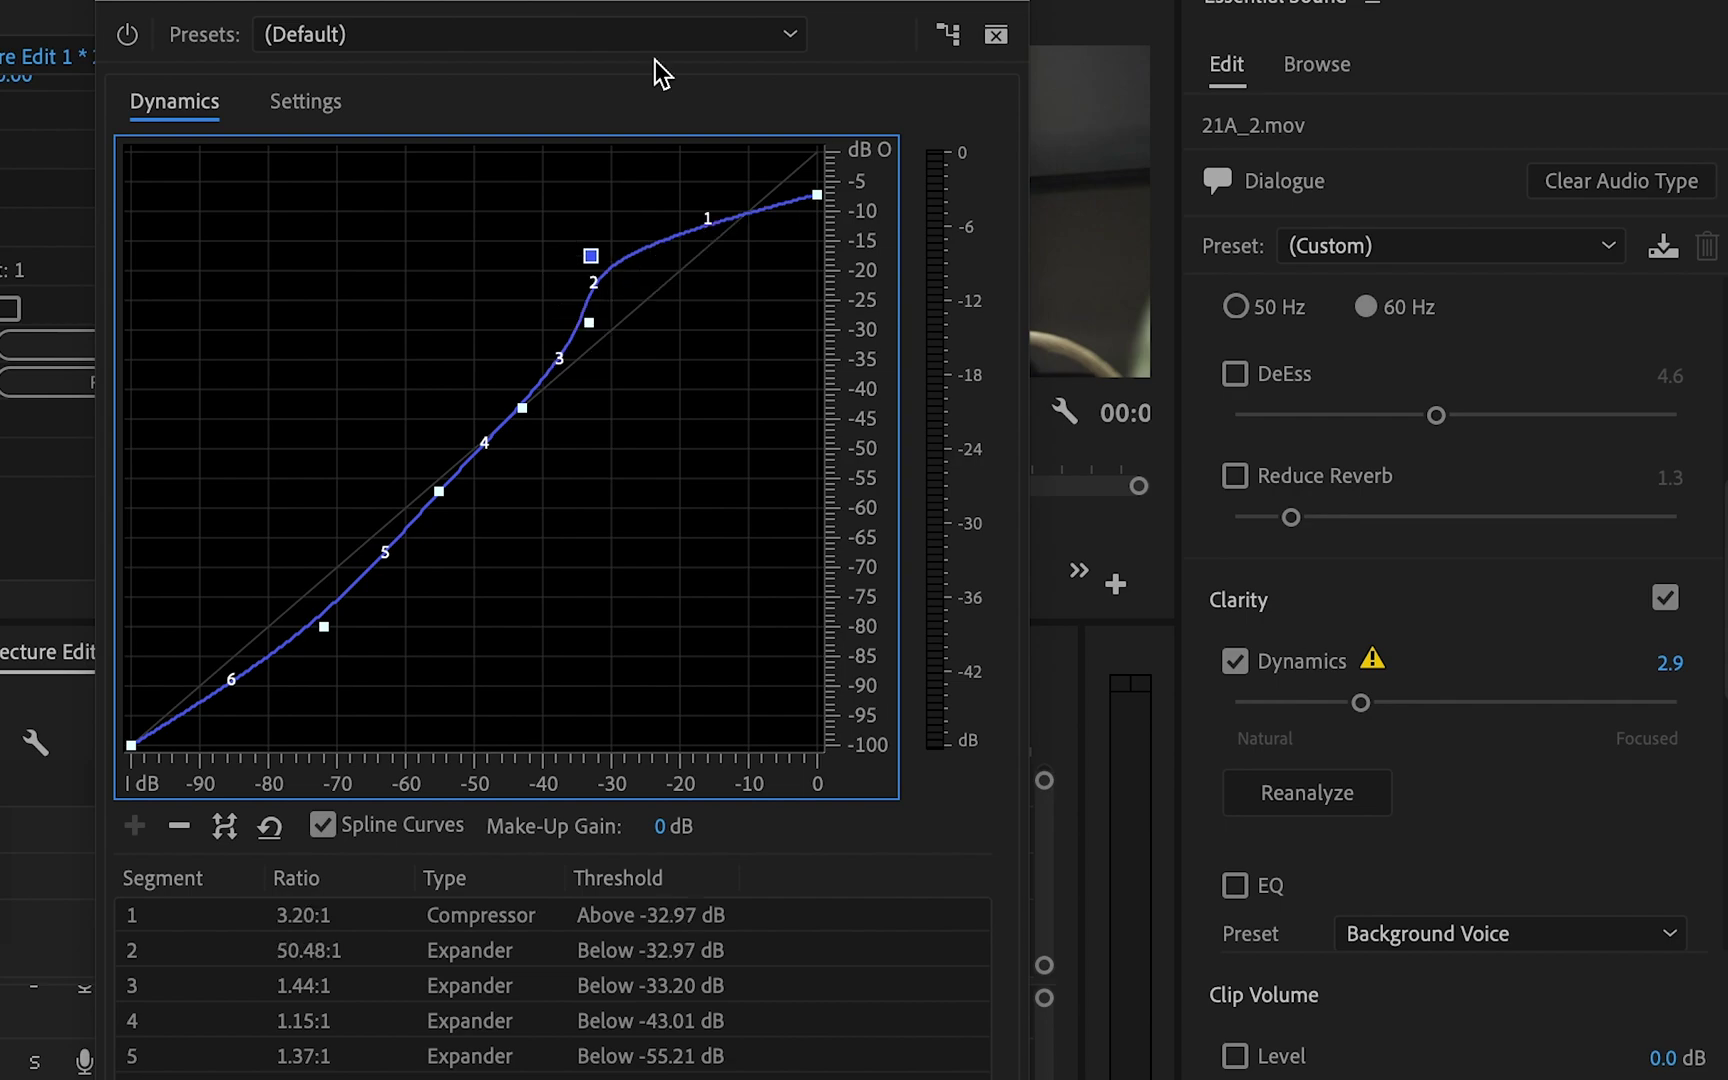
# Apply the Smooth Vocal preset to the Dynamics effect and reshape its upper curve with an added point during playback.
pyautogui.click(663, 38)
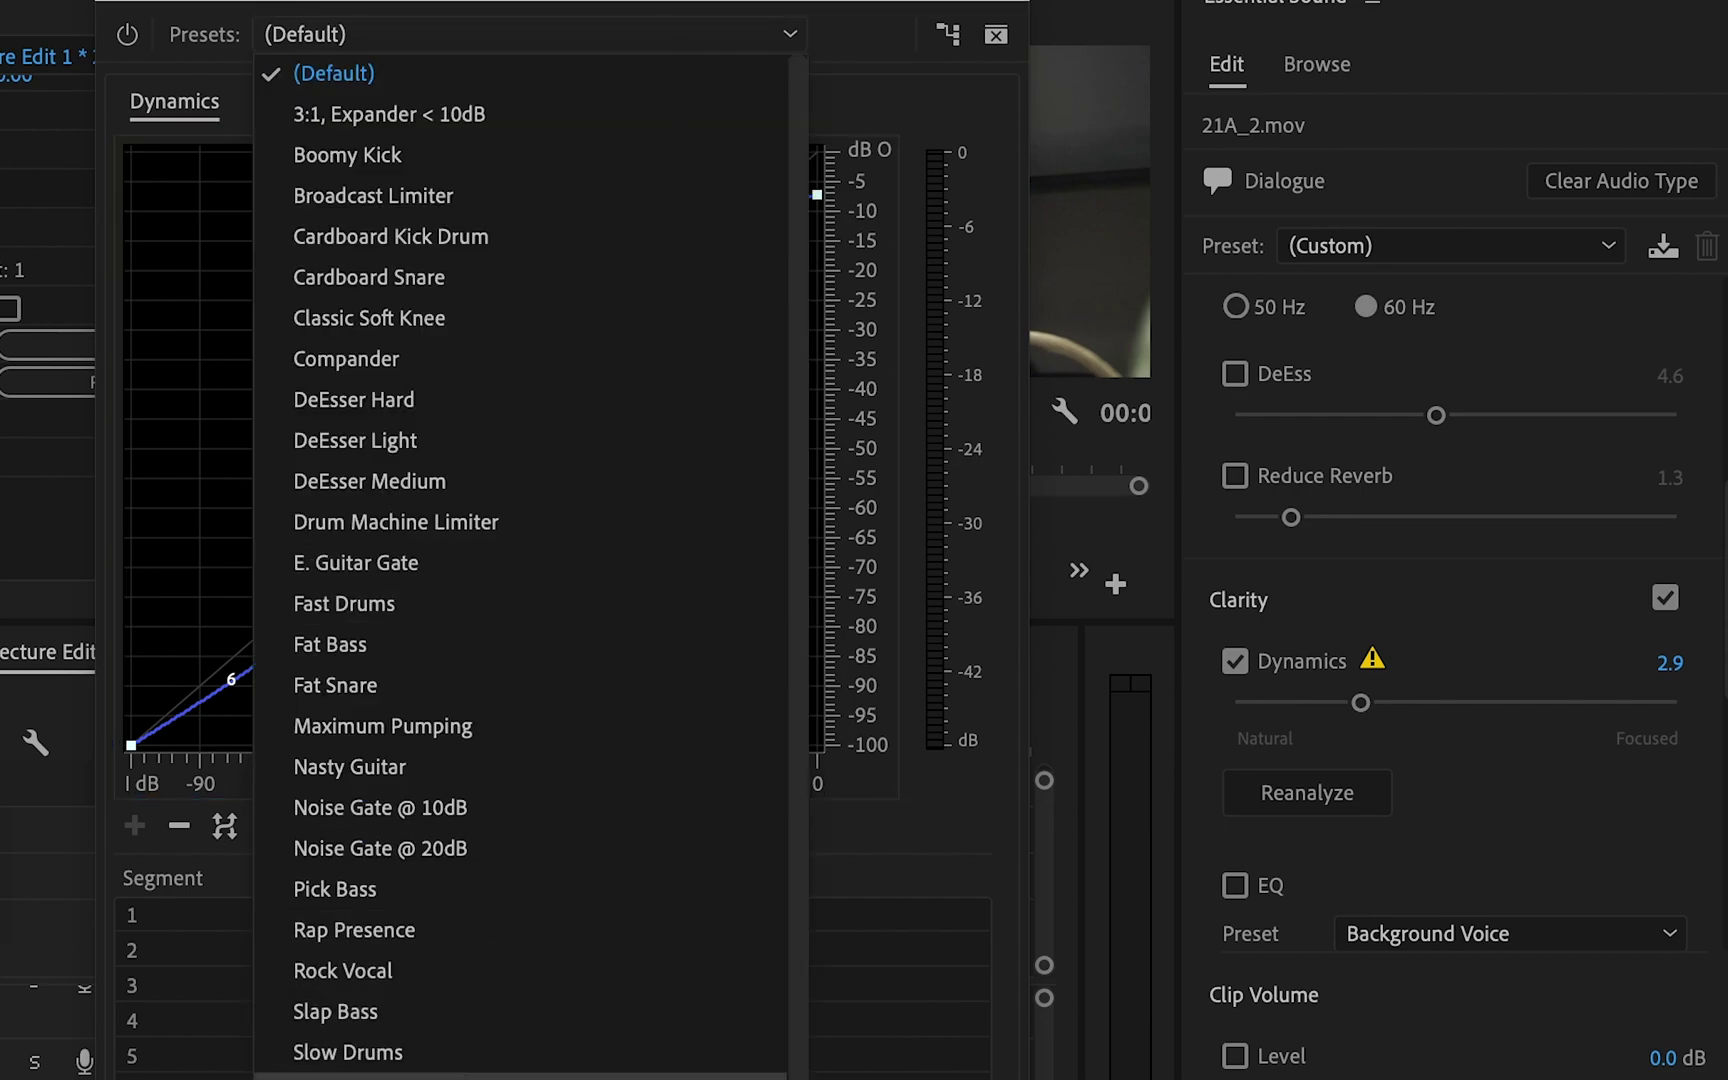
pyautogui.click(345, 1076)
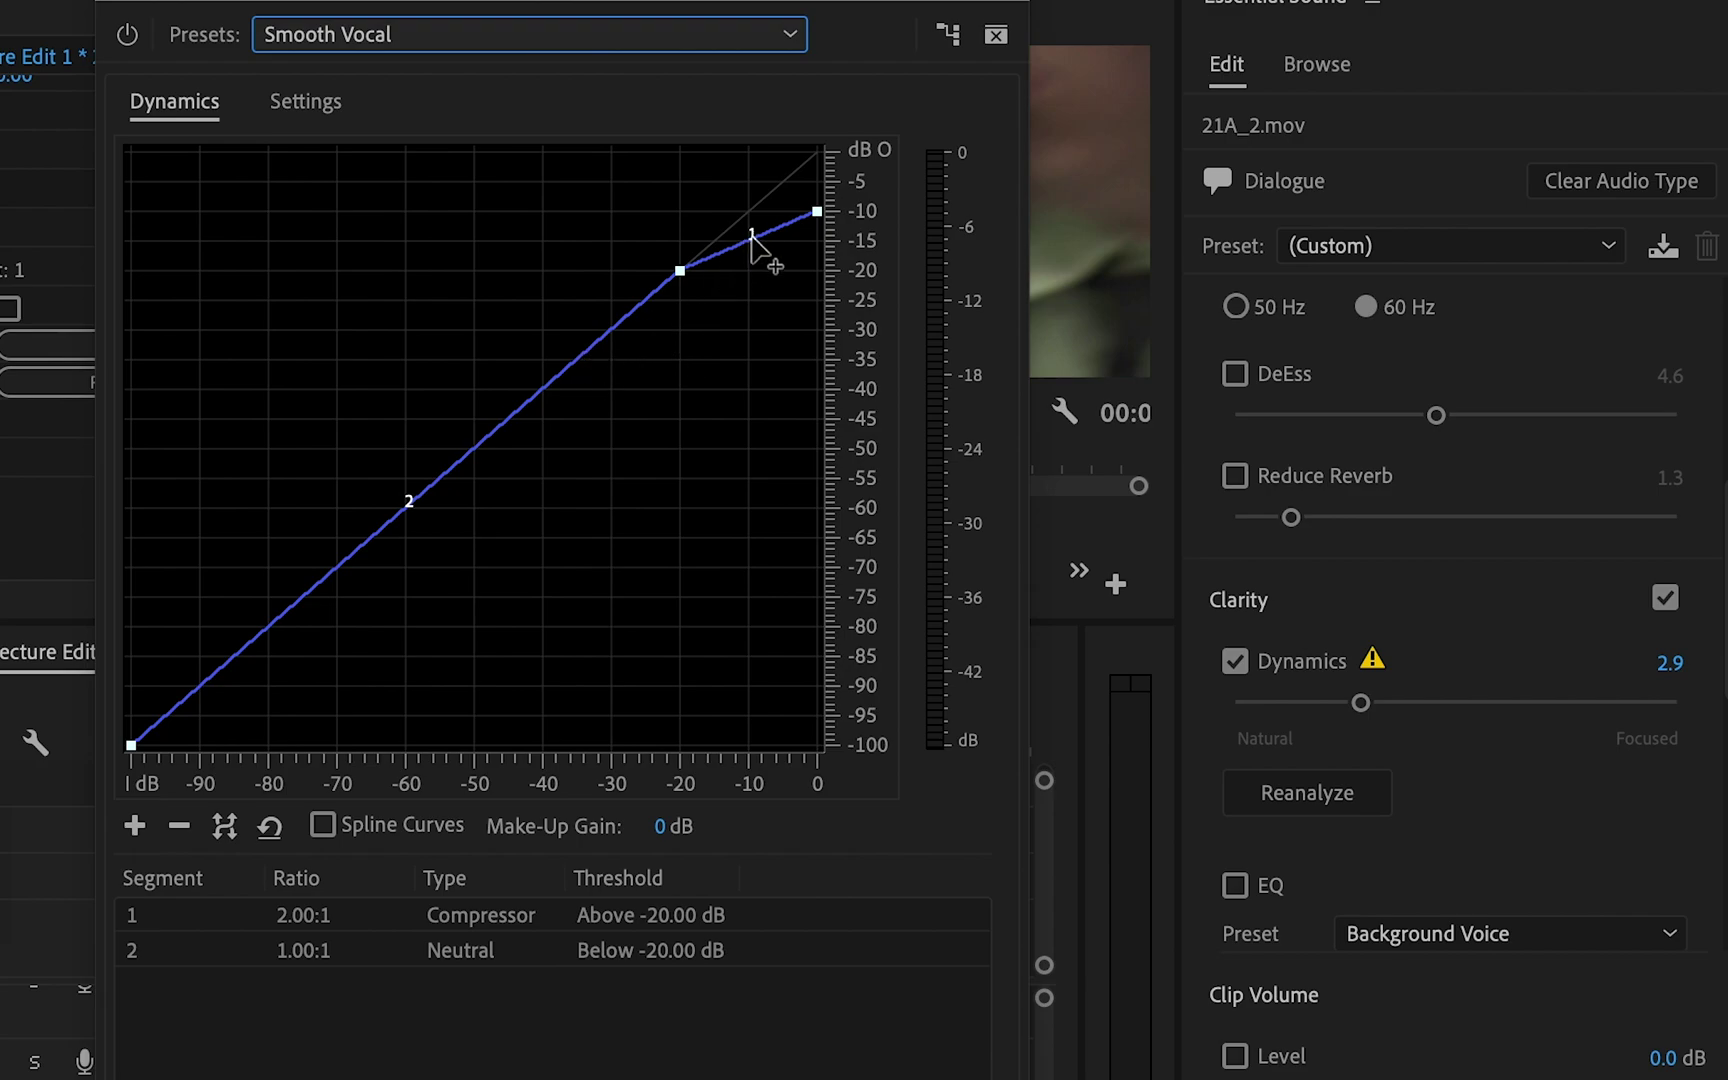
pyautogui.moveTo(752, 246); pyautogui.dragTo(681, 334)
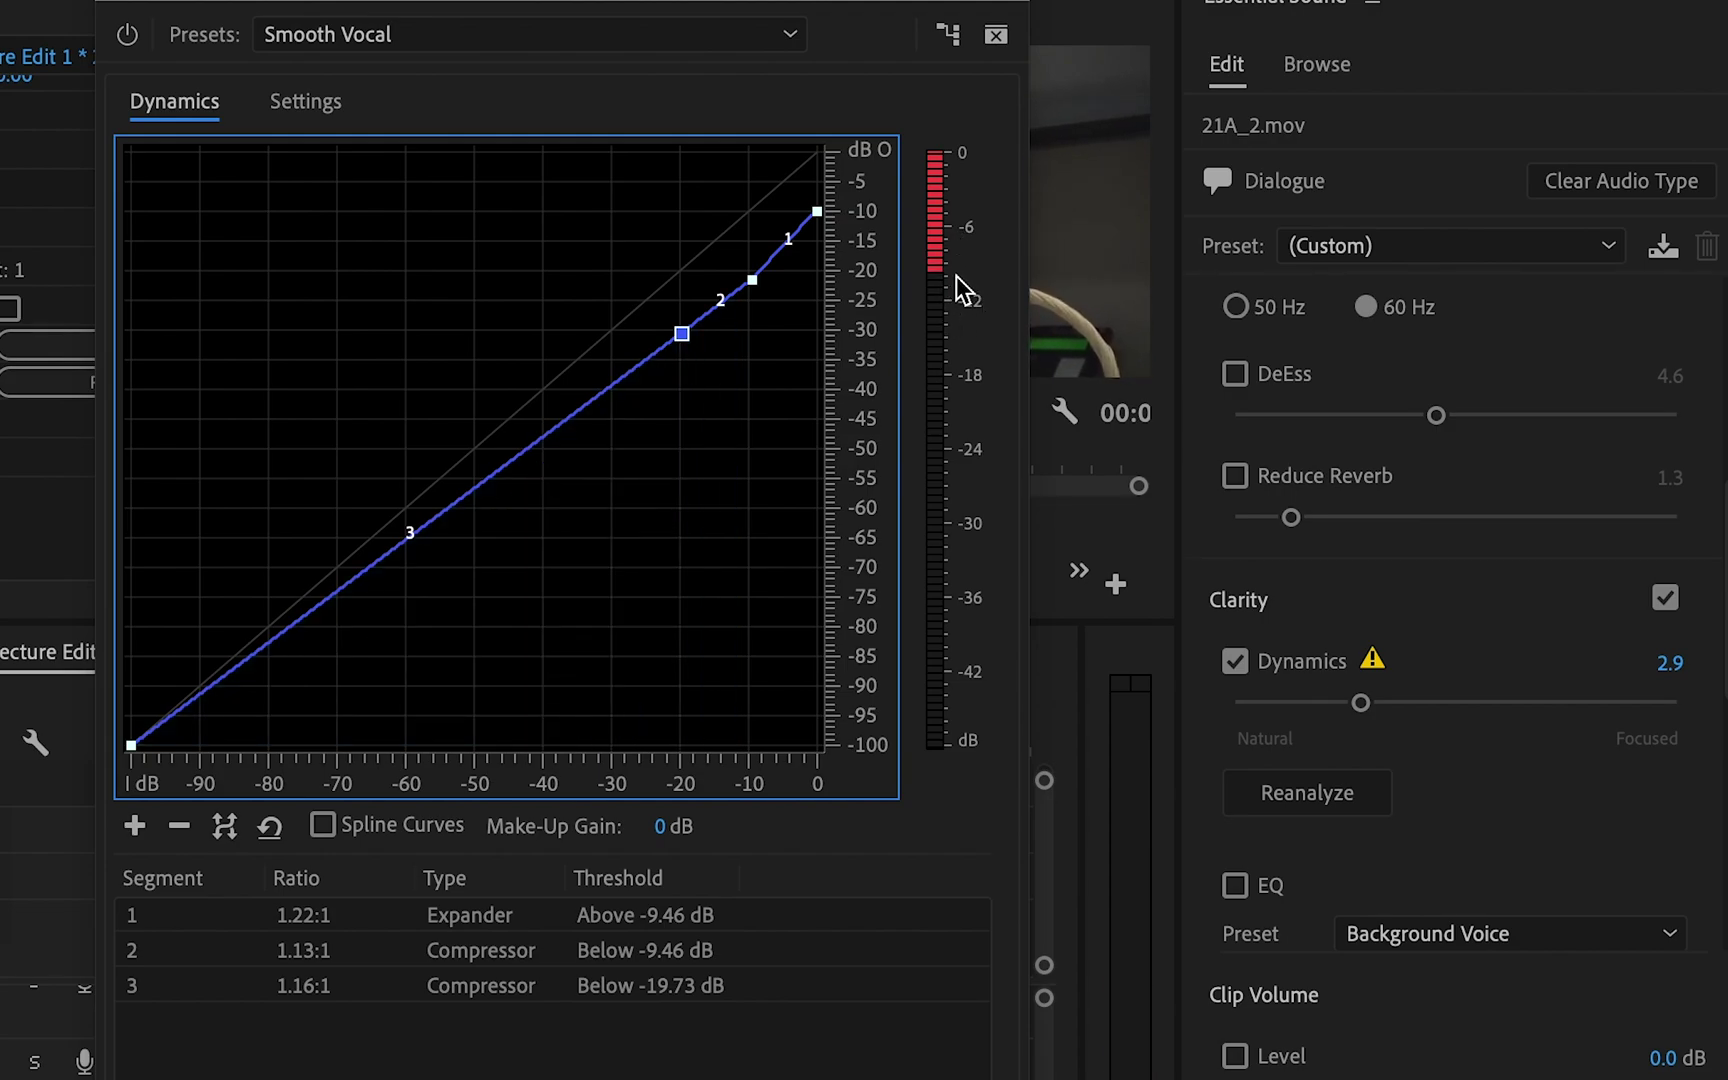
pyautogui.moveTo(680, 332); pyautogui.dragTo(635, 260)
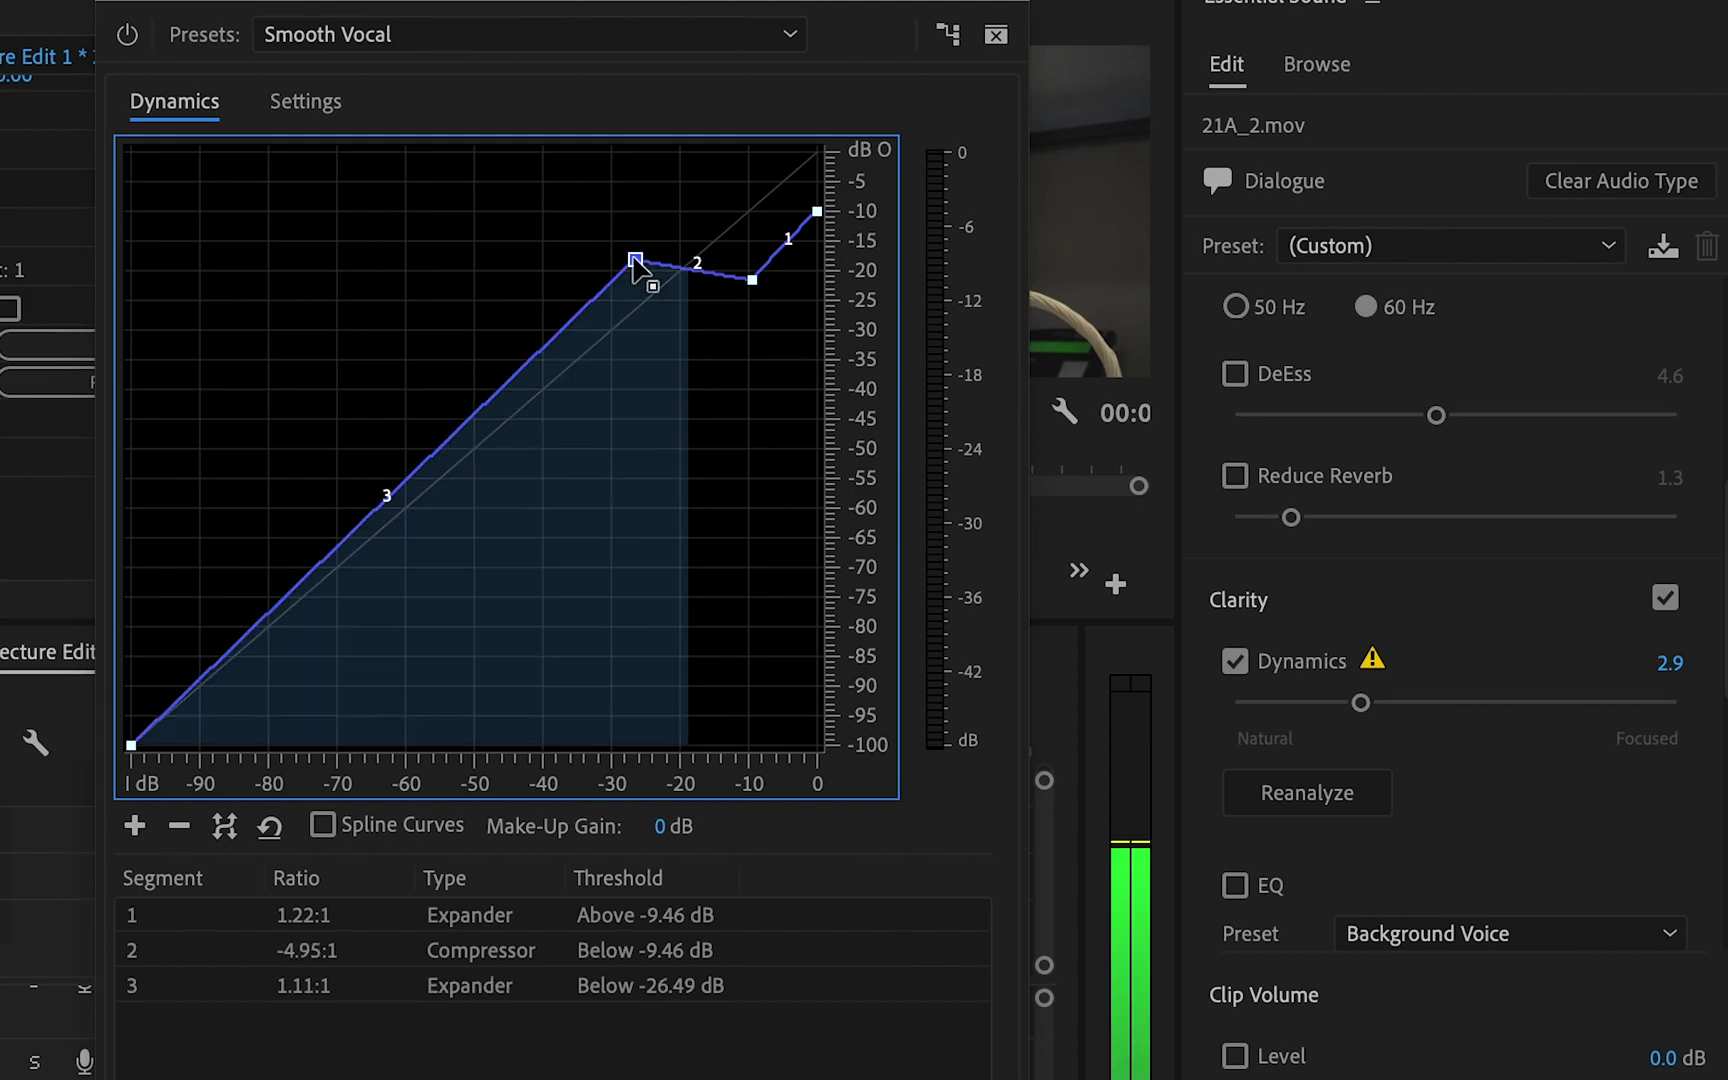
pyautogui.moveTo(752, 279); pyautogui.dragTo(748, 322)
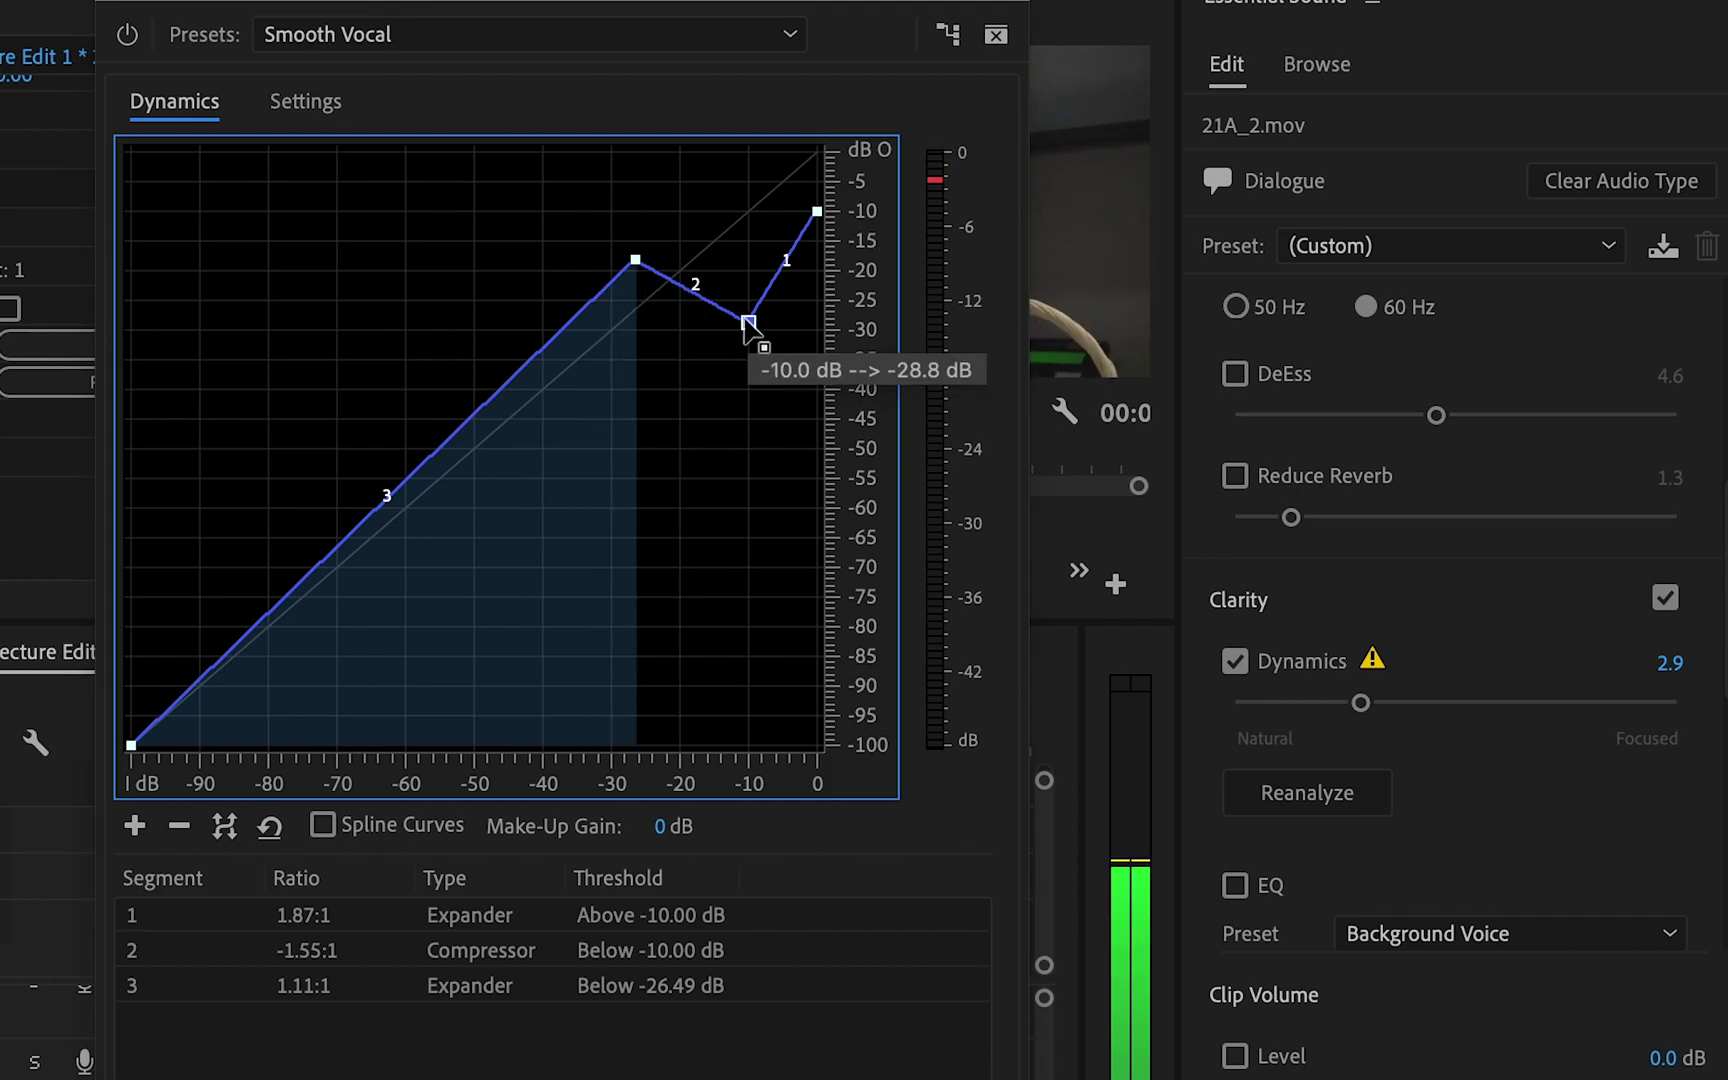
pyautogui.moveTo(749, 323); pyautogui.dragTo(741, 274)
pyautogui.moveTo(633, 262); pyautogui.dragTo(635, 284)
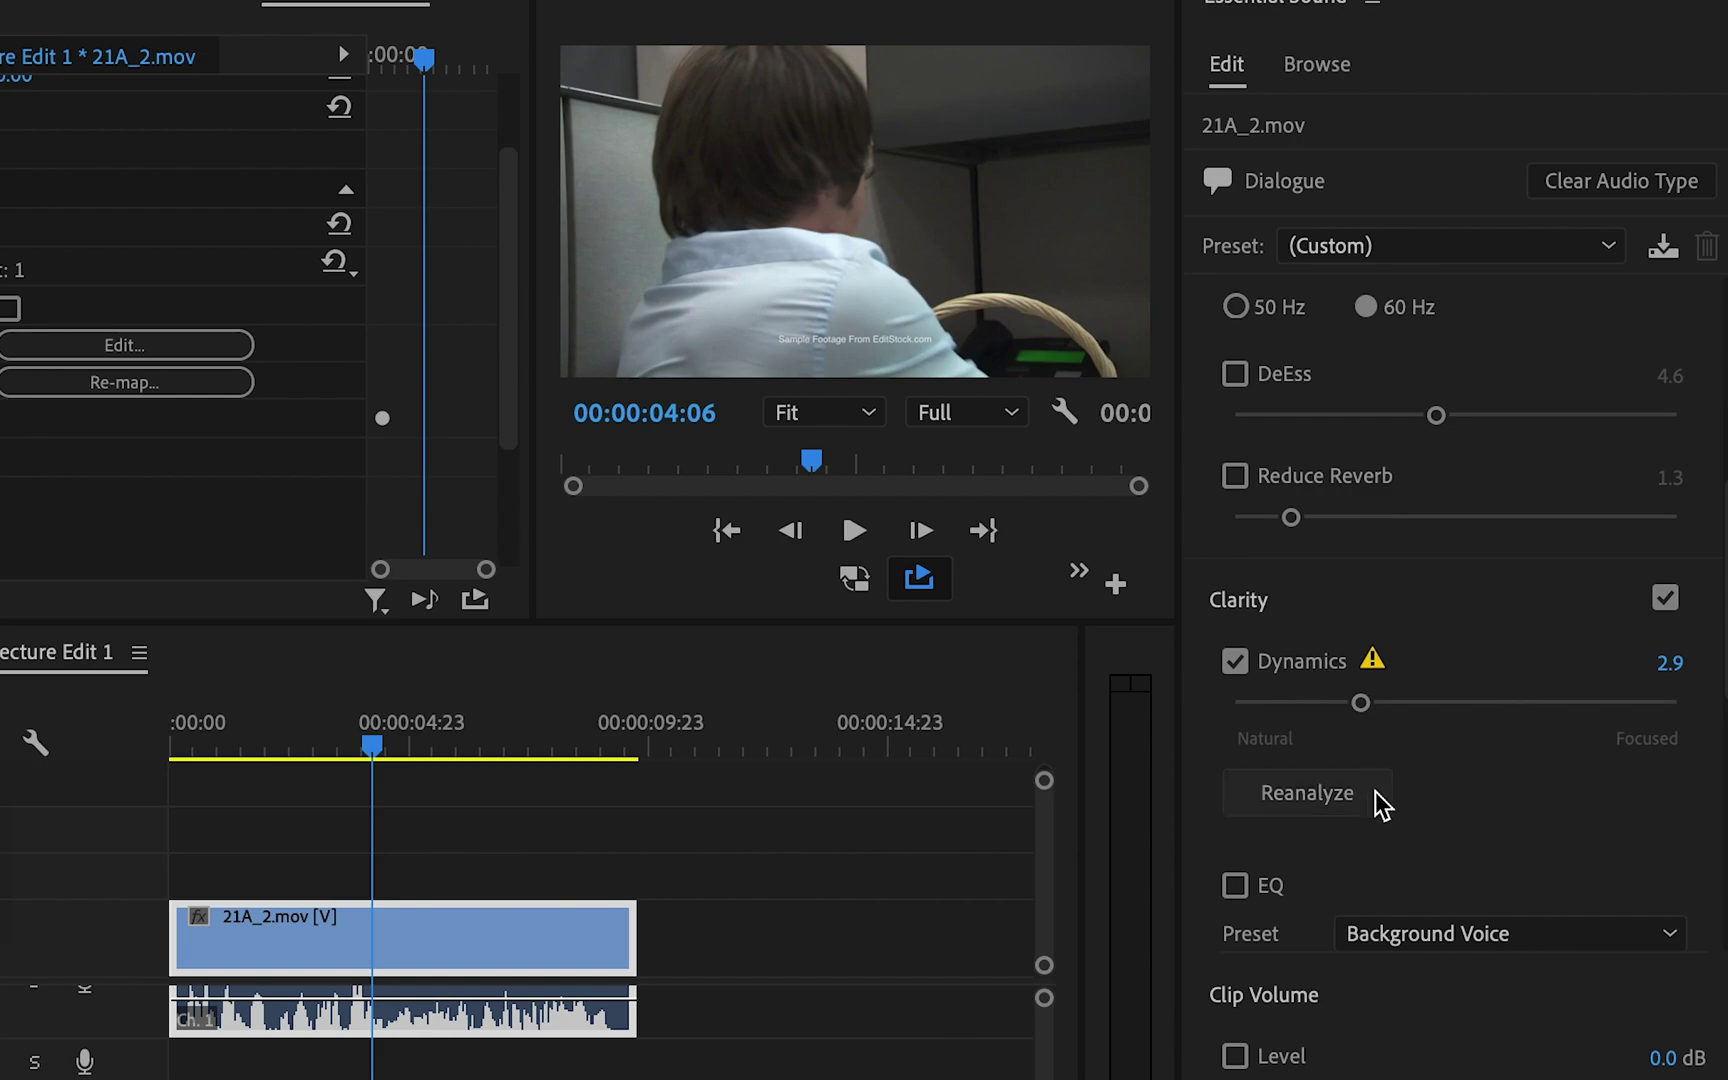
# Reanalyze the clip's dynamics to discard the custom curve, and play the result.
pyautogui.scroll(-2, 1500, 803)
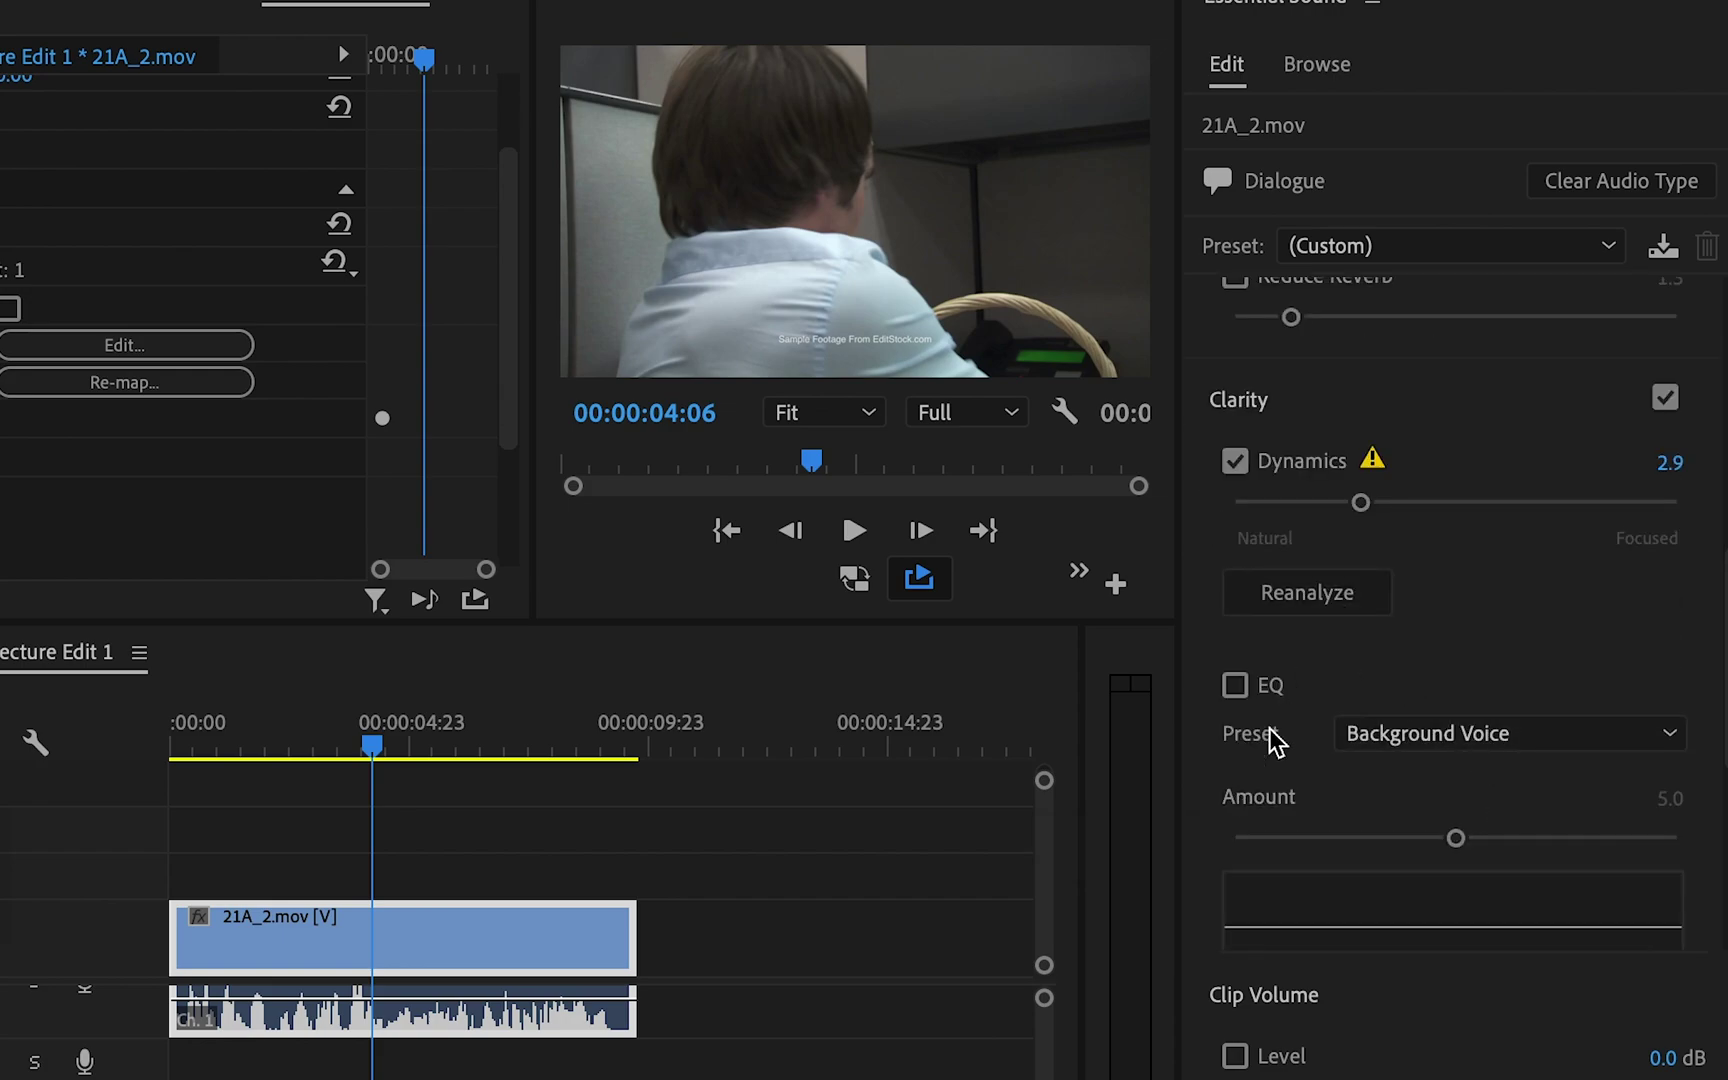
pyautogui.click(1345, 606)
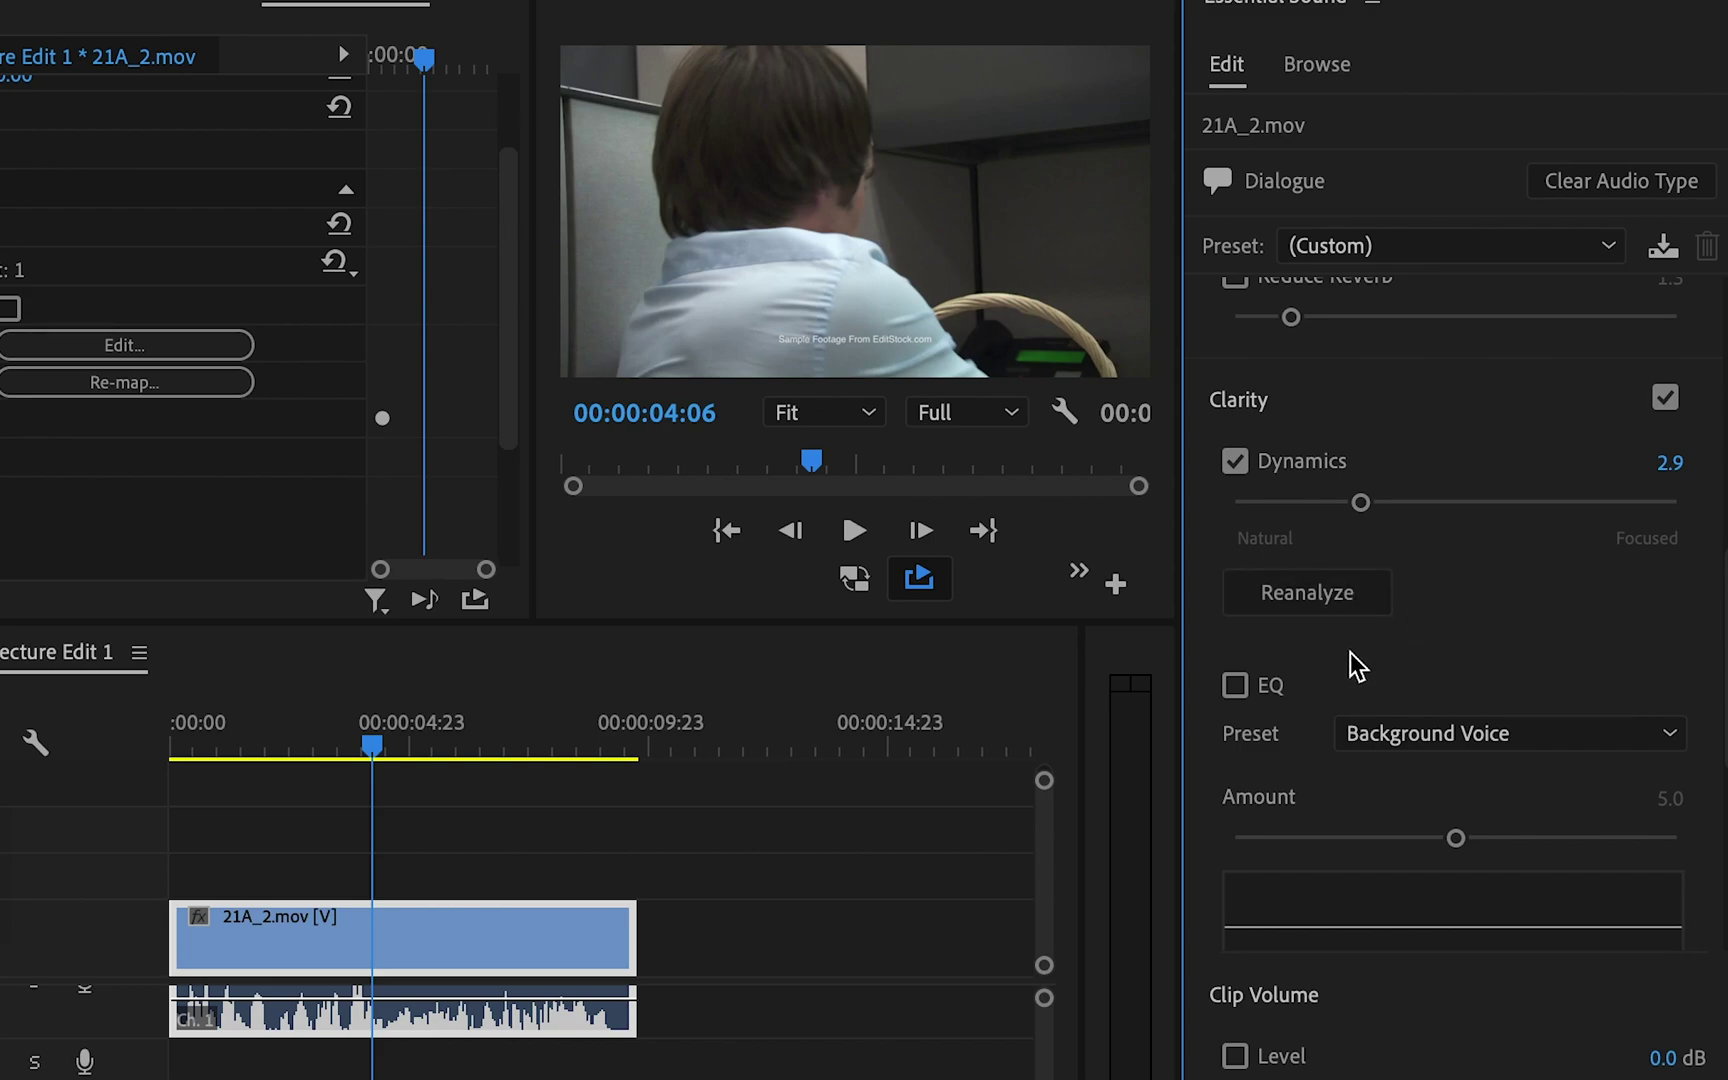
pyautogui.press('space')
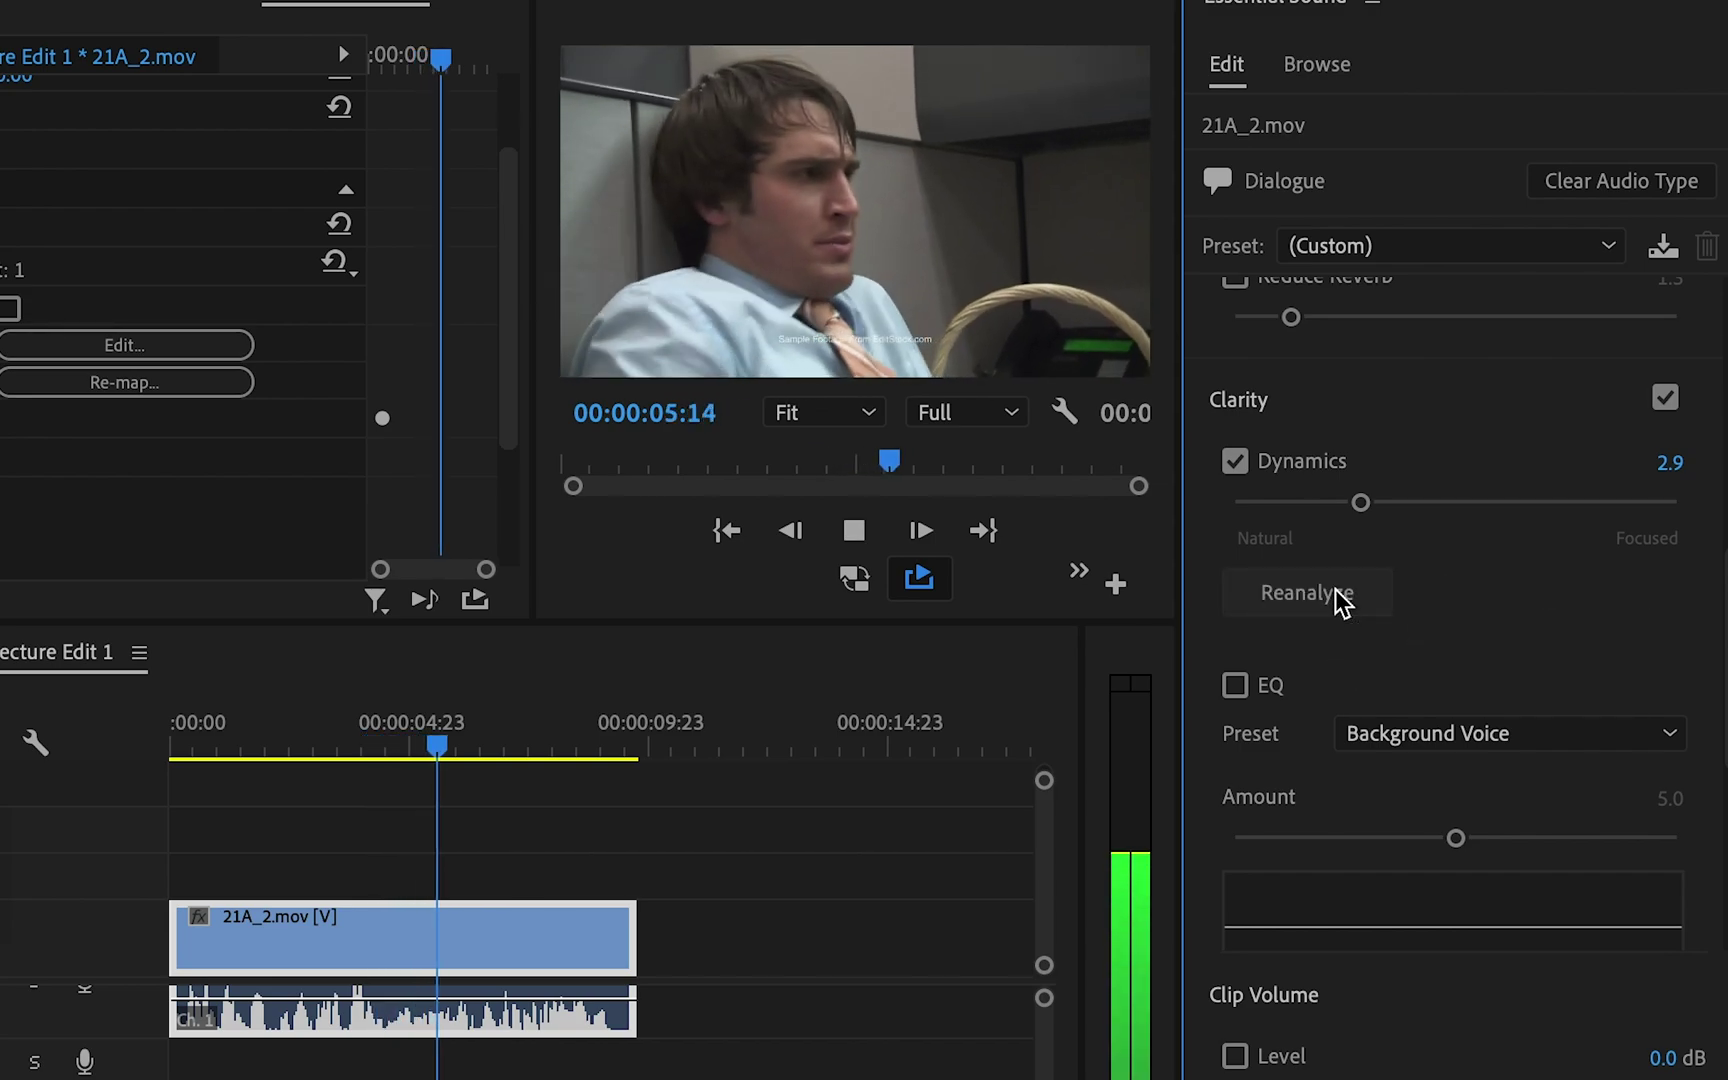
pyautogui.press('space')
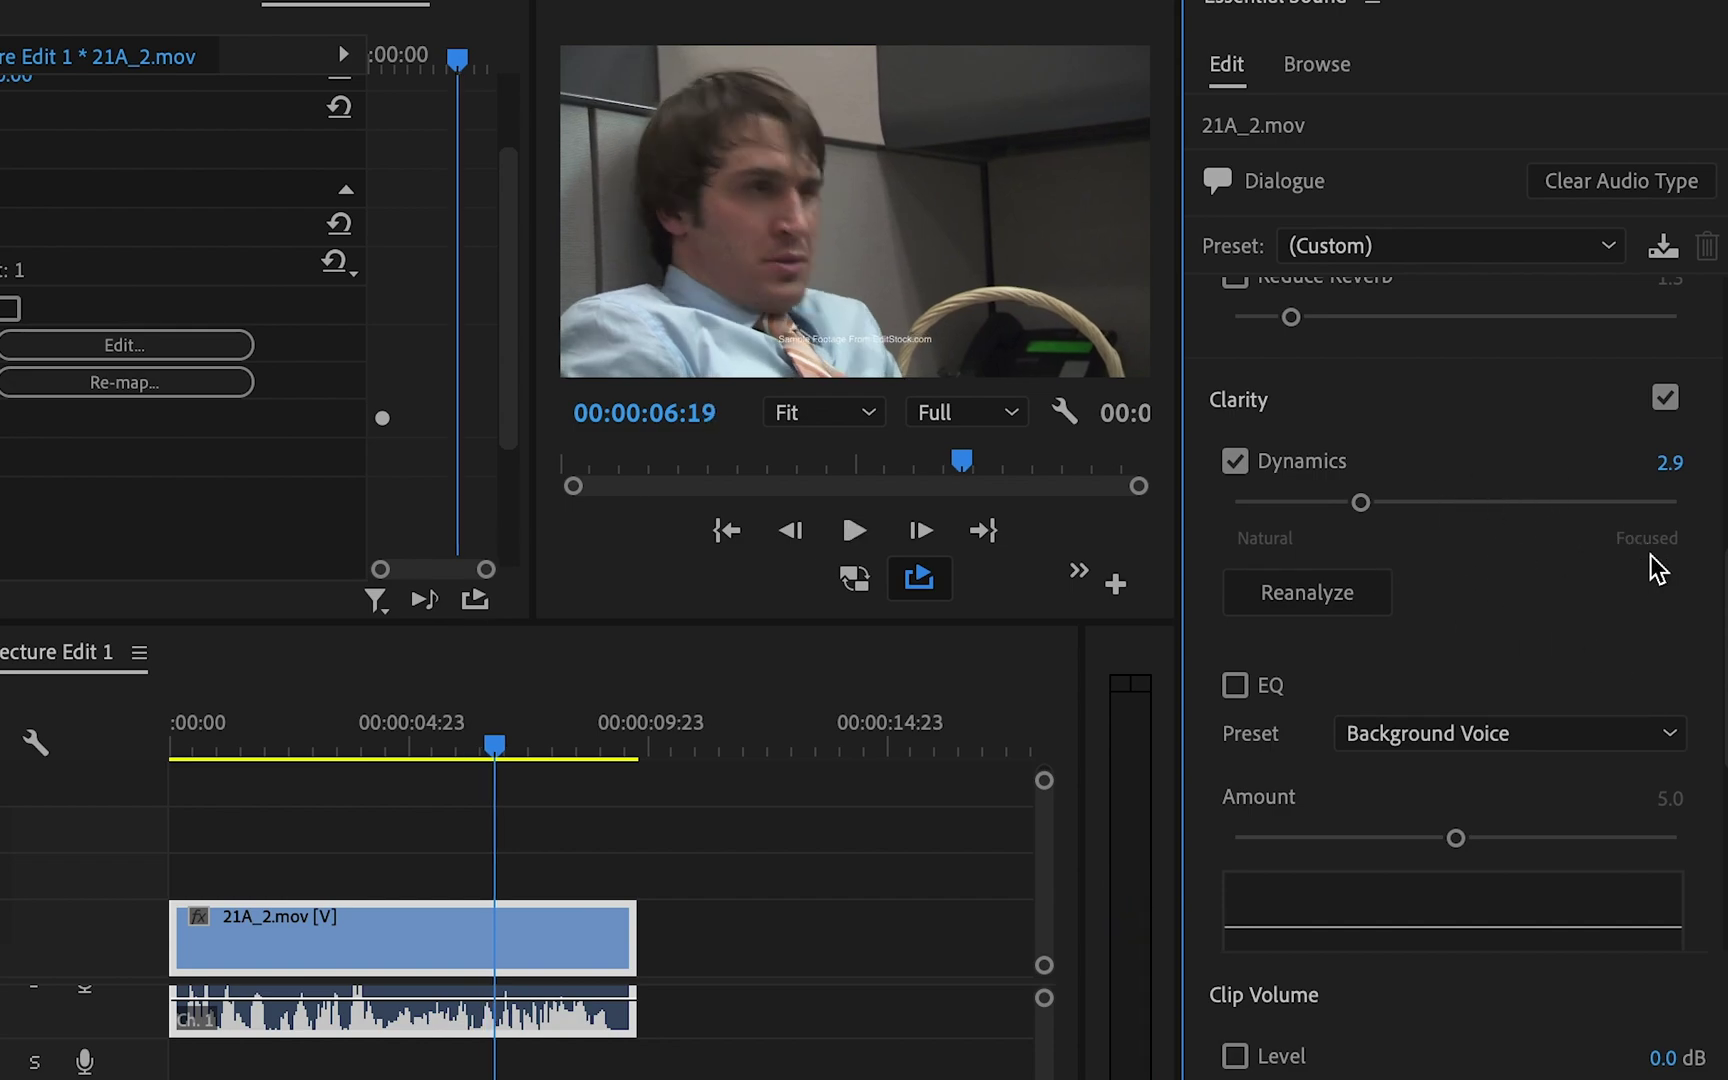
# Set the Dynamics amount to 0.8 and reanalyze the clip.
pyautogui.moveTo(1360, 502); pyautogui.dragTo(1271, 552)
pyautogui.press('space')
pyautogui.click(1310, 598)
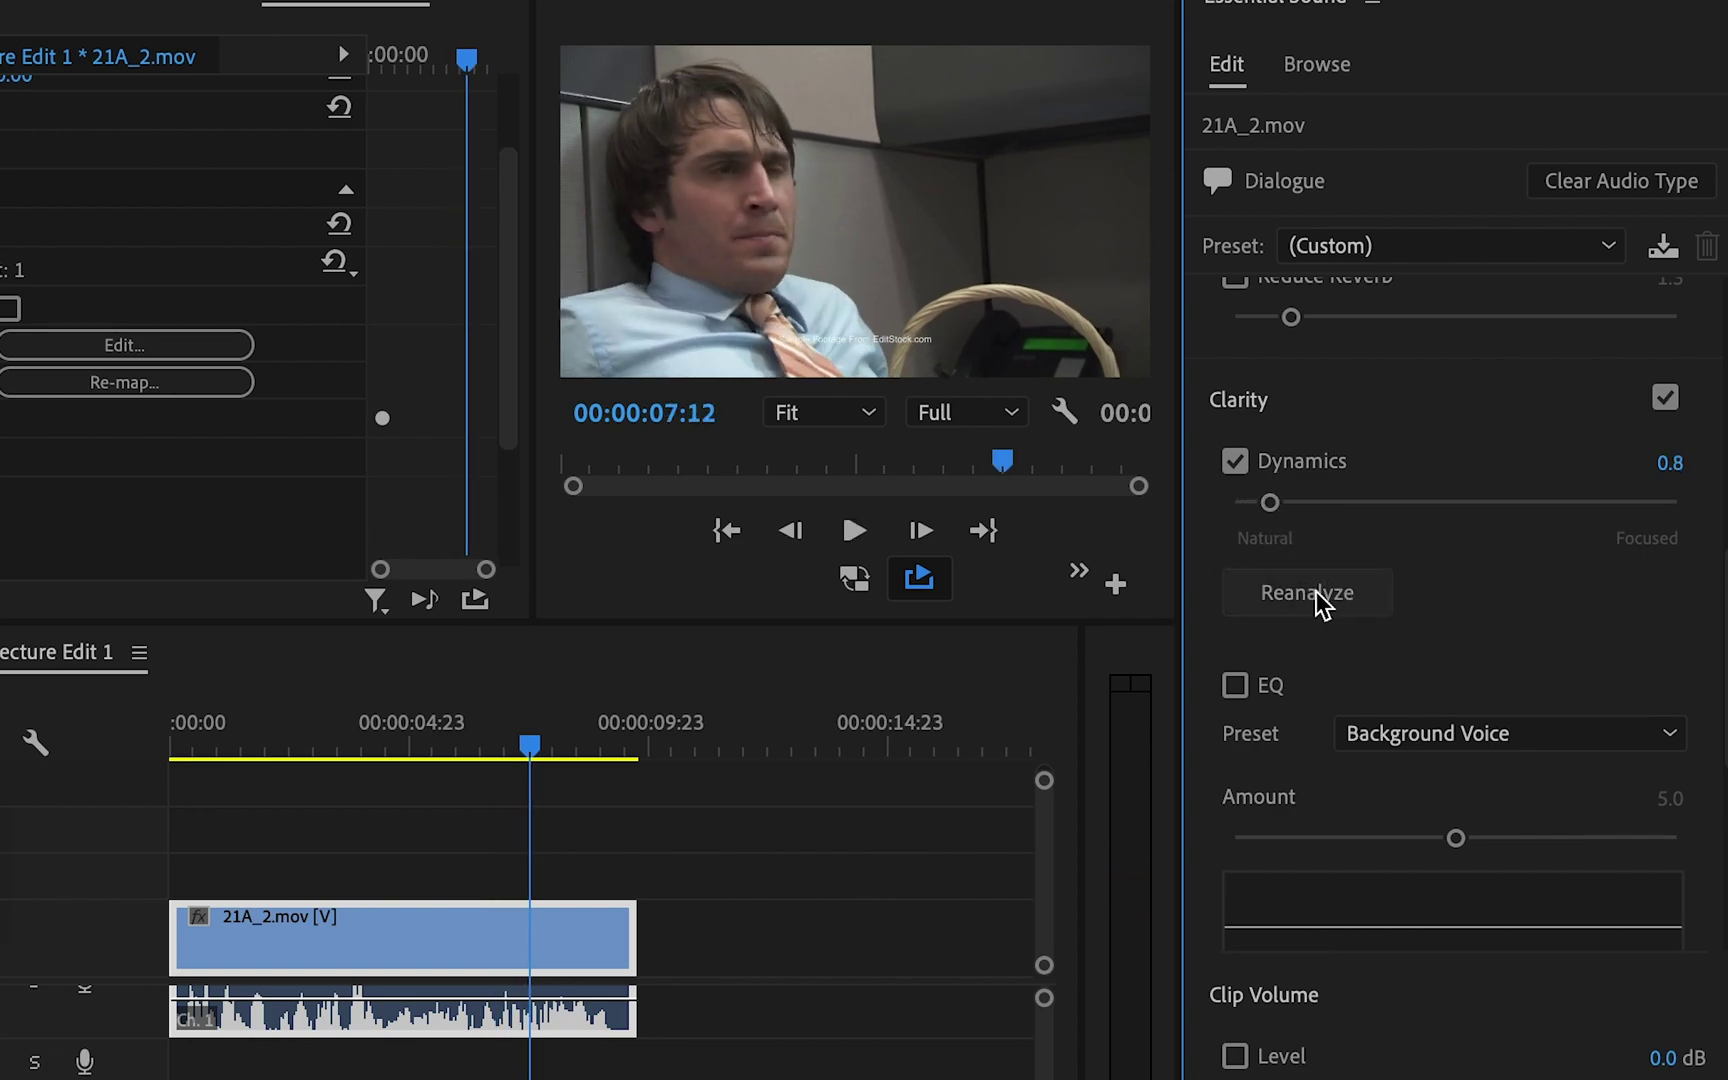
# Enable EQ, open its Graphic Equalizer custom setup, and raise the 4k band to 3.3 and the 8k band to 2.
pyautogui.scroll(-2, 1500, 648)
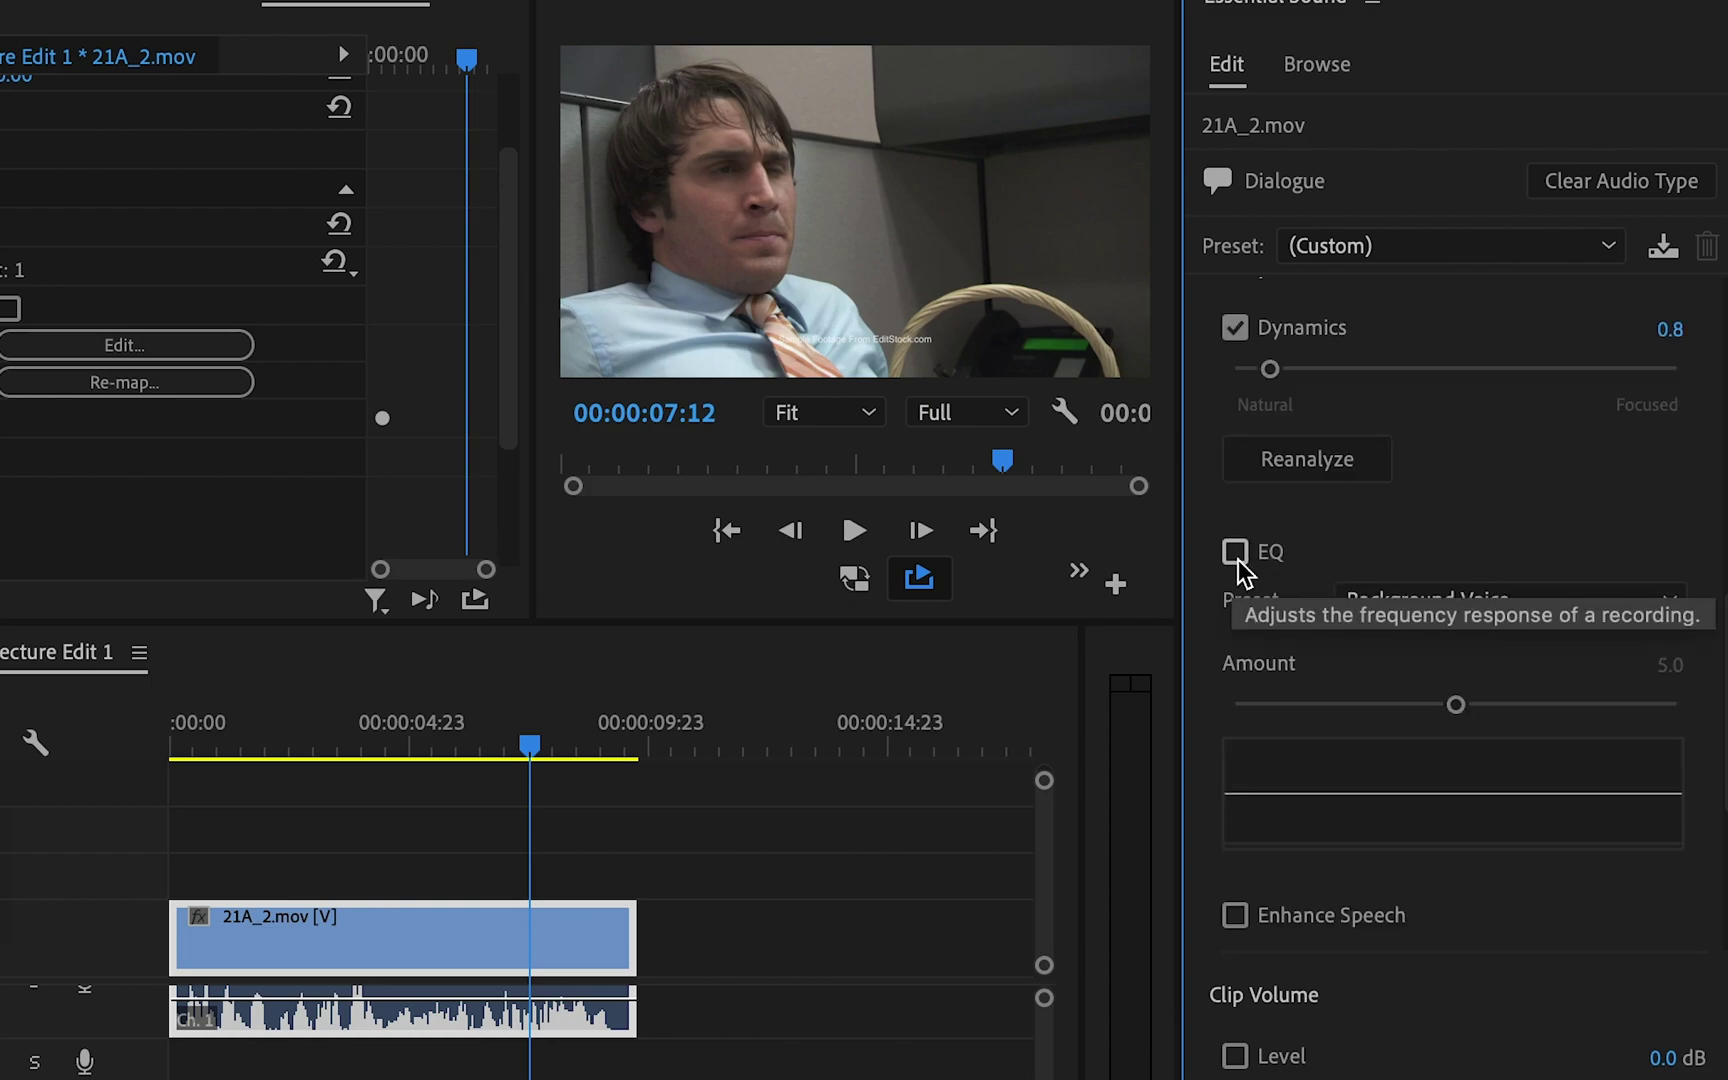
pyautogui.click(1238, 560)
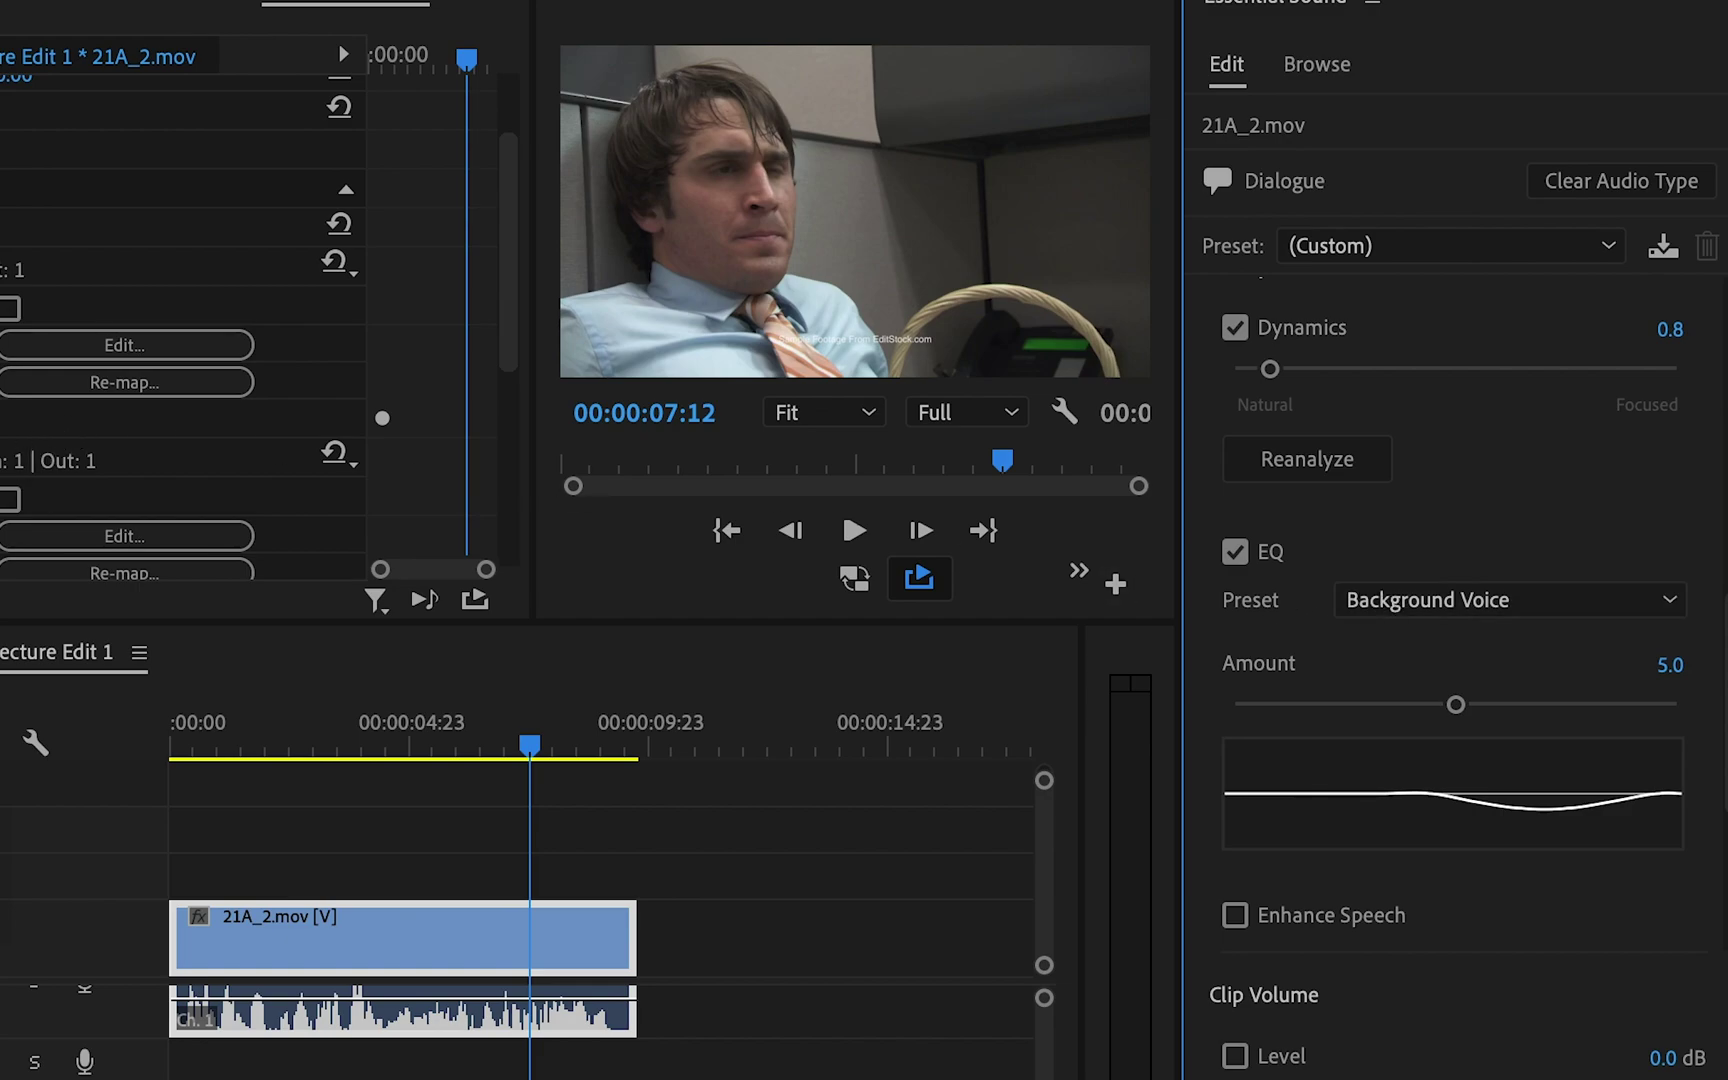
pyautogui.click(104, 540)
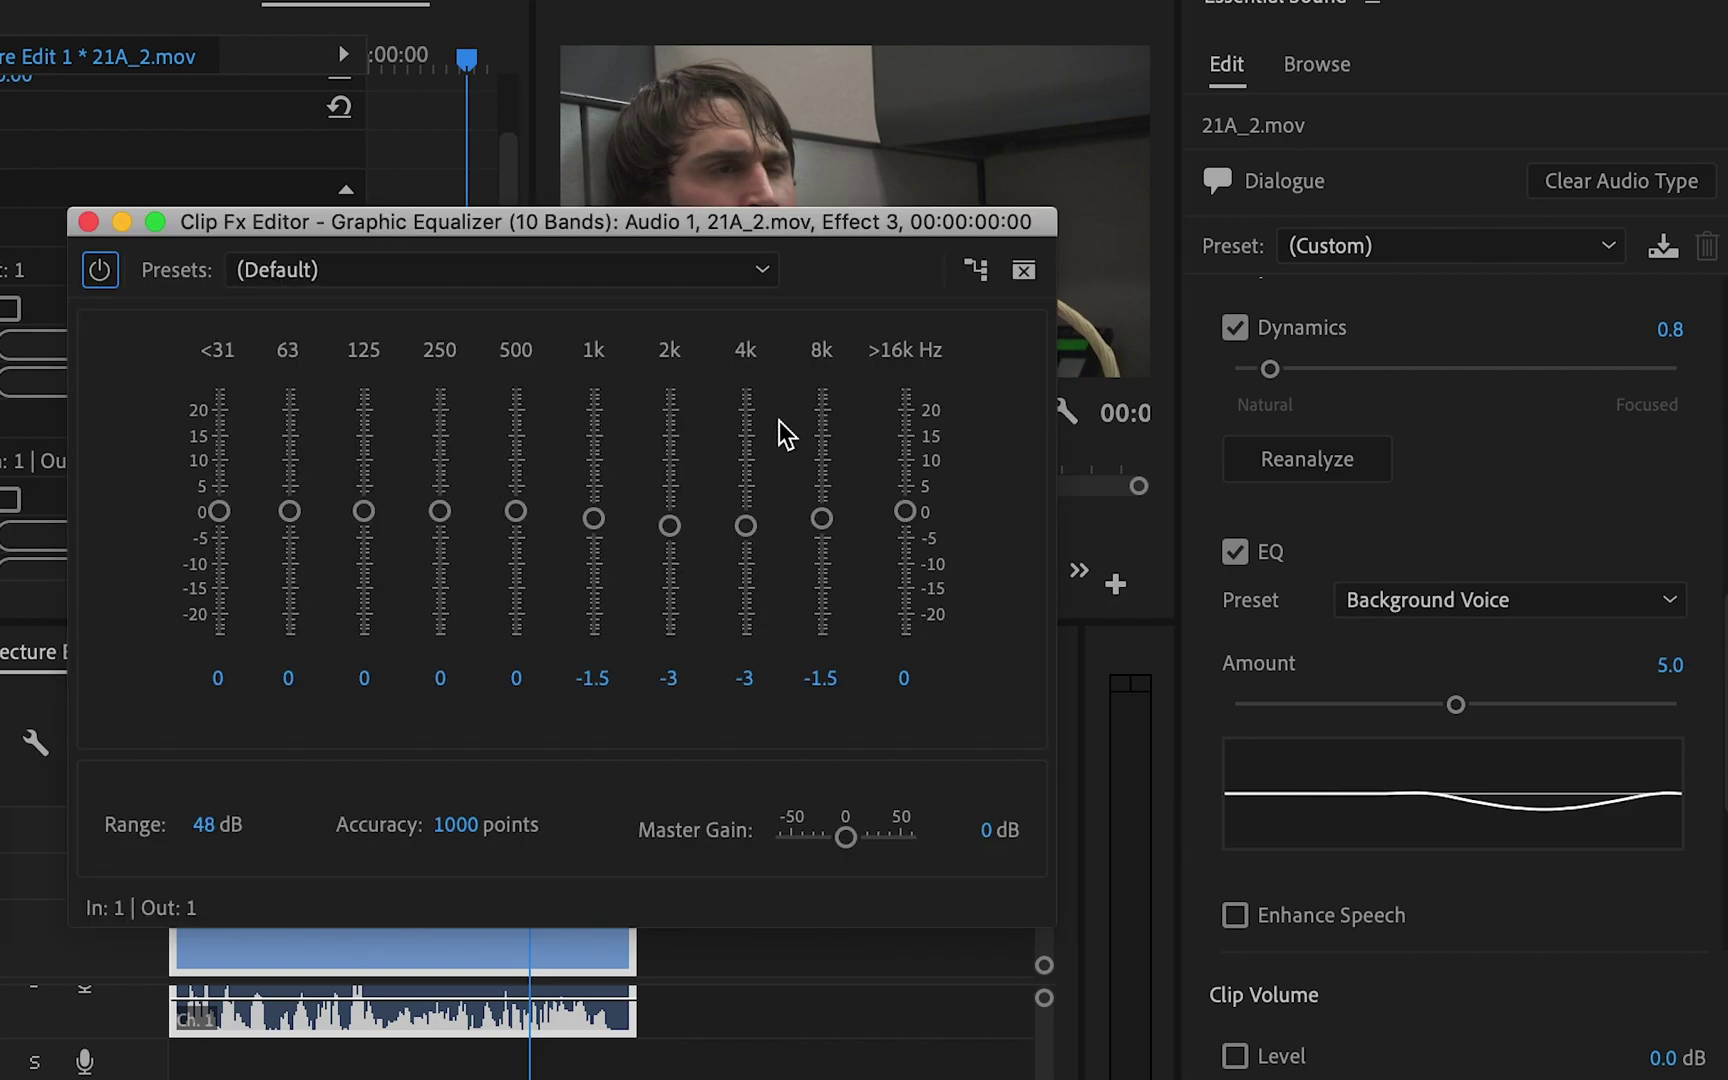
pyautogui.moveTo(745, 525)
pyautogui.mouseDown()
pyautogui.moveTo(754, 450)
pyautogui.moveTo(749, 504)
pyautogui.mouseUp()
pyautogui.moveTo(822, 516)
pyautogui.mouseDown()
pyautogui.moveTo(825, 466)
pyautogui.moveTo(825, 502)
pyautogui.mouseUp()
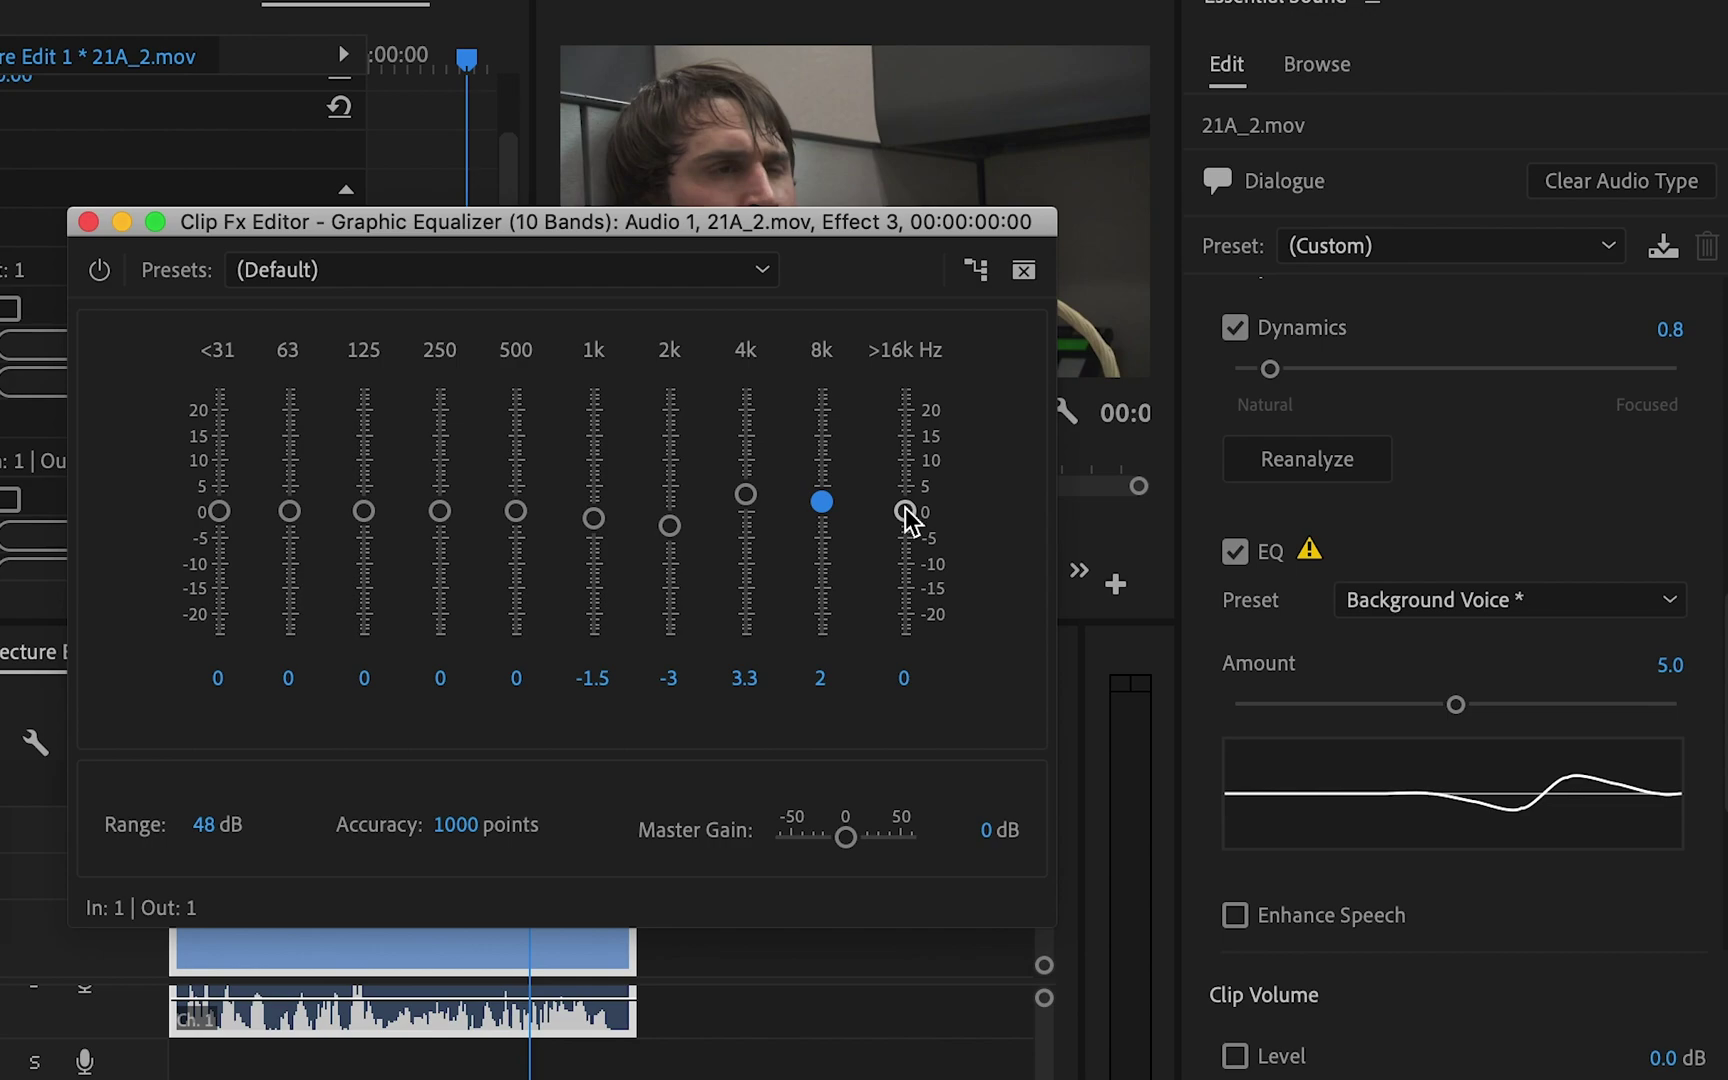
# Adjust the outer equalizer bands, setting the <31 band to 0.5 and the >16k Hz band to 5.6.
pyautogui.moveTo(905, 511); pyautogui.dragTo(906, 470)
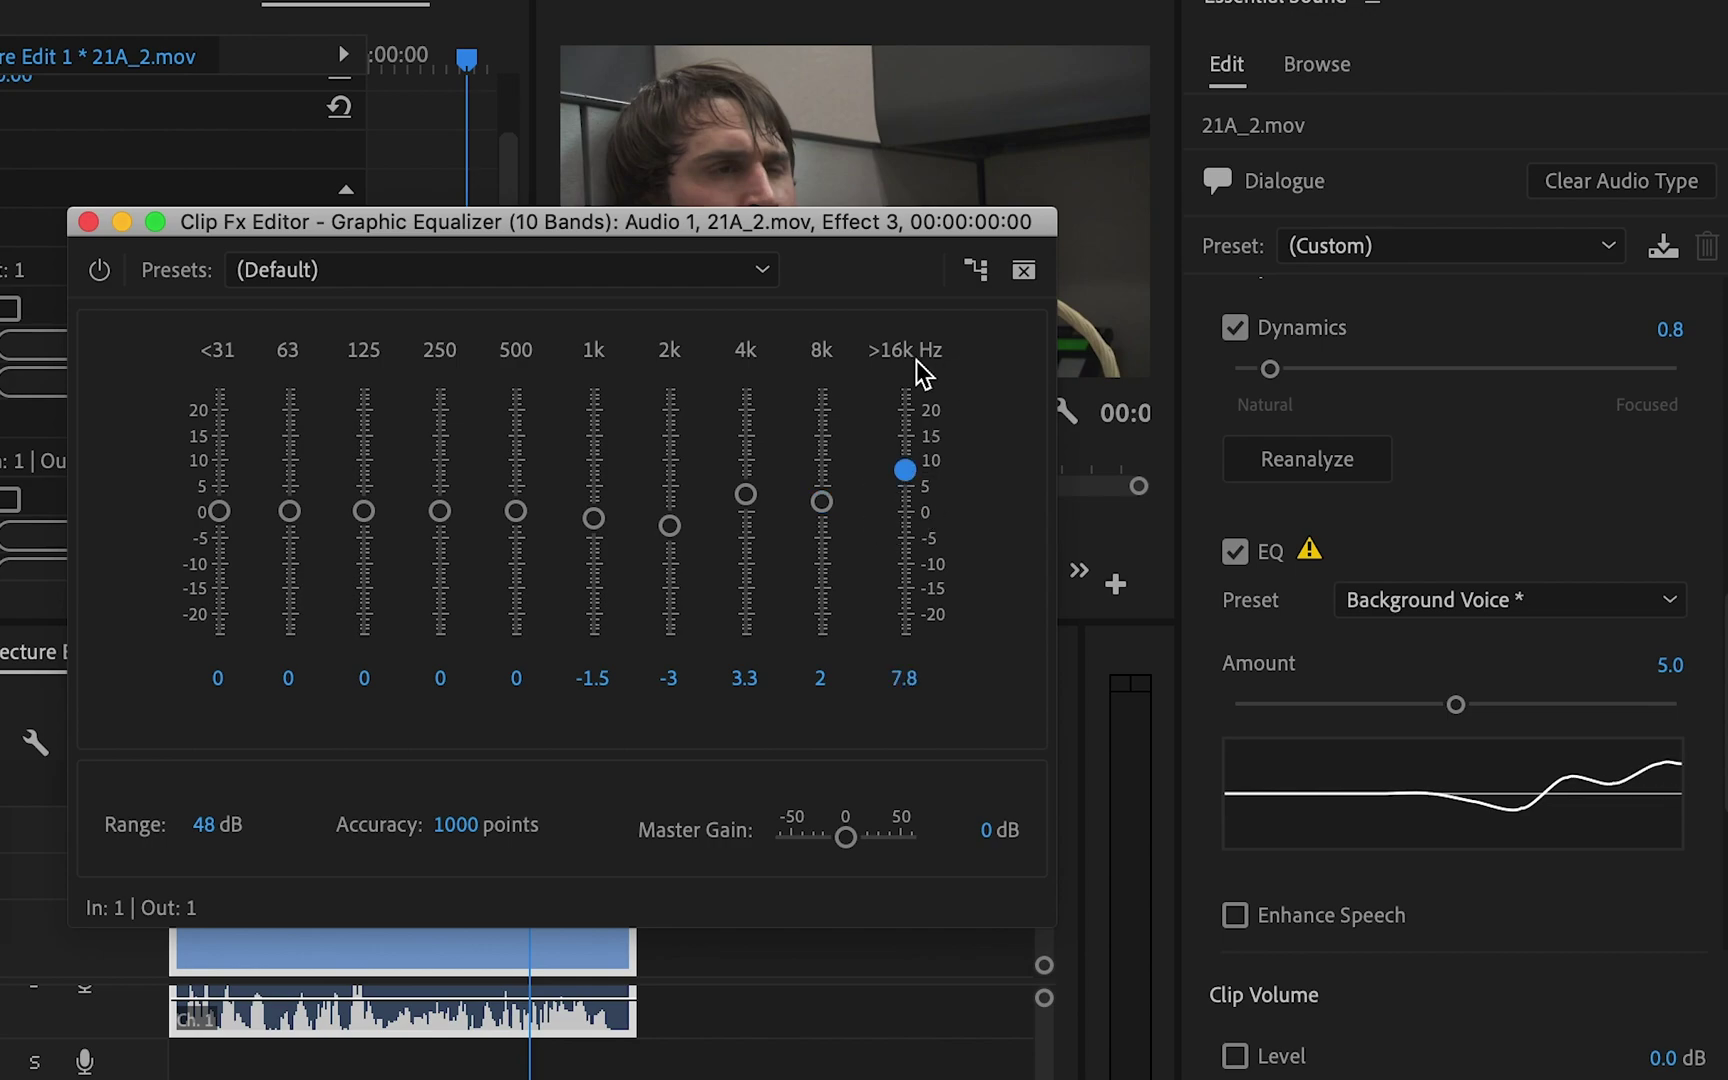
pyautogui.click(904, 472)
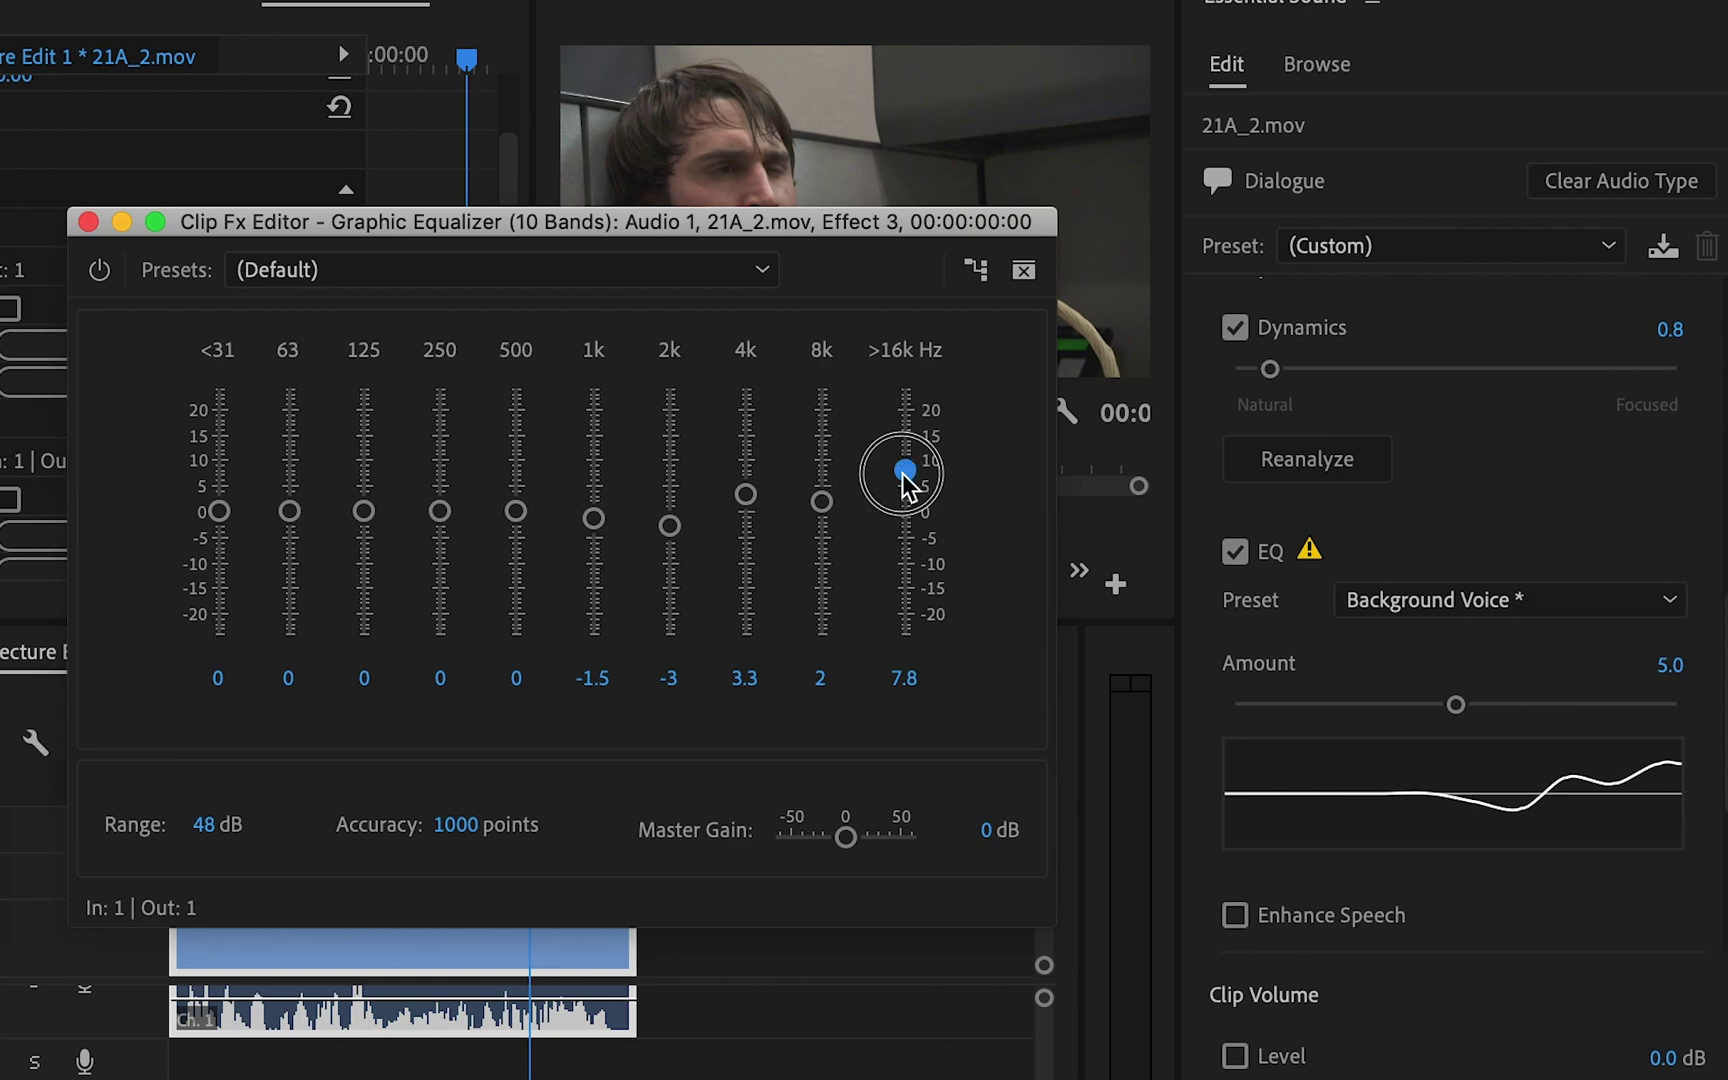
pyautogui.moveTo(907, 493); pyautogui.dragTo(911, 510)
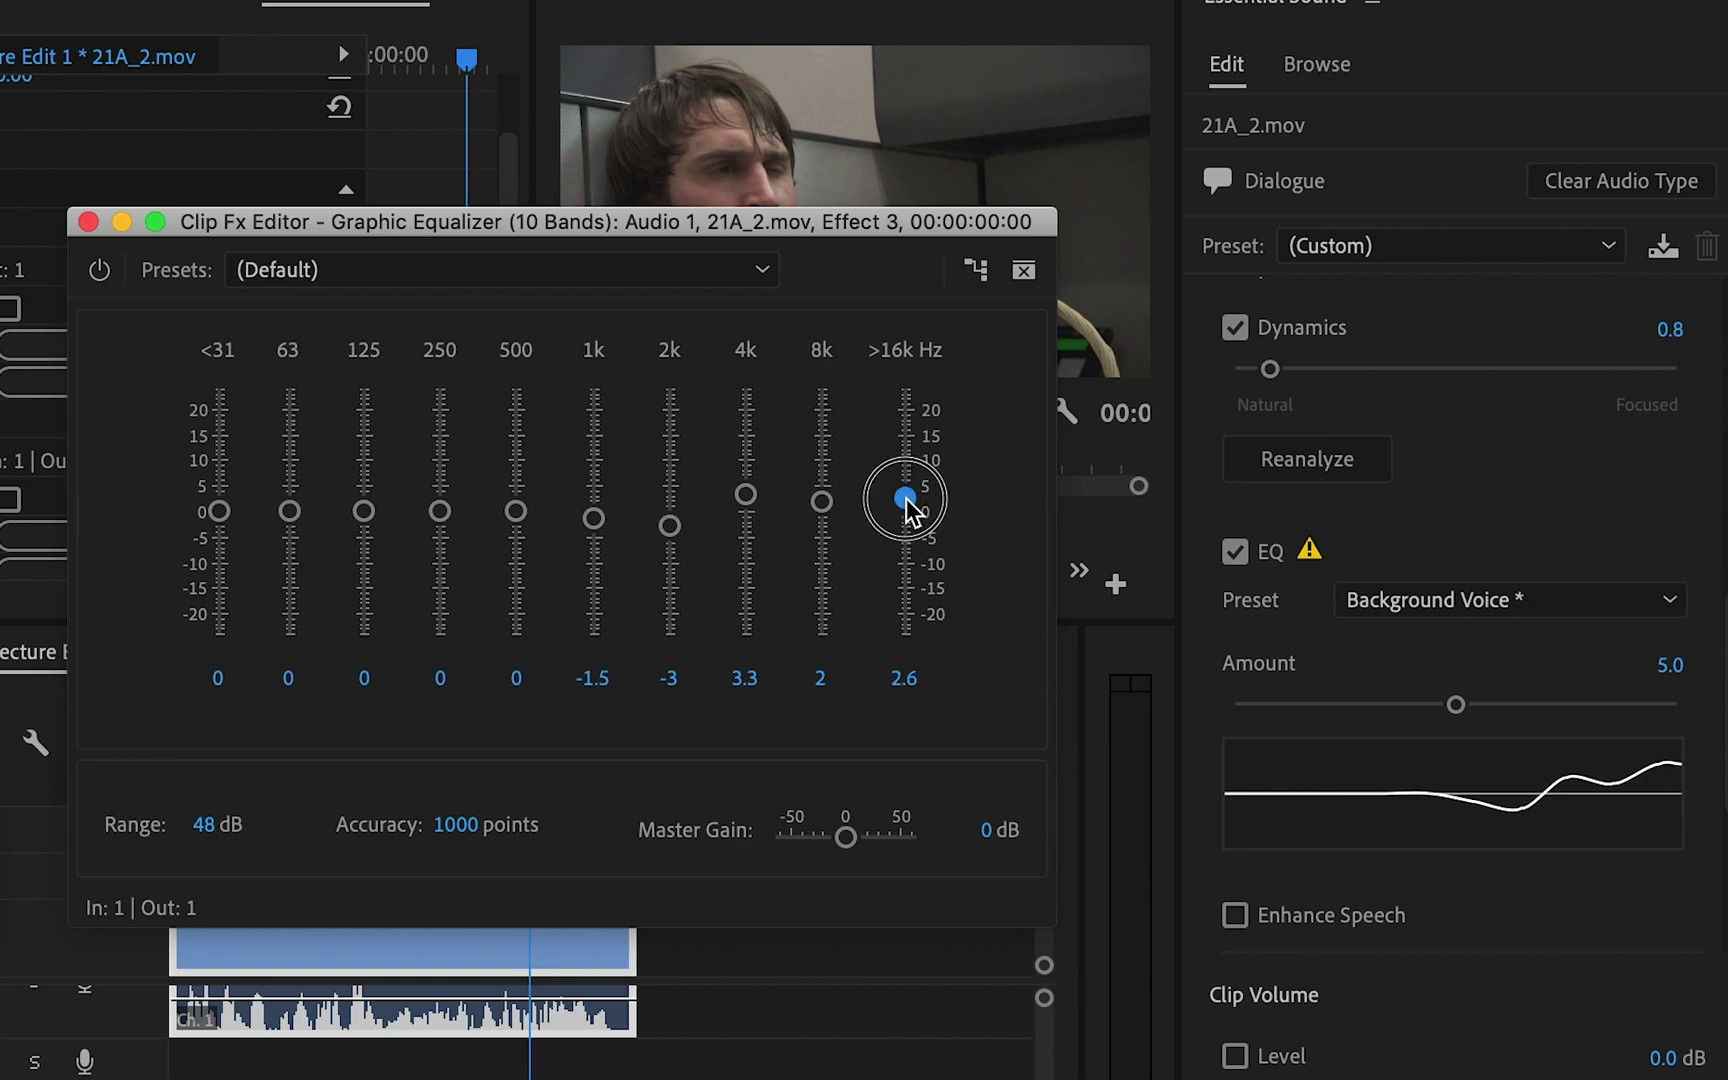
pyautogui.click(220, 514)
pyautogui.moveTo(222, 516)
pyautogui.mouseDown()
pyautogui.moveTo(229, 601)
pyautogui.moveTo(228, 532)
pyautogui.mouseUp()
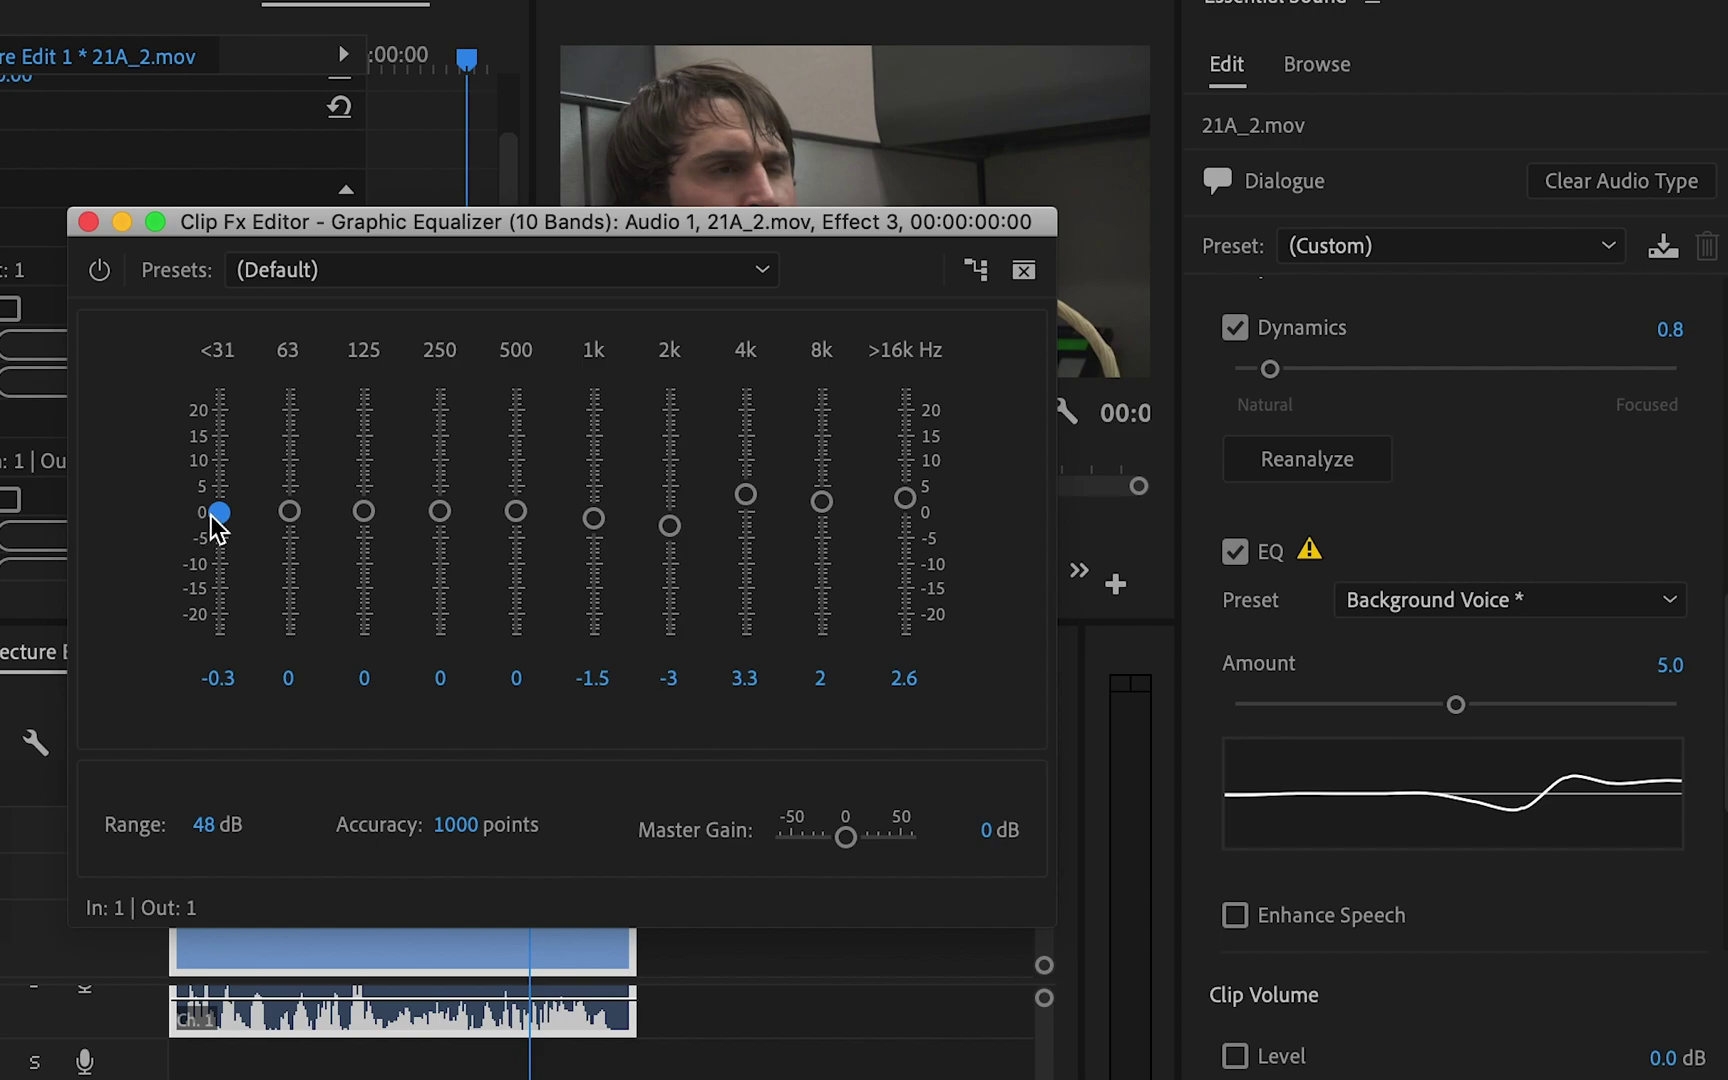
pyautogui.click(219, 513)
pyautogui.moveTo(219, 513); pyautogui.dragTo(219, 509)
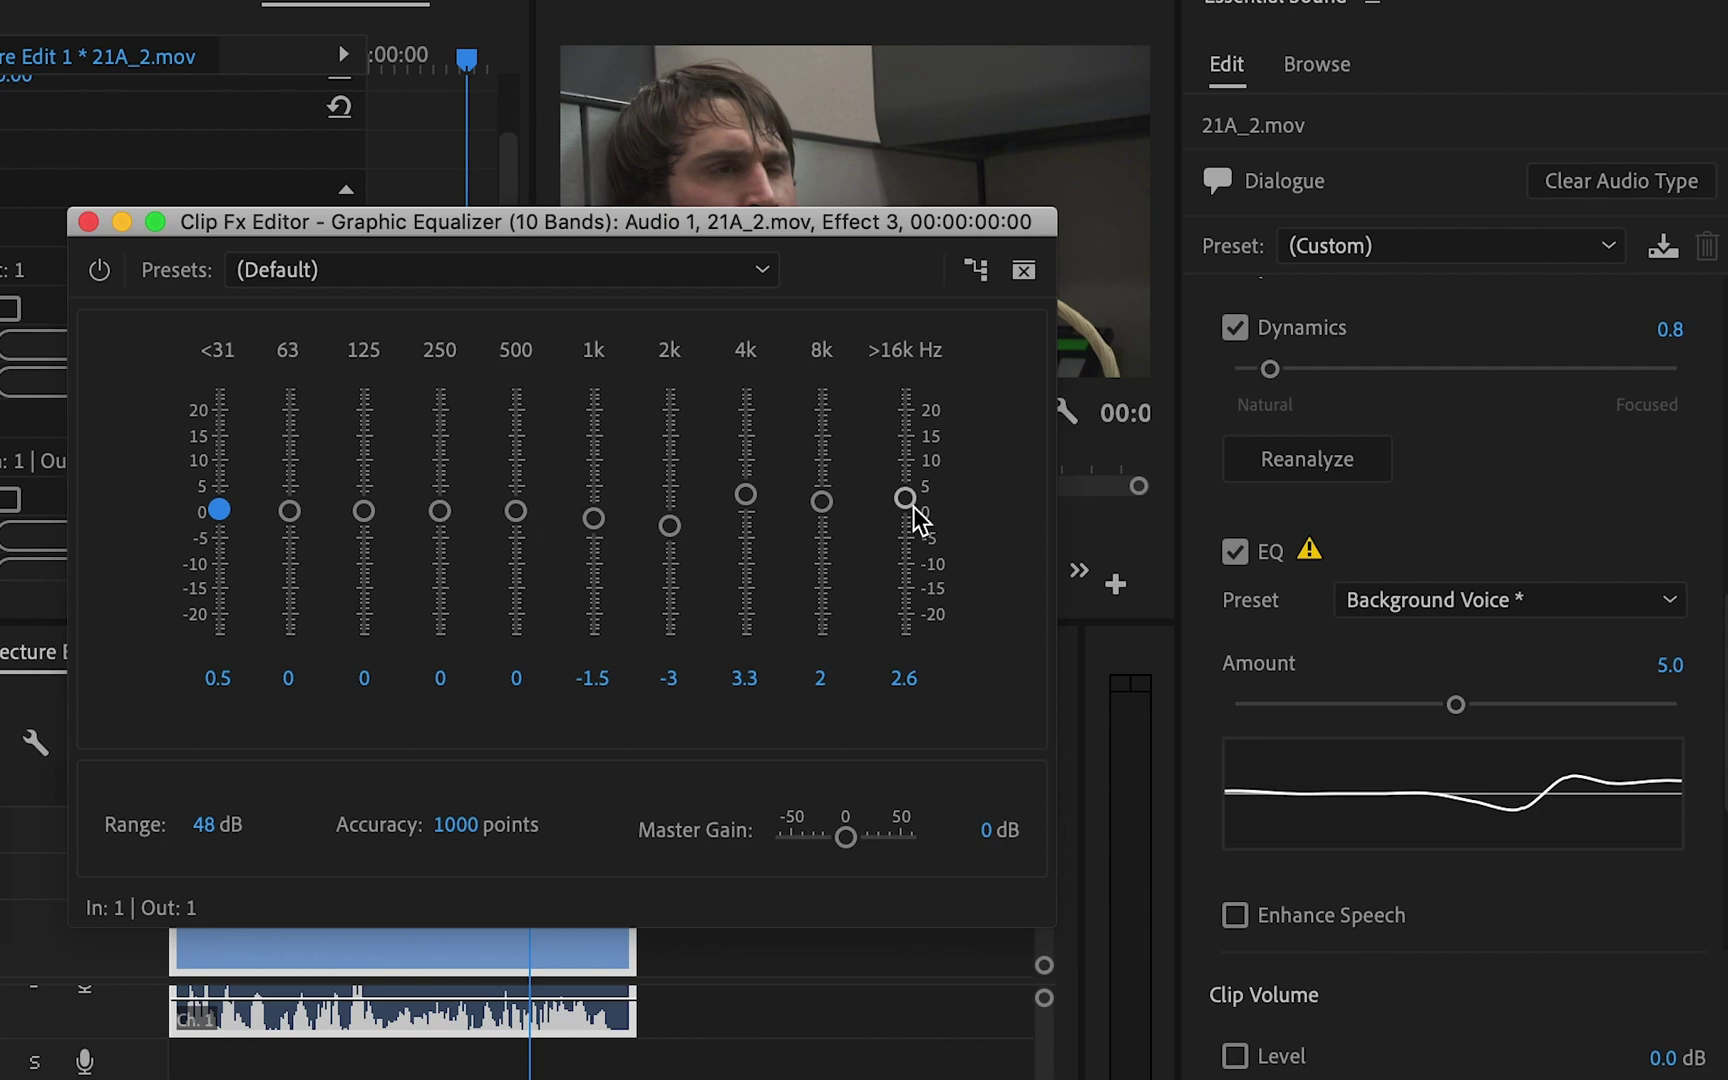
pyautogui.moveTo(904, 498)
pyautogui.mouseDown()
pyautogui.moveTo(910, 480)
pyautogui.moveTo(912, 499)
pyautogui.mouseUp()
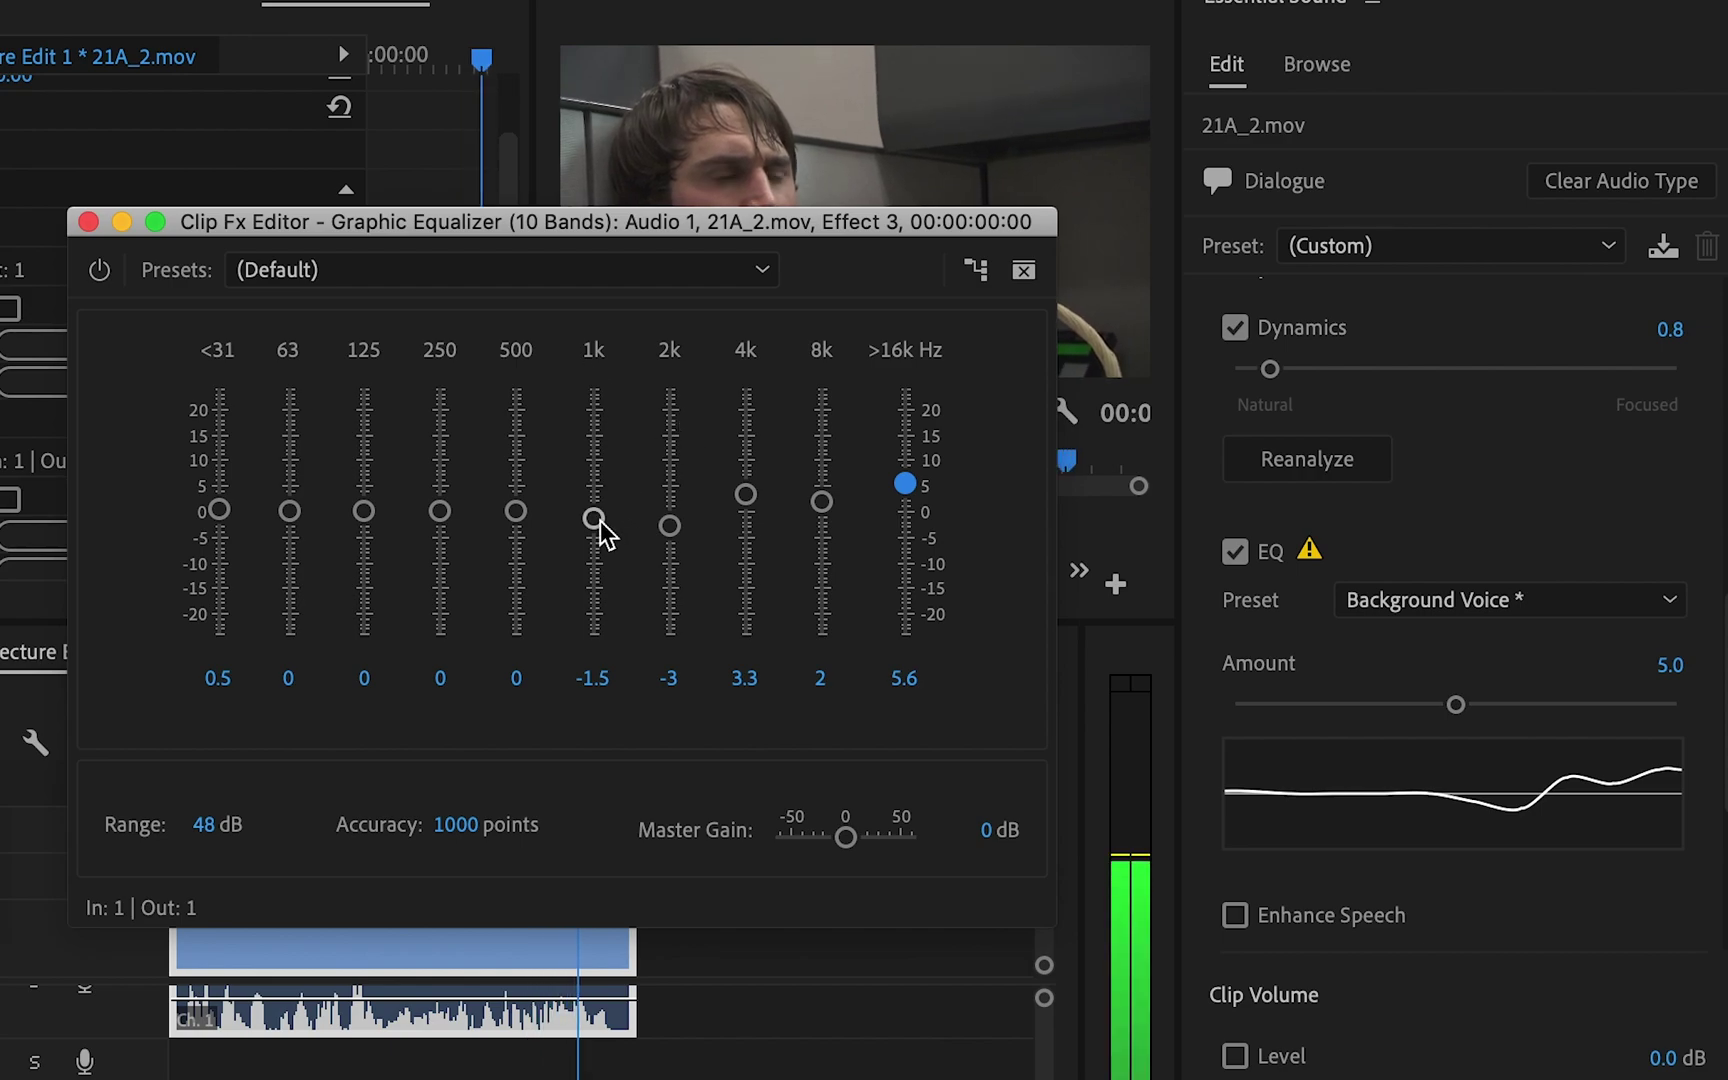
# Bypass the equalizer during playback, raise the 1k band to 22.5, and re-enable EQ.
pyautogui.click(99, 270)
pyautogui.press('space')
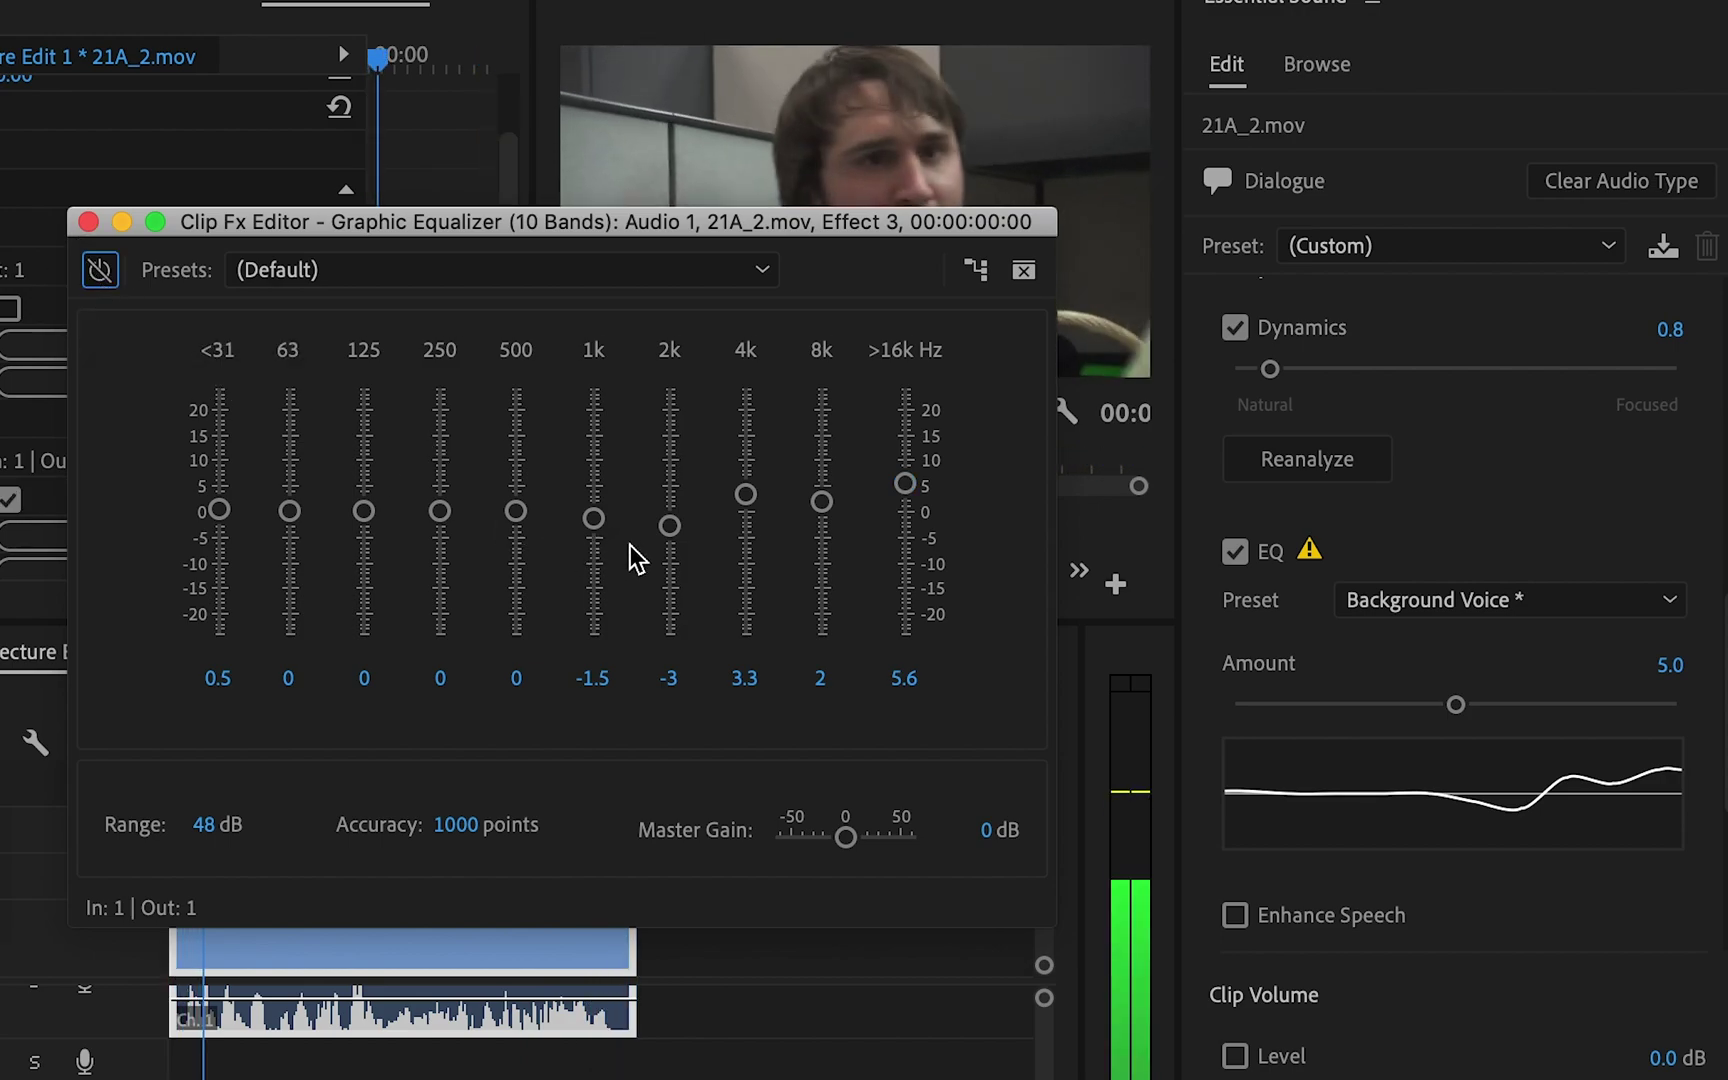
pyautogui.moveTo(596, 518); pyautogui.dragTo(602, 401)
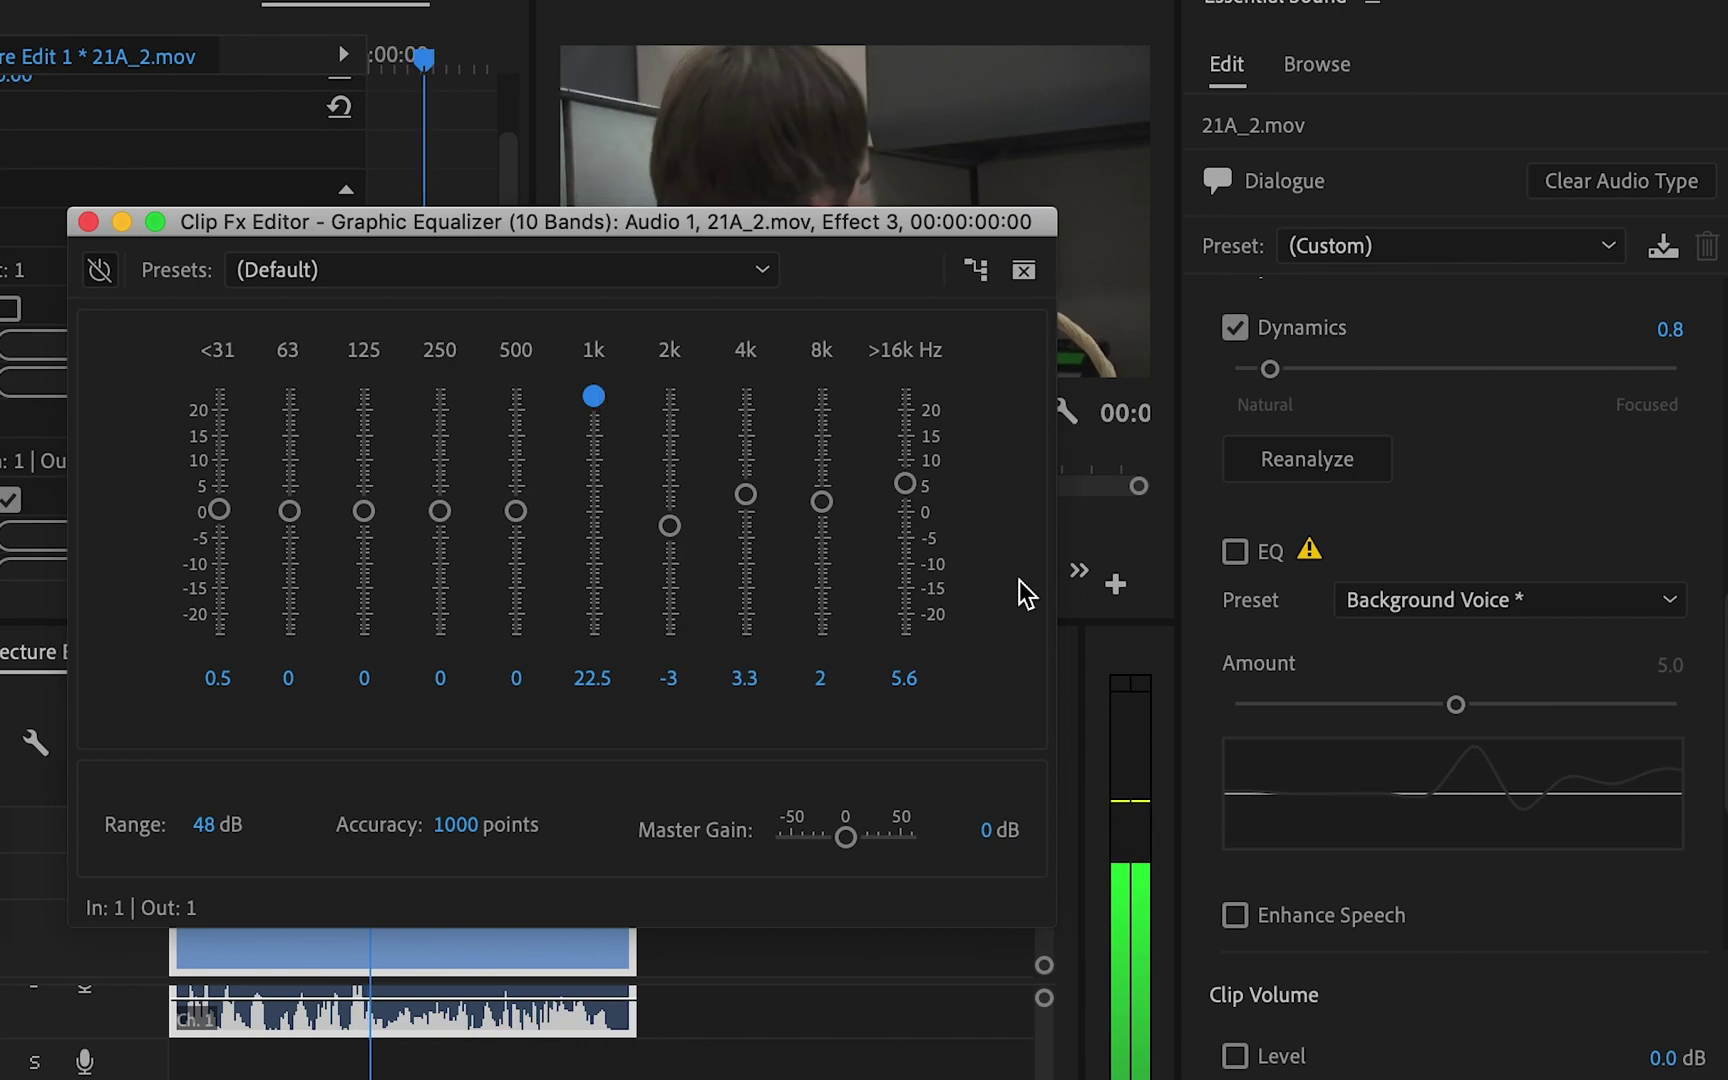
pyautogui.click(1236, 552)
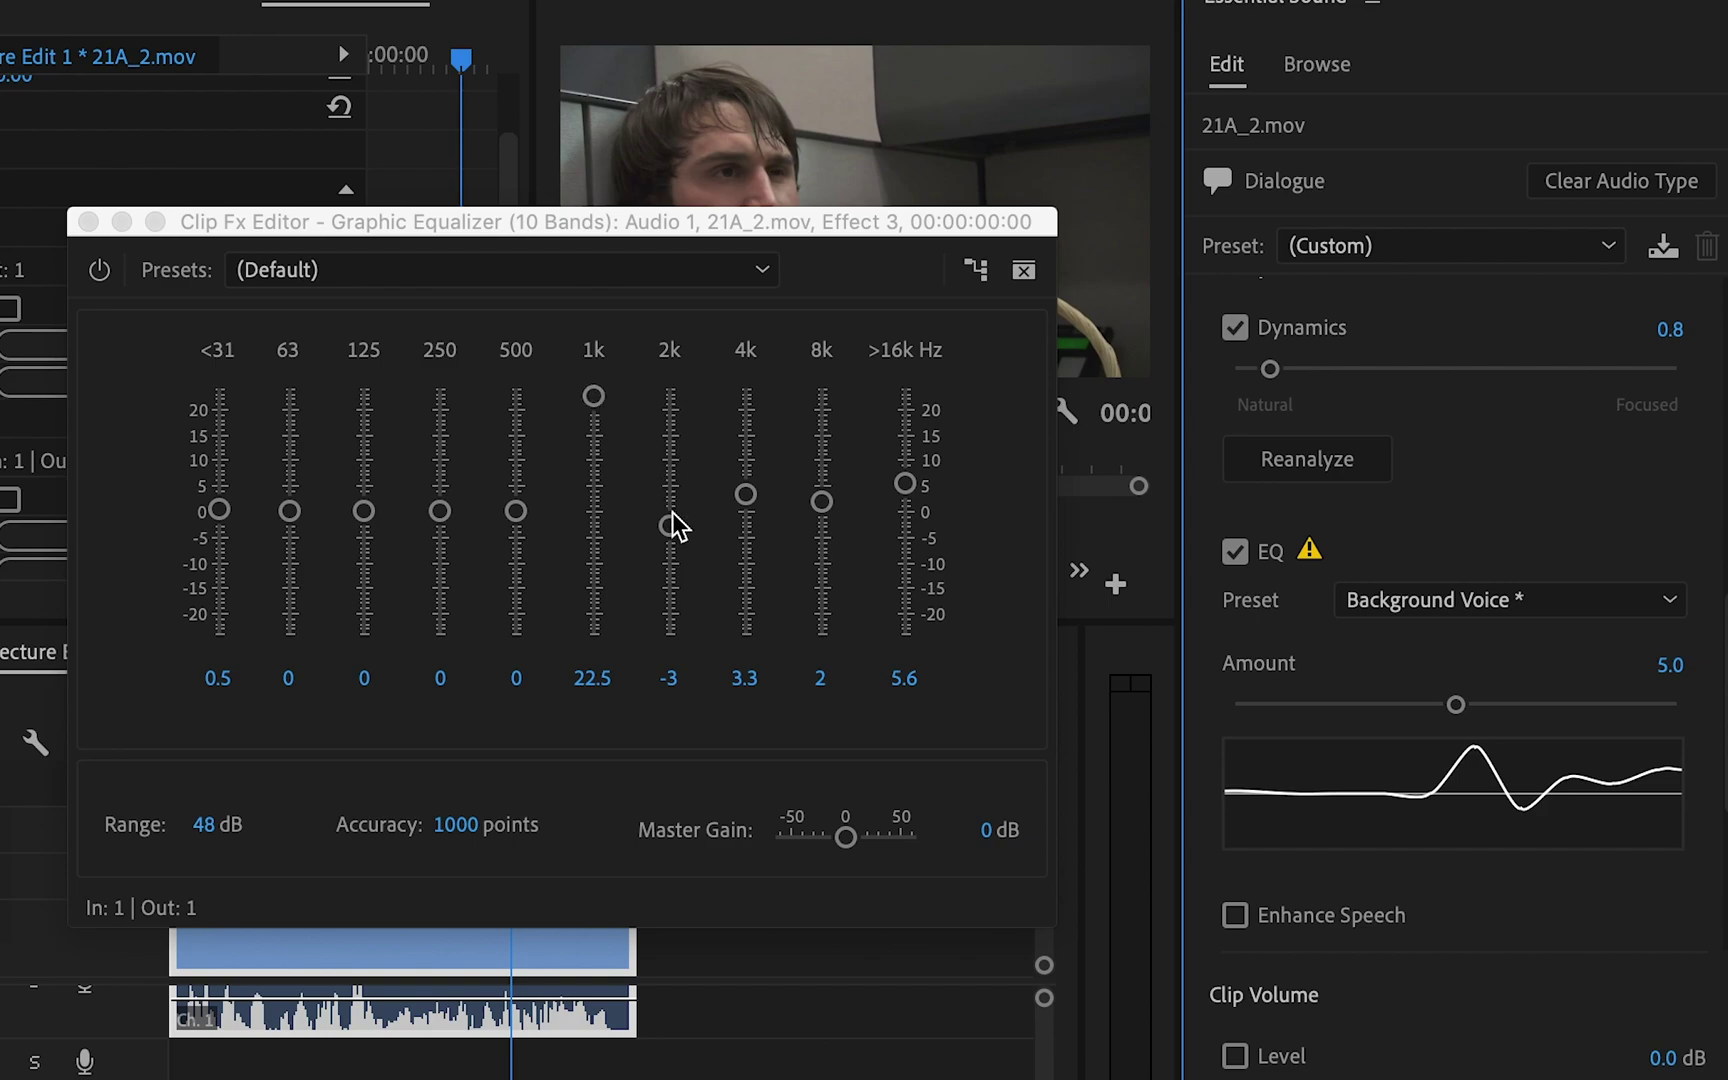
# Set the <31 and 63 bands to -24, 125 to -20, 1k to 13.6, 2k to 4.9, 8k to -8.1 and >16k to -11.1.
pyautogui.moveTo(672, 525); pyautogui.dragTo(672, 488)
pyautogui.moveTo(219, 510); pyautogui.dragTo(218, 640)
pyautogui.moveTo(298, 512); pyautogui.dragTo(334, 650)
pyautogui.moveTo(364, 512); pyautogui.dragTo(364, 612)
pyautogui.moveTo(590, 408); pyautogui.dragTo(600, 468)
pyautogui.click(908, 488)
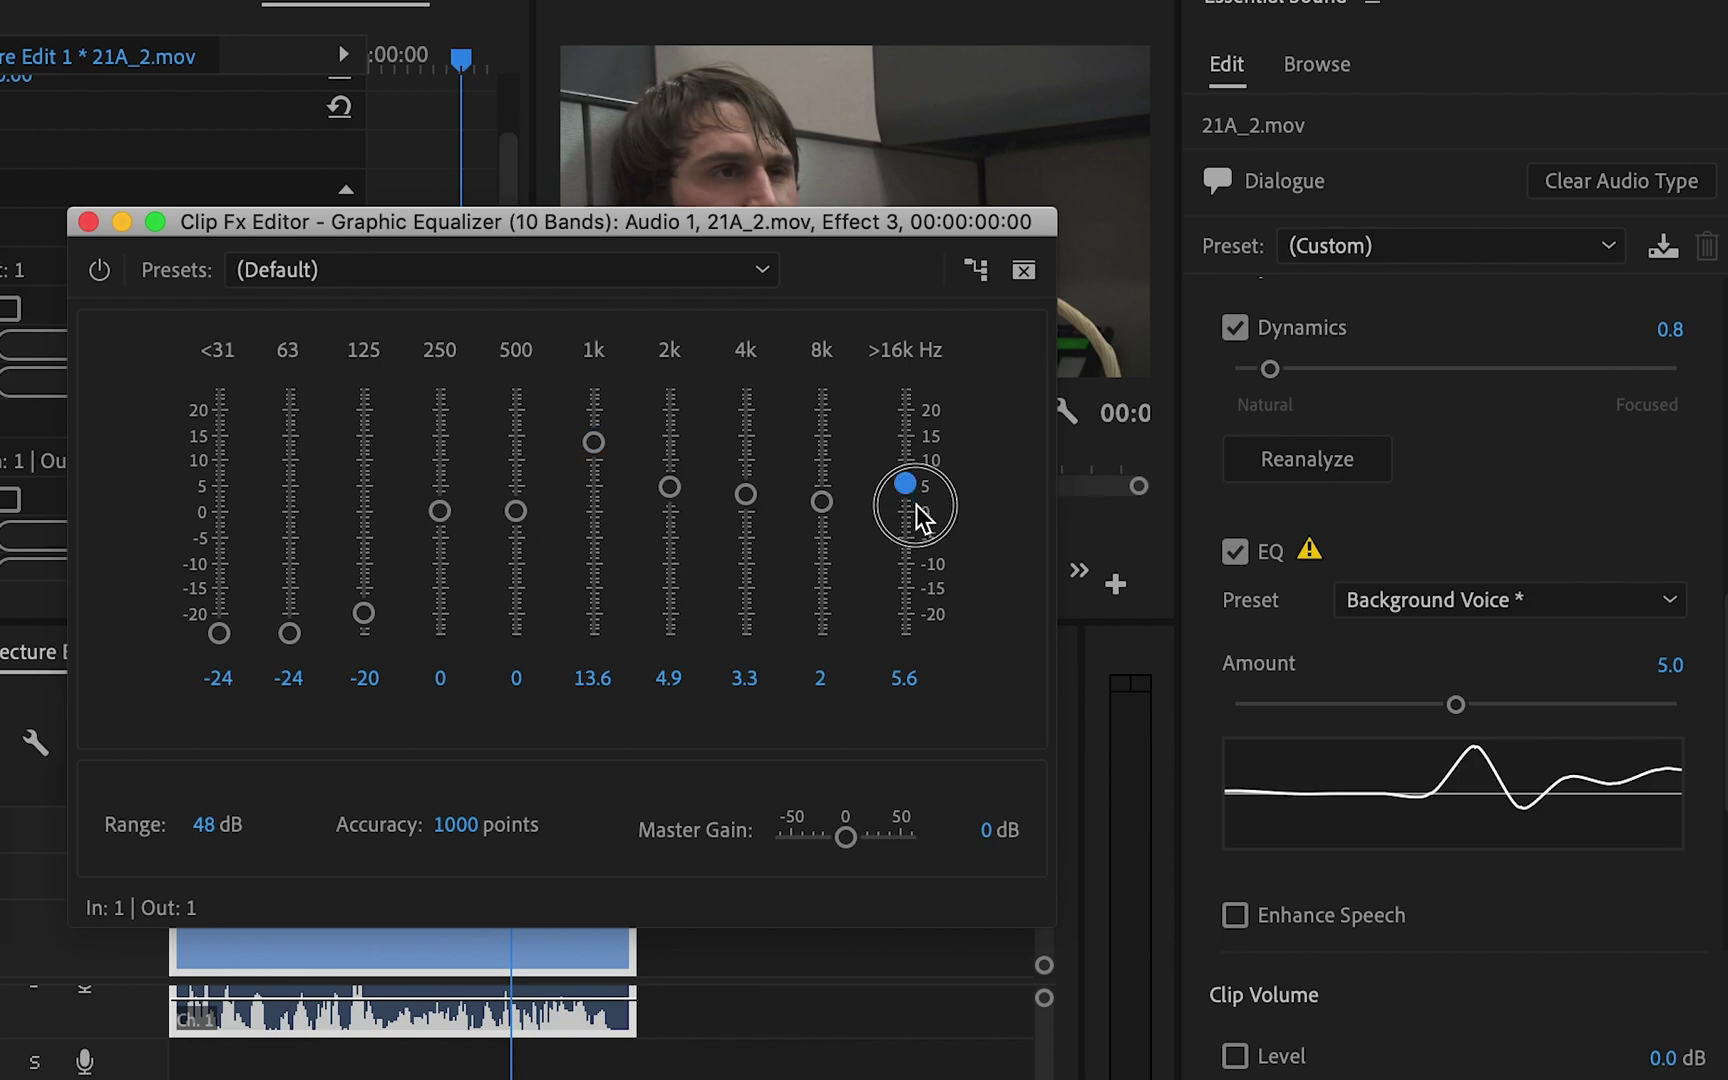
pyautogui.moveTo(916, 504); pyautogui.dragTo(911, 572)
pyautogui.moveTo(821, 503); pyautogui.dragTo(816, 572)
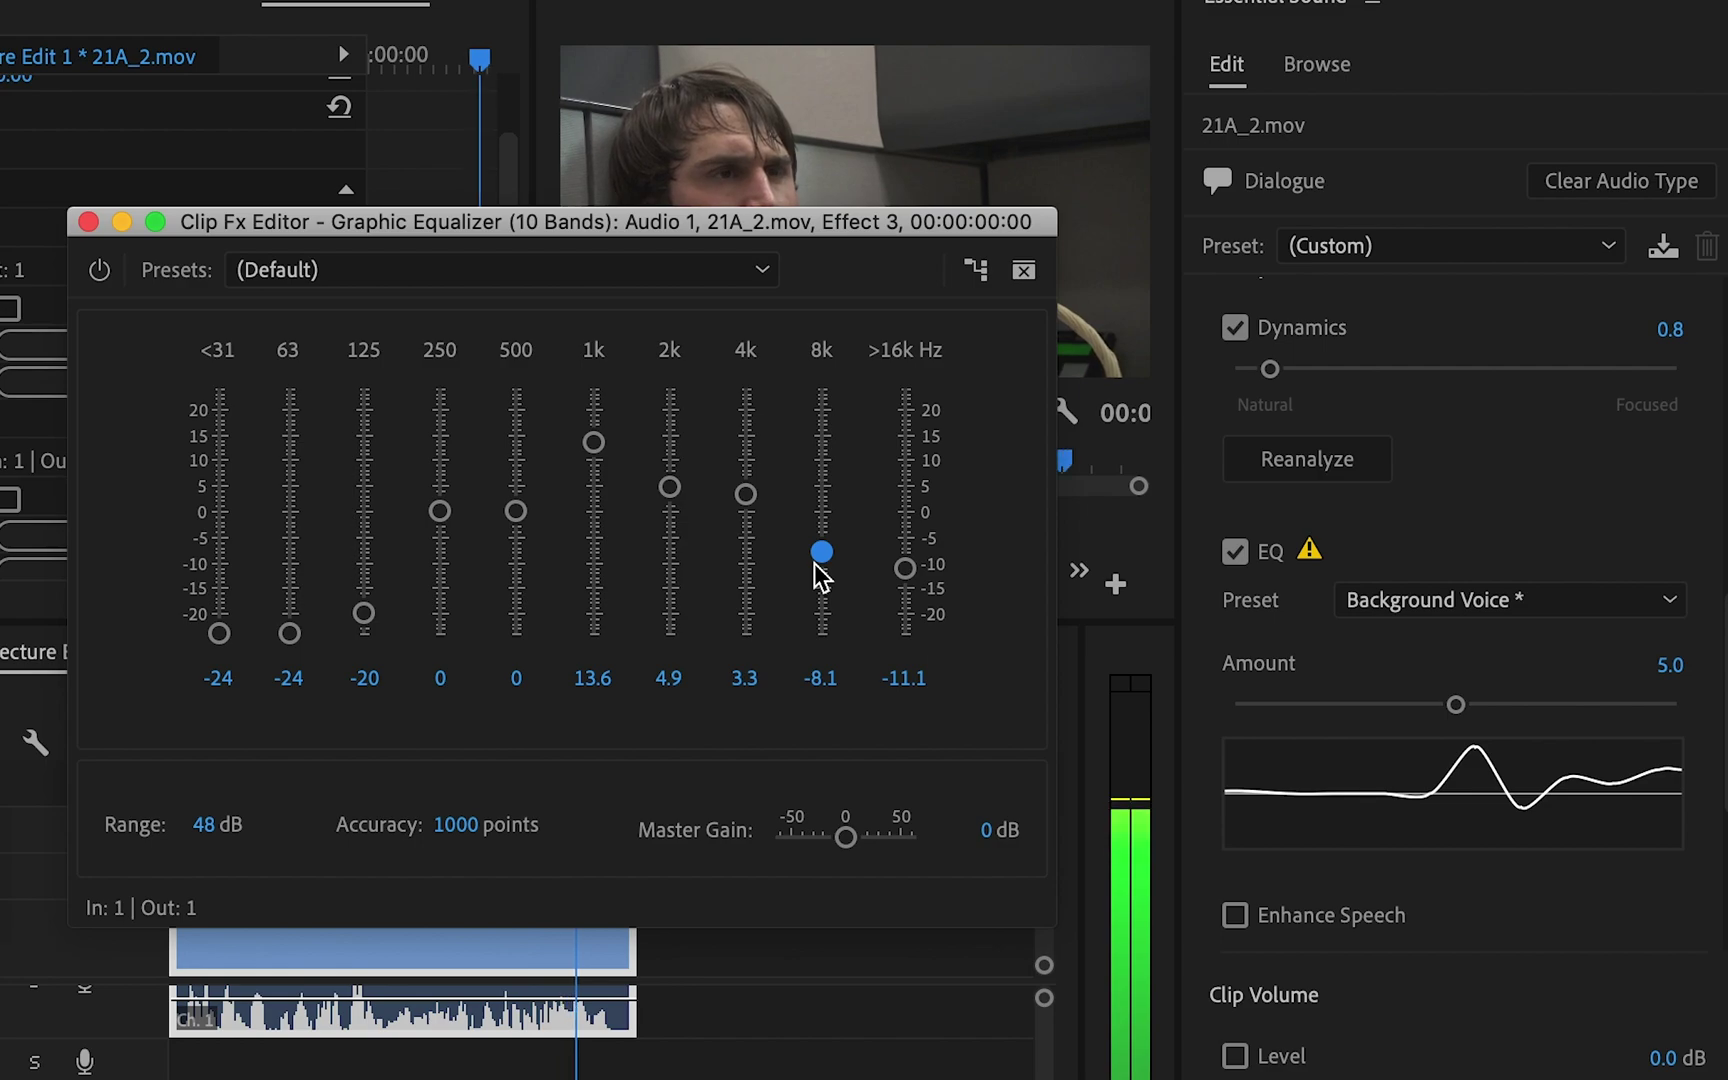
# Compare playback with EQ off and on, and apply the 1965 preset to the equalizer.
pyautogui.click(1230, 561)
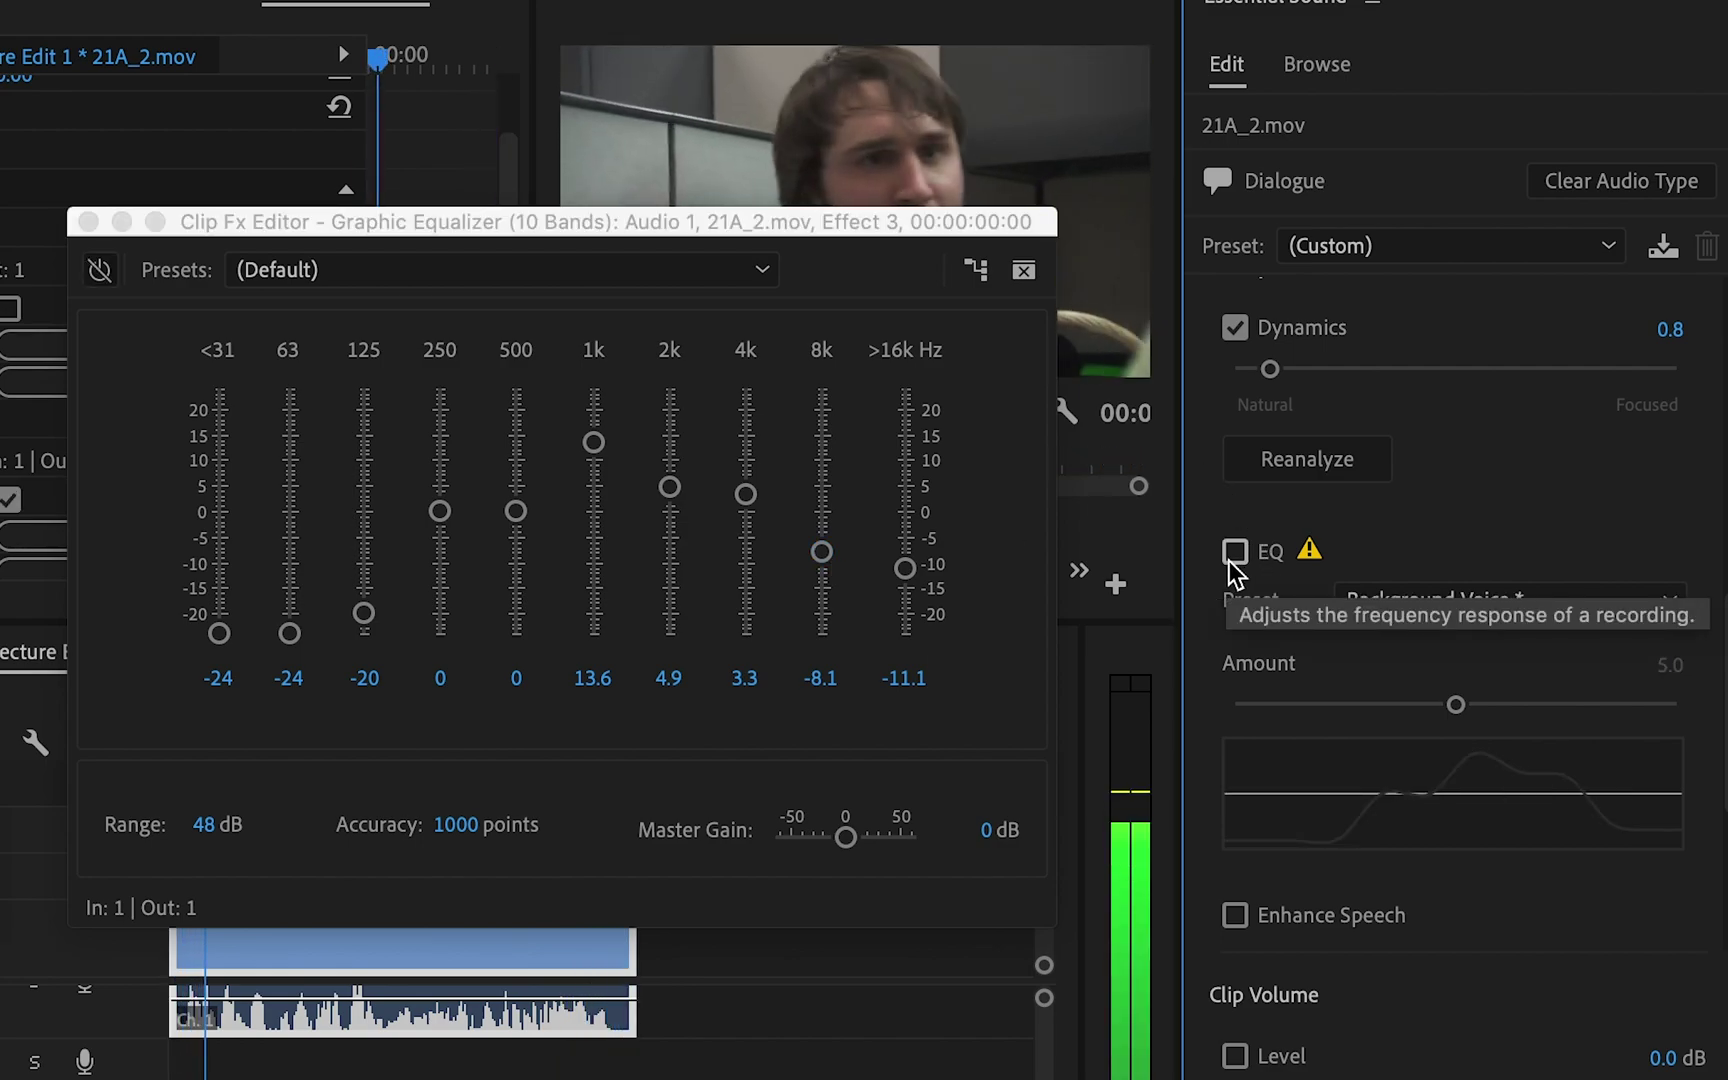
pyautogui.click(1230, 561)
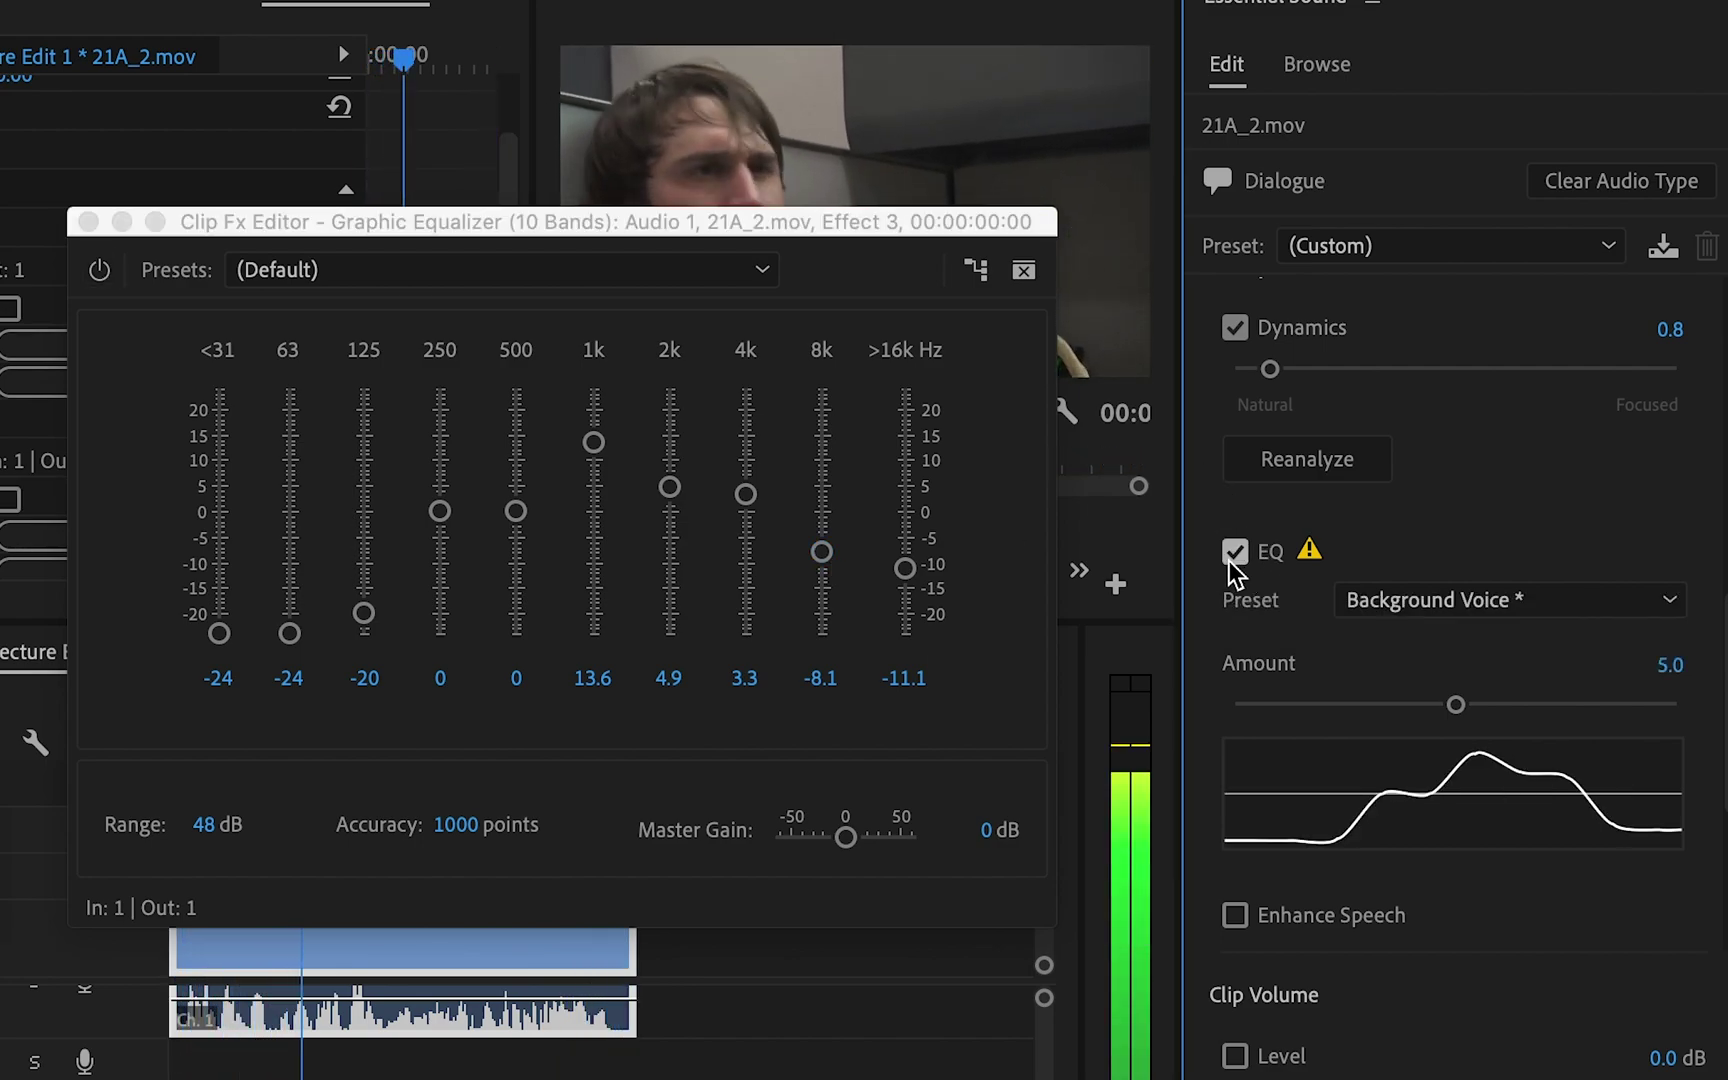
pyautogui.click(675, 270)
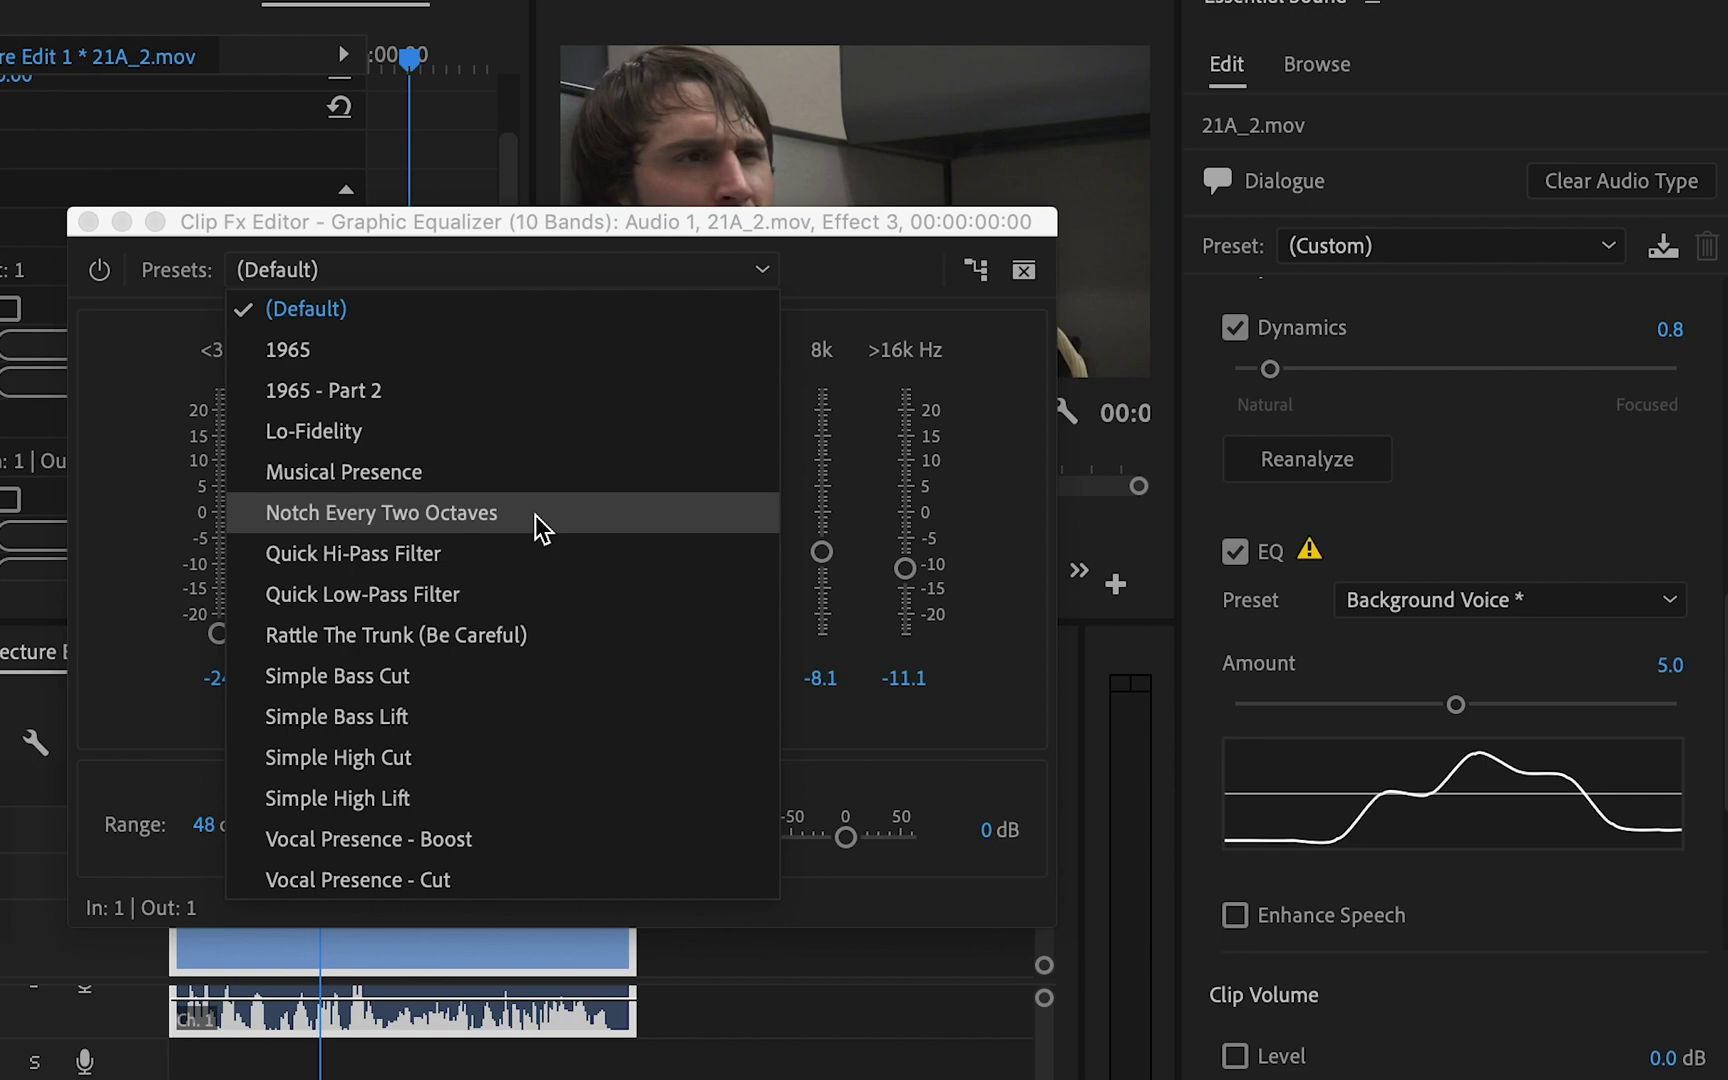
pyautogui.click(849, 236)
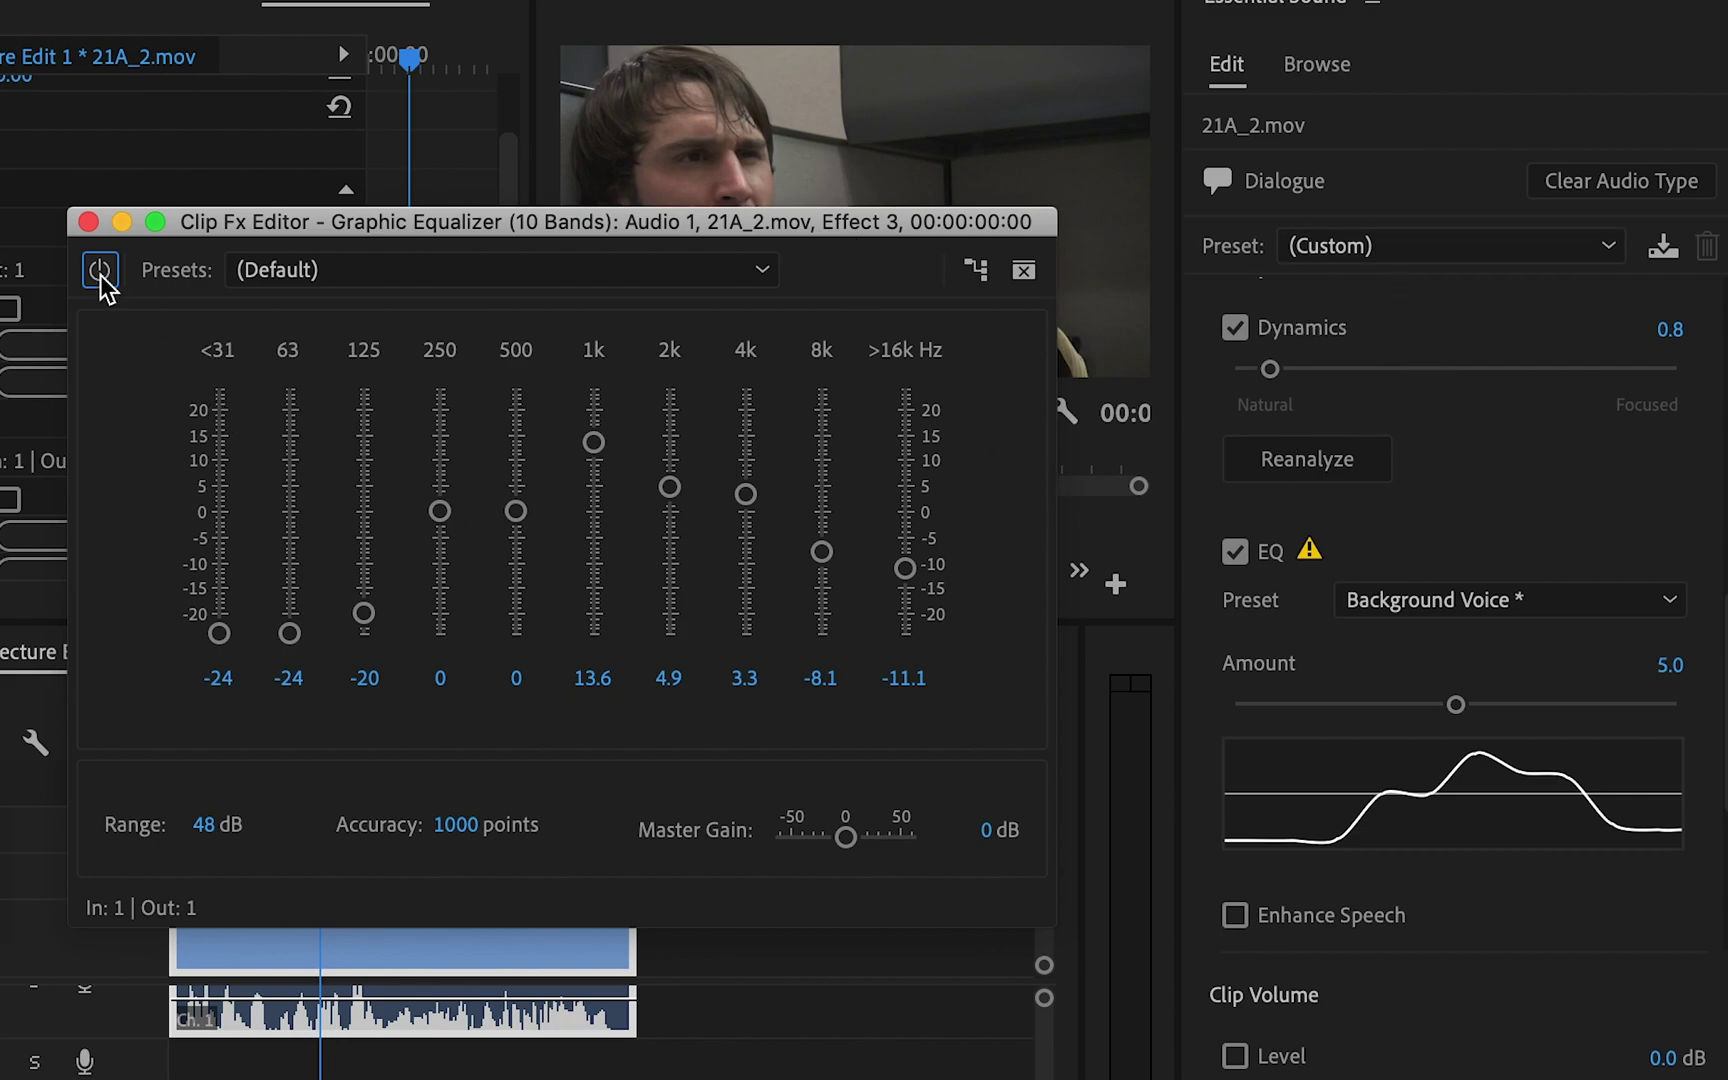
pyautogui.click(351, 265)
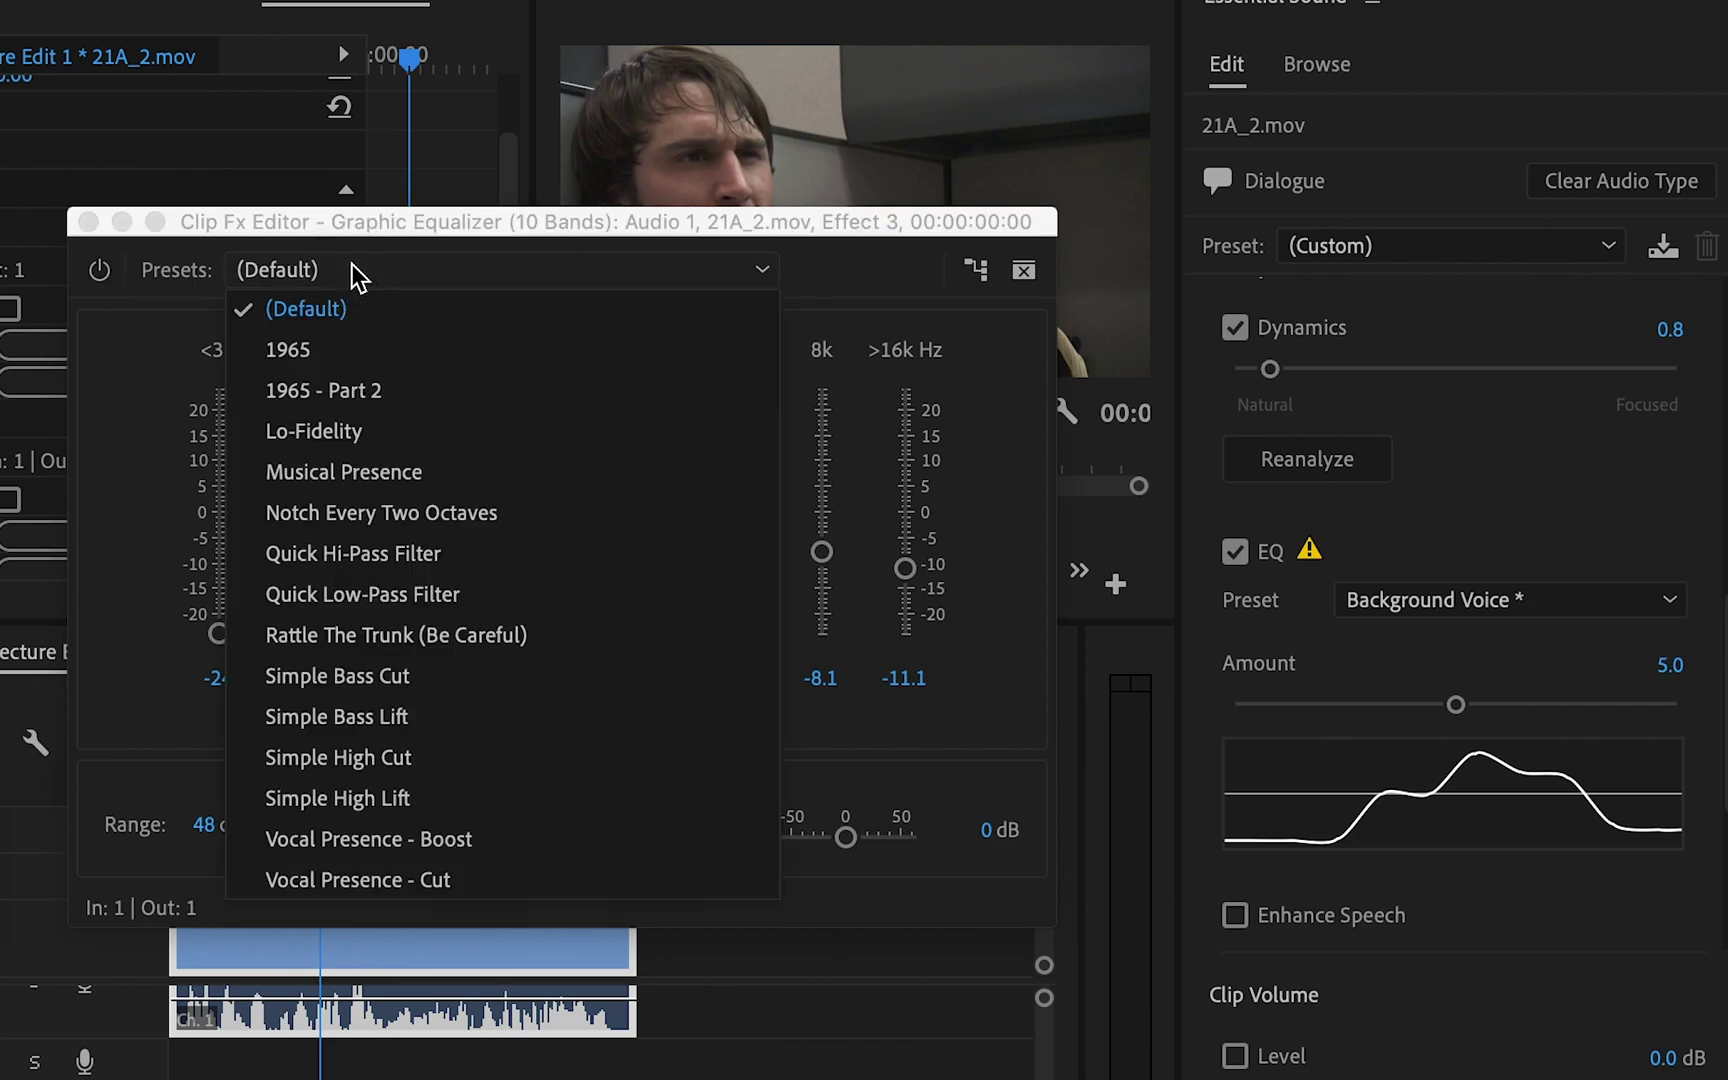
pyautogui.click(431, 355)
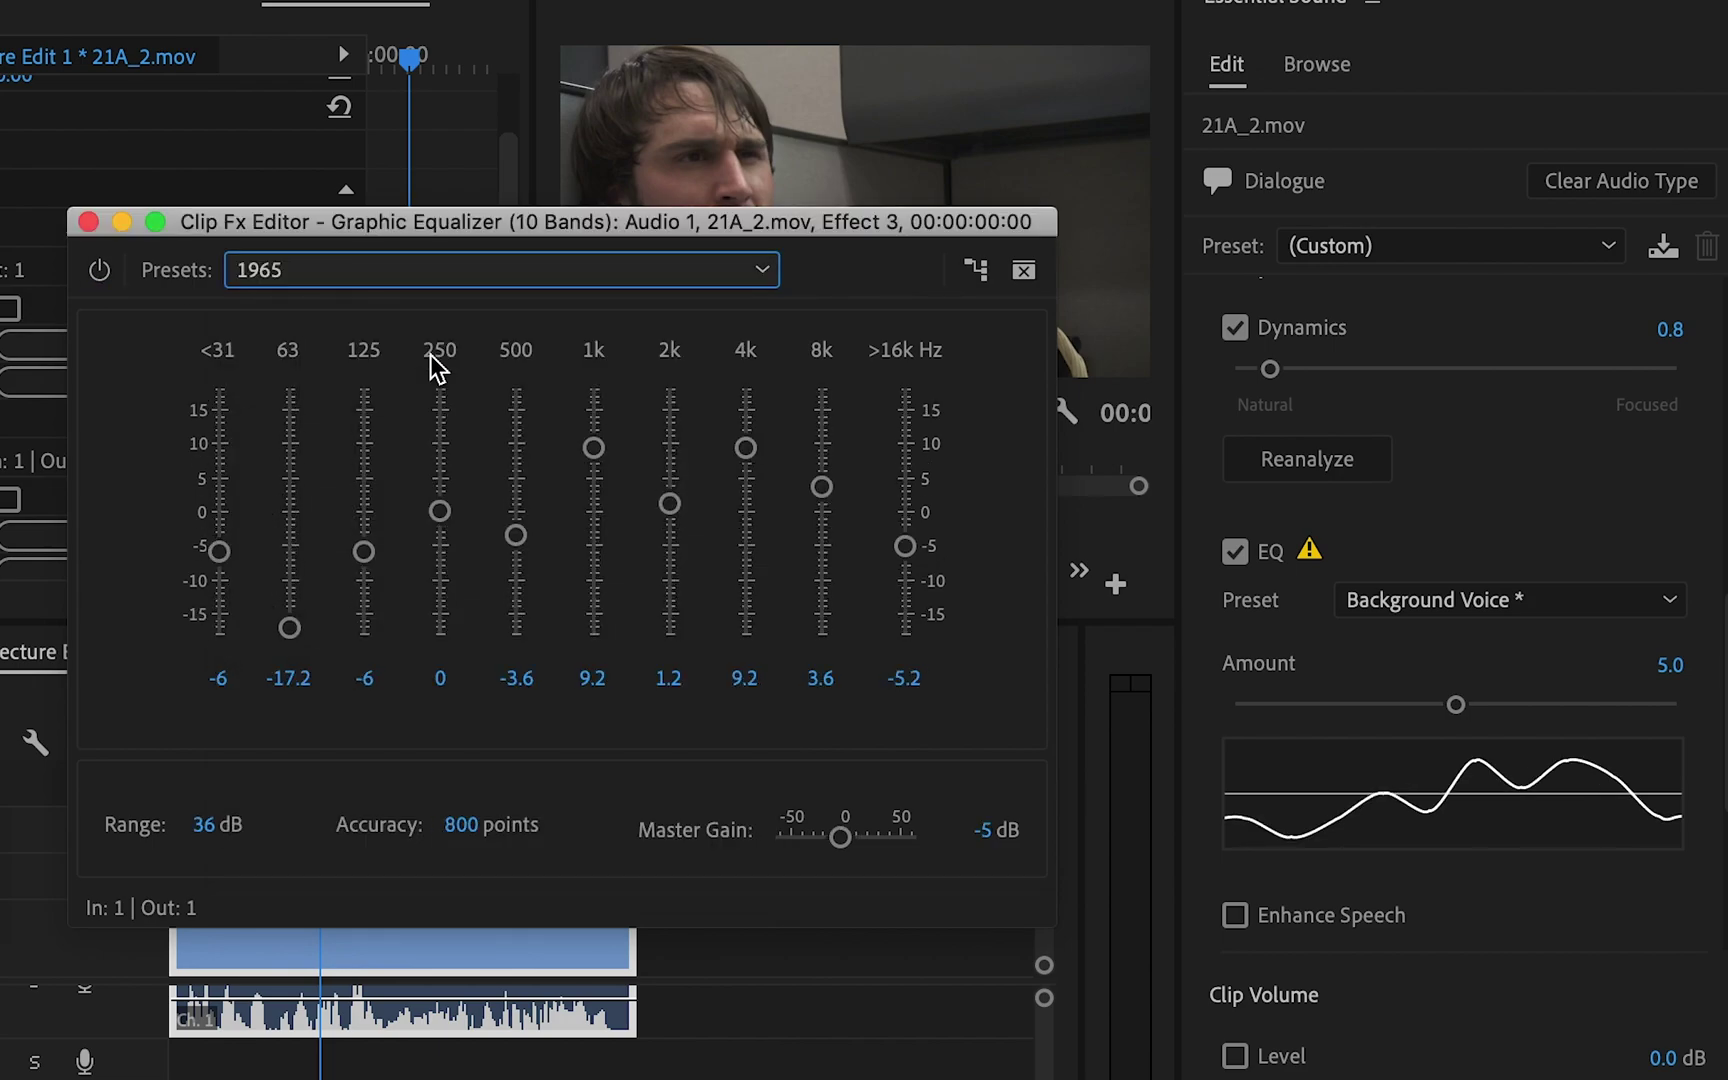
# Flatten the 1965 curve: <31 to 0.5, 63 to 1.6, 125 to 1.8, 500 to 3.5, 1k to 1.1, plus 4k and >16k closer to zero.
pyautogui.click(282, 616)
pyautogui.moveTo(282, 616); pyautogui.dragTo(287, 501)
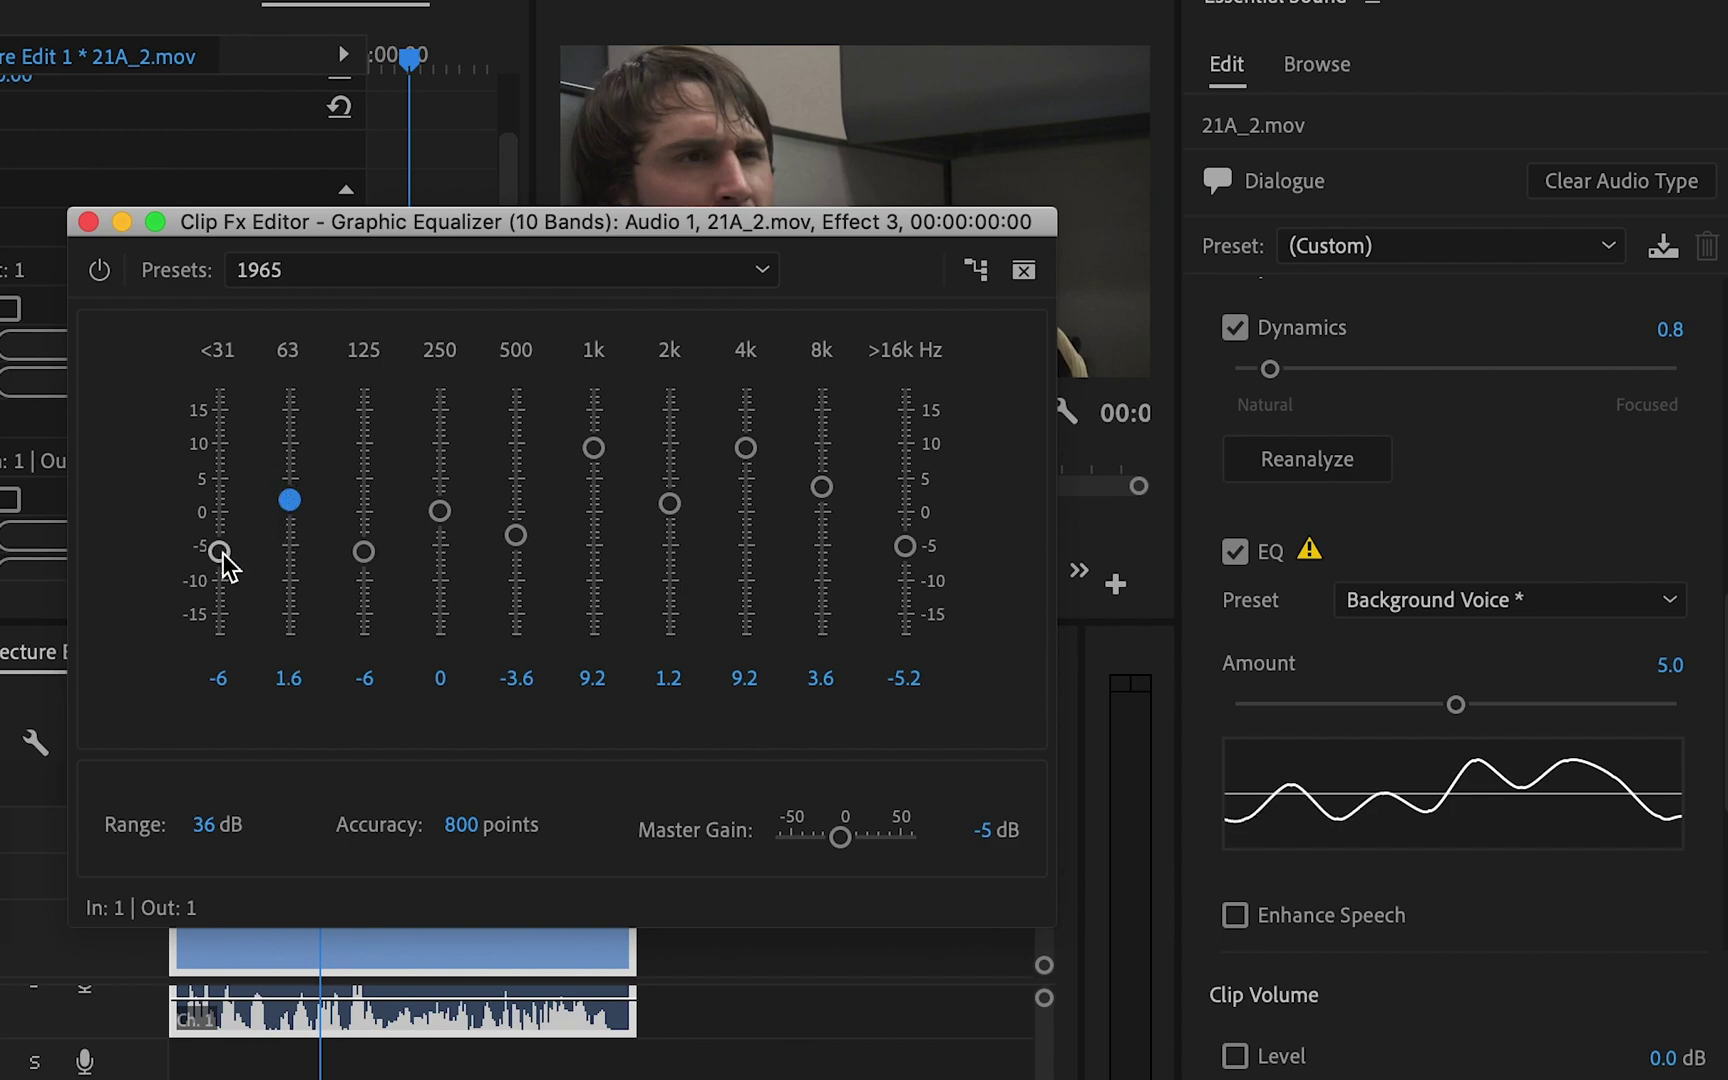
pyautogui.moveTo(219, 551); pyautogui.dragTo(221, 507)
pyautogui.moveTo(364, 551); pyautogui.dragTo(372, 508)
pyautogui.moveTo(516, 535); pyautogui.dragTo(521, 492)
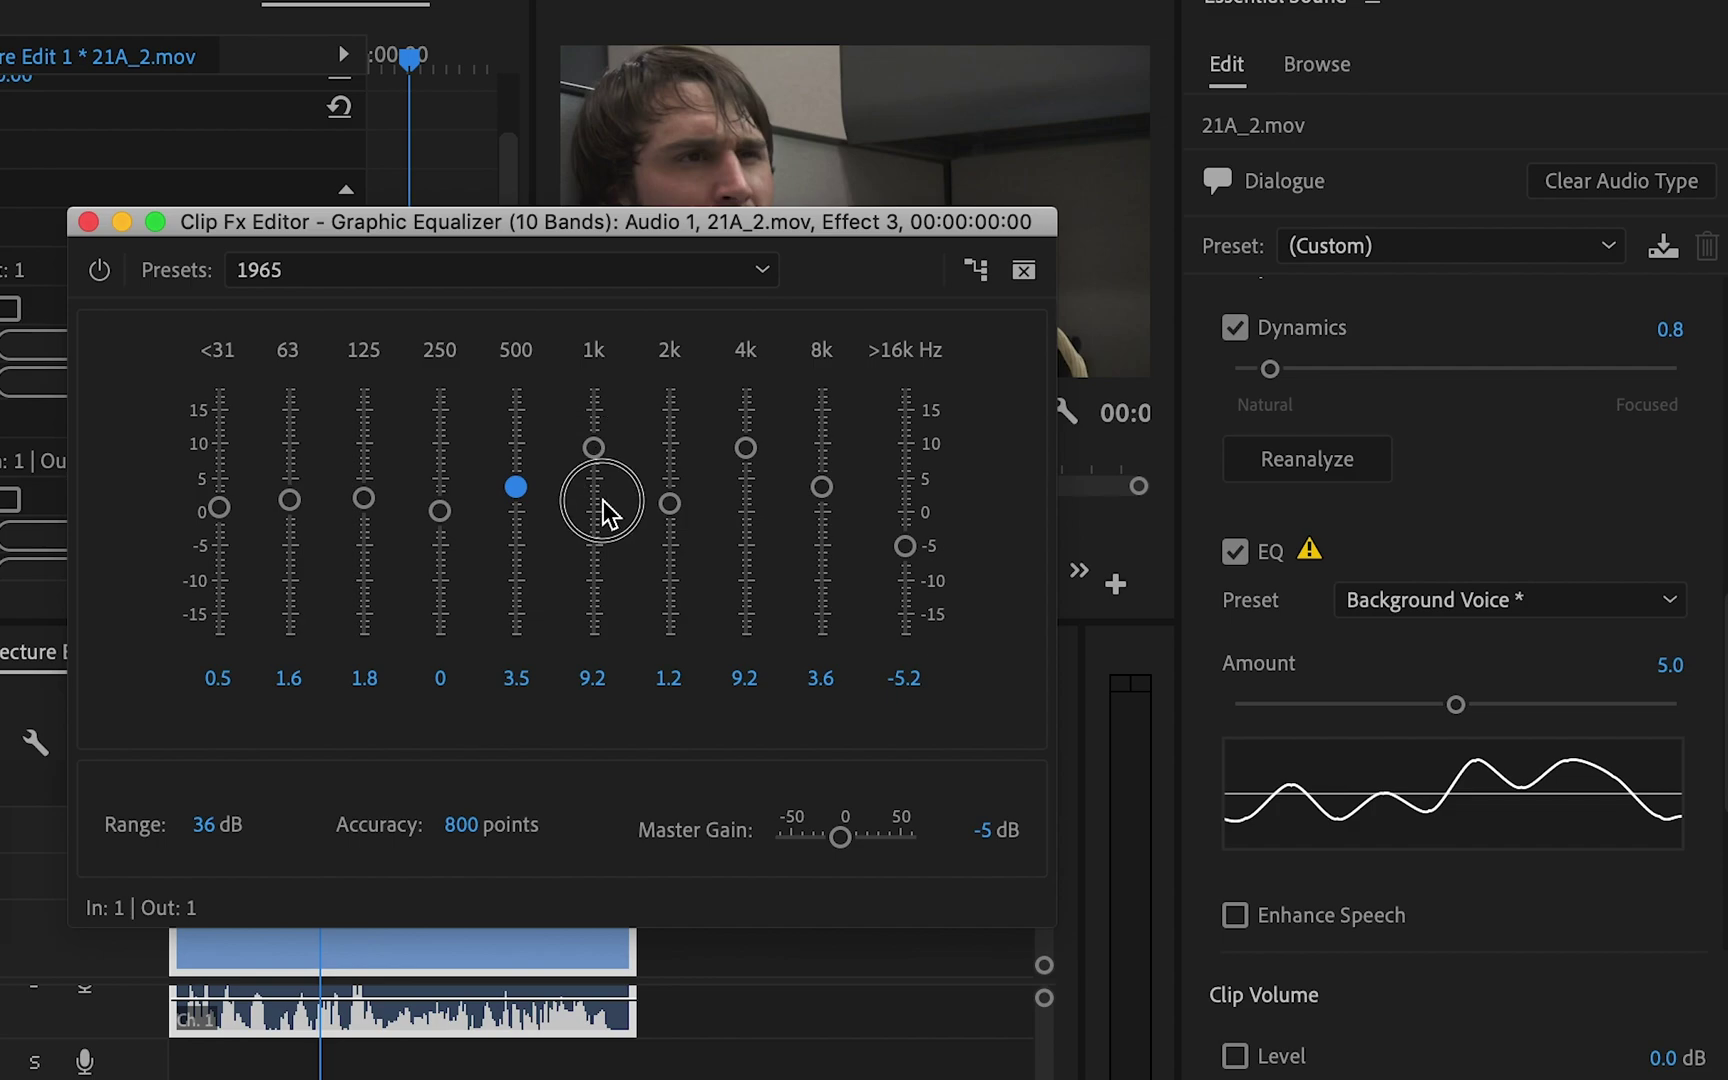
pyautogui.click(600, 500)
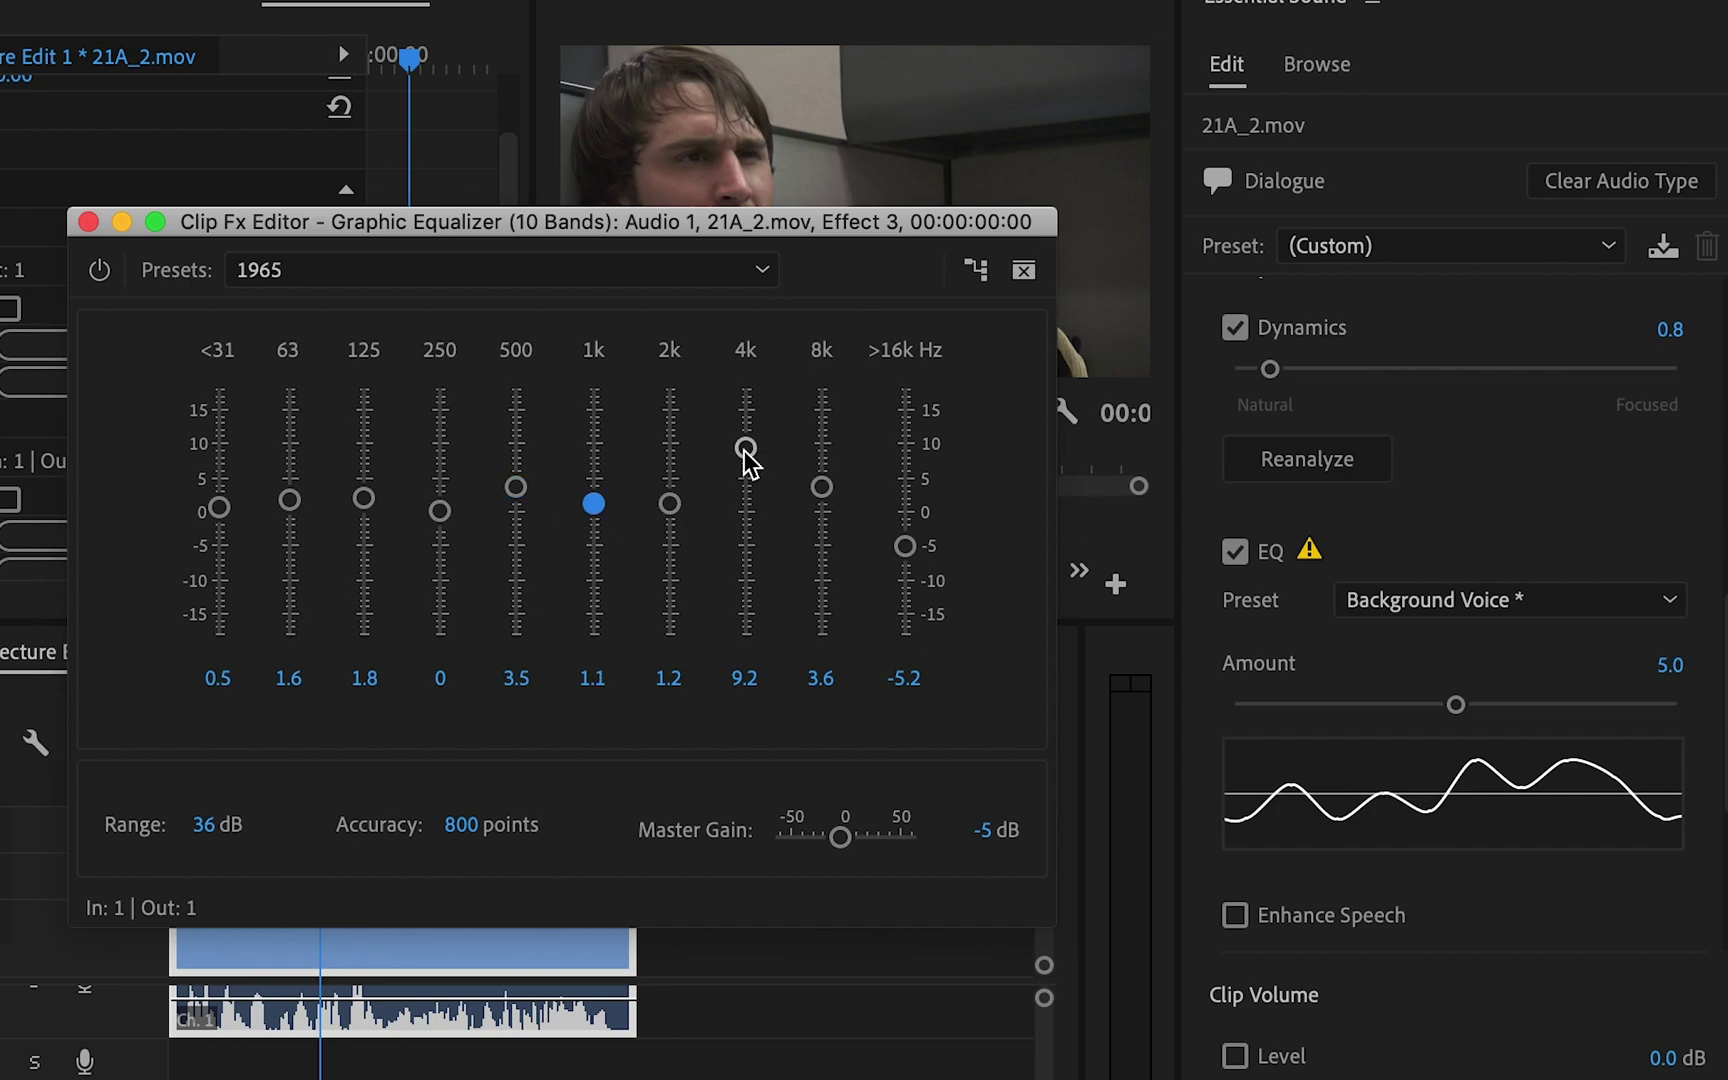
pyautogui.moveTo(745, 450); pyautogui.dragTo(747, 506)
pyautogui.moveTo(905, 546); pyautogui.dragTo(821, 505)
# Turn EQ off and on to discard the custom curve, and reopen its Graphic Equalizer setup.
pyautogui.click(1235, 552)
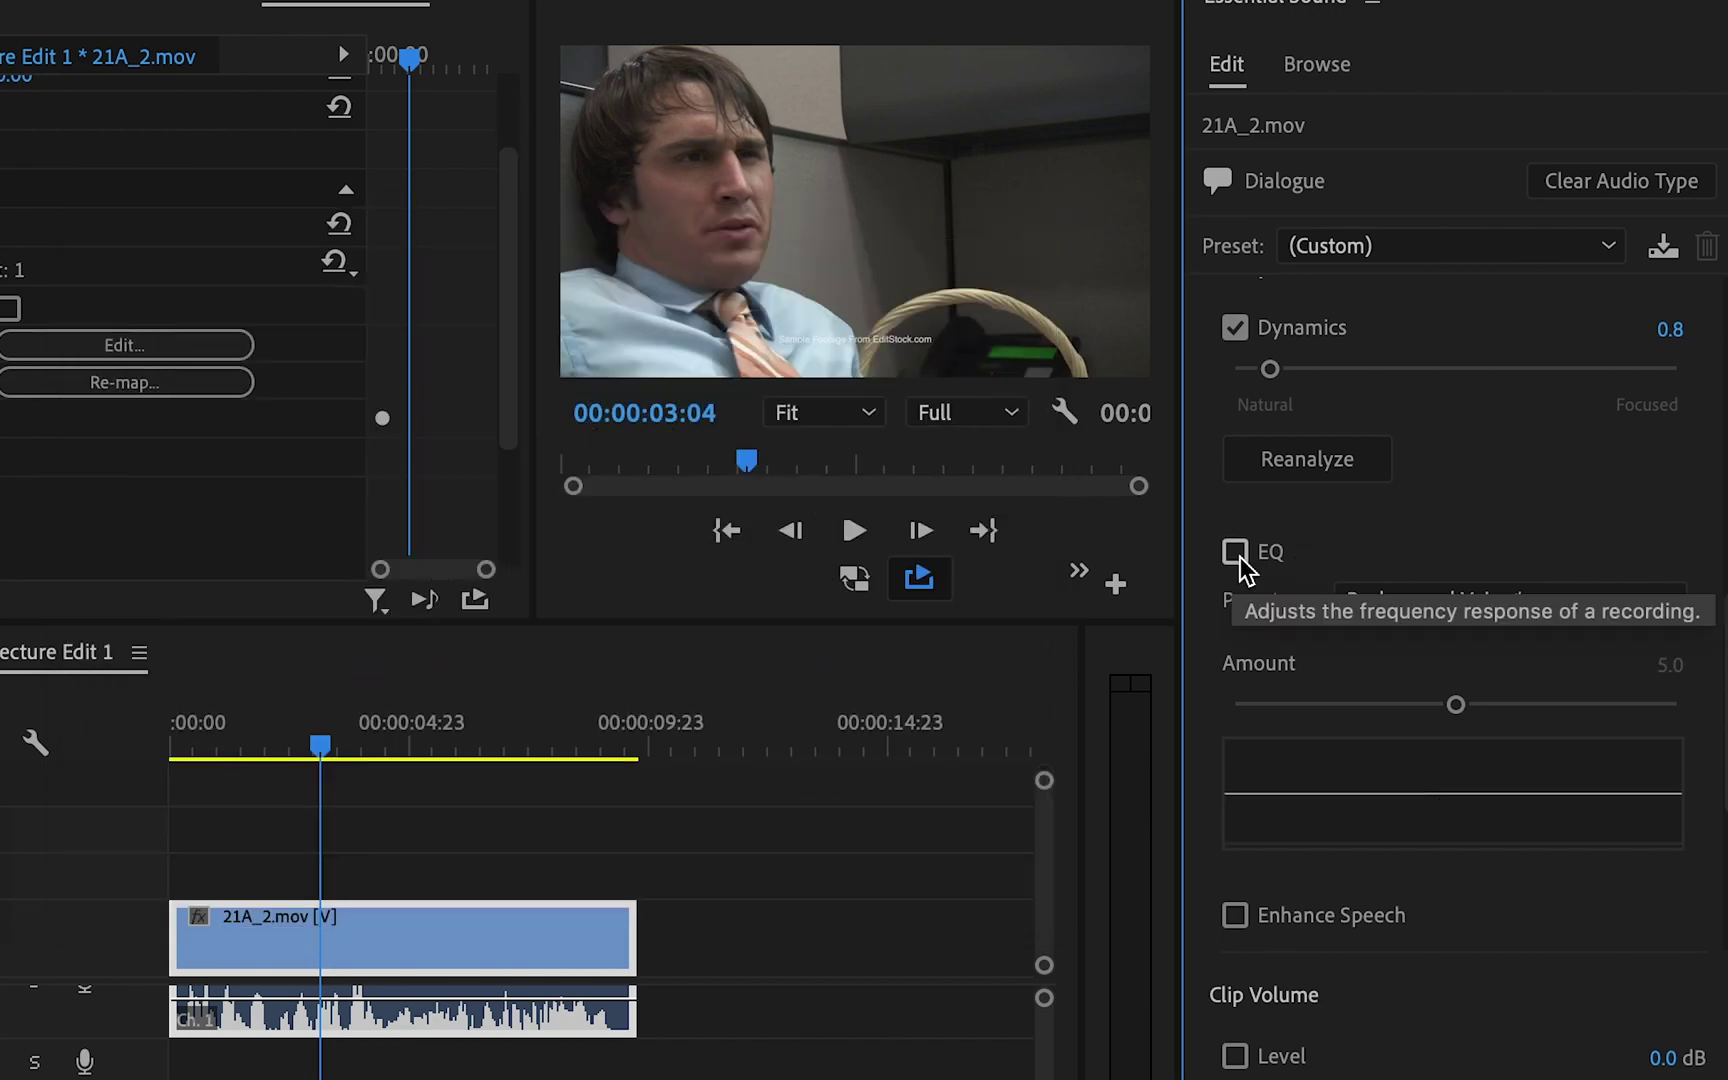
pyautogui.click(1237, 556)
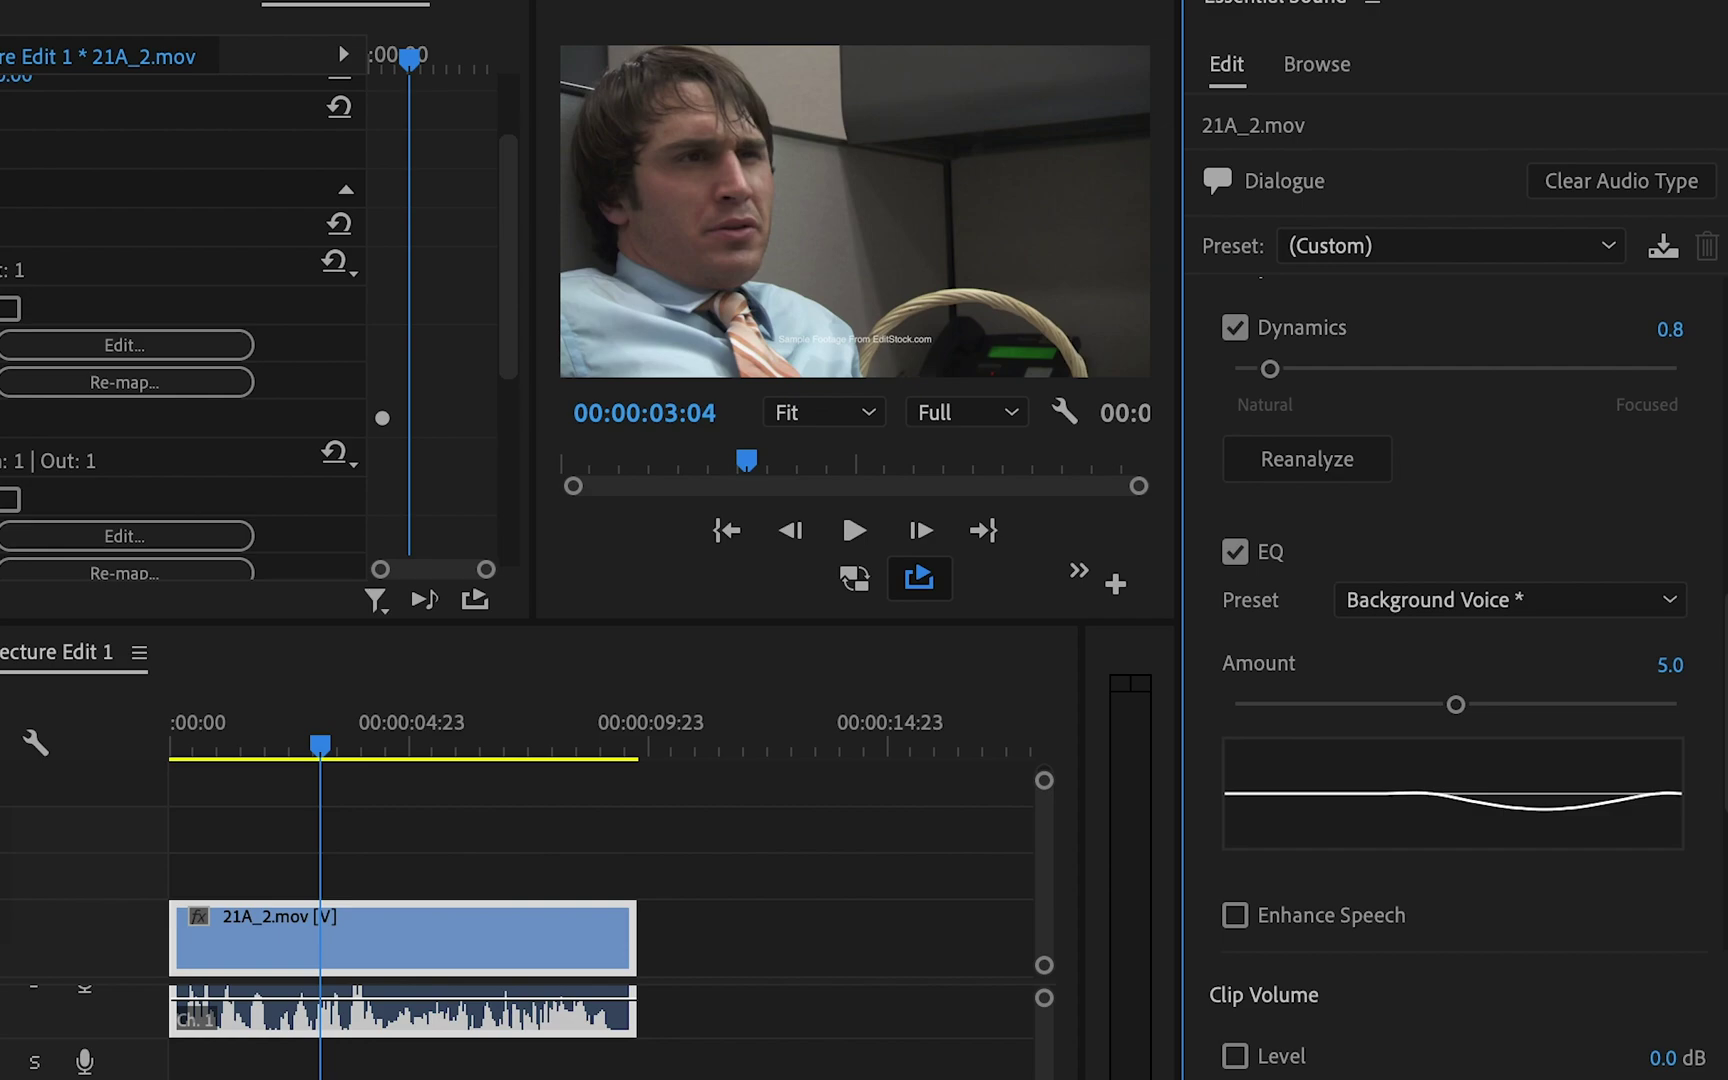
pyautogui.click(120, 346)
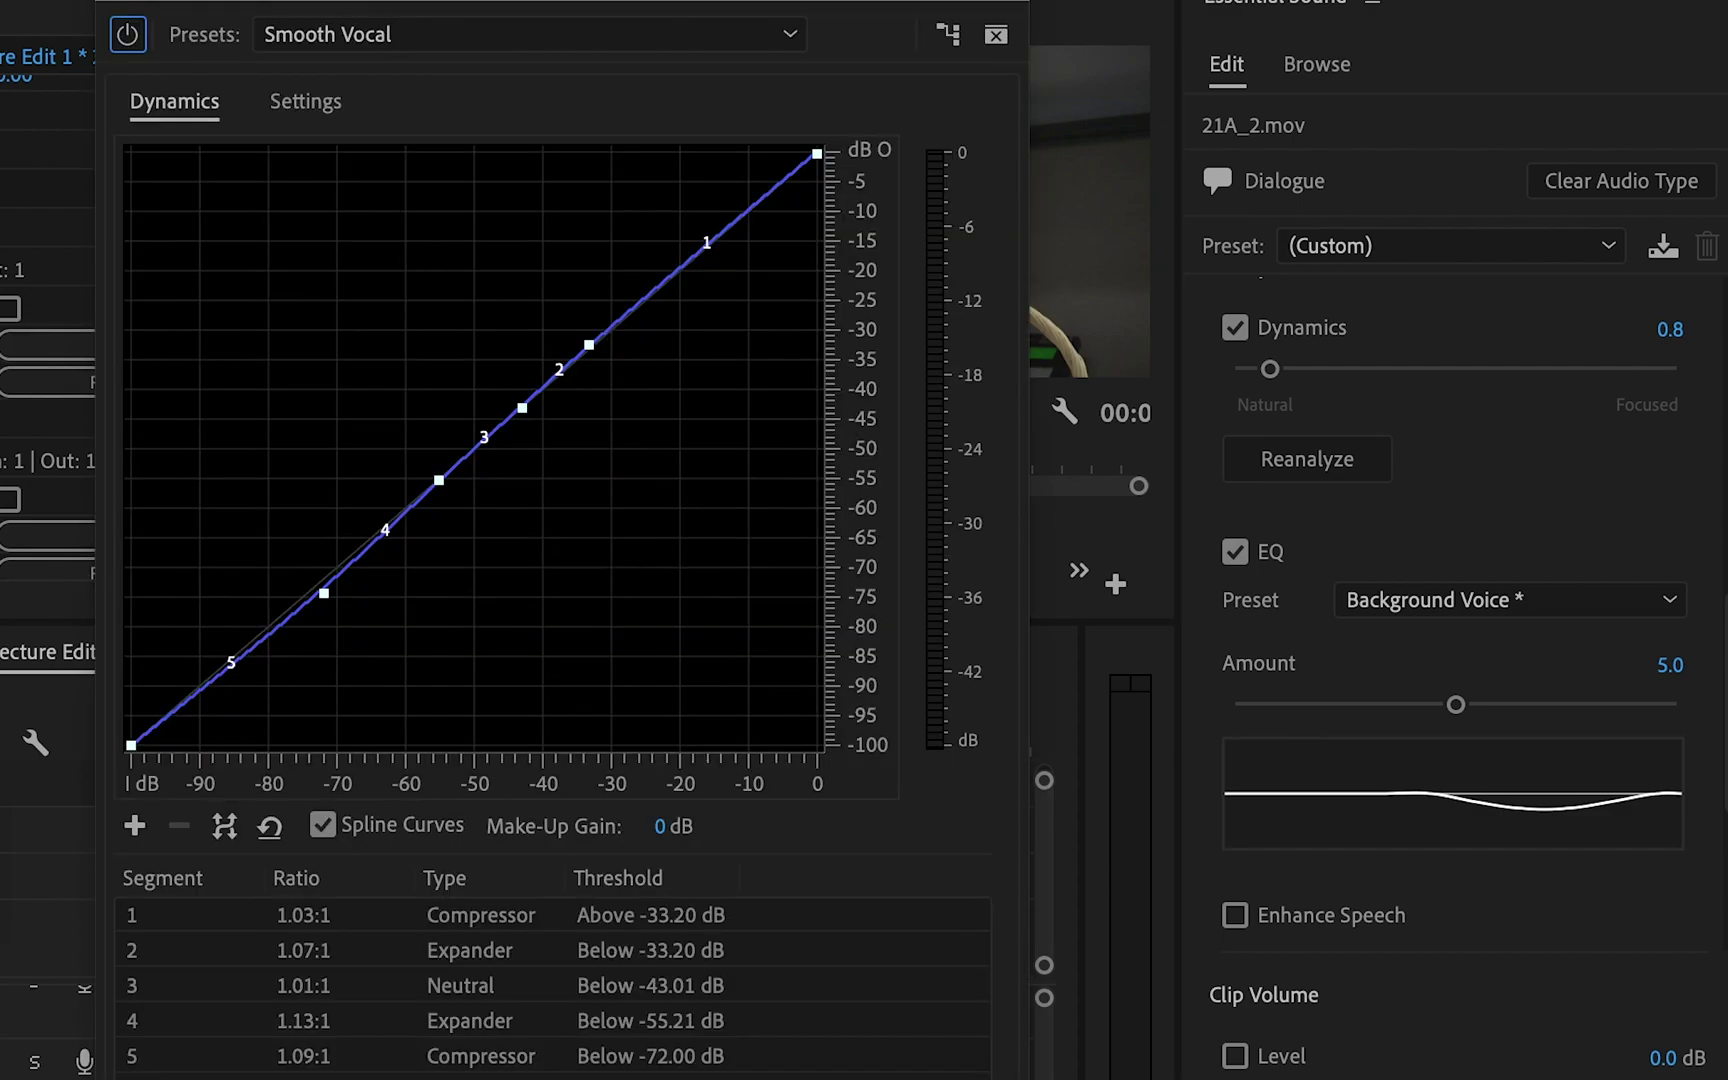
pyautogui.click(115, 2)
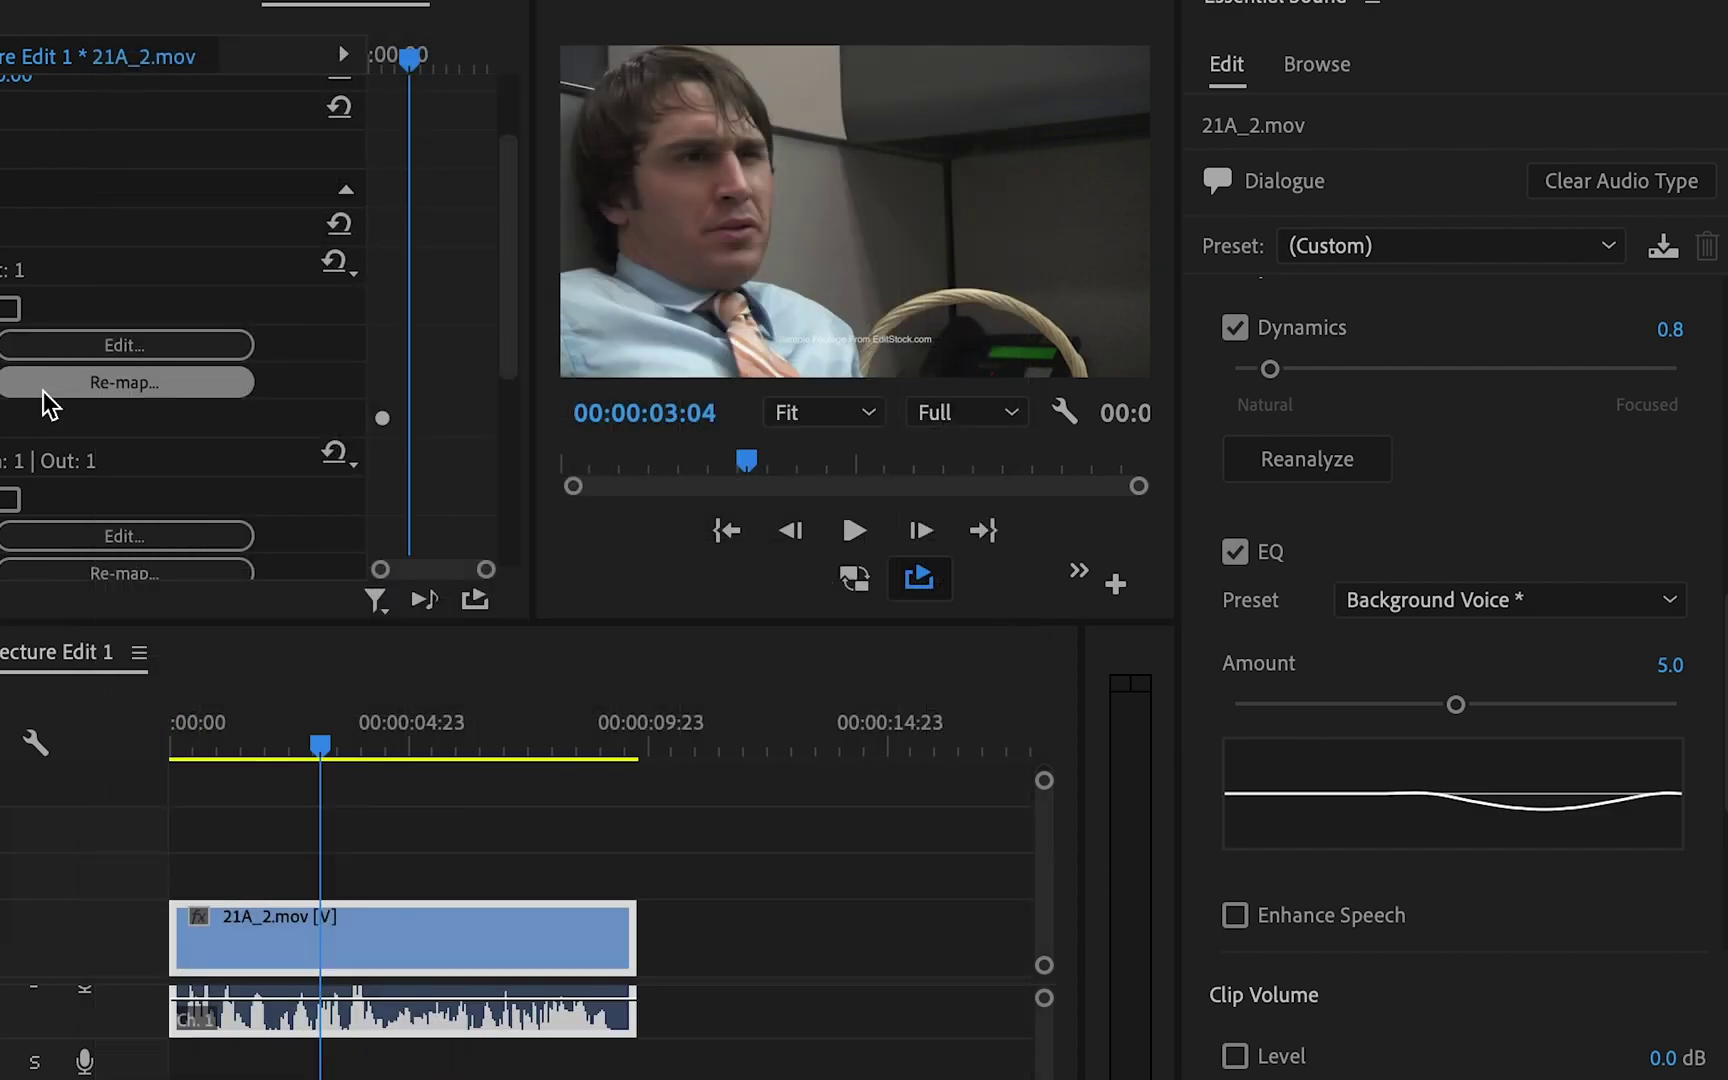
pyautogui.click(132, 530)
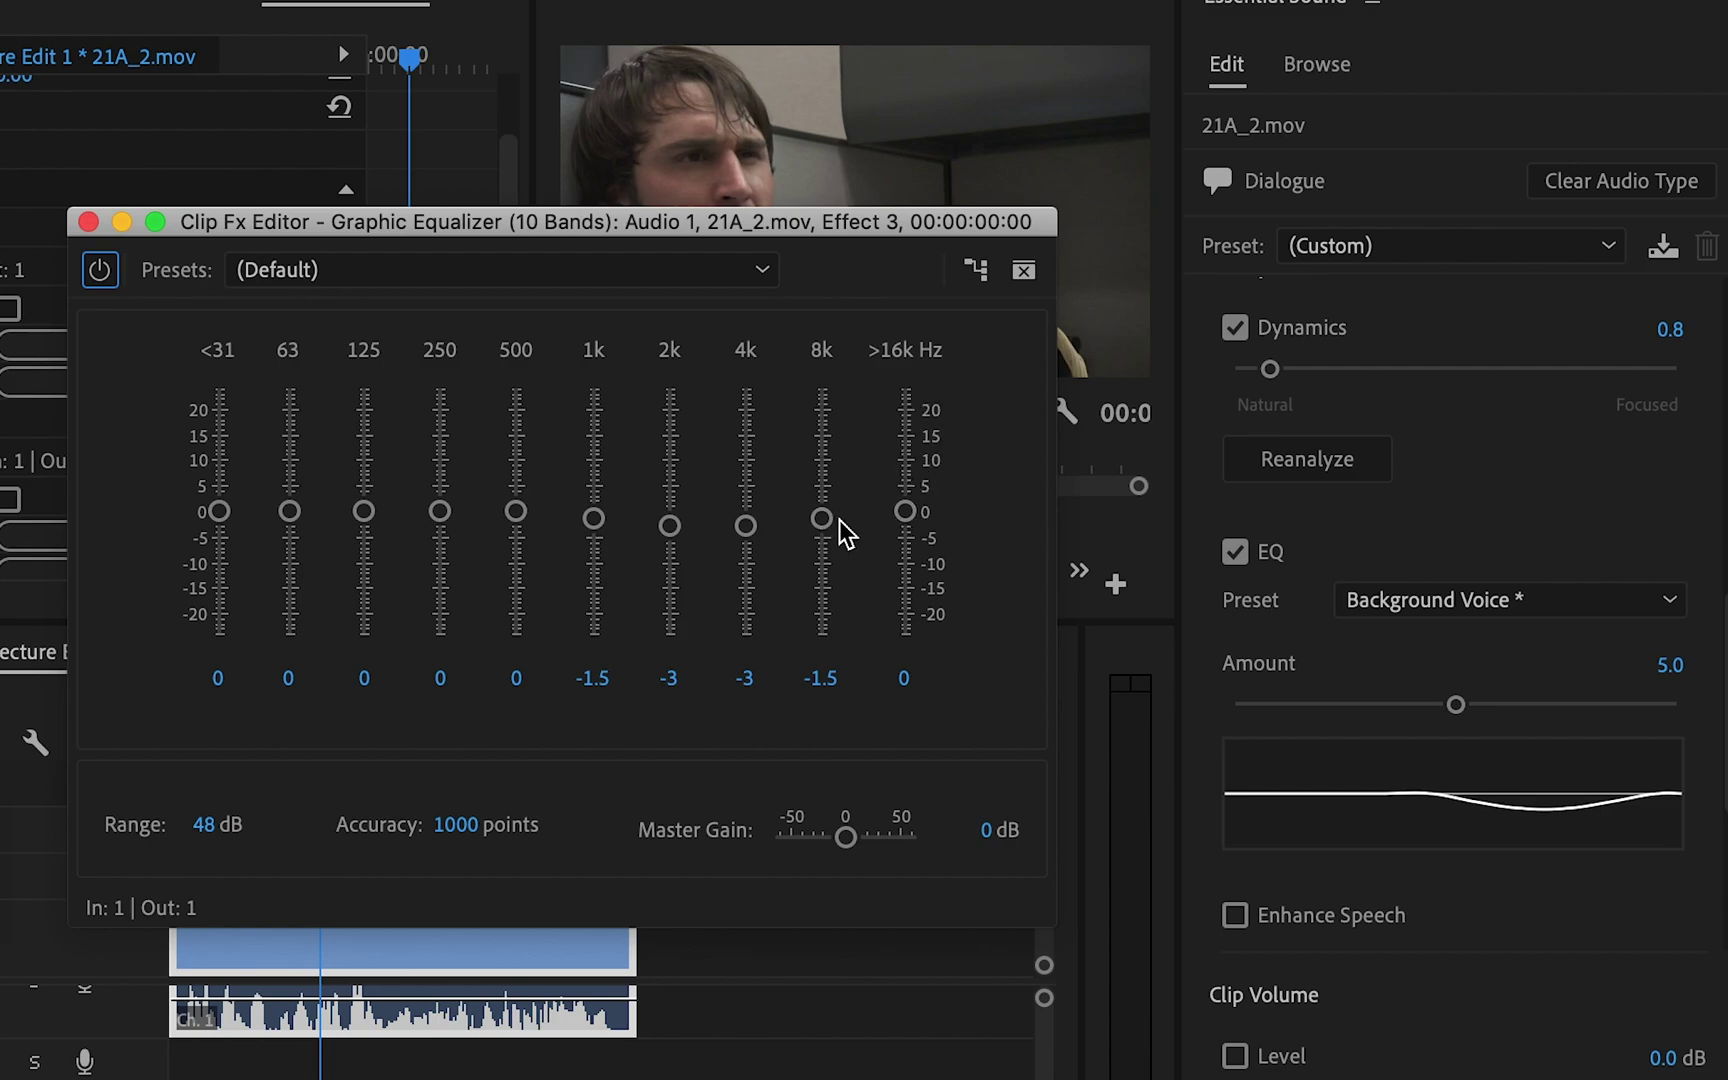
# Lower every band from <31 through 8k to -24, and raise the >16k Hz band to 9.7 during playback.
pyautogui.moveTo(821, 518); pyautogui.dragTo(810, 644)
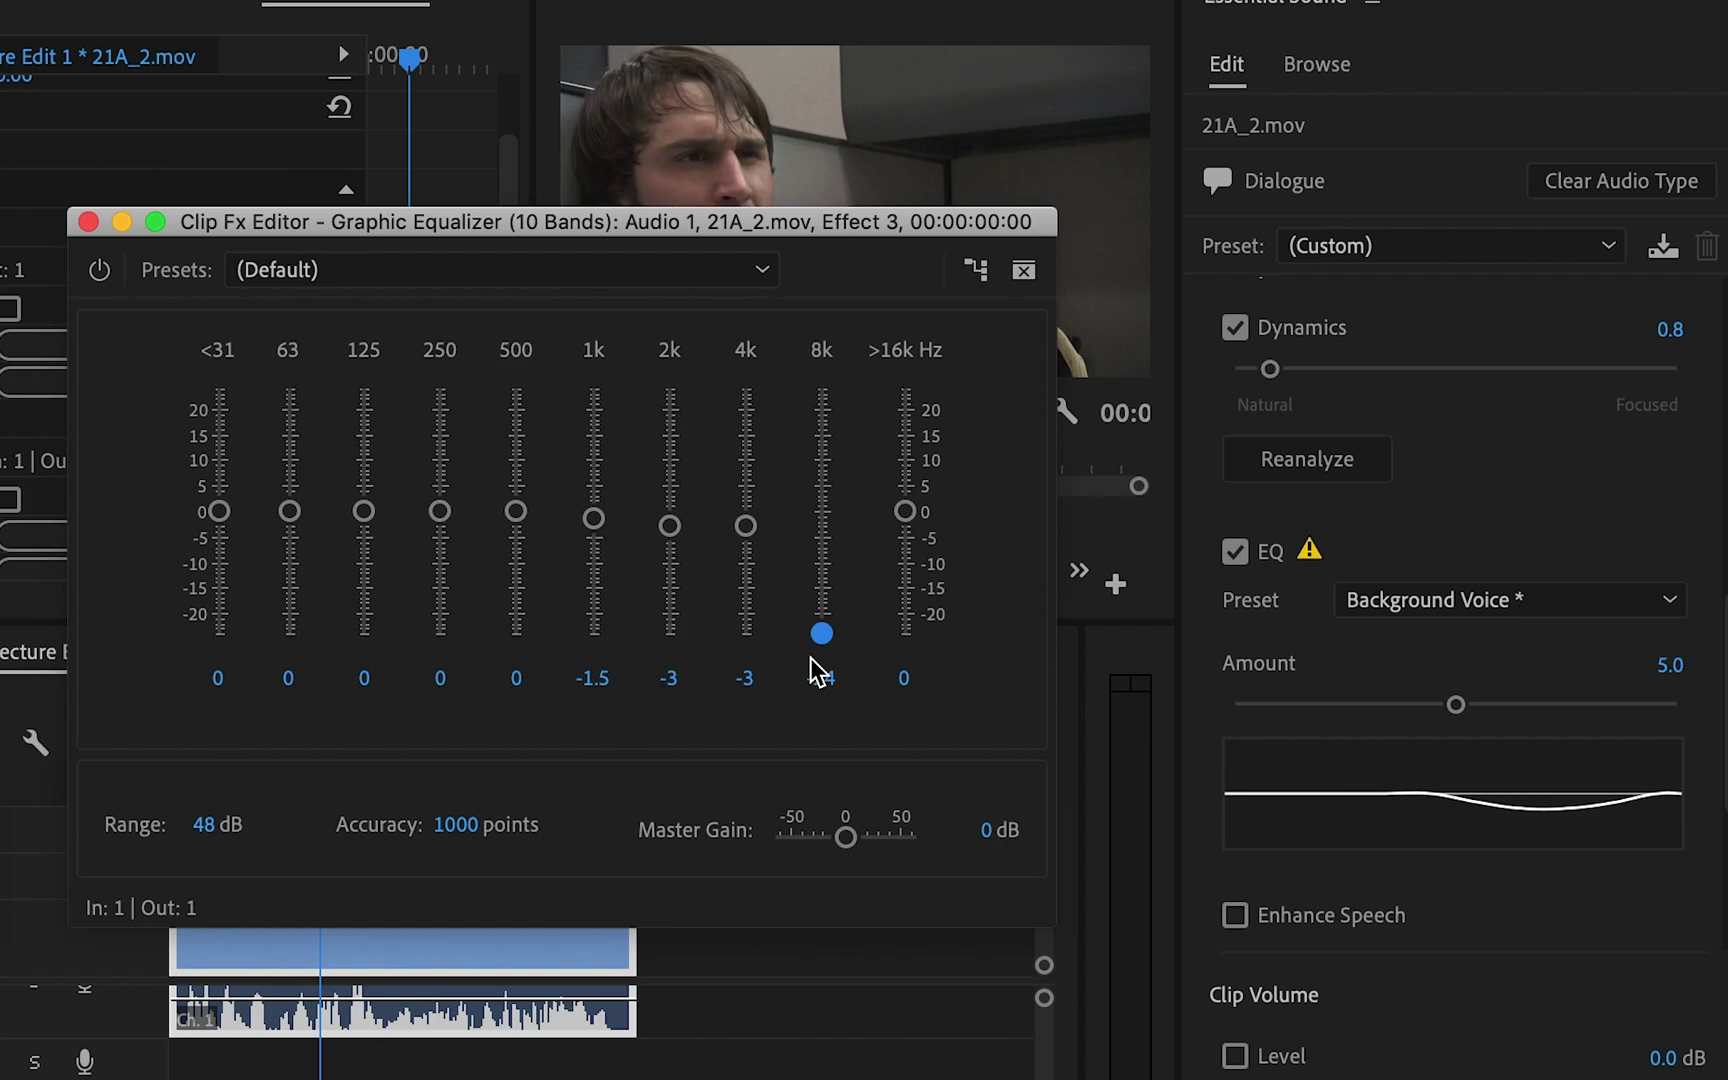
pyautogui.moveTo(745, 525); pyautogui.dragTo(747, 653)
pyautogui.click(670, 563)
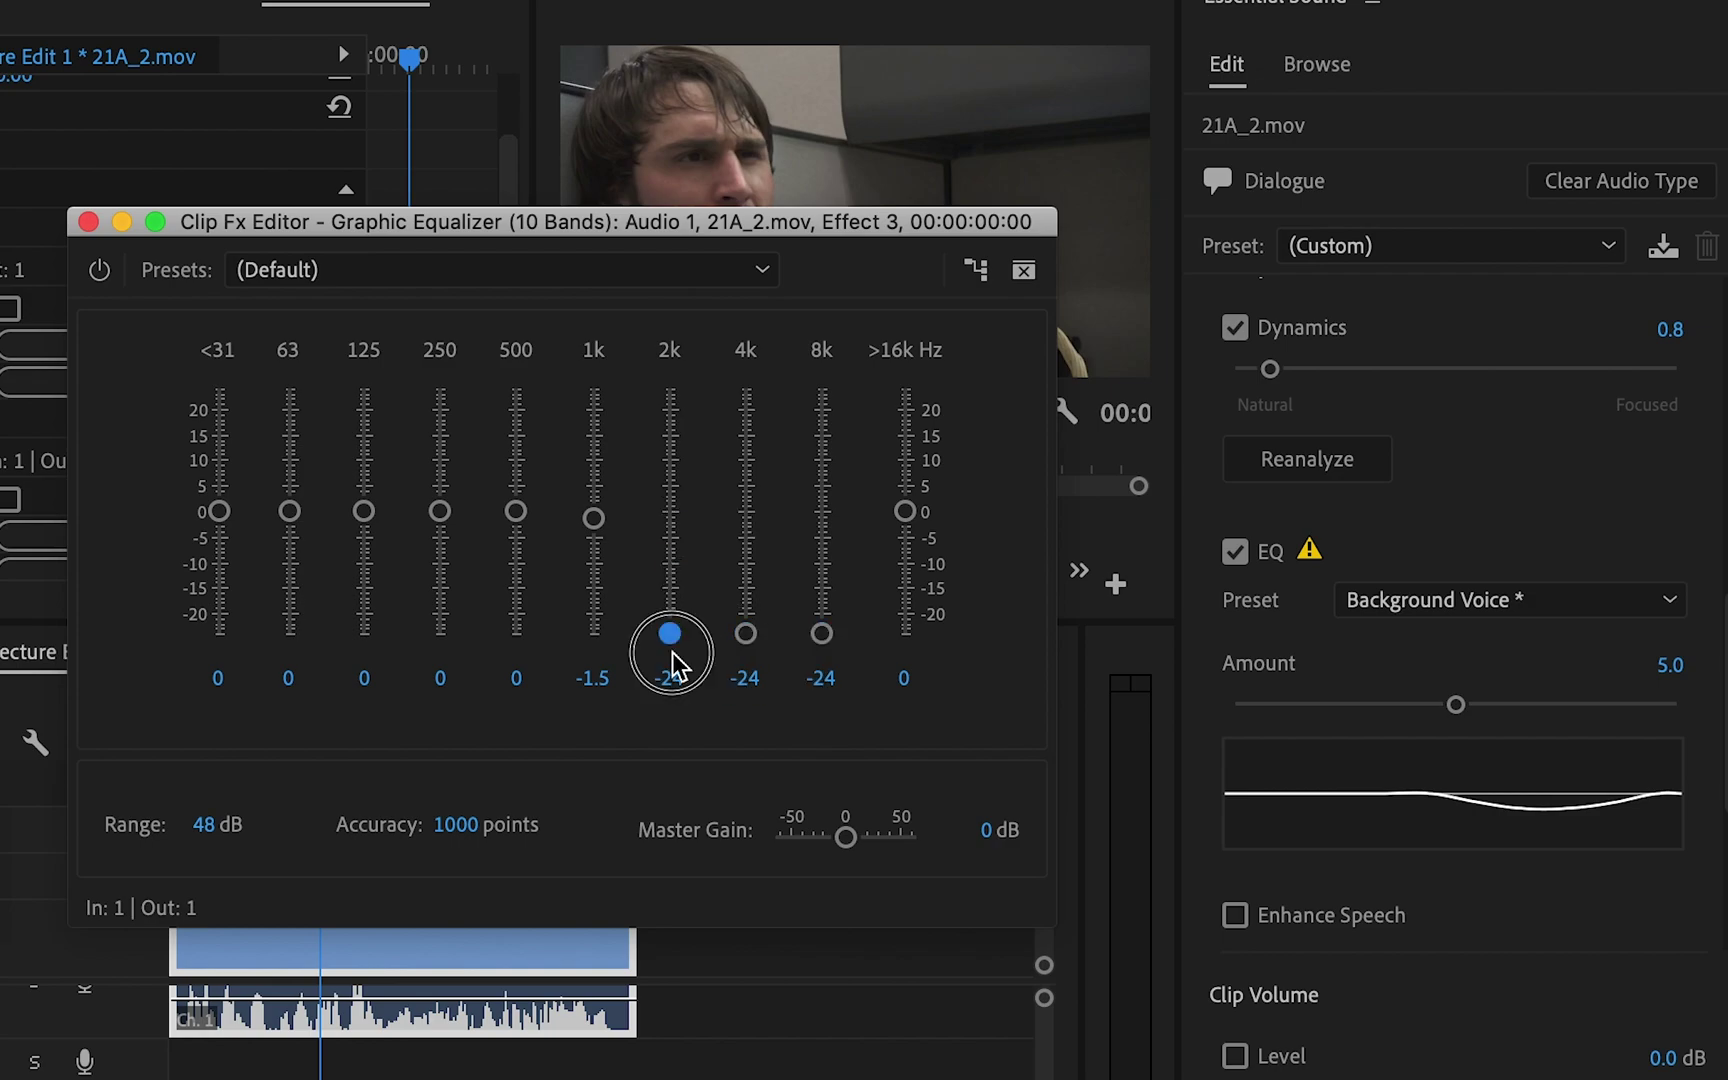
pyautogui.moveTo(597, 538); pyautogui.dragTo(598, 675)
pyautogui.click(517, 535)
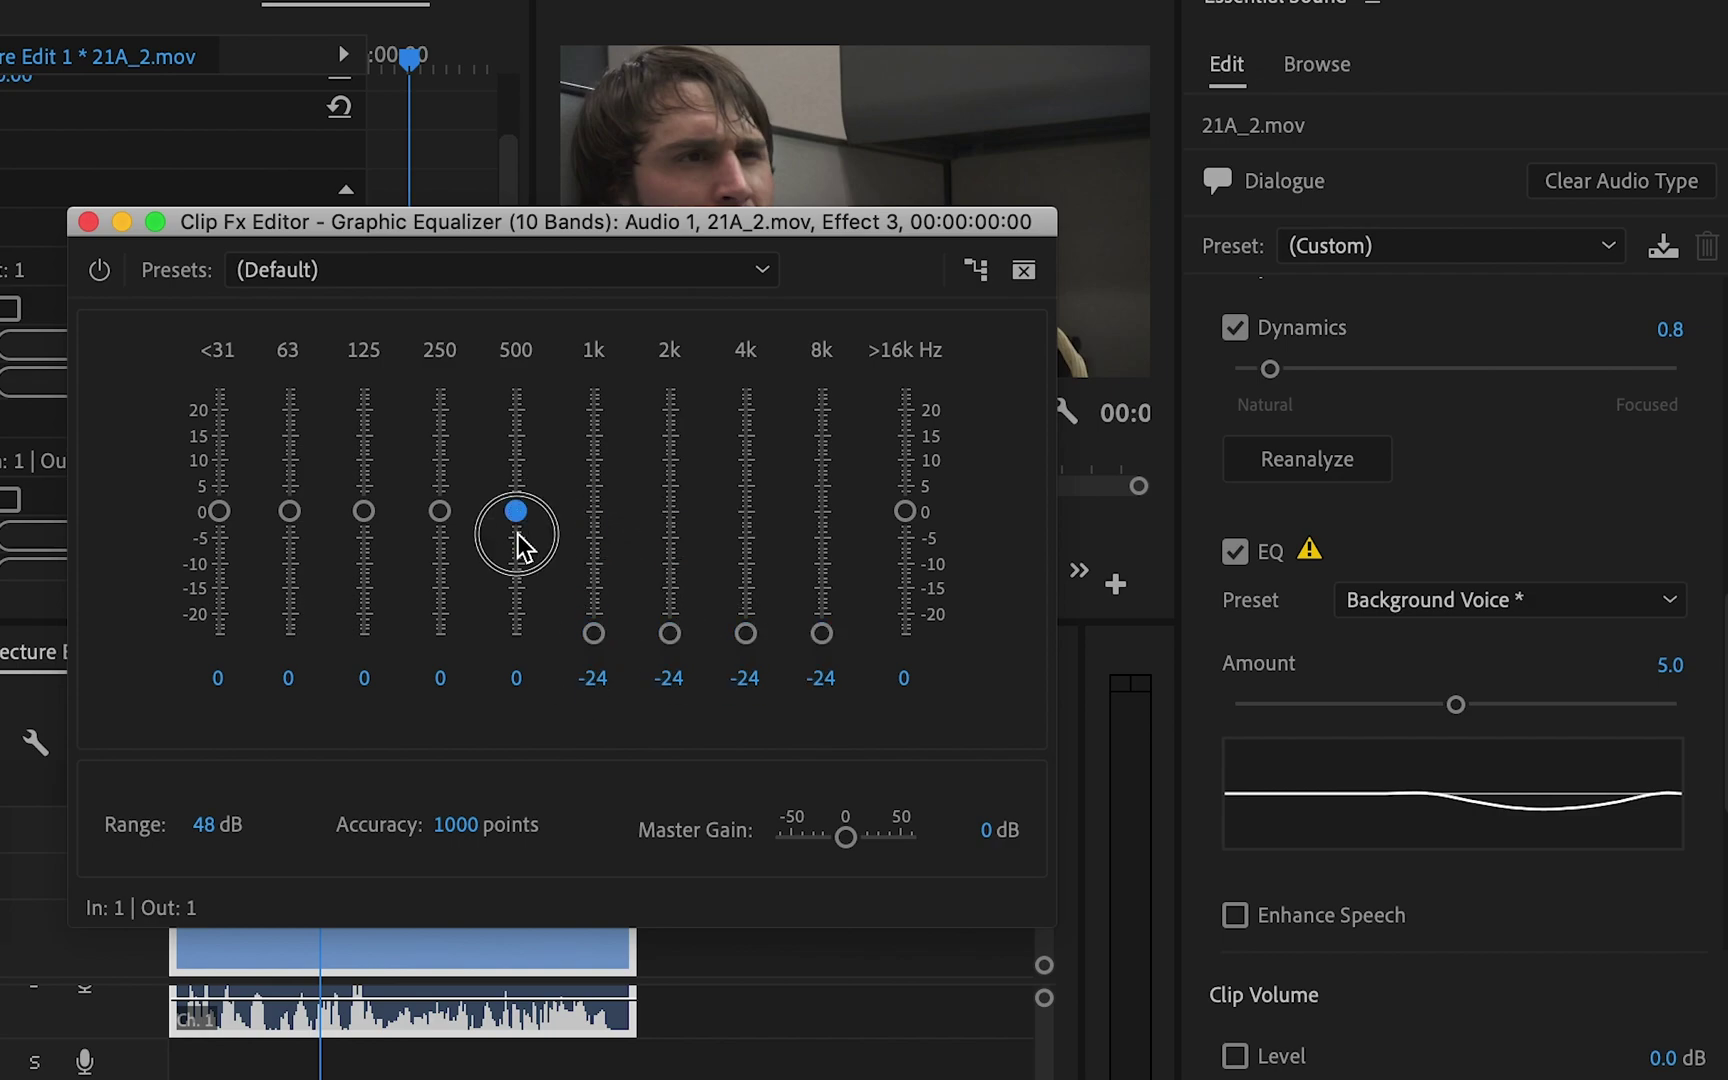
pyautogui.moveTo(520, 548); pyautogui.dragTo(518, 660)
pyautogui.moveTo(447, 528); pyautogui.dragTo(440, 730)
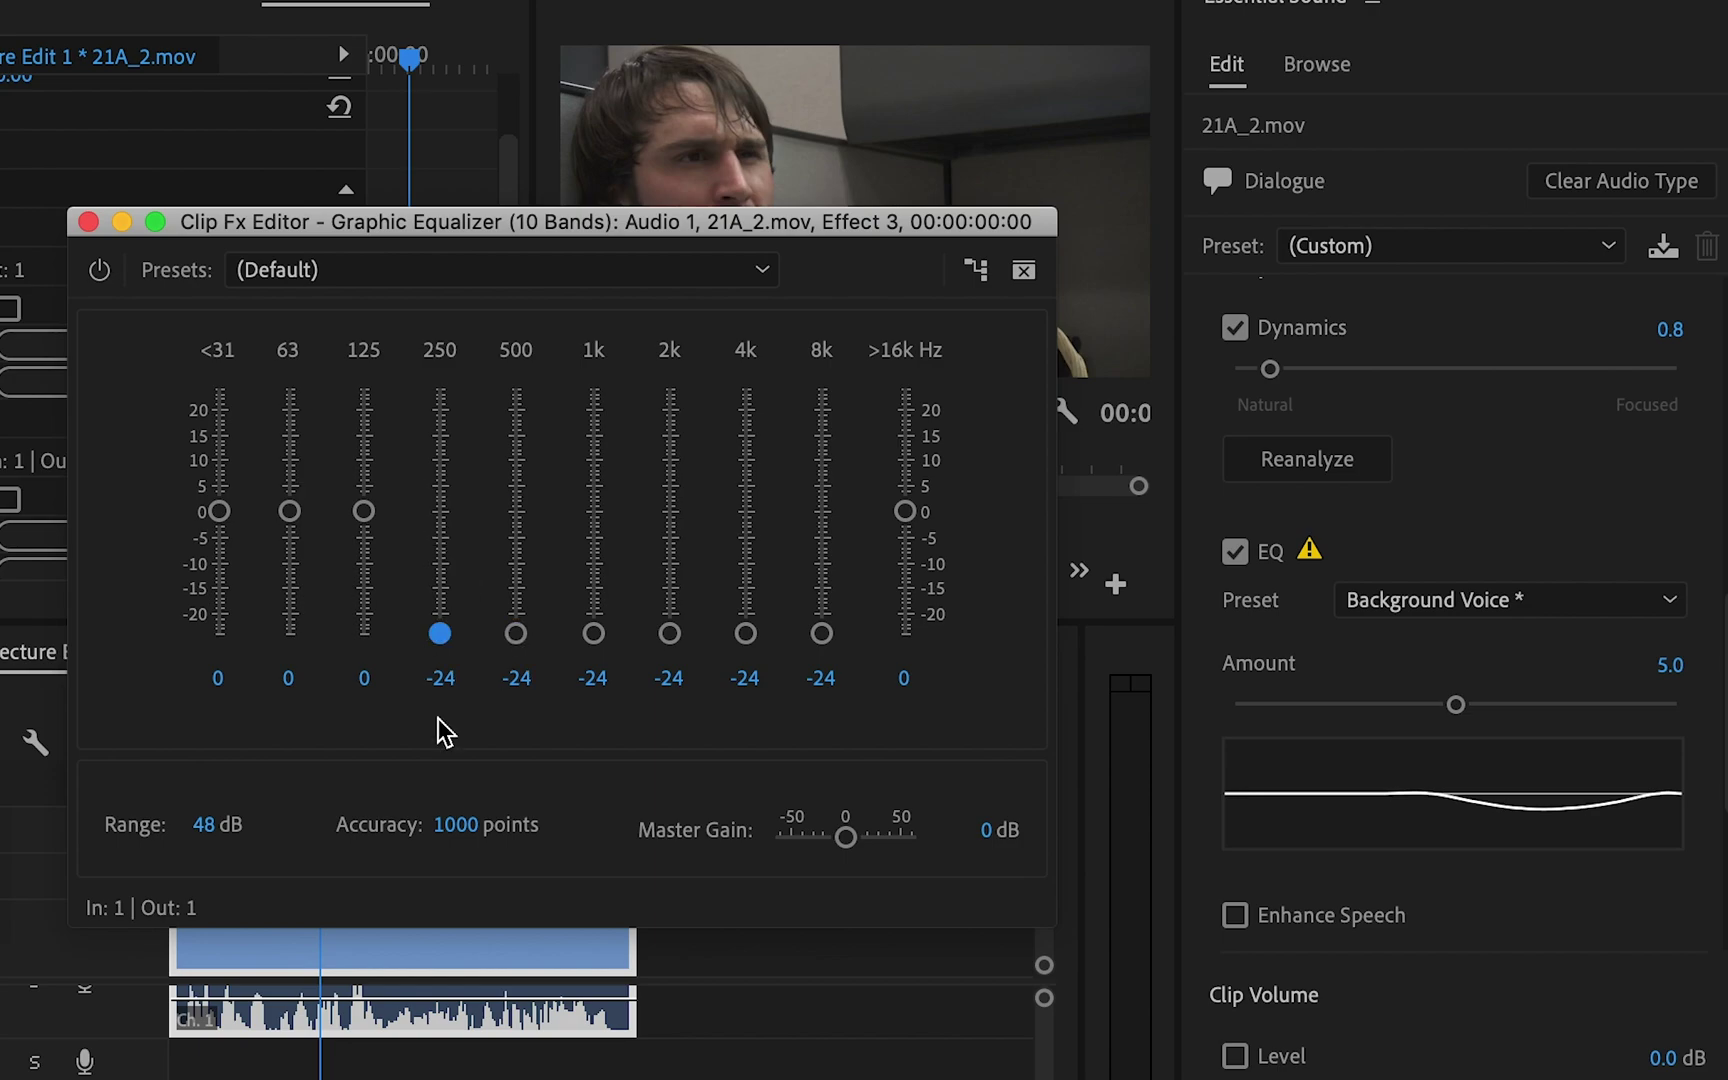
pyautogui.click(363, 541)
pyautogui.moveTo(363, 540); pyautogui.dragTo(363, 645)
pyautogui.click(289, 515)
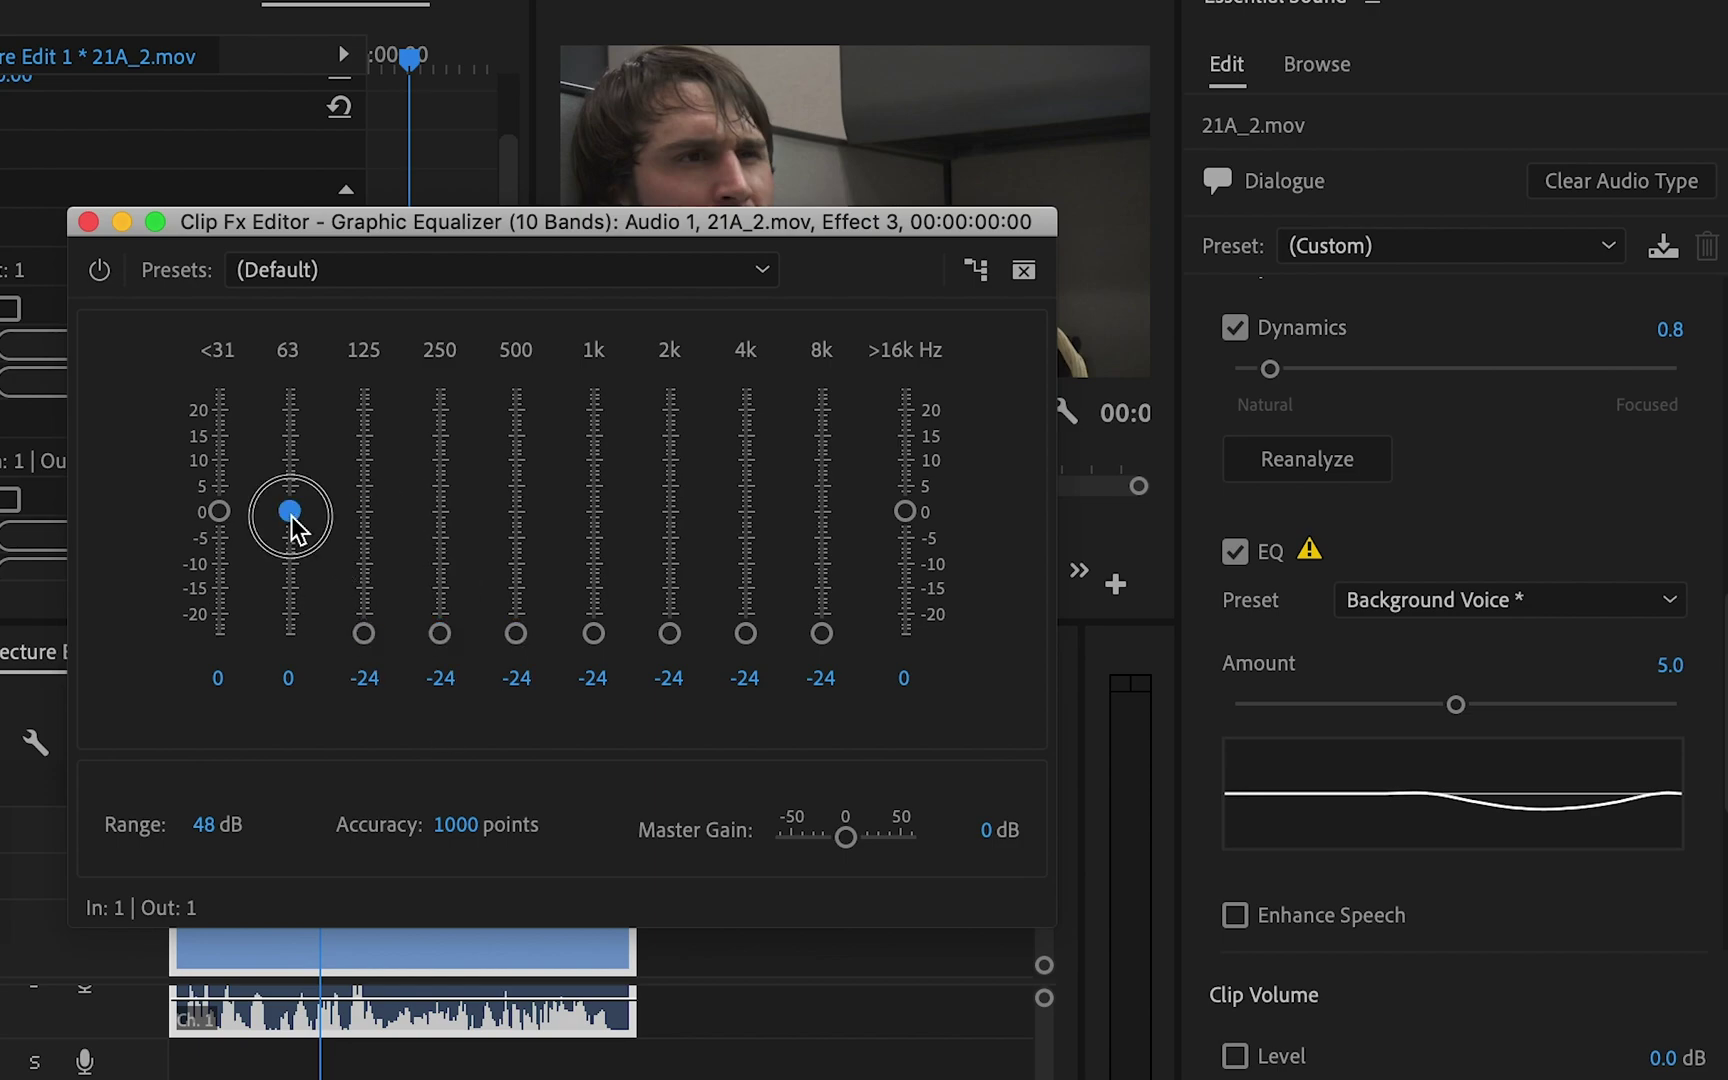
pyautogui.moveTo(289, 515); pyautogui.dragTo(292, 749)
pyautogui.moveTo(219, 512); pyautogui.dragTo(228, 721)
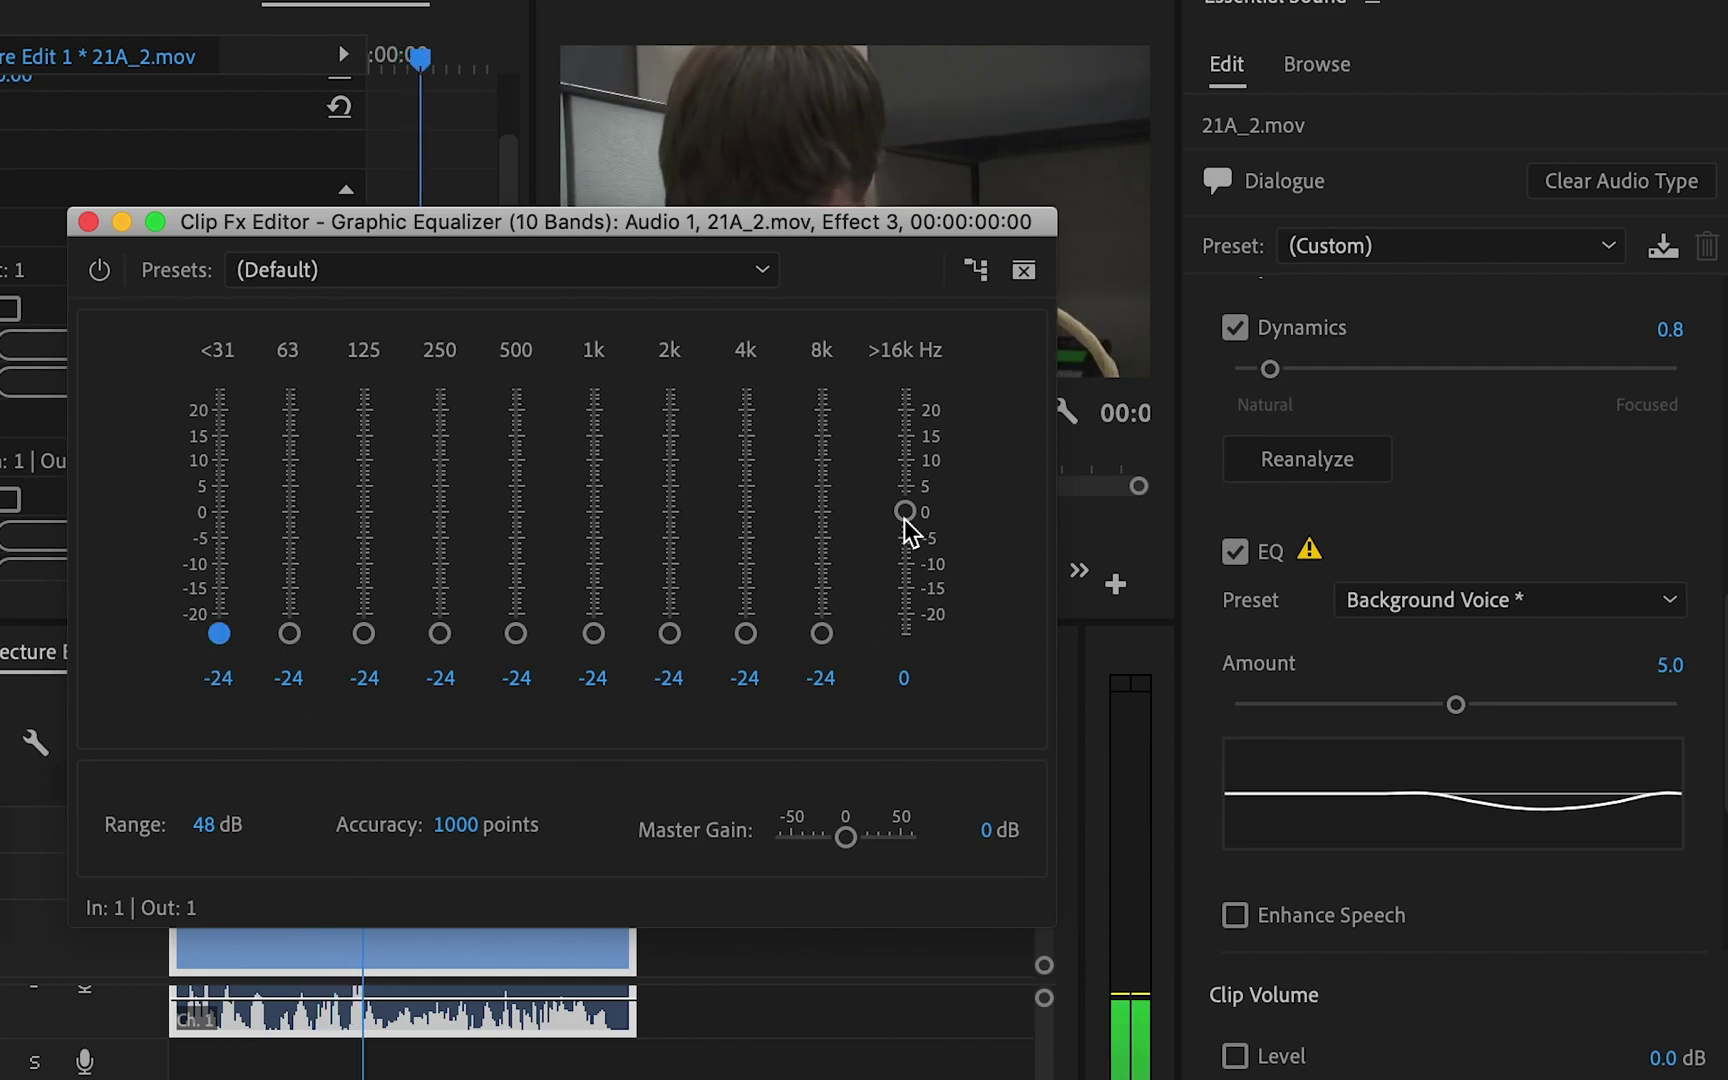
pyautogui.moveTo(905, 511); pyautogui.dragTo(906, 460)
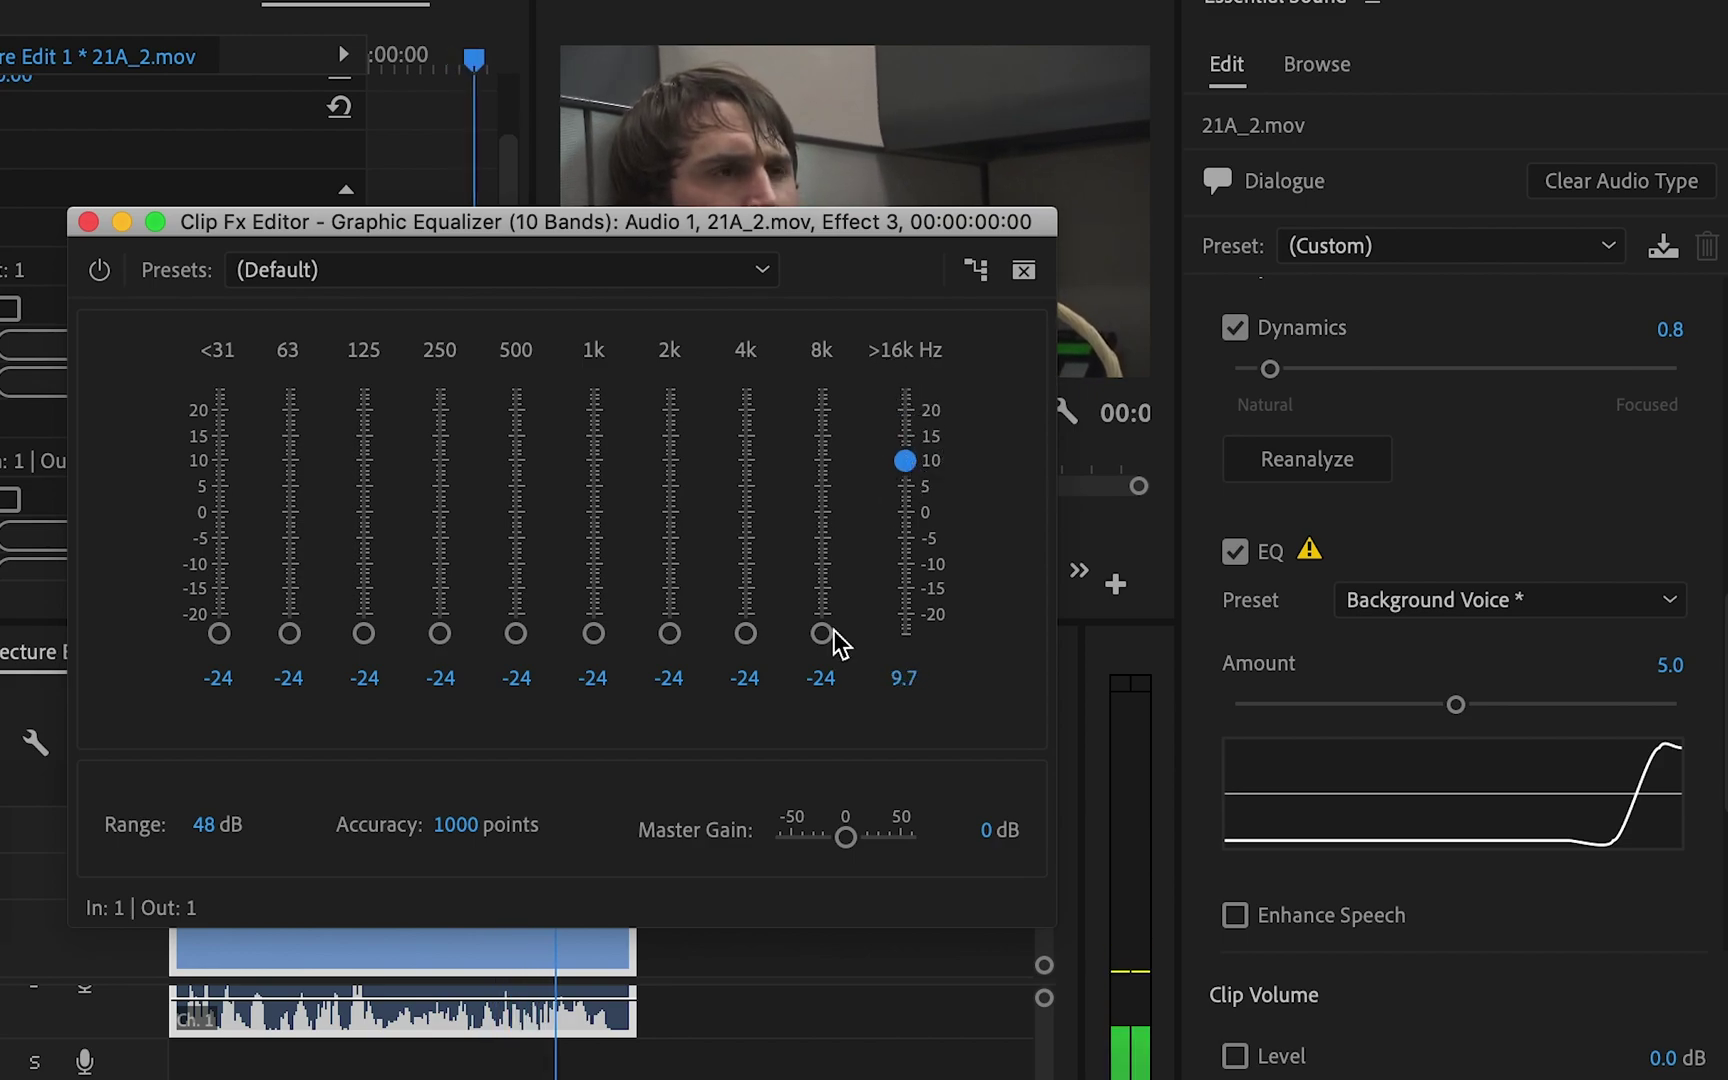
# Raise 63 to 0.8, 125 to 2.3, 250 to 2.9, 500 to 4.6, 1k to 6.1, 2k and 8k to 6.3, and 4k to 7.9.
pyautogui.click(822, 638)
pyautogui.moveTo(822, 648); pyautogui.dragTo(822, 479)
pyautogui.moveTo(746, 633); pyautogui.dragTo(758, 488)
pyautogui.moveTo(670, 633); pyautogui.dragTo(679, 489)
pyautogui.moveTo(594, 633); pyautogui.dragTo(592, 479)
pyautogui.moveTo(516, 633); pyautogui.dragTo(514, 484)
pyautogui.moveTo(440, 633); pyautogui.dragTo(440, 497)
pyautogui.moveTo(364, 633); pyautogui.dragTo(363, 500)
pyautogui.moveTo(289, 633); pyautogui.dragTo(293, 512)
# Cut the high frequencies by lowering the >16k Hz, 8k and 4k bands to -24.
pyautogui.click(905, 462)
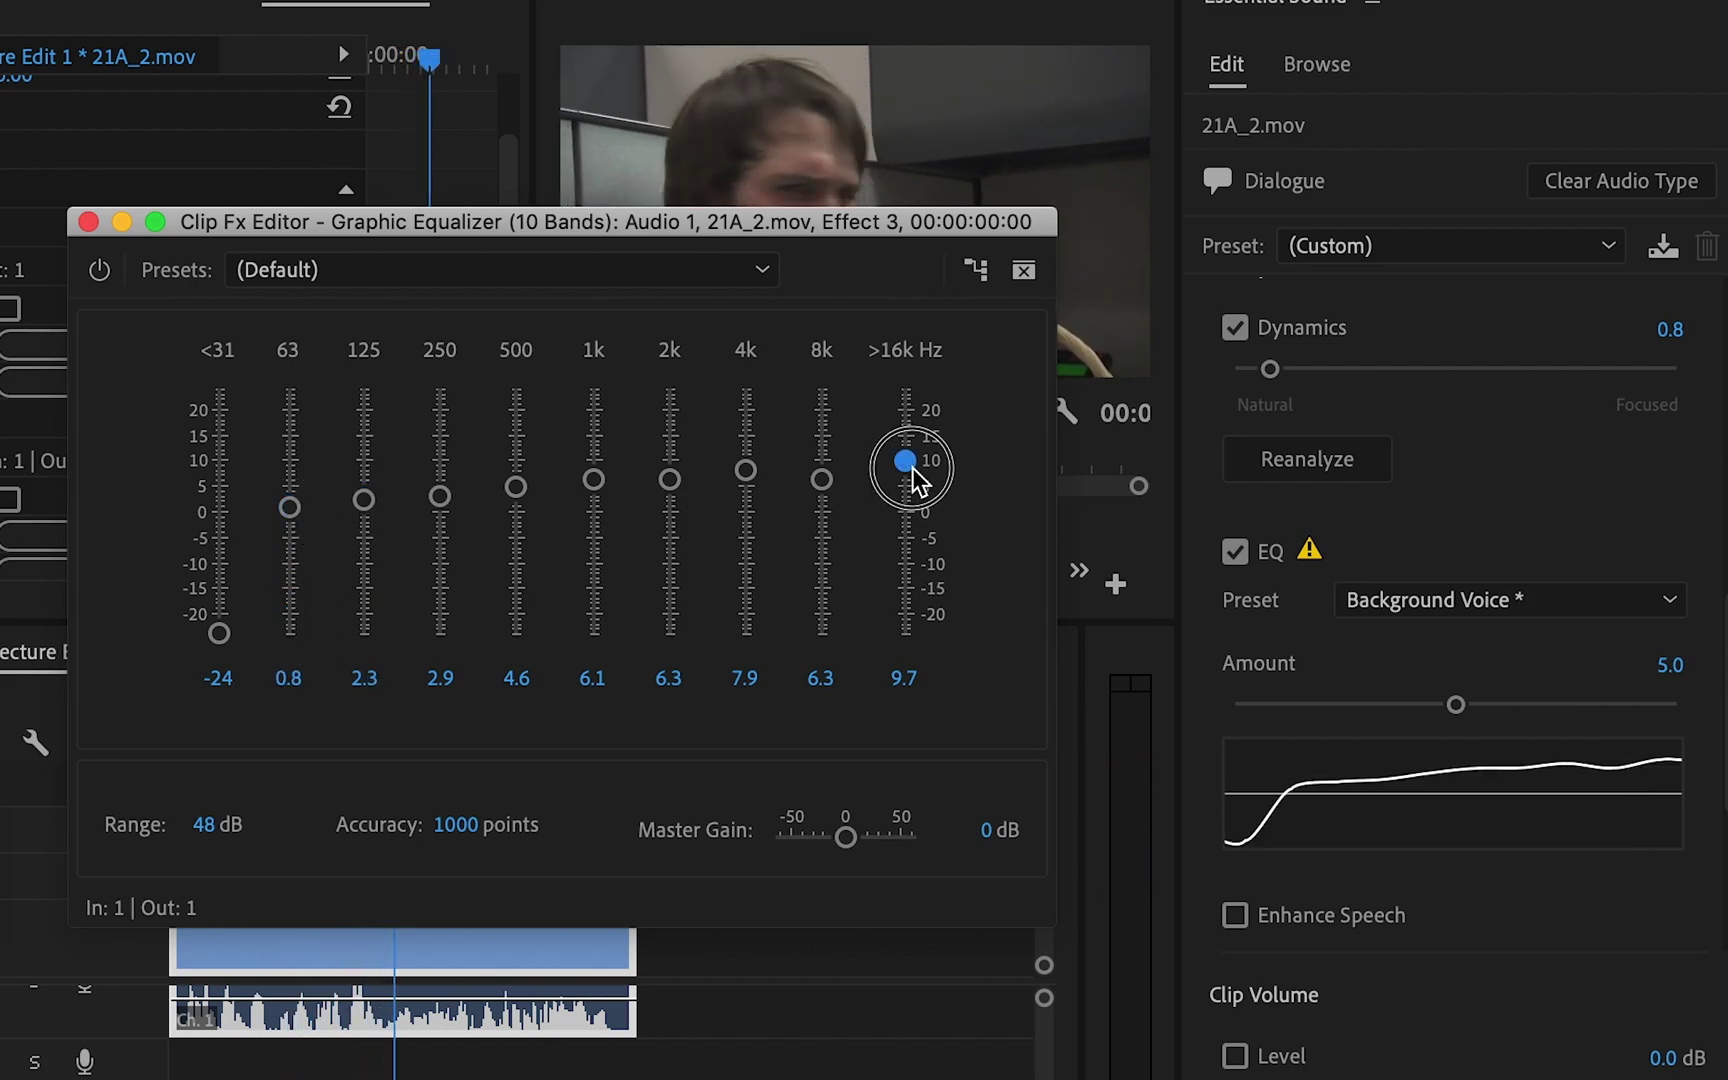
pyautogui.doubleClick(911, 468)
pyautogui.moveTo(842, 495); pyautogui.dragTo(826, 720)
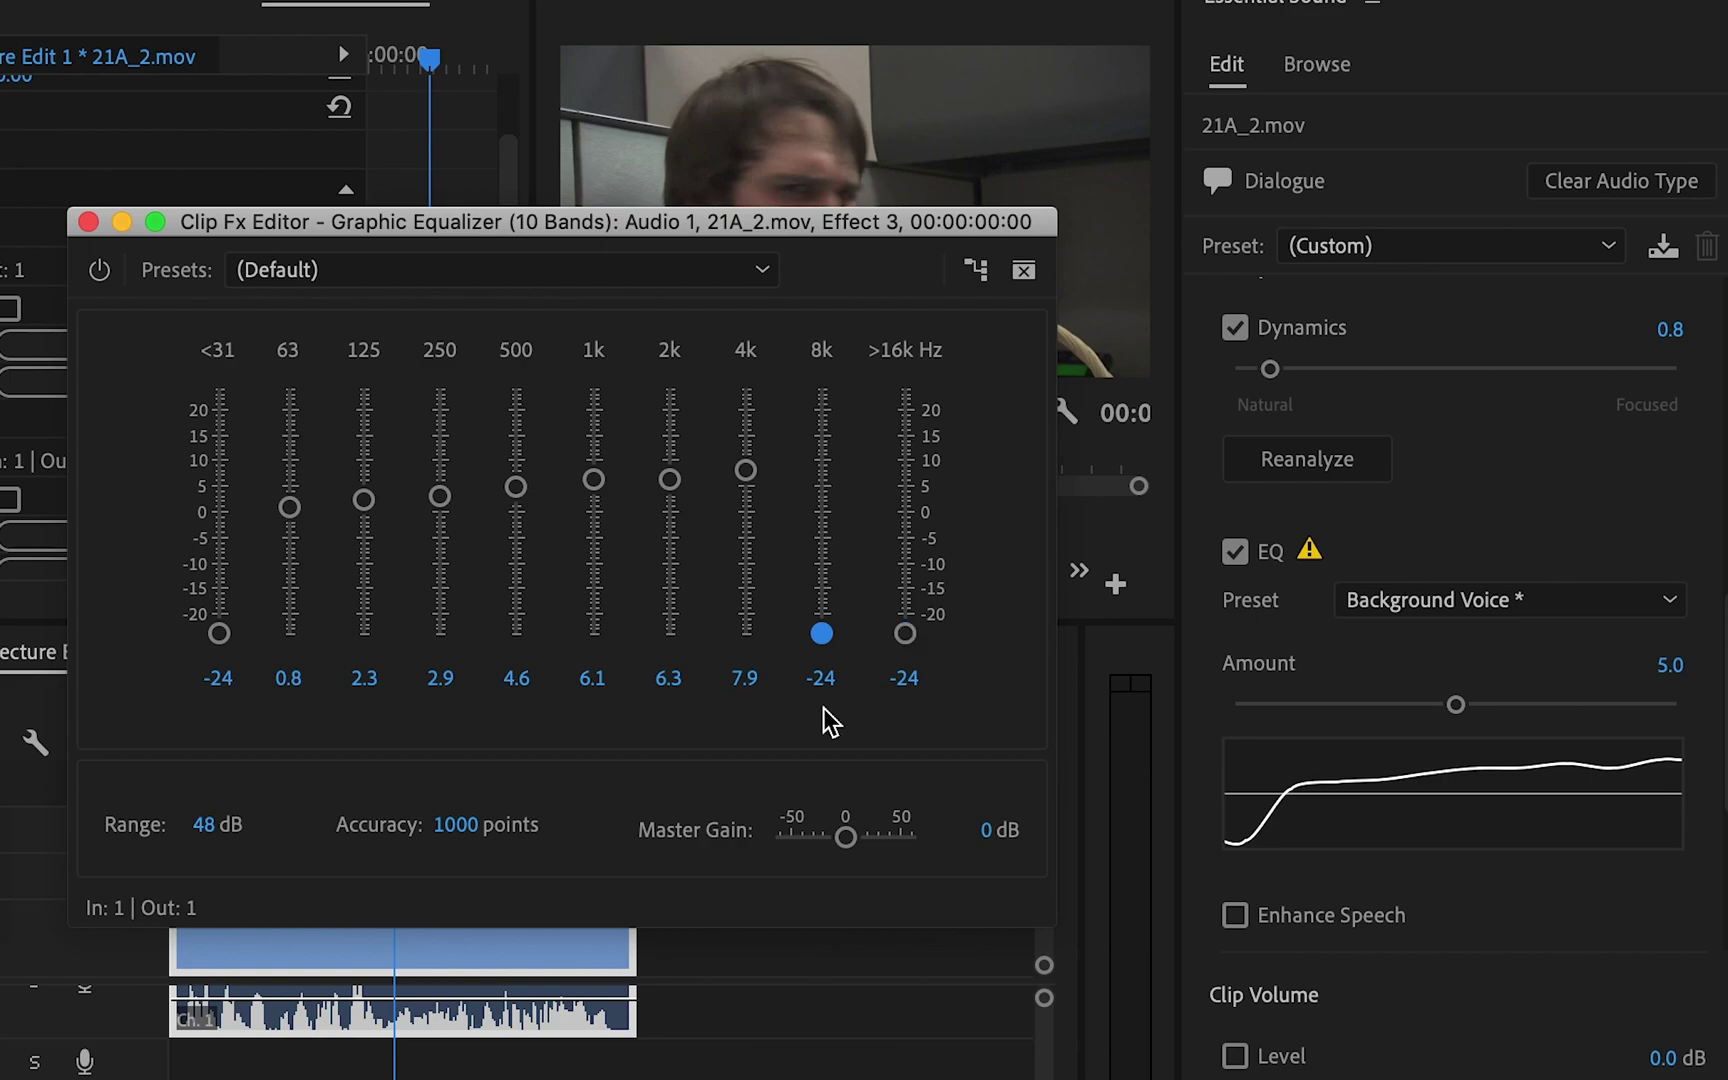
pyautogui.moveTo(745, 470); pyautogui.dragTo(742, 779)
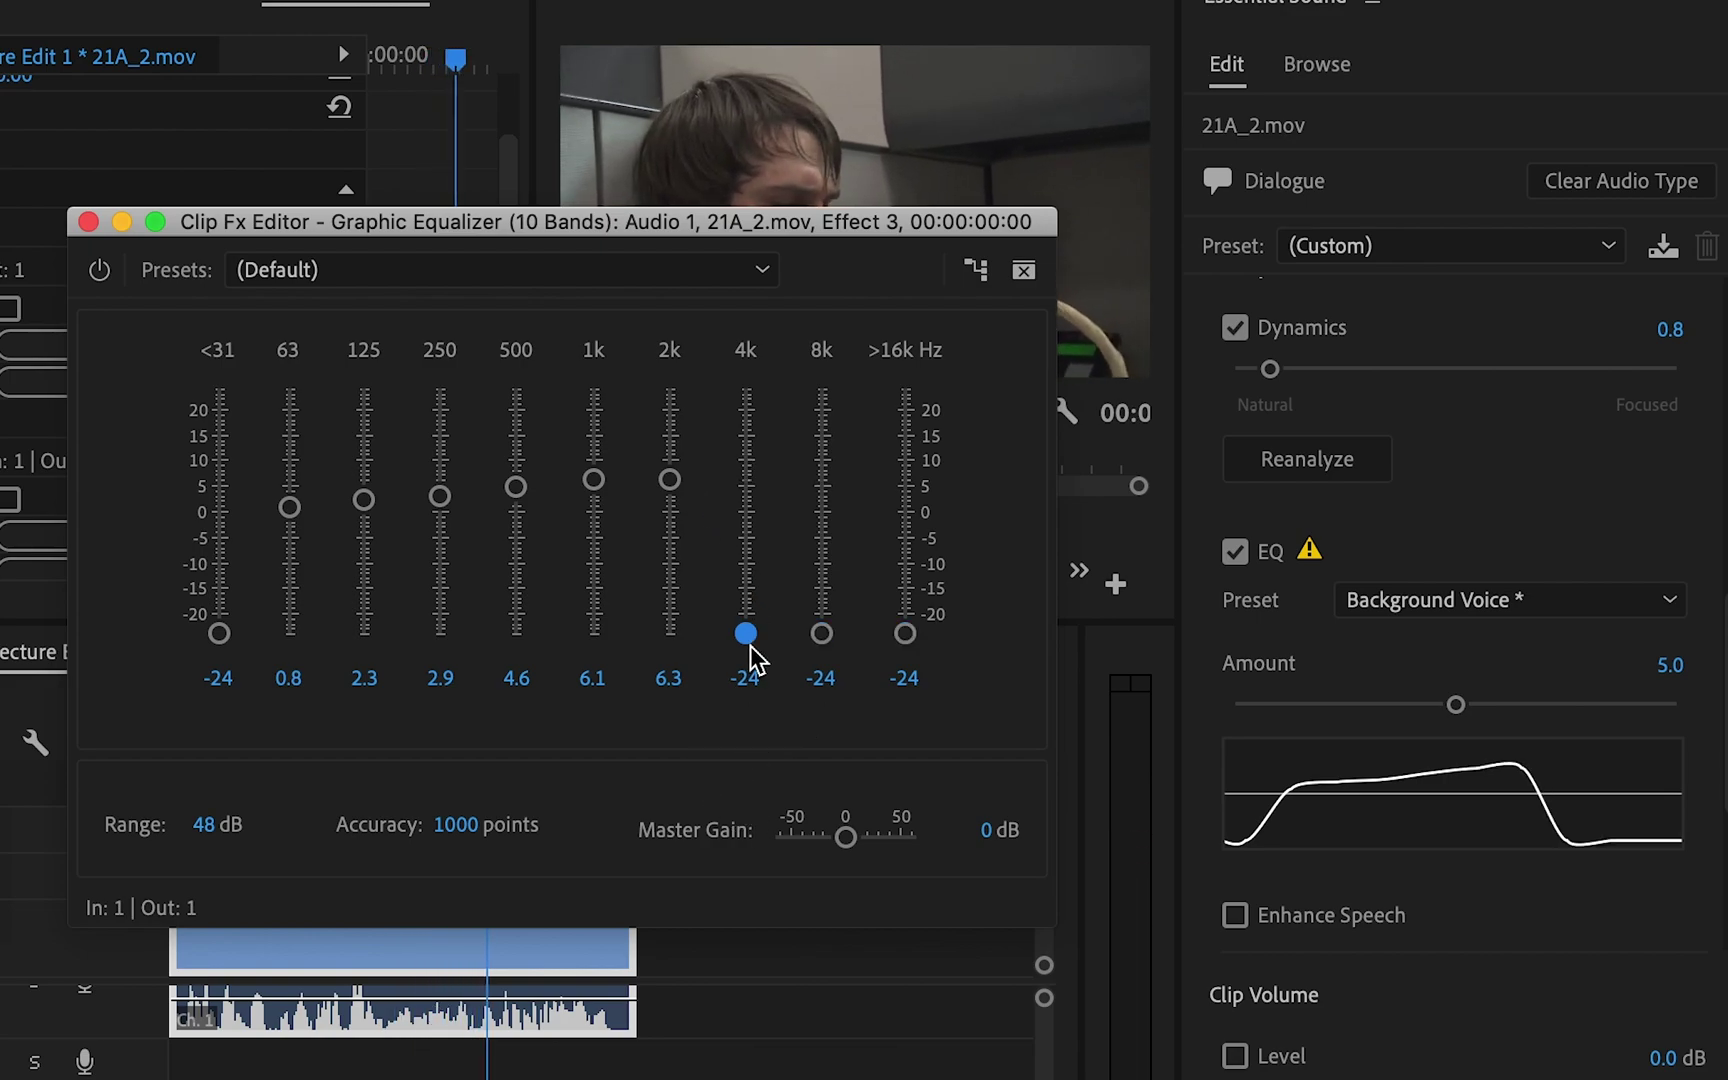
# Raise the 4k band to 7.8, 8k to 5.8, >16k Hz to 6.2 and <31 to -6.3.
pyautogui.moveTo(749, 571); pyautogui.dragTo(748, 471)
pyautogui.click(822, 634)
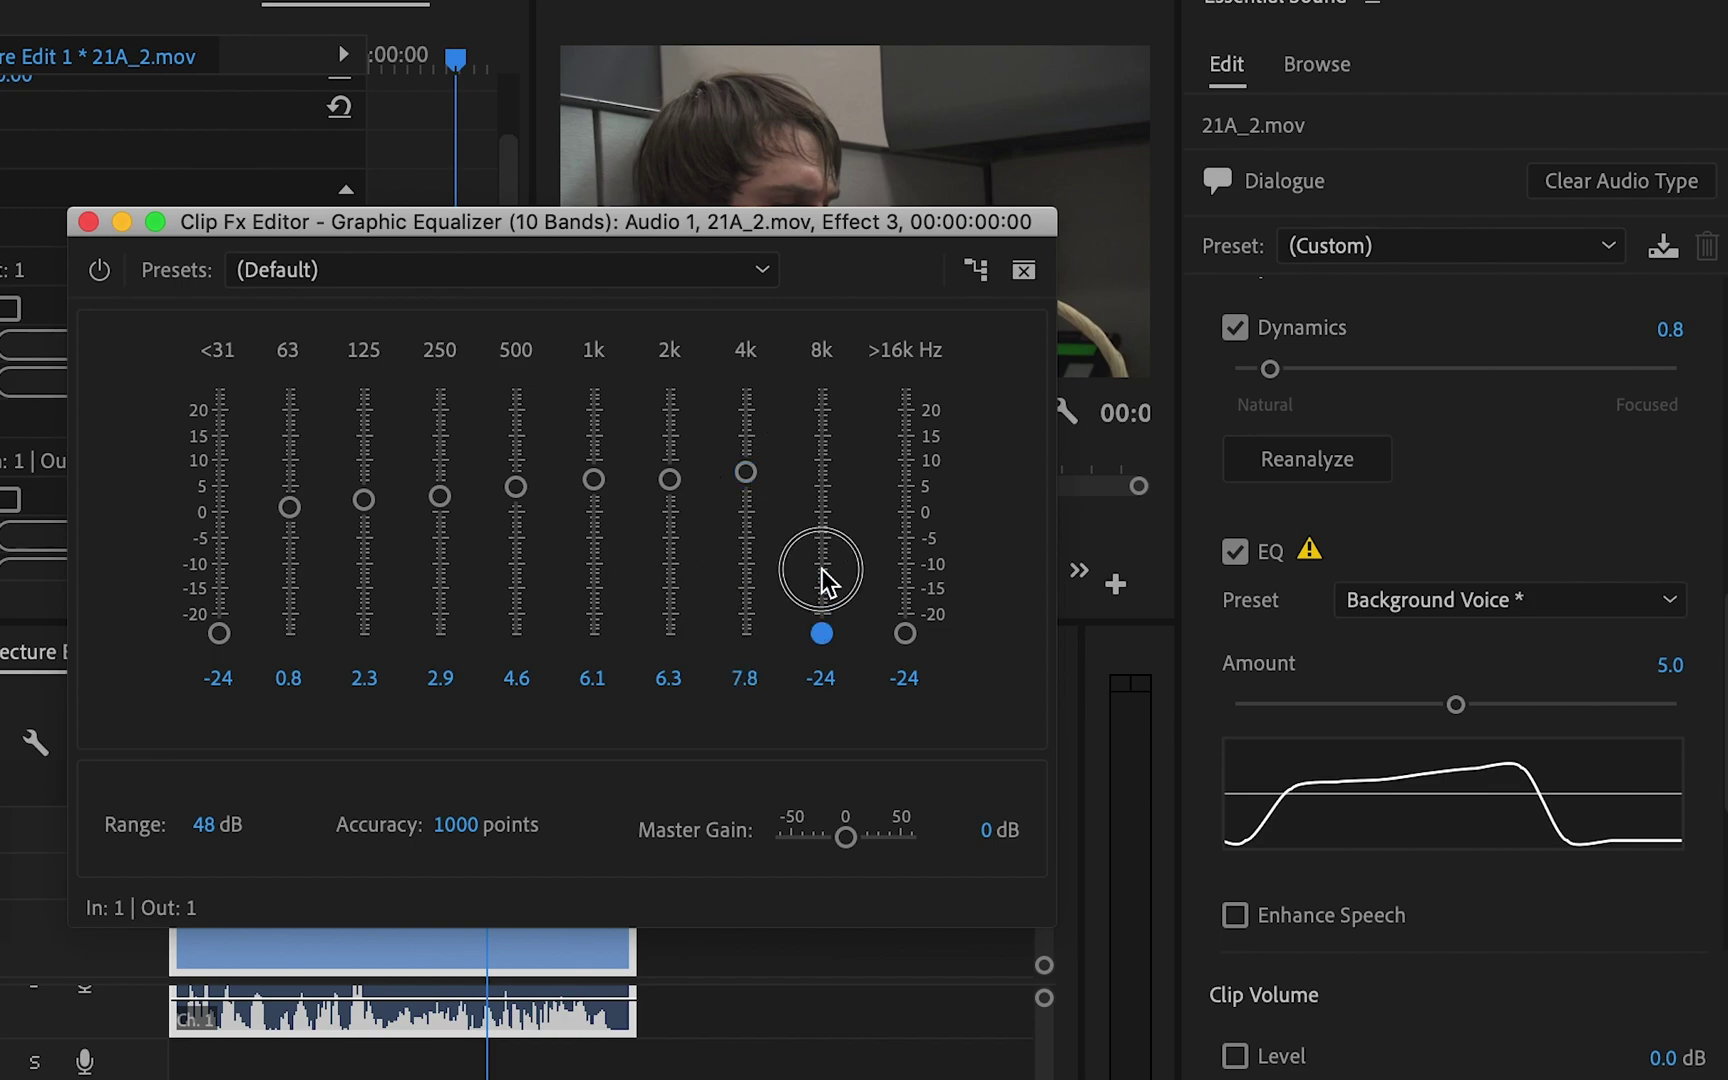
pyautogui.moveTo(822, 568); pyautogui.dragTo(822, 481)
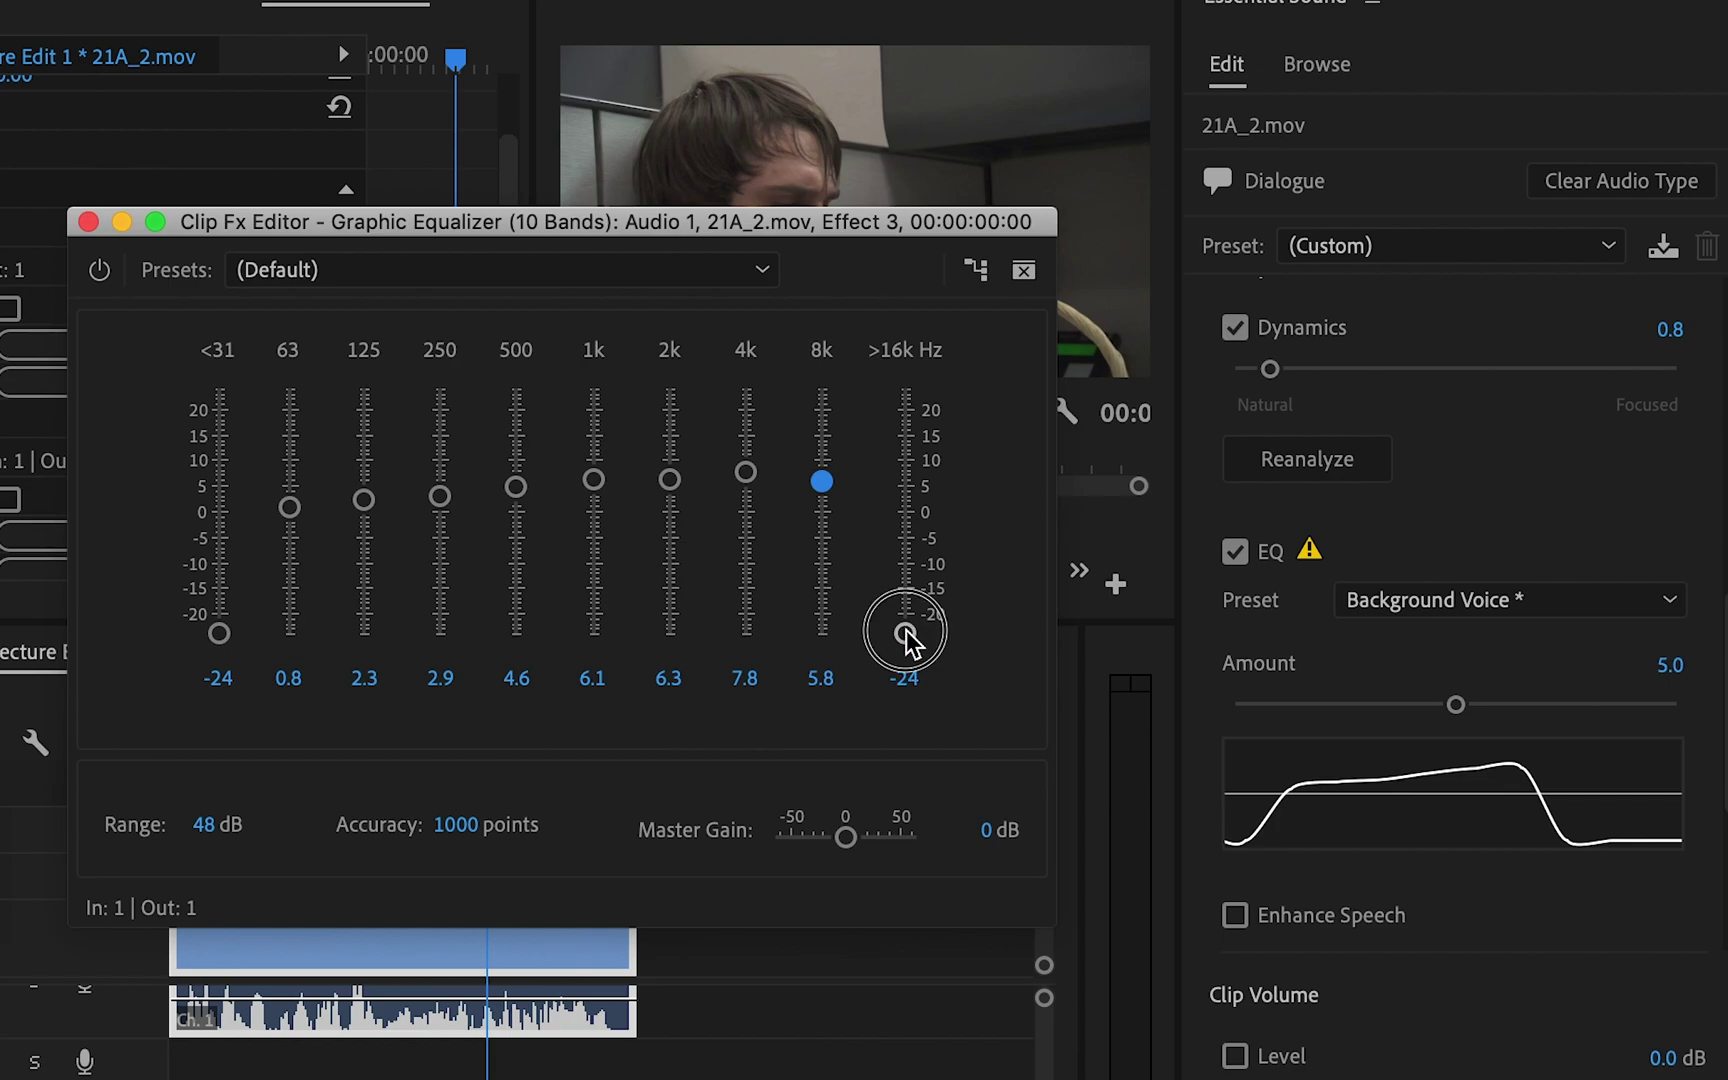
pyautogui.moveTo(906, 632); pyautogui.dragTo(906, 487)
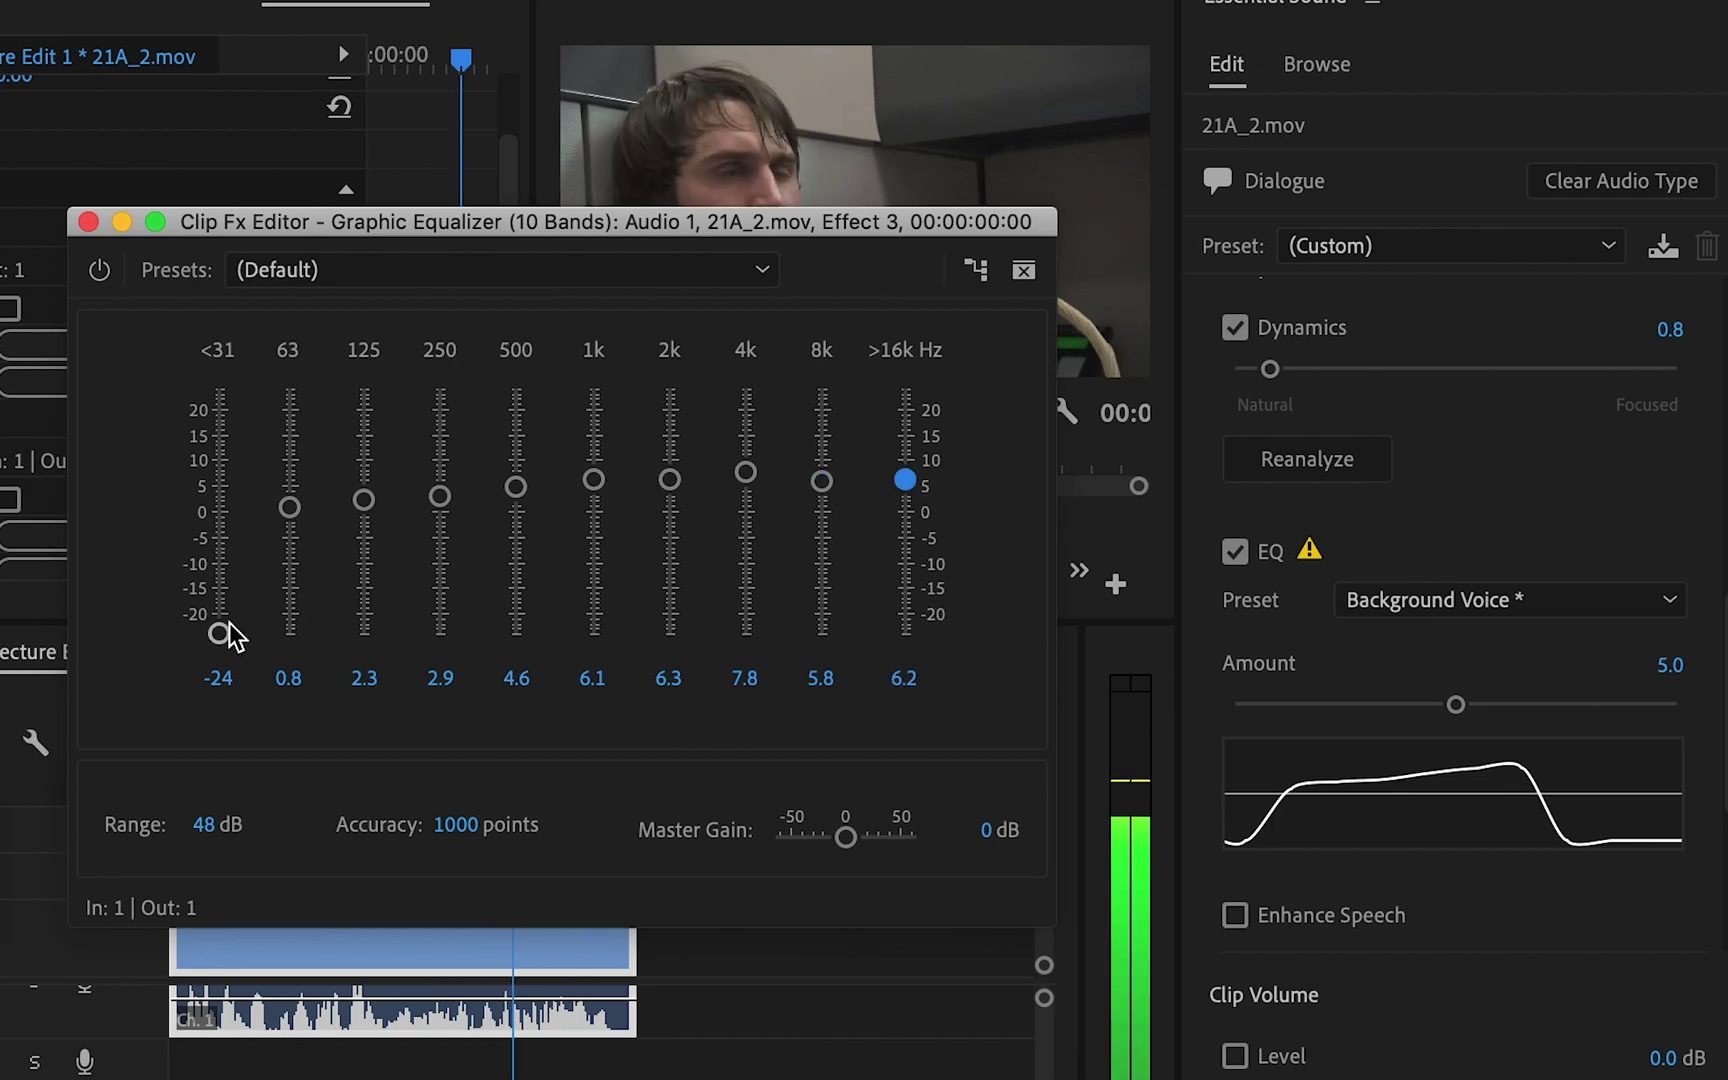
pyautogui.moveTo(219, 633); pyautogui.dragTo(221, 543)
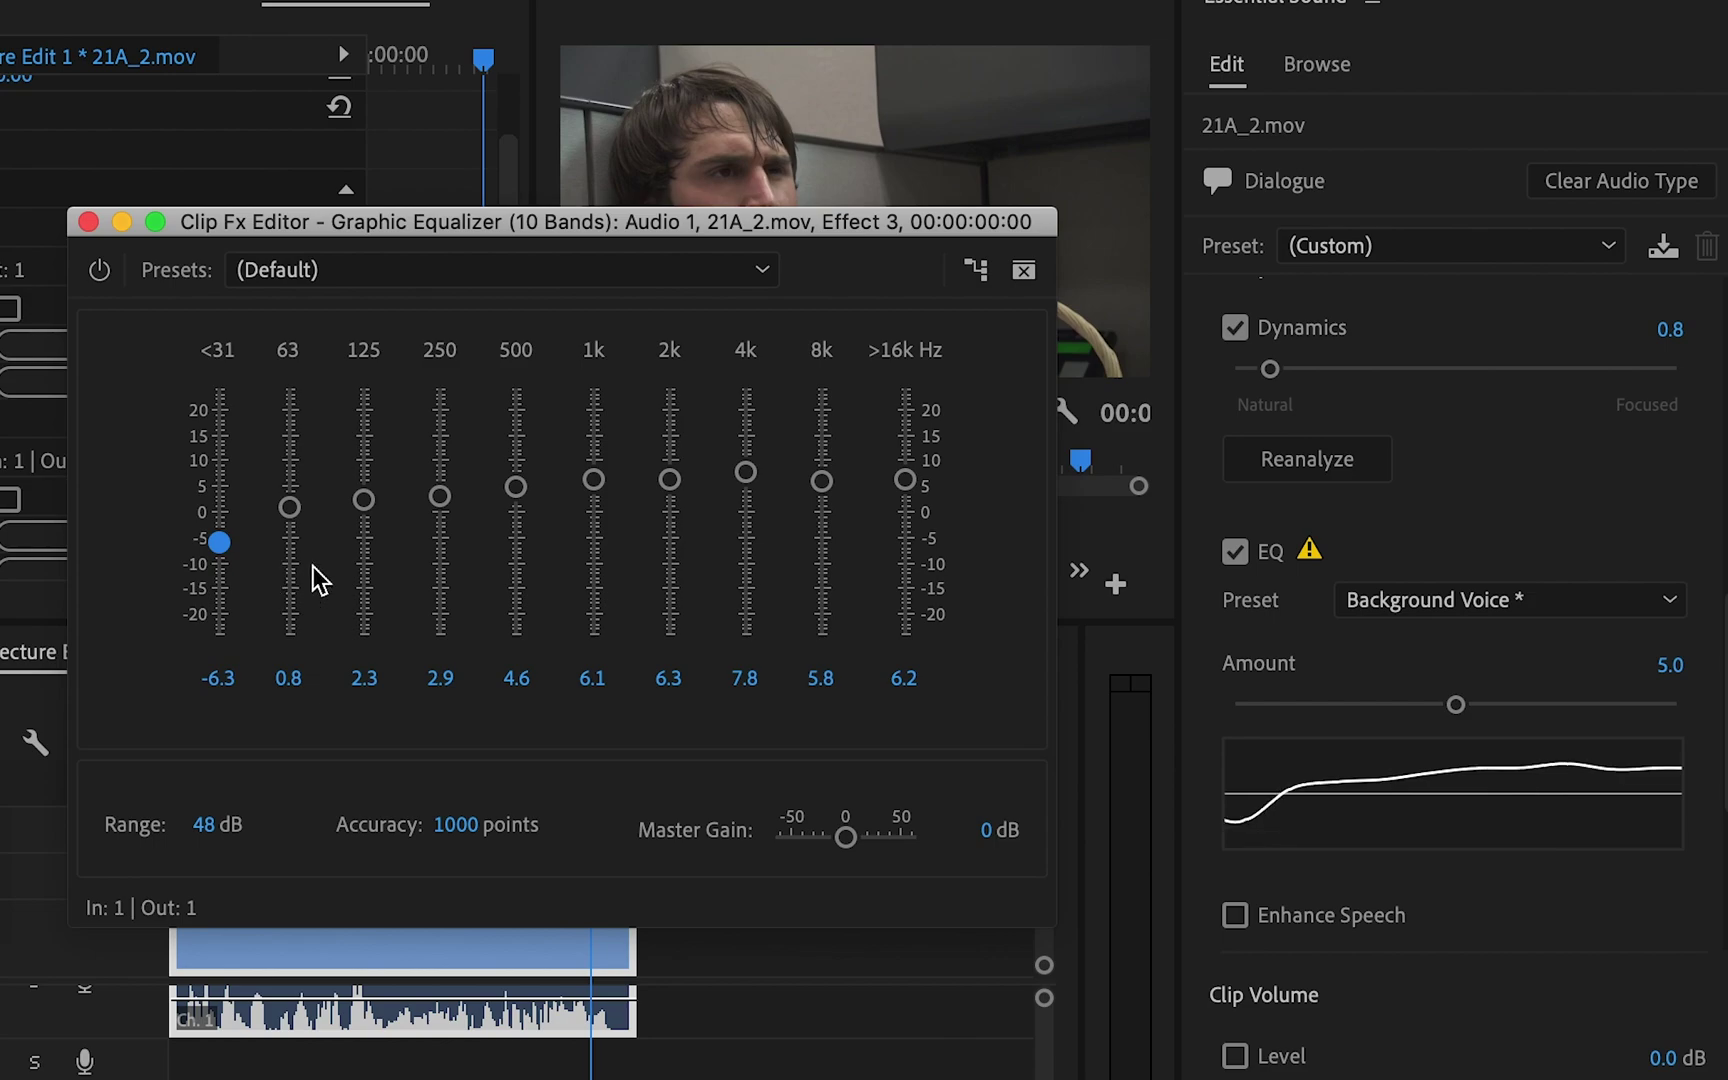
# Lower the >16k Hz band to 4.8 and the 4k band to 7.2, and play the clip to hear the result.
pyautogui.click(903, 489)
pyautogui.moveTo(902, 495); pyautogui.dragTo(911, 503)
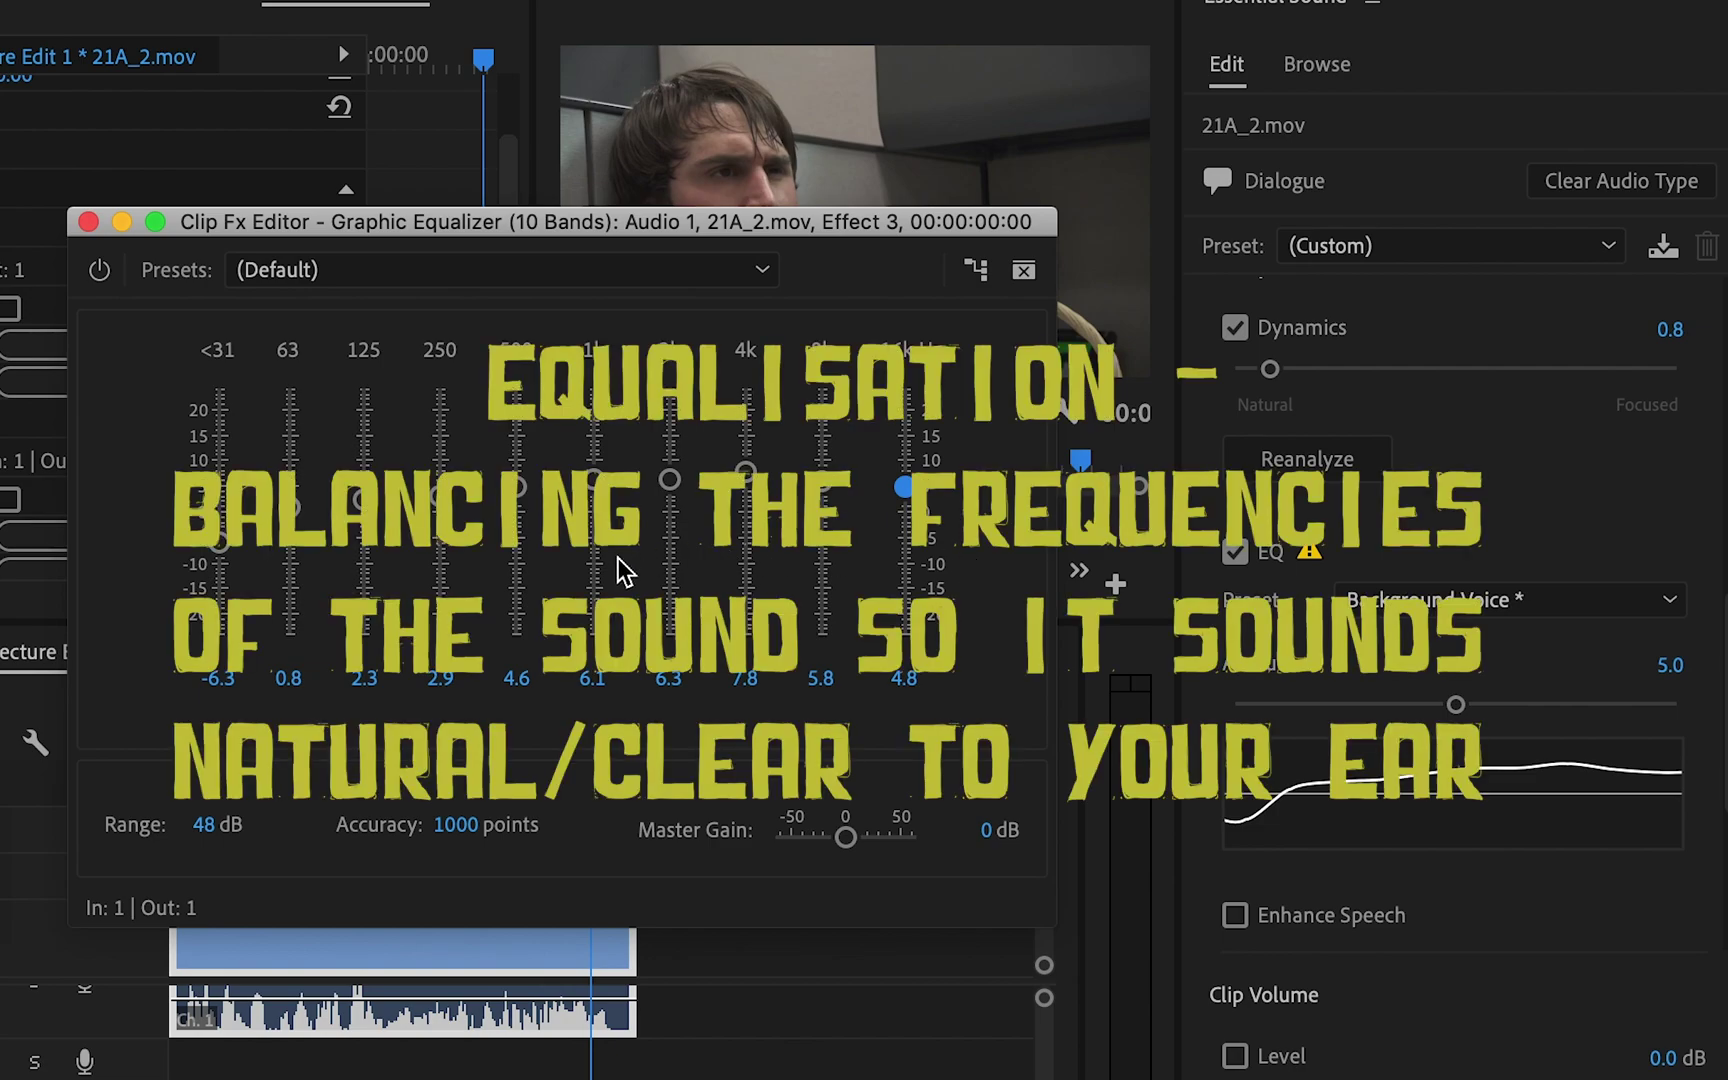
pyautogui.press('space')
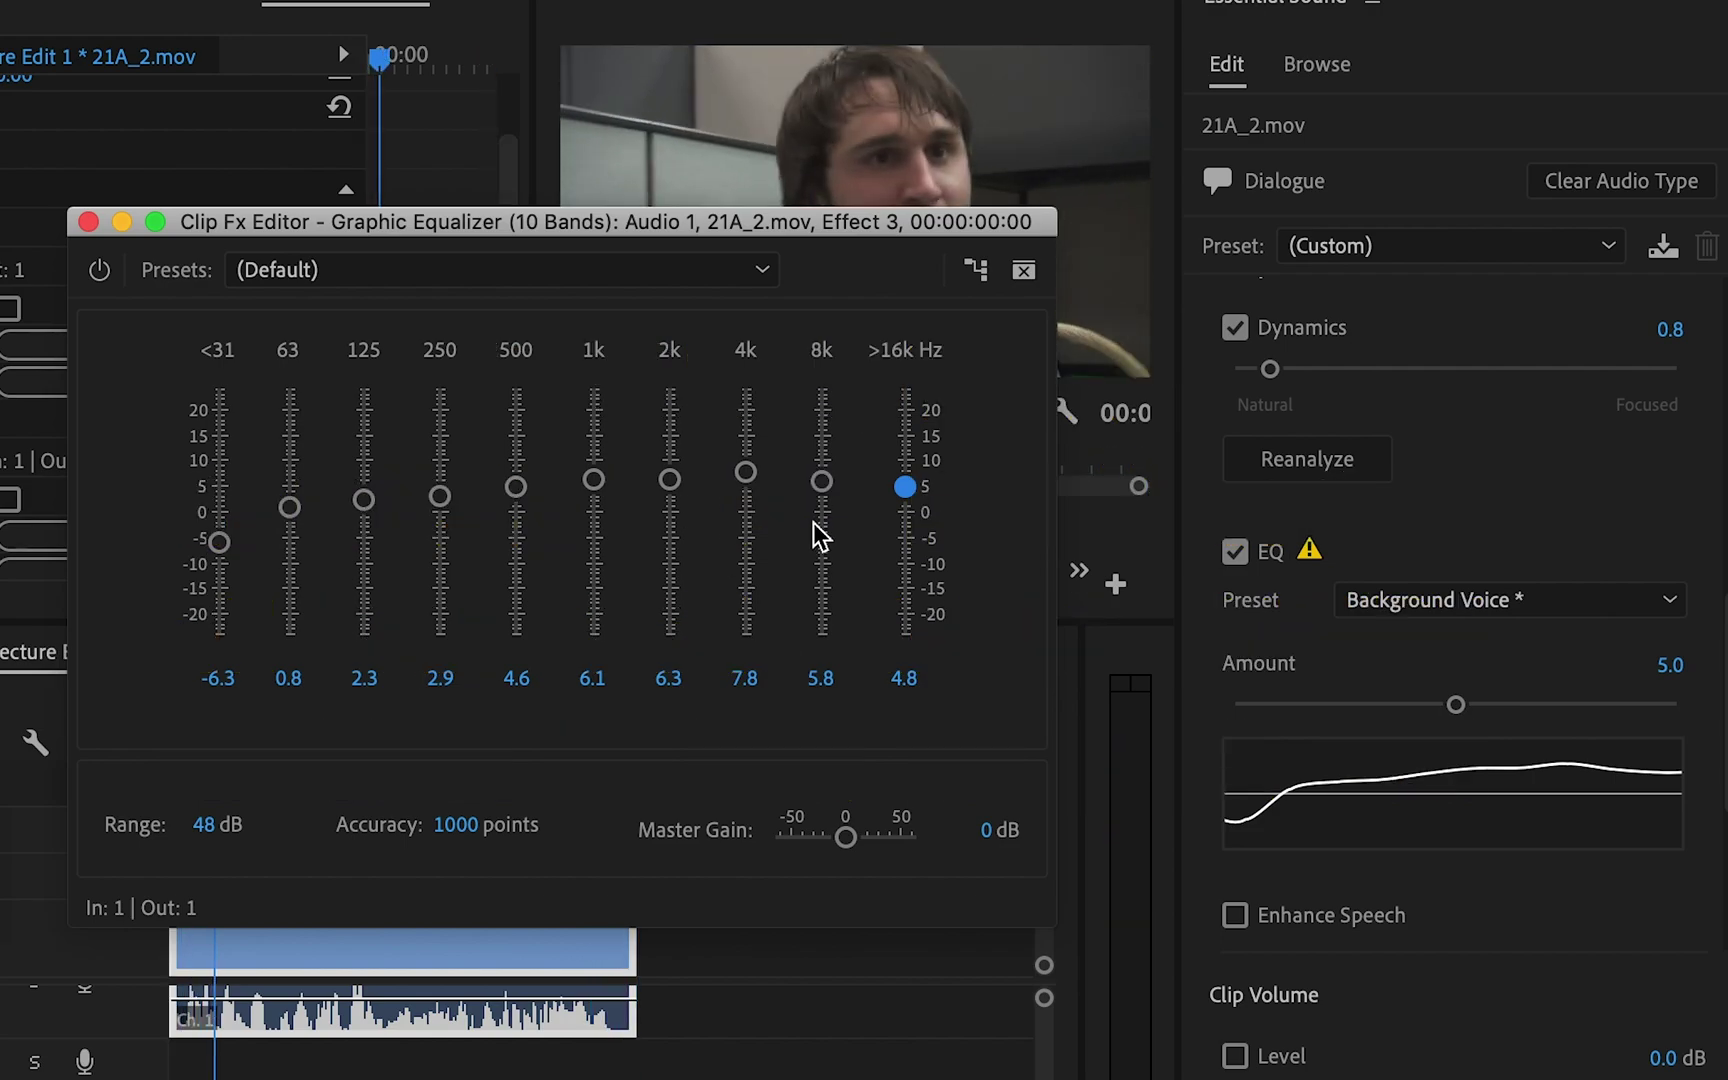
pyautogui.click(746, 472)
pyautogui.moveTo(747, 477); pyautogui.dragTo(749, 475)
pyautogui.press('space')
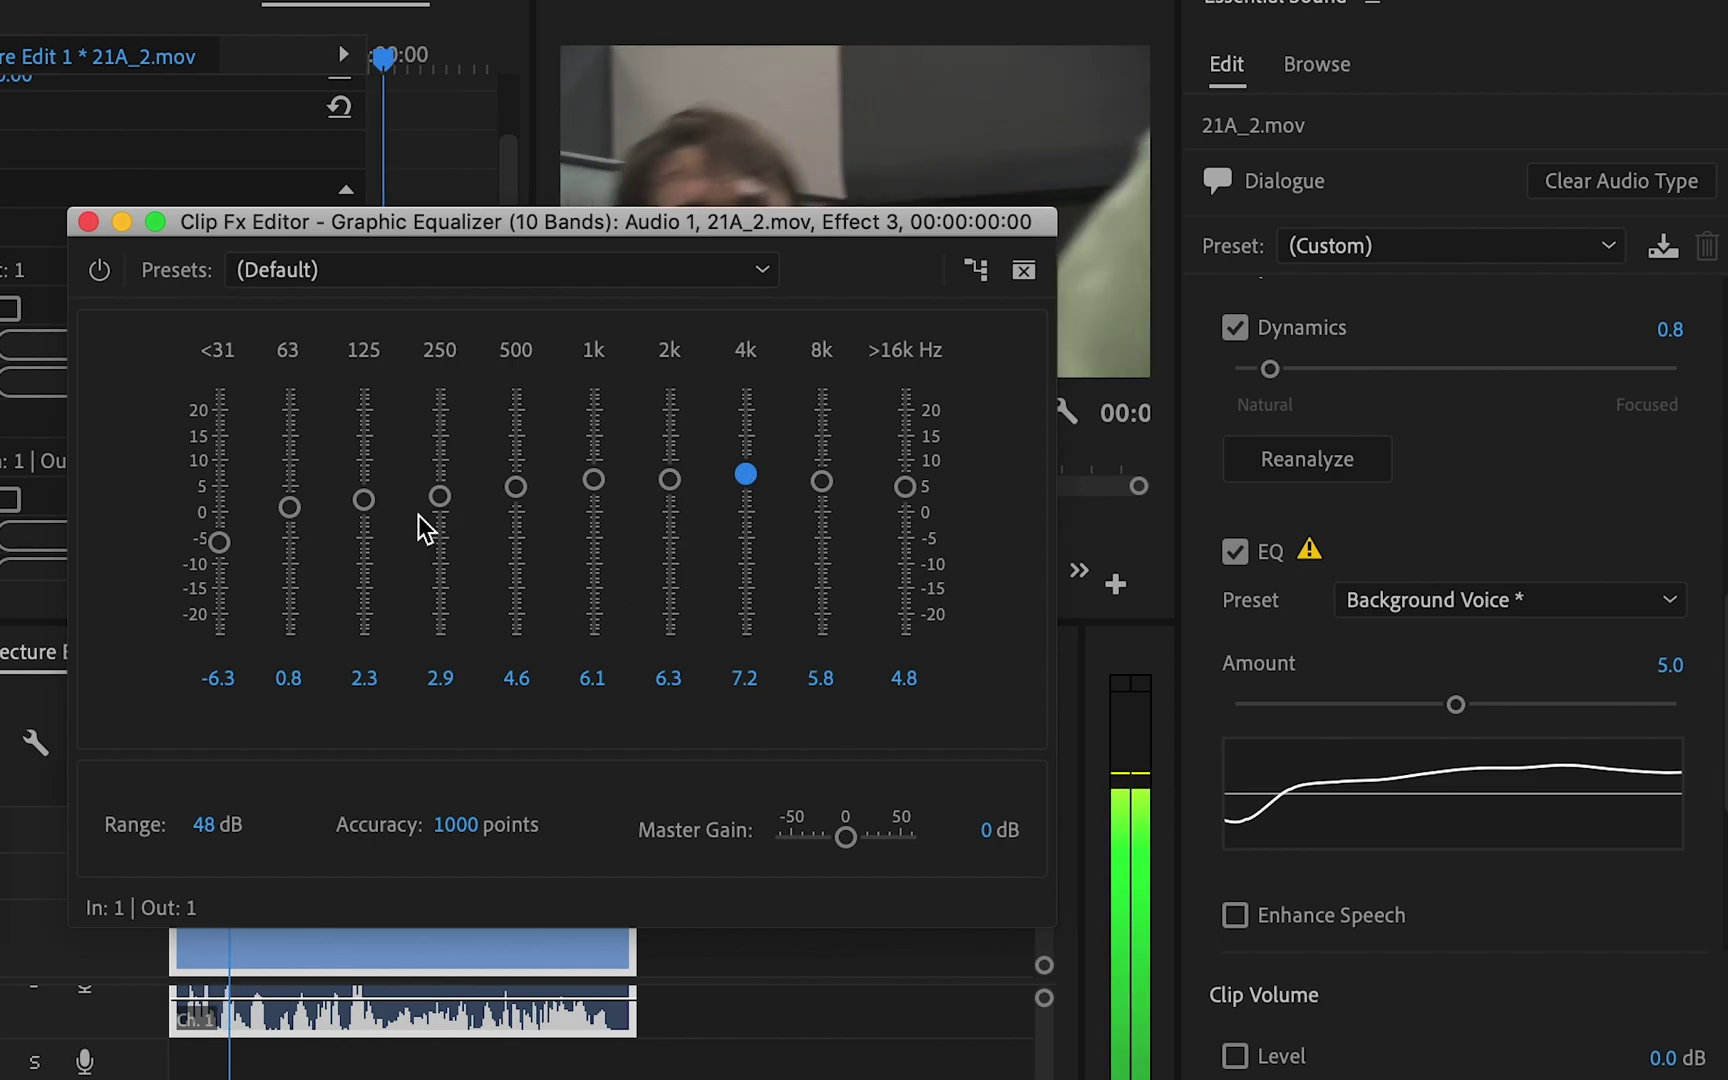
pyautogui.press('space')
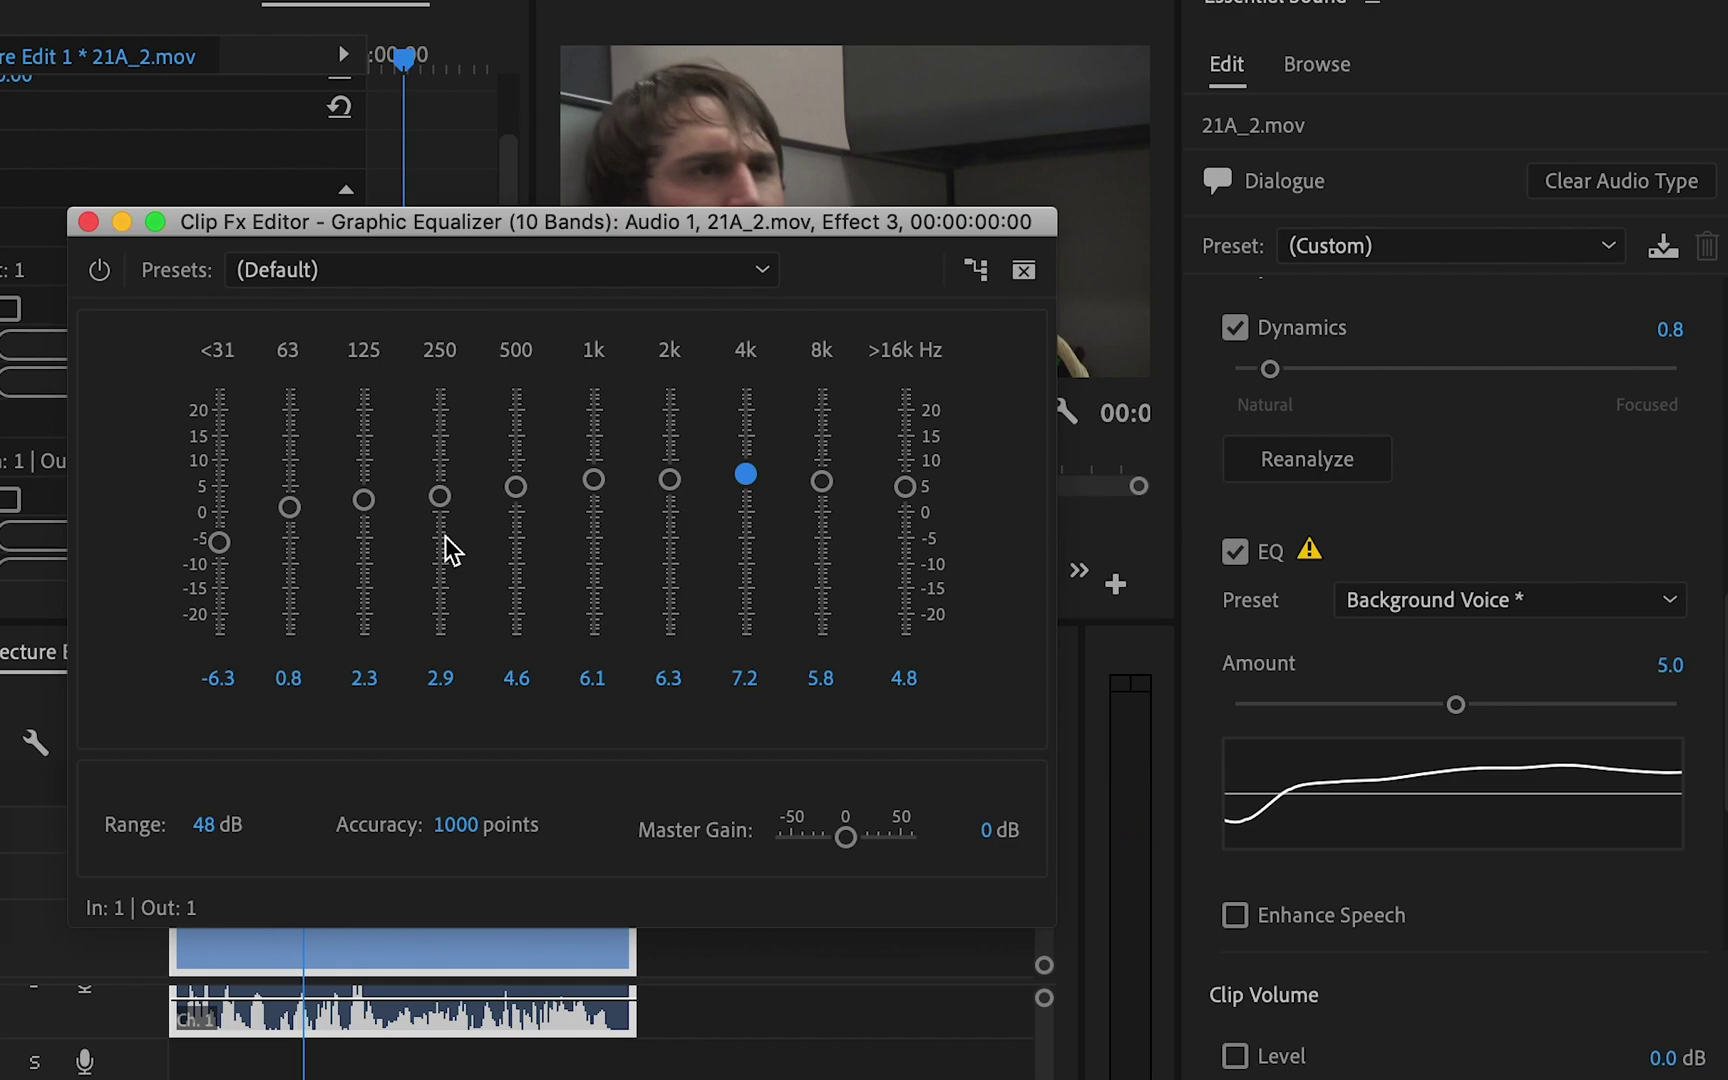
# Fine-tune the curve during playback, setting 250 to 3.5, 125 to 3, 1k to 5.1 and <31 to -2.3.
pyautogui.moveTo(444, 497); pyautogui.dragTo(365, 472)
pyautogui.press('space')
pyautogui.moveTo(585, 482); pyautogui.dragTo(589, 508)
pyautogui.moveTo(588, 507); pyautogui.dragTo(589, 486)
pyautogui.moveTo(433, 470); pyautogui.dragTo(366, 508)
pyautogui.click(362, 479)
pyautogui.moveTo(219, 541); pyautogui.dragTo(219, 525)
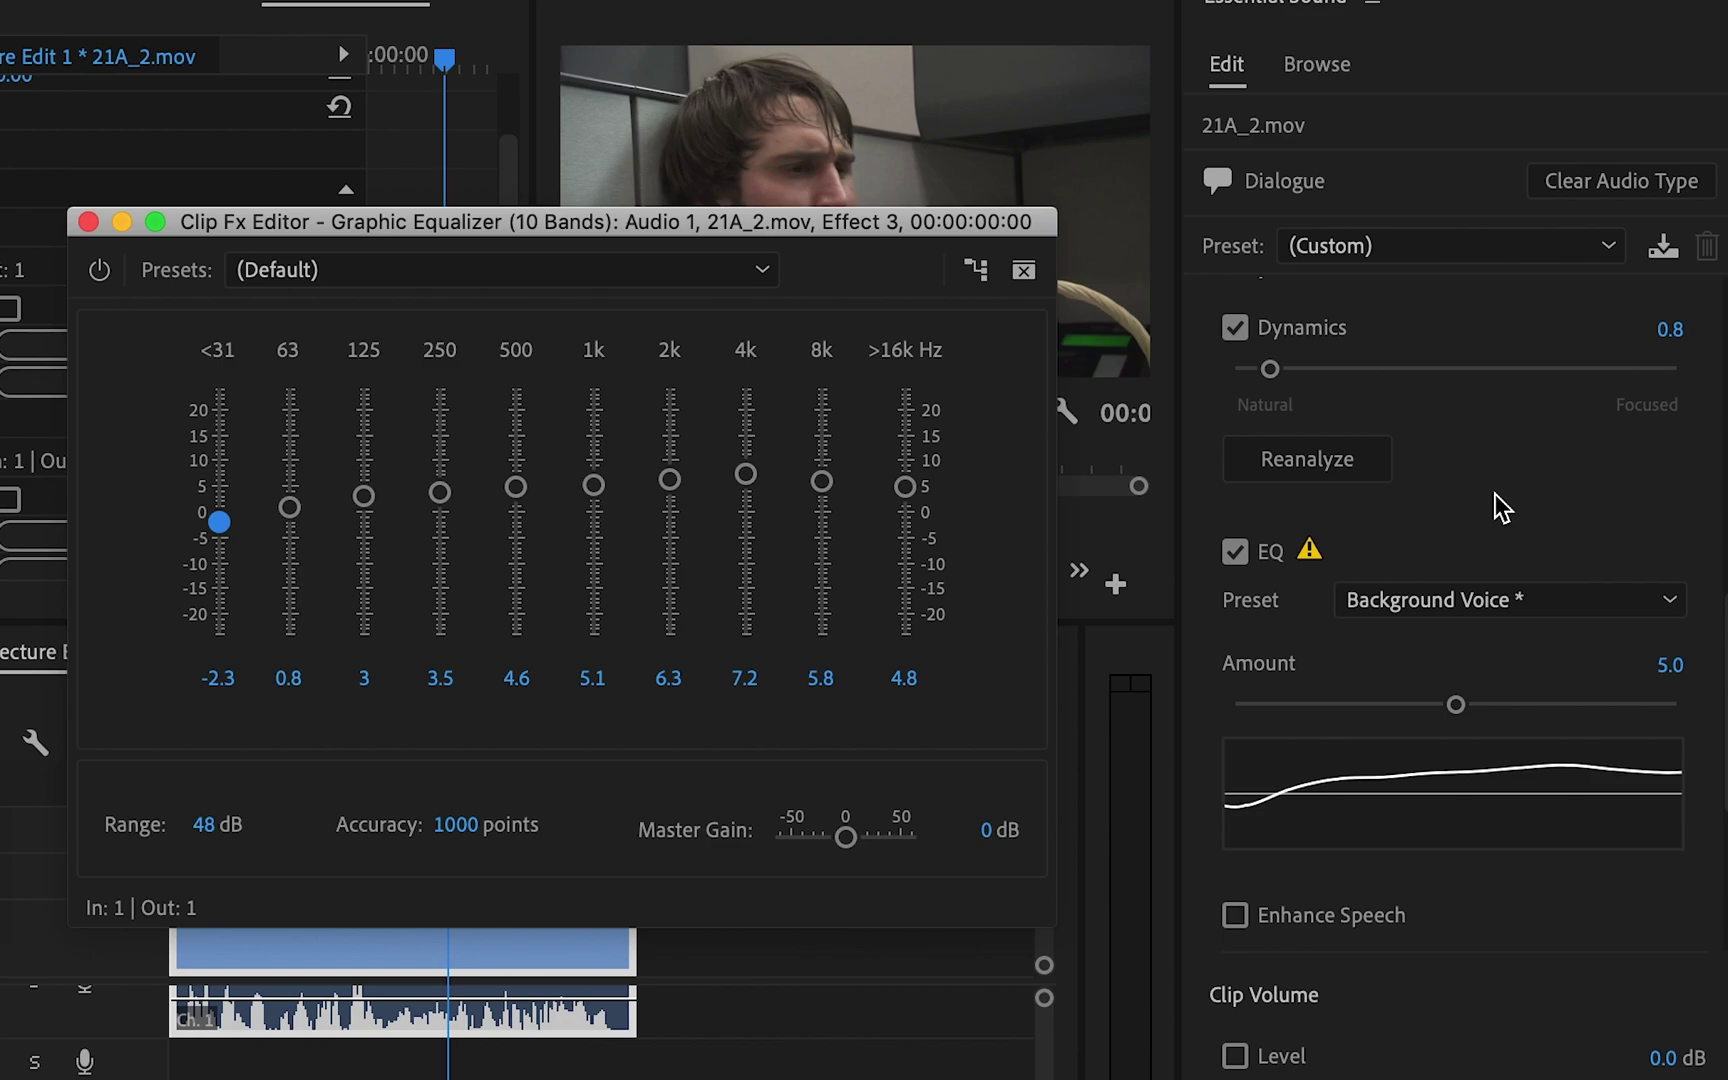
# Drop the <31 band to -24, raise it to 1.1, and set 63 to 1.2, 8k to 14 and >16k Hz to 4.4.
pyautogui.scroll(6, 1494, 494)
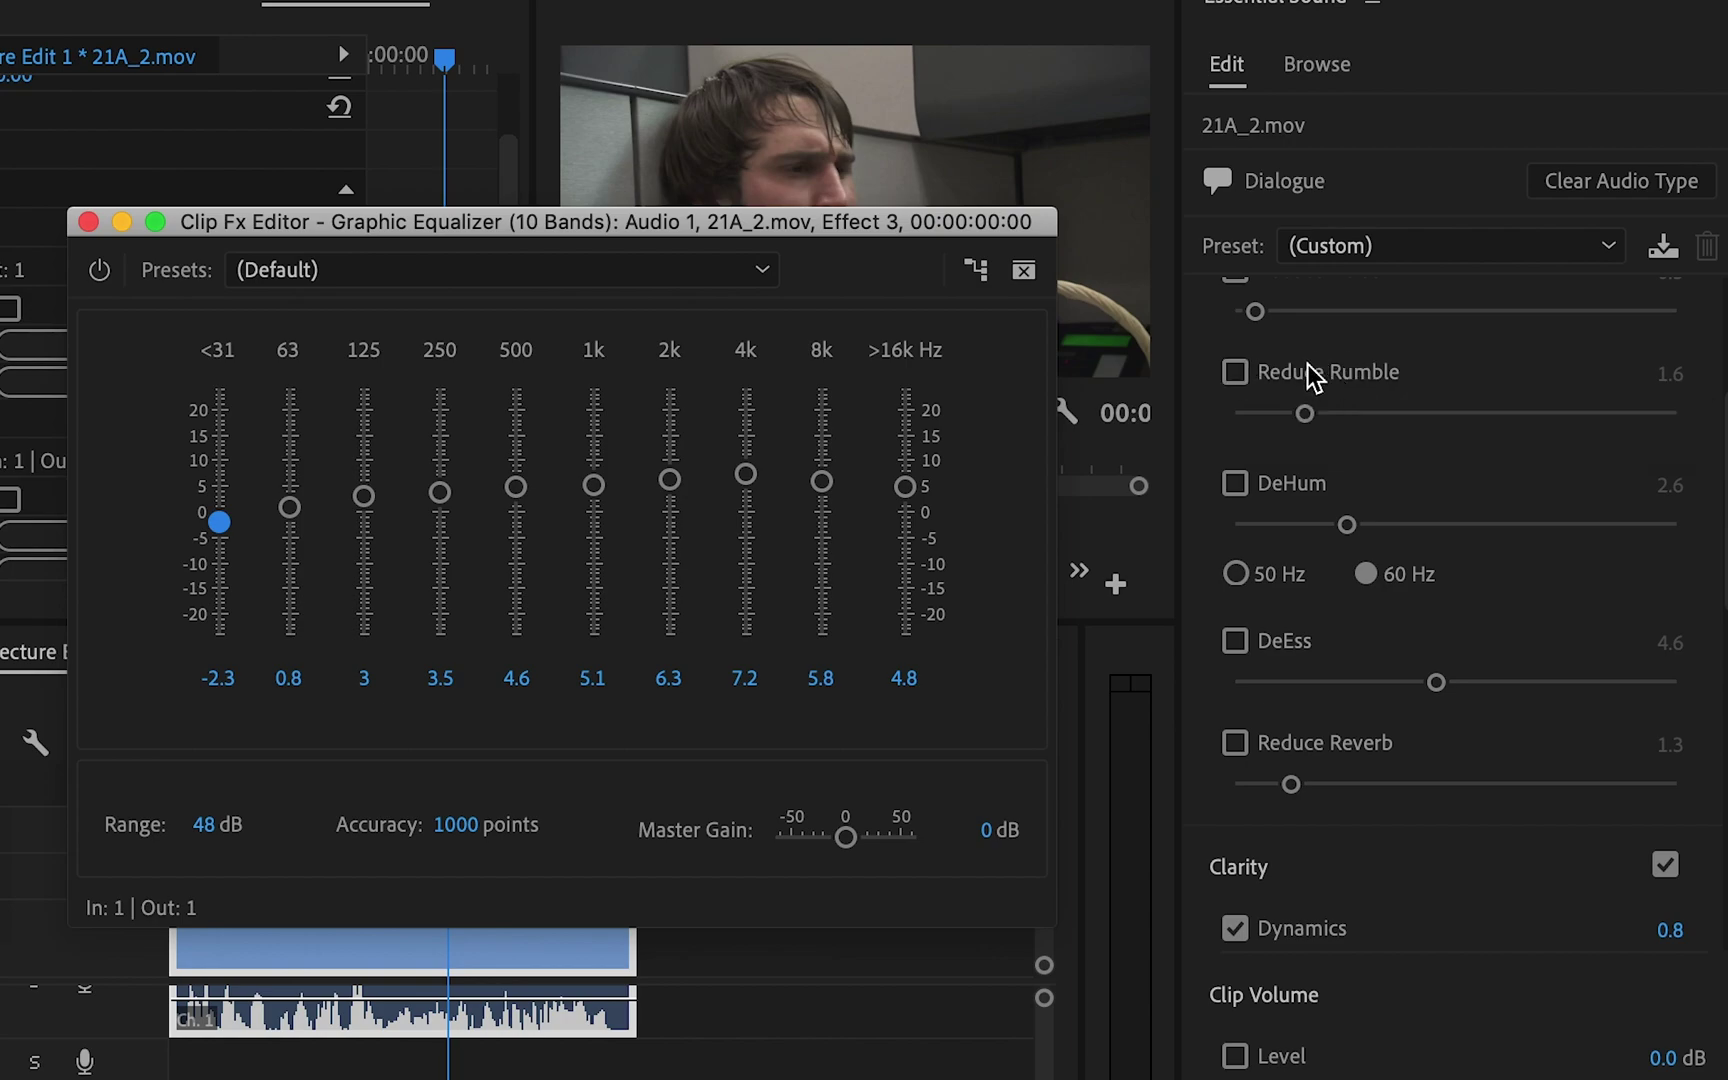
pyautogui.scroll(-10, 1318, 460)
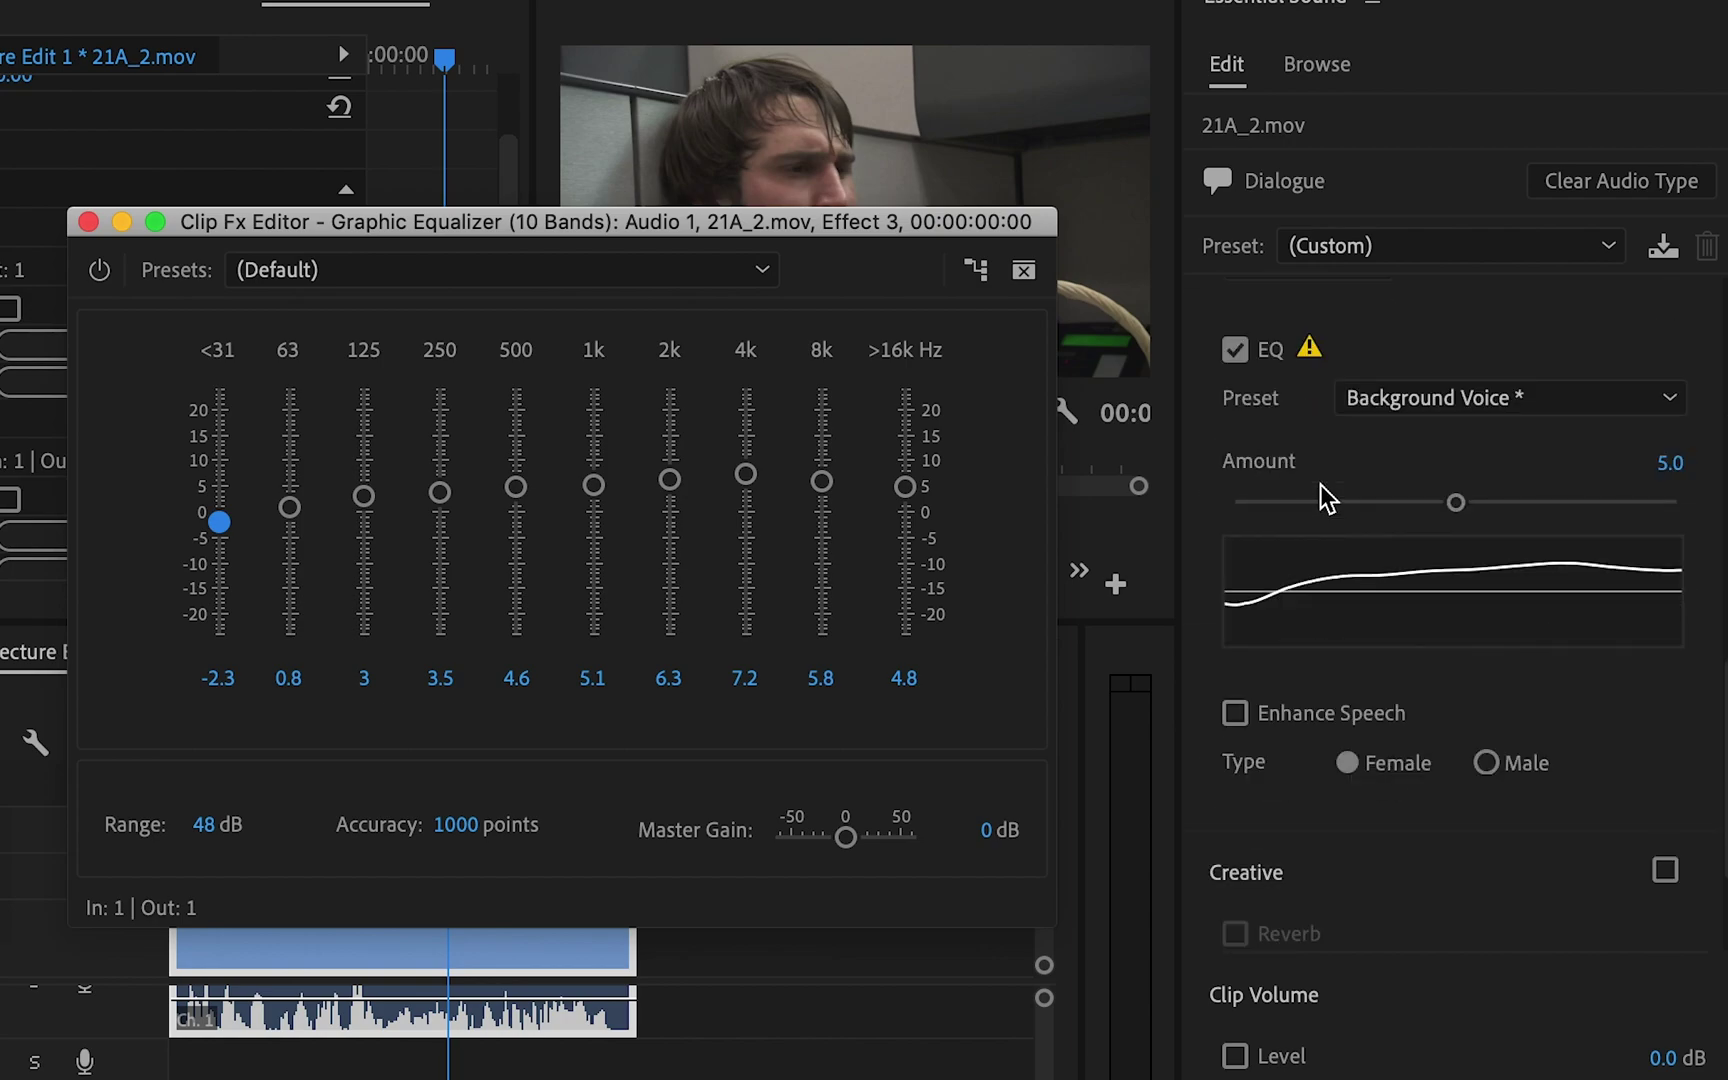
pyautogui.moveTo(216, 527); pyautogui.dragTo(222, 697)
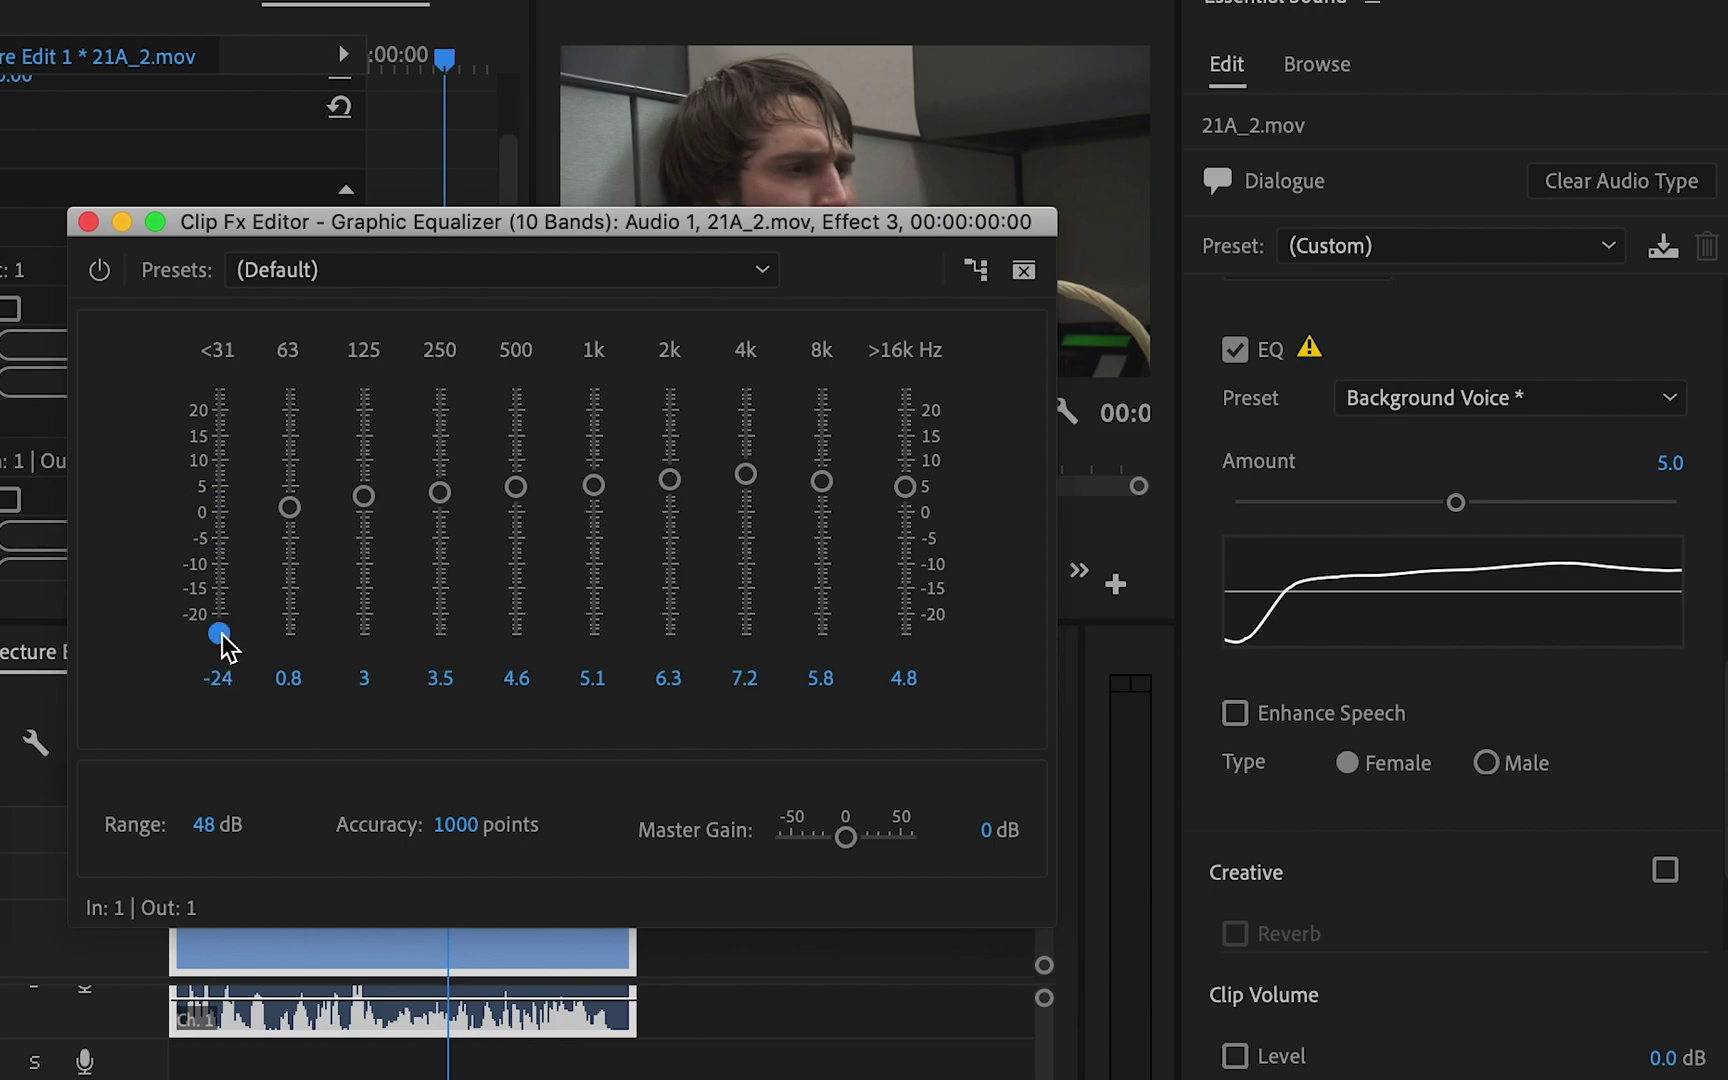
pyautogui.moveTo(228, 633); pyautogui.dragTo(294, 514)
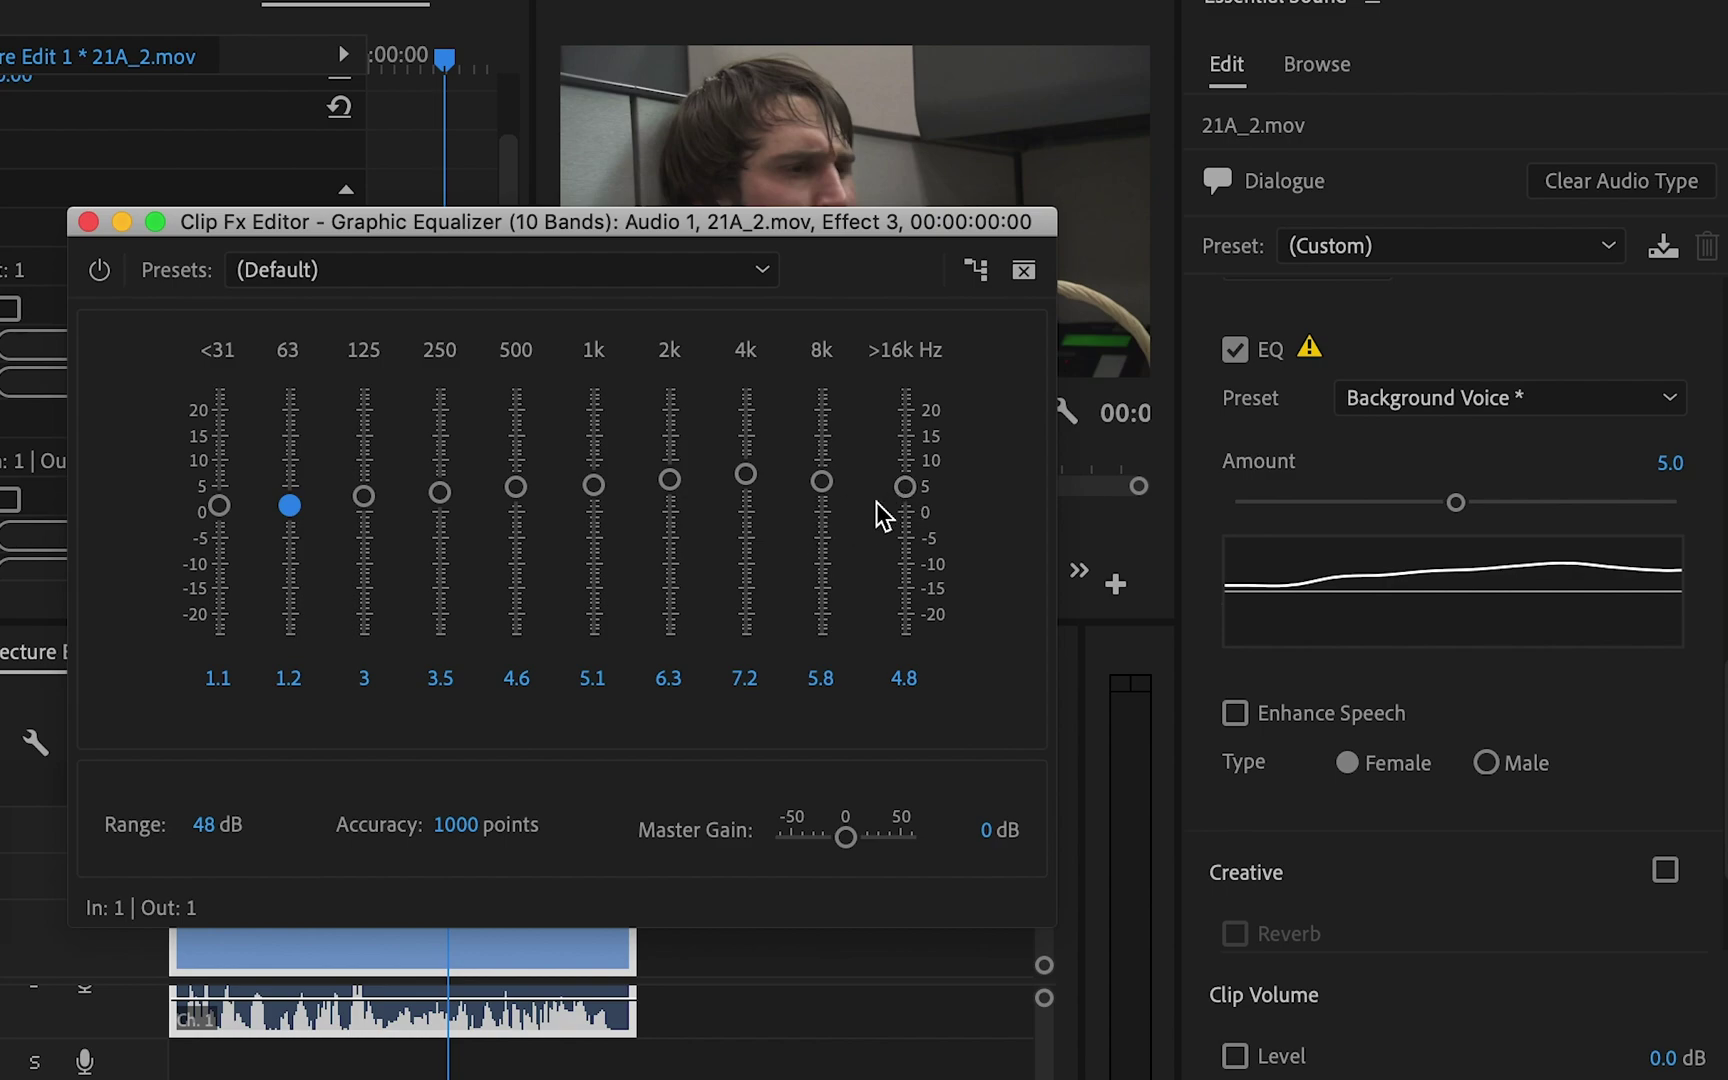
pyautogui.moveTo(819, 483); pyautogui.dragTo(906, 490)
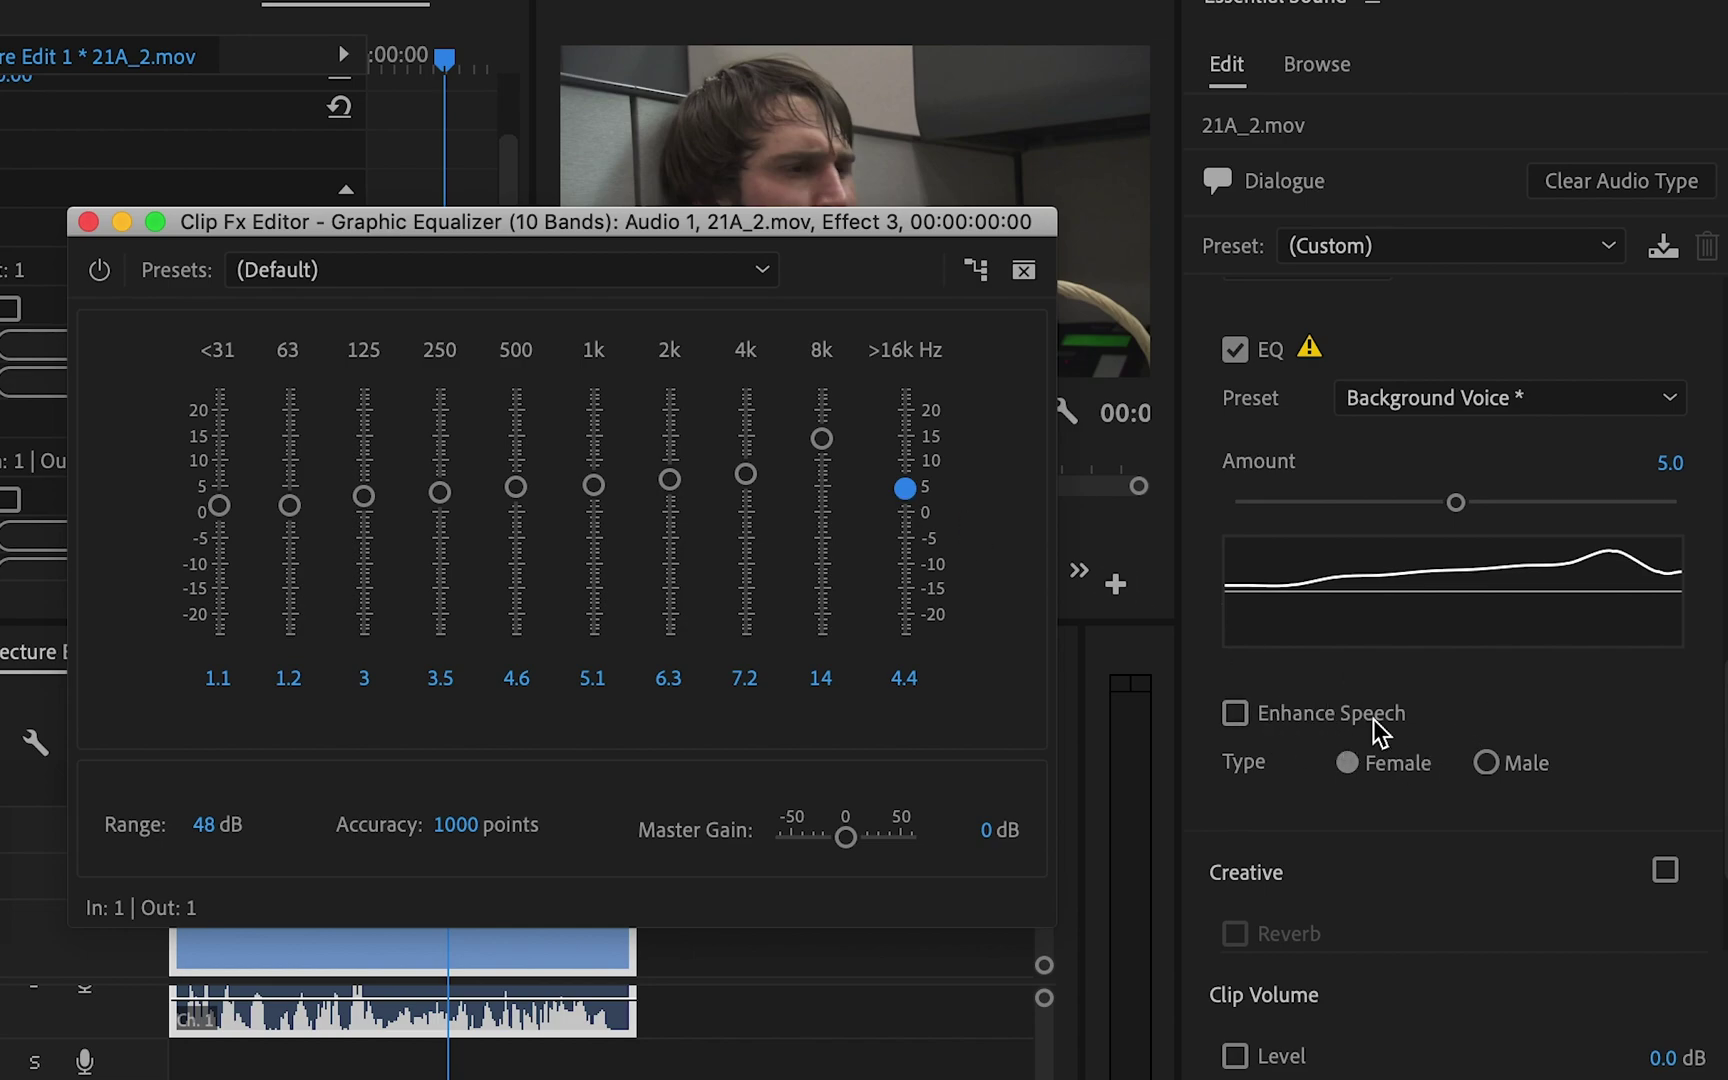
# Audition the Old Radio, Intercom and On the Telephone EQ presets on the dialogue clip.
pyautogui.click(1415, 408)
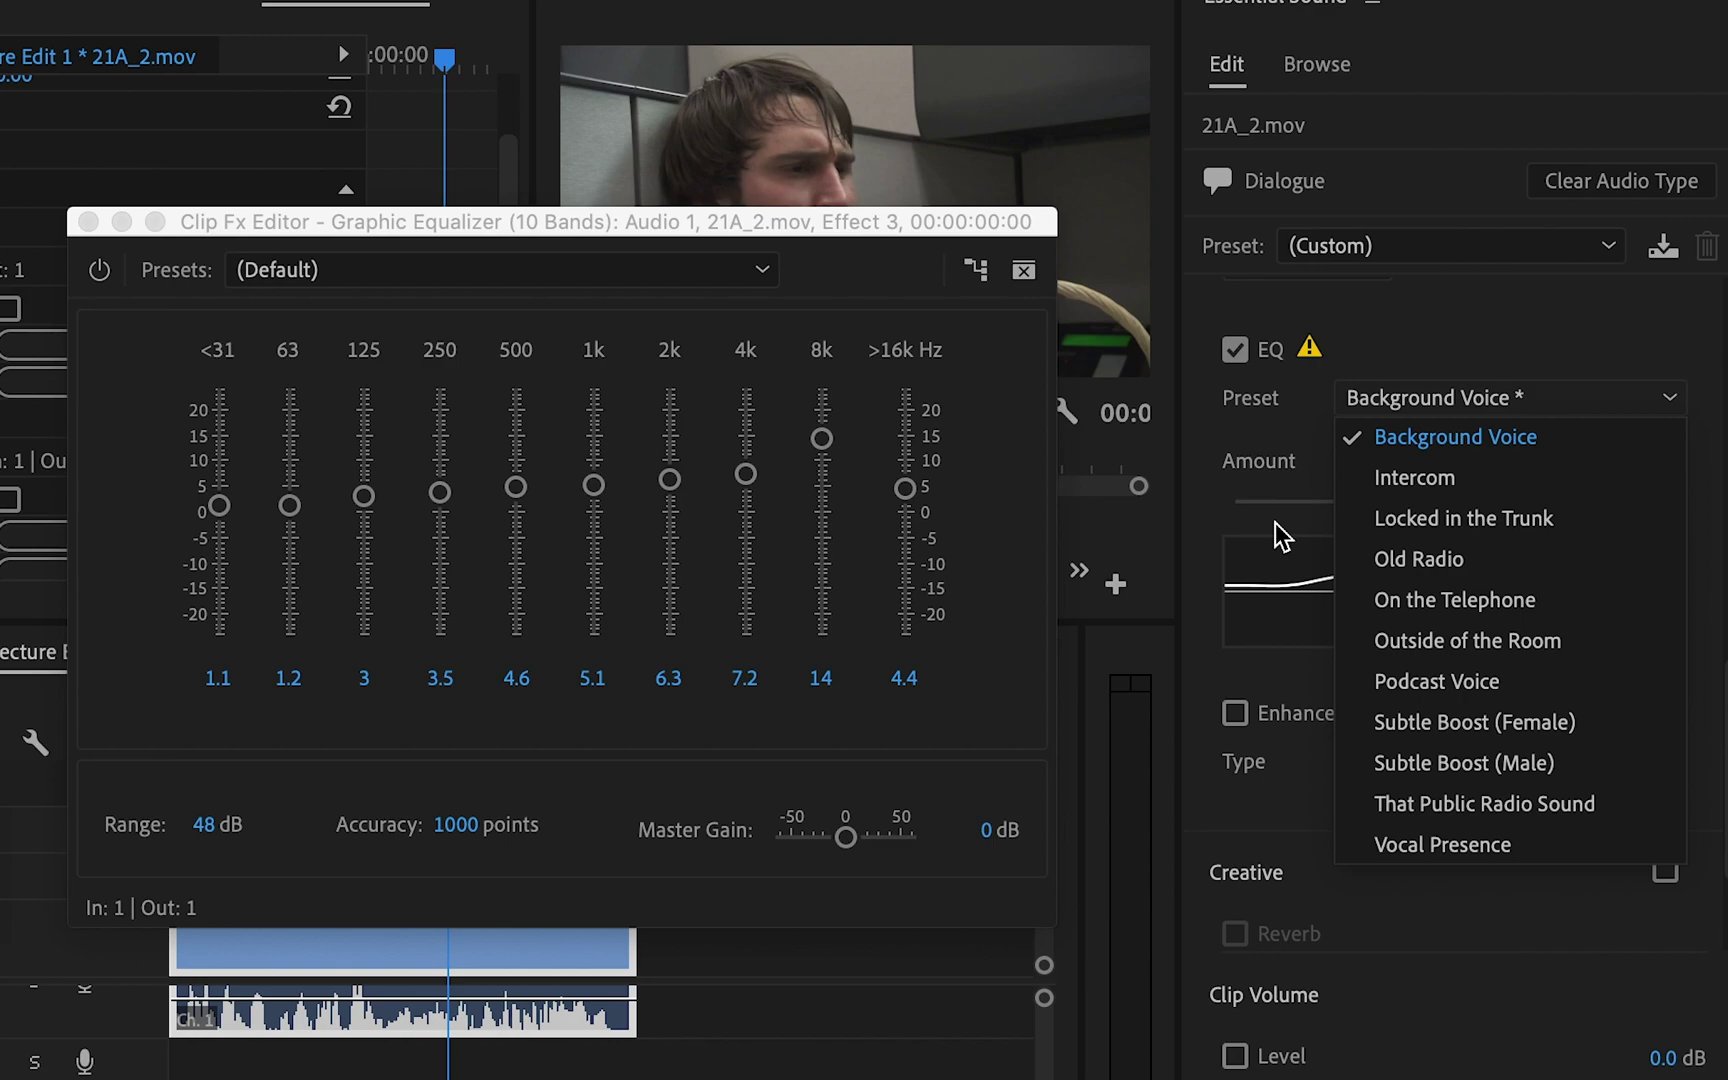
pyautogui.click(1412, 567)
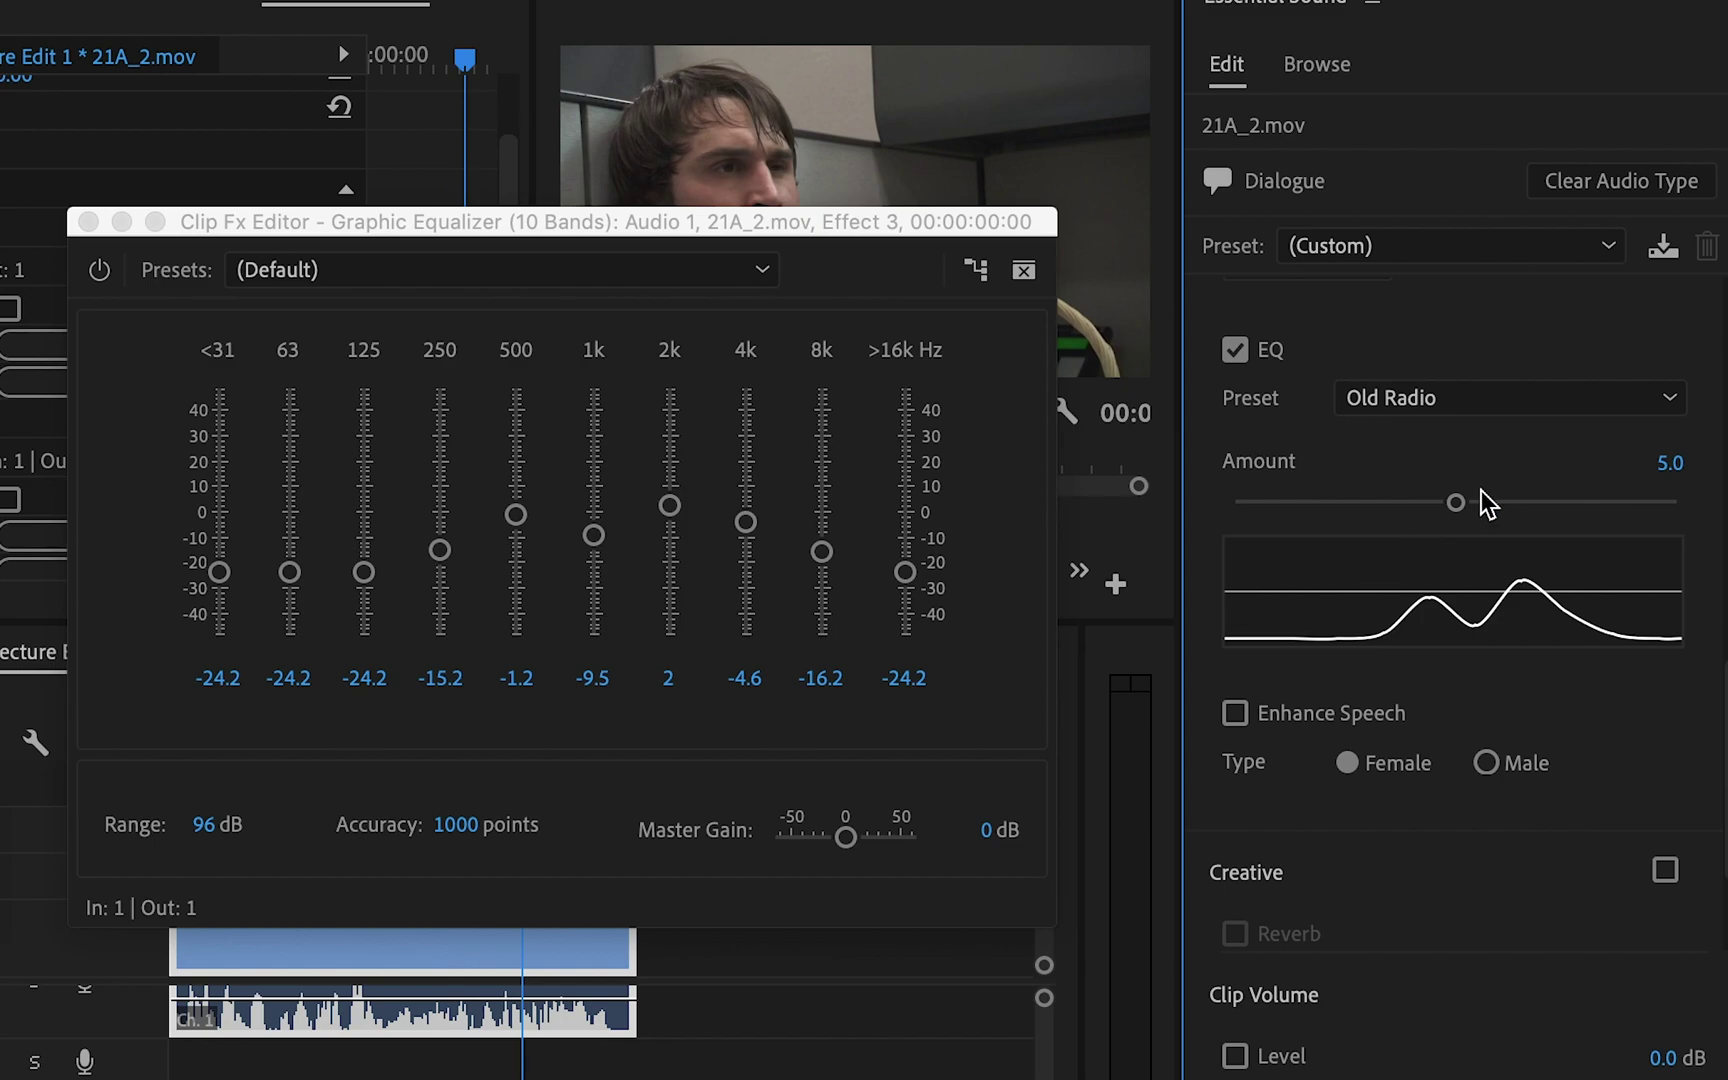
pyautogui.click(1474, 397)
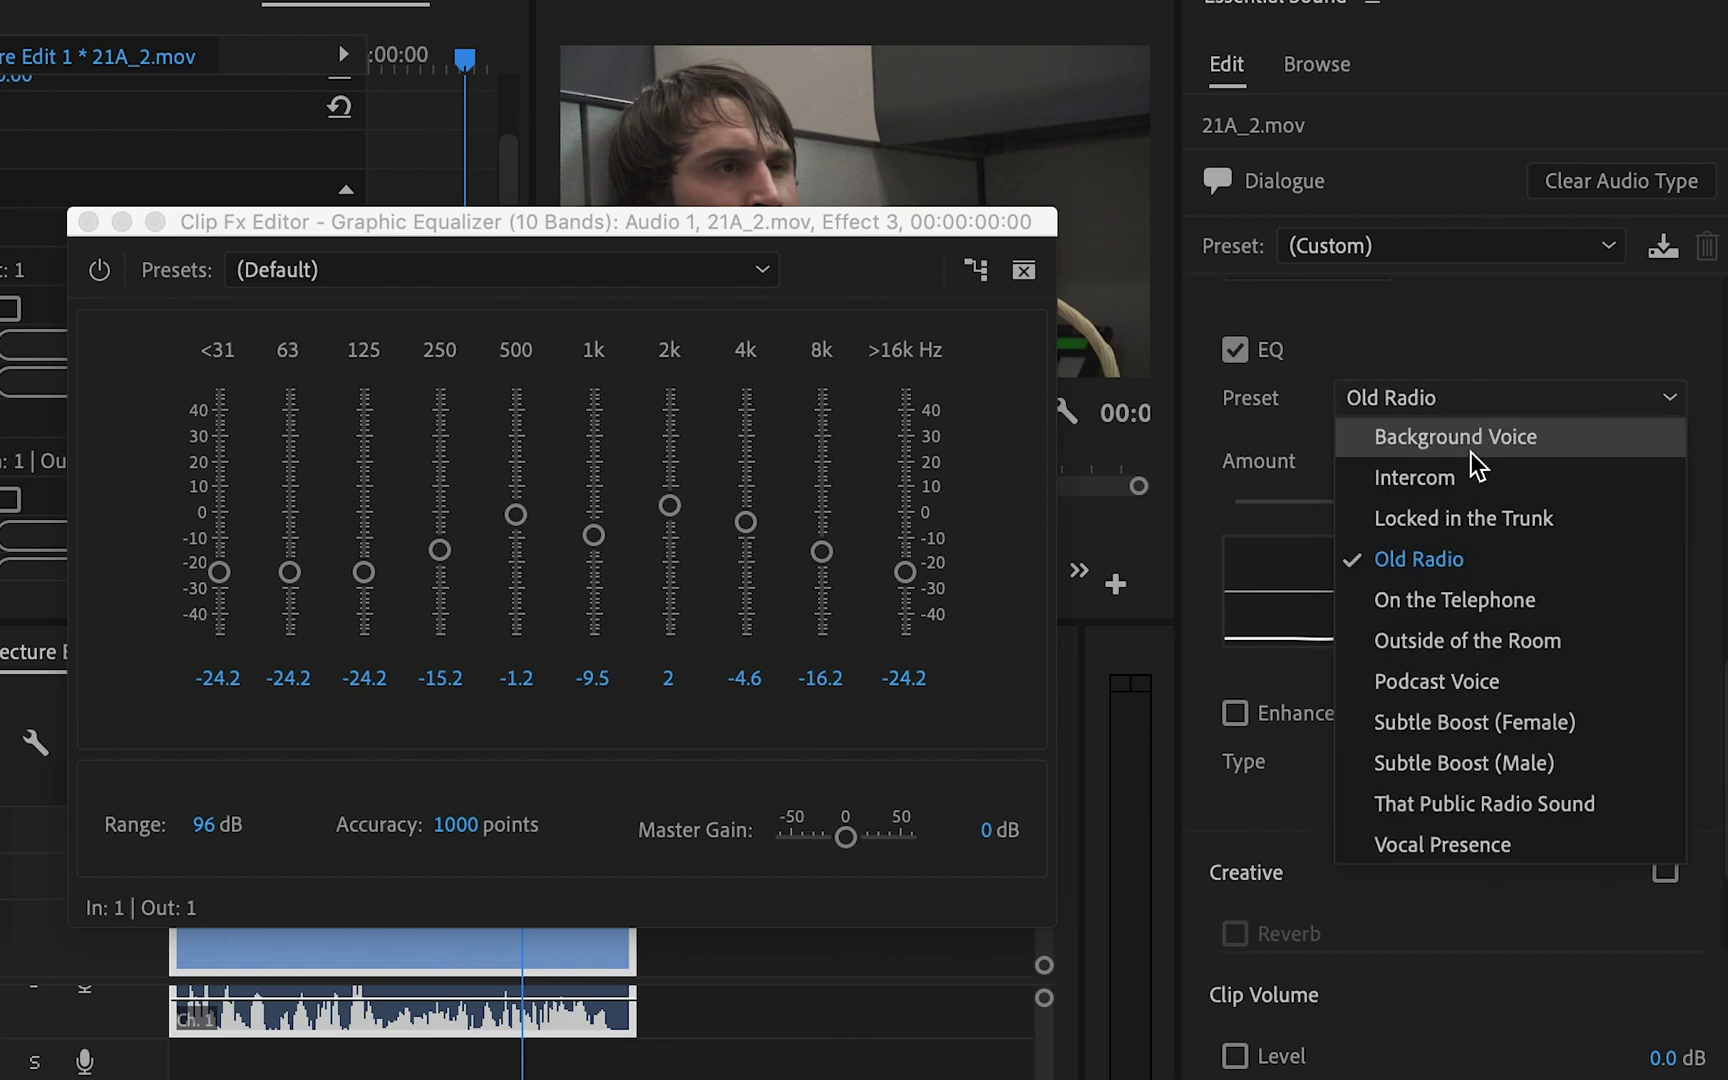
pyautogui.click(1457, 478)
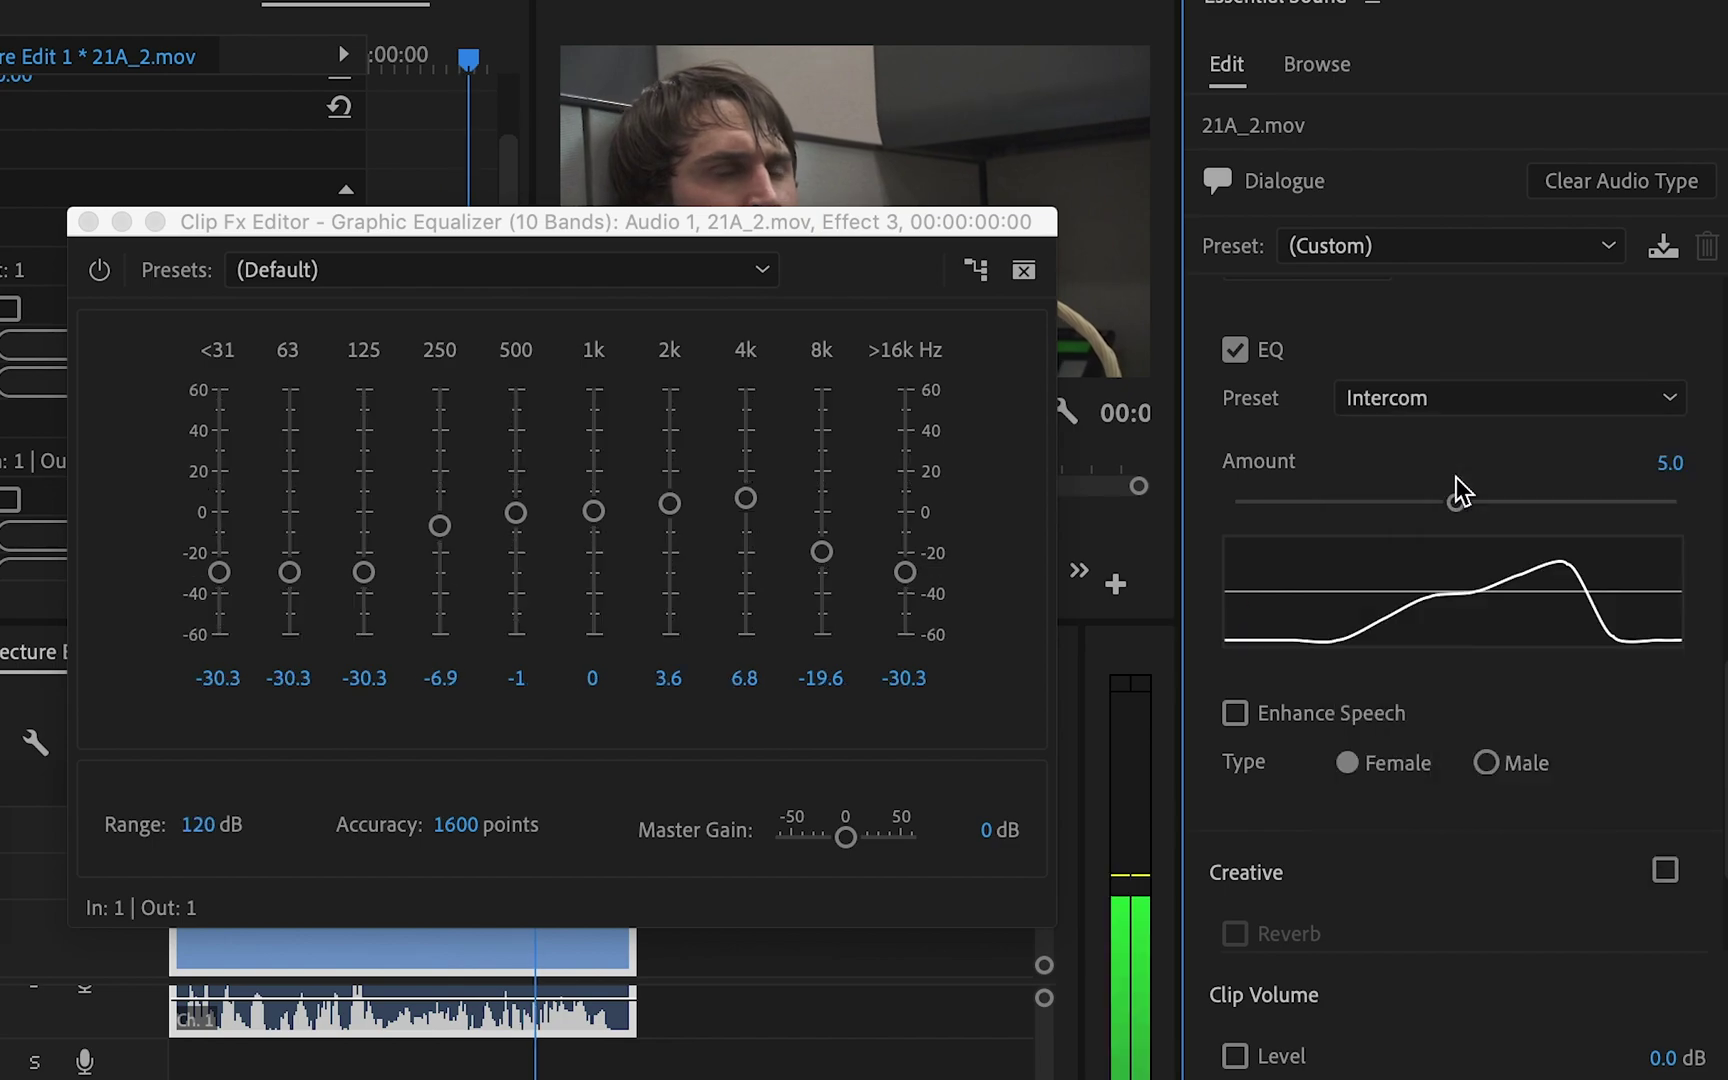
pyautogui.click(1470, 405)
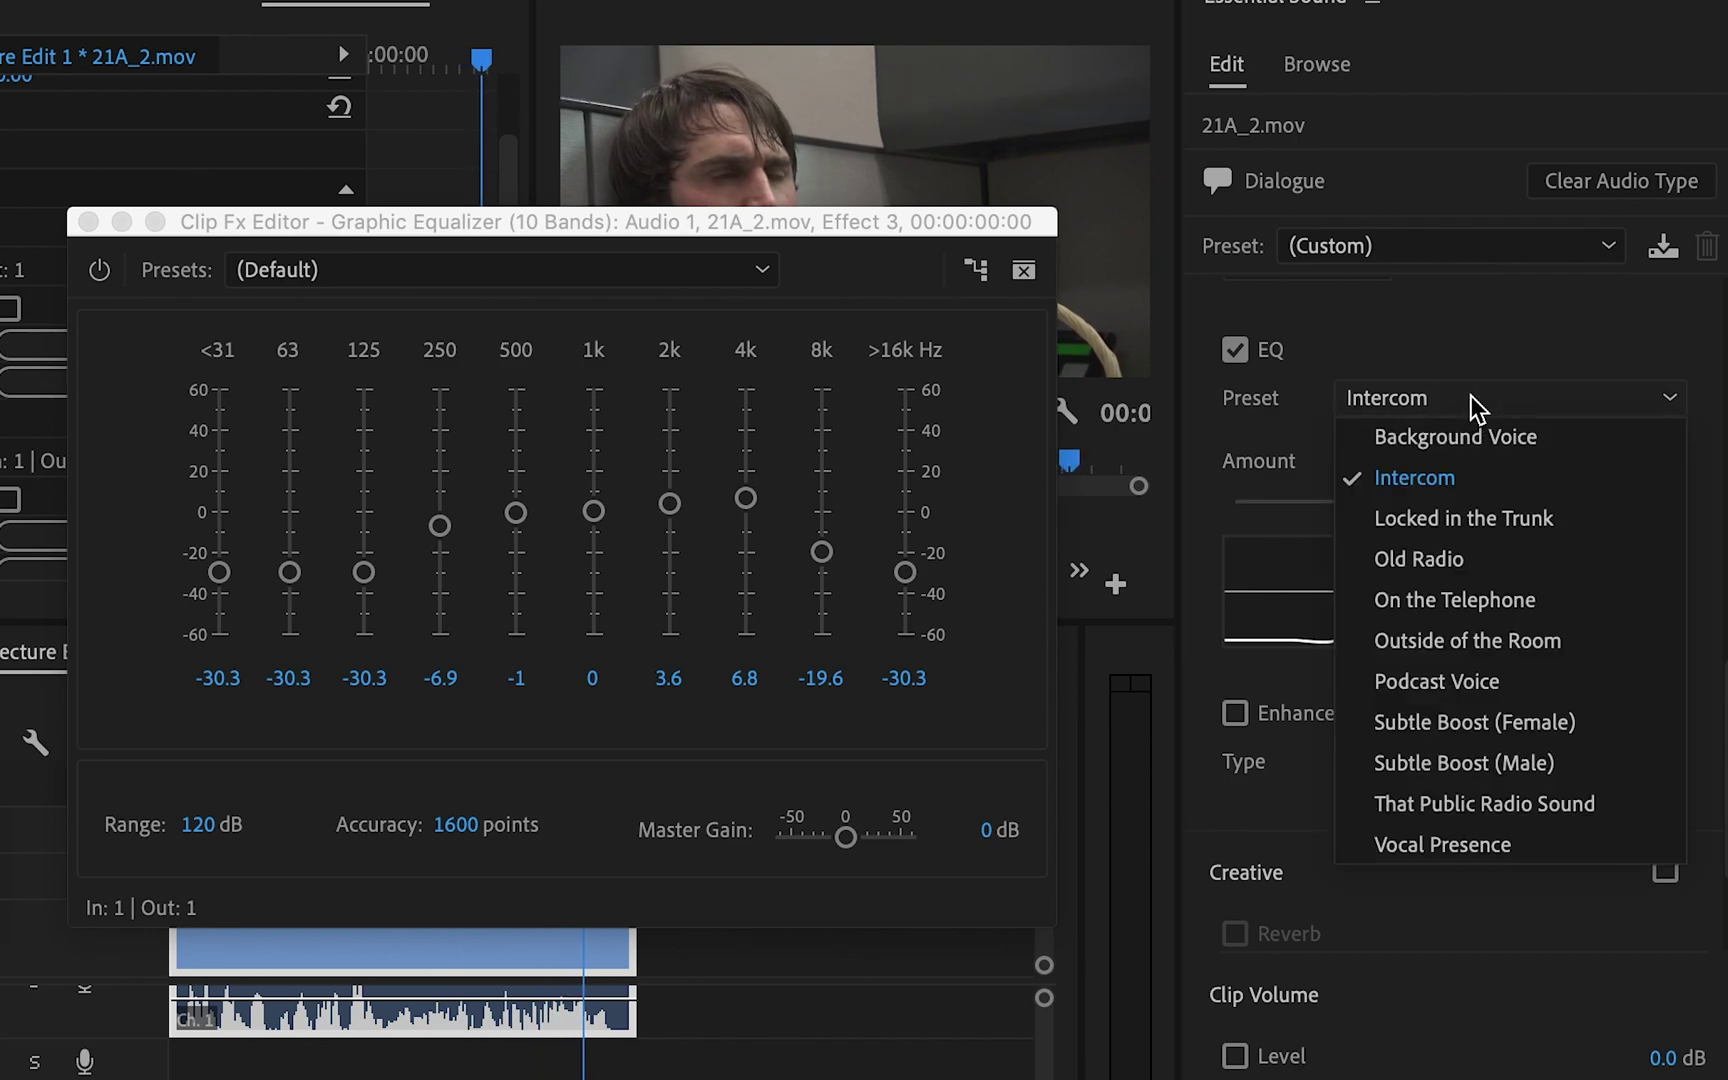
pyautogui.click(1489, 598)
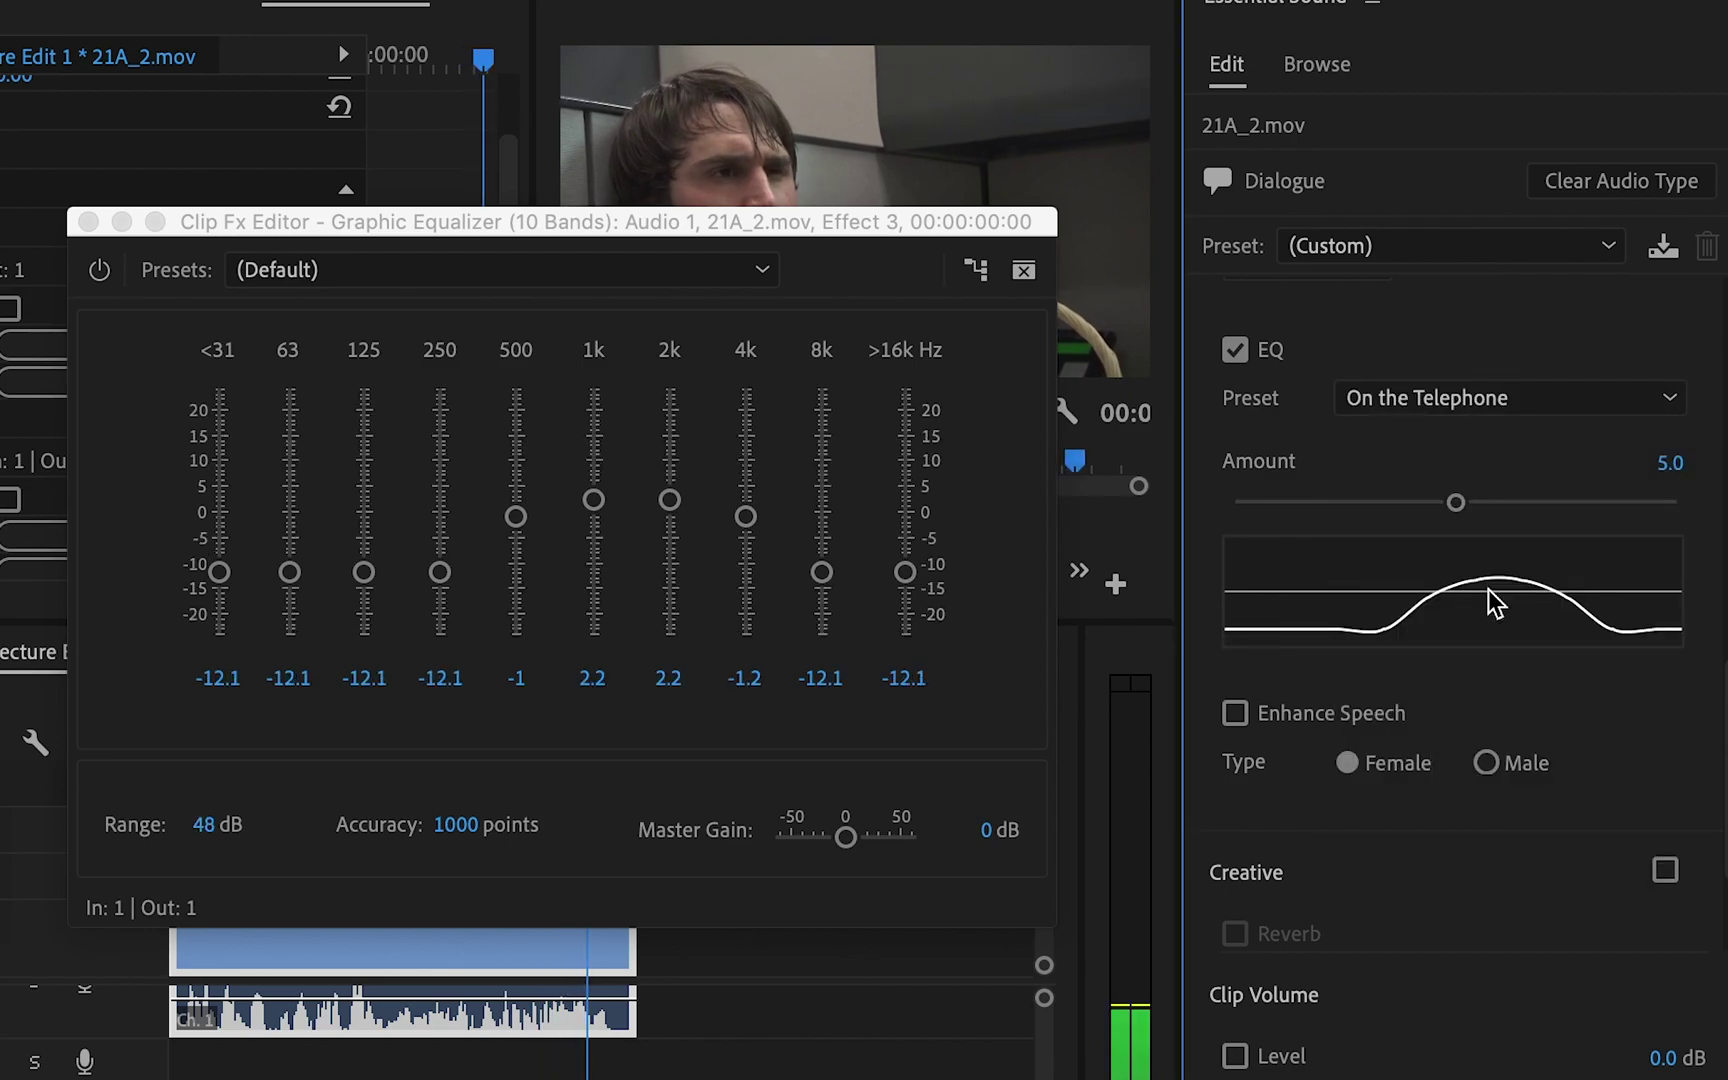
# Apply the Vocal Presence EQ preset and reduce its Amount to 3.7.
pyautogui.click(1487, 395)
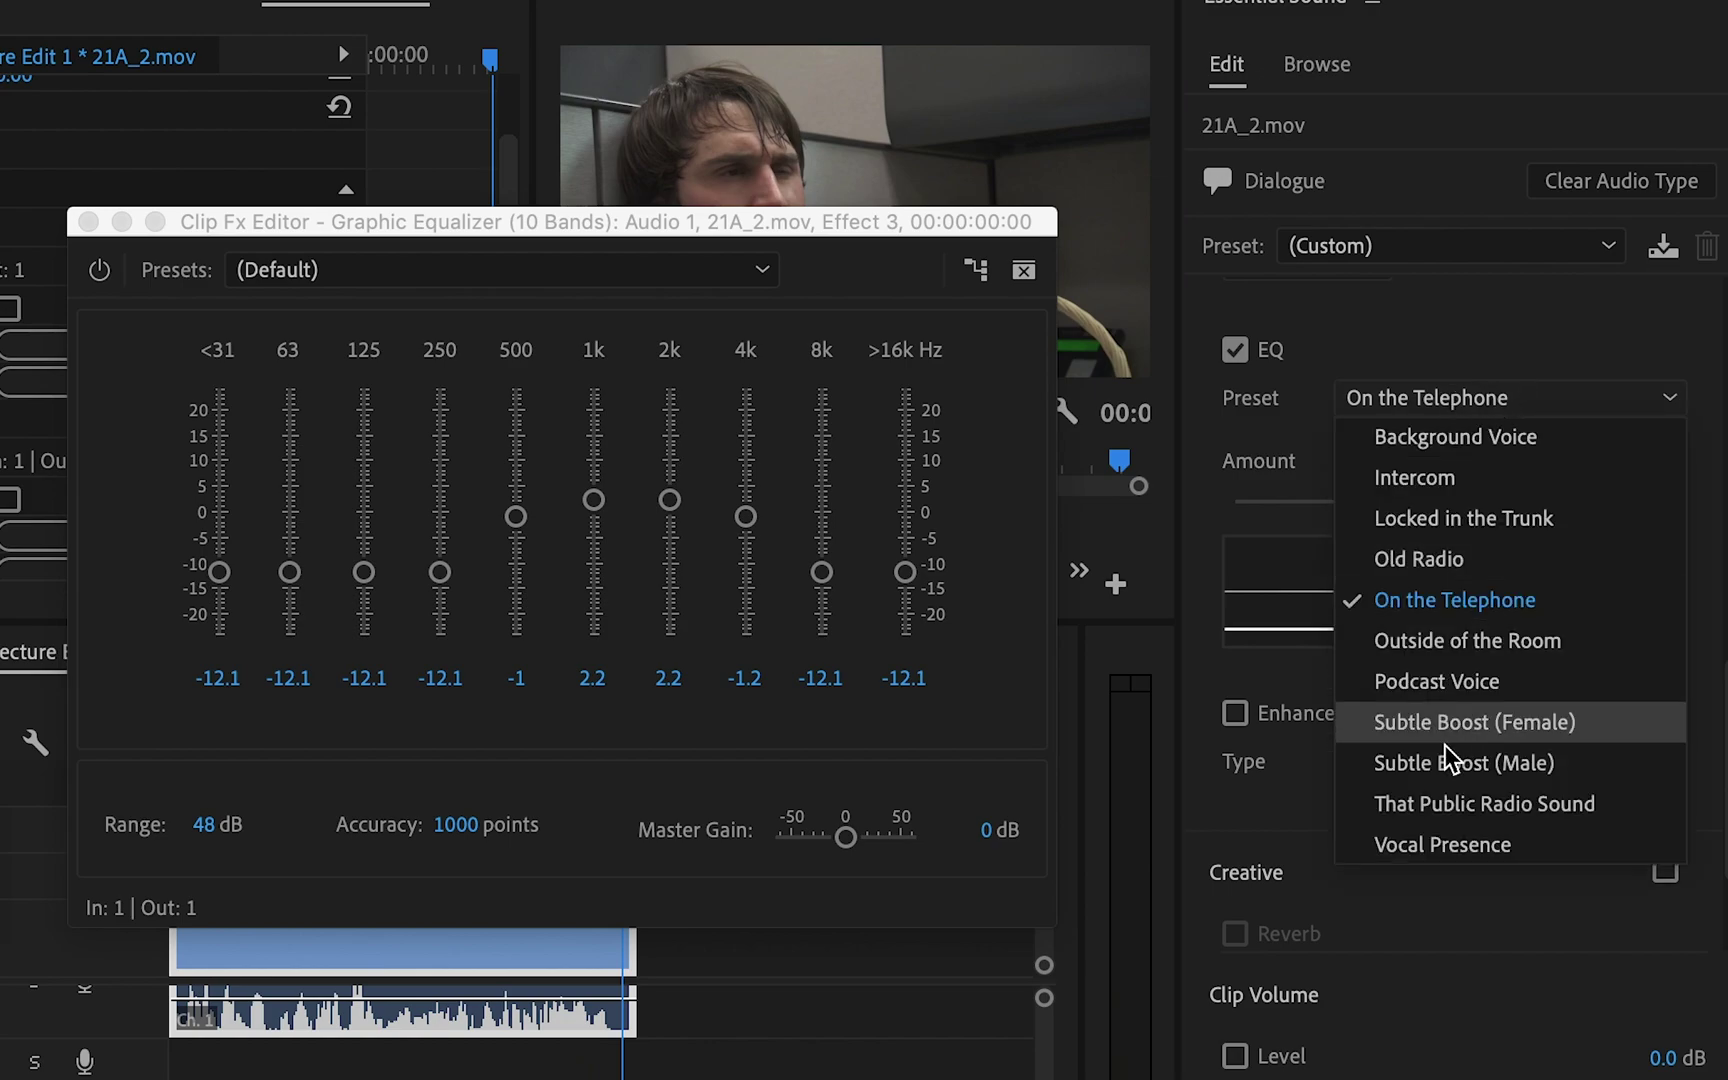
pyautogui.click(1460, 848)
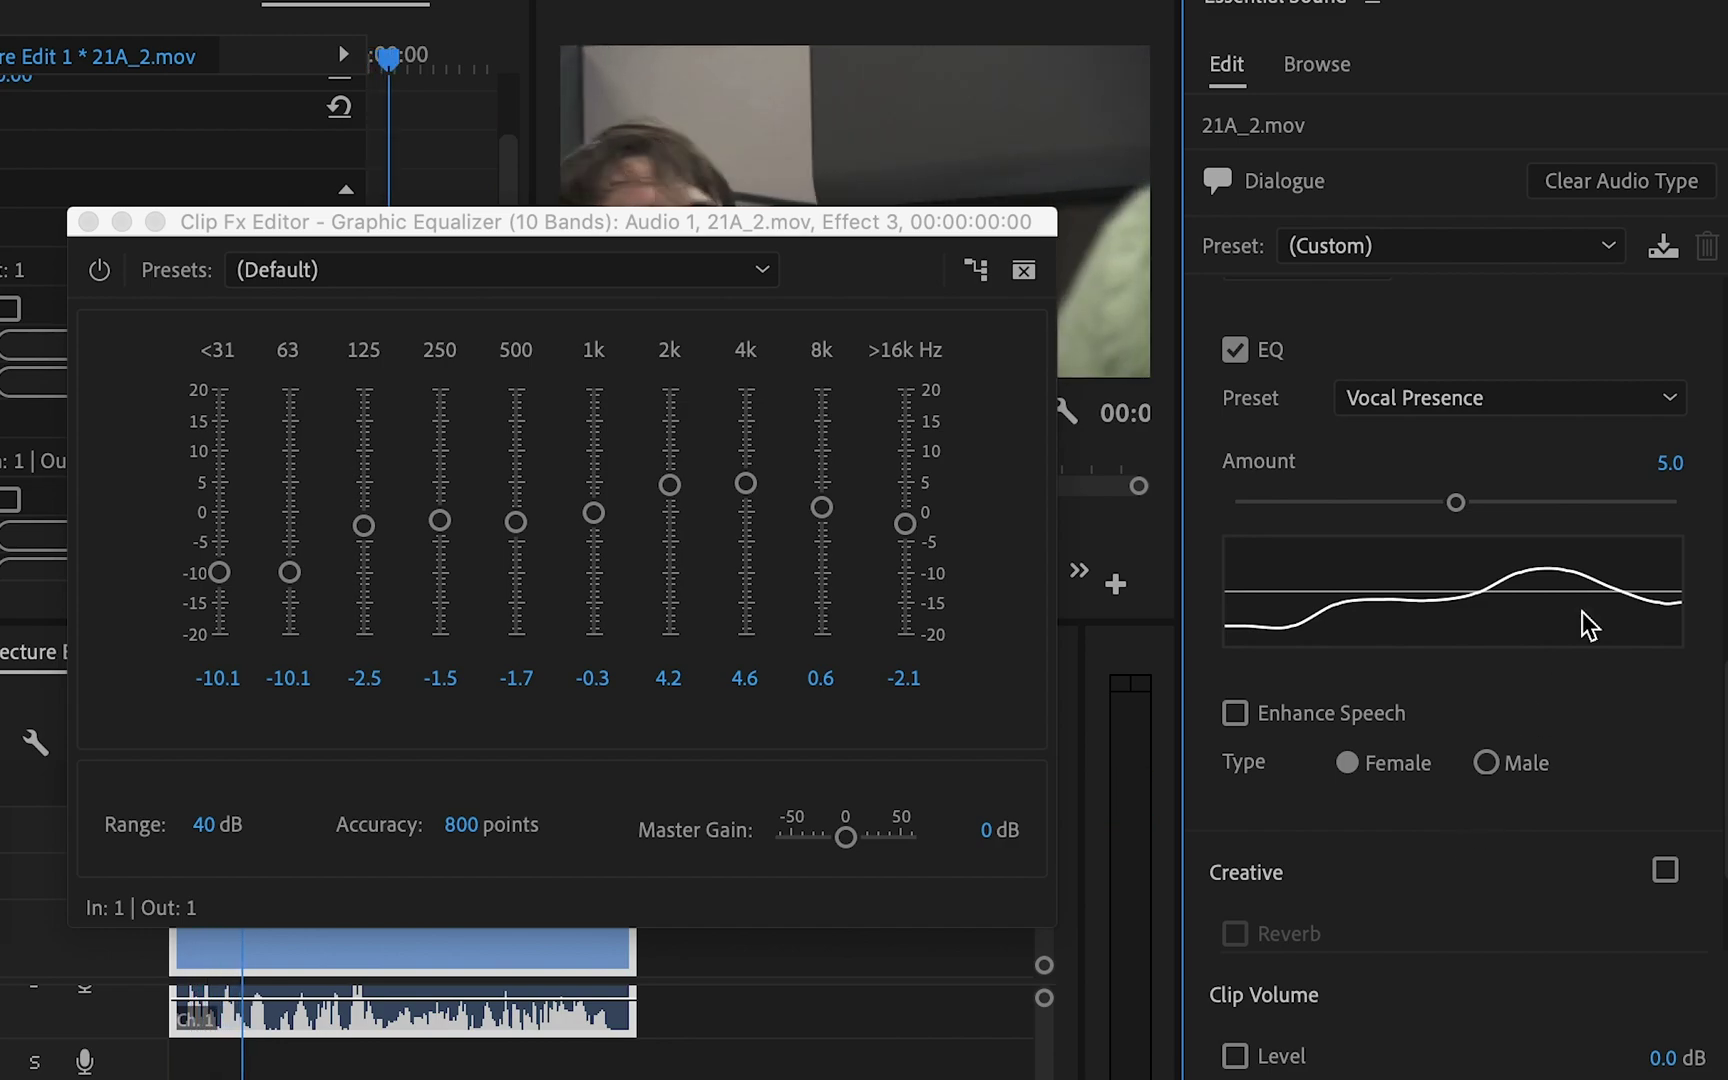
pyautogui.moveTo(1457, 503); pyautogui.dragTo(1401, 521)
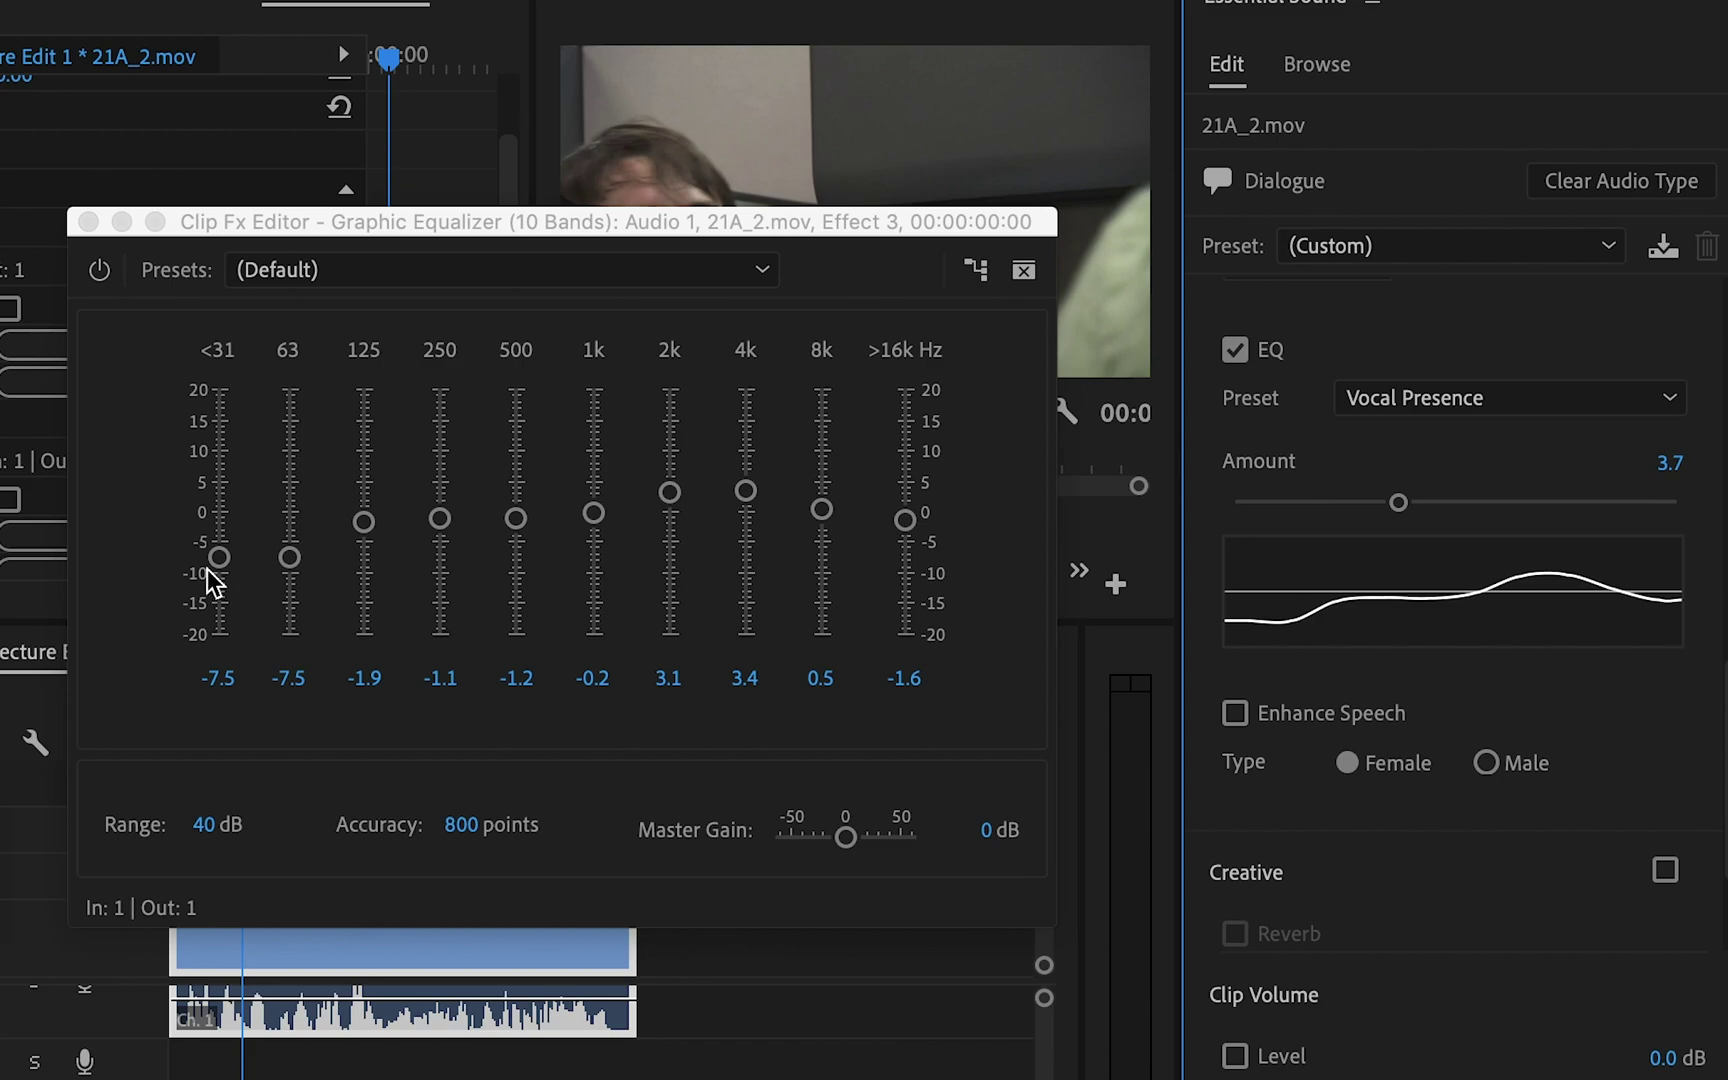
# Try the <31 band at -20, at -0.3, and again at -20.
pyautogui.moveTo(219, 560); pyautogui.dragTo(227, 691)
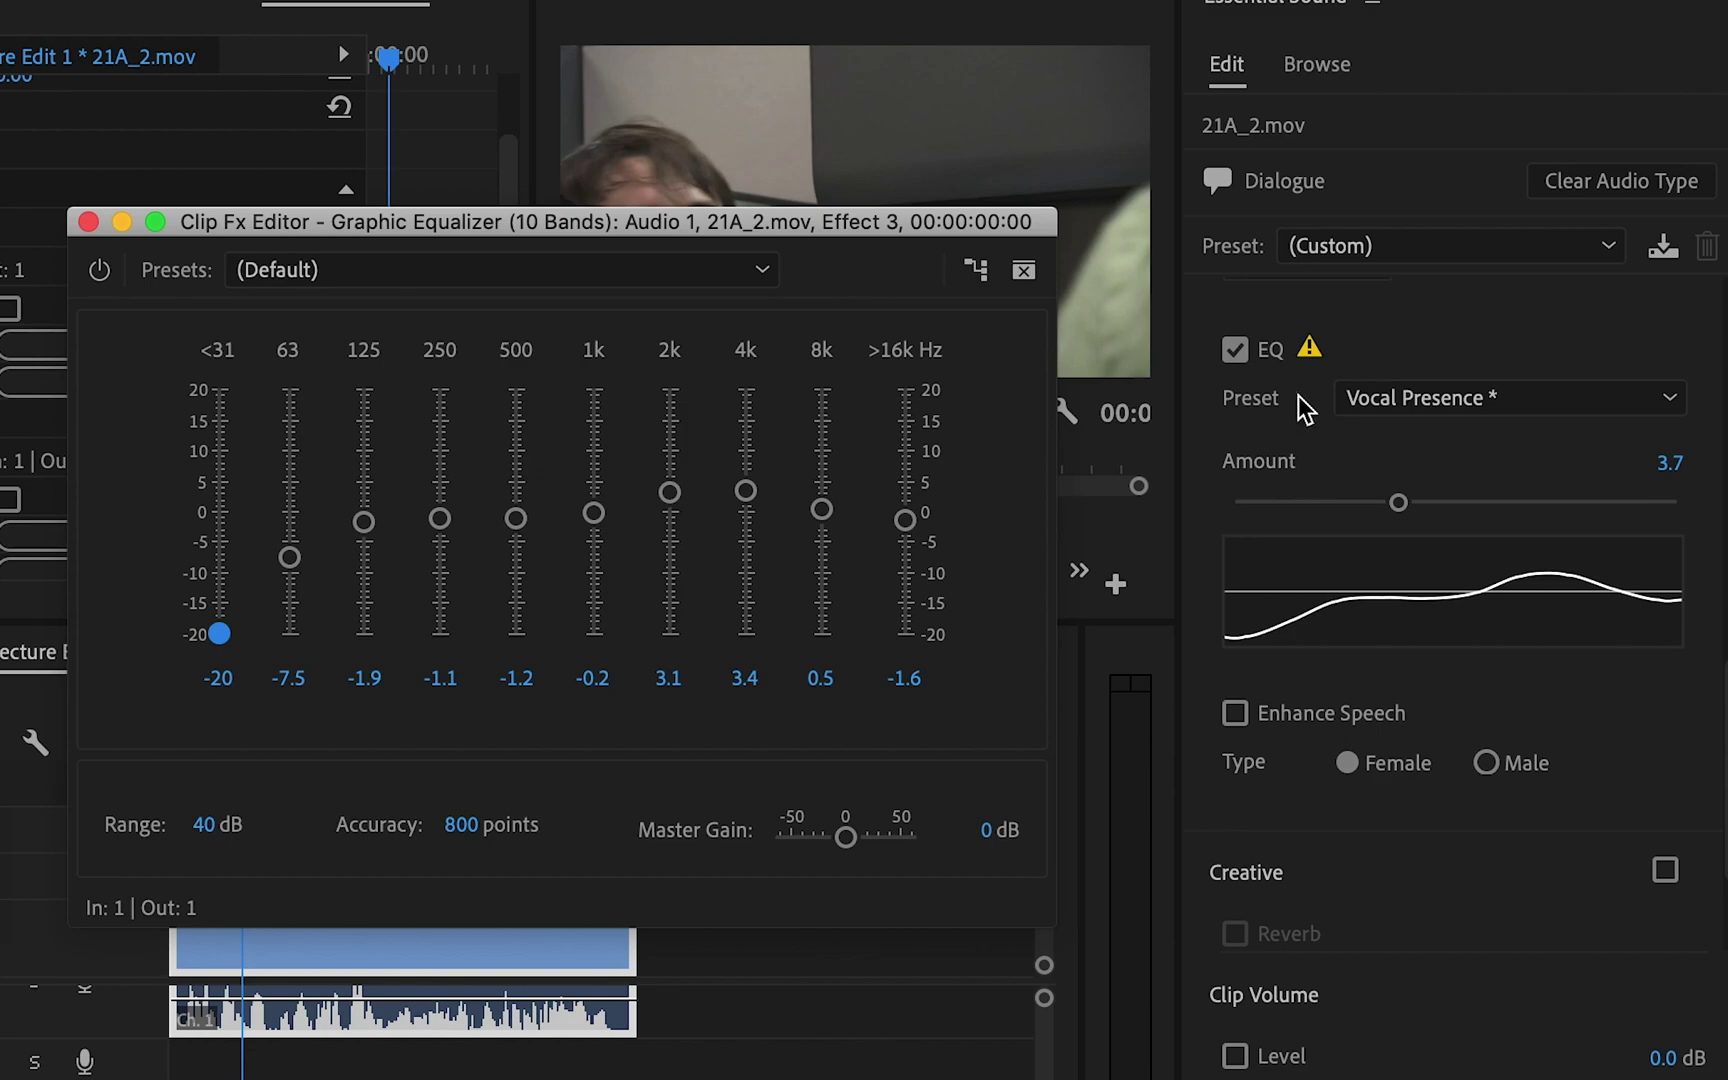
pyautogui.moveTo(219, 633); pyautogui.dragTo(225, 510)
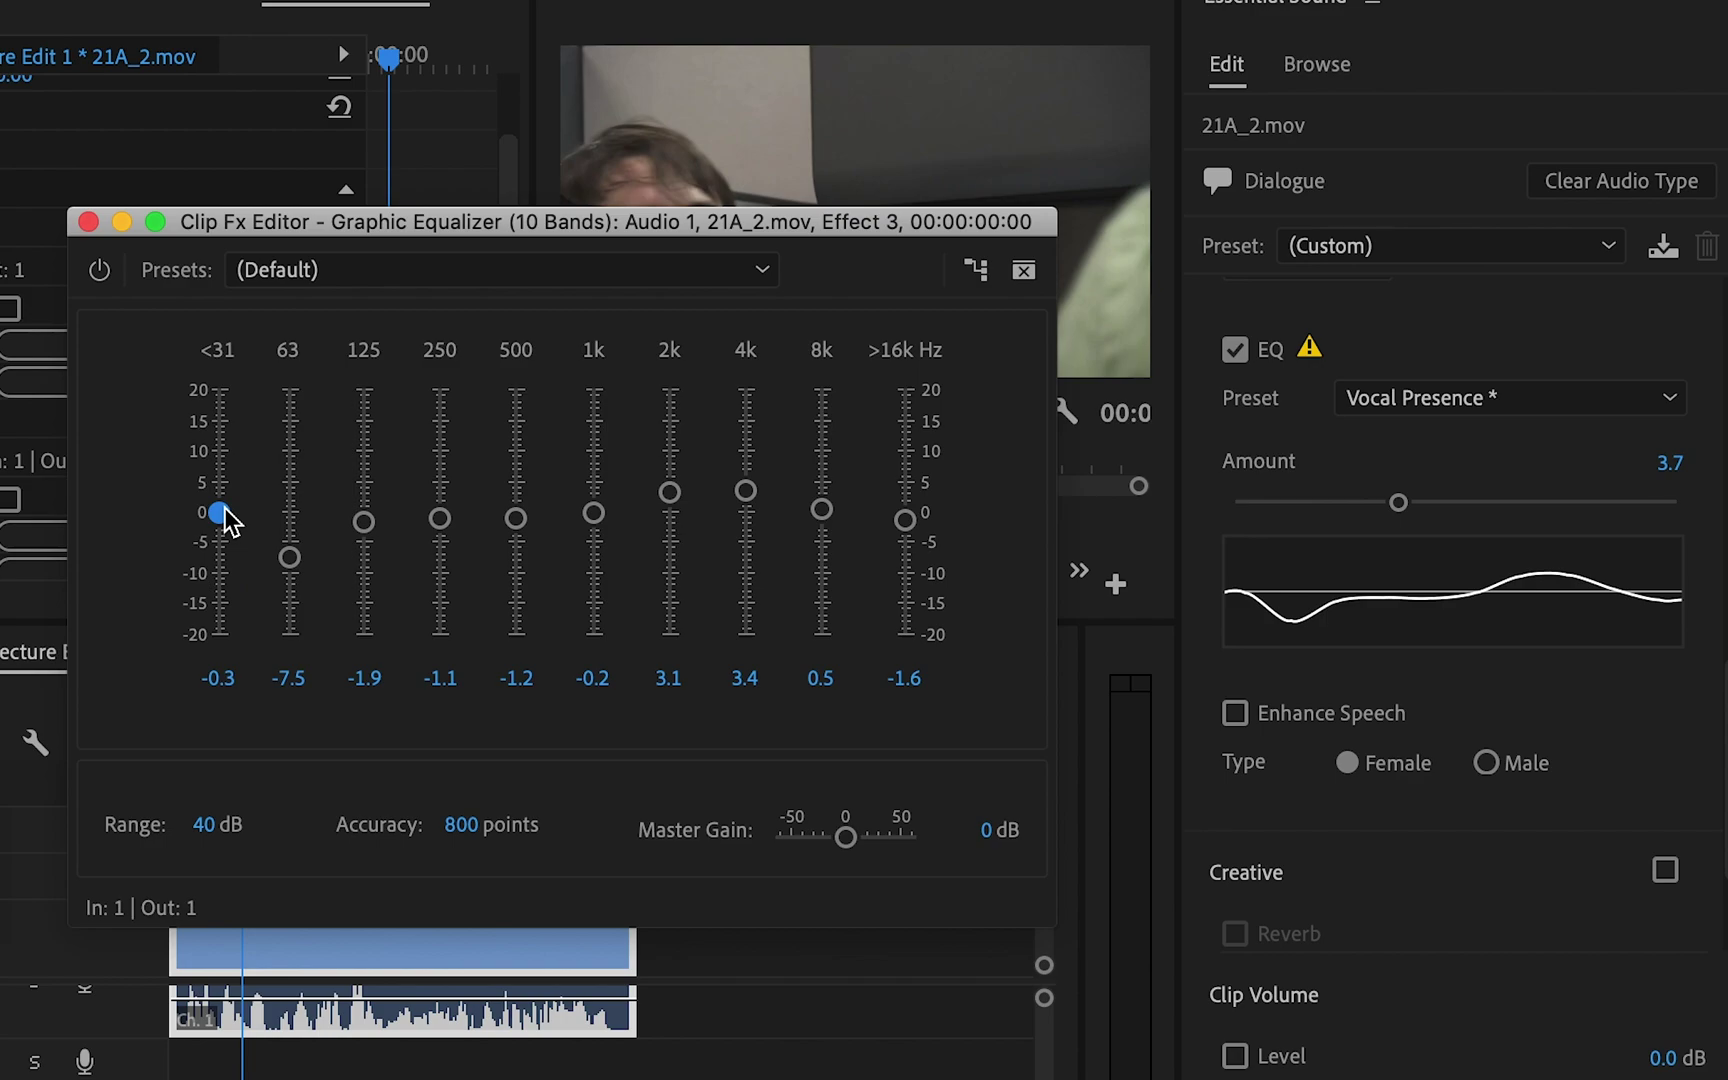
pyautogui.moveTo(226, 518); pyautogui.dragTo(228, 708)
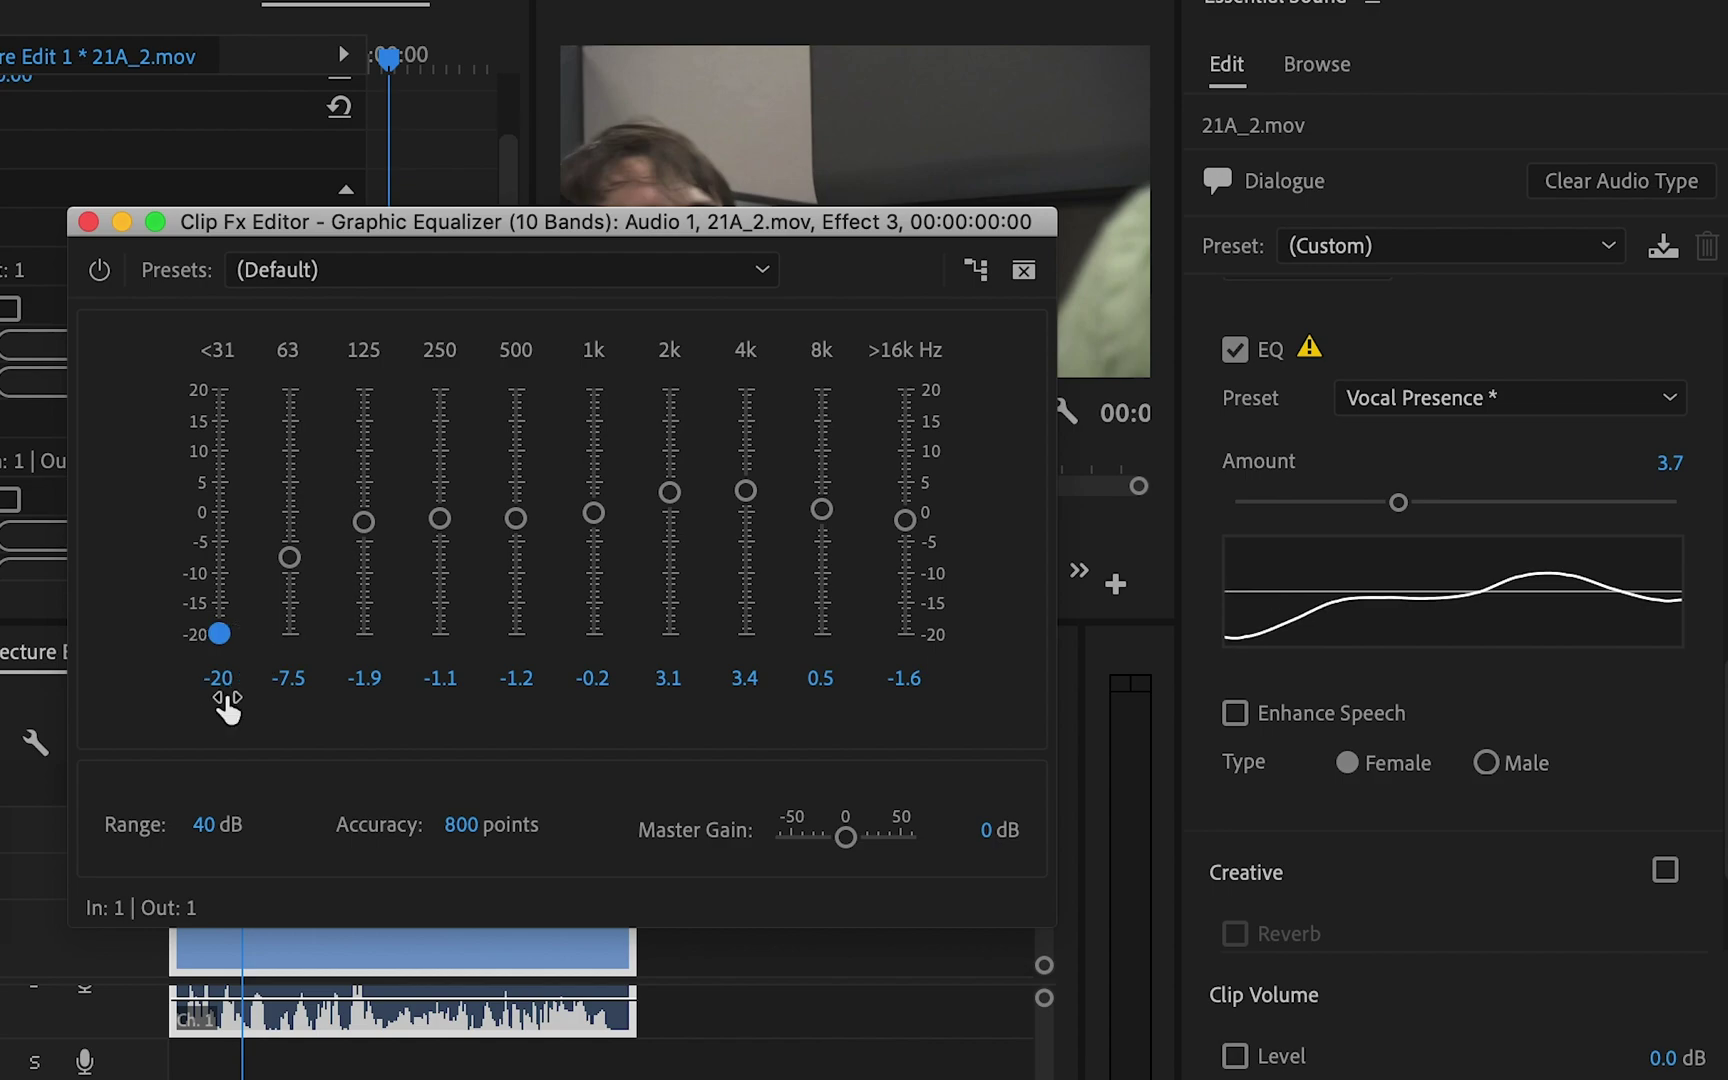
# Raise the <31 band to -1.3 and the 63 band to -0.6.
pyautogui.click(218, 633)
pyautogui.moveTo(218, 628); pyautogui.dragTo(224, 530)
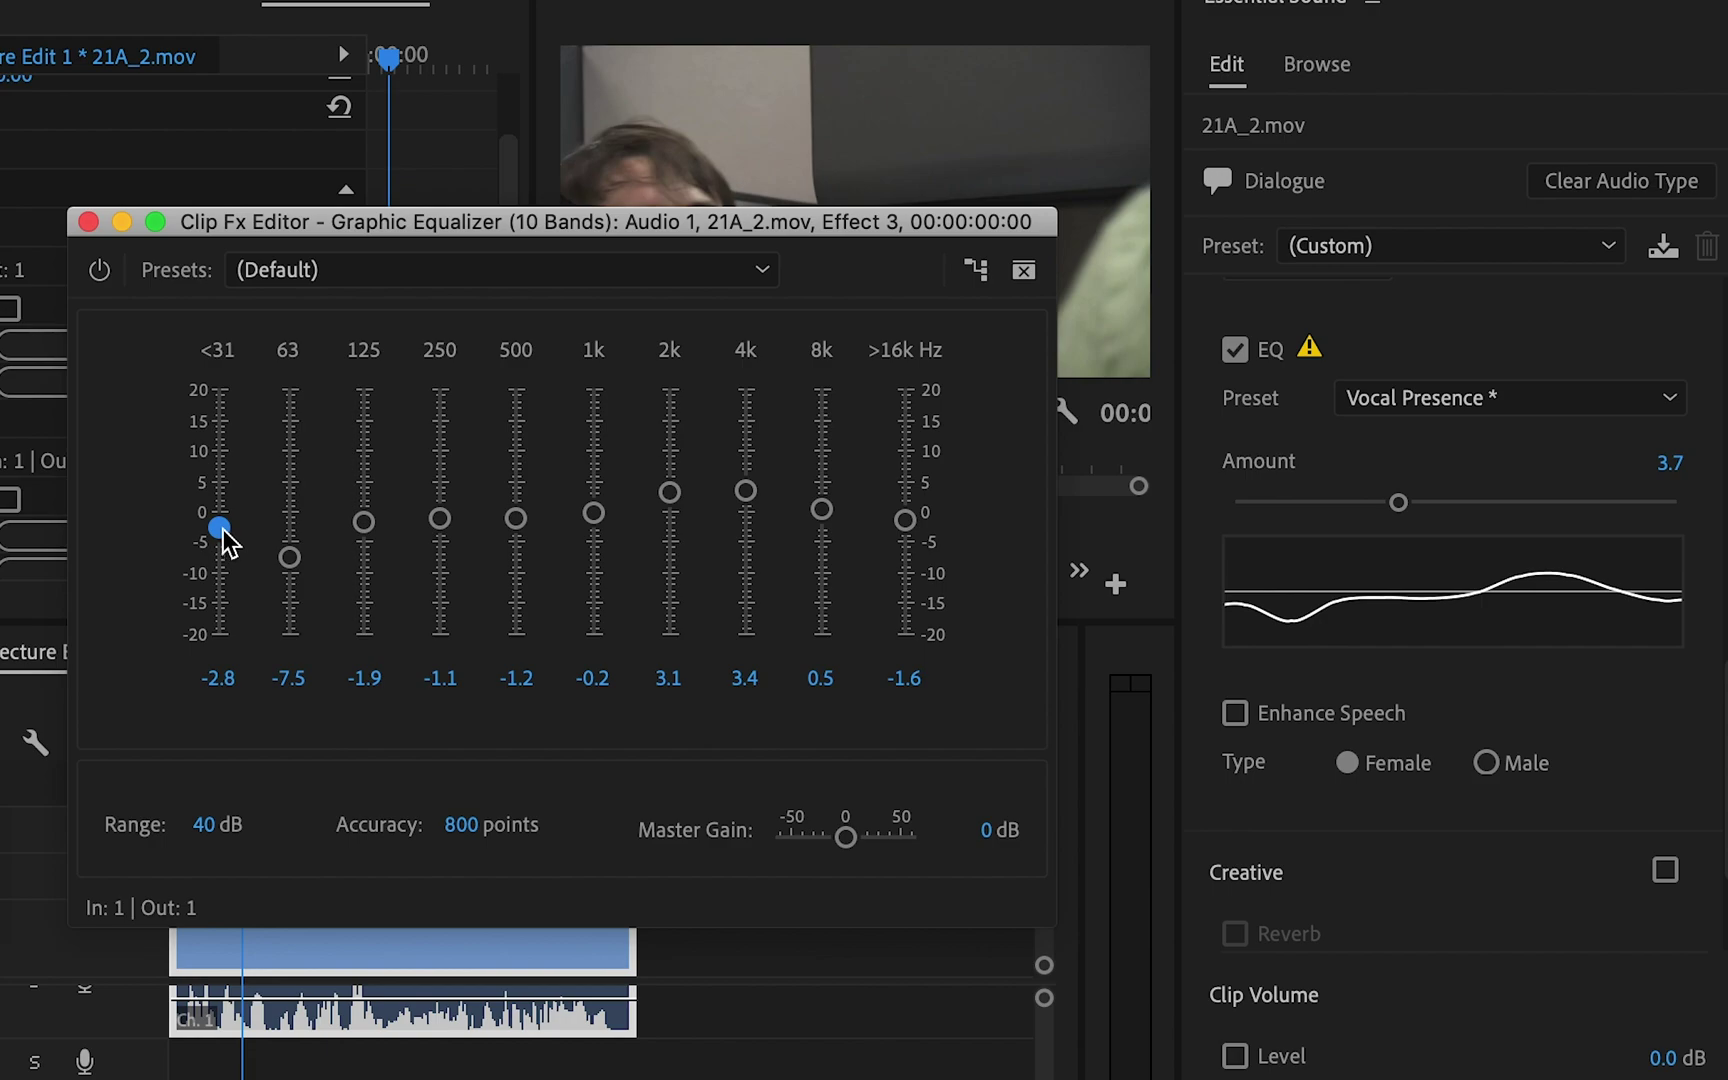
pyautogui.moveTo(222, 530); pyautogui.dragTo(224, 516)
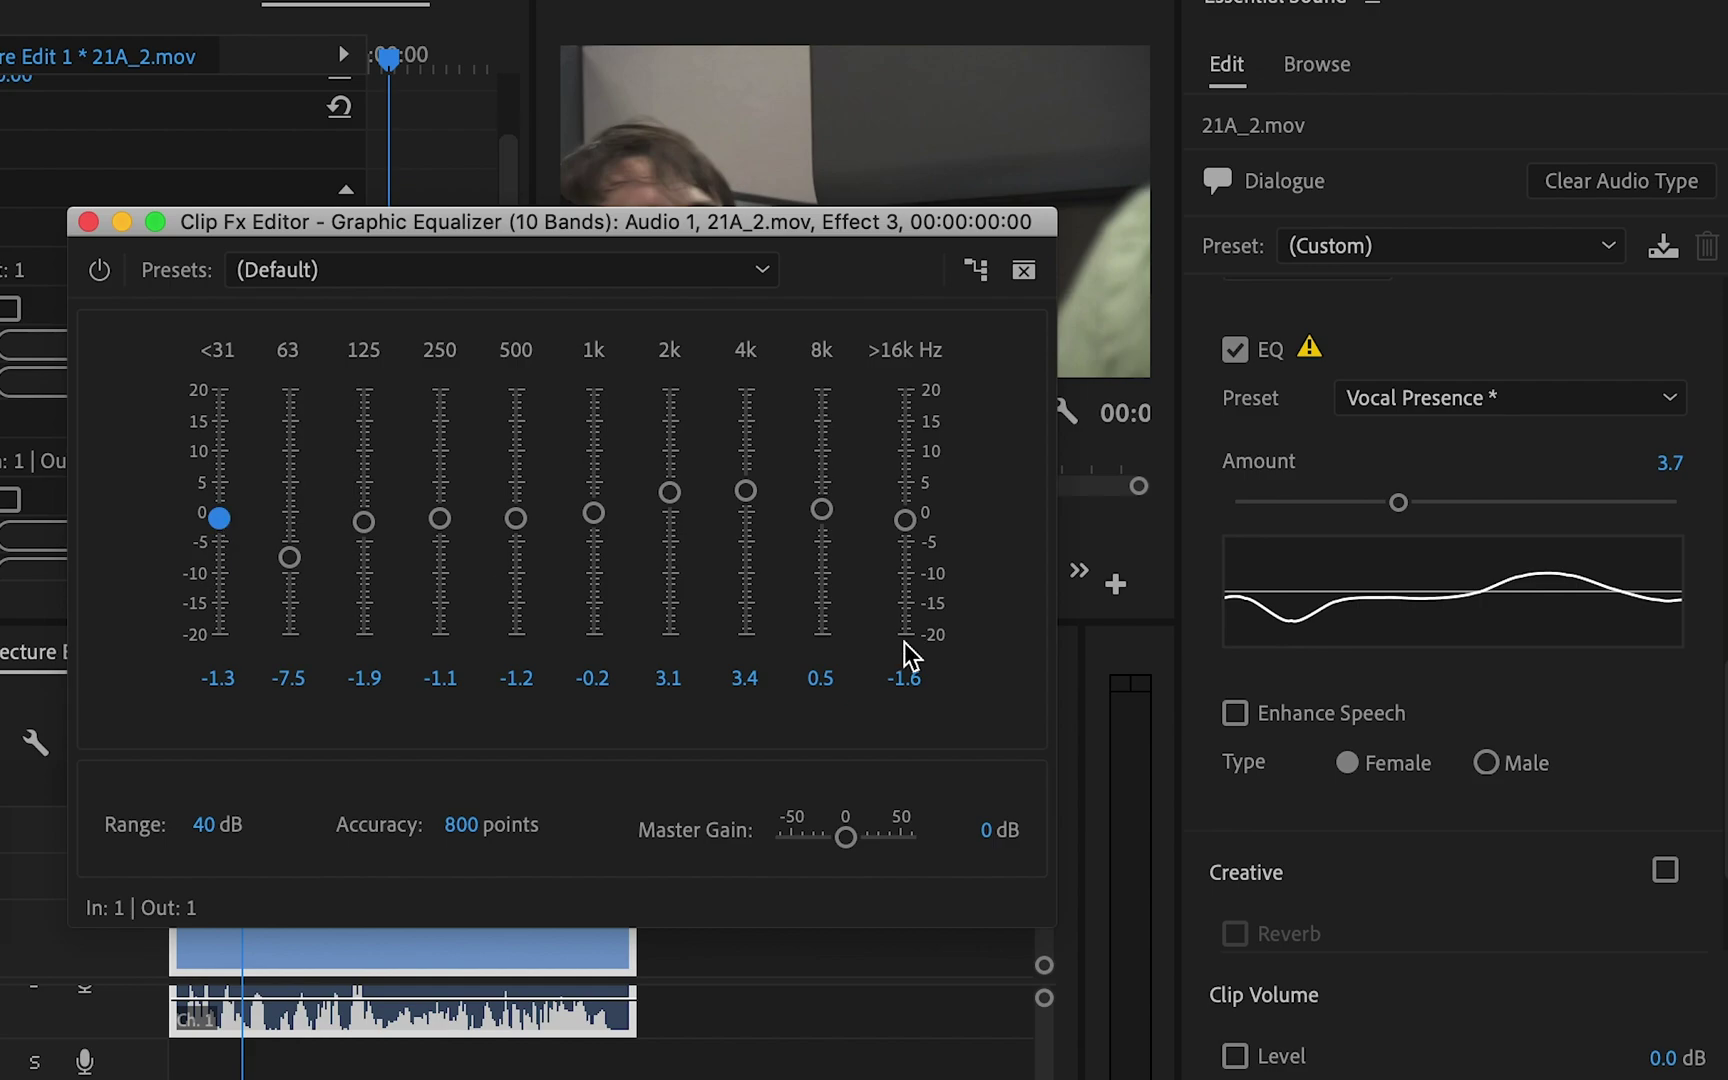
pyautogui.moveTo(290, 558); pyautogui.dragTo(298, 535)
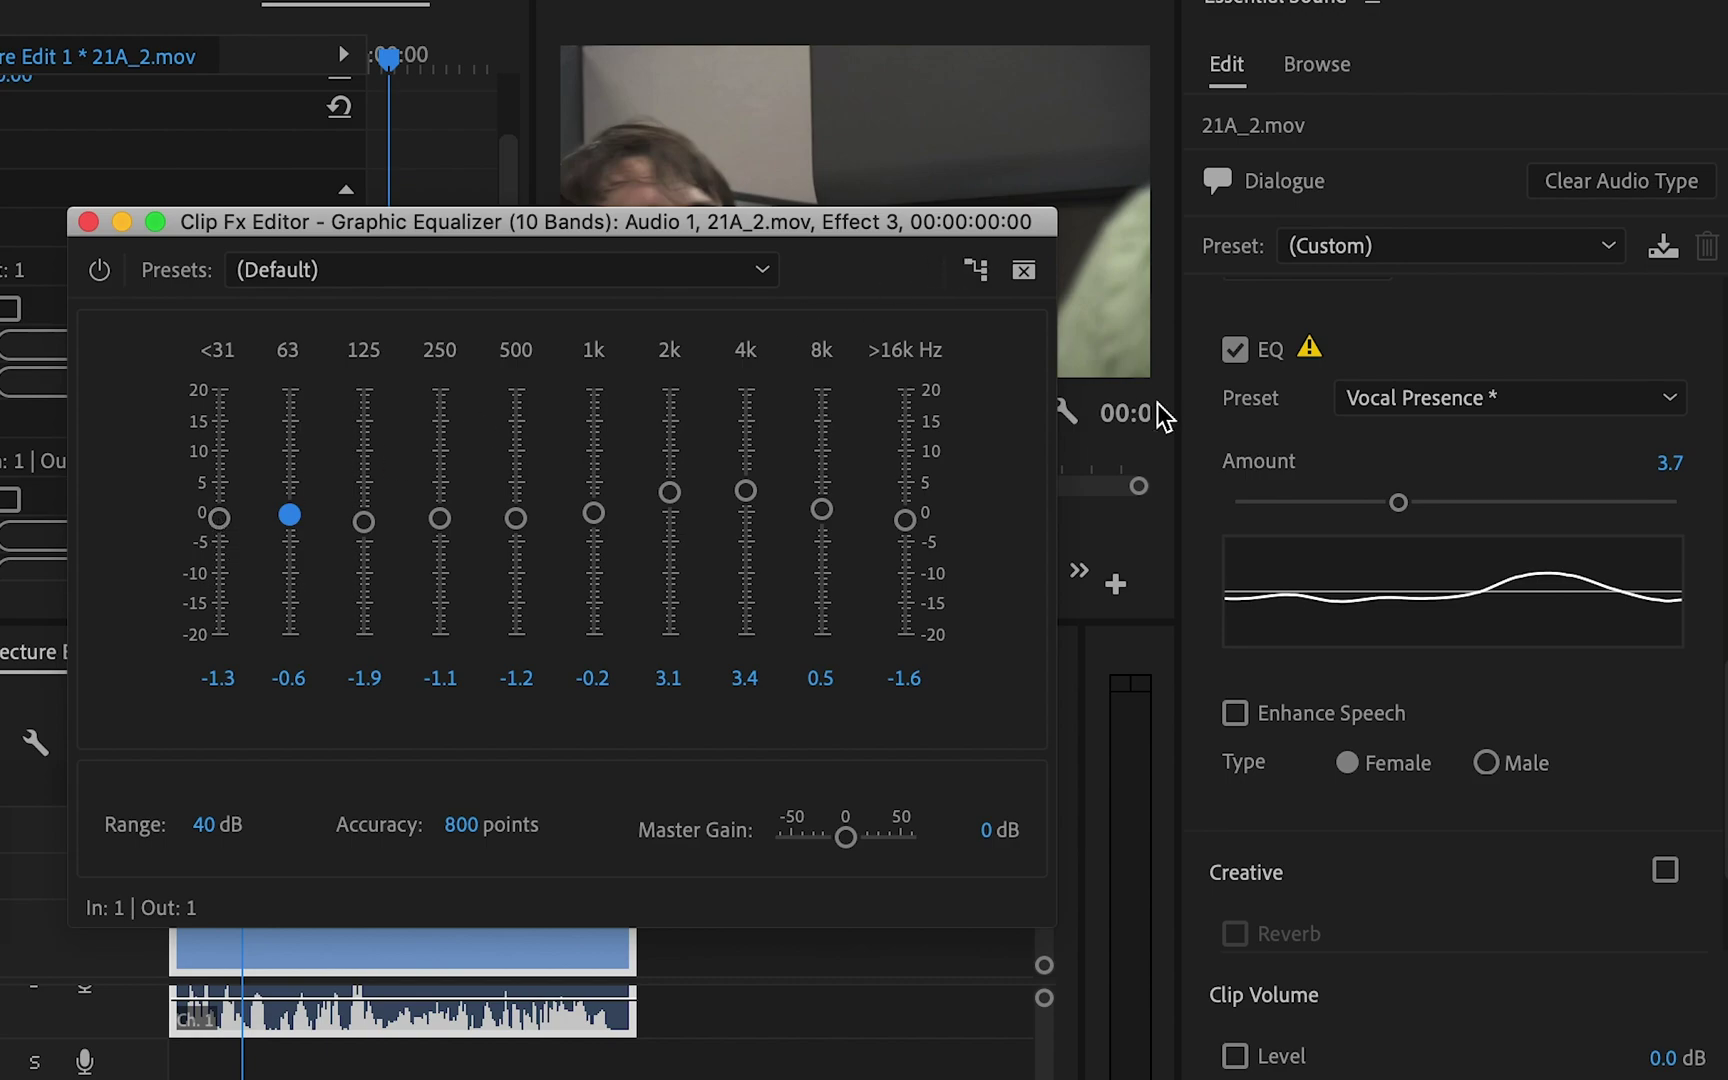
# Raise the 4k band to 6.1 and close the Graphic Equalizer editor.
pyautogui.scroll(5, 1459, 458)
pyautogui.scroll(-2, 1459, 463)
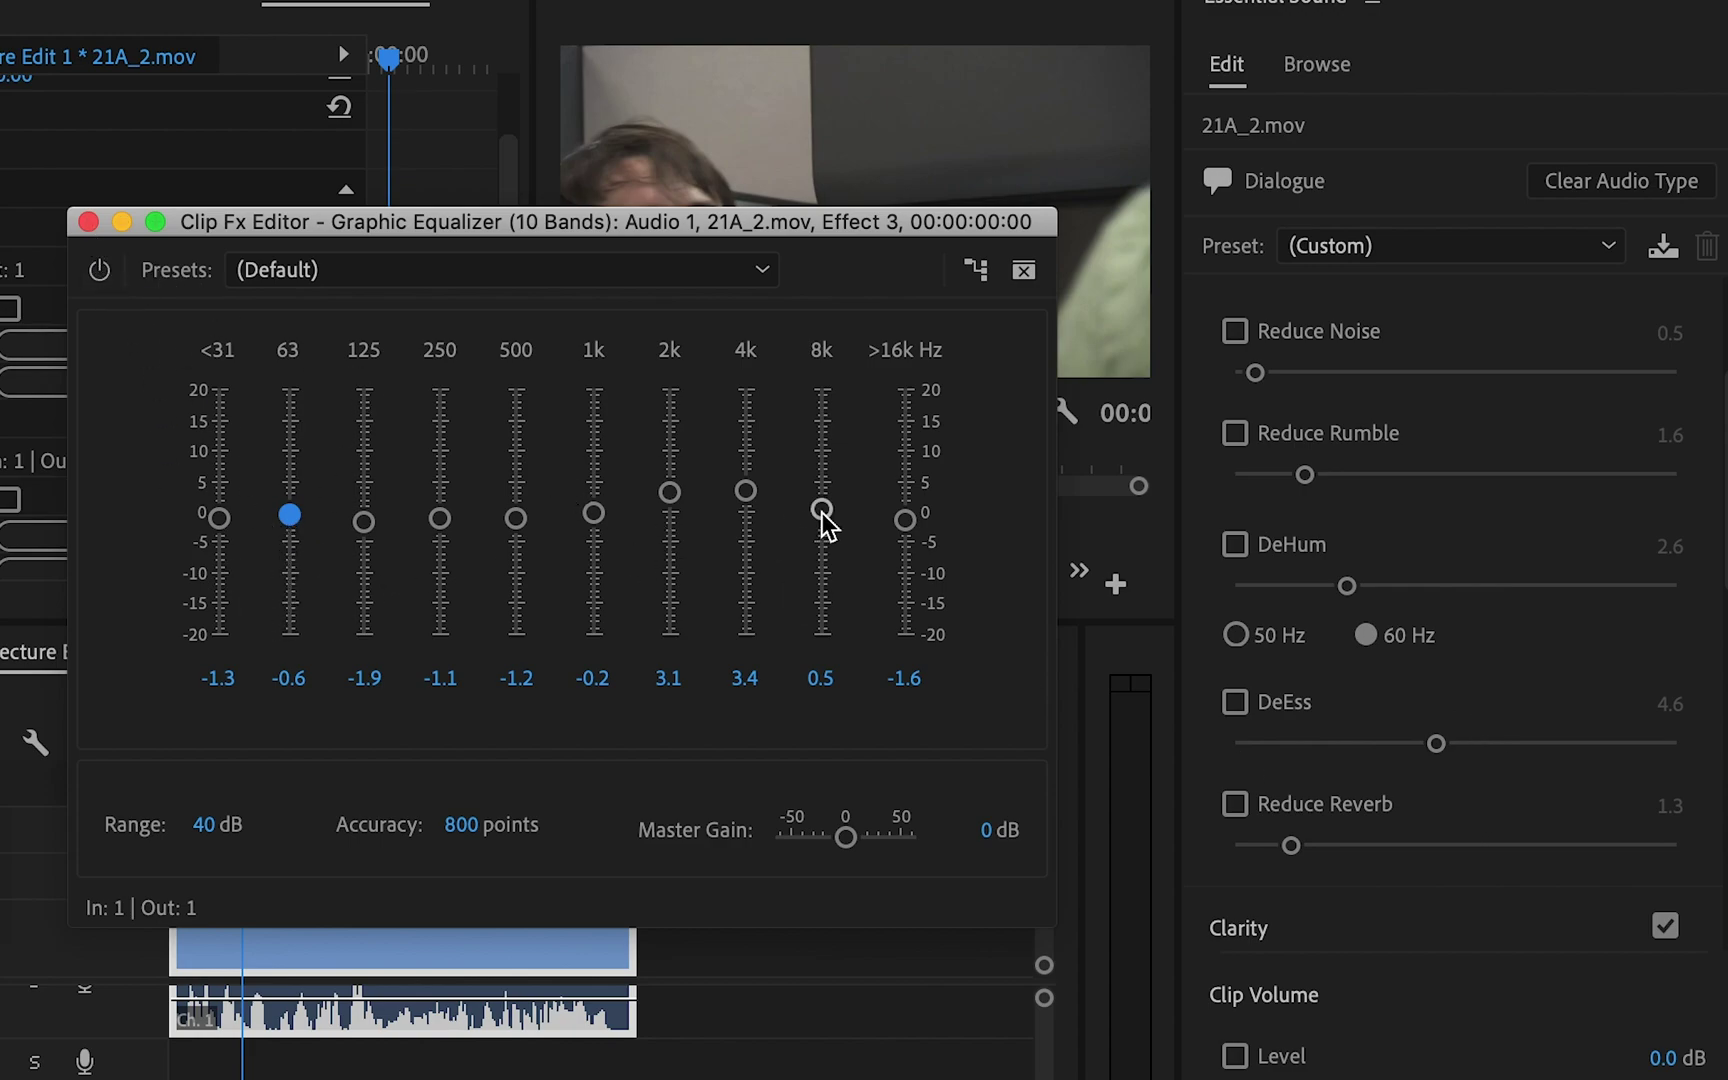
pyautogui.click(745, 490)
pyautogui.moveTo(745, 490); pyautogui.dragTo(745, 473)
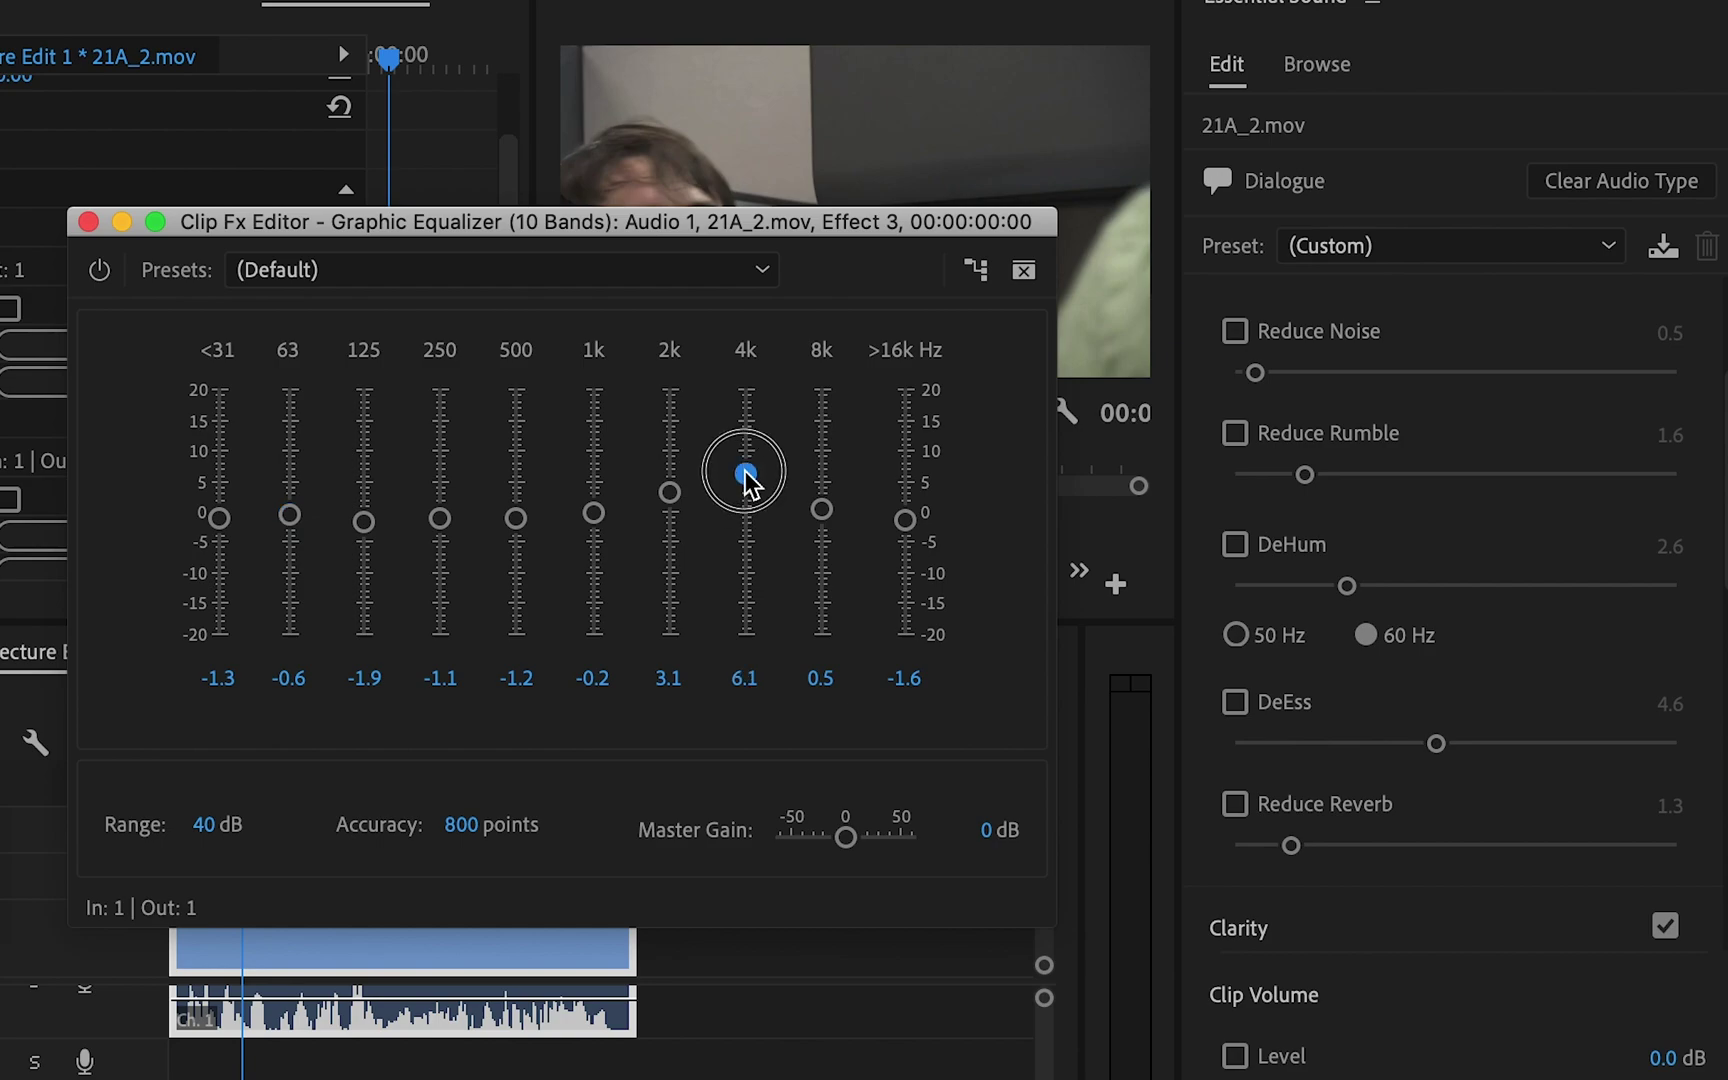
pyautogui.click(88, 221)
# Enable the Creative section for the dialogue clip in Essential Sound.
pyautogui.scroll(-10, 1423, 873)
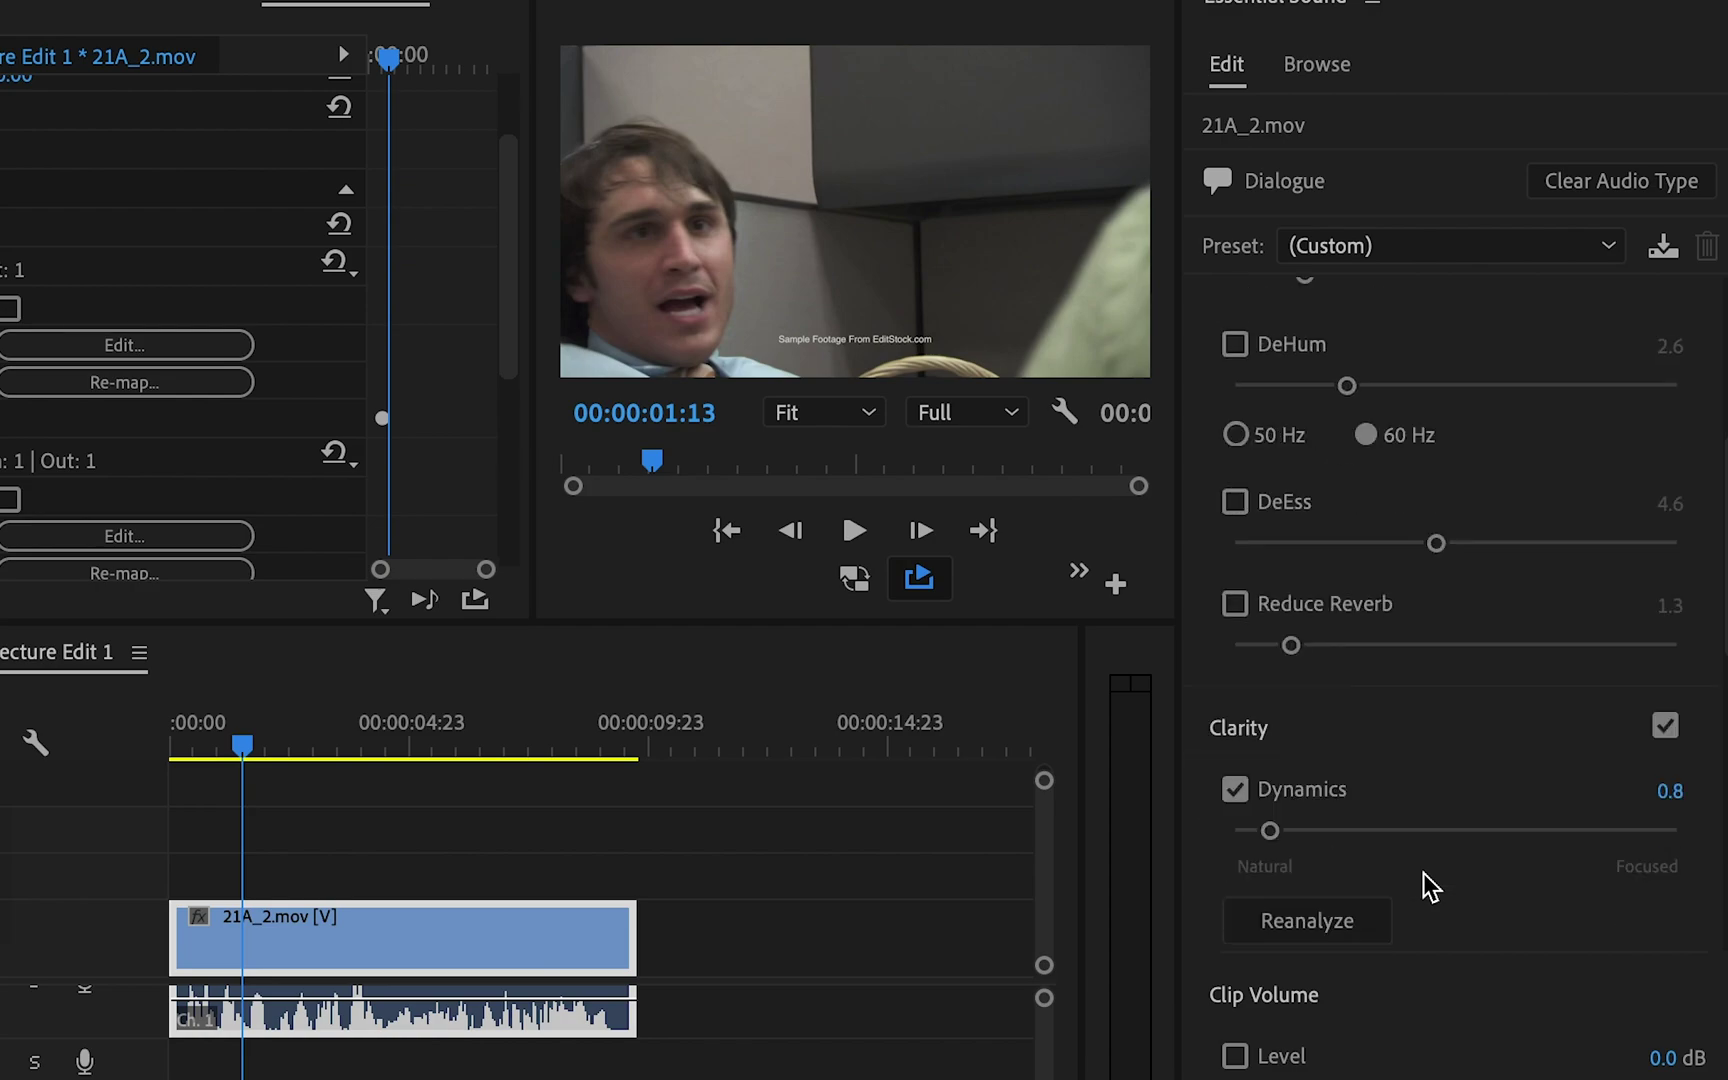
pyautogui.scroll(-5, 1430, 885)
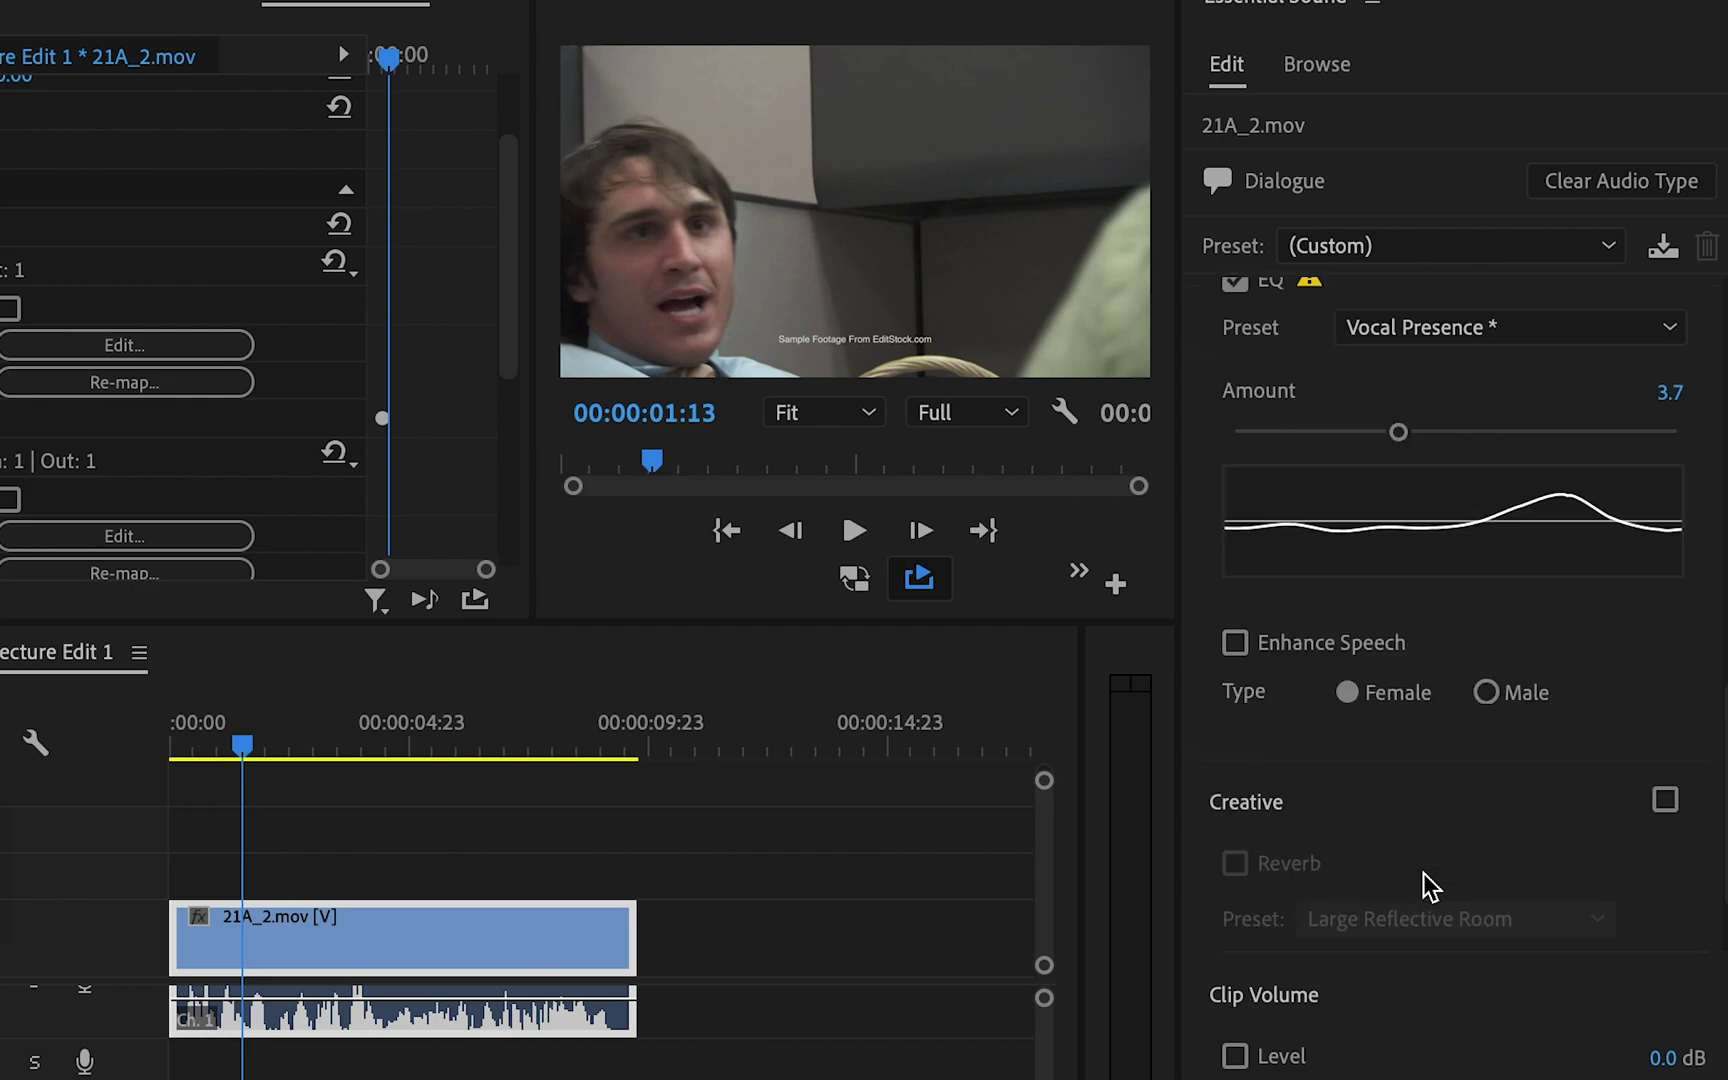
pyautogui.scroll(-2, 1430, 885)
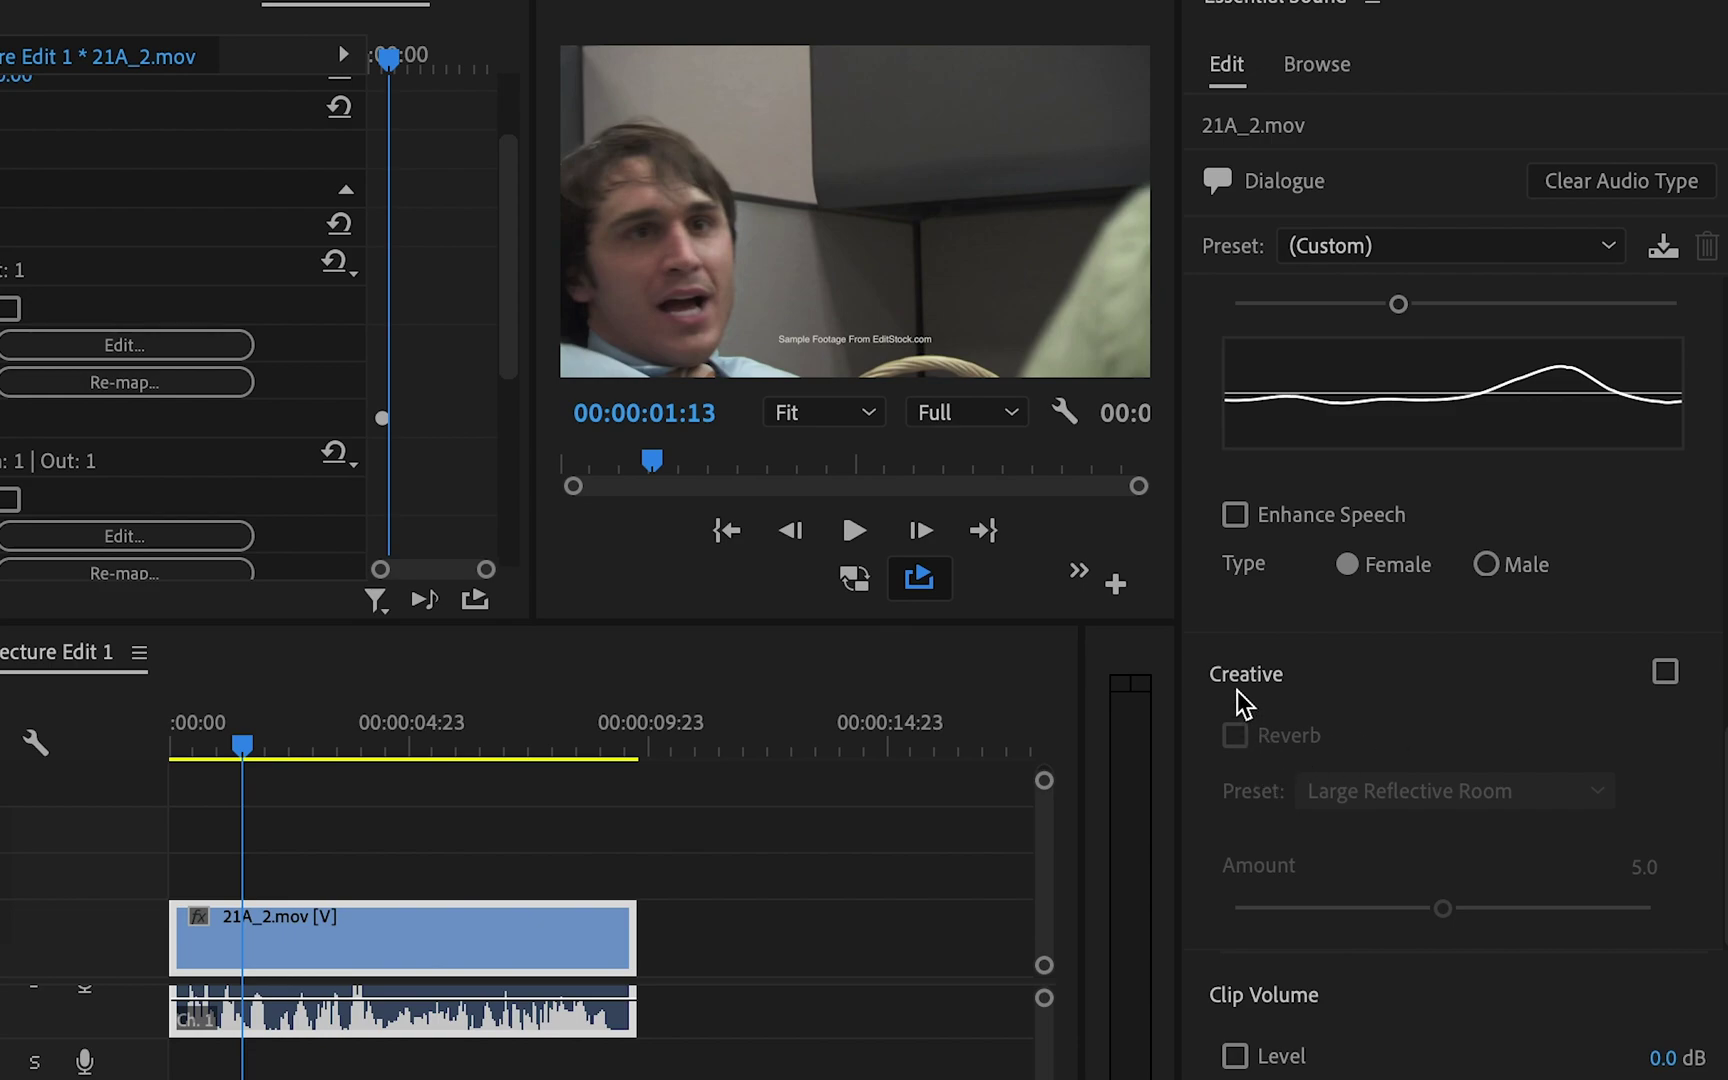
pyautogui.click(1665, 672)
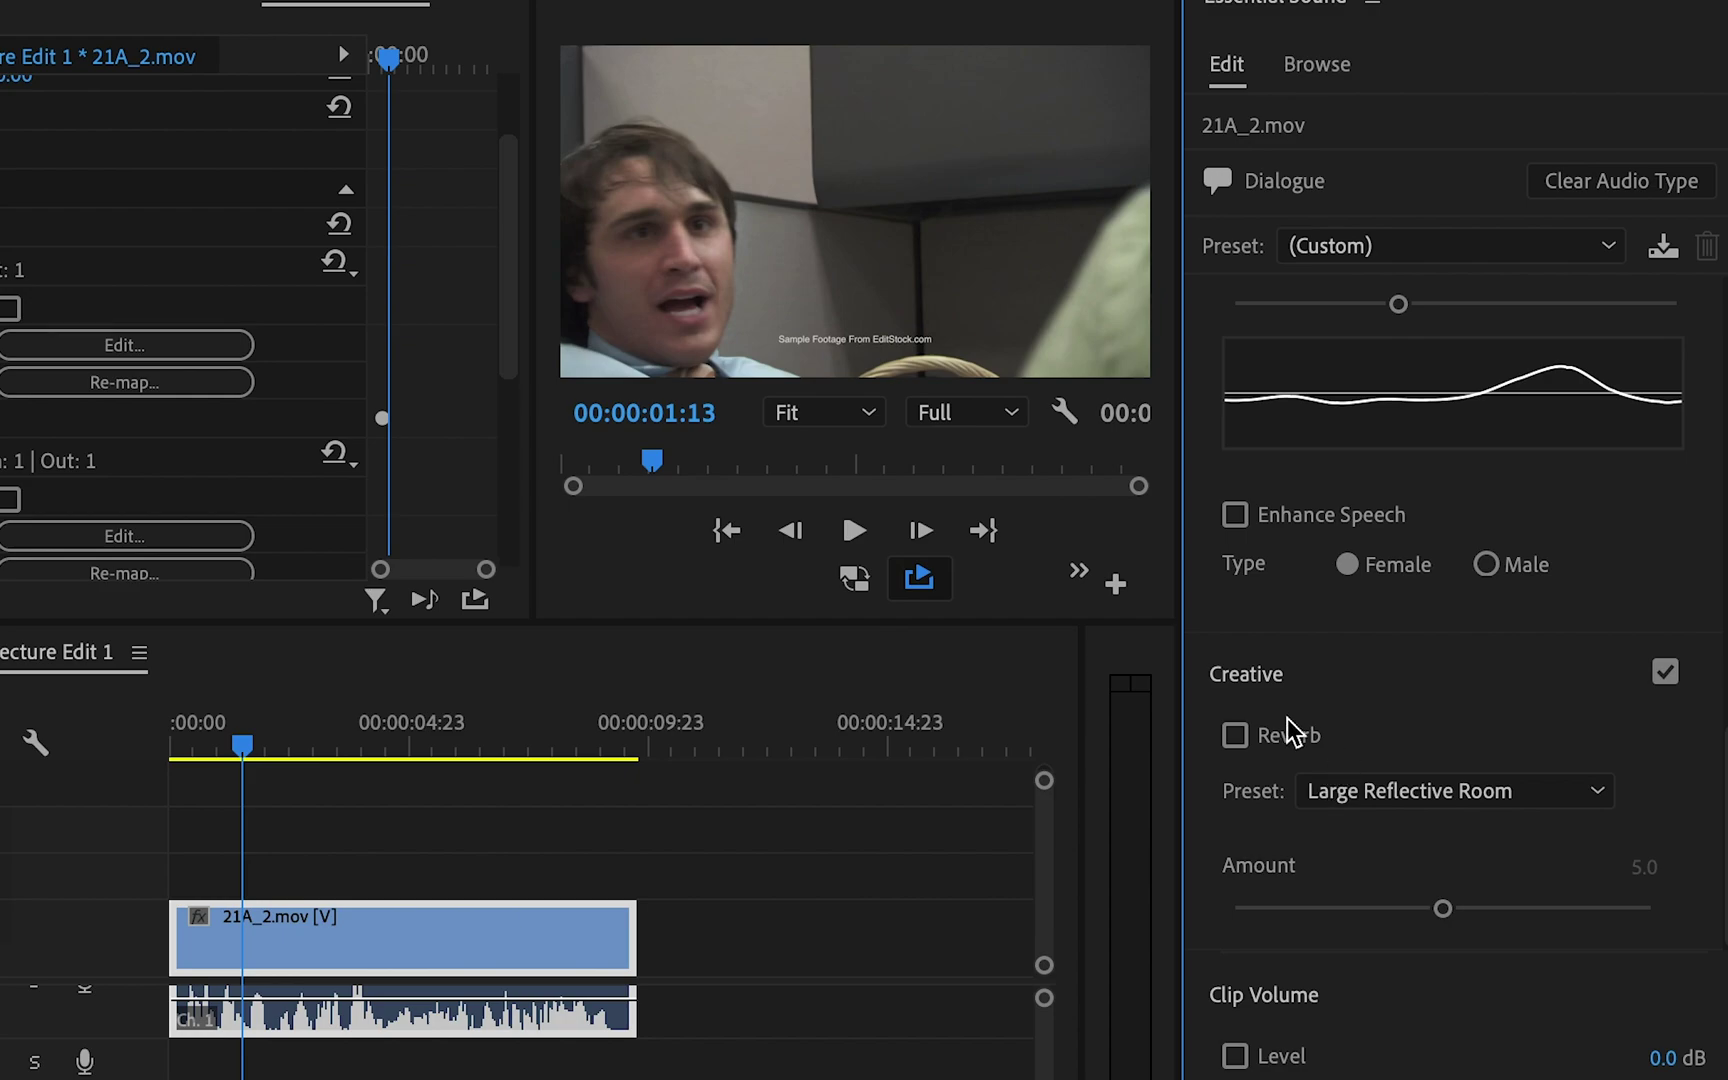
# Apply the Church reverb preset to the dialogue clip and raise its amount to 5.4 during playback.
pyautogui.click(1377, 792)
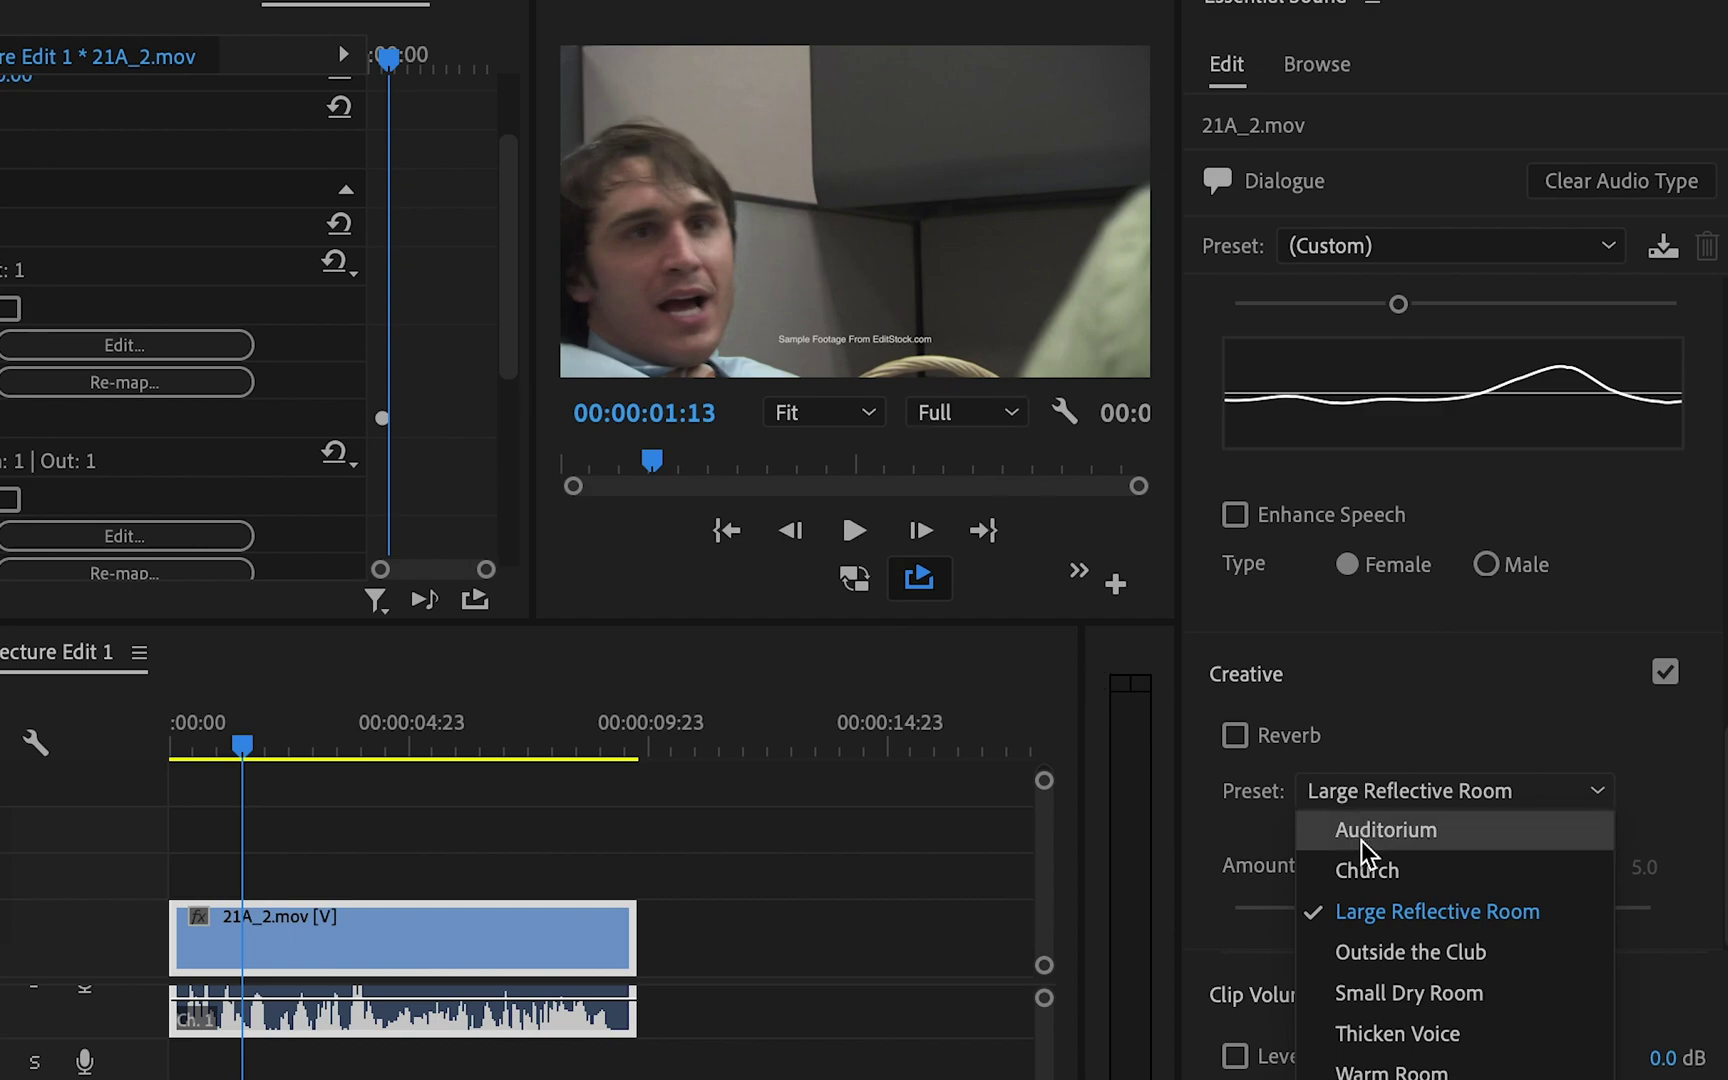
pyautogui.click(1380, 873)
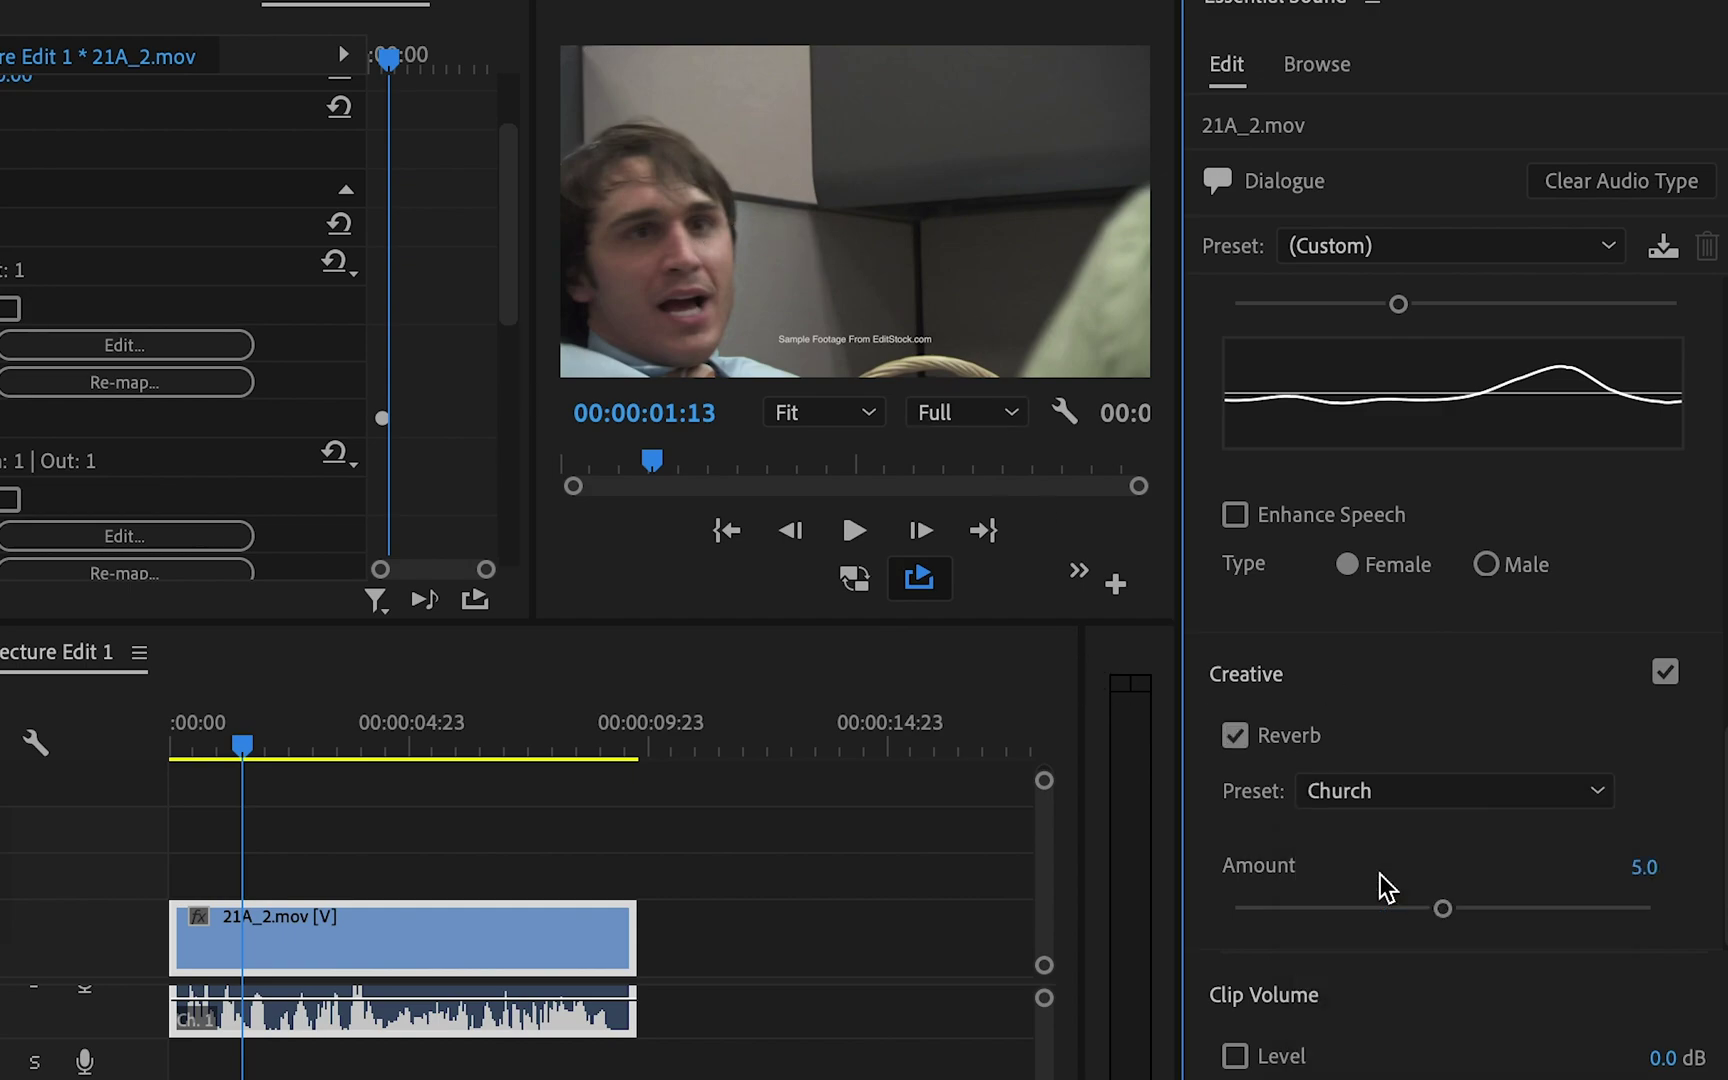
pyautogui.press('space')
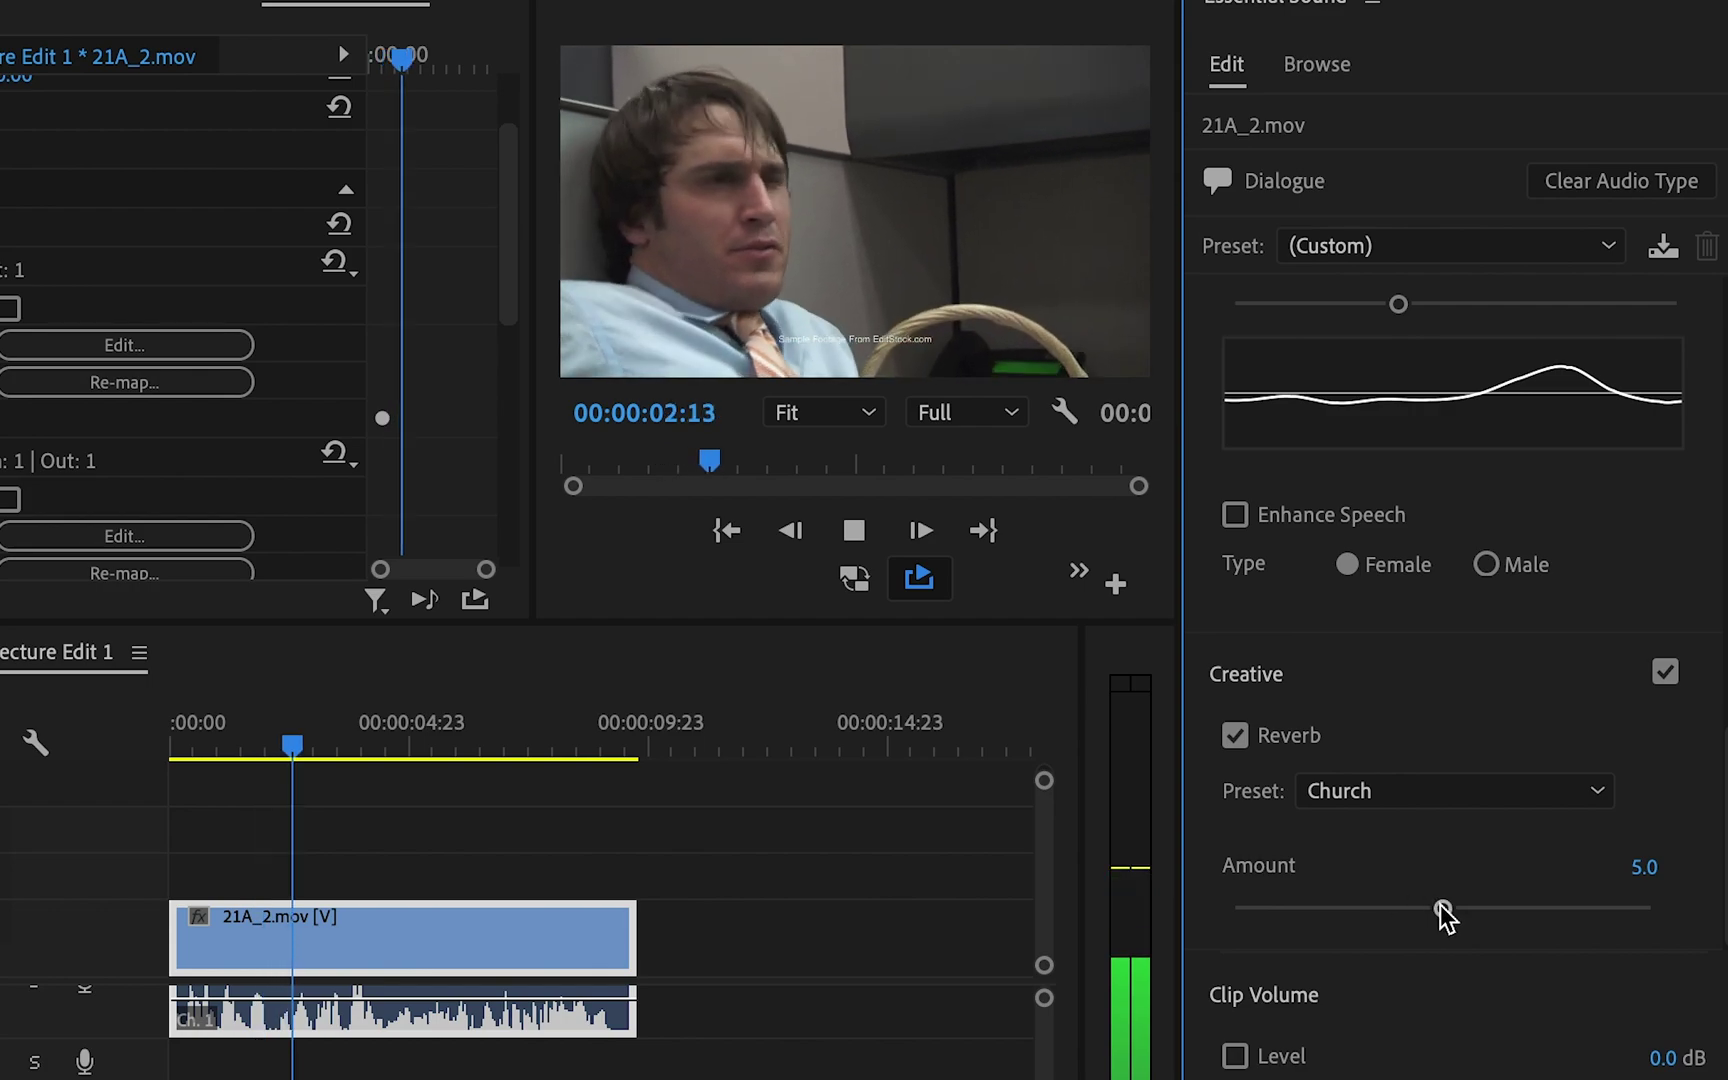
pyautogui.moveTo(1443, 909); pyautogui.dragTo(1459, 915)
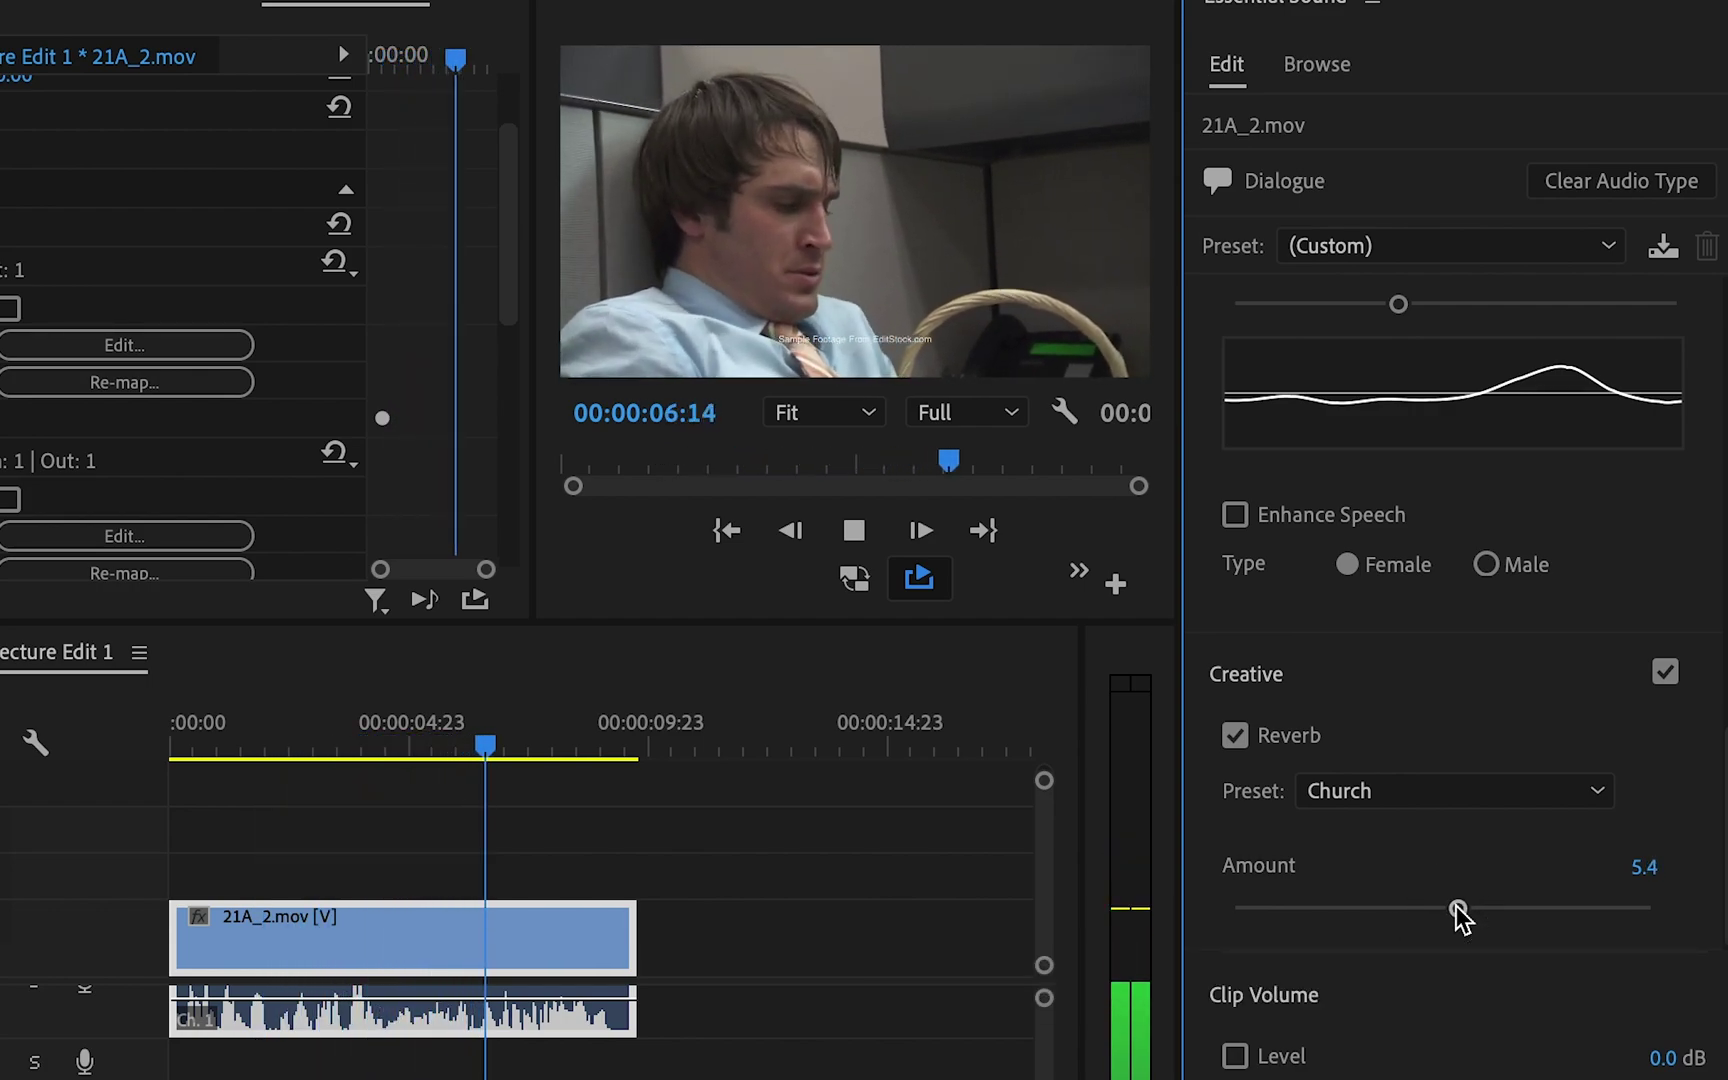
# Try the Church reverb amount at 4.2, at 6.5, and at 2.6.
pyautogui.press('space')
pyautogui.moveTo(1457, 908); pyautogui.dragTo(1408, 910)
pyautogui.press('space')
pyautogui.press('space')
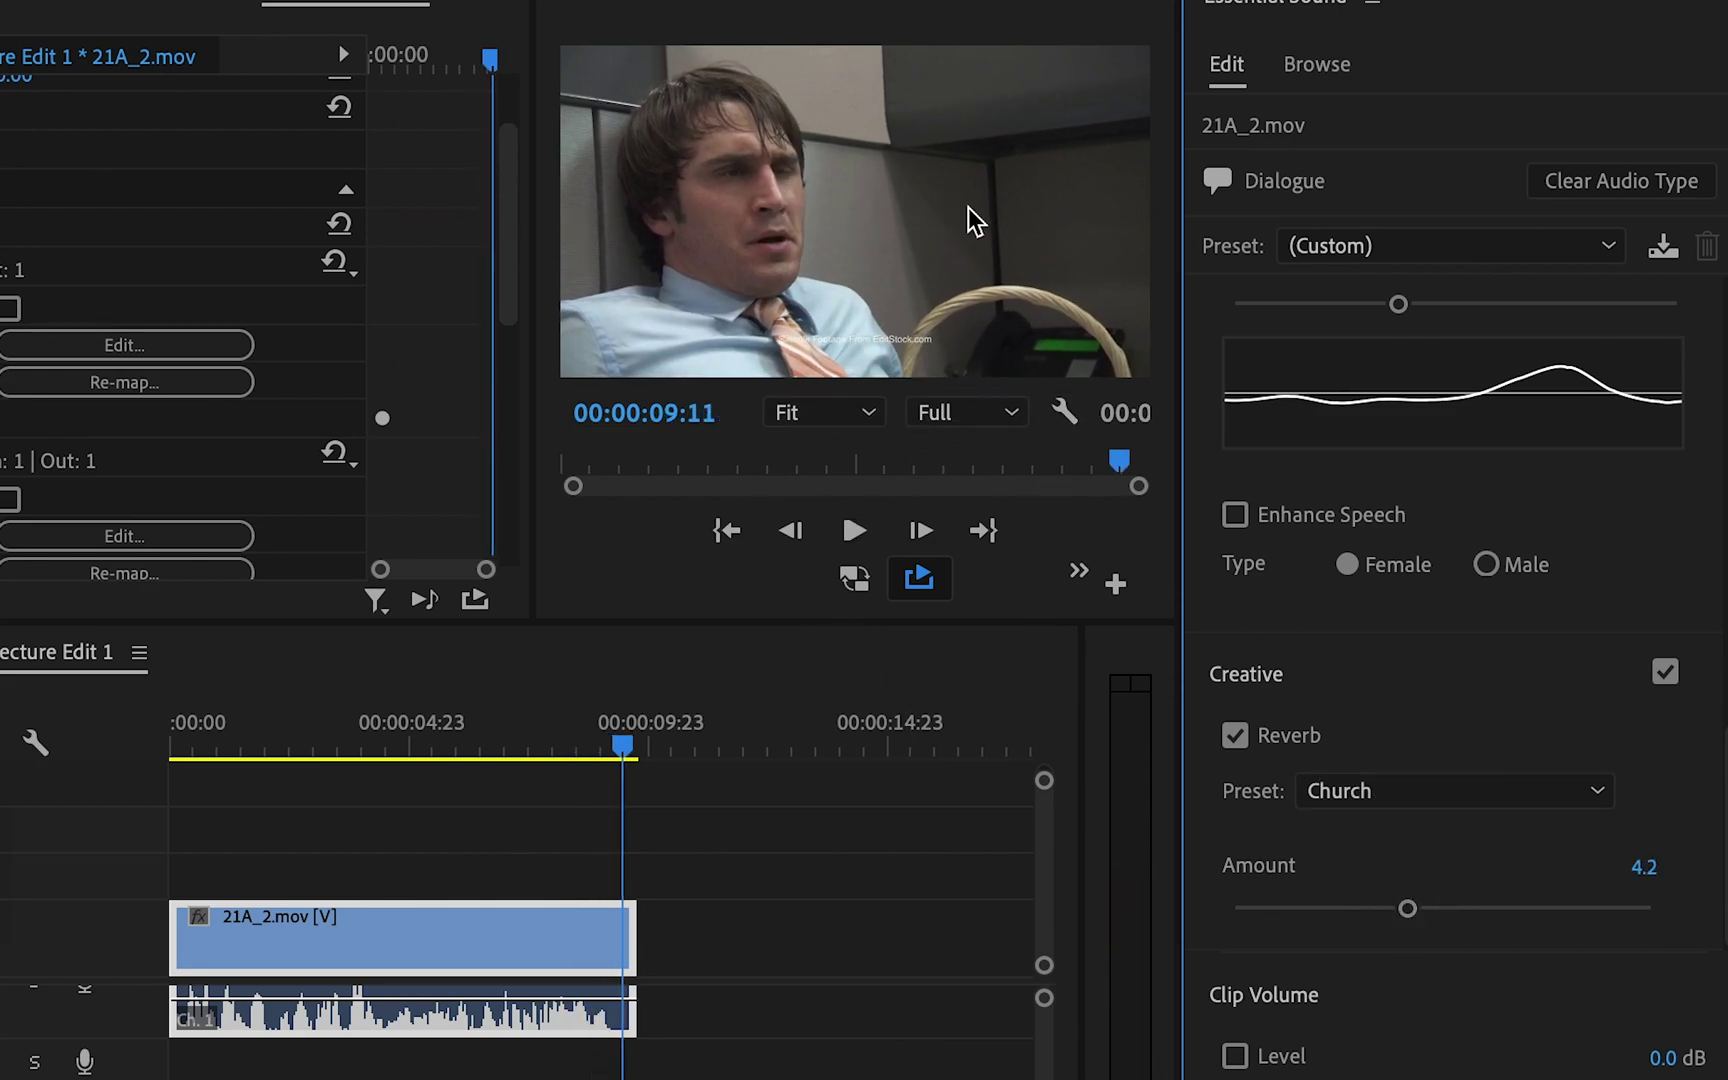
pyautogui.moveTo(1408, 908); pyautogui.dragTo(1508, 908)
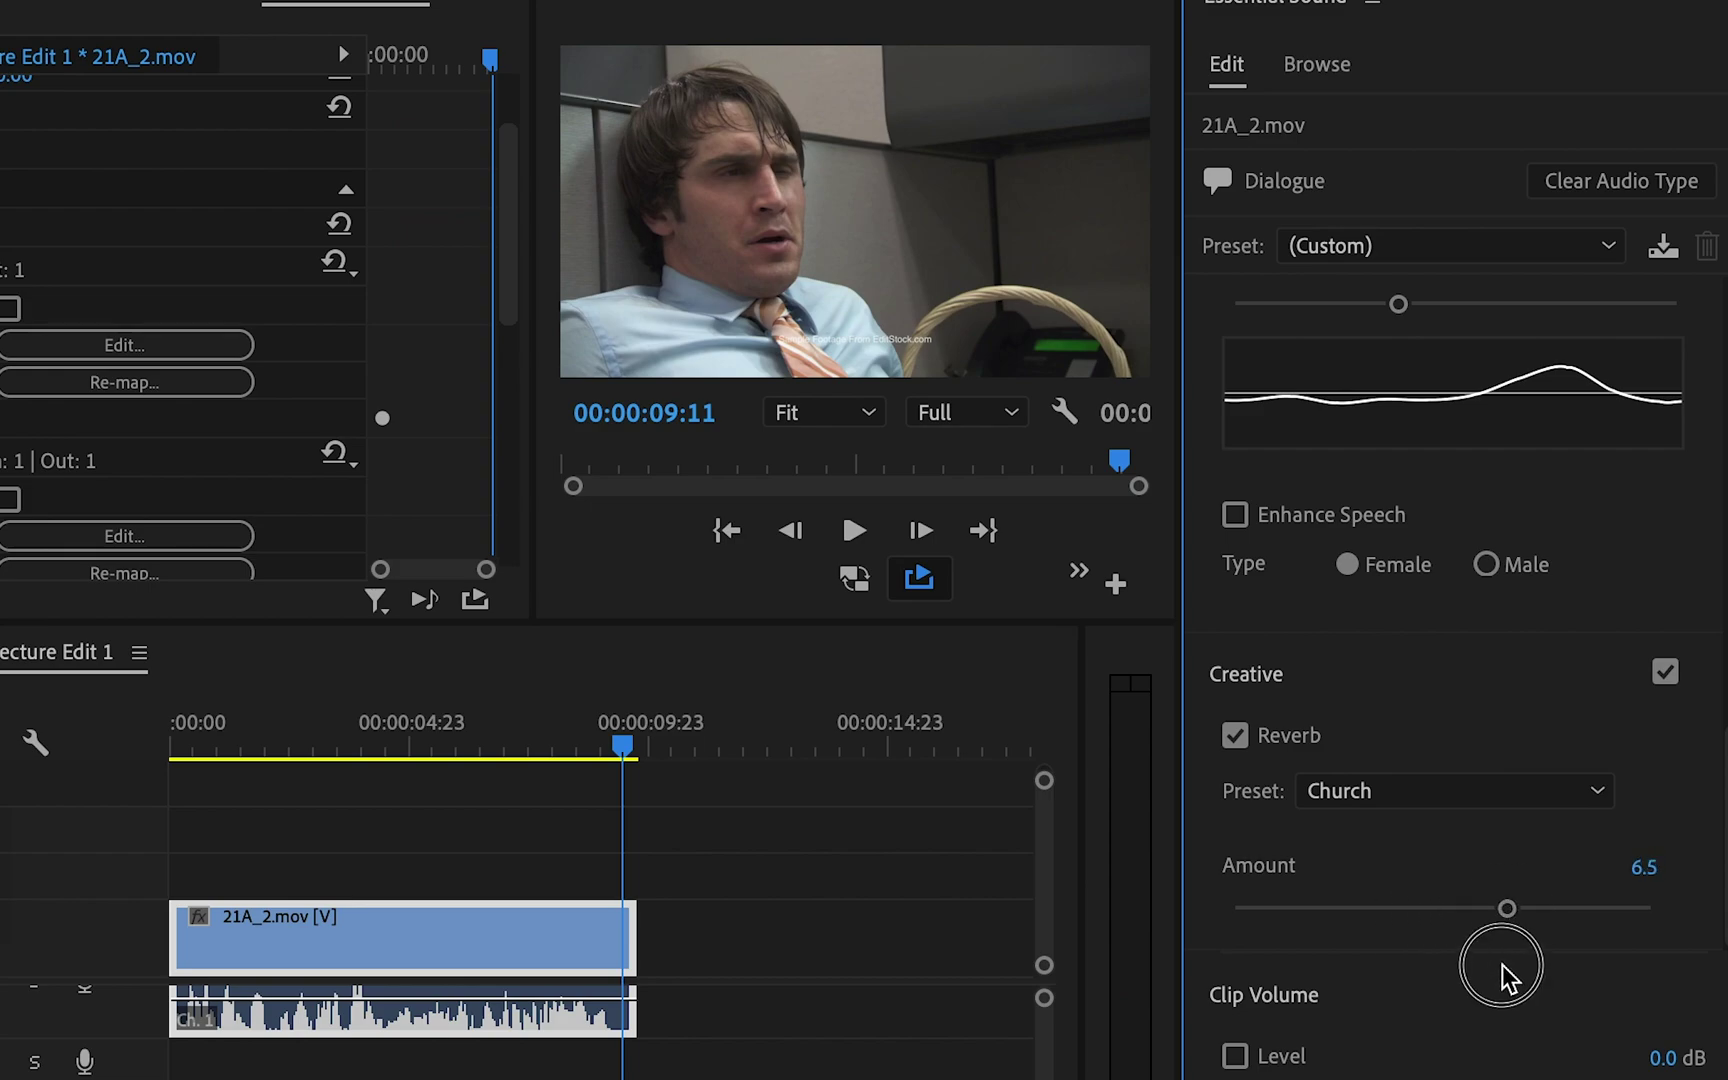
pyautogui.moveTo(1507, 908); pyautogui.dragTo(1338, 924)
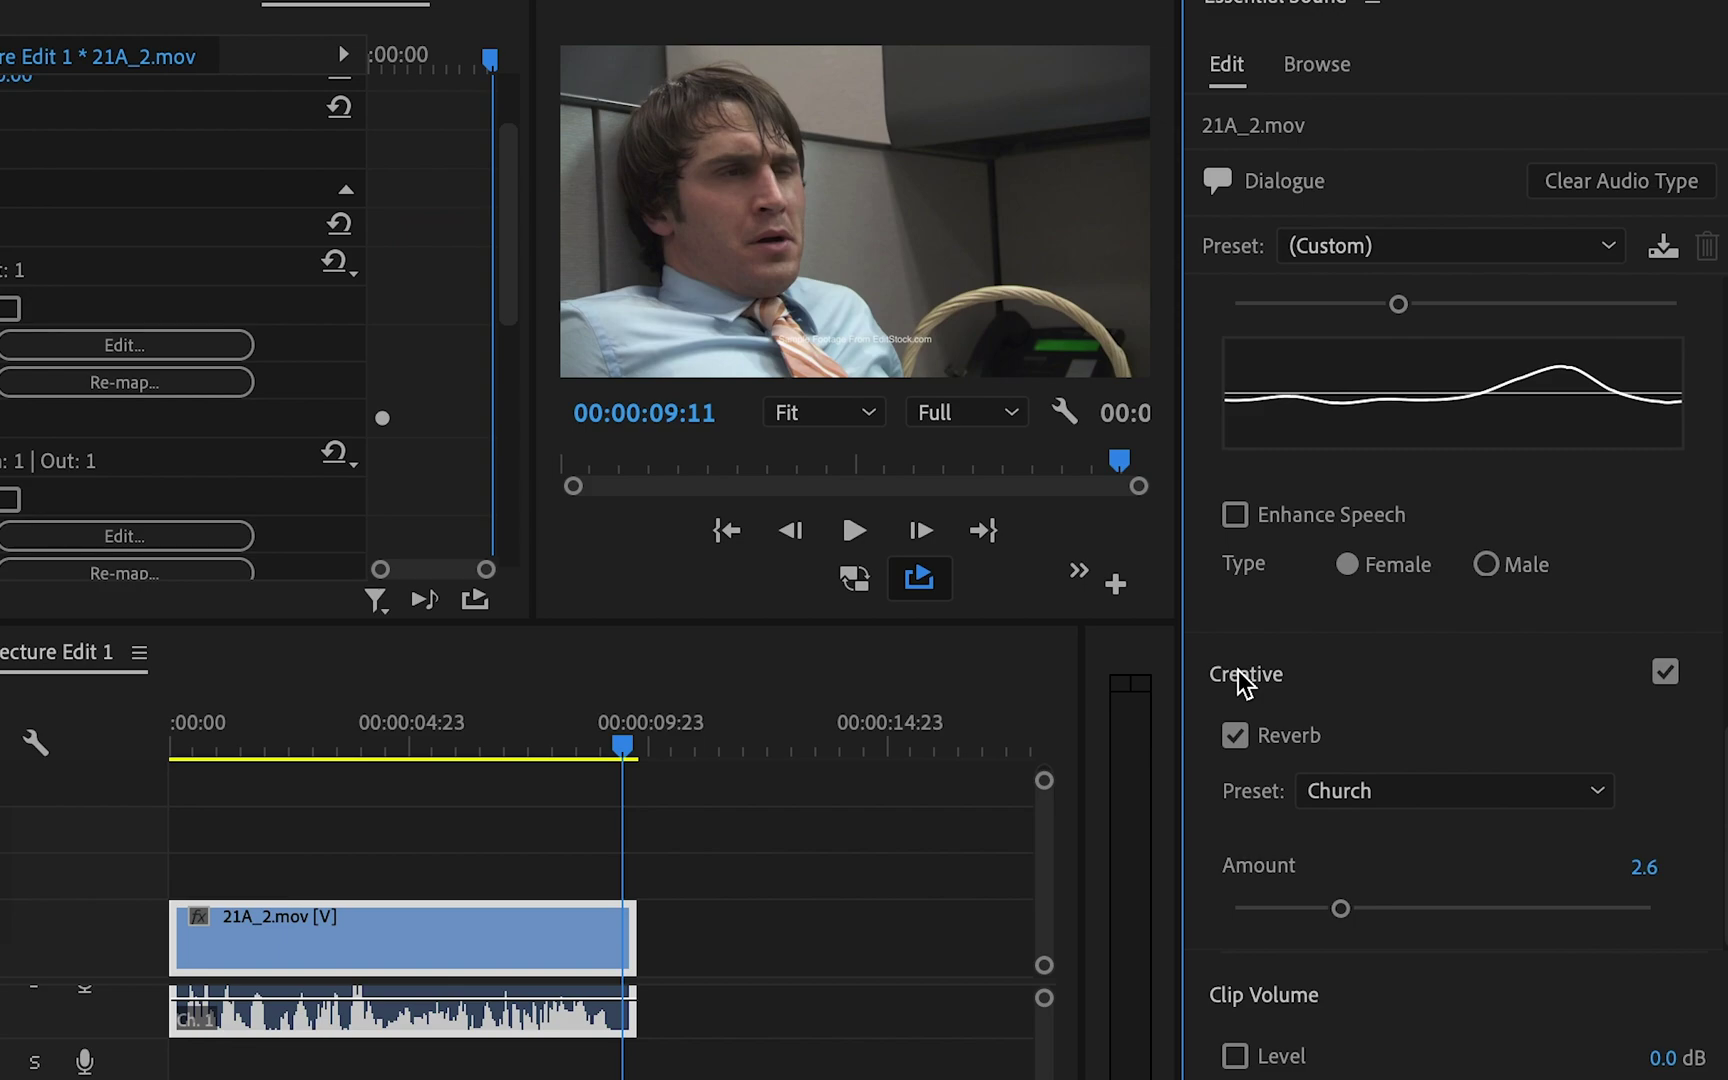
# Change the reverb preset to Warm Room and lower its amount to 2.2 while listening to the clip.
pyautogui.click(1420, 792)
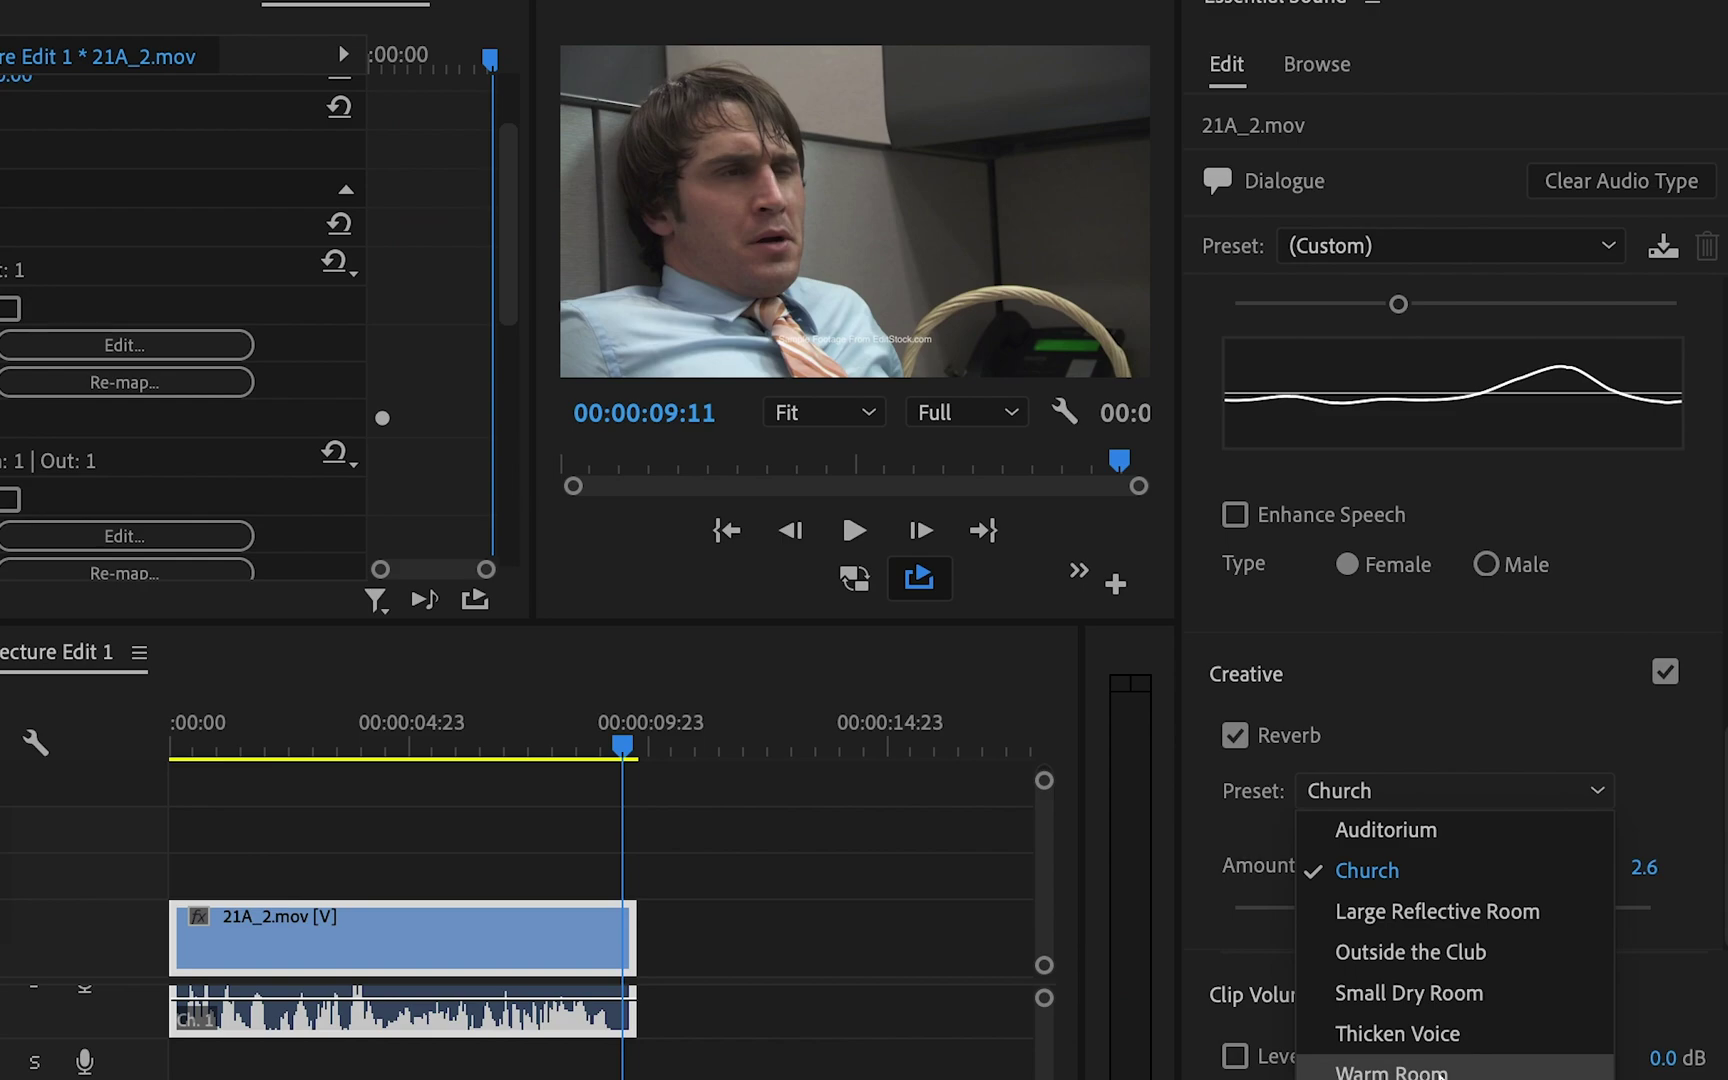
pyautogui.click(1470, 1066)
pyautogui.press('space')
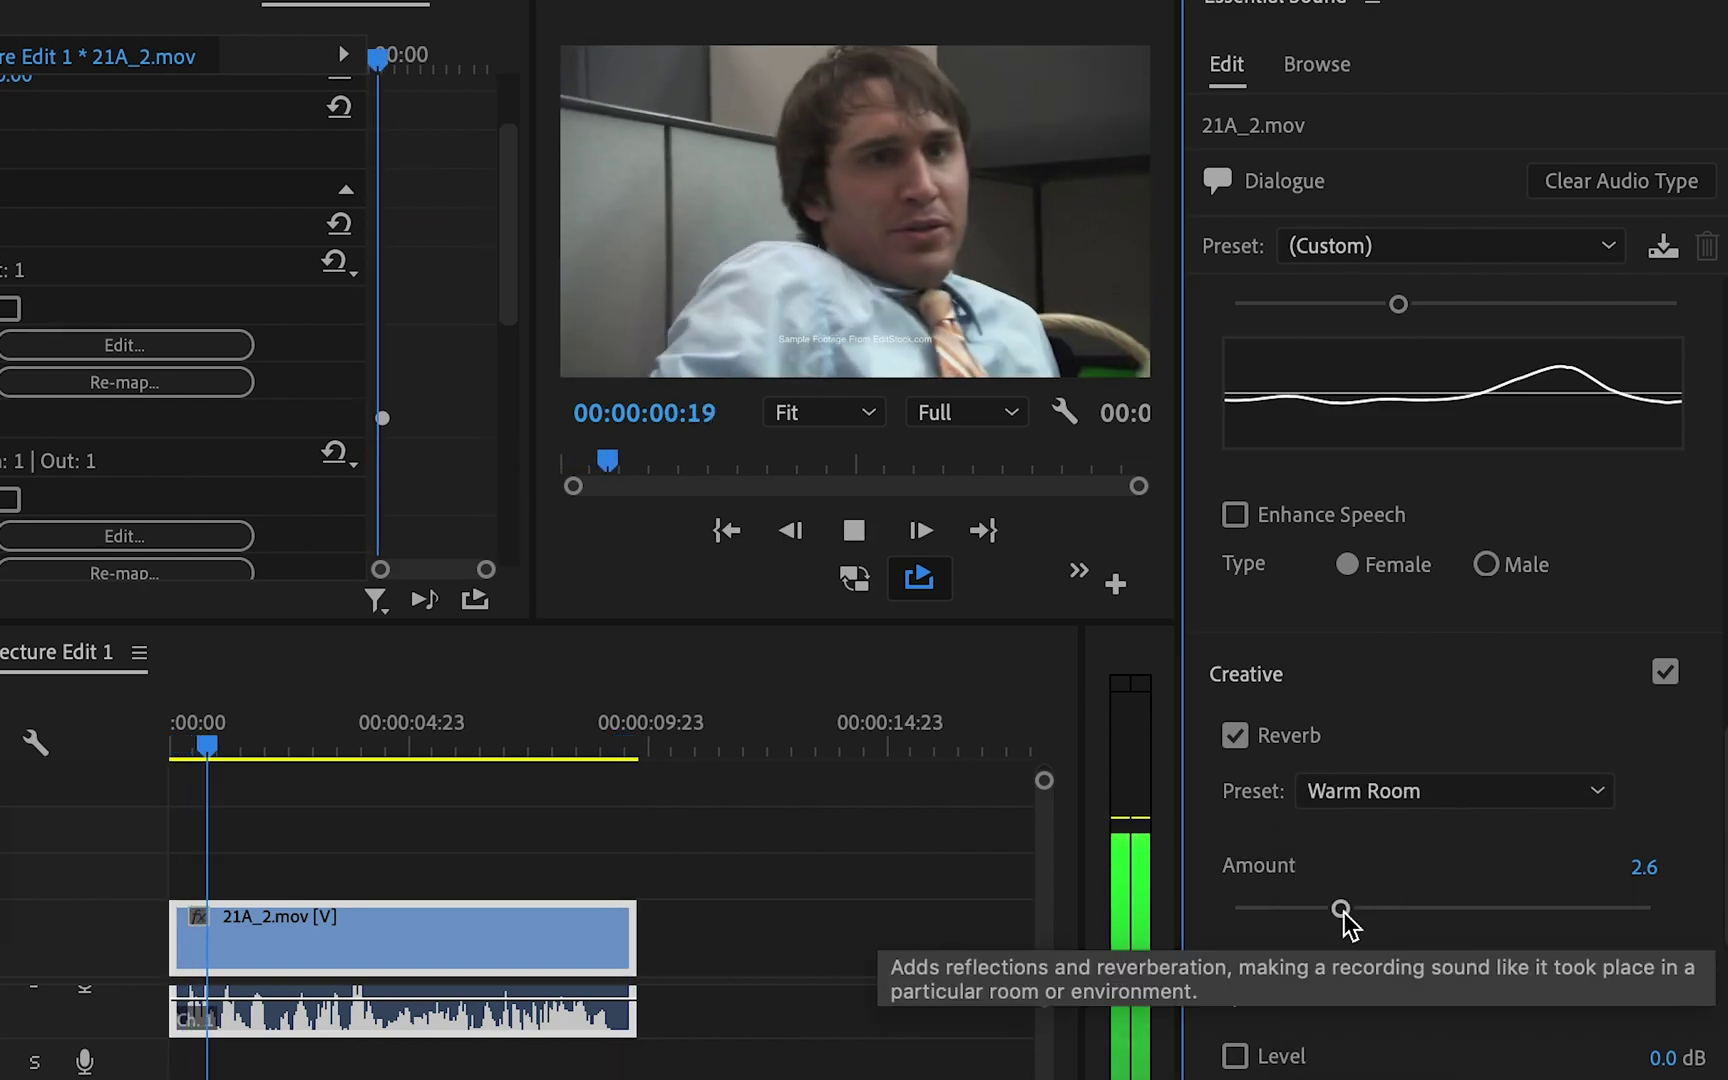
pyautogui.moveTo(1341, 909)
pyautogui.mouseDown()
pyautogui.moveTo(1273, 918)
pyautogui.moveTo(1330, 910)
pyautogui.mouseUp()
pyautogui.press('space')
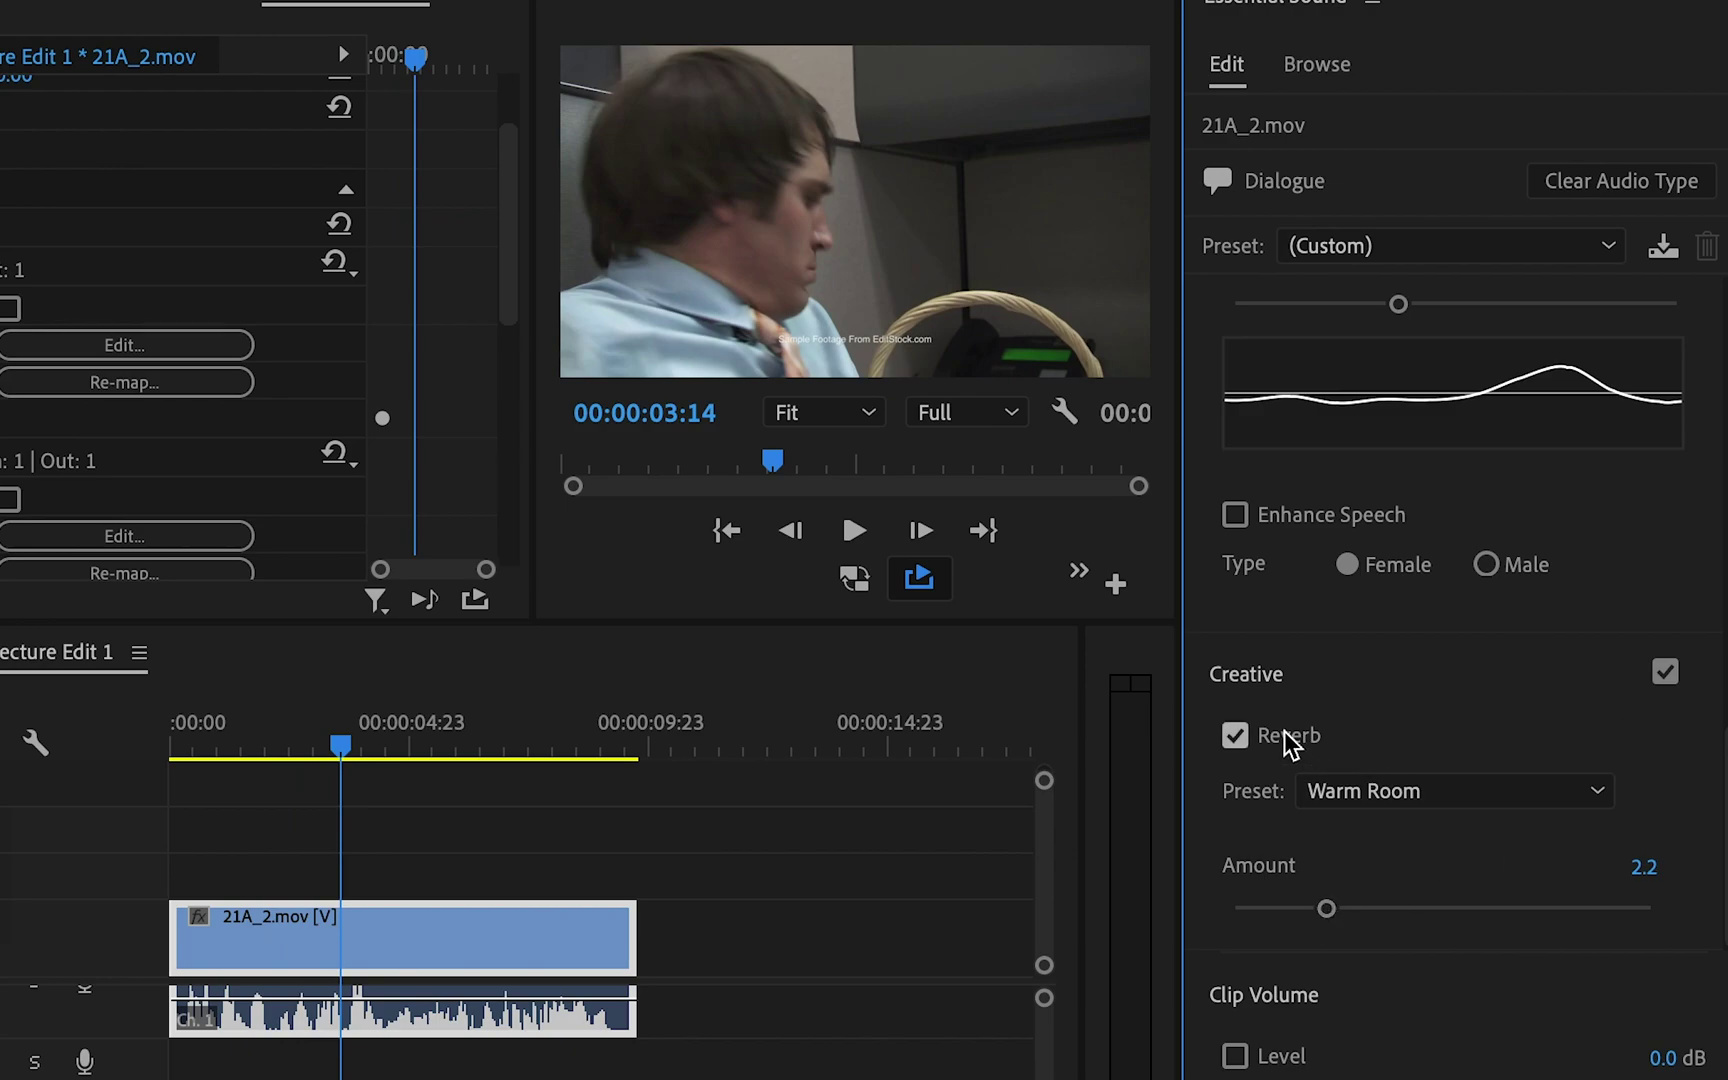
# Open the clip's Studio Reverb effect for editing and load the Room Ambience 1 preset.
pyautogui.scroll(-5, 66, 414)
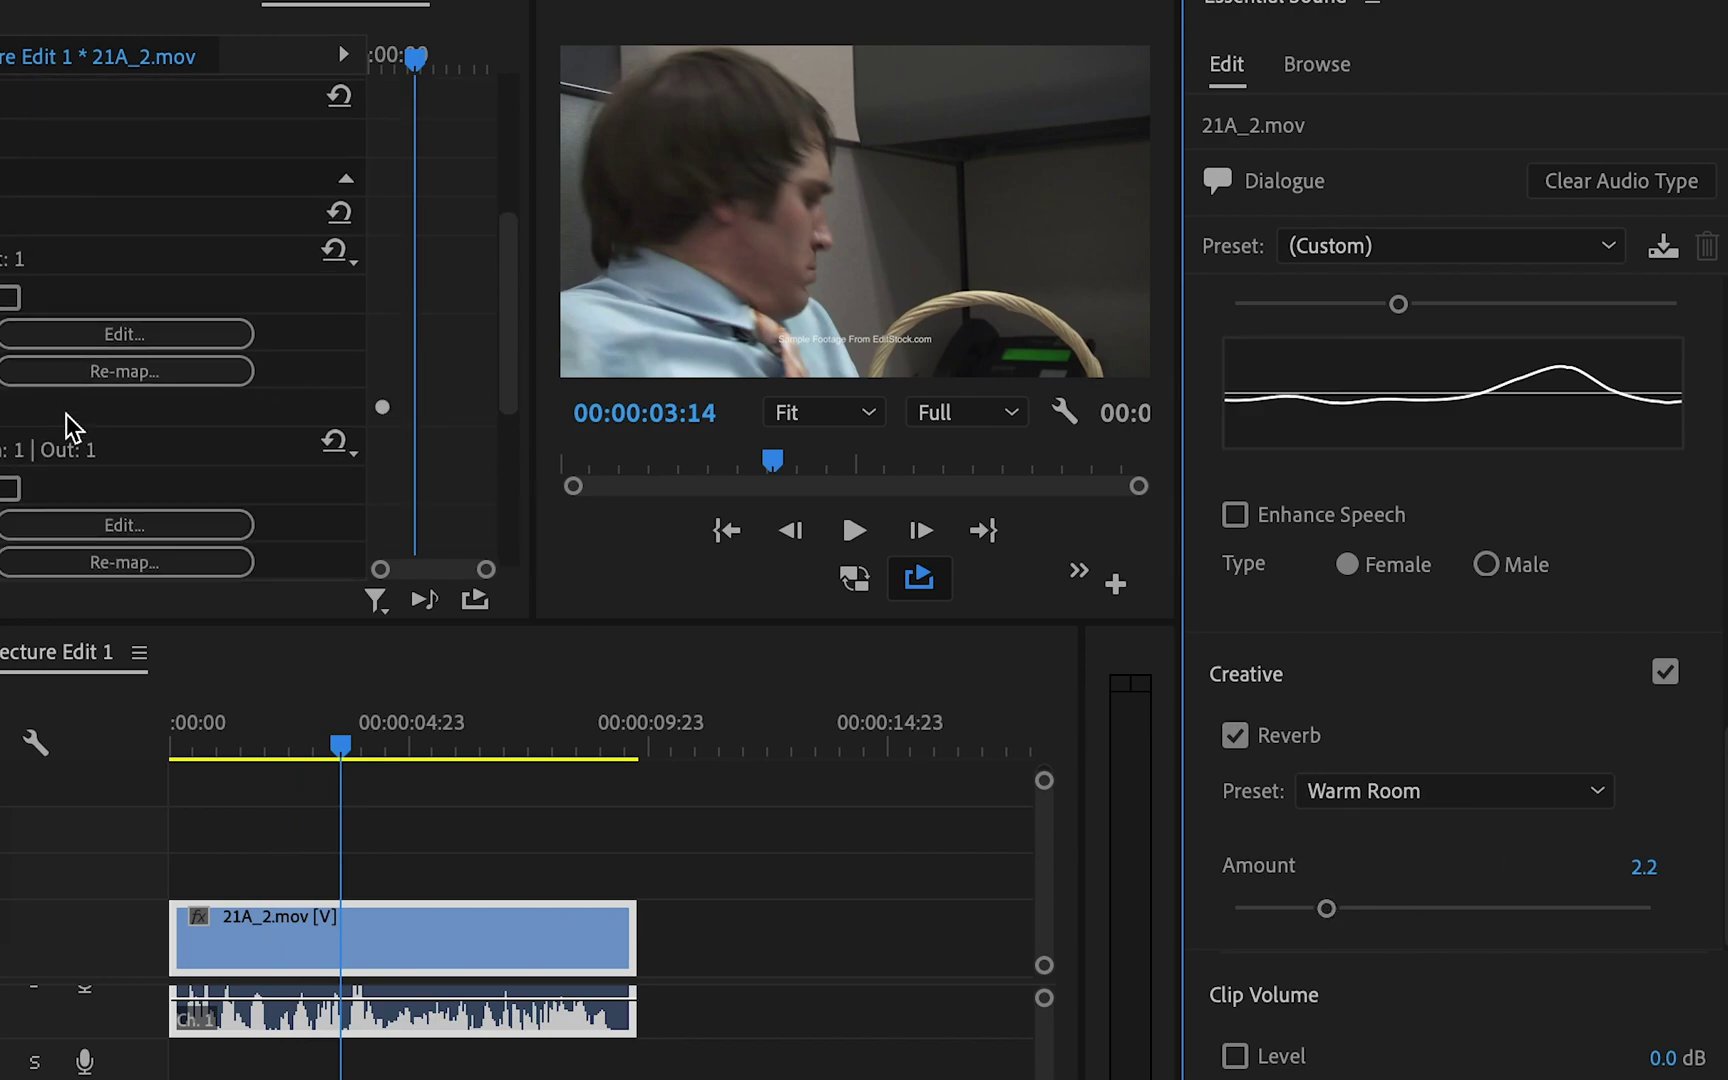
pyautogui.scroll(-2, 66, 414)
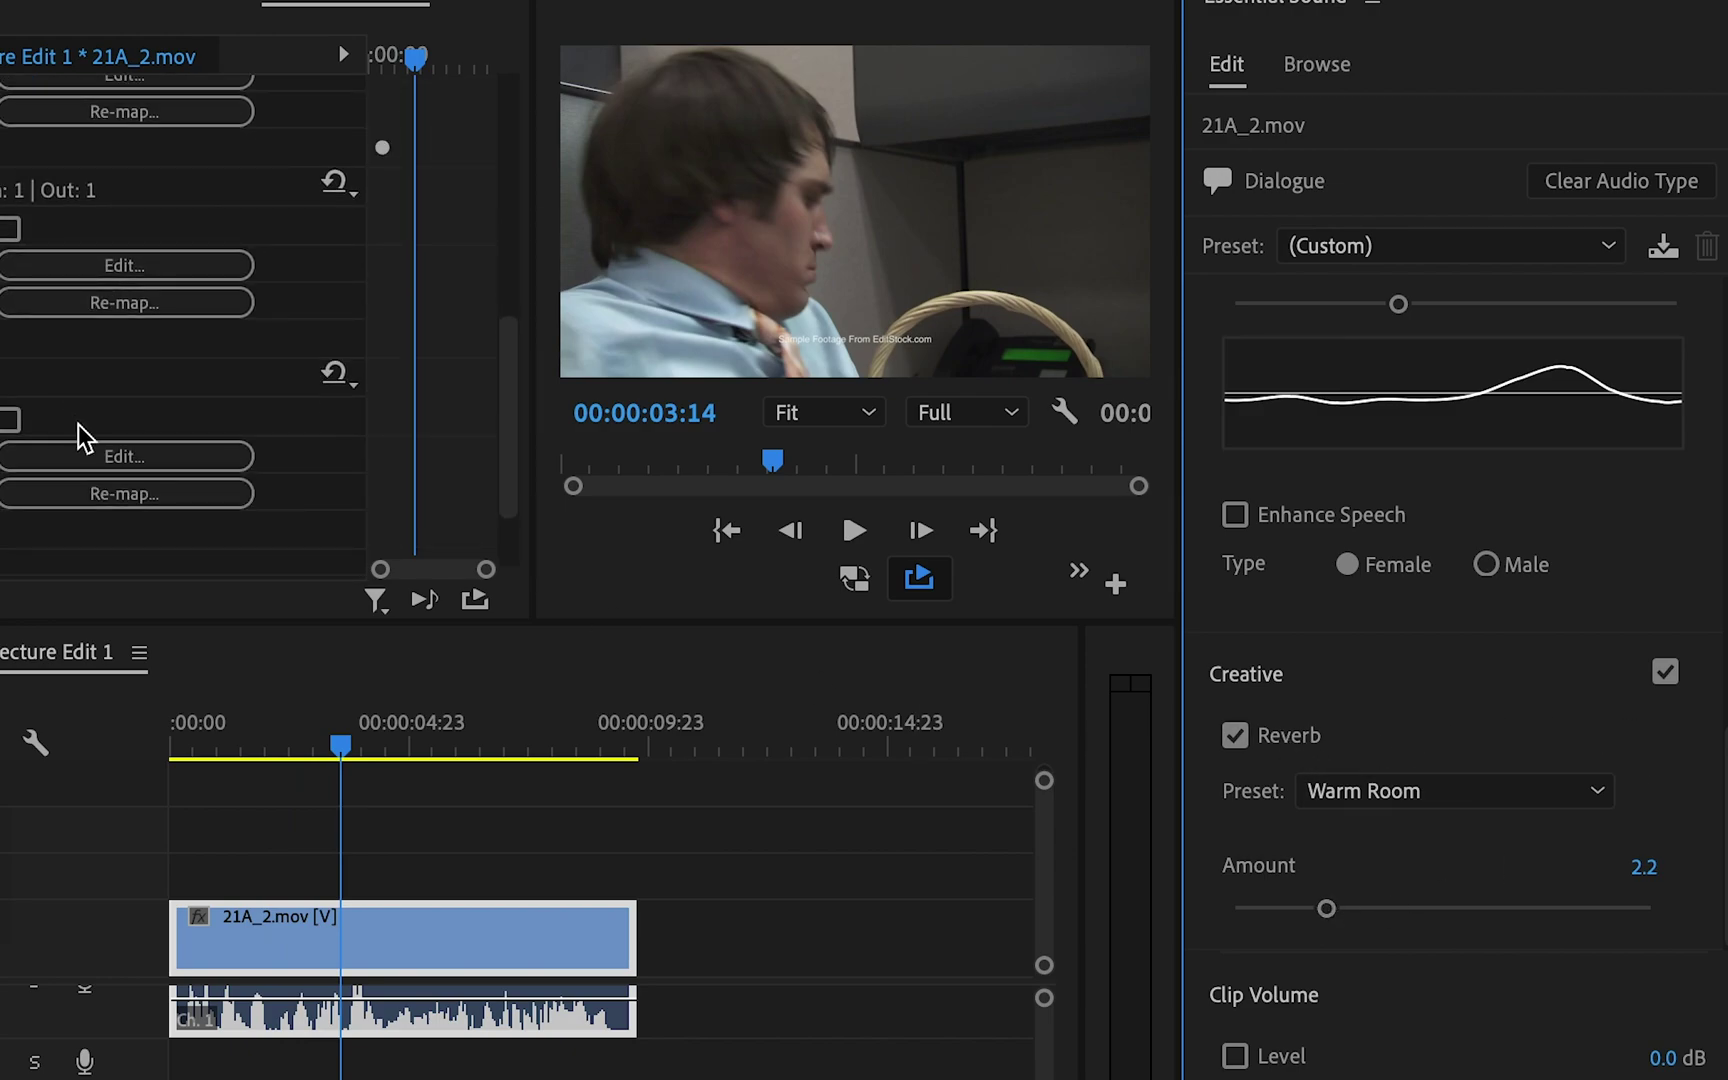
pyautogui.click(105, 455)
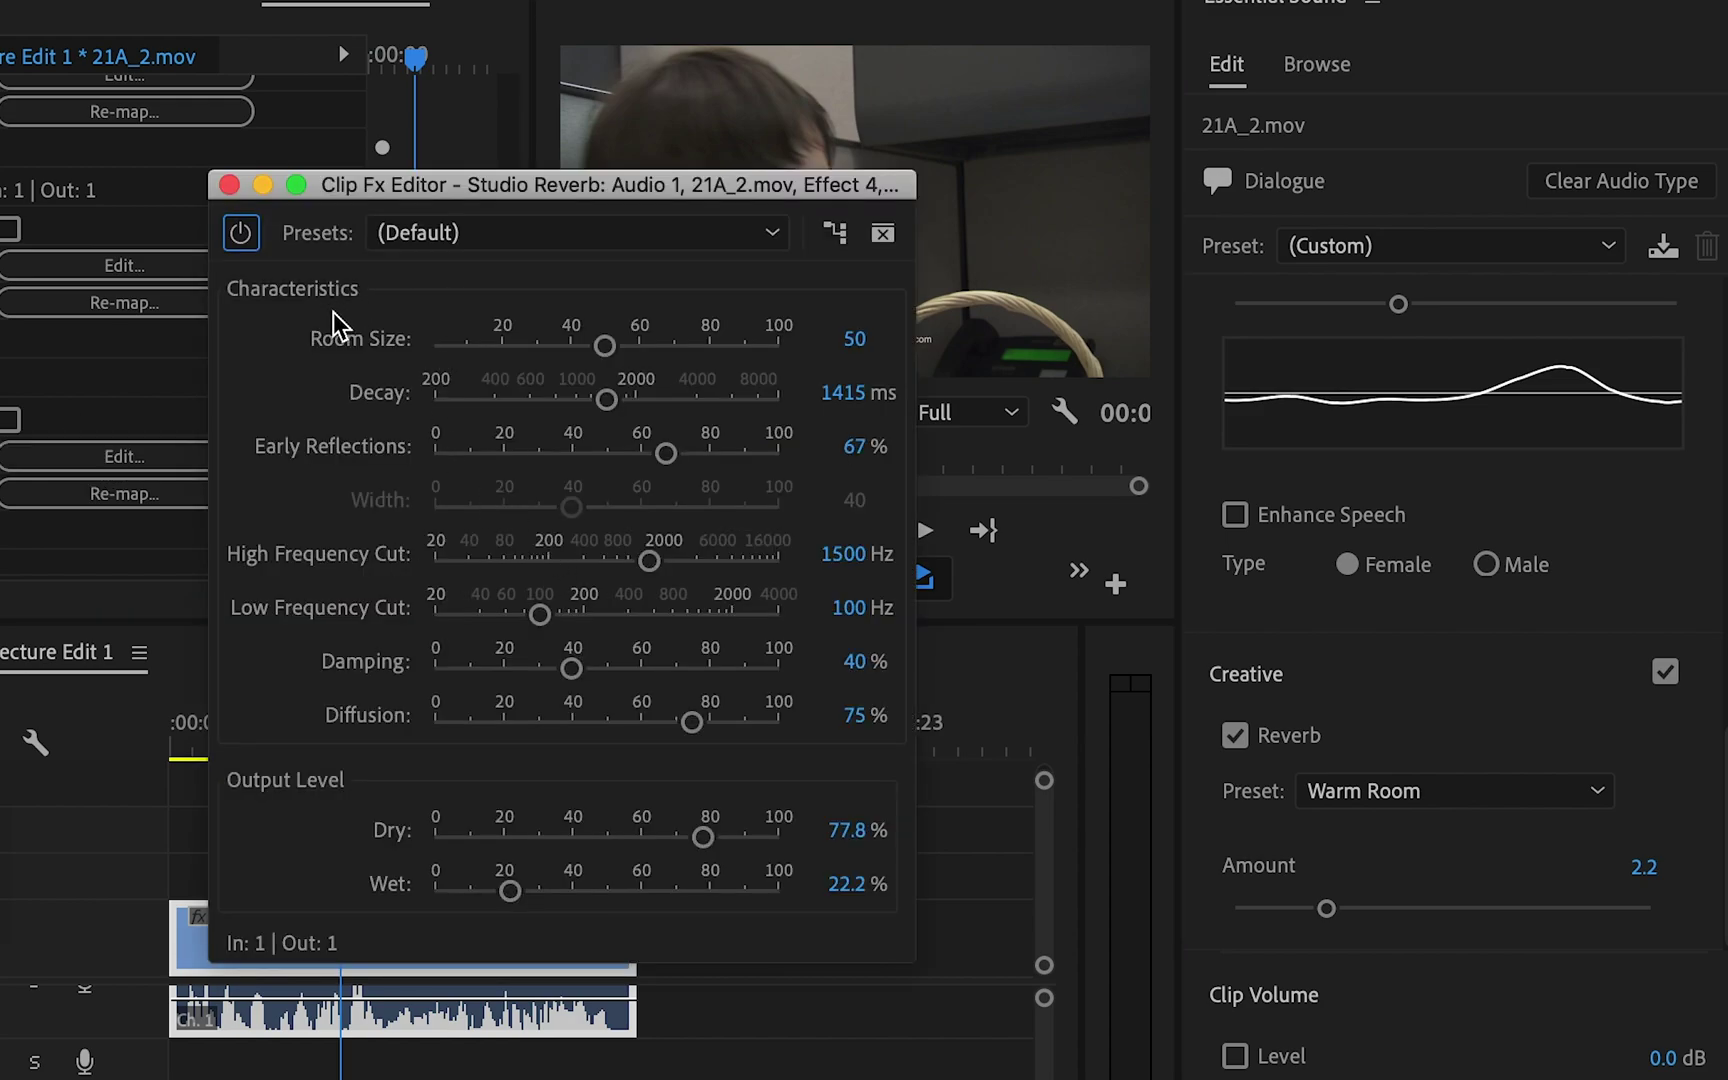
pyautogui.click(490, 236)
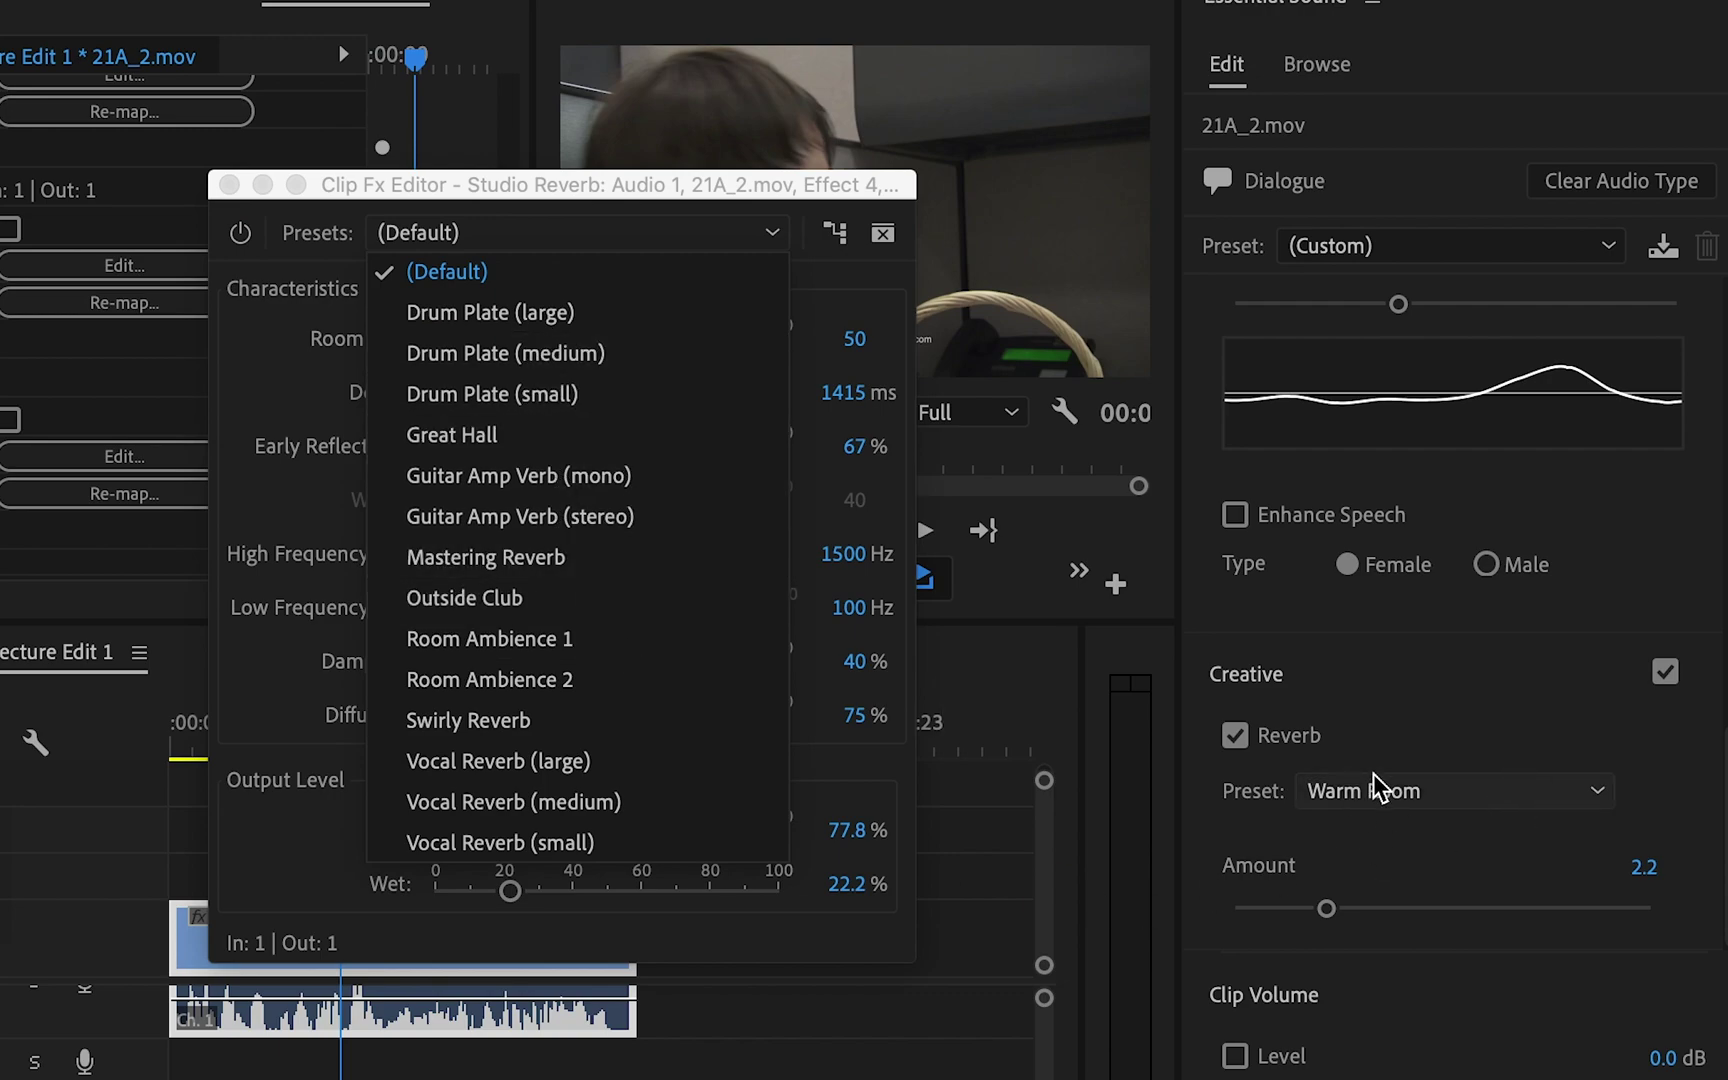
pyautogui.click(531, 645)
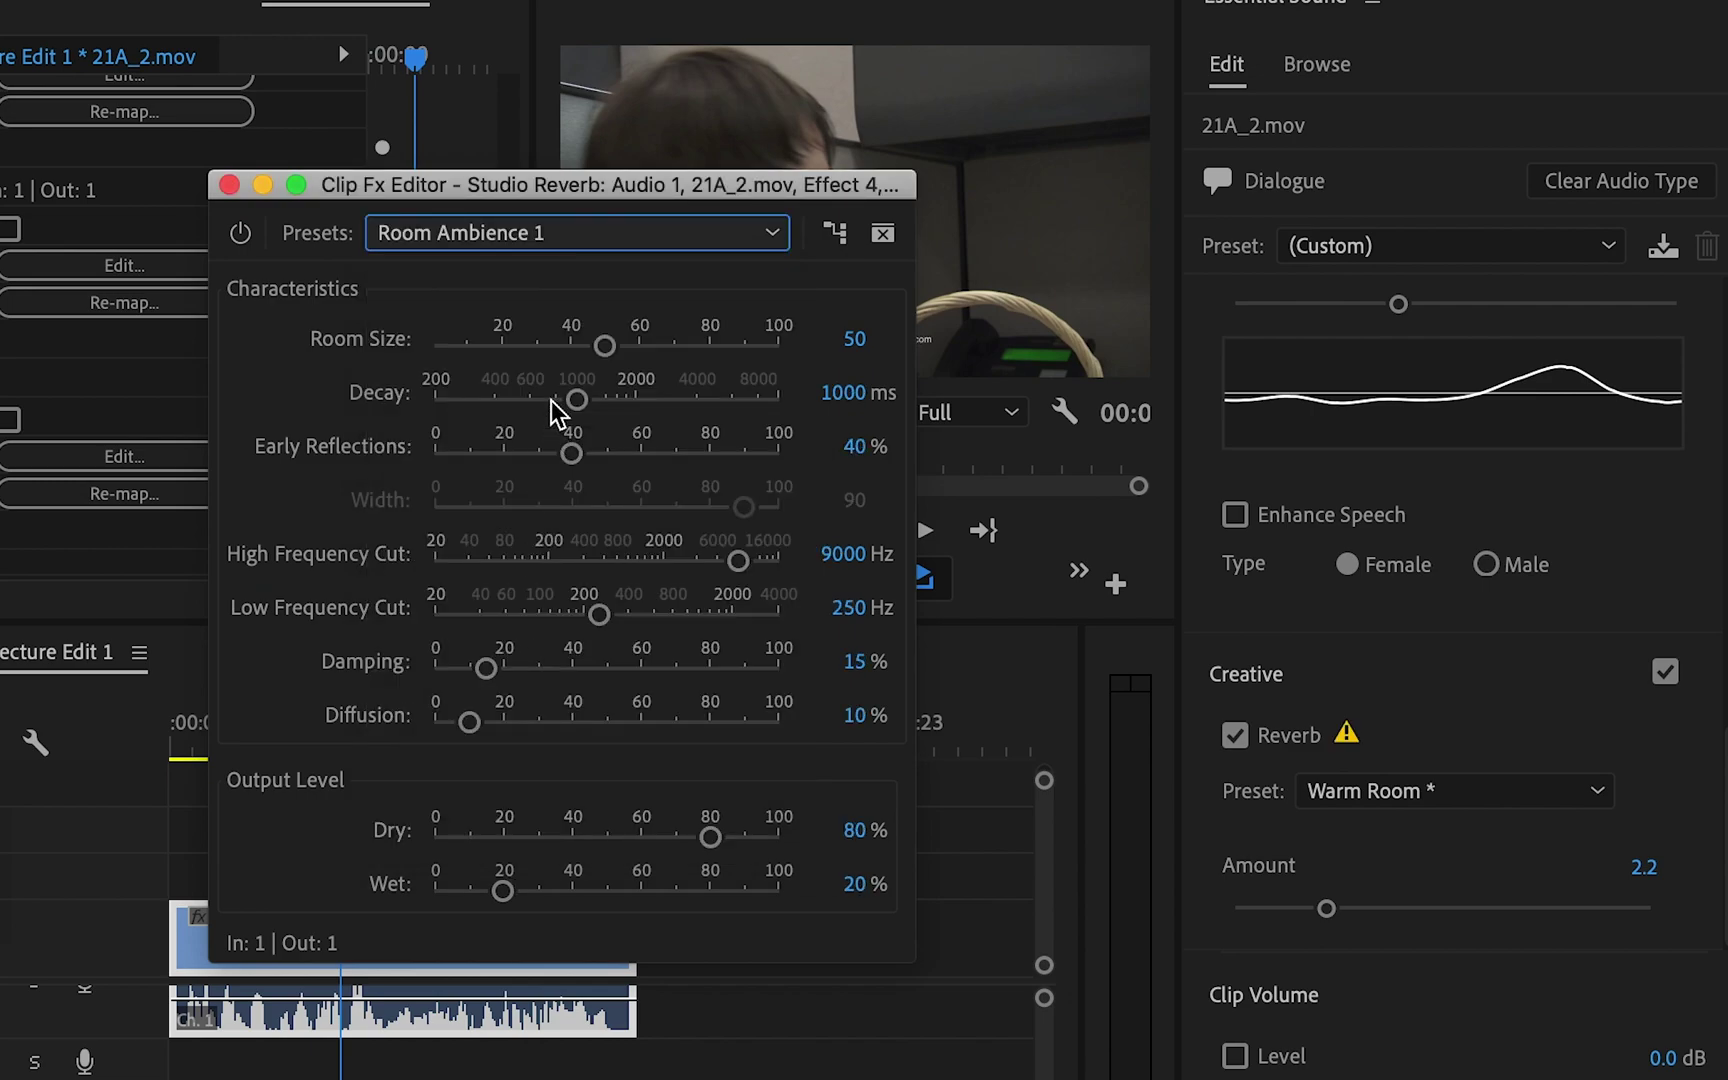
# During playback, set the Studio Reverb's Early Reflections to 78.2 % and Decay to 485.3 ms.
pyautogui.press('space')
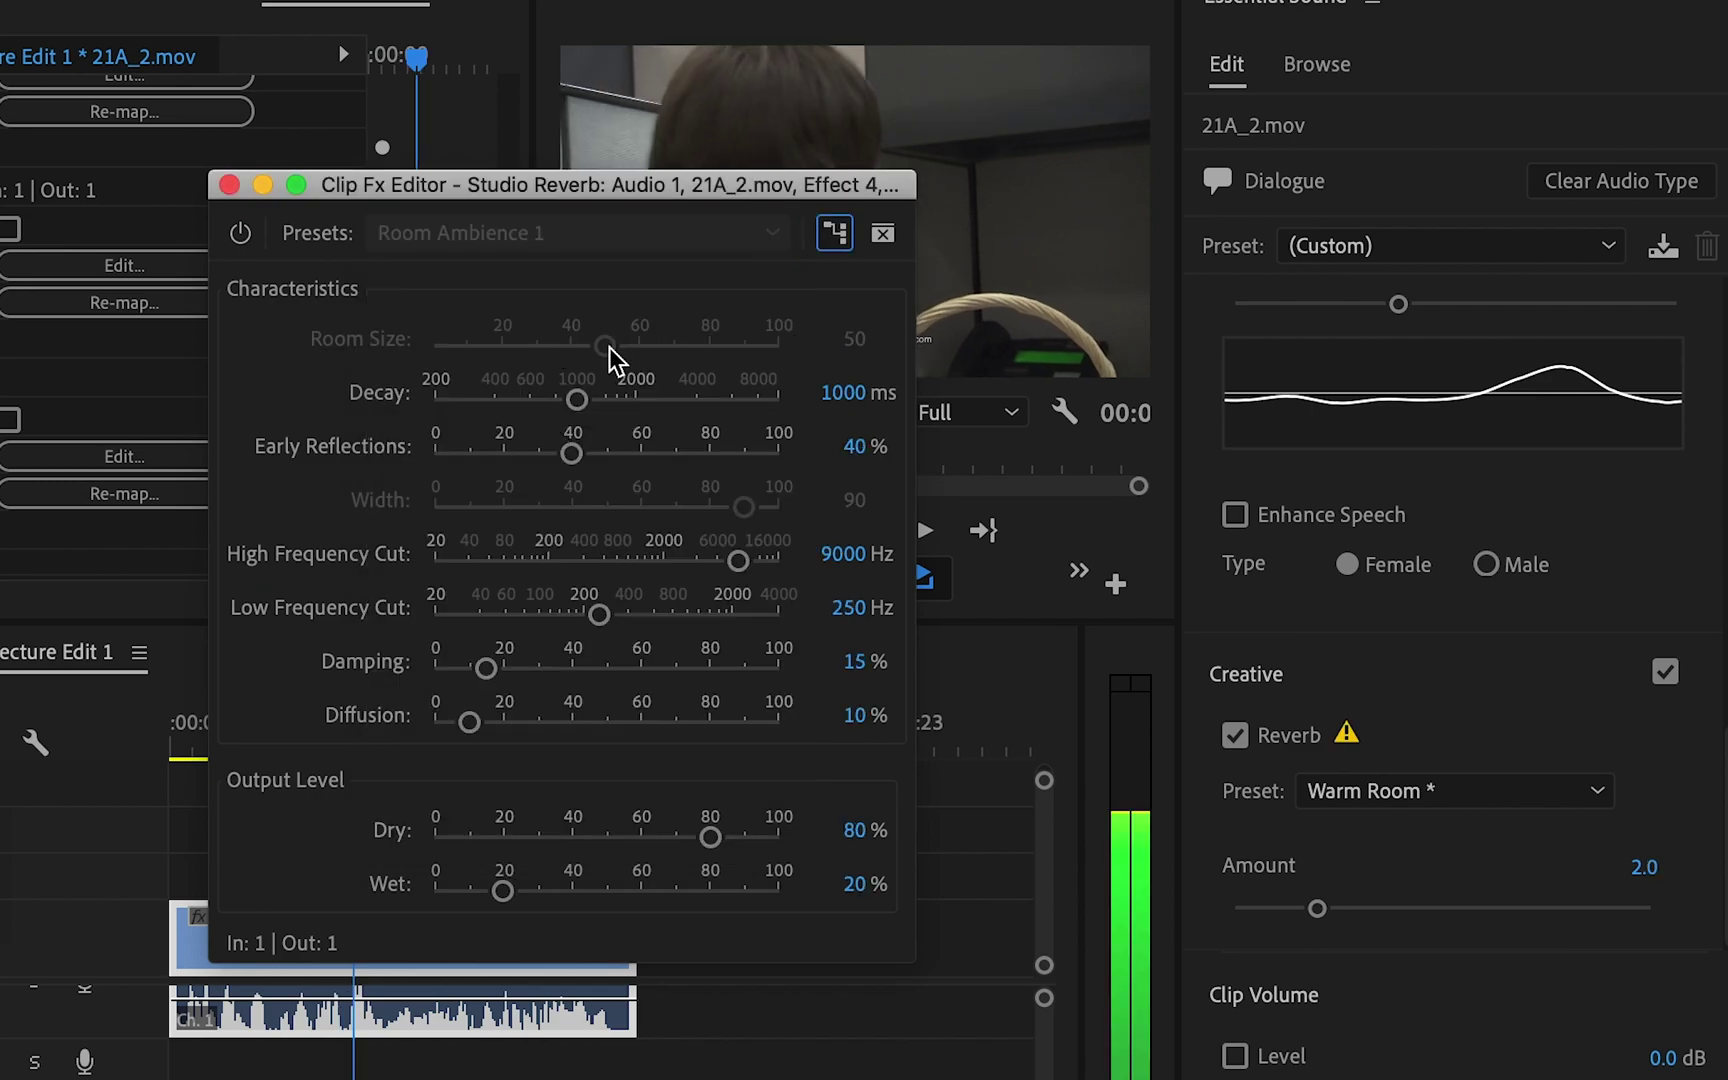
pyautogui.moveTo(609, 347); pyautogui.dragTo(706, 455)
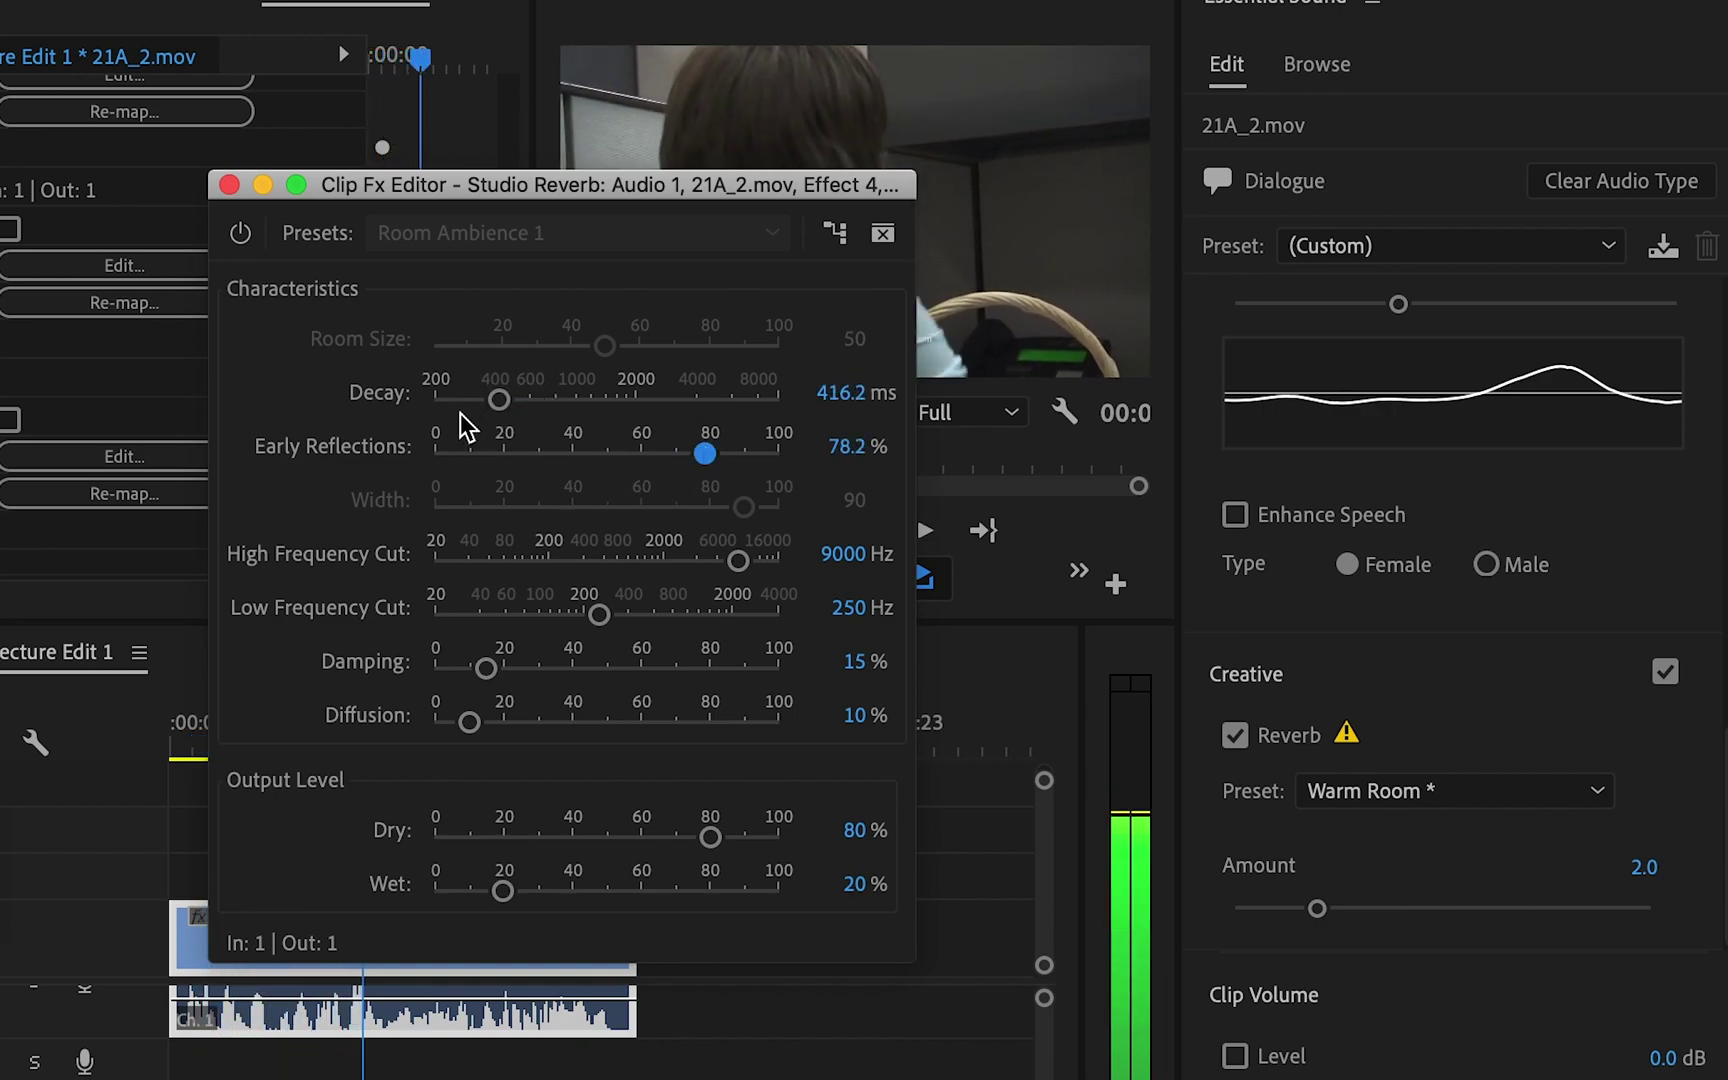
pyautogui.moveTo(500, 403); pyautogui.dragTo(517, 417)
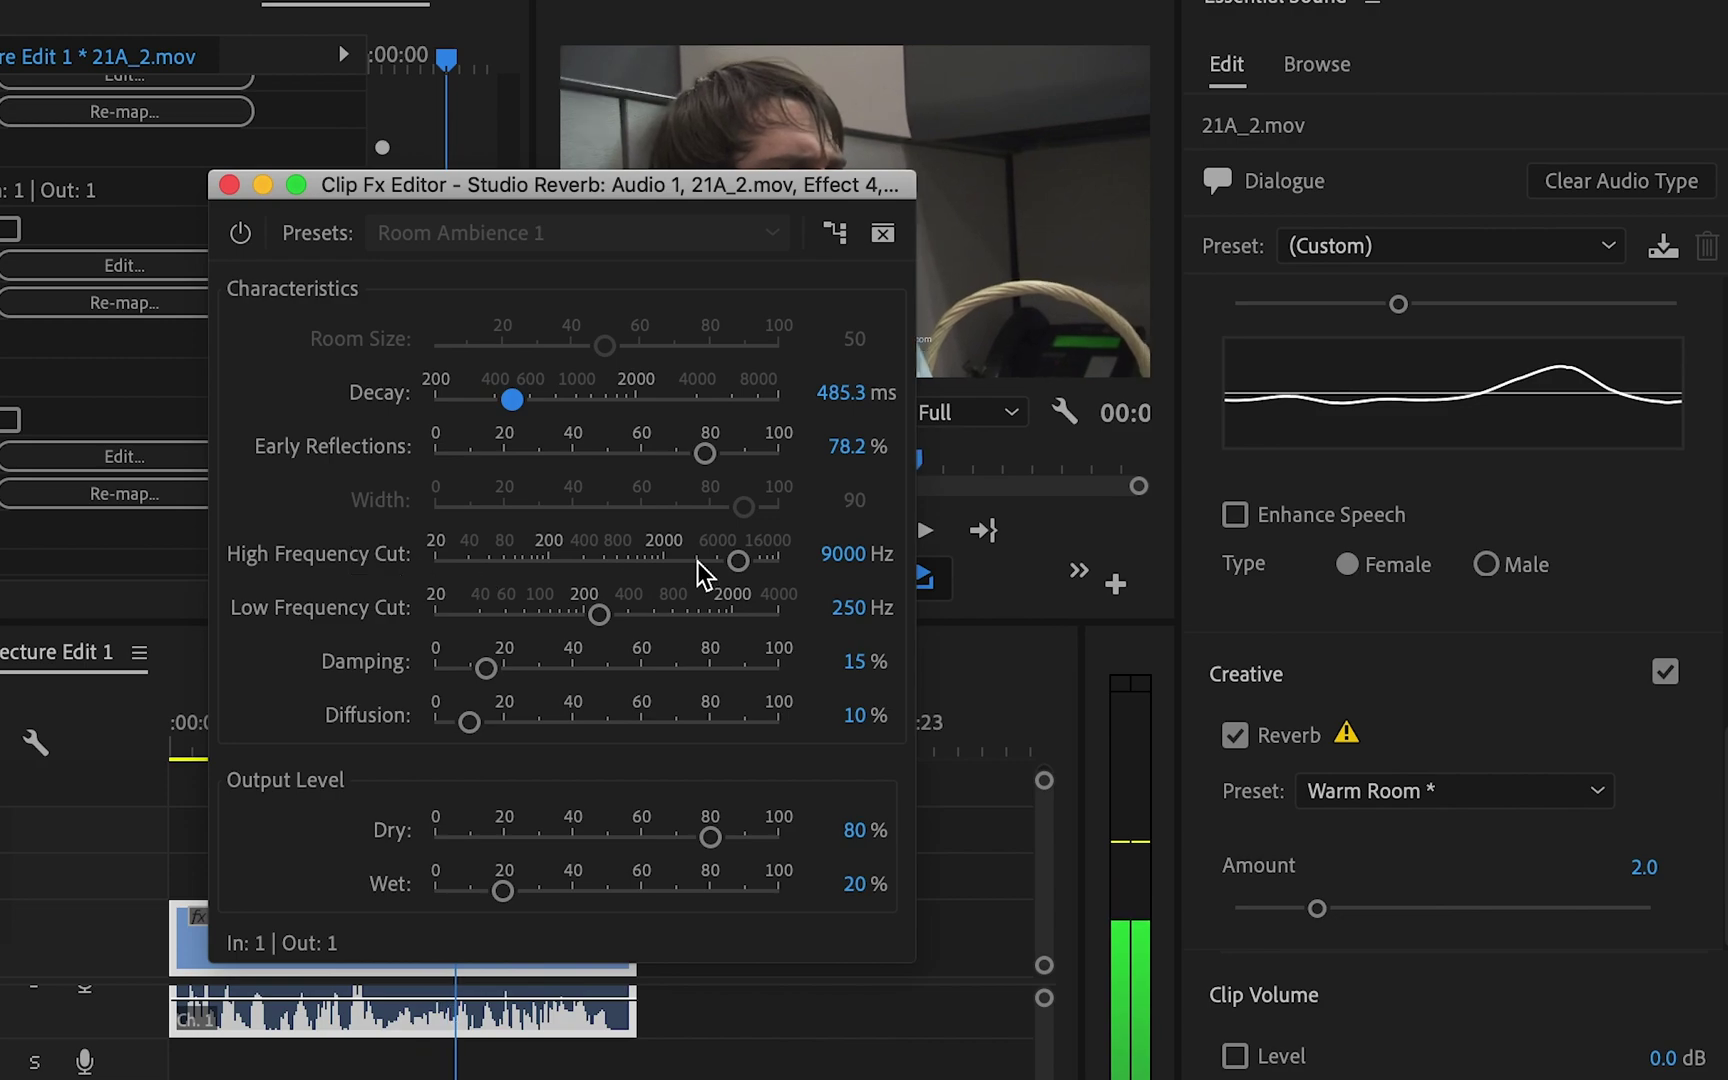
# Try the Studio Reverb's High Frequency Cut at 788 Hz and at 20000 Hz, listening to the clip.
pyautogui.moveTo(743, 561); pyautogui.dragTo(618, 566)
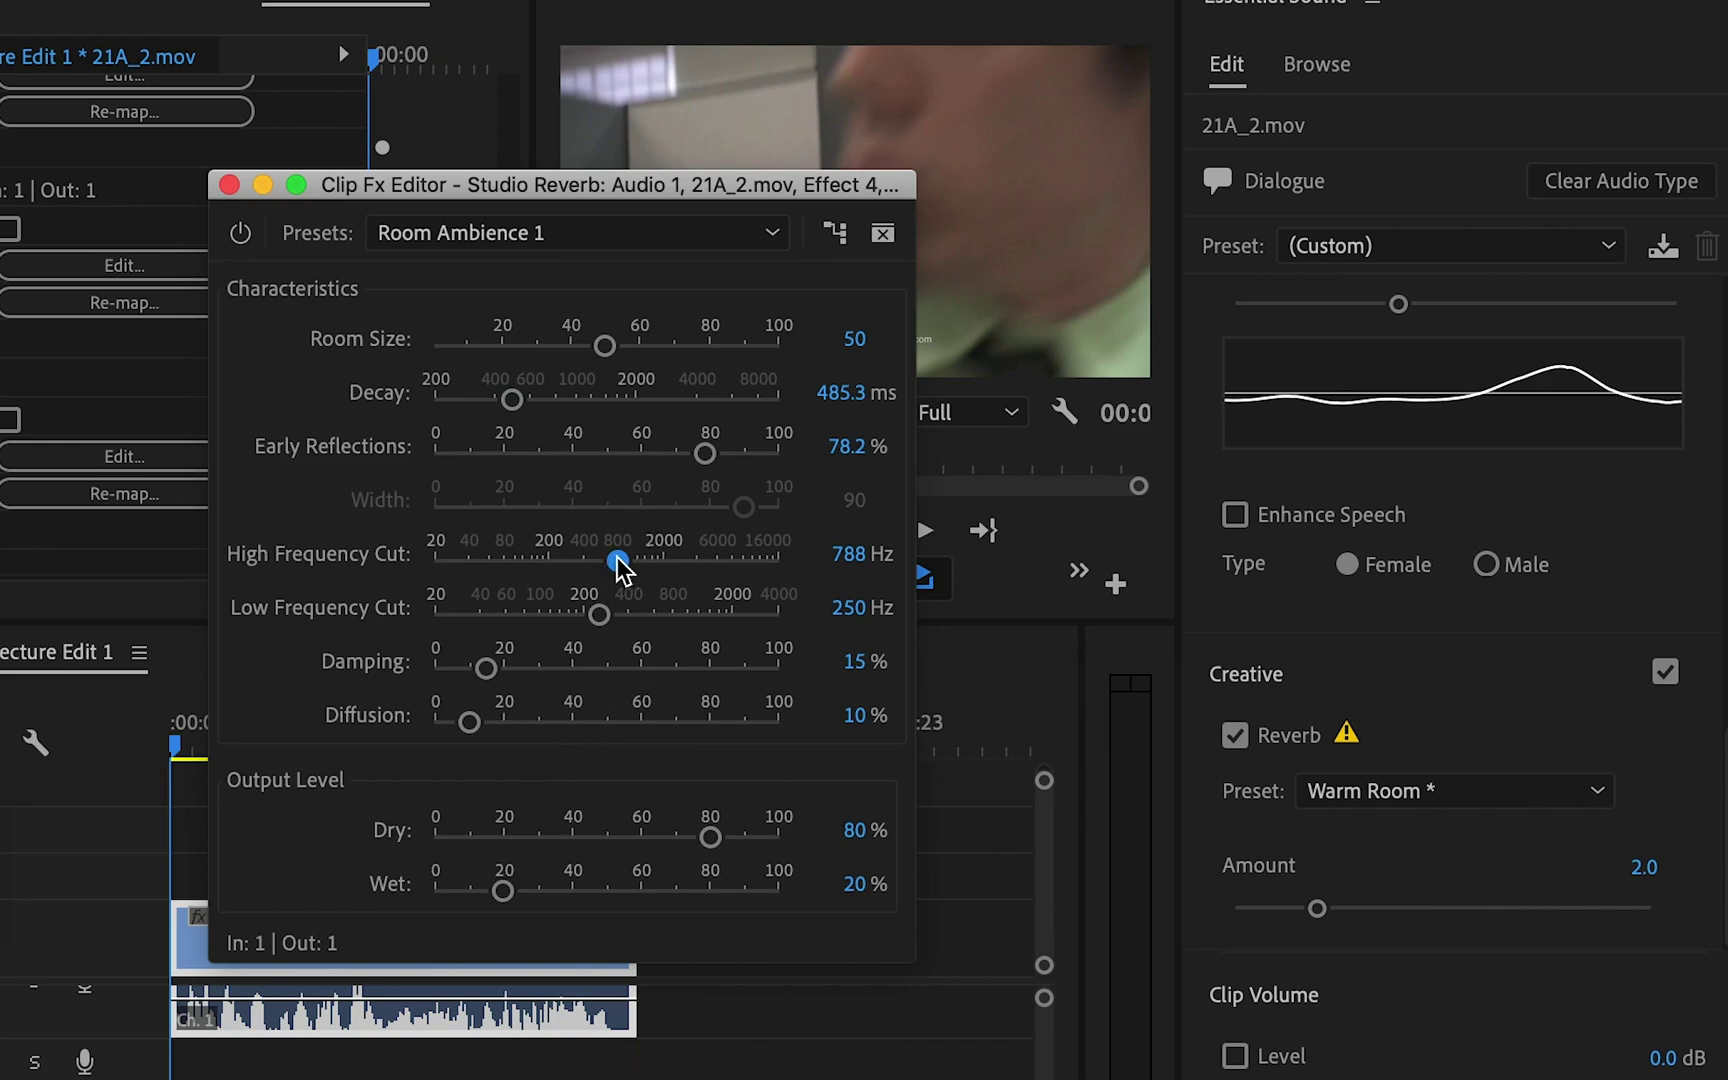
pyautogui.moveTo(617, 561); pyautogui.dragTo(869, 570)
pyautogui.press('space')
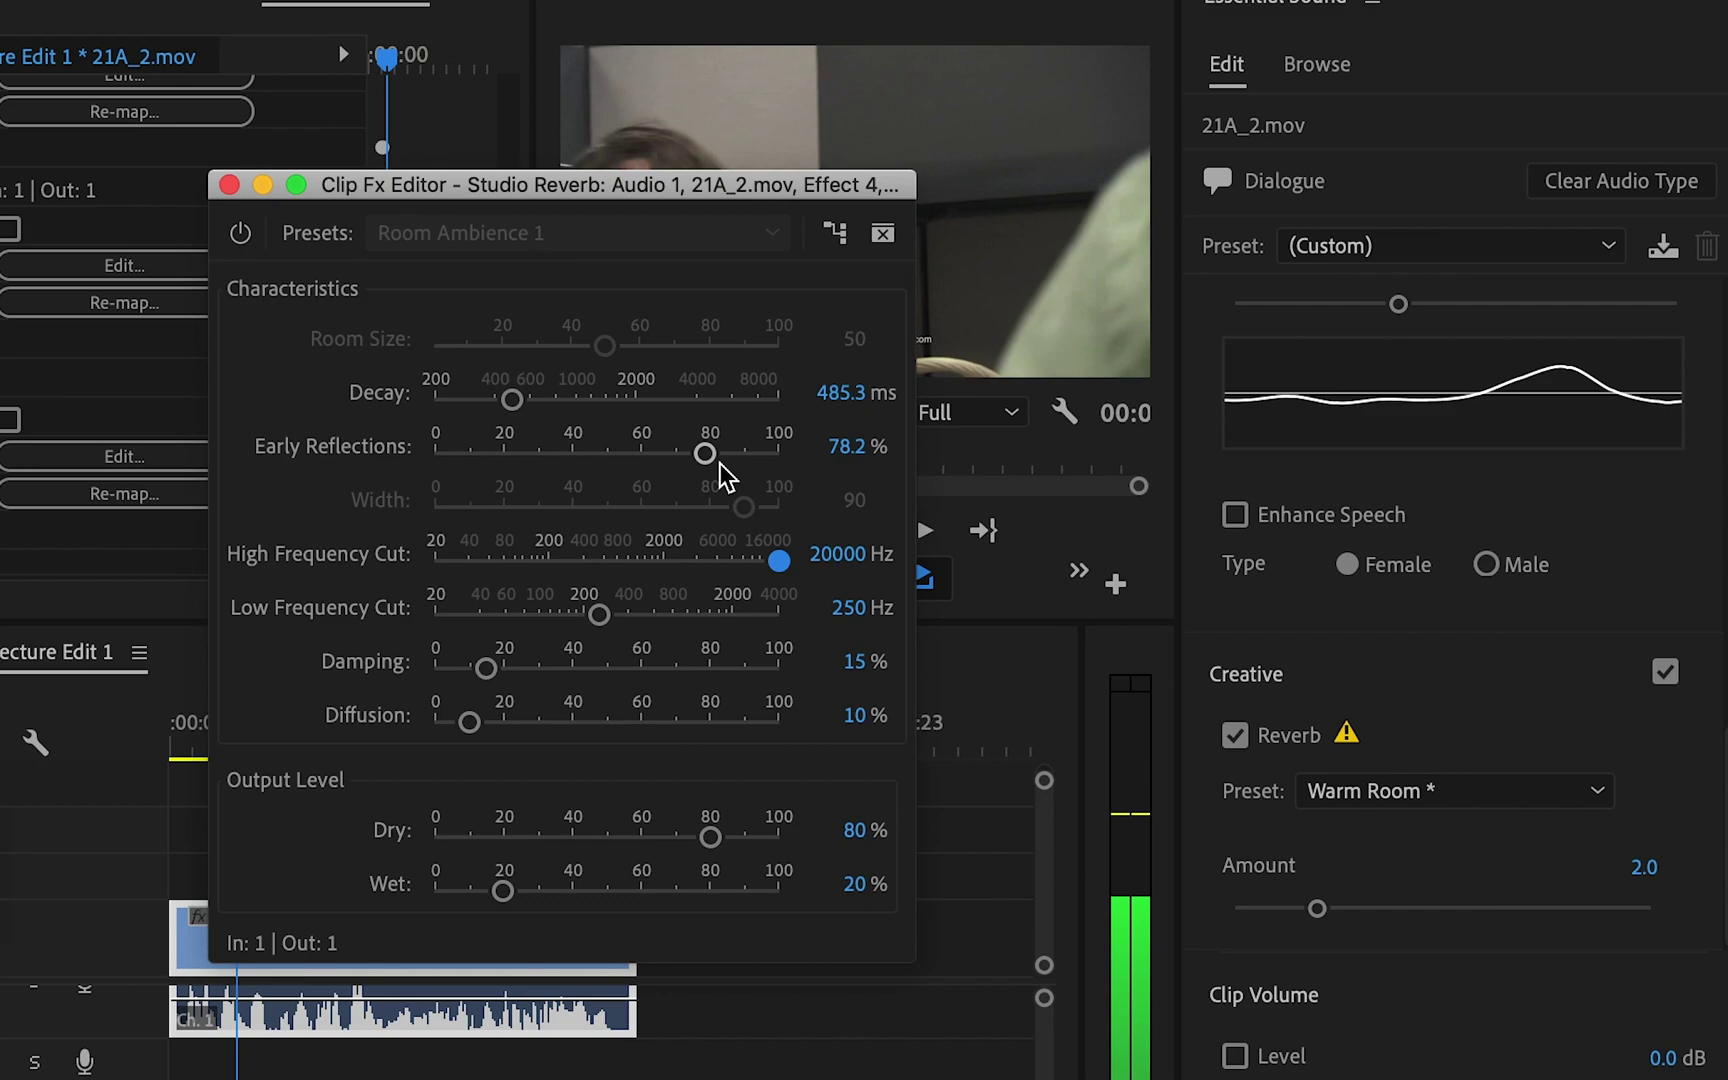
pyautogui.press('space')
# Lower the Studio Reverb's High Frequency Cut to 516 Hz and play the clip to check it.
pyautogui.moveTo(779, 560); pyautogui.dragTo(628, 566)
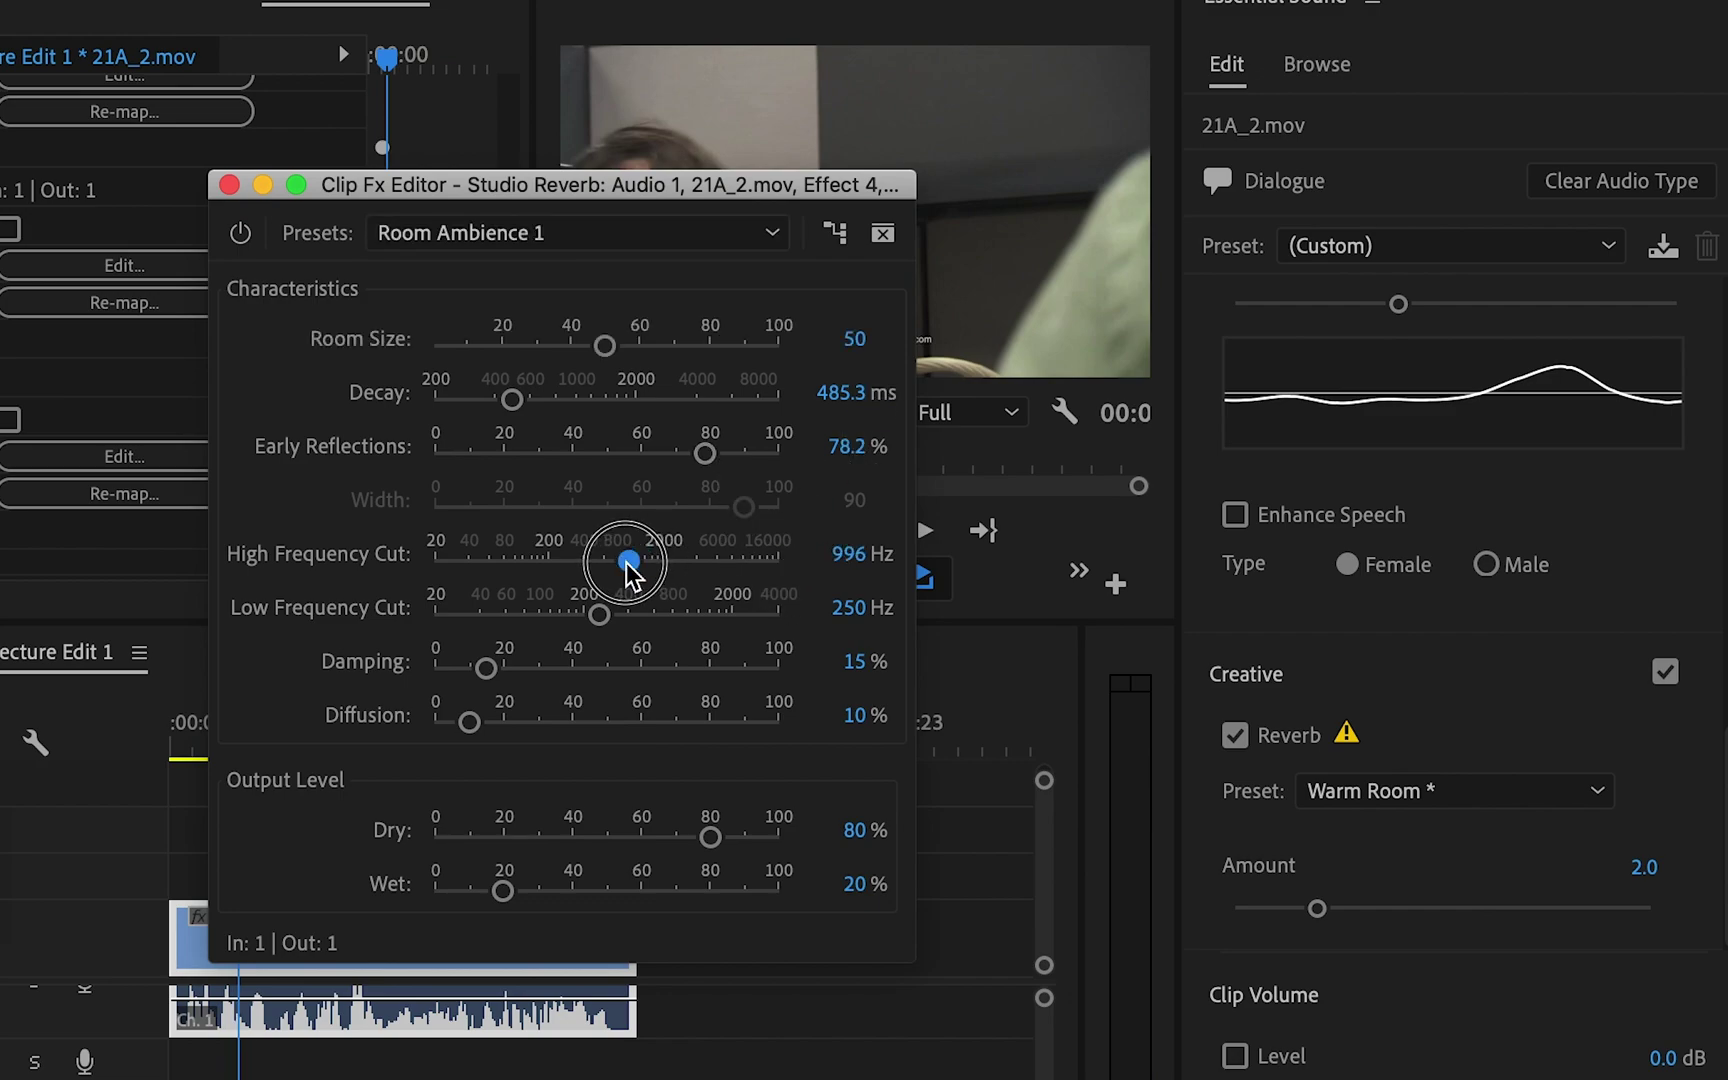
pyautogui.moveTo(628, 565); pyautogui.dragTo(597, 567)
pyautogui.press('space')
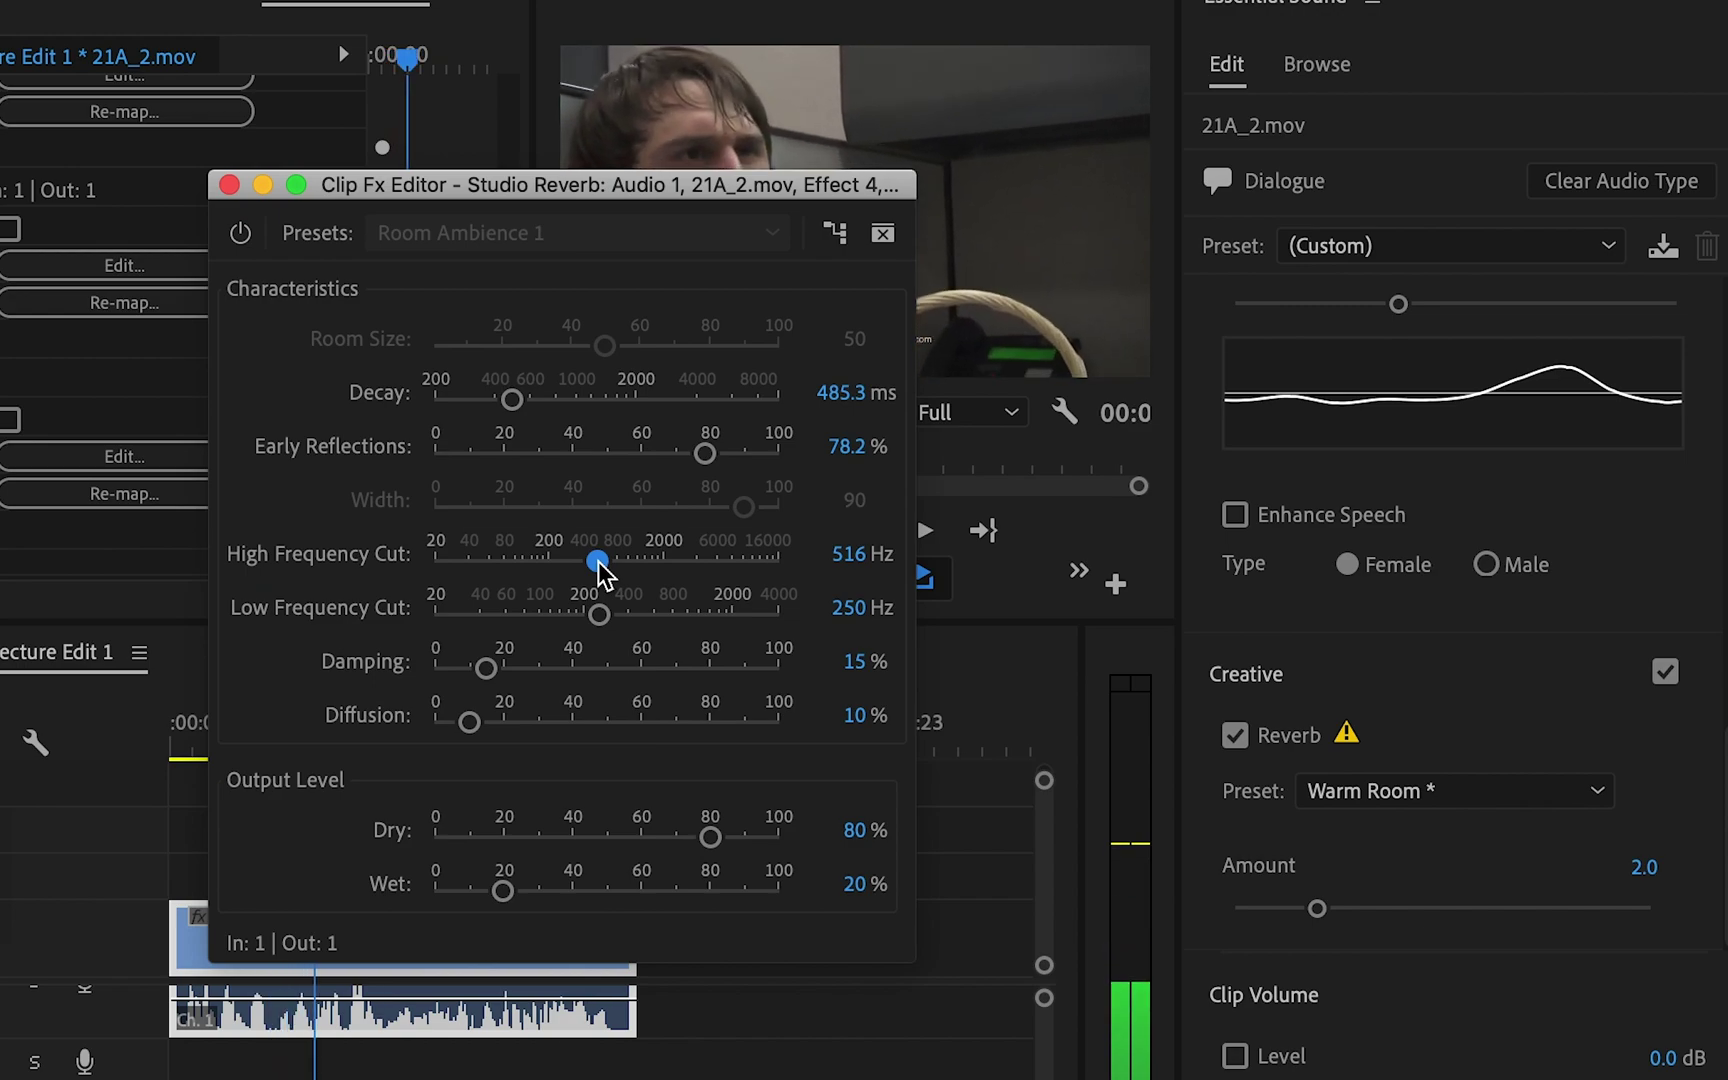
pyautogui.press('space')
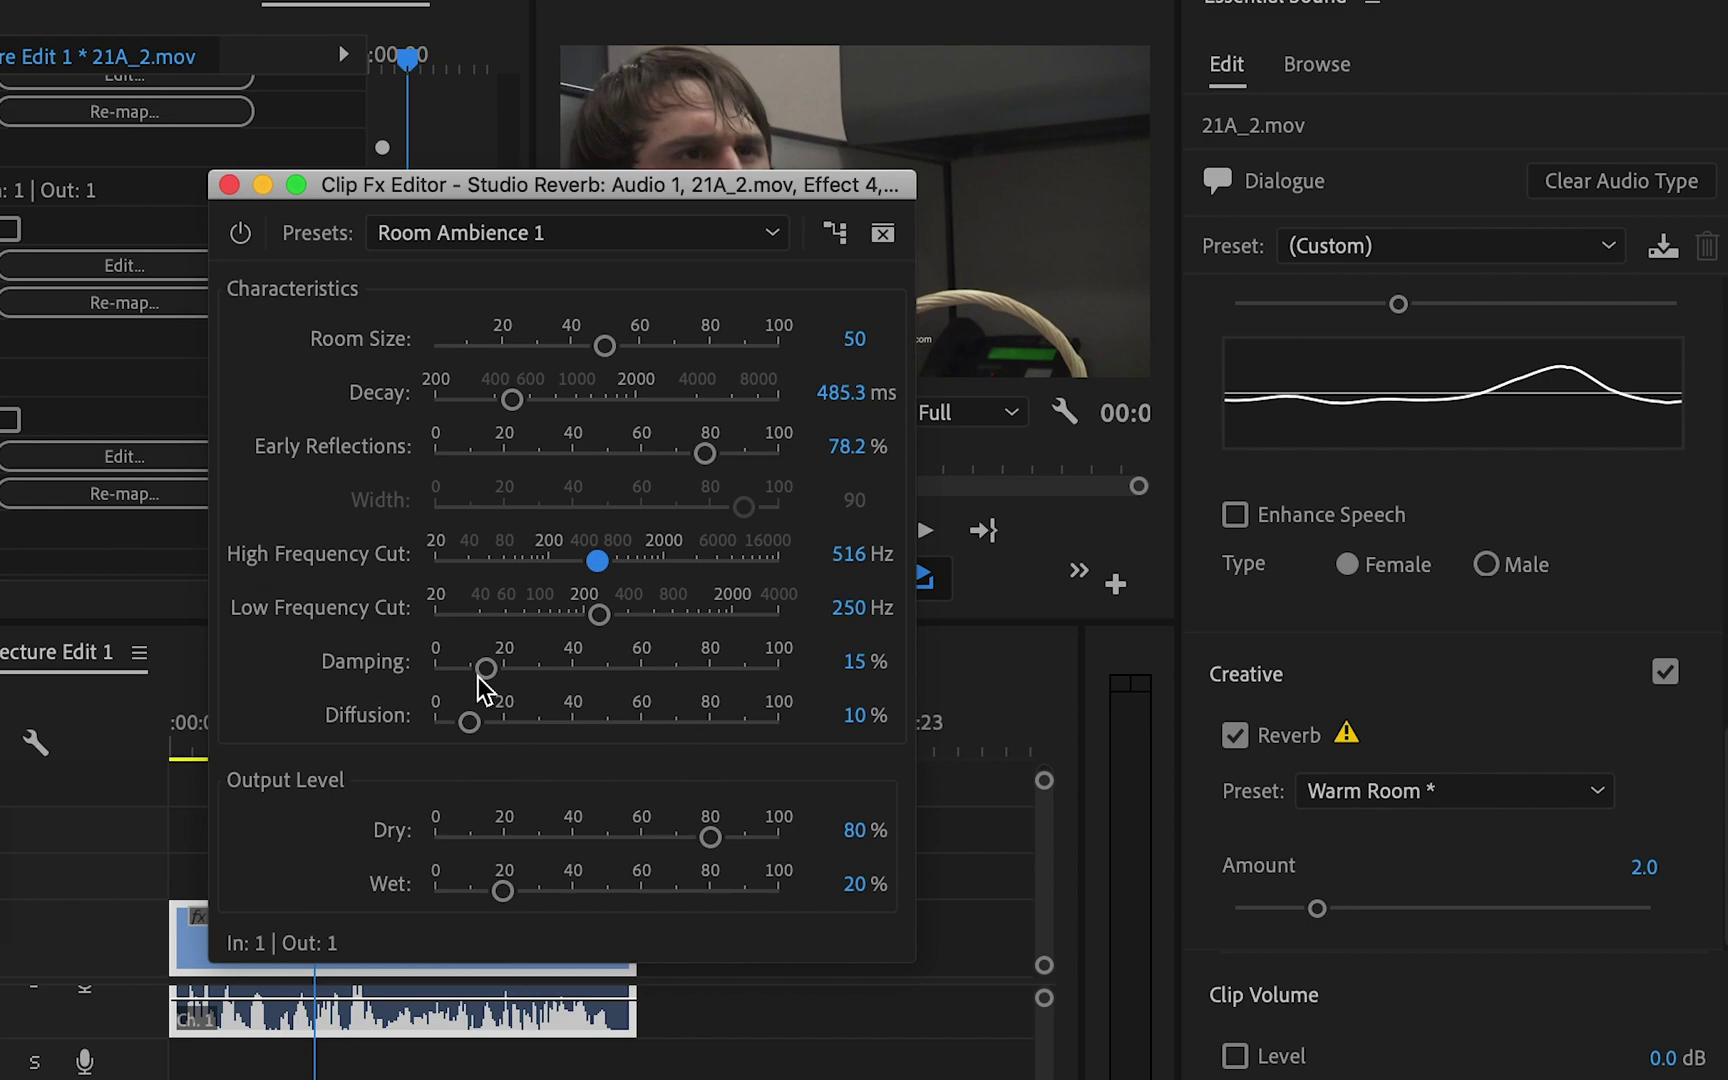
# Set the reverb's Damping to 69.2 % and Low Frequency Cut to 158 Hz, and close the Studio Reverb editor.
pyautogui.moveTo(486, 668); pyautogui.dragTo(680, 676)
pyautogui.moveTo(598, 614)
pyautogui.mouseDown()
pyautogui.moveTo(540, 624)
pyautogui.moveTo(569, 614)
pyautogui.mouseUp()
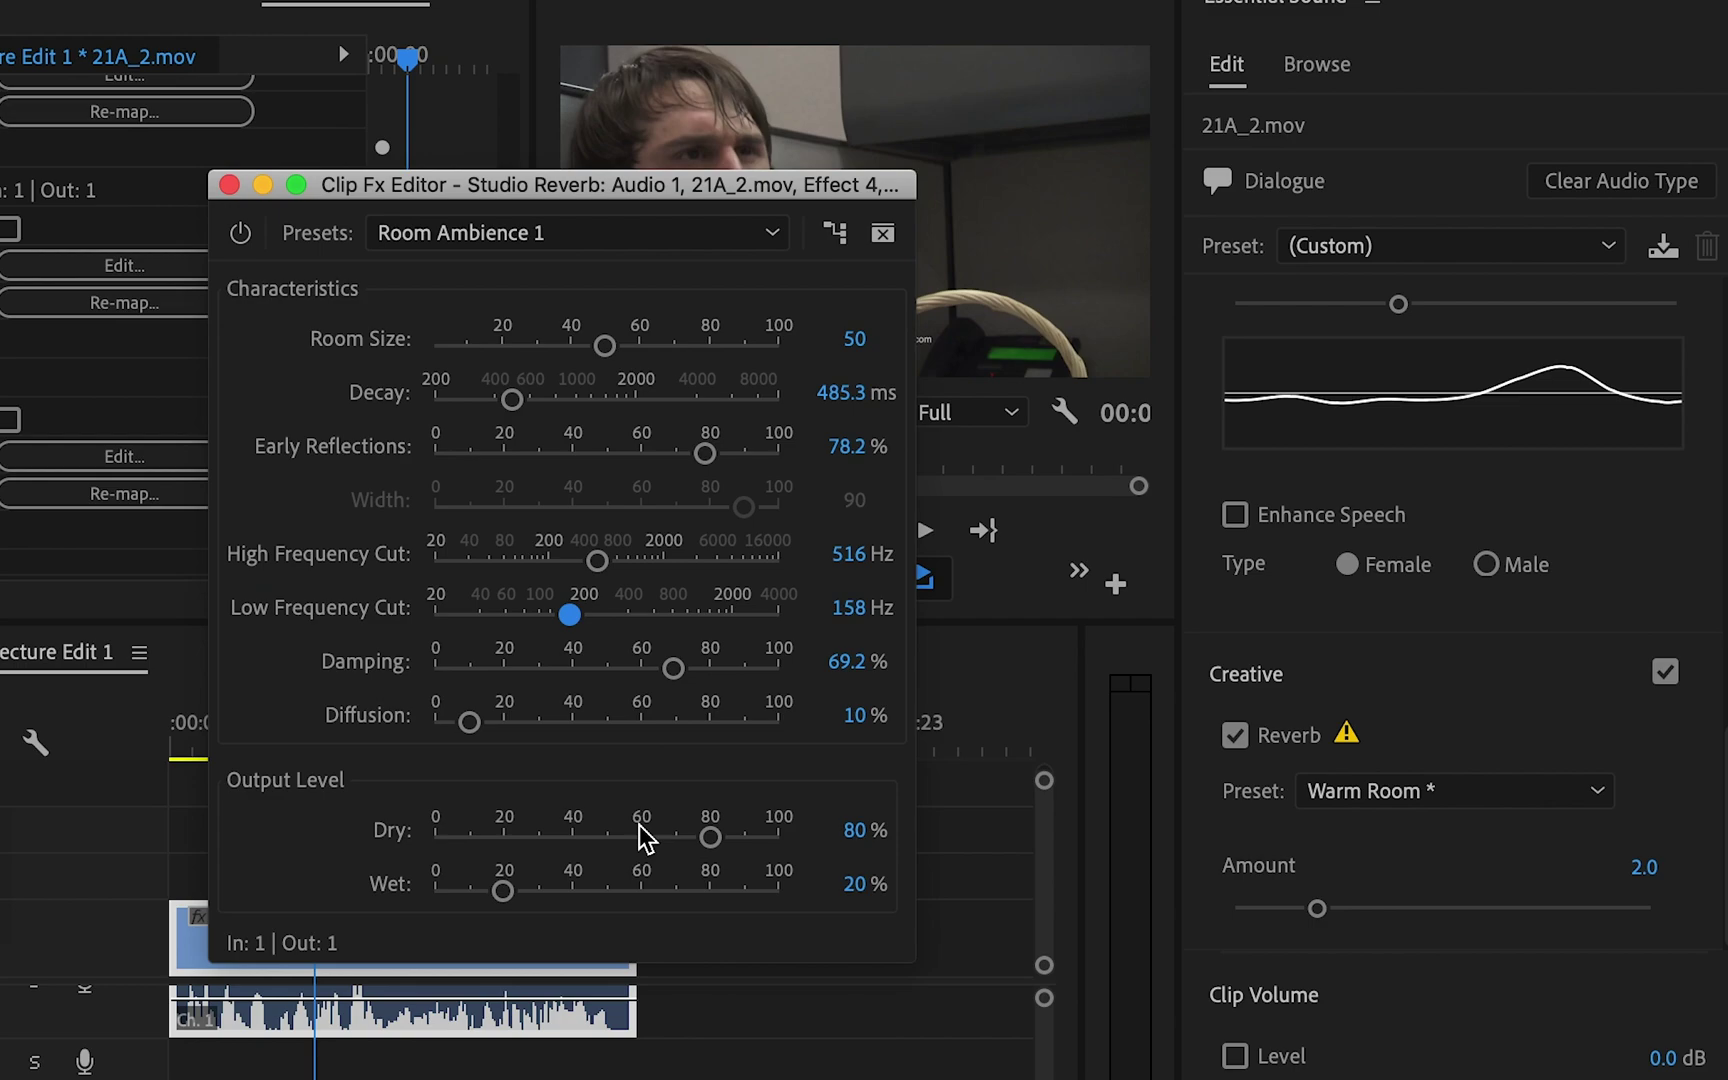
pyautogui.click(229, 184)
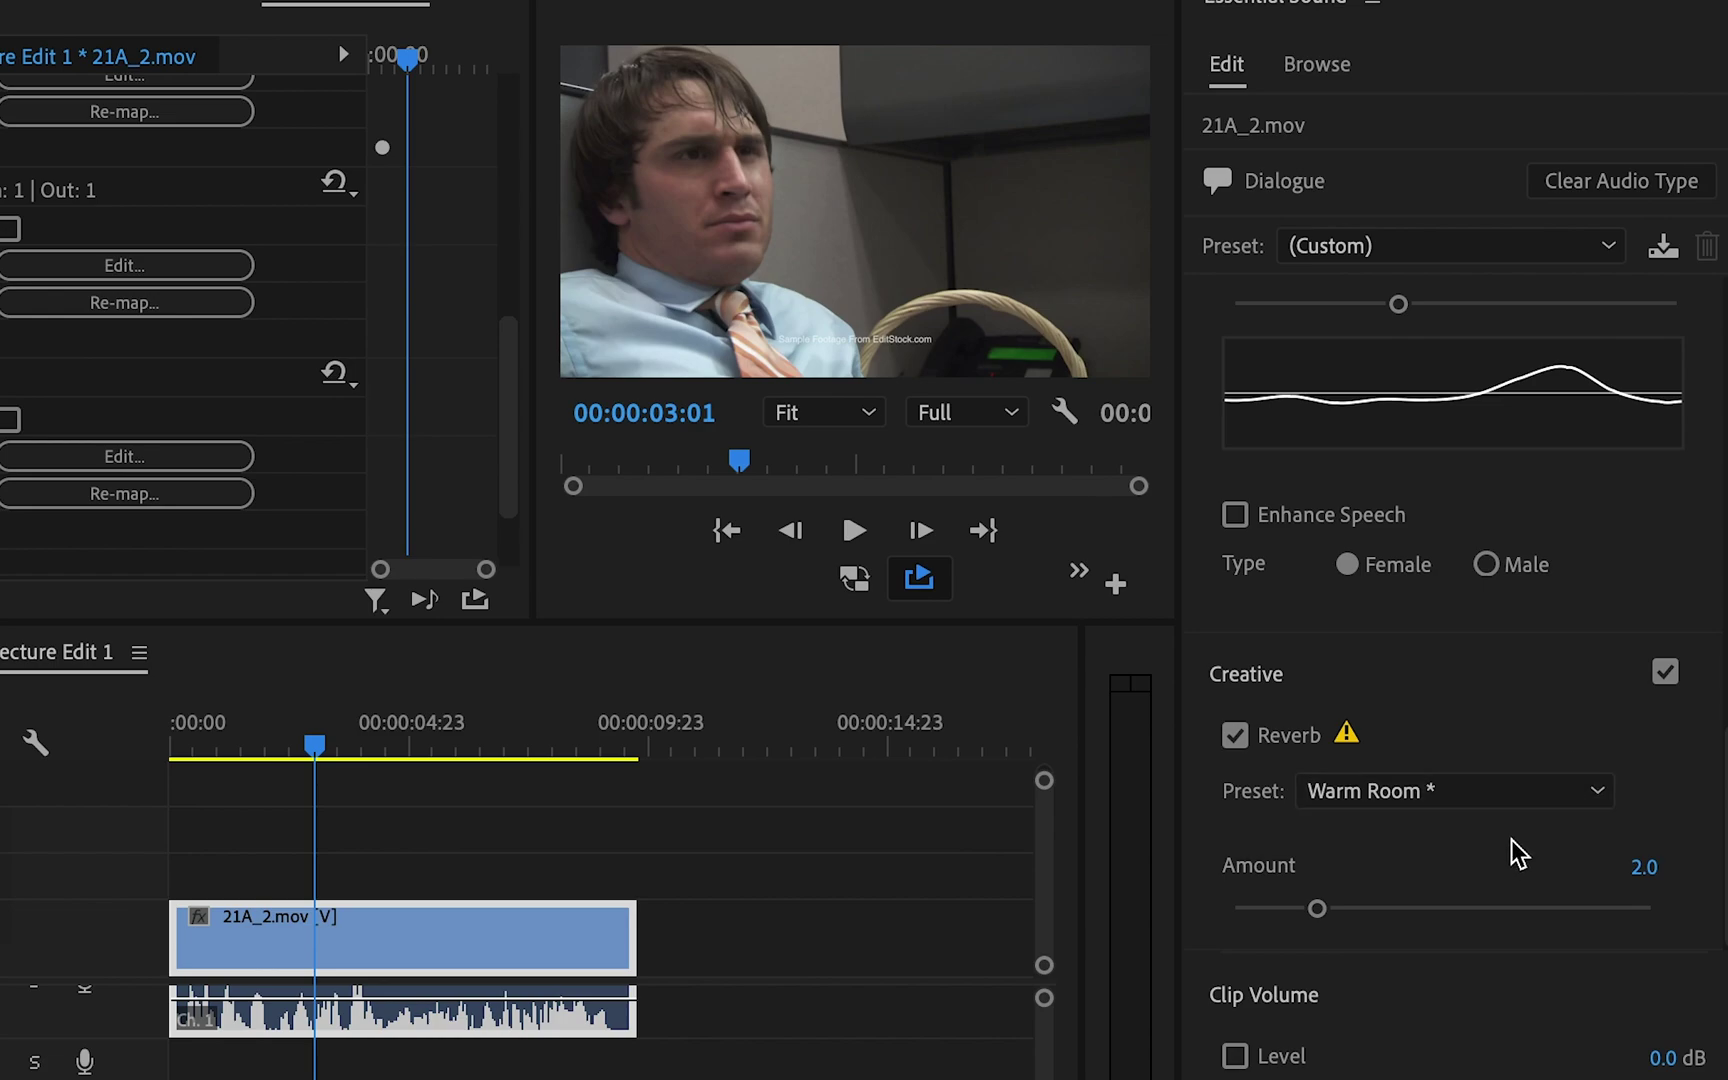
pyautogui.scroll(8, 1511, 838)
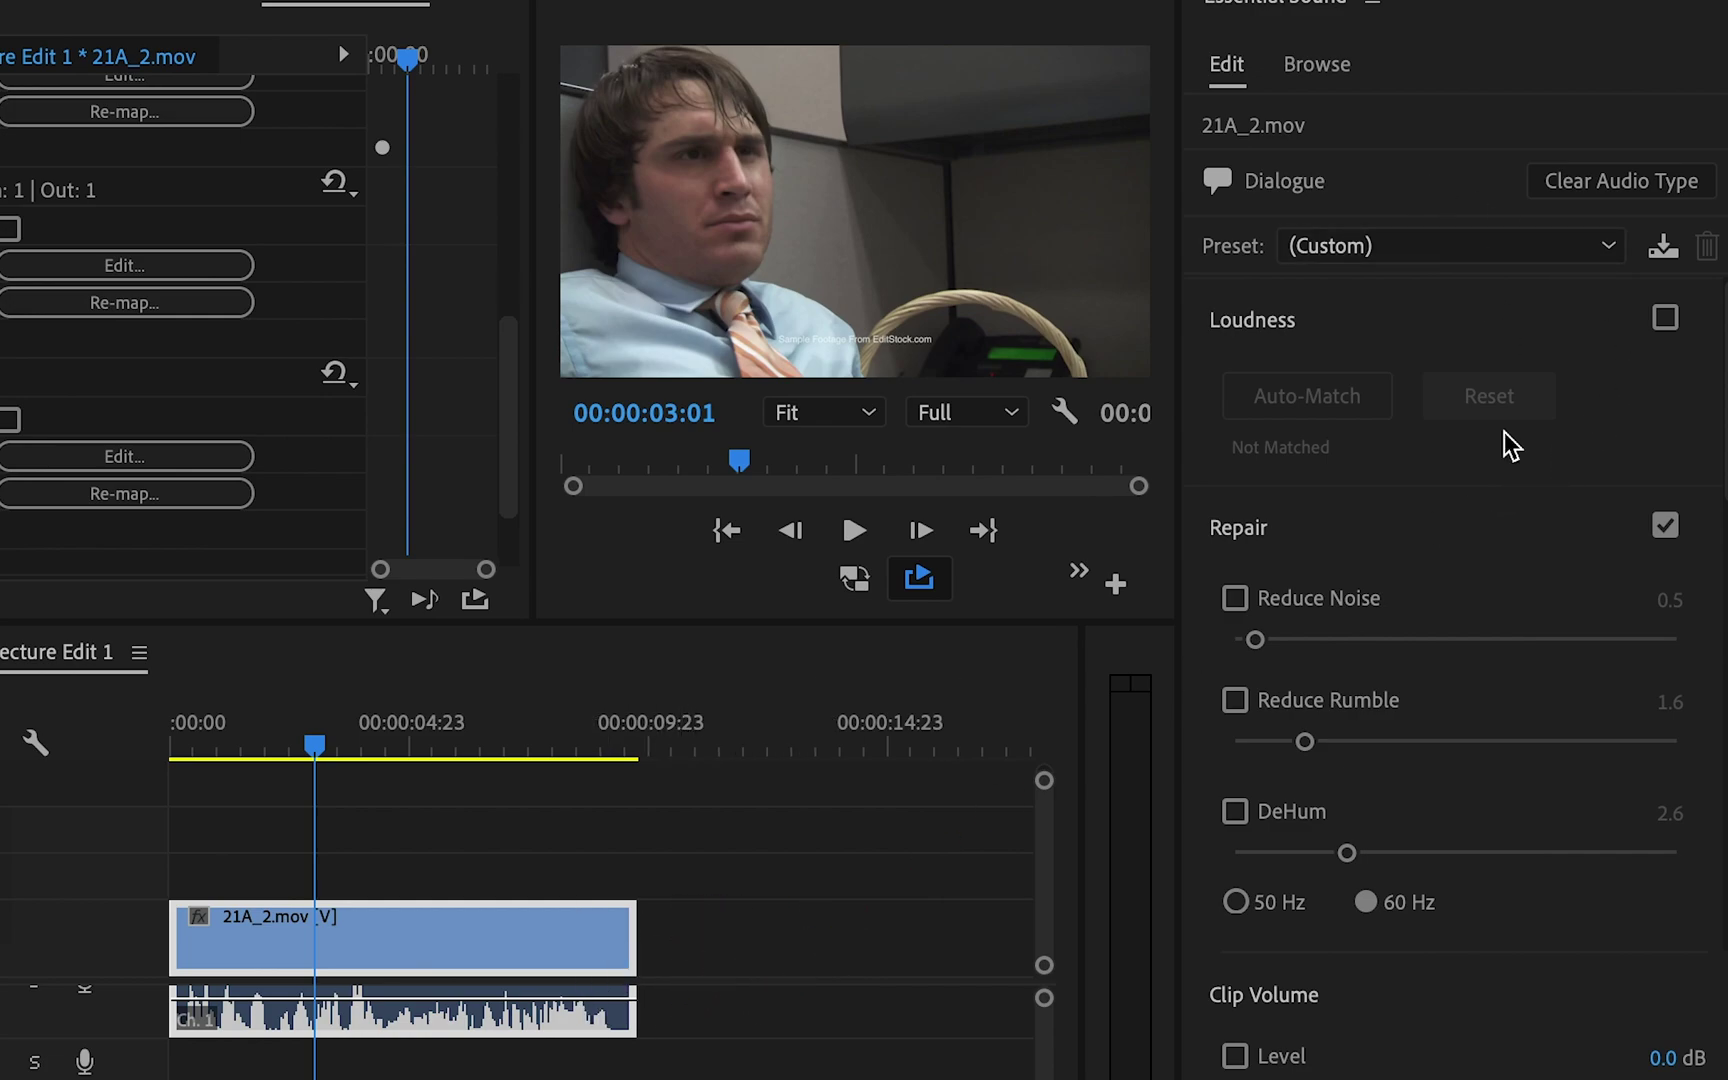
pyautogui.click(1345, 244)
pyautogui.click(1405, 190)
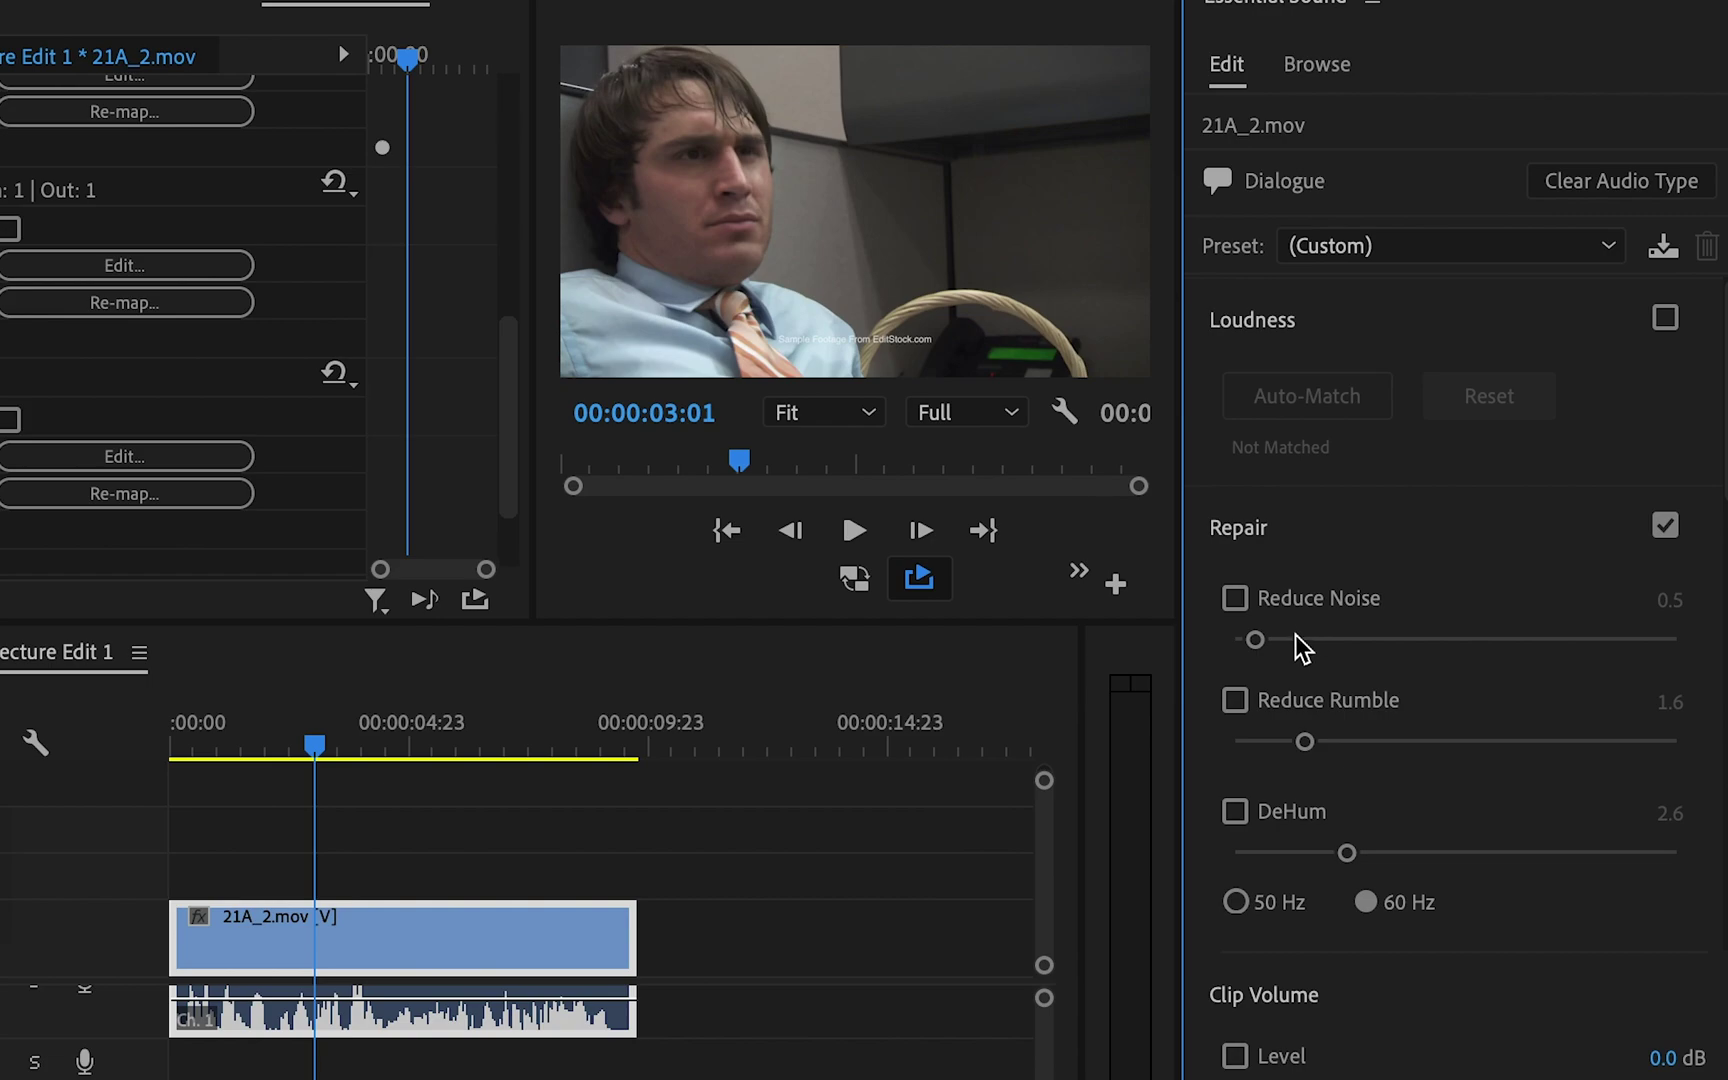
# Activate the Razor tool for cutting the 21A_2.mov clip in the timeline.
pyautogui.press('c')
pyautogui.click(470, 962)
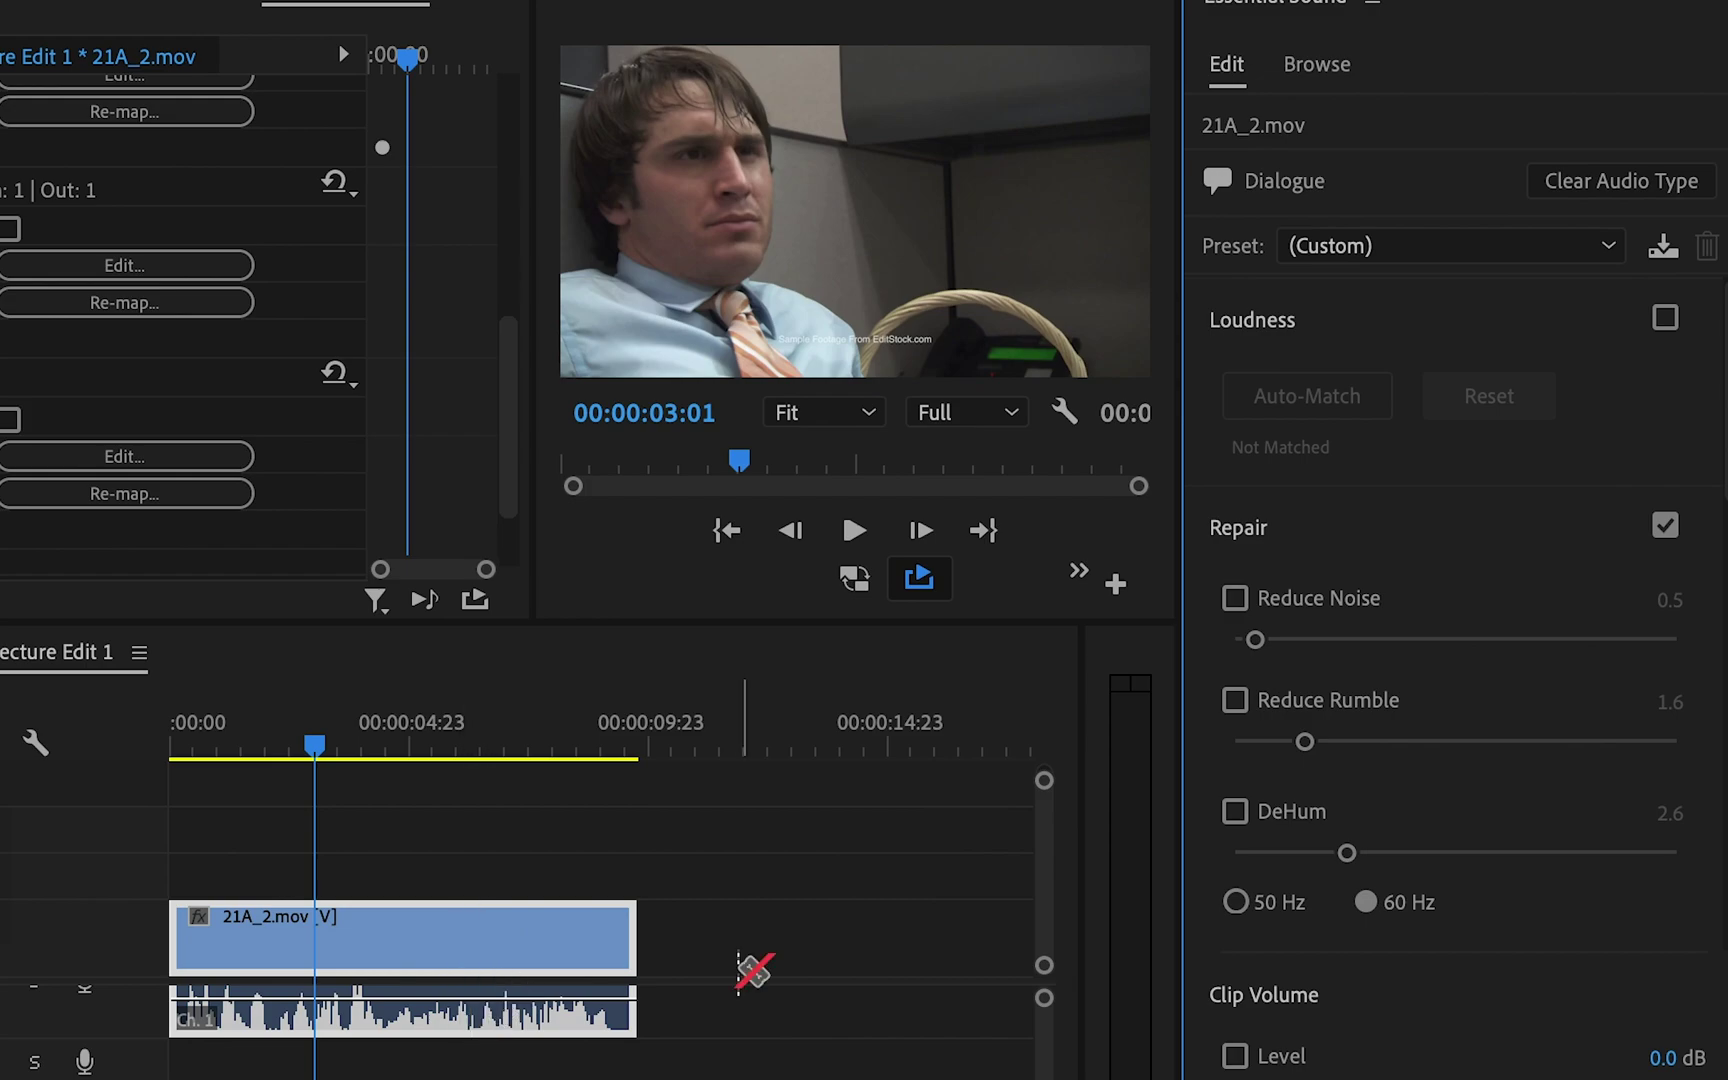